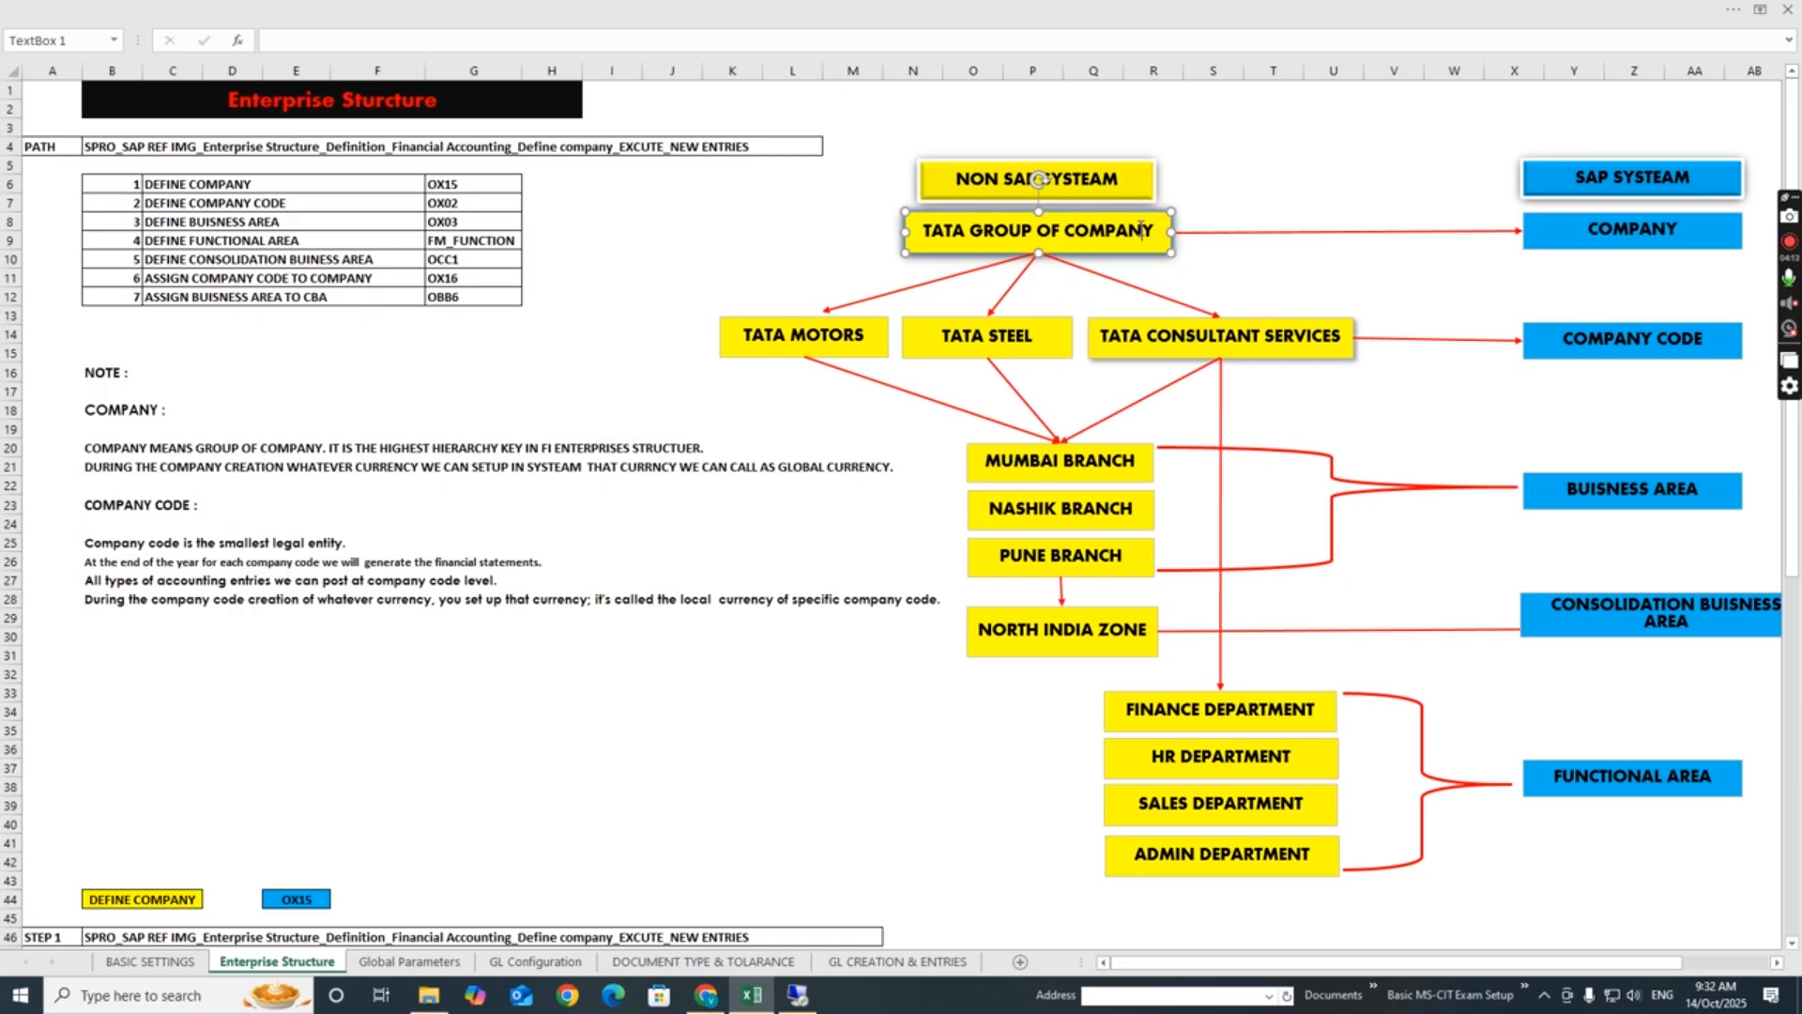
pyautogui.click(1283, 182)
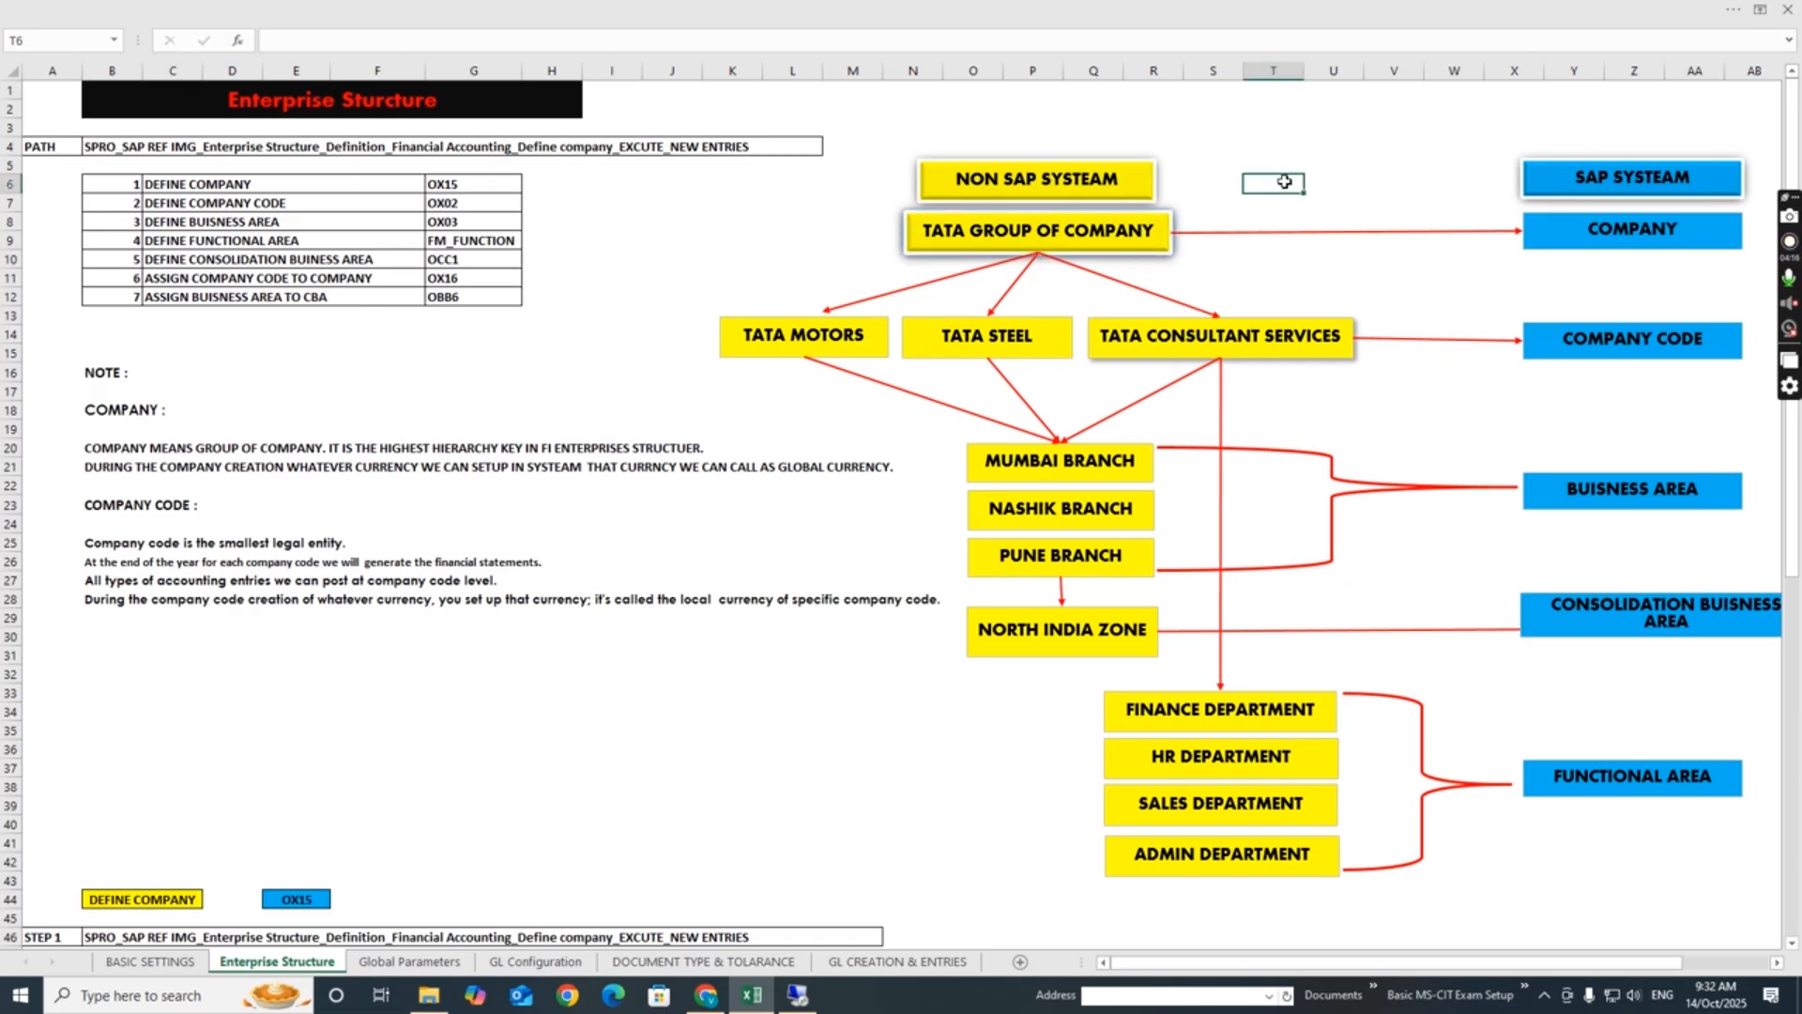
pyautogui.click(816, 618)
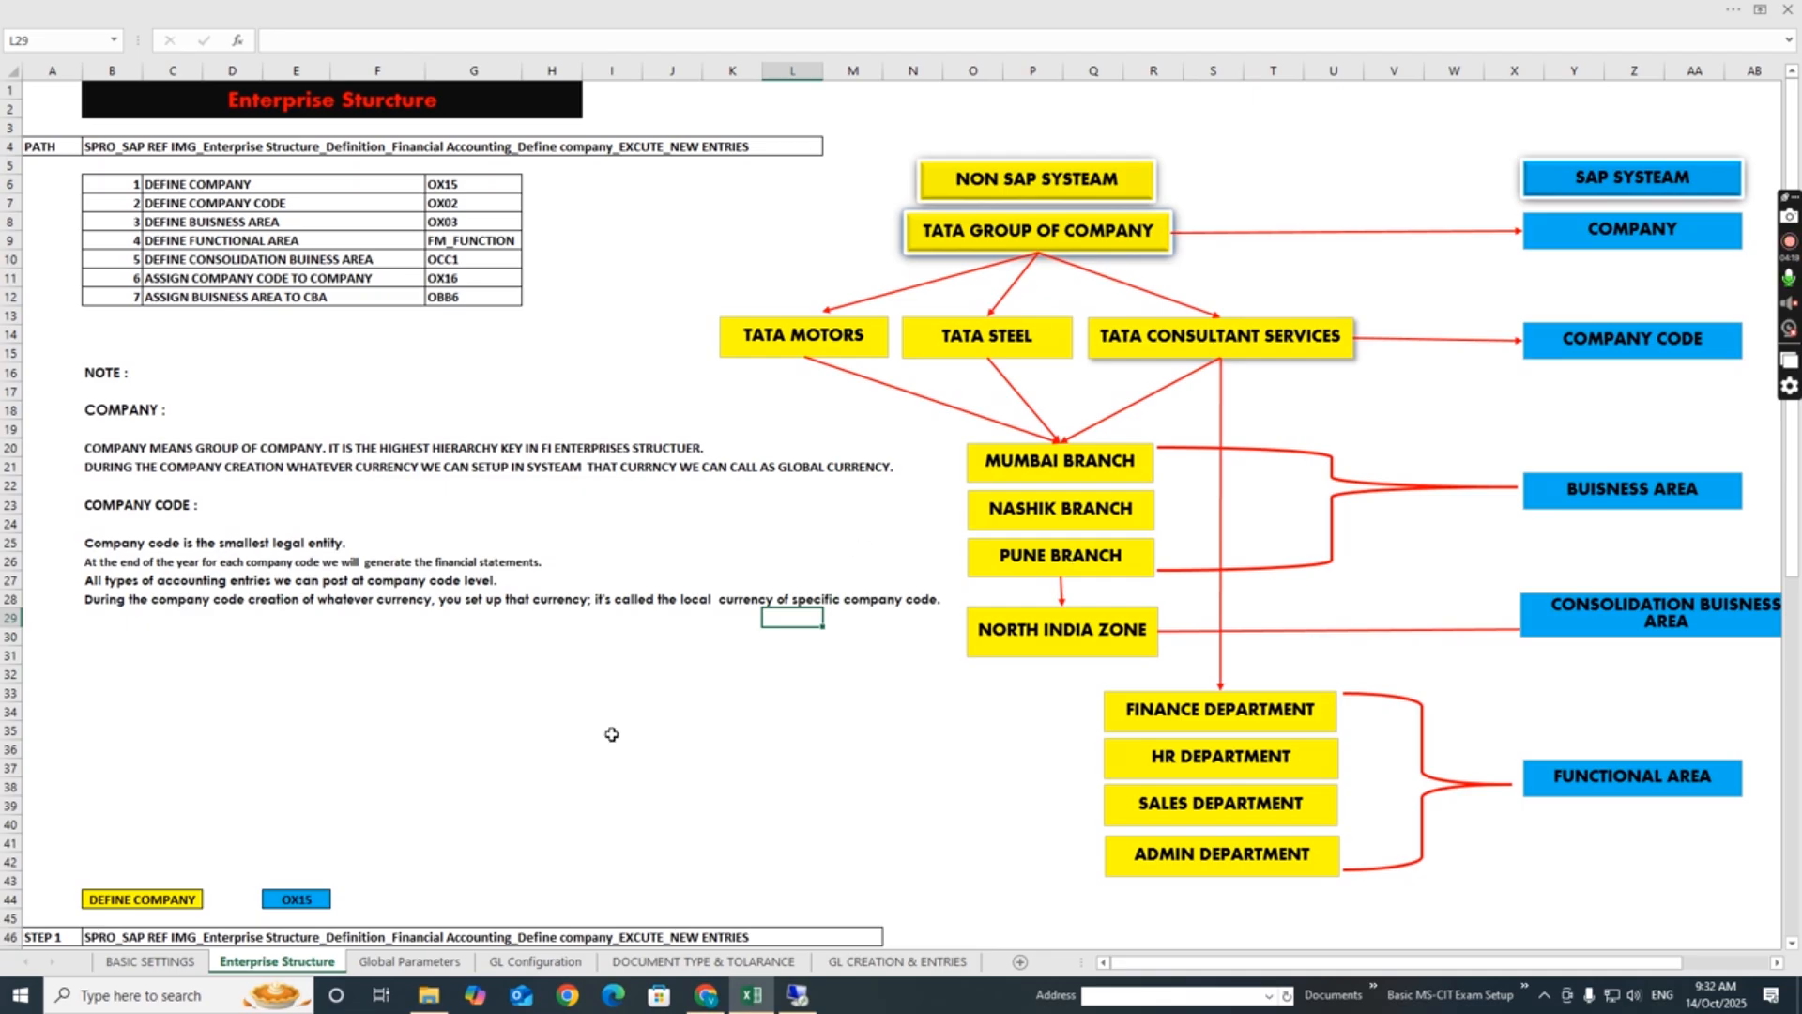
pyautogui.click(490, 805)
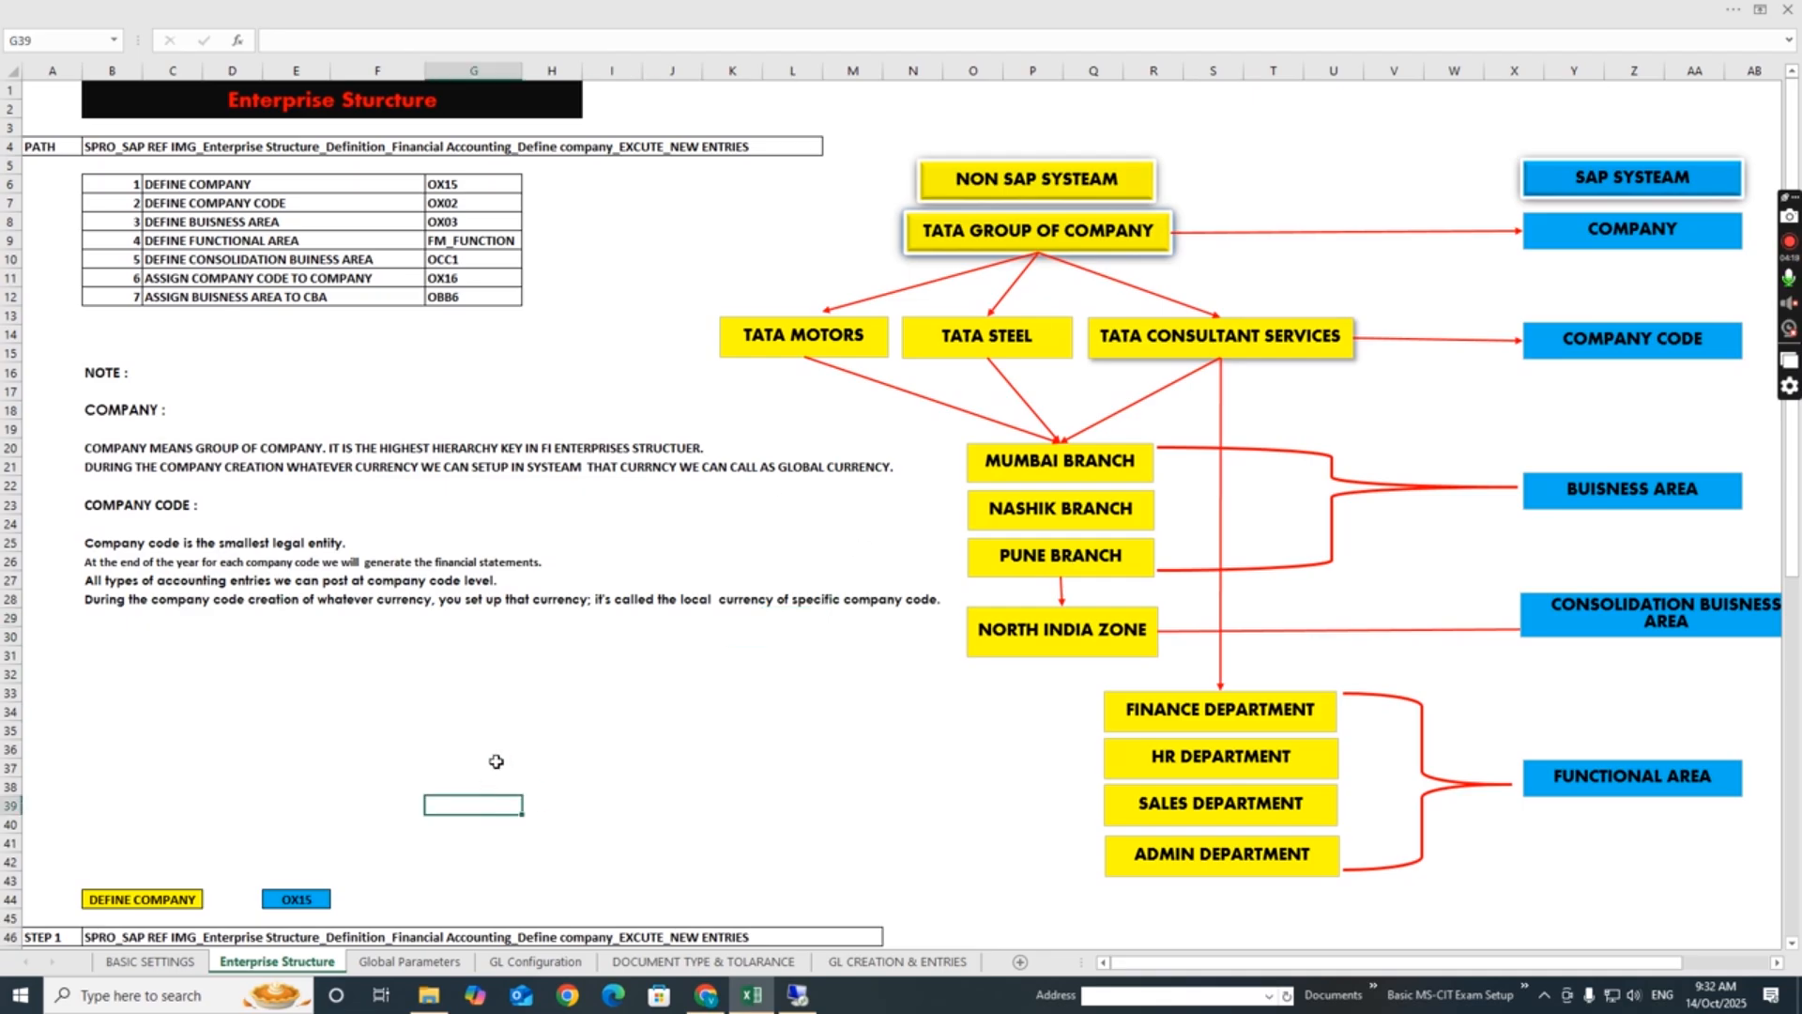
pyautogui.click(697, 734)
# - Review the definition and assignment steps on the Enterprise Structure sheet, including their SPRO paths and transaction codes such as OX15
pyautogui.press('Down')
pyautogui.press('Down')
pyautogui.press('Down')
pyautogui.press('Down')
pyautogui.press('Down')
pyautogui.press('Down')
pyautogui.press('Down')
pyautogui.press('Down')
pyautogui.press('Down')
pyautogui.press('Down')
pyautogui.press('Down')
pyautogui.press('Down')
pyautogui.press('Down')
pyautogui.press('Down')
pyautogui.press('Down')
pyautogui.press('Down')
pyautogui.press('Down')
pyautogui.press('Down')
pyautogui.press('Down')
pyautogui.press('Down')
pyautogui.press('Down')
pyautogui.press('Down')
pyautogui.press('Left')
pyautogui.press('Left')
pyautogui.press('Left')
pyautogui.press('Left')
pyautogui.press('Left')
pyautogui.press('Left')
pyautogui.press('Left')
pyautogui.press('Left')
pyautogui.press('Left')
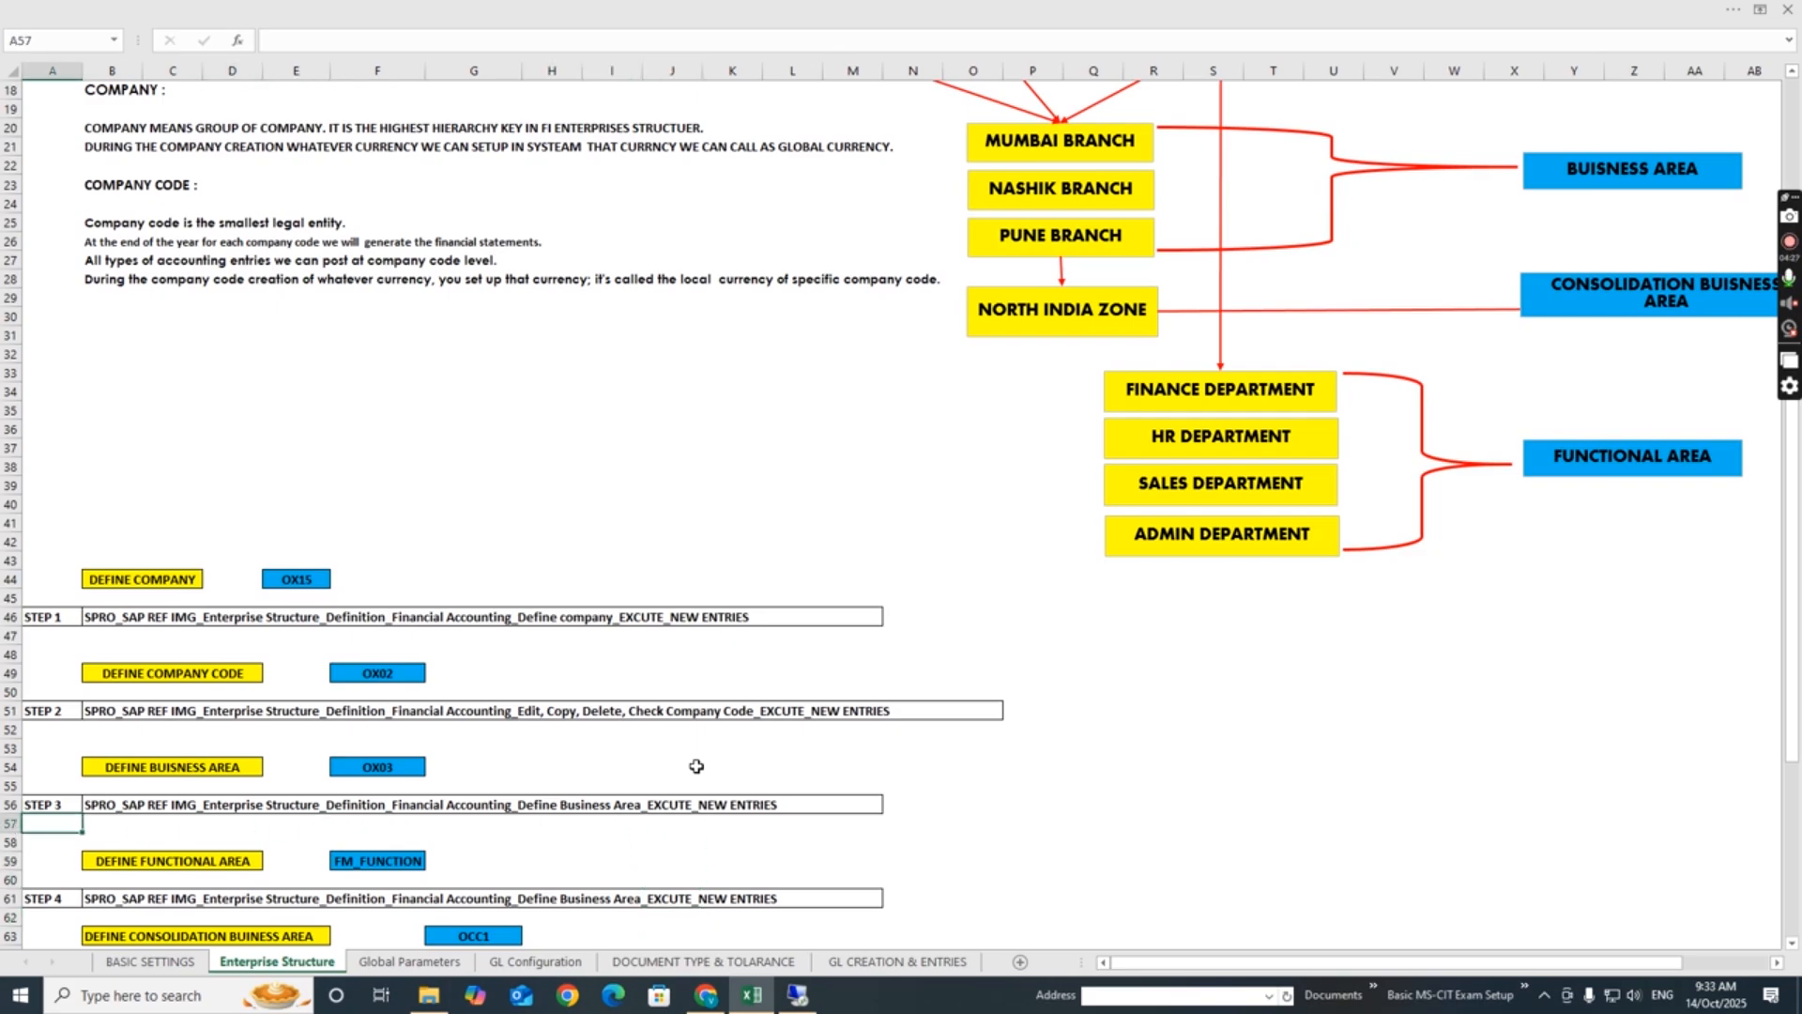
pyautogui.click(492, 564)
pyautogui.click(162, 582)
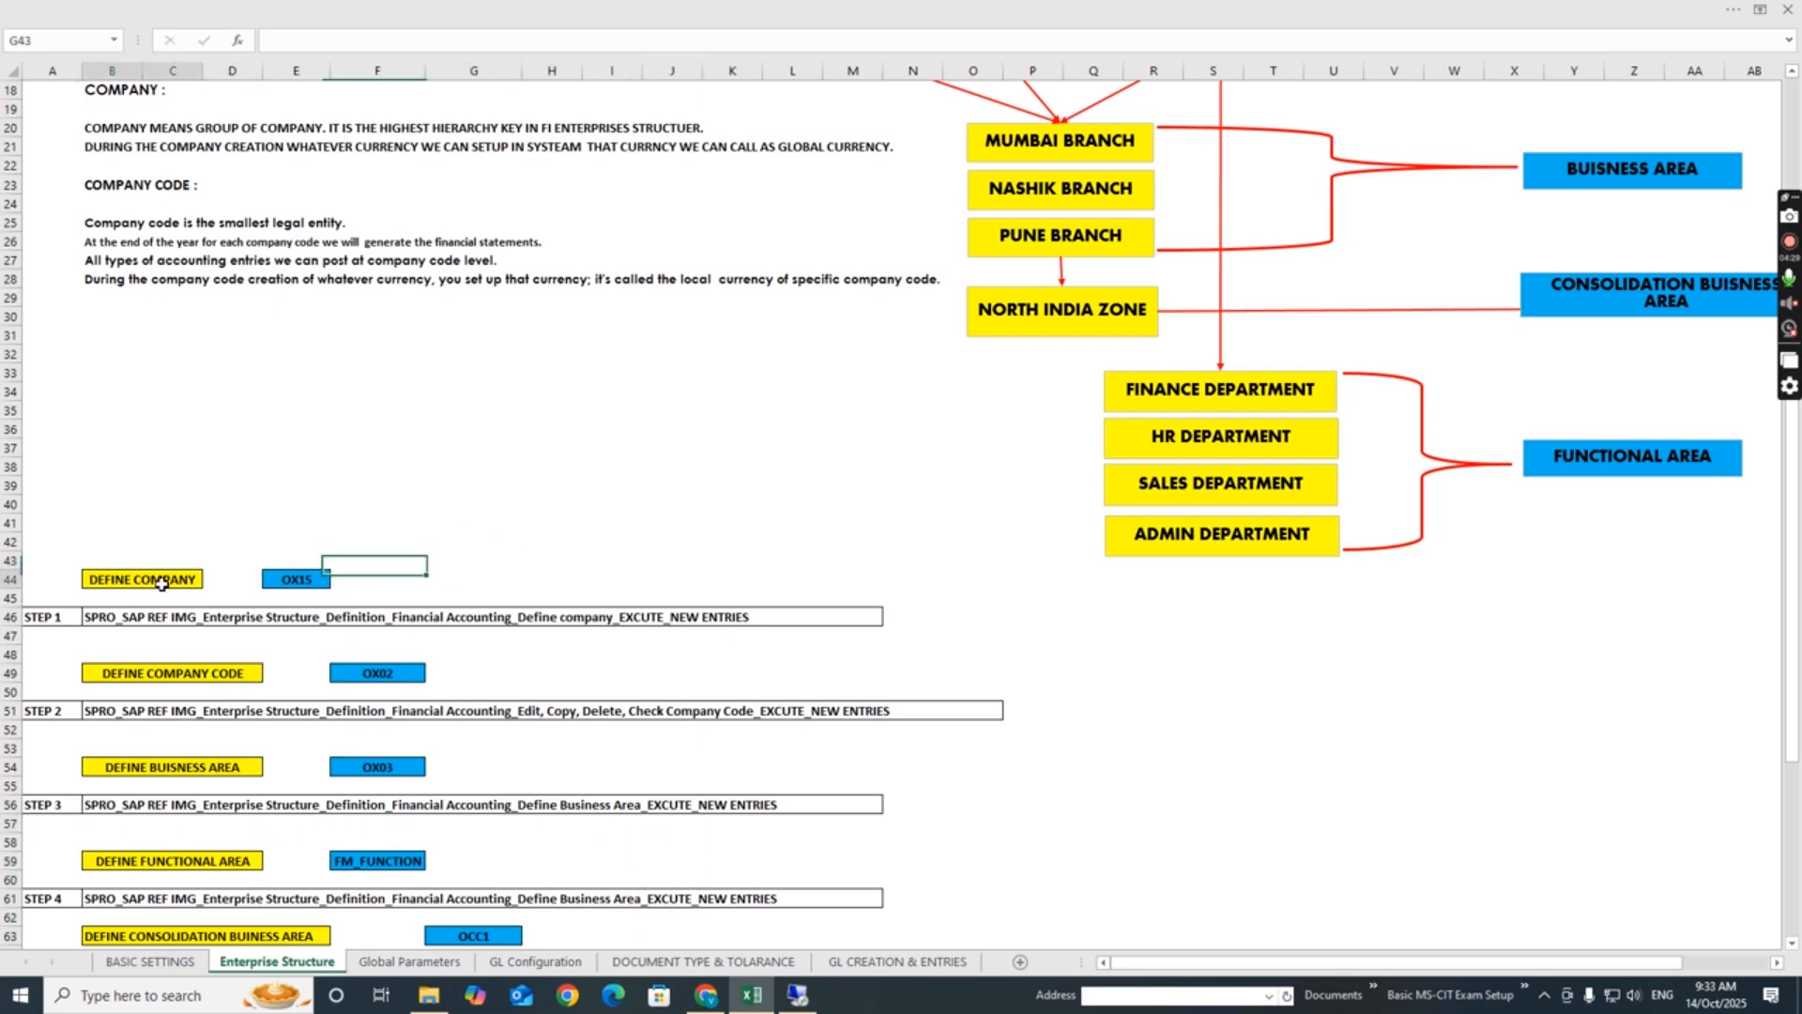
pyautogui.click(140, 616)
pyautogui.click(527, 669)
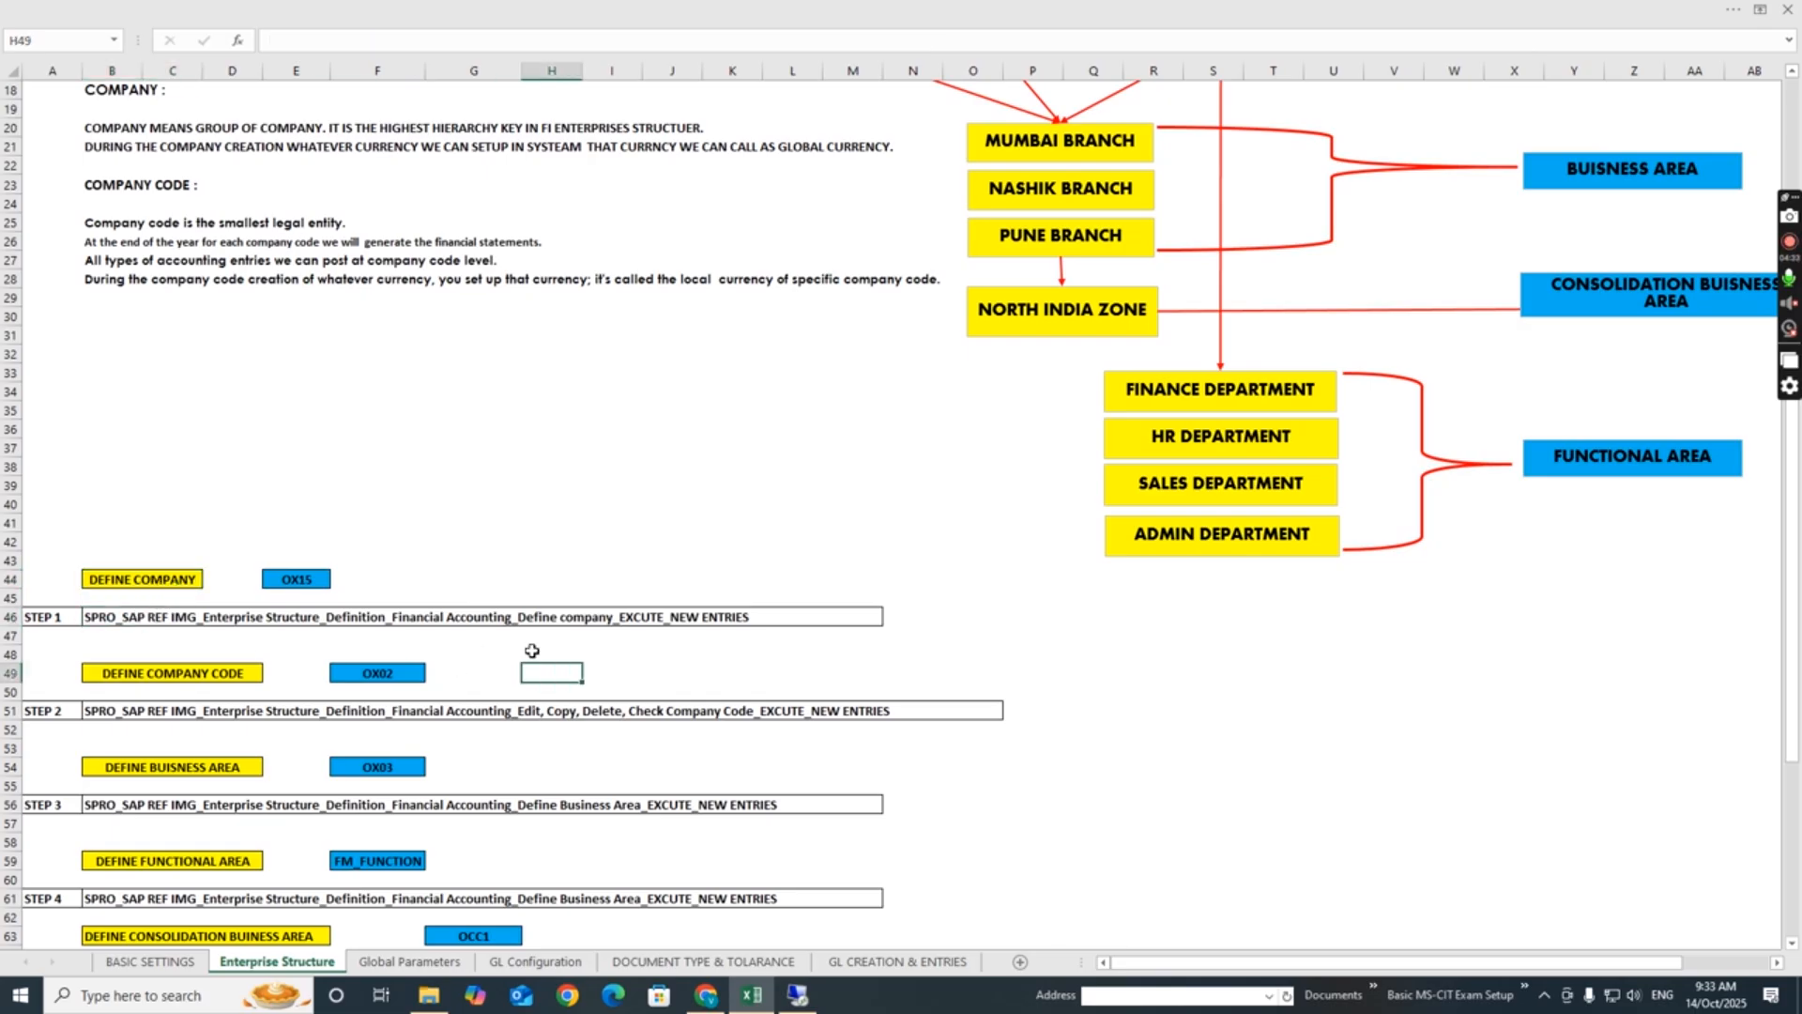
pyautogui.click(772, 638)
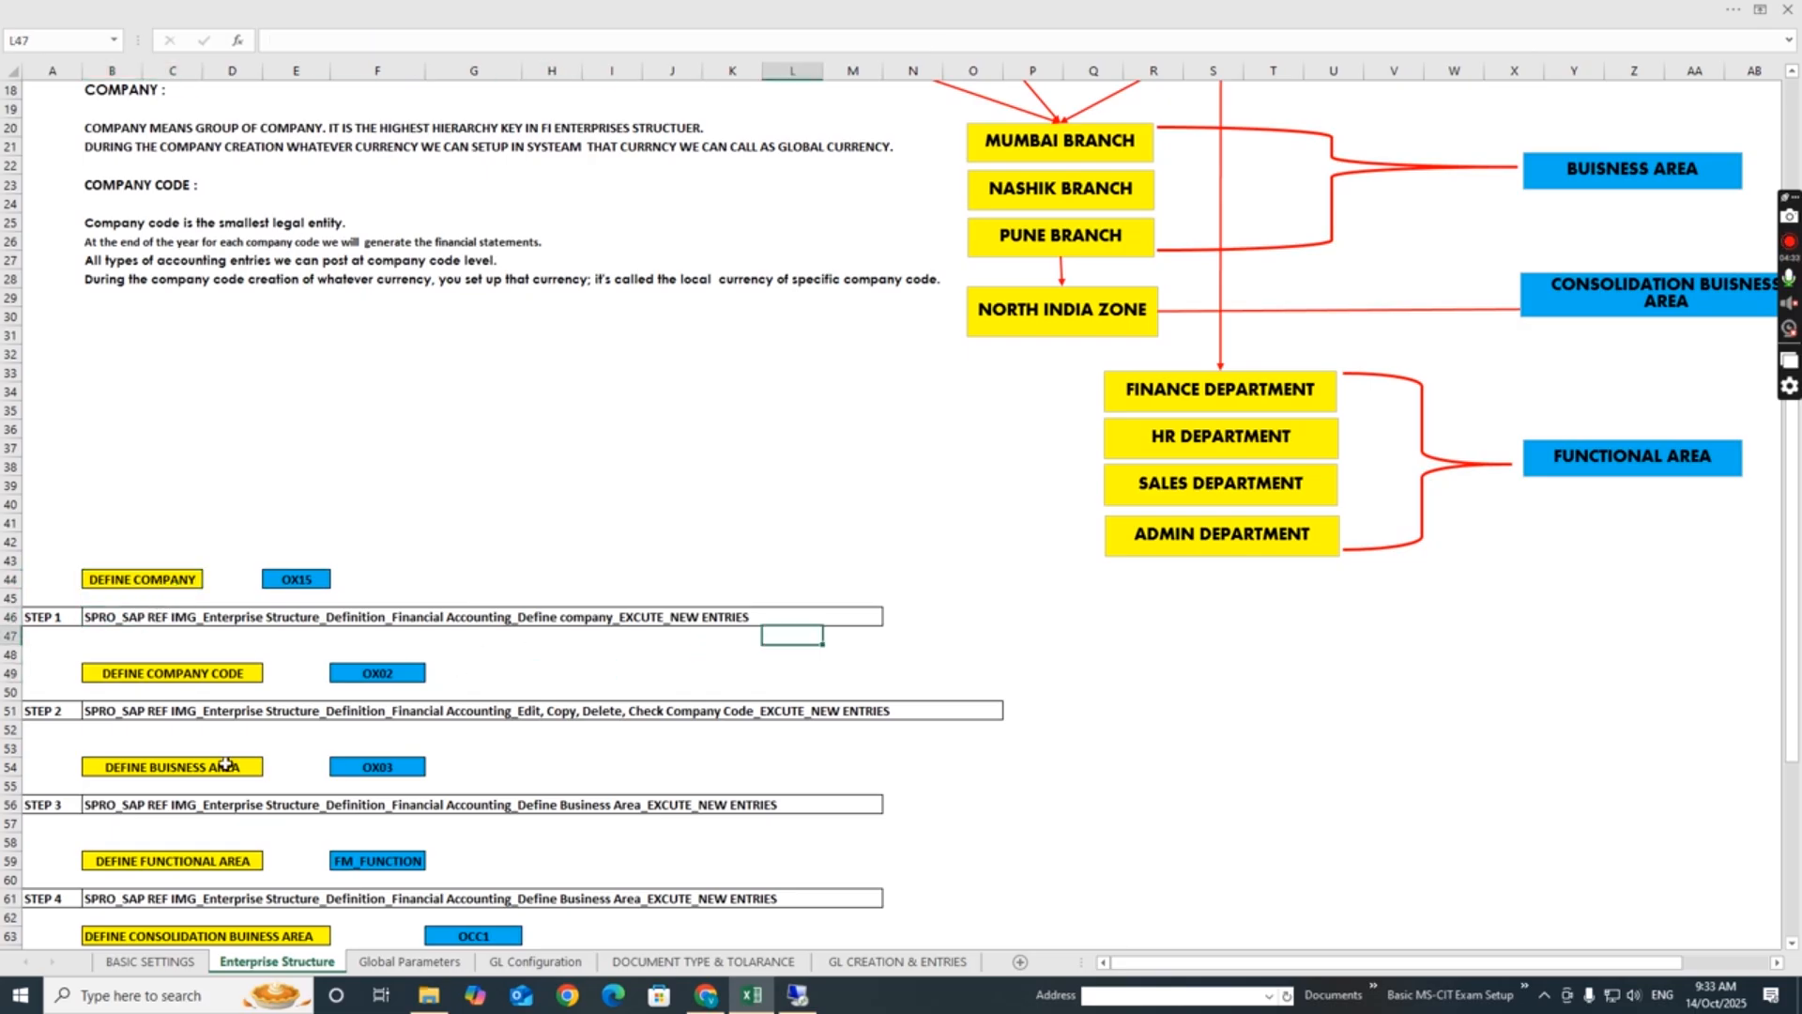
pyautogui.click(115, 619)
pyautogui.click(315, 579)
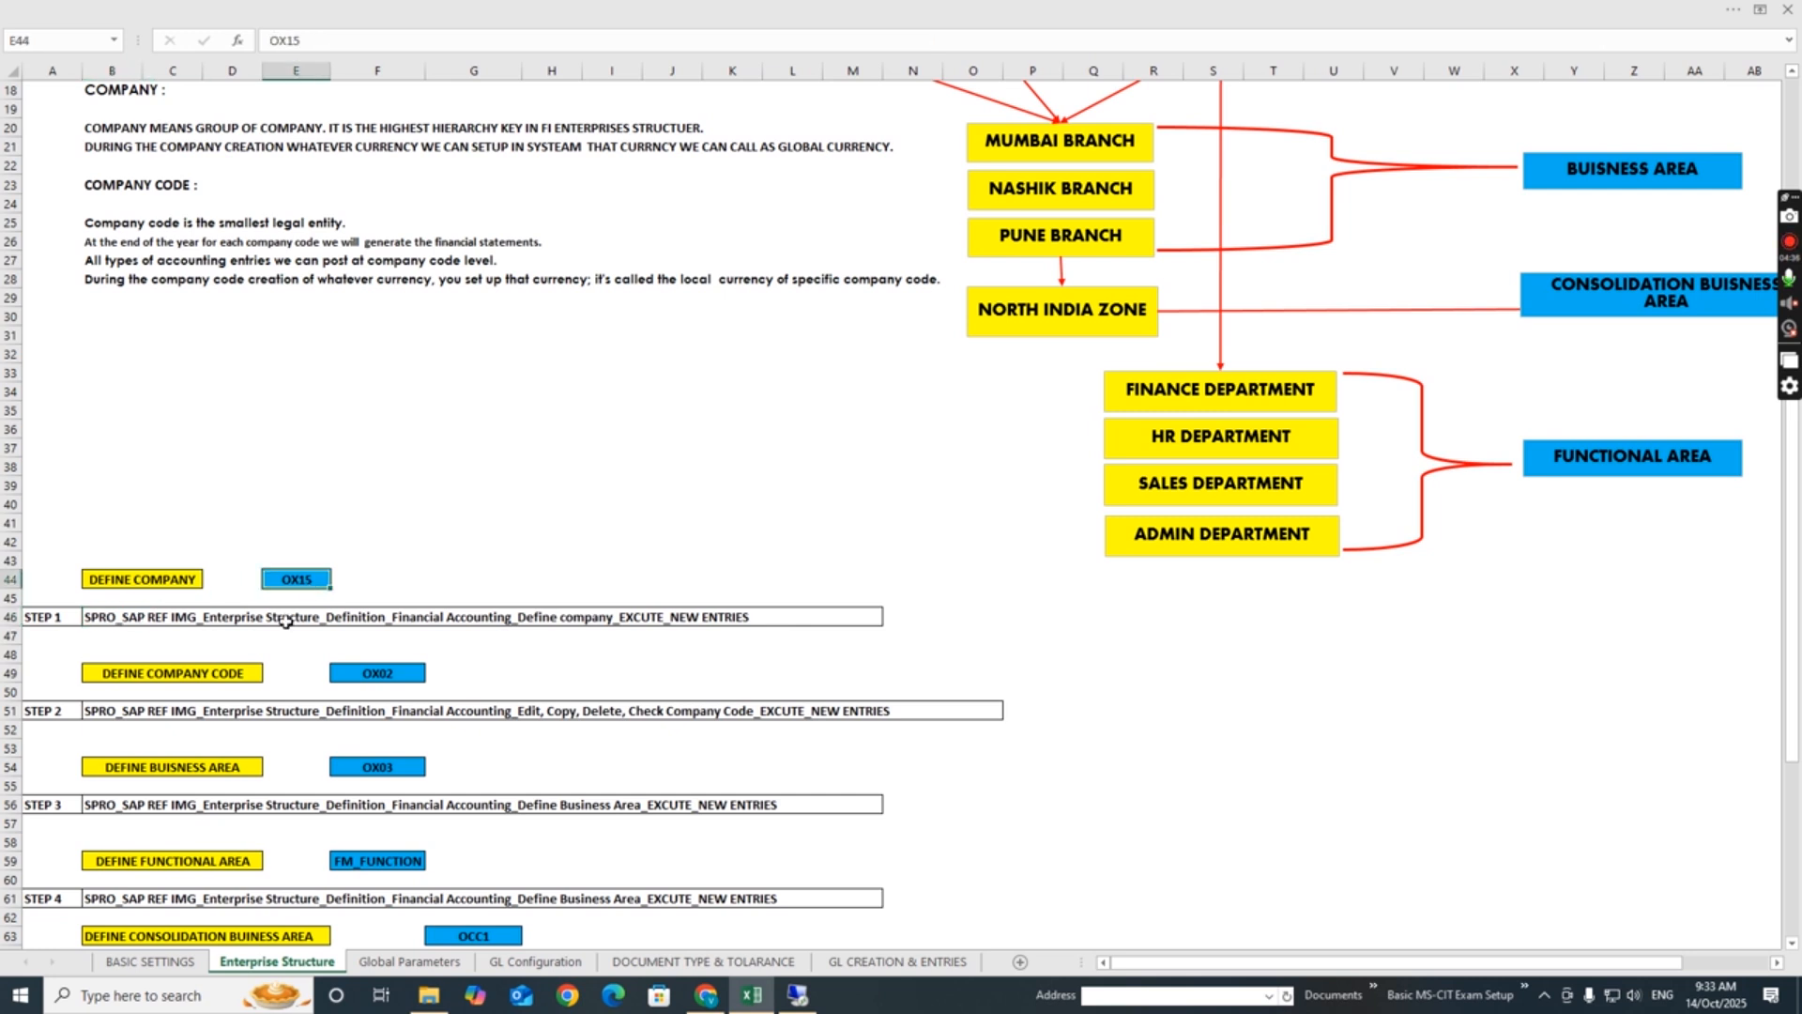
pyautogui.click(673, 694)
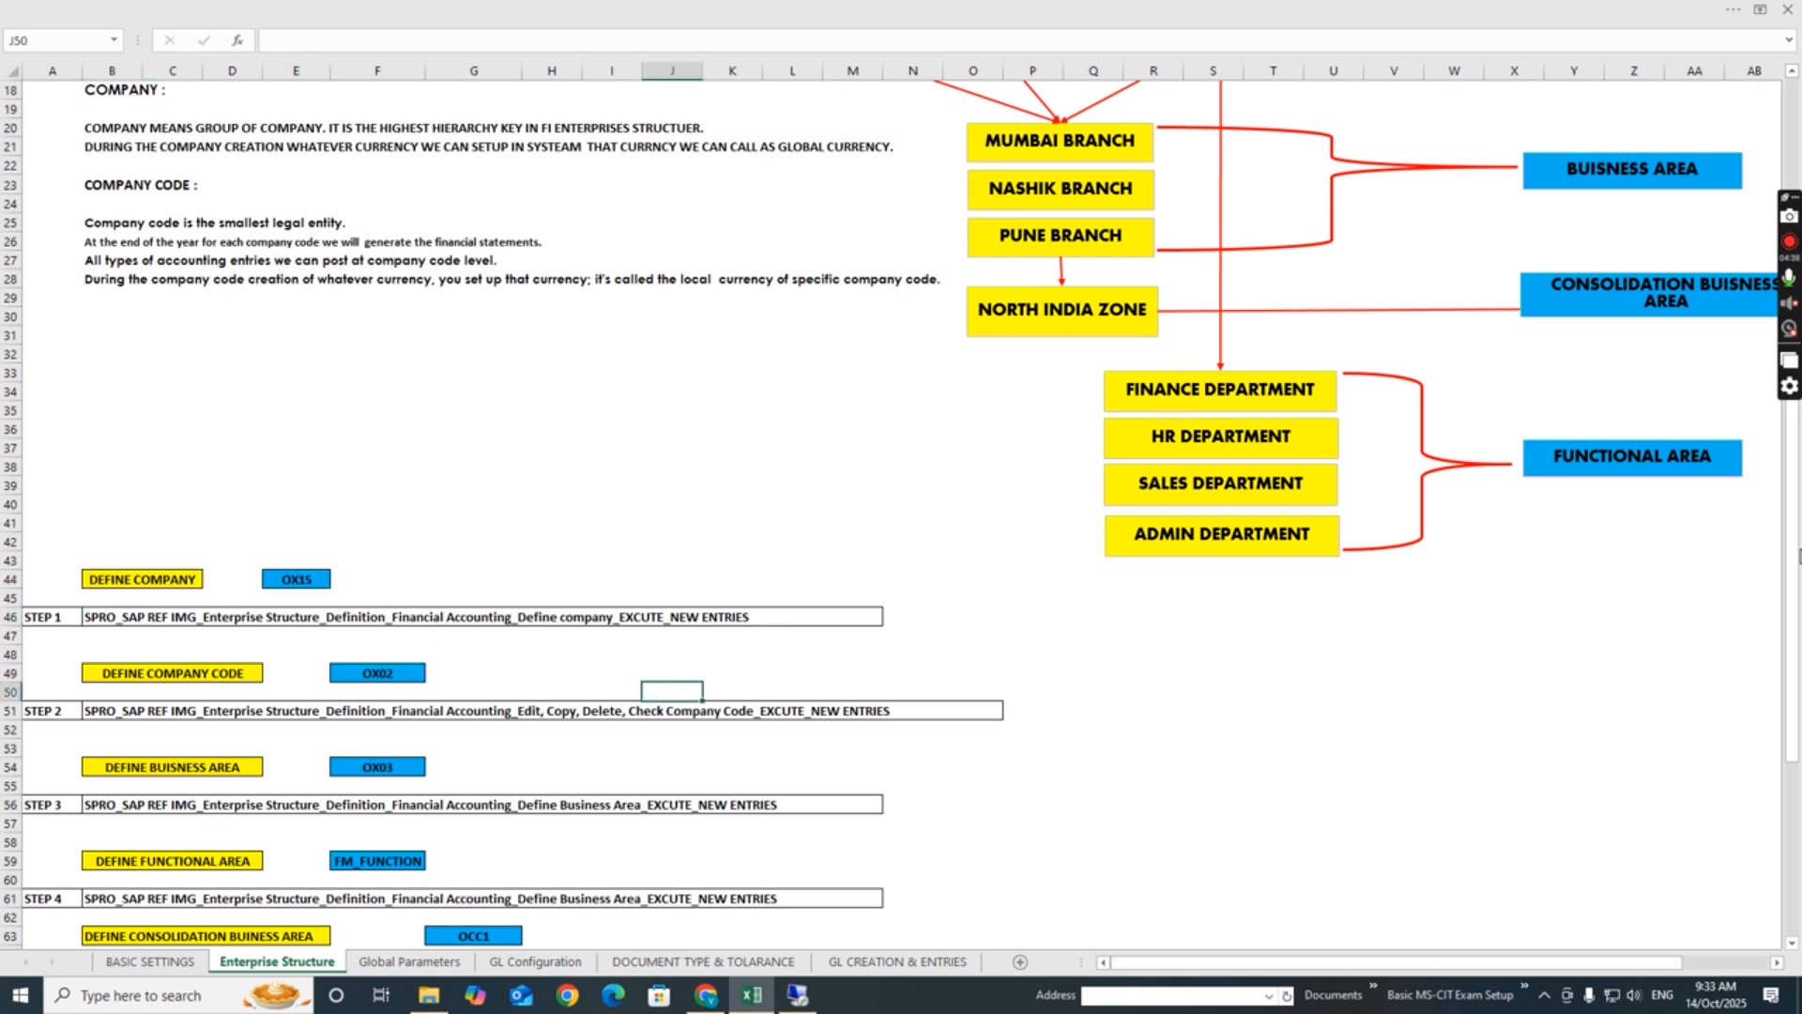
pyautogui.scroll(-5, 1278, 696)
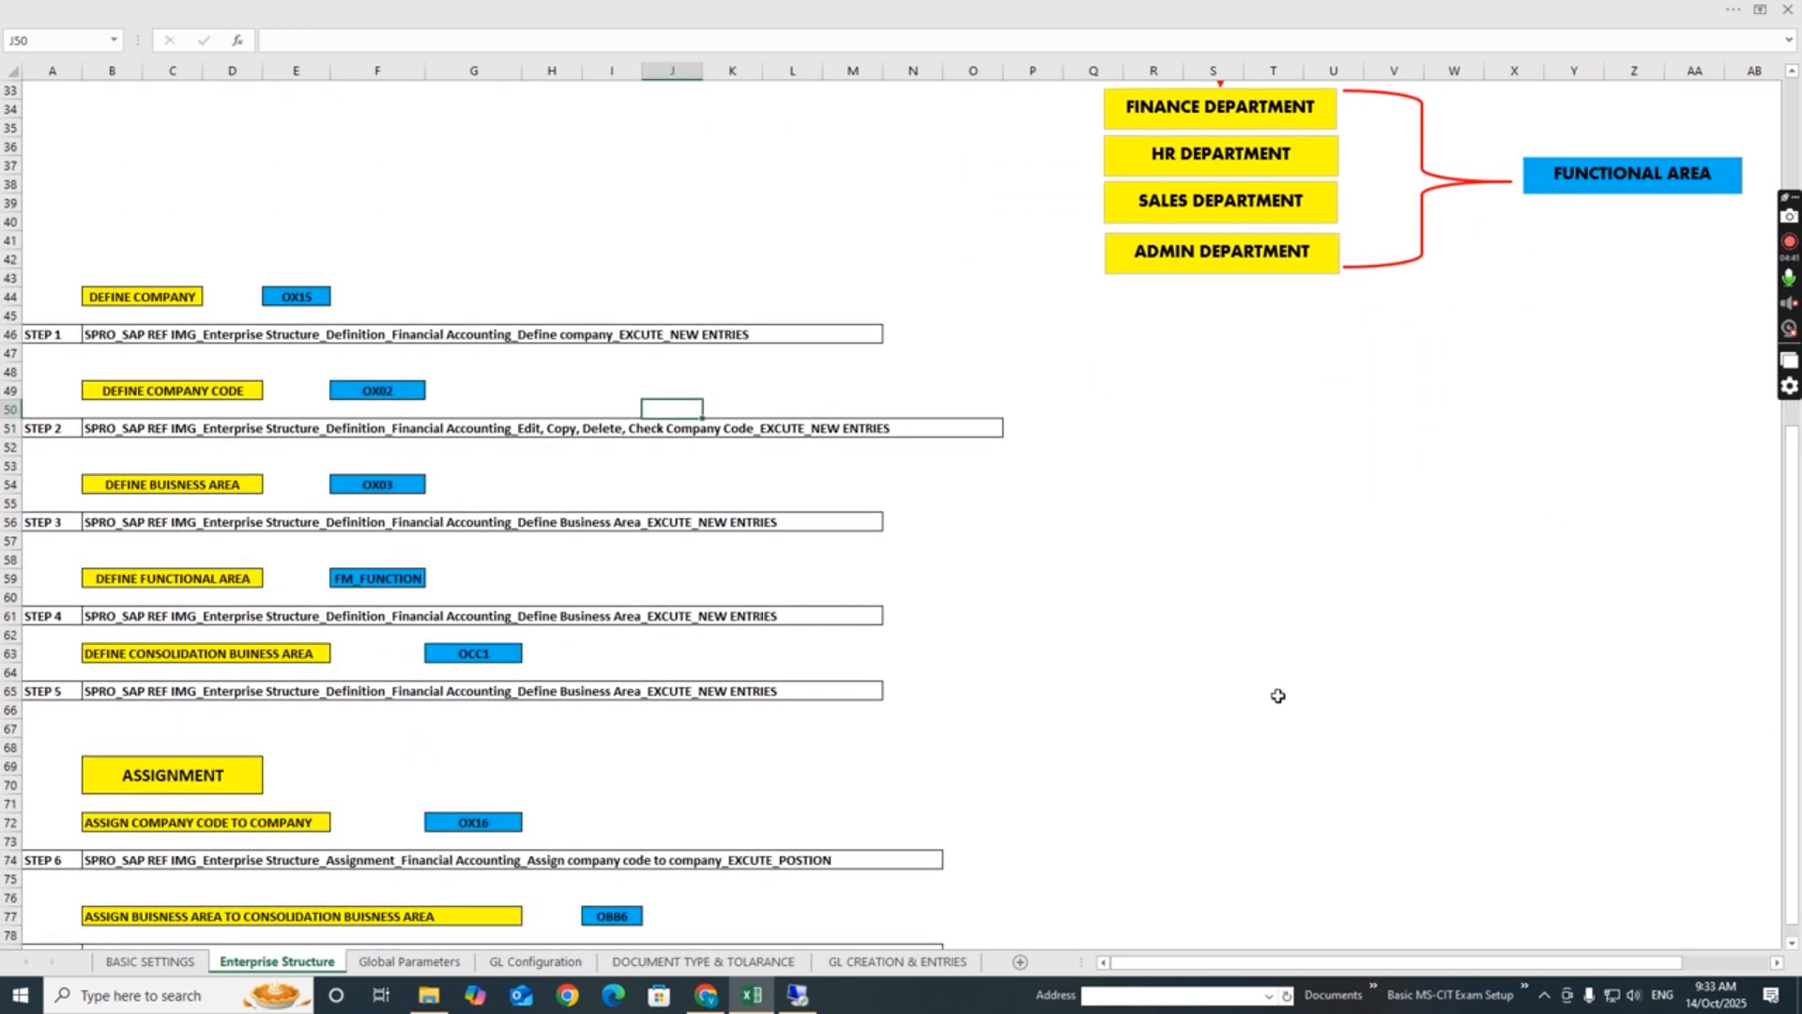
pyautogui.click(1273, 635)
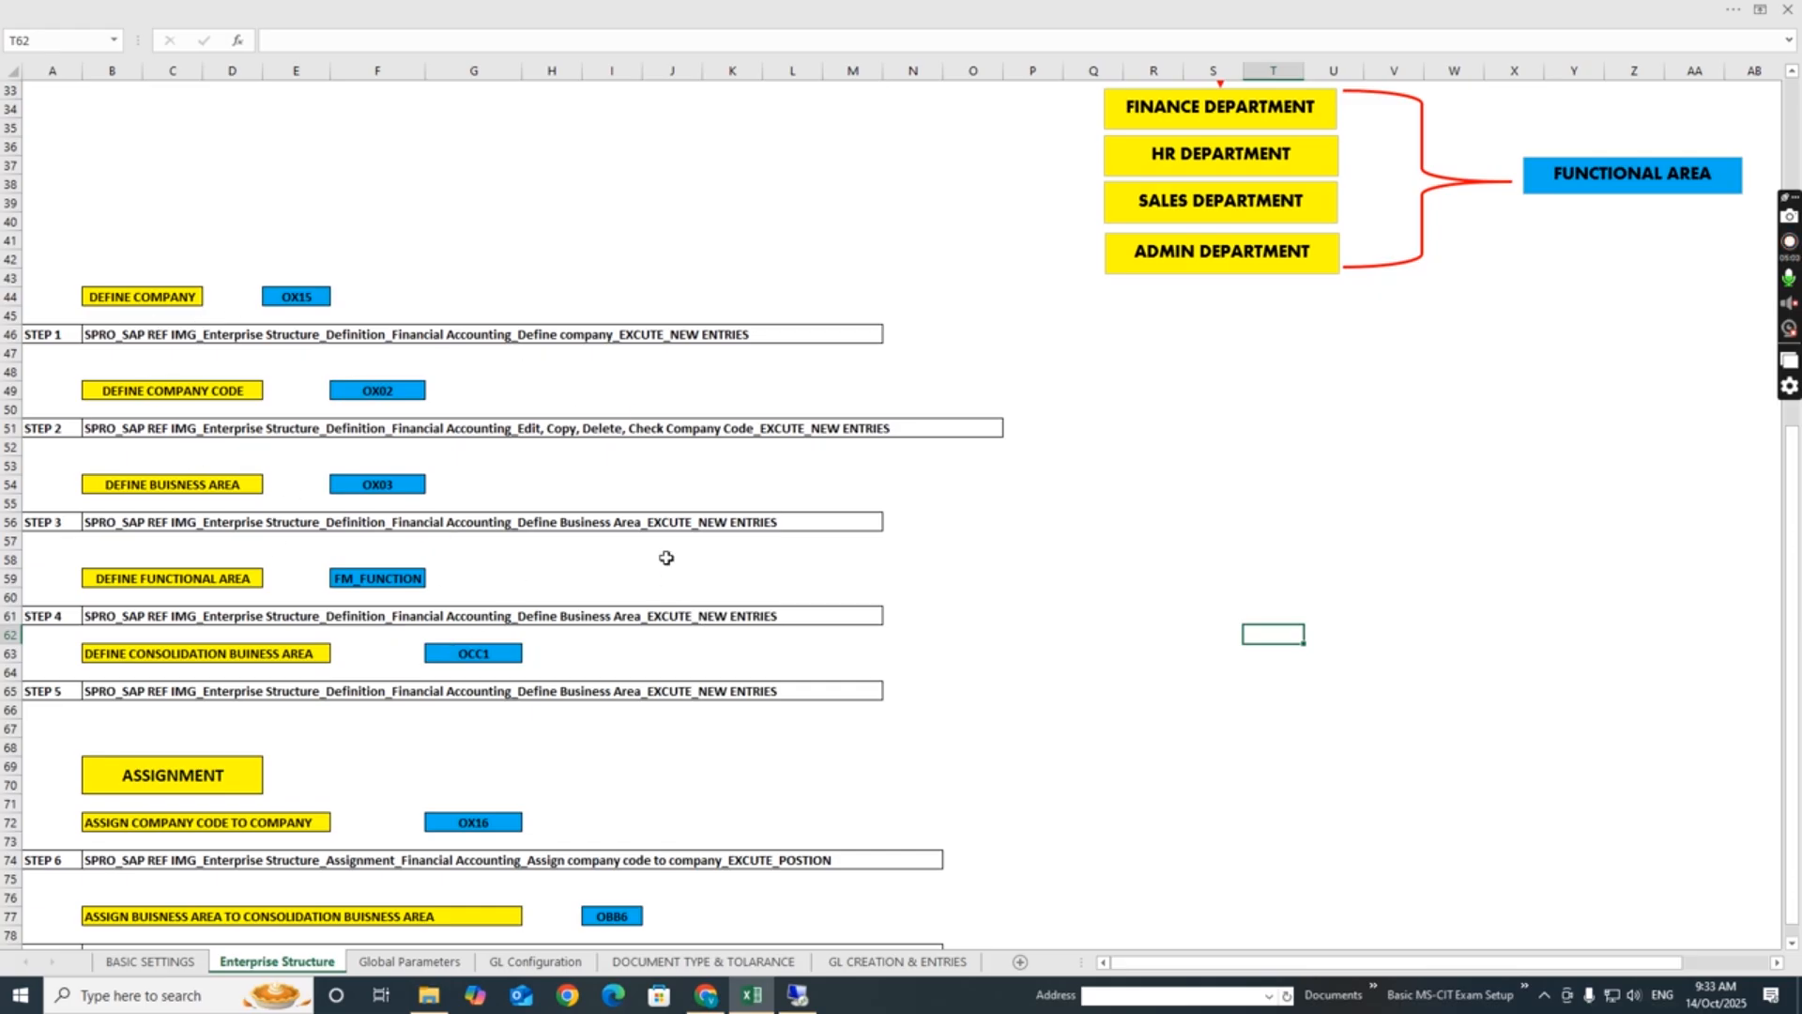
# - Switch to the SAP session and open the SAP Reference IMG through transaction spro
pyautogui.click(798, 1000)
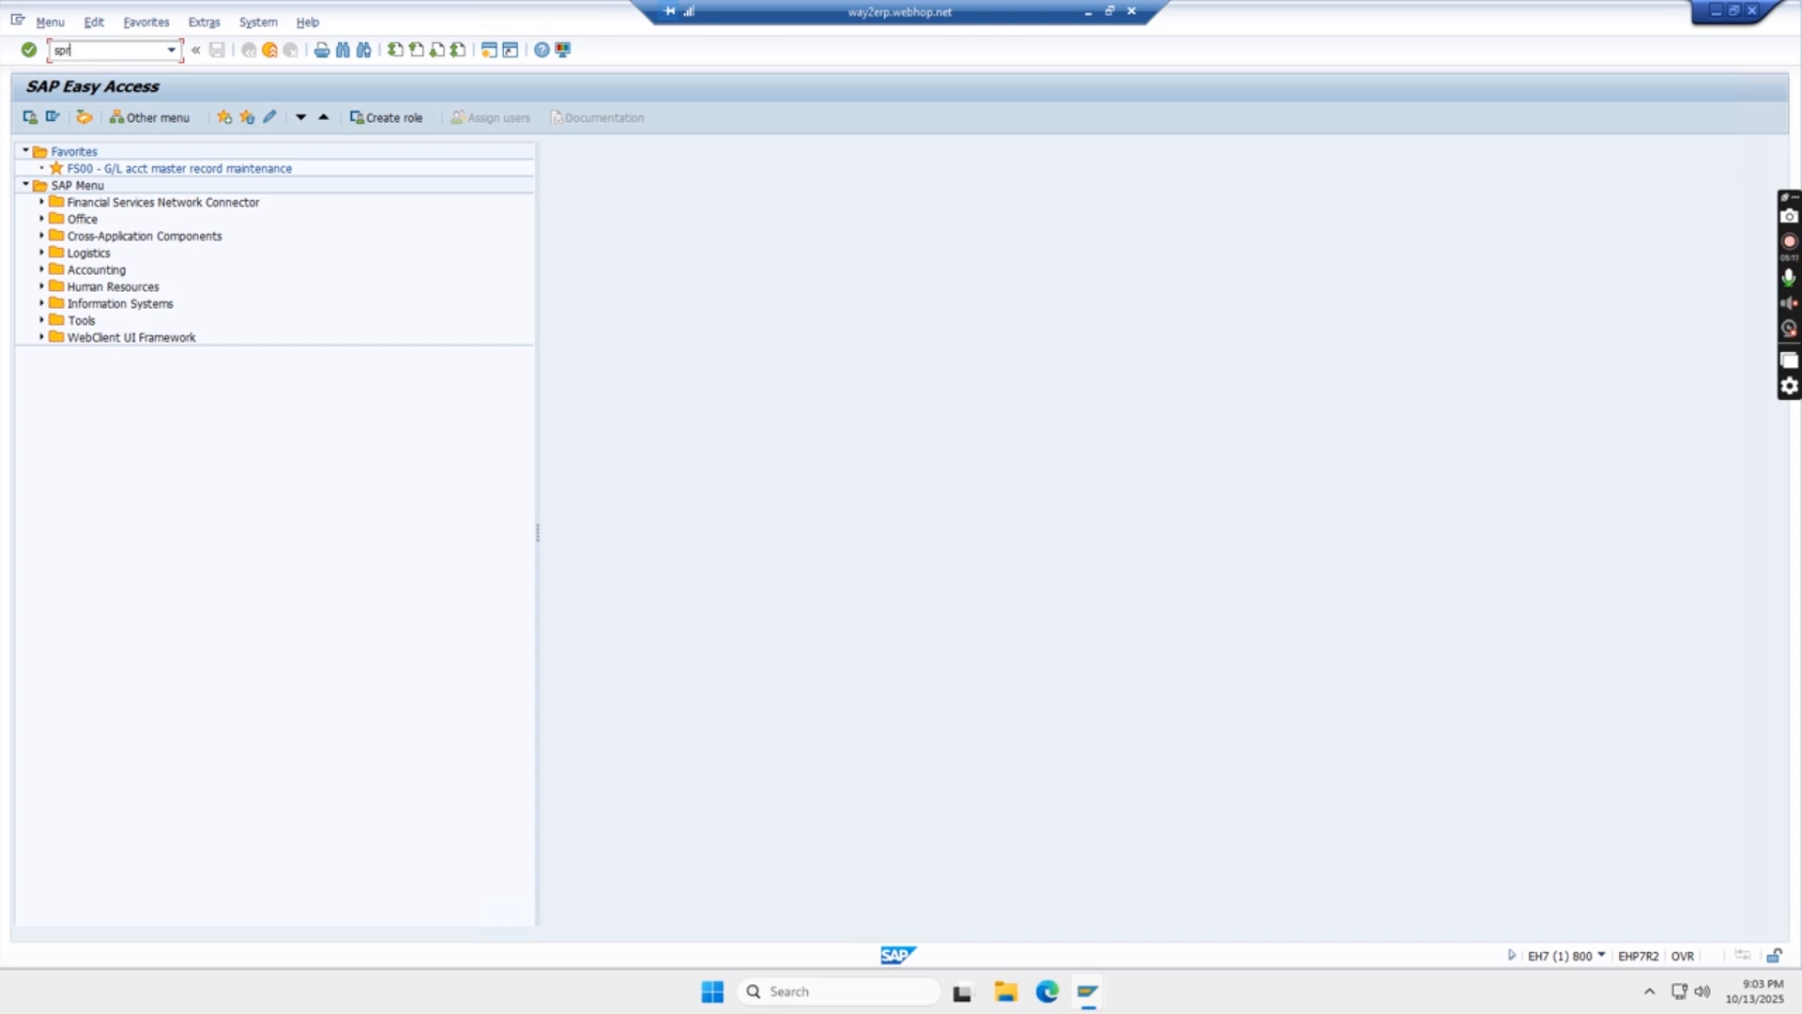
pyautogui.press('Return')
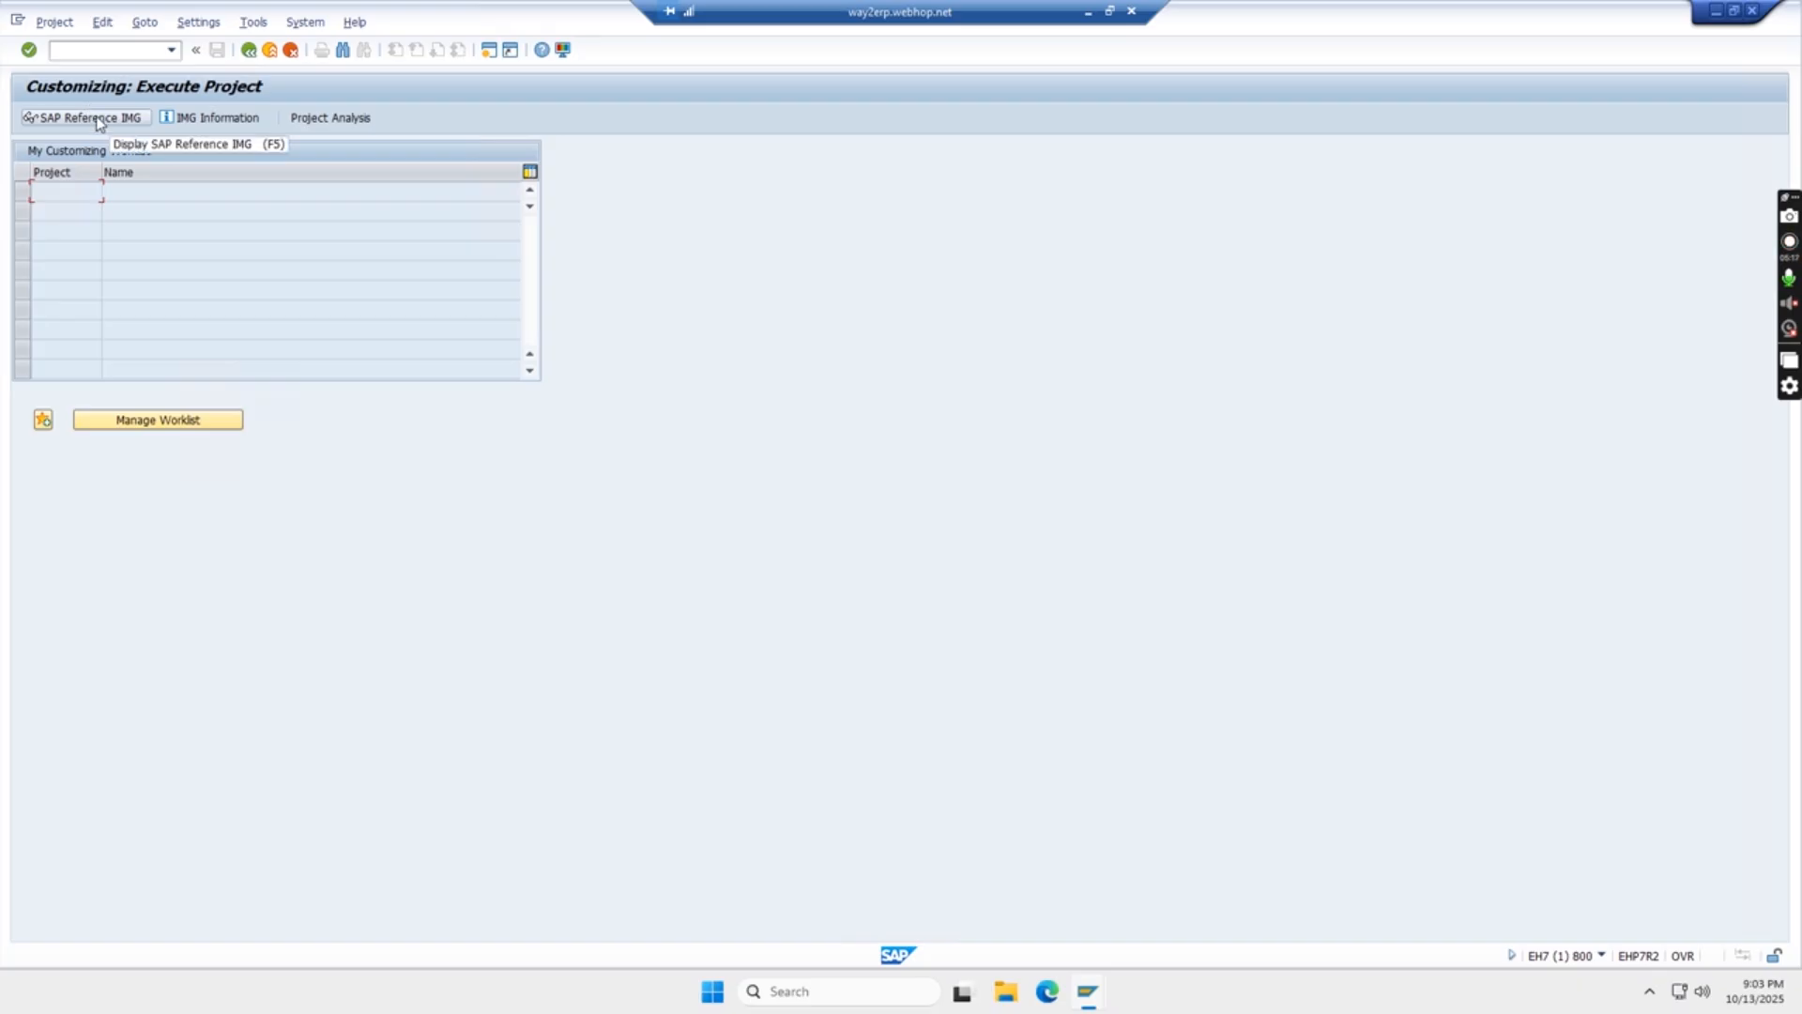
pyautogui.click(98, 119)
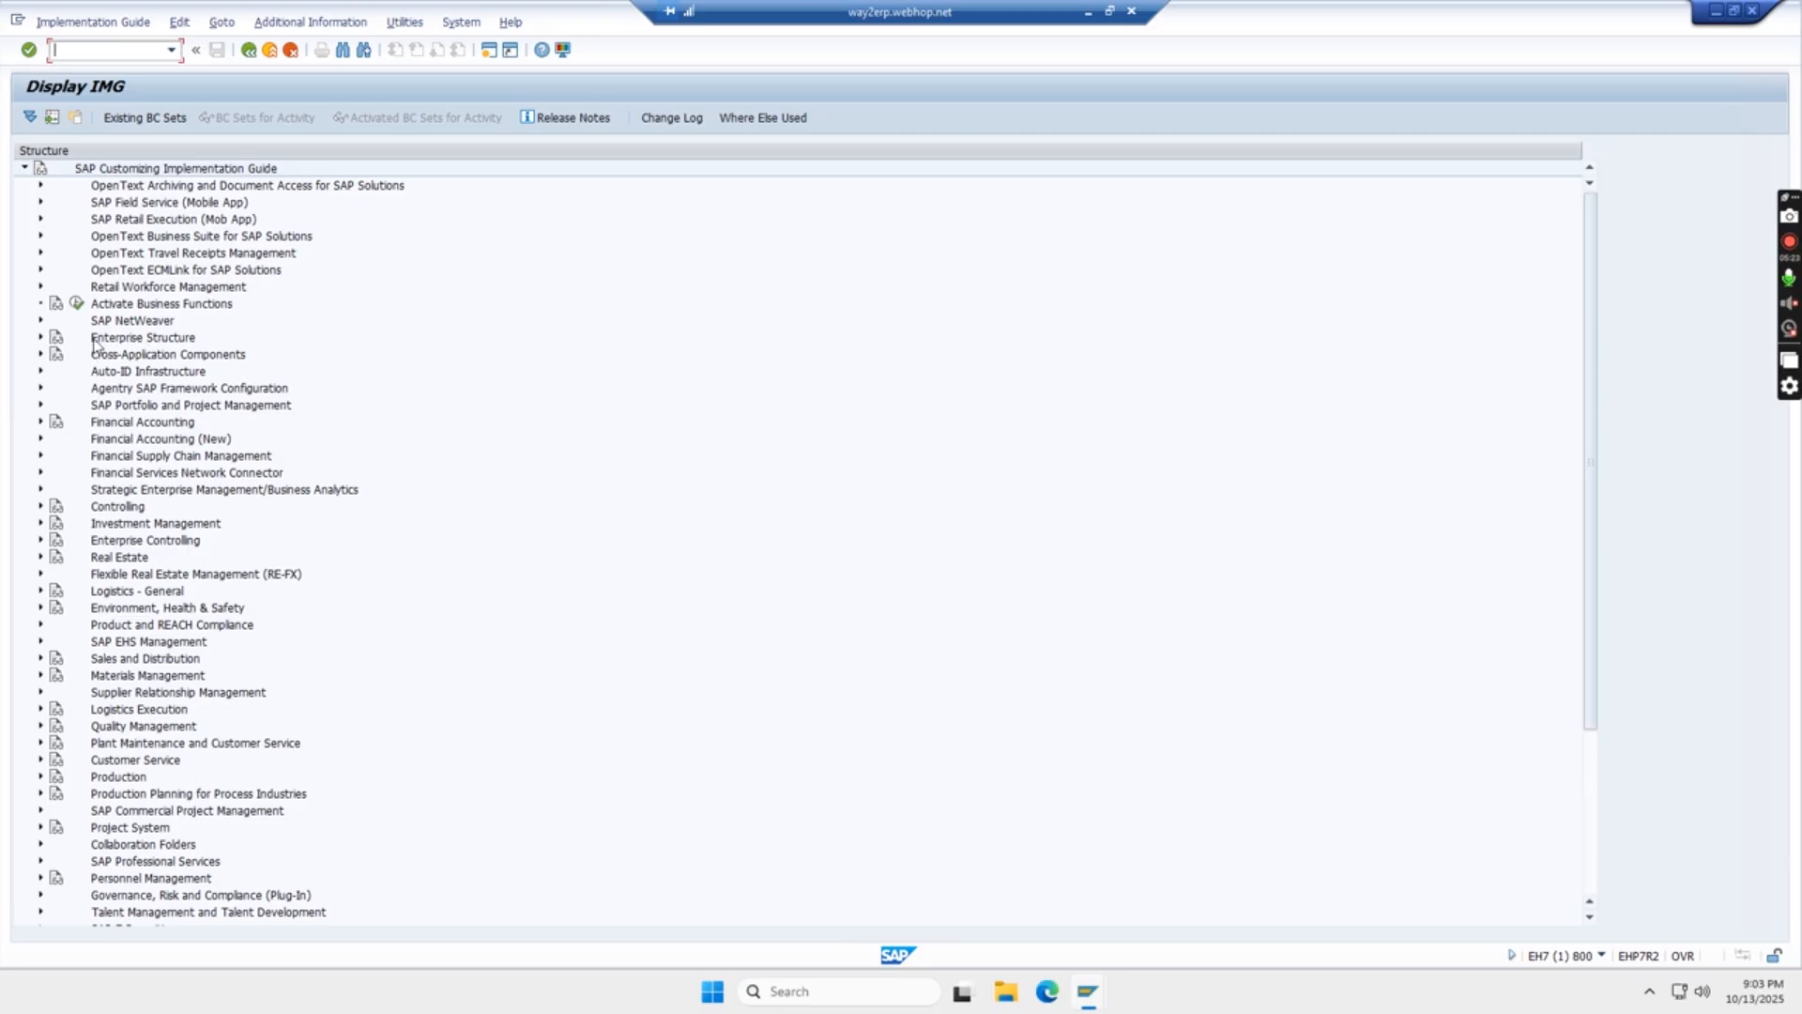
# - Expand Enterprise Structure, Definition and Financial Accounting in the implementation guide to show the Define company activity
pyautogui.click(40, 338)
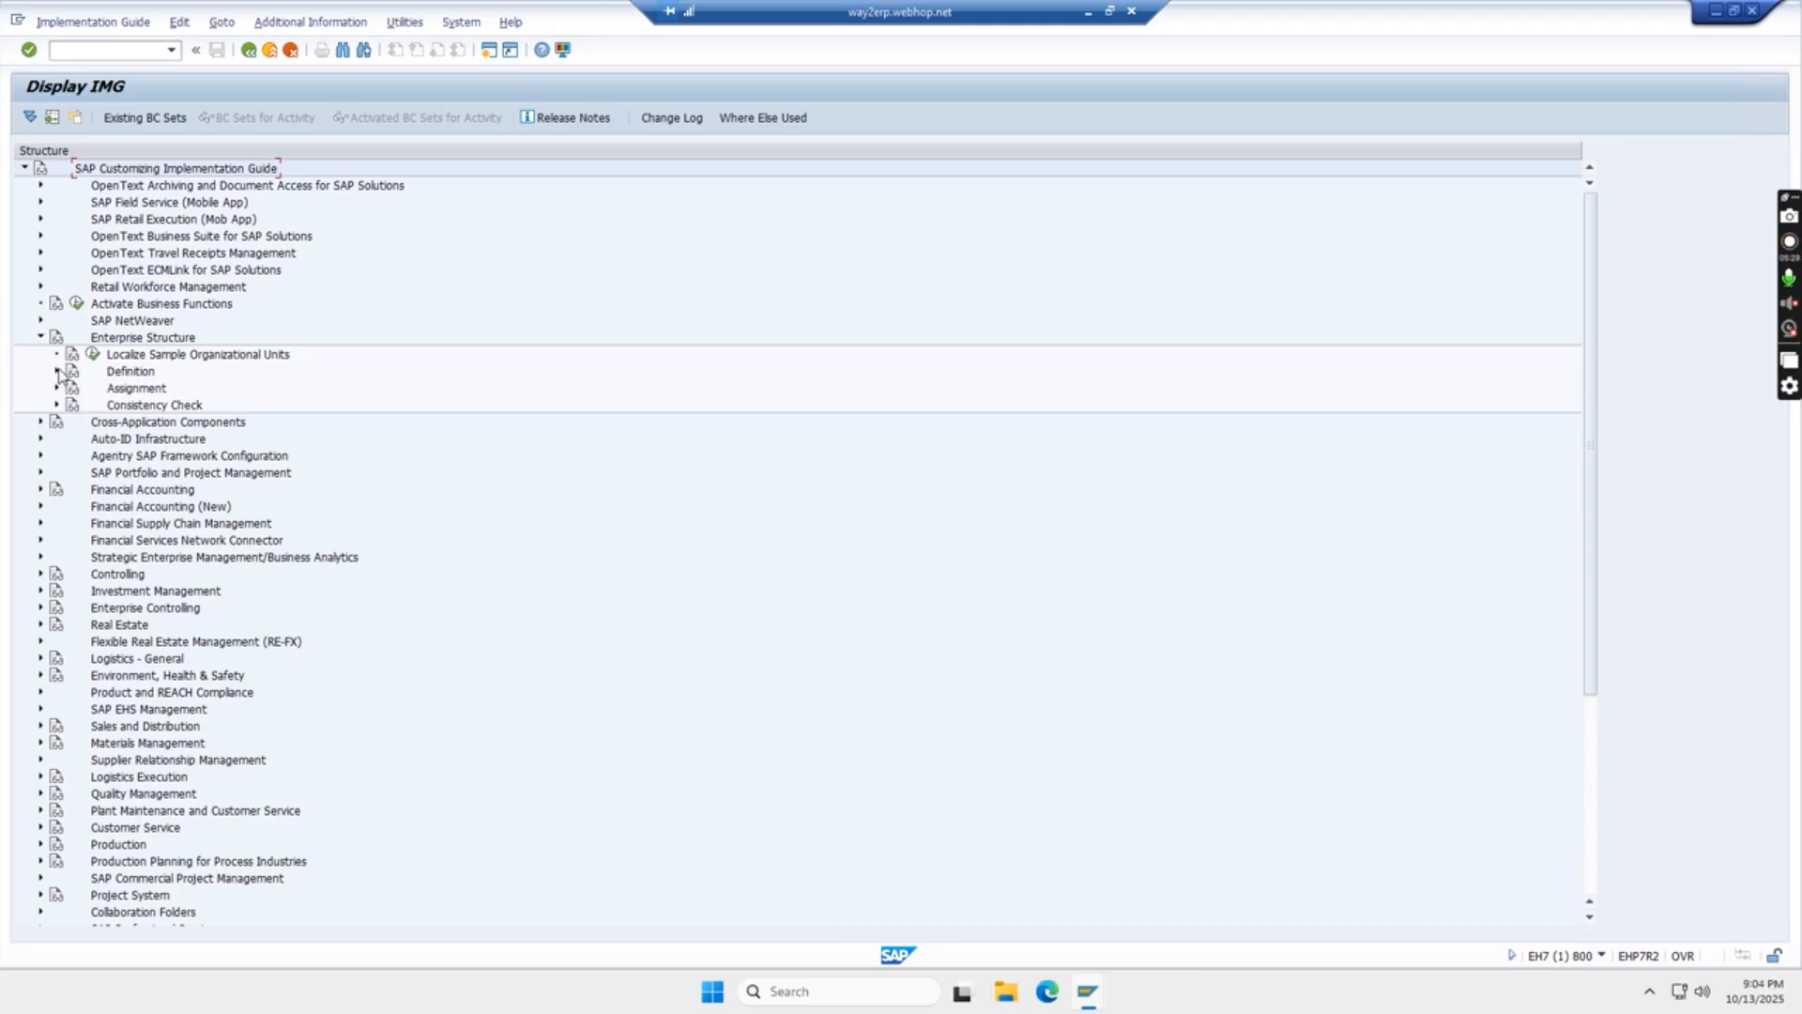
pyautogui.click(57, 372)
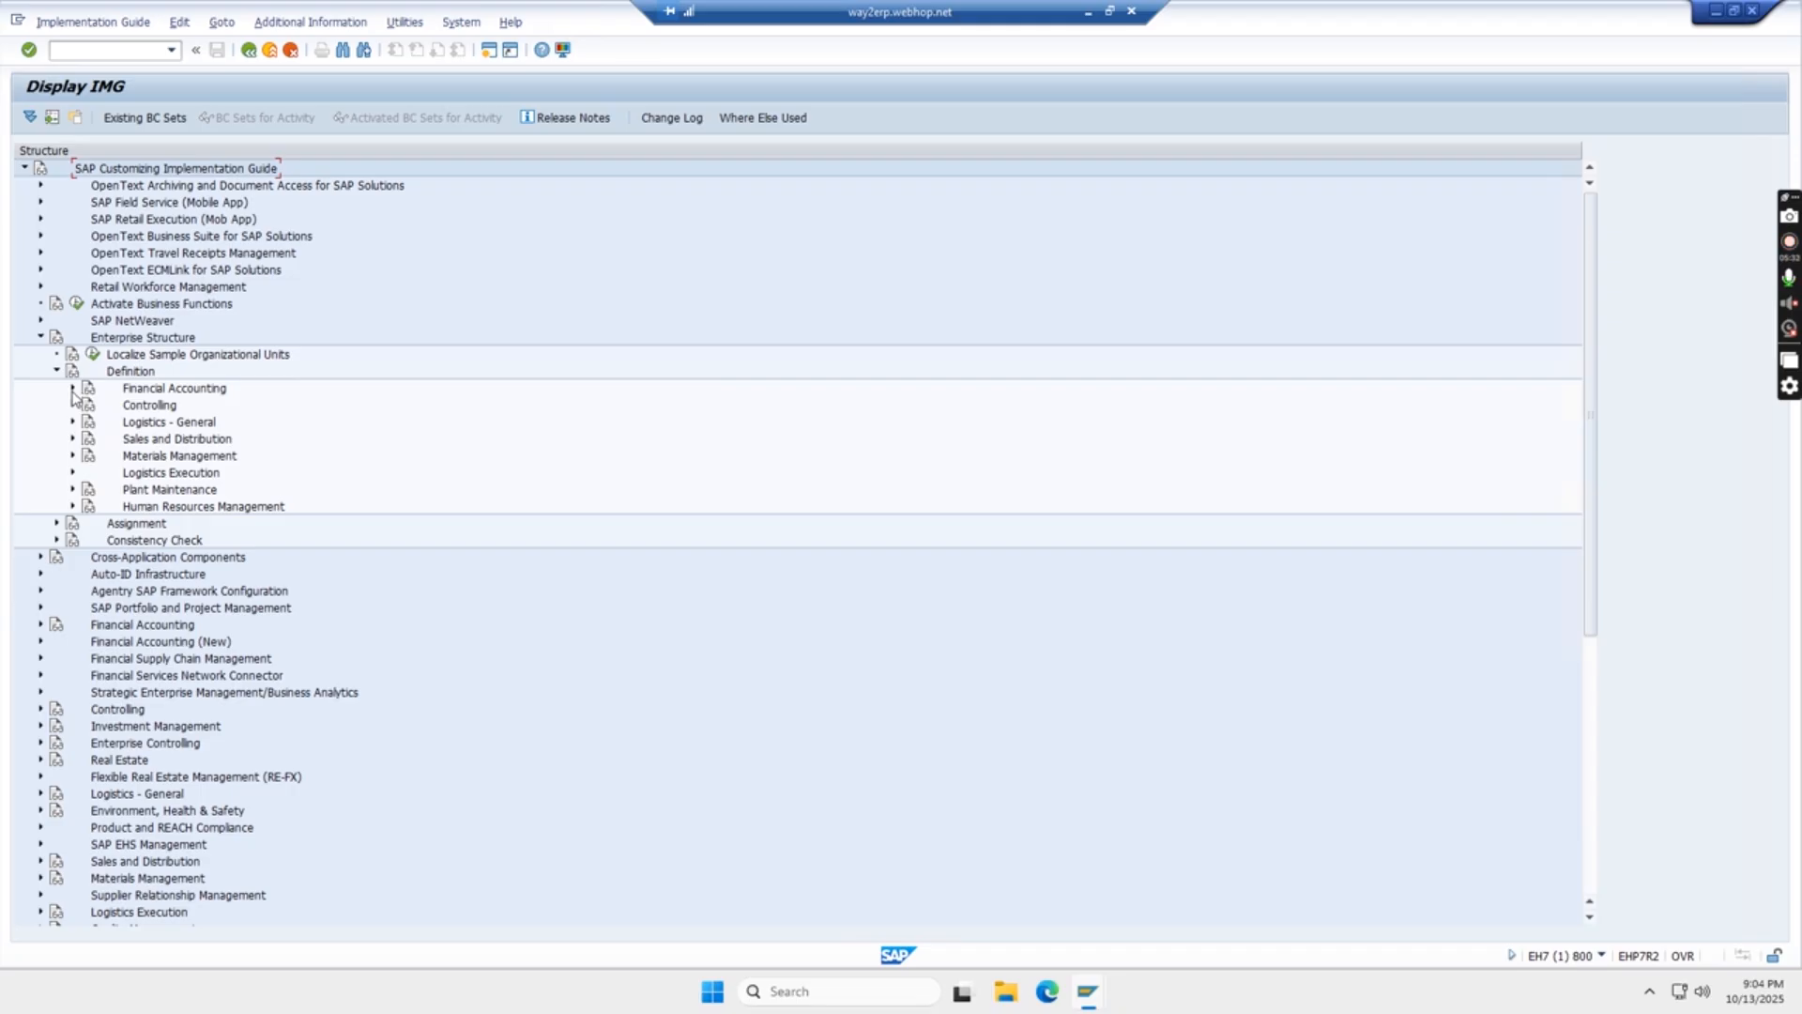
pyautogui.click(72, 389)
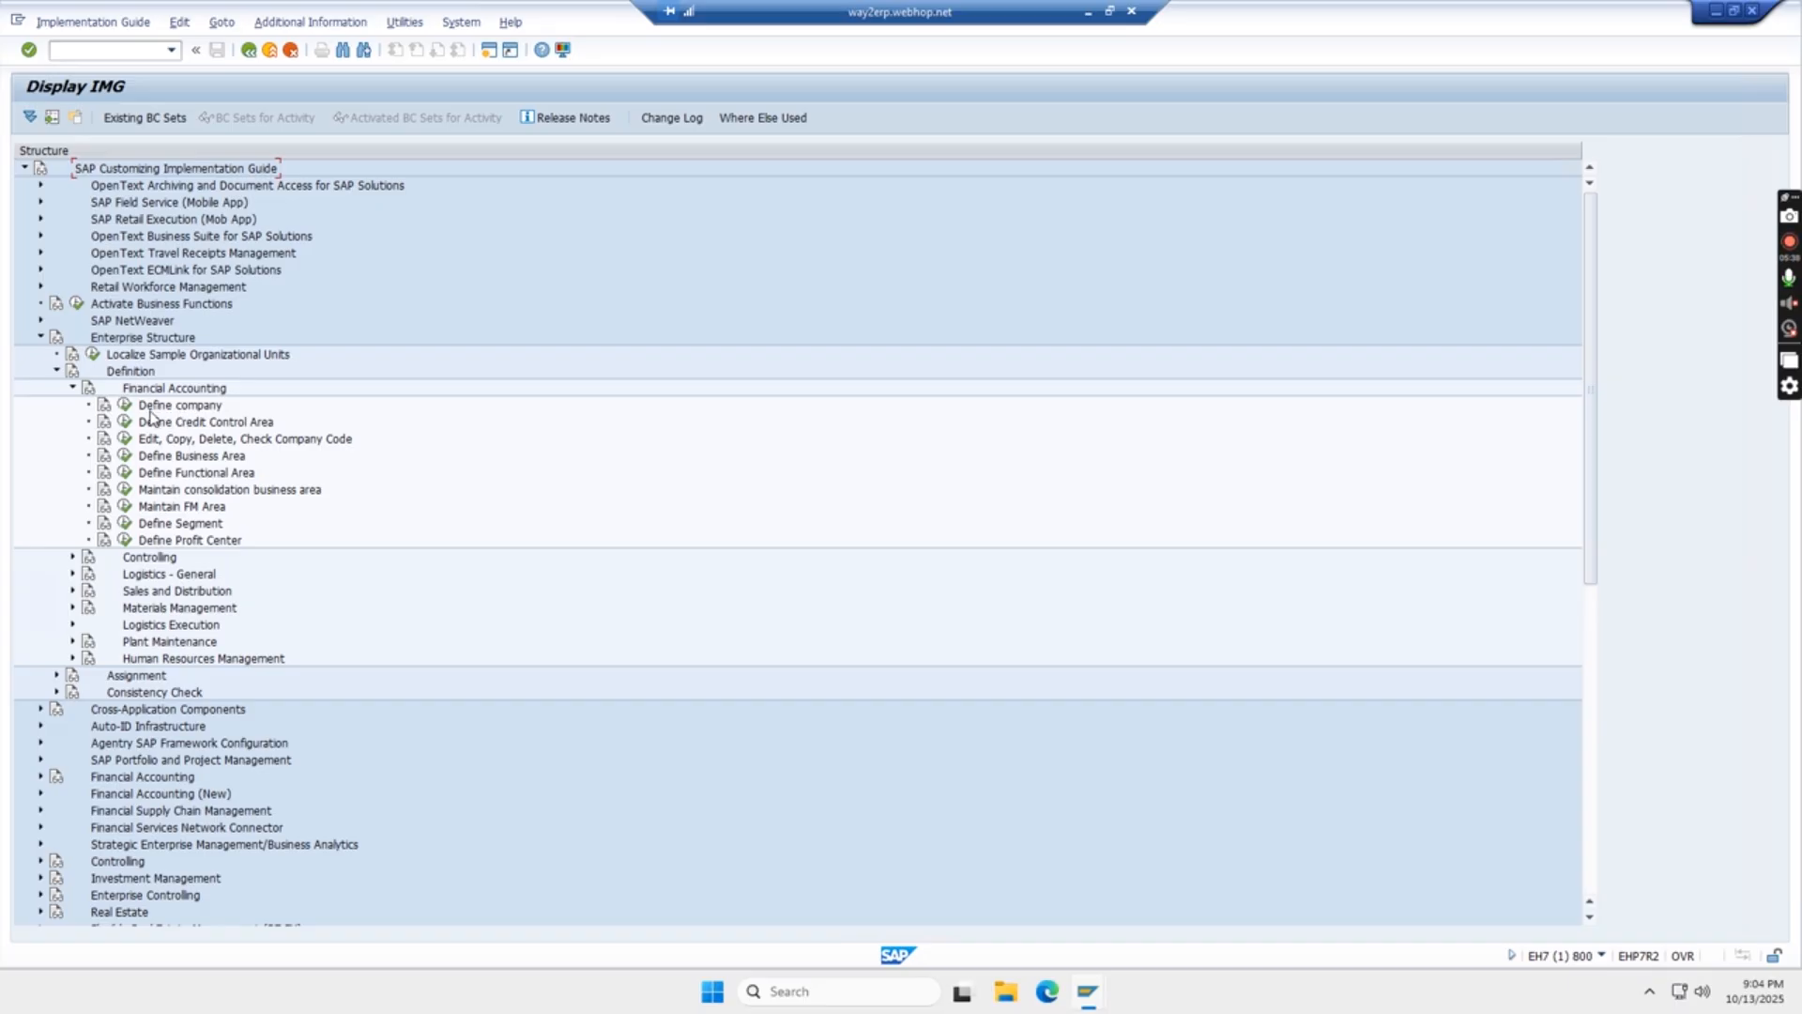
# - Collapse the Enterprise Structure branch and go back to the SAP Easy Access screen
pyautogui.click(71, 387)
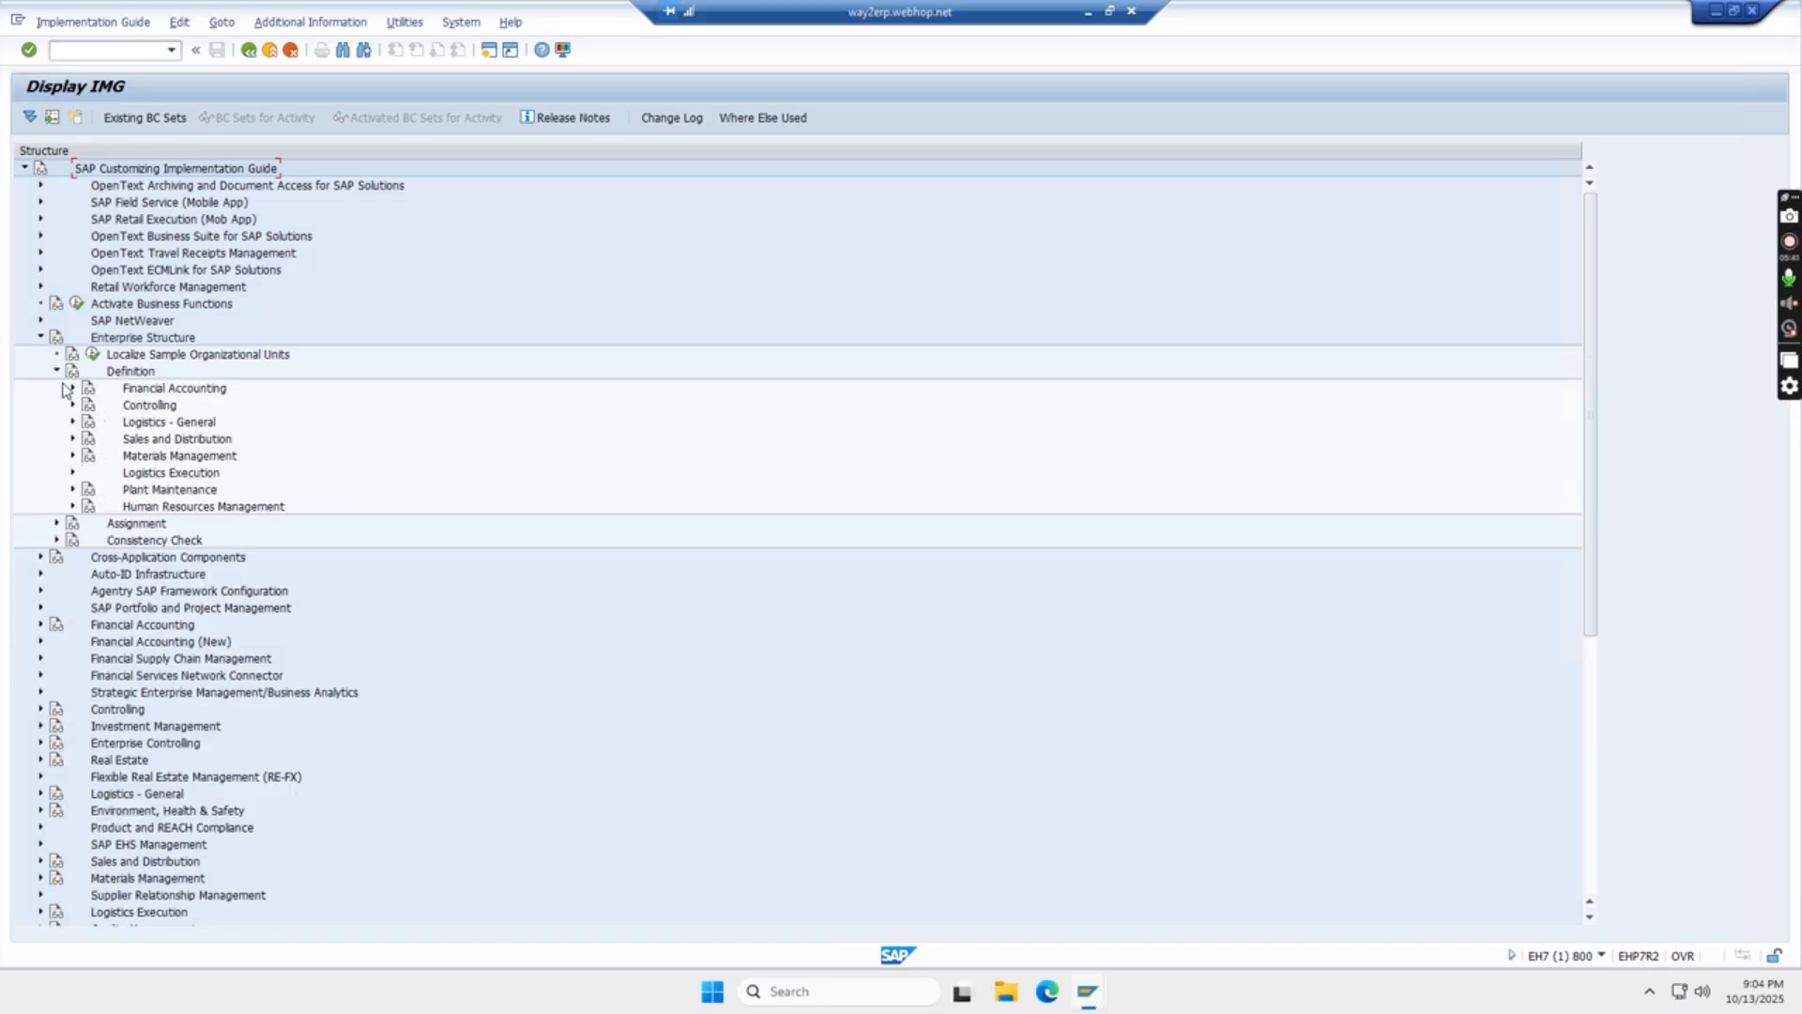
pyautogui.click(56, 371)
pyautogui.click(40, 337)
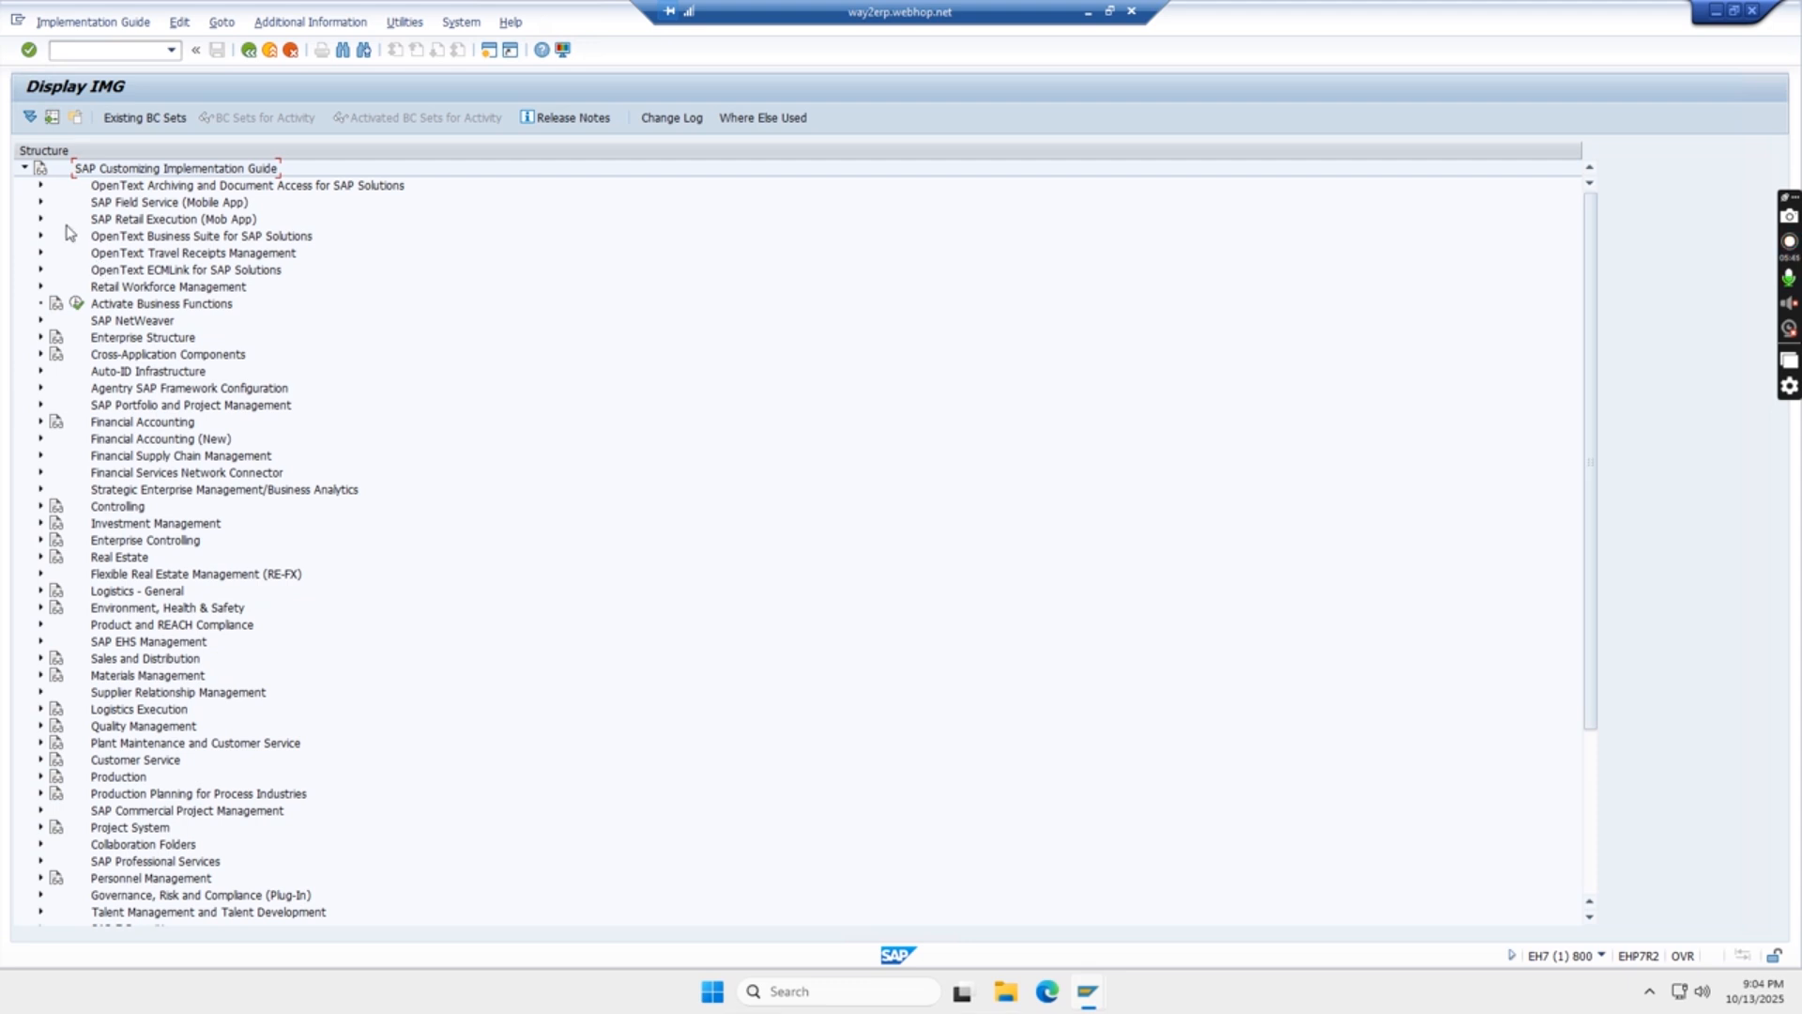
pyautogui.click(249, 51)
pyautogui.click(249, 52)
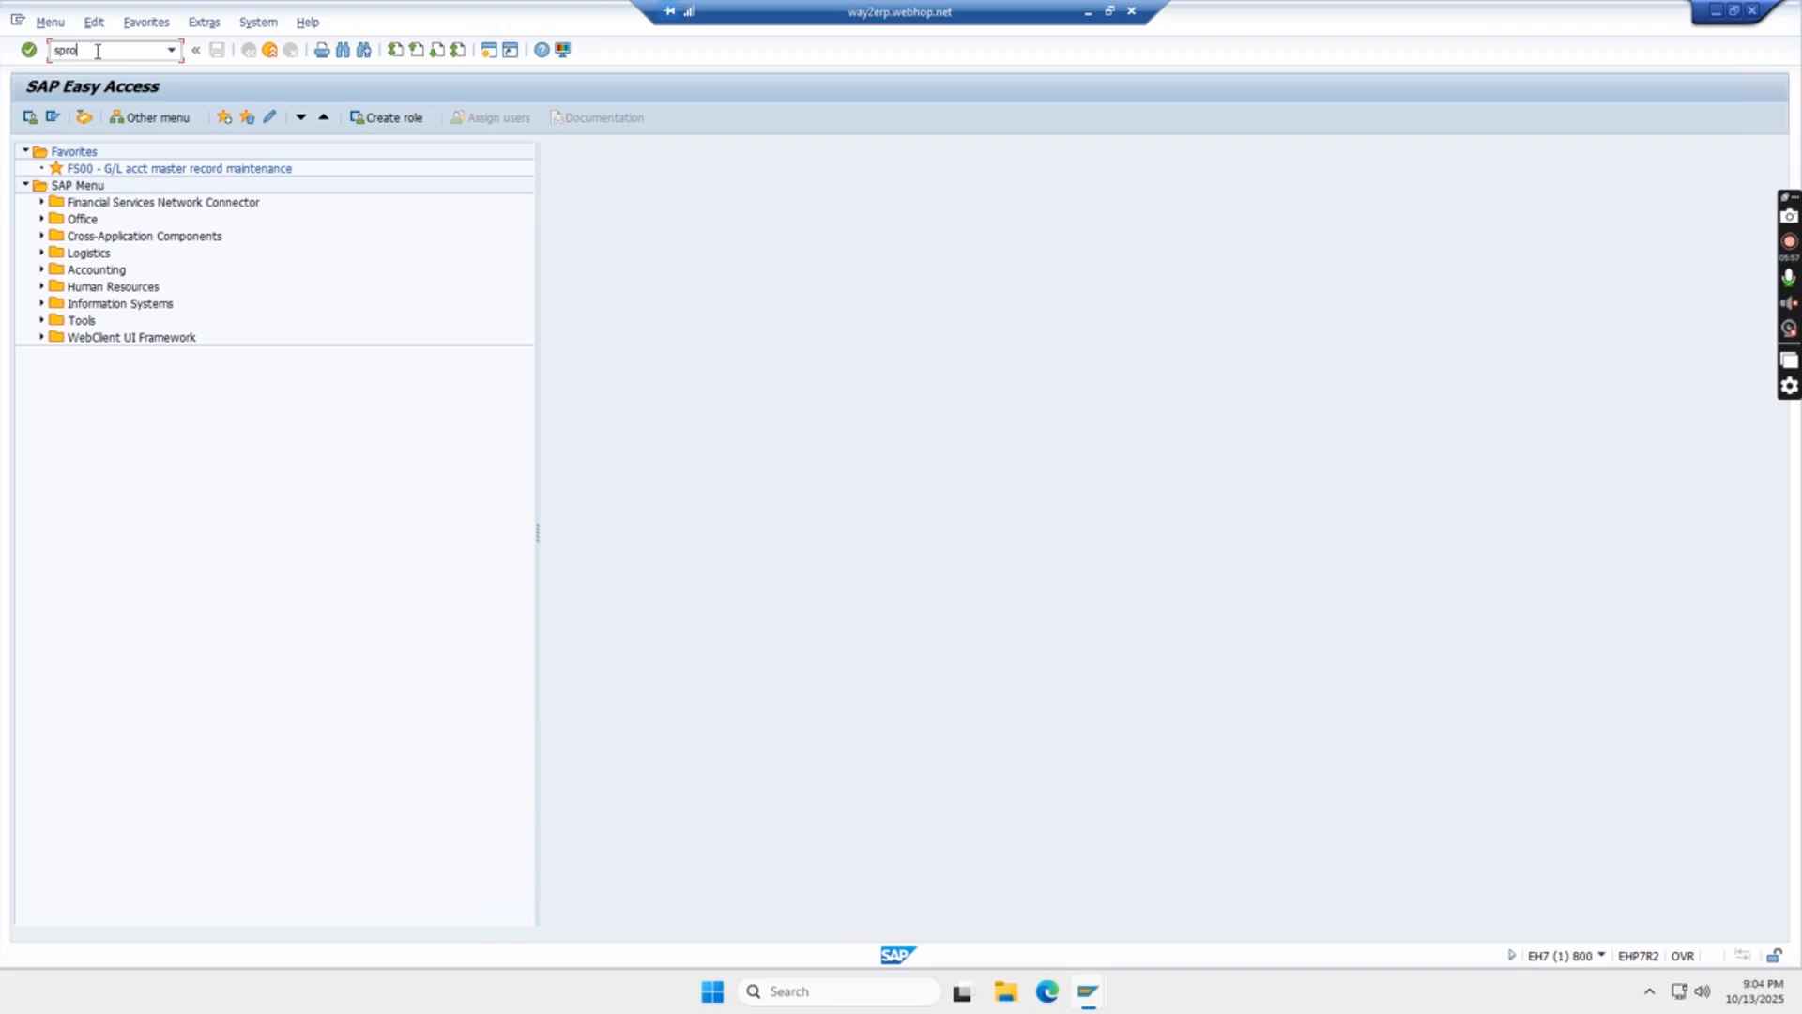
# - Run transaction spro, open the SAP Reference IMG and expand Enterprise Structure down to Definition, Financial Accounting
pyautogui.press('Return')
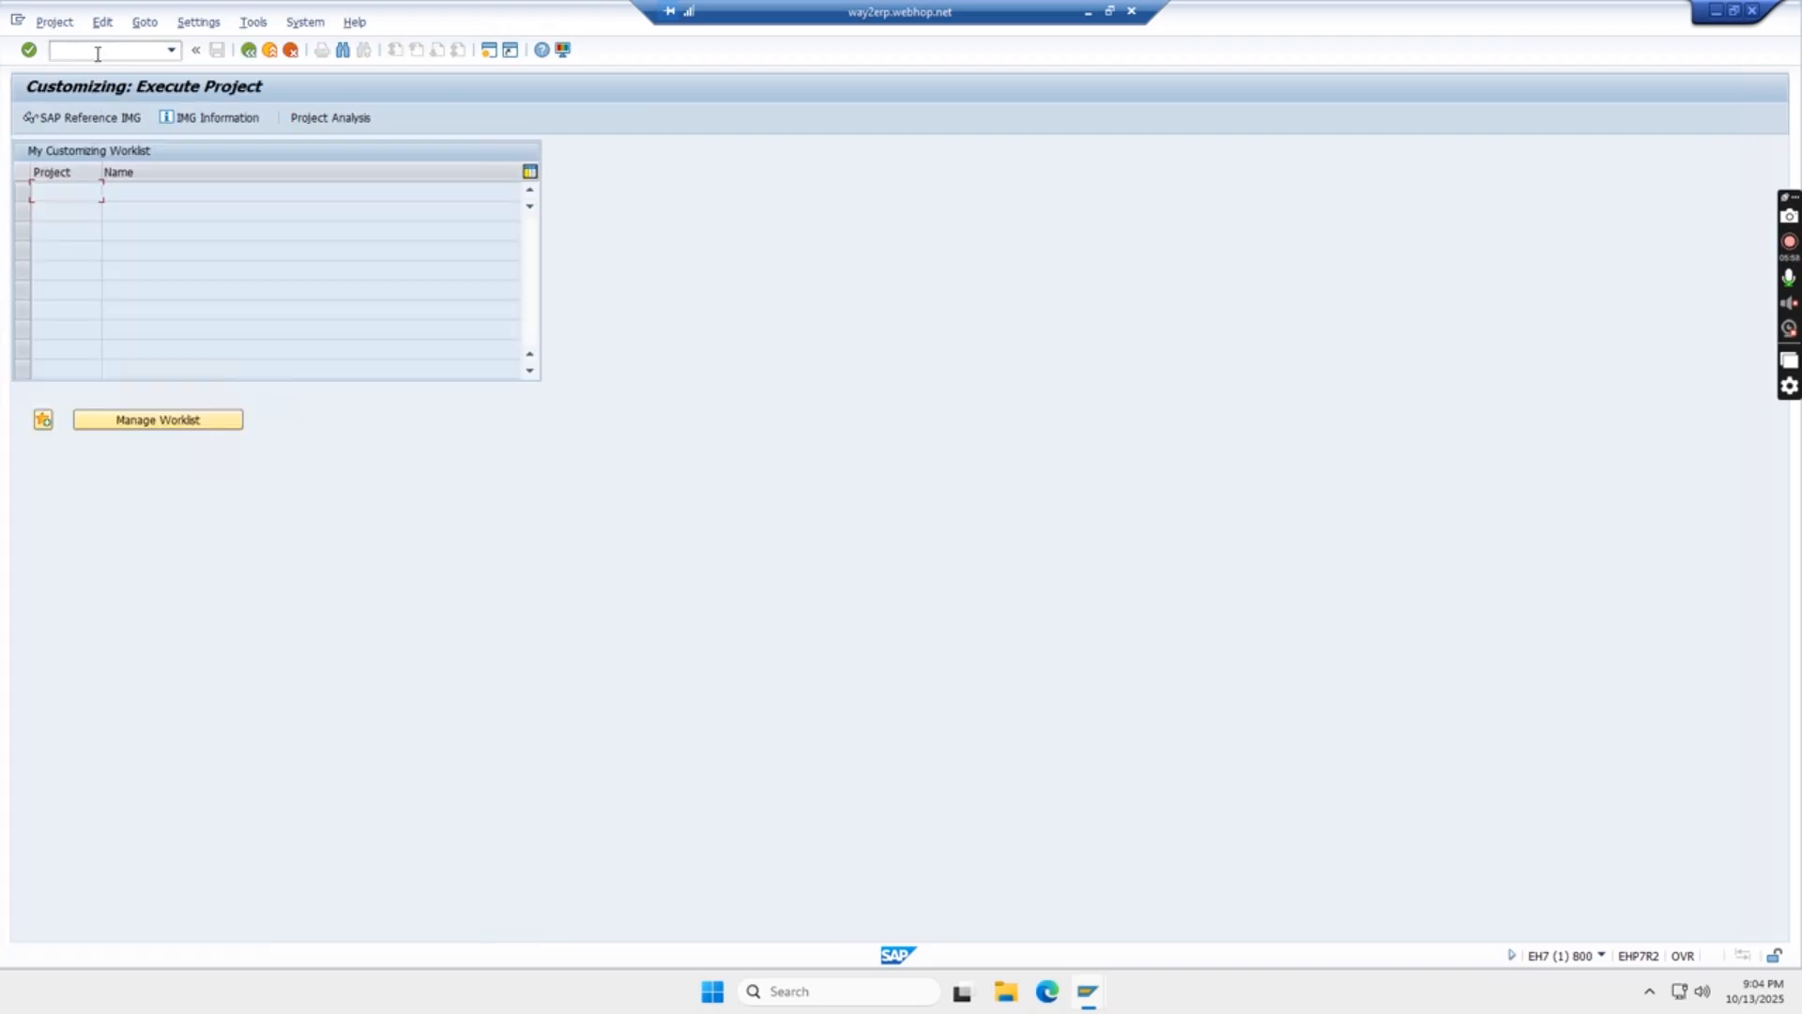
pyautogui.click(101, 119)
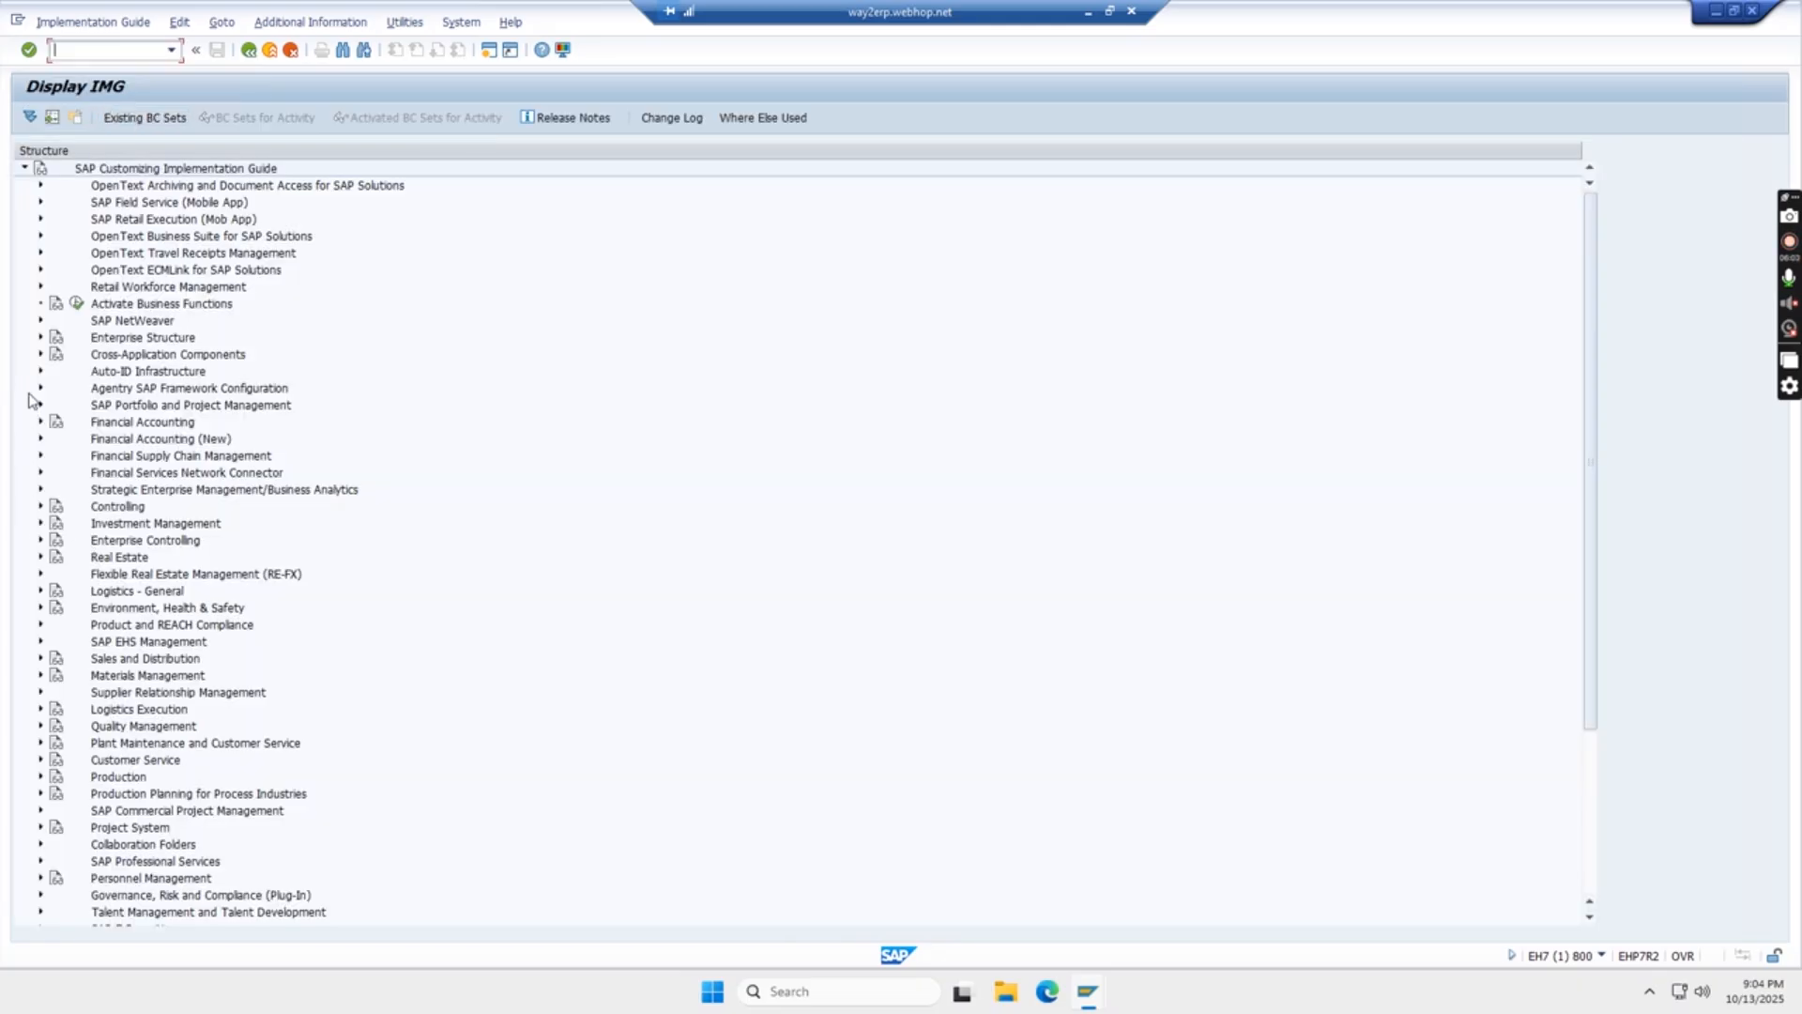
pyautogui.click(40, 338)
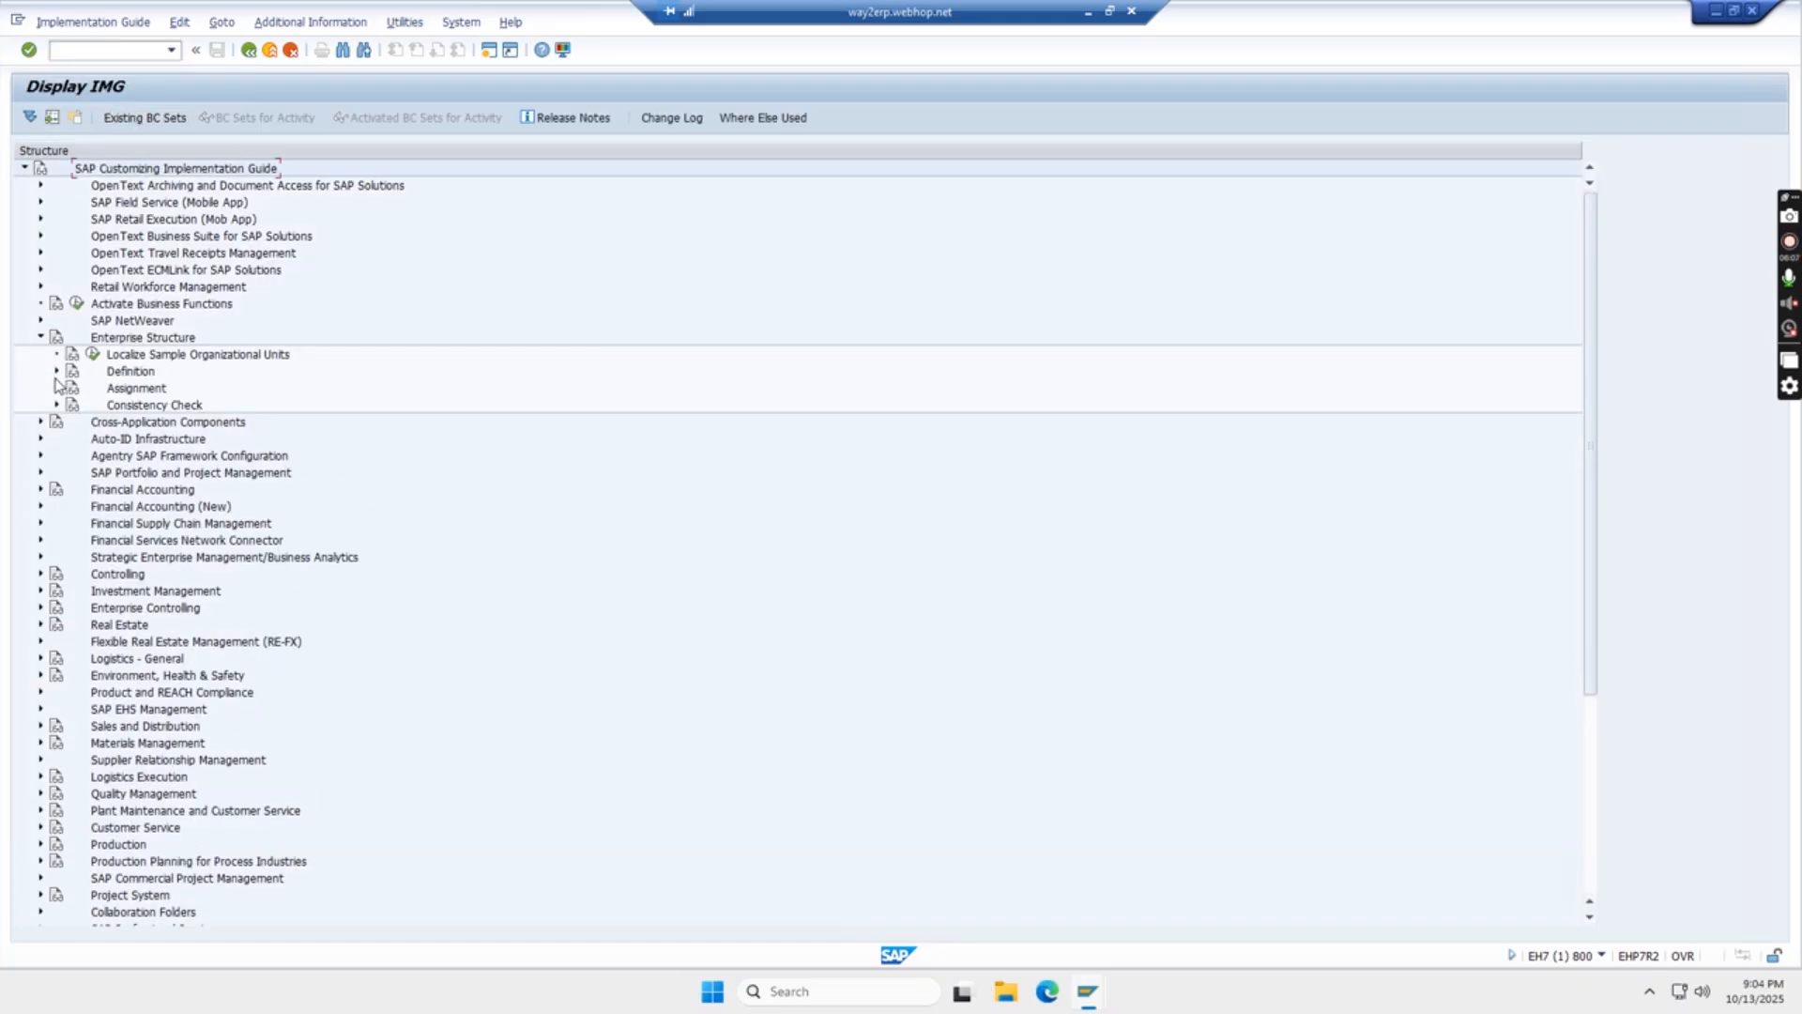
pyautogui.click(56, 372)
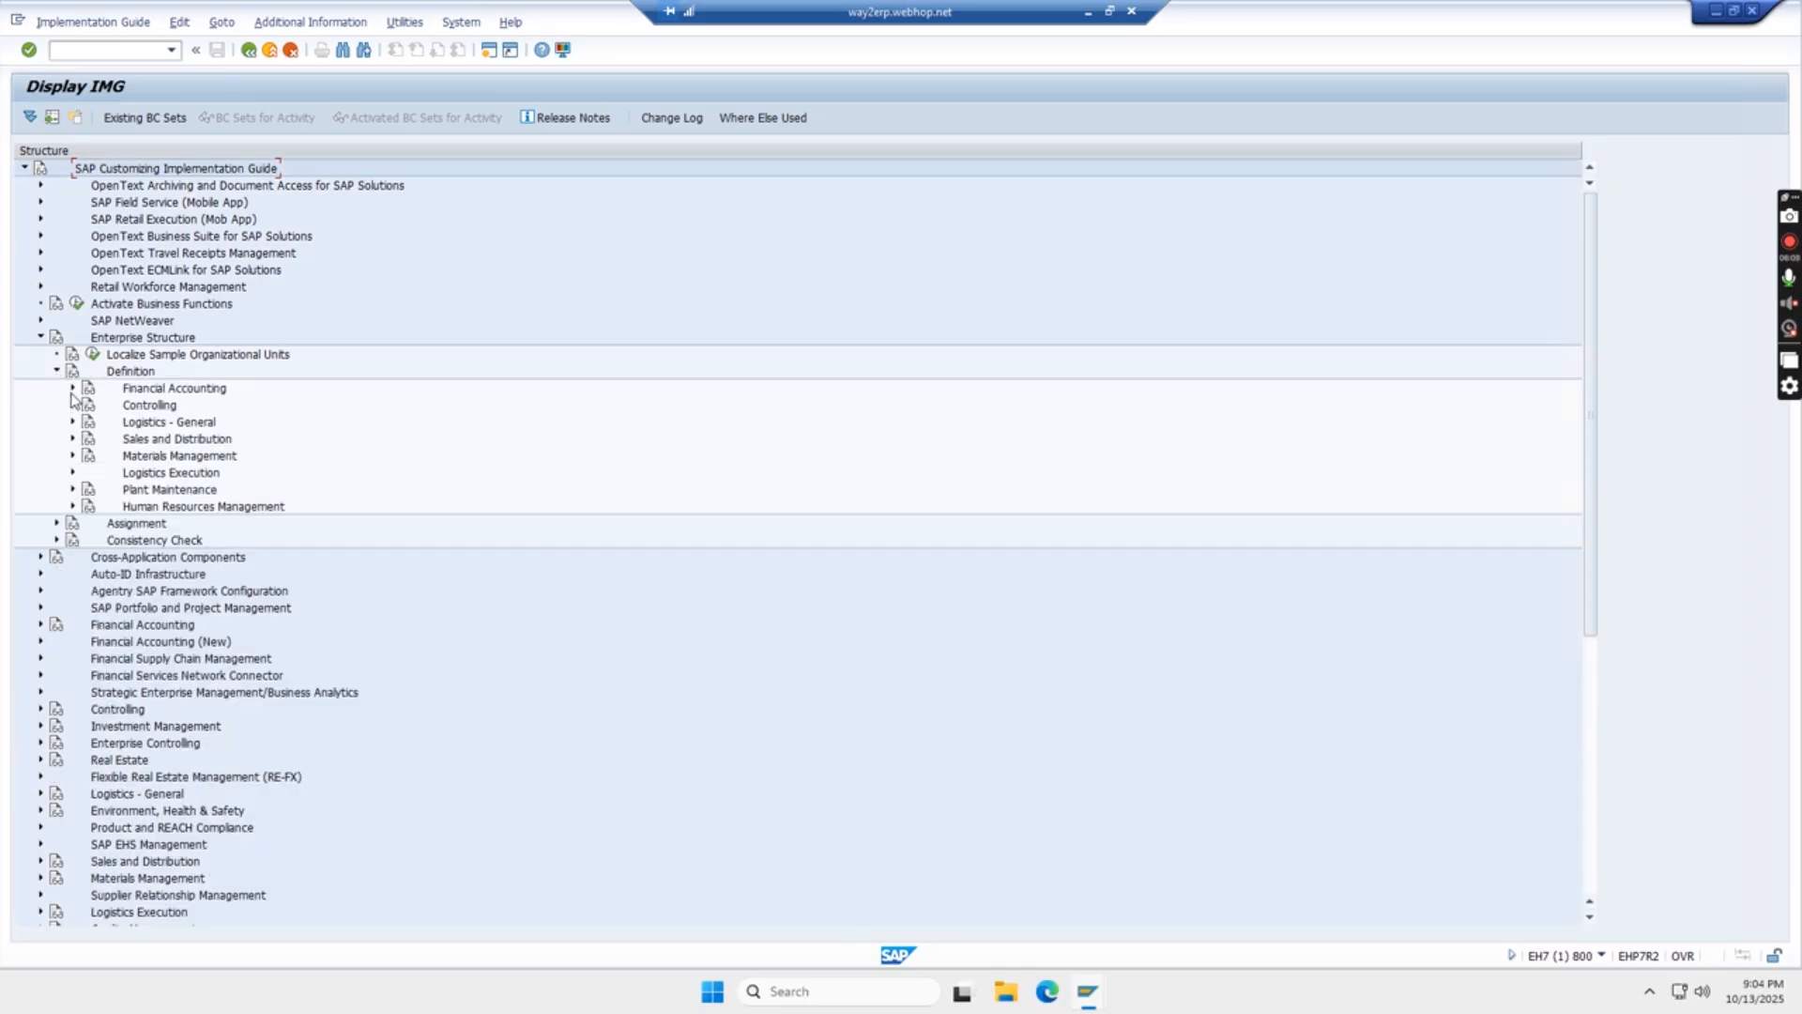
pyautogui.click(73, 388)
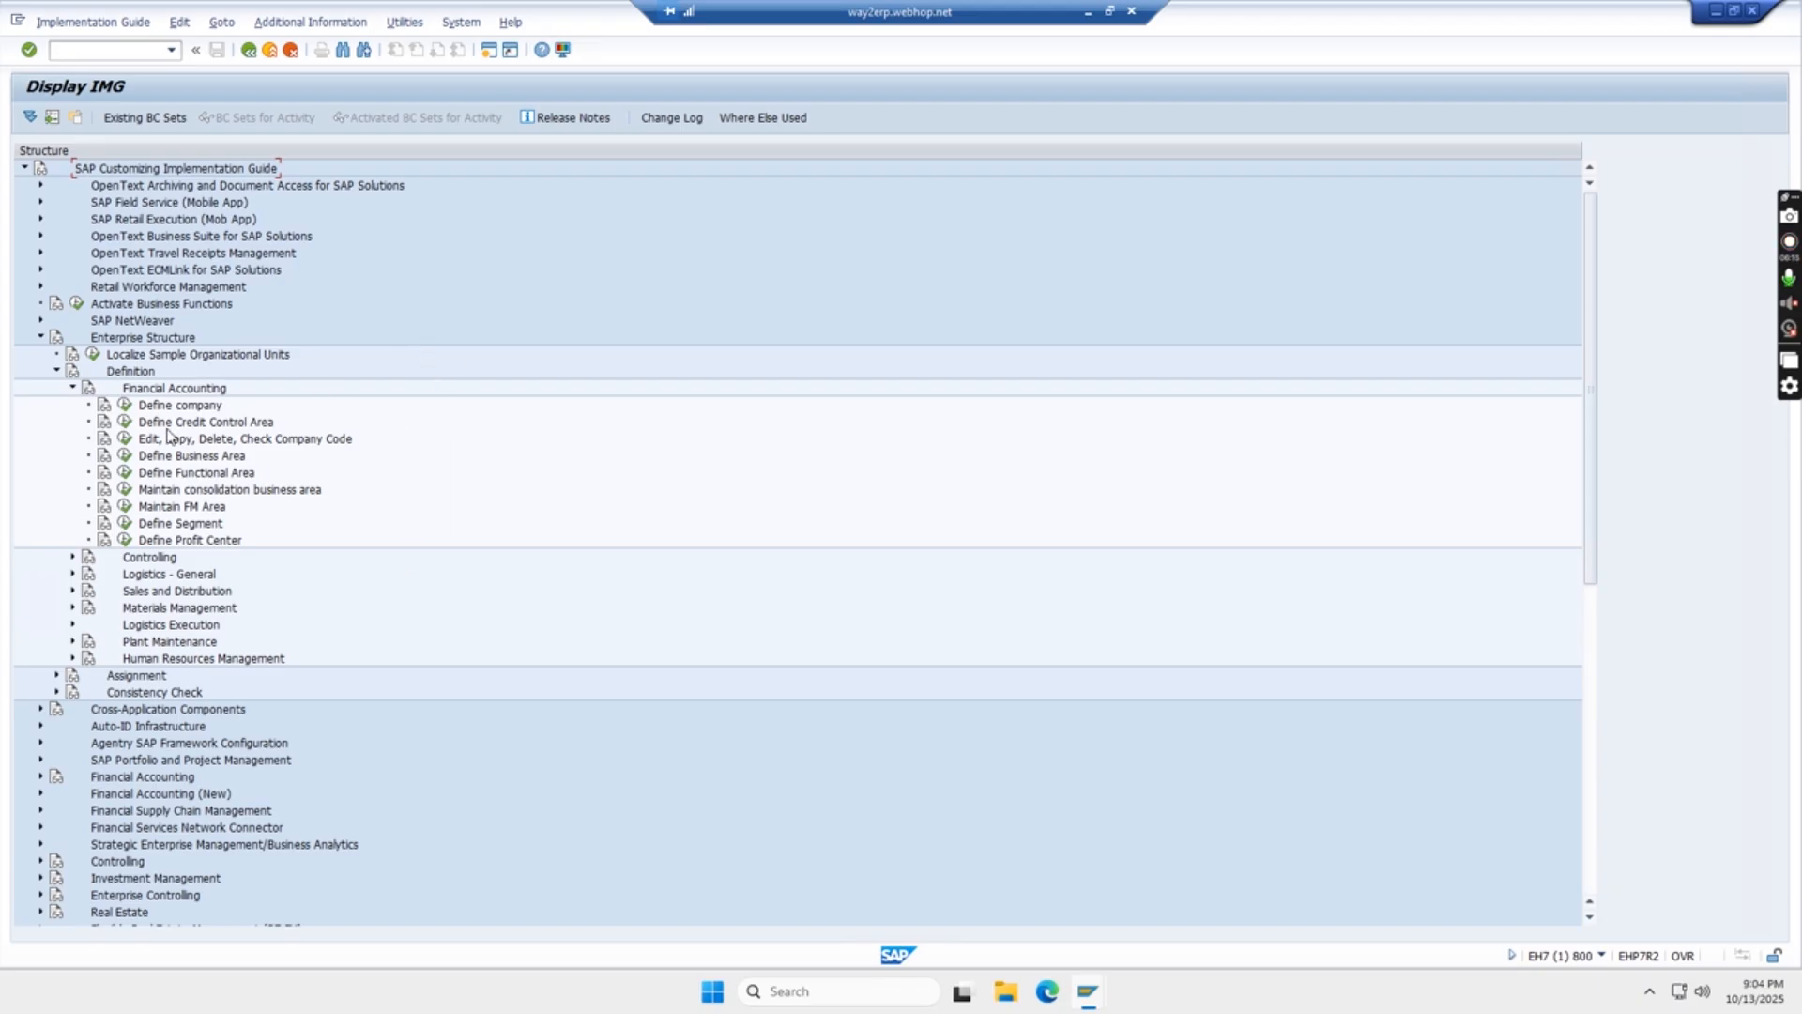
# - Display the IMG Activity keys as additional information and widen that column until the full keys are readable
pyautogui.click(311, 22)
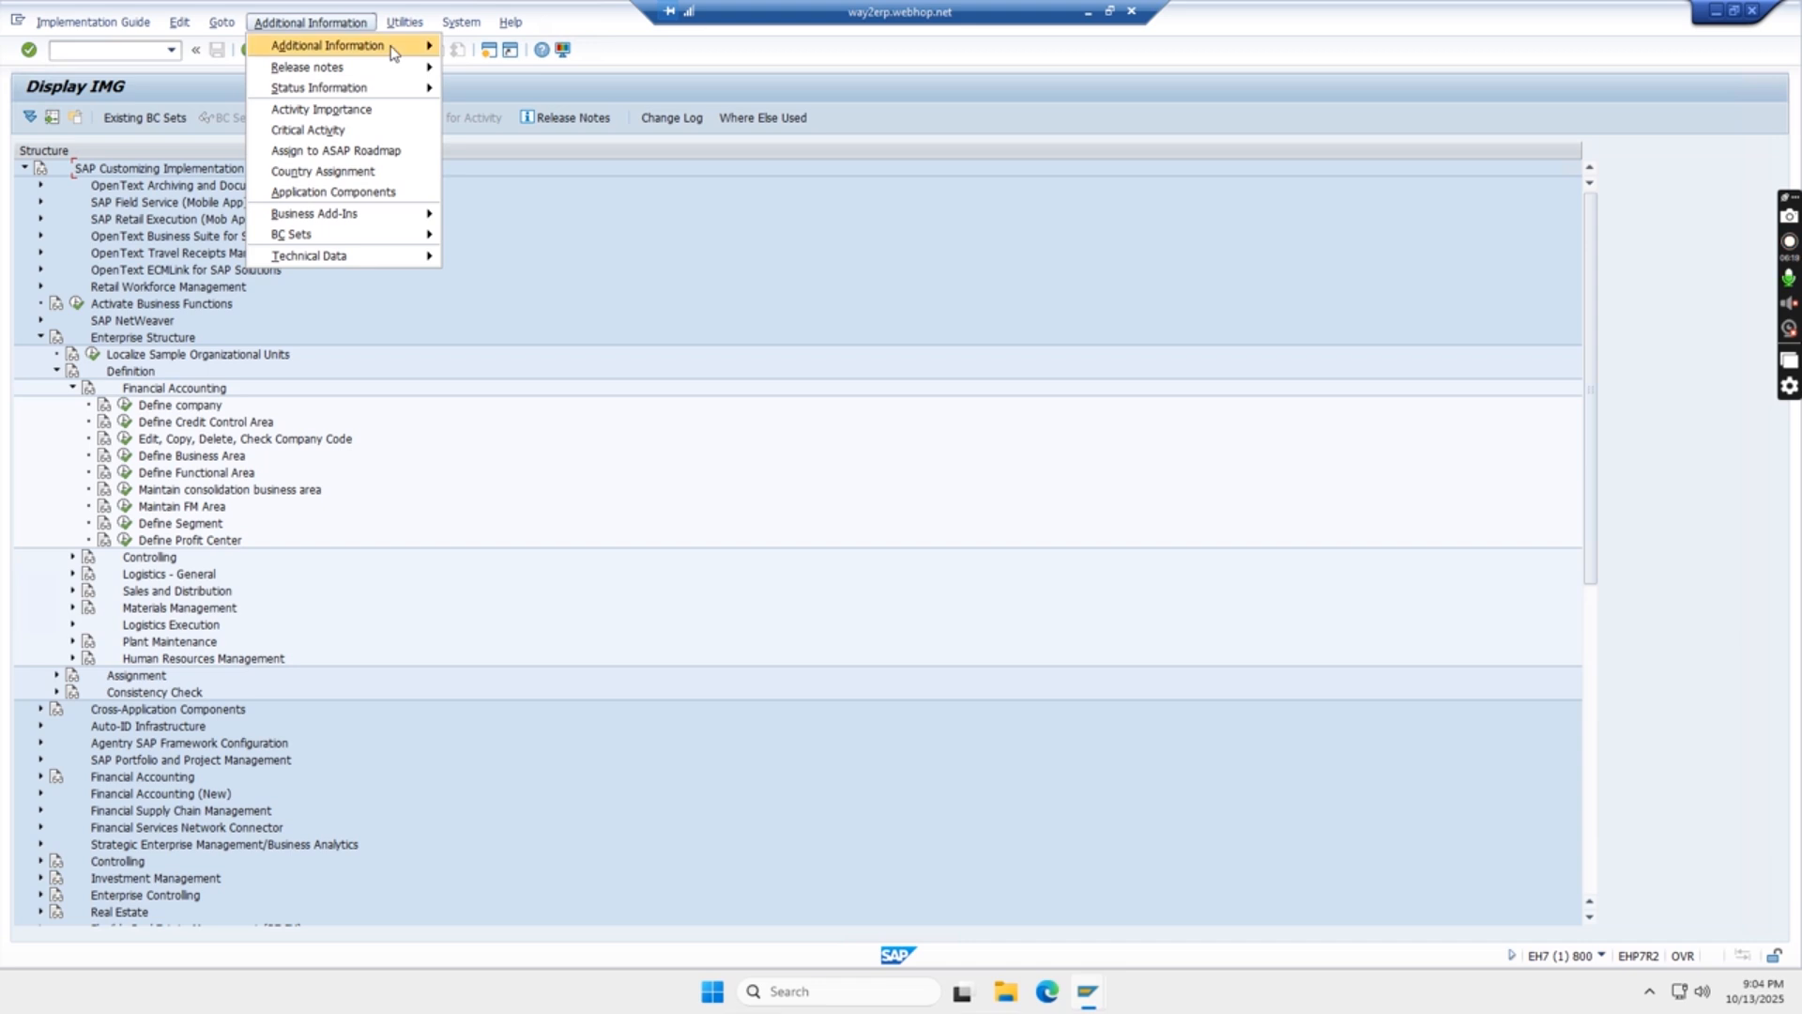
pyautogui.moveTo(393, 54)
pyautogui.moveTo(553, 72)
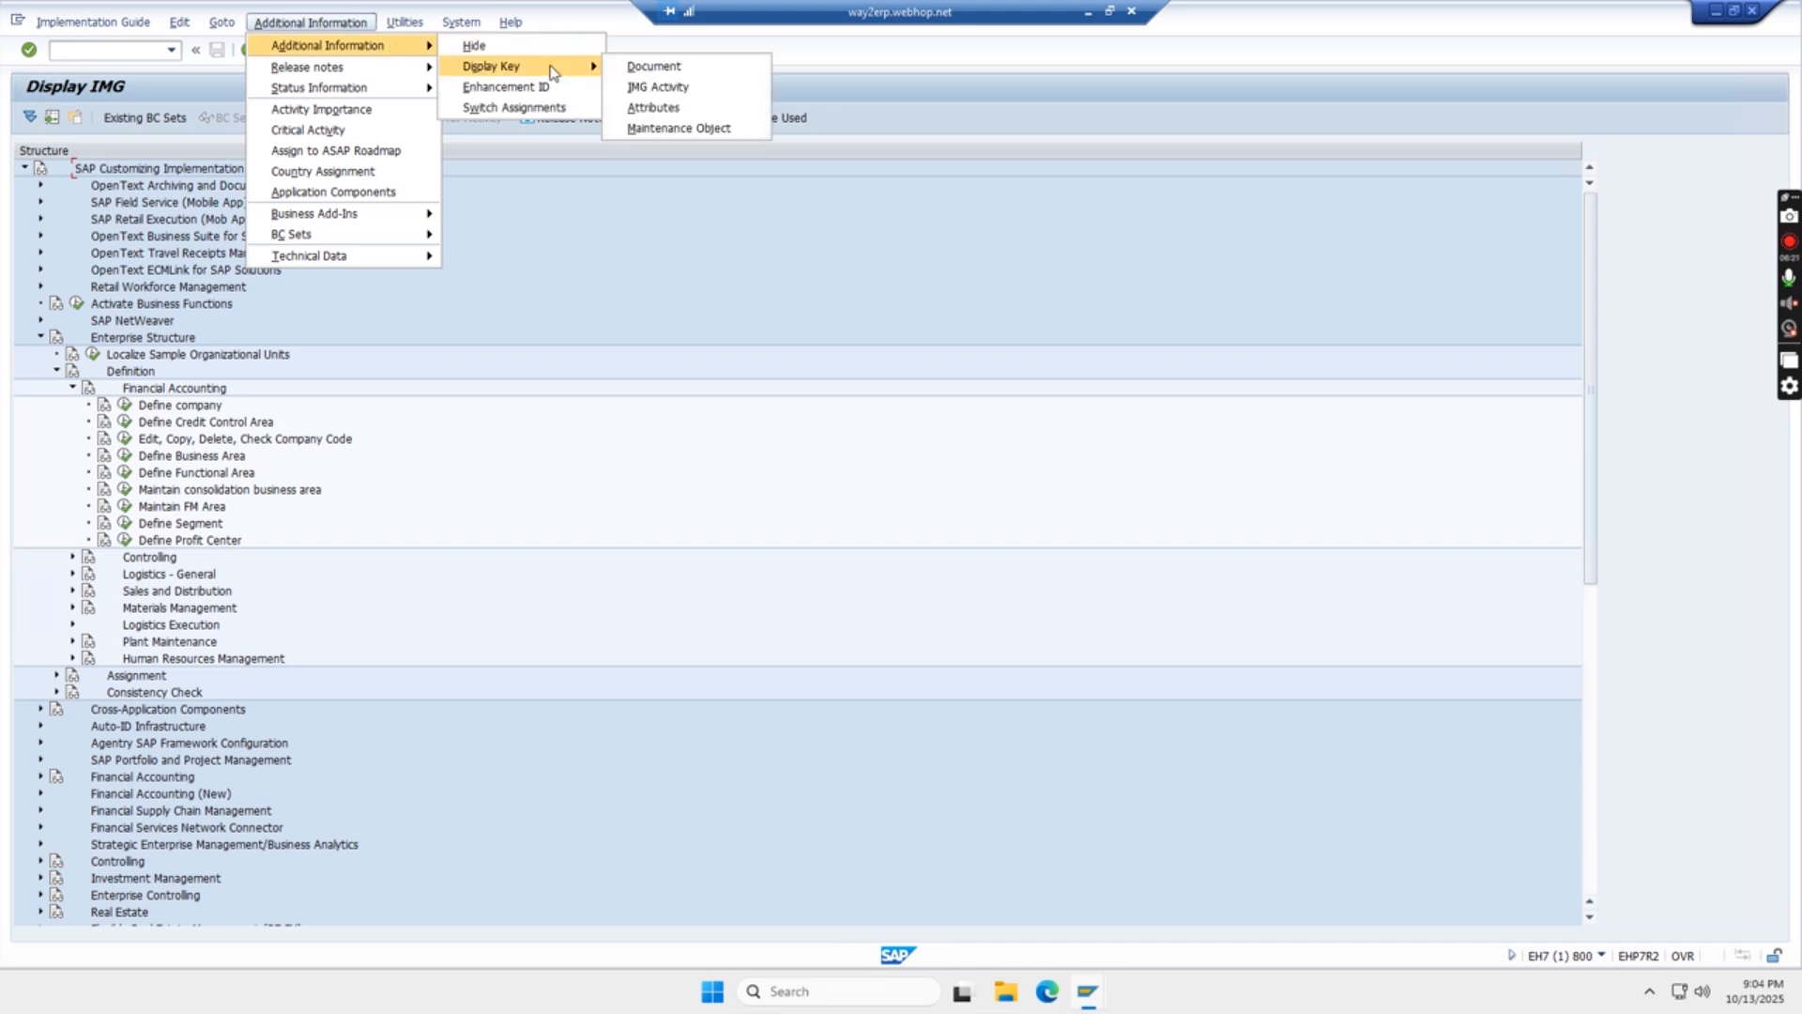
pyautogui.click(686, 90)
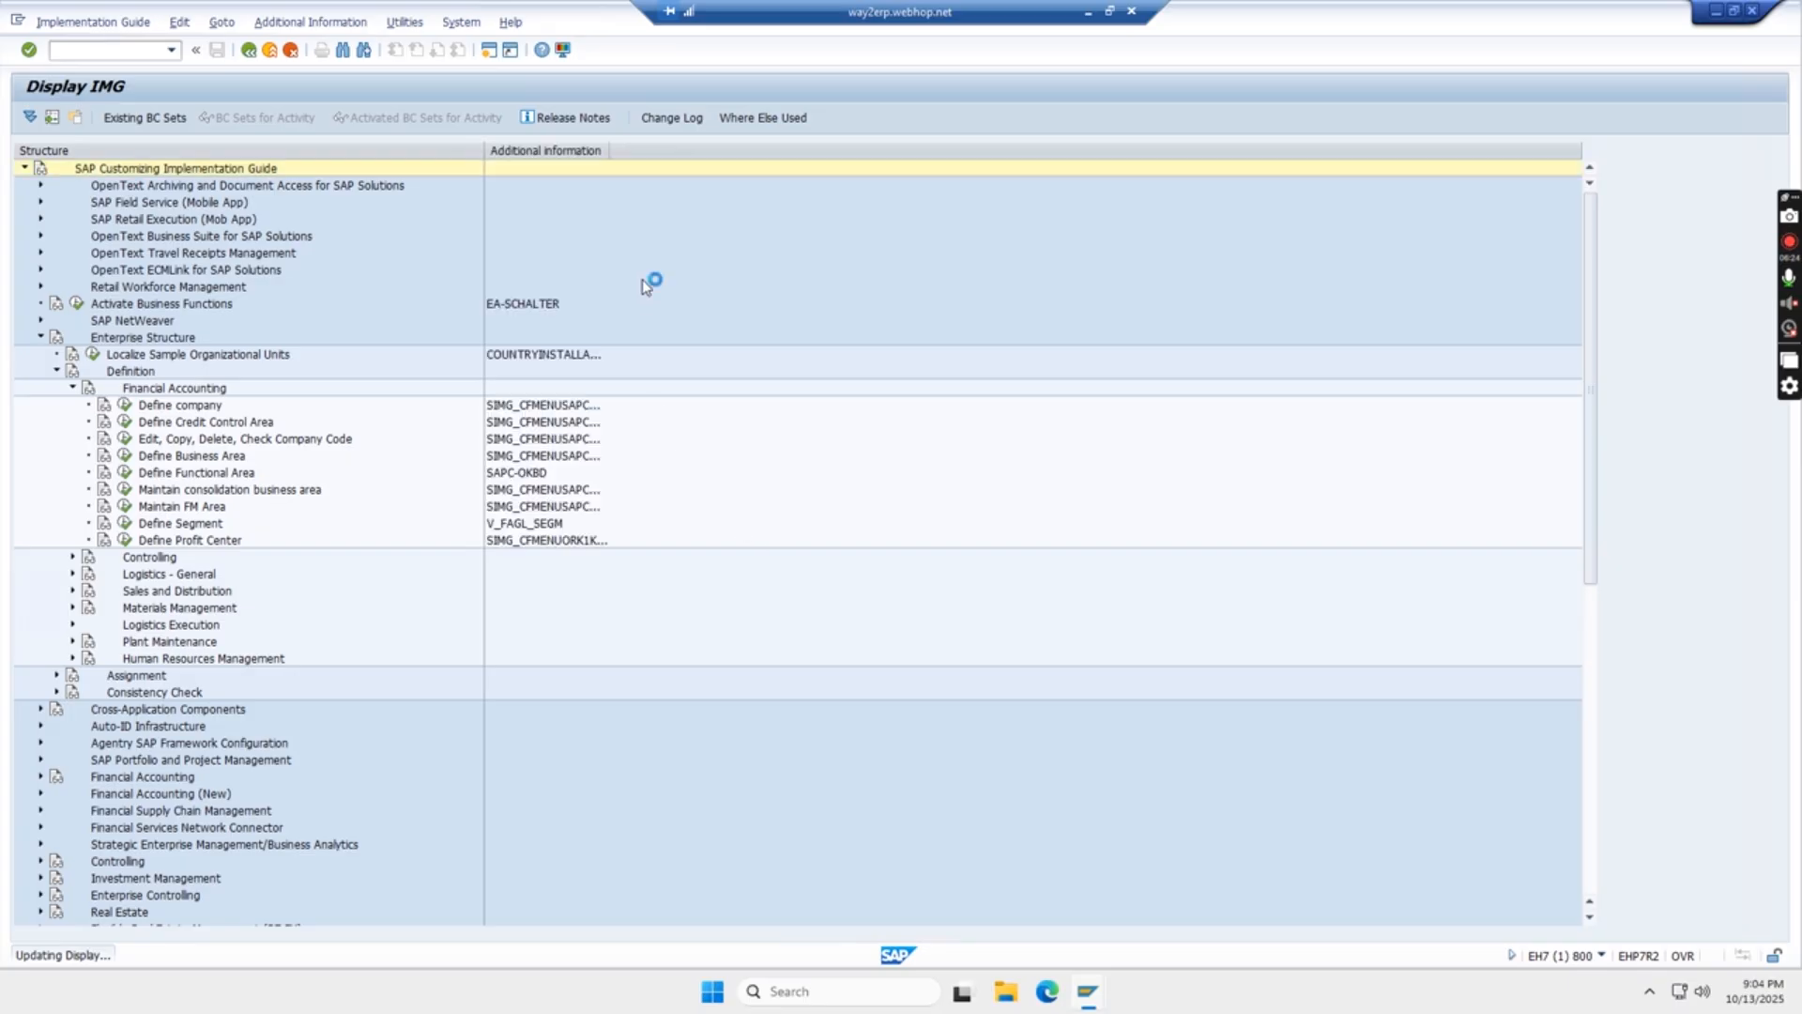
pyautogui.moveTo(663, 171); pyautogui.dragTo(783, 189)
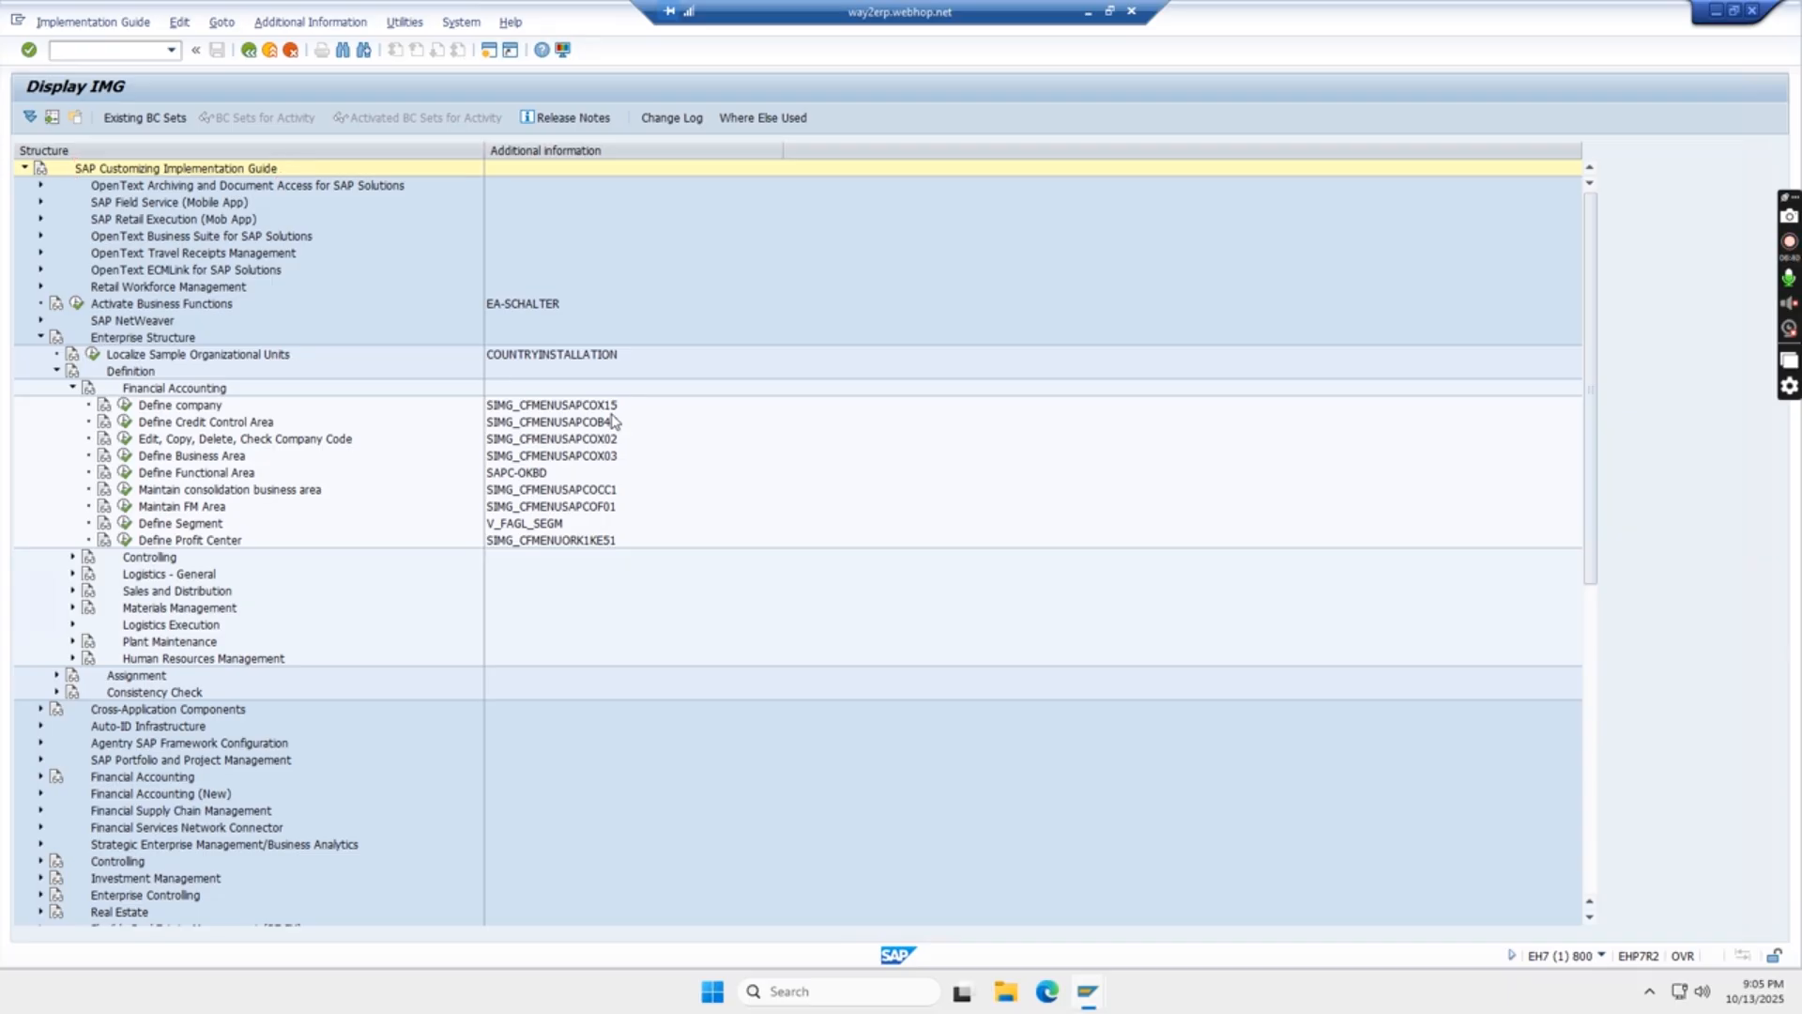
# - Open a new SAP session, run transaction ox15 and start a new company entry in the internal trading partners view
pyautogui.hotkey('ctrl', 'n')
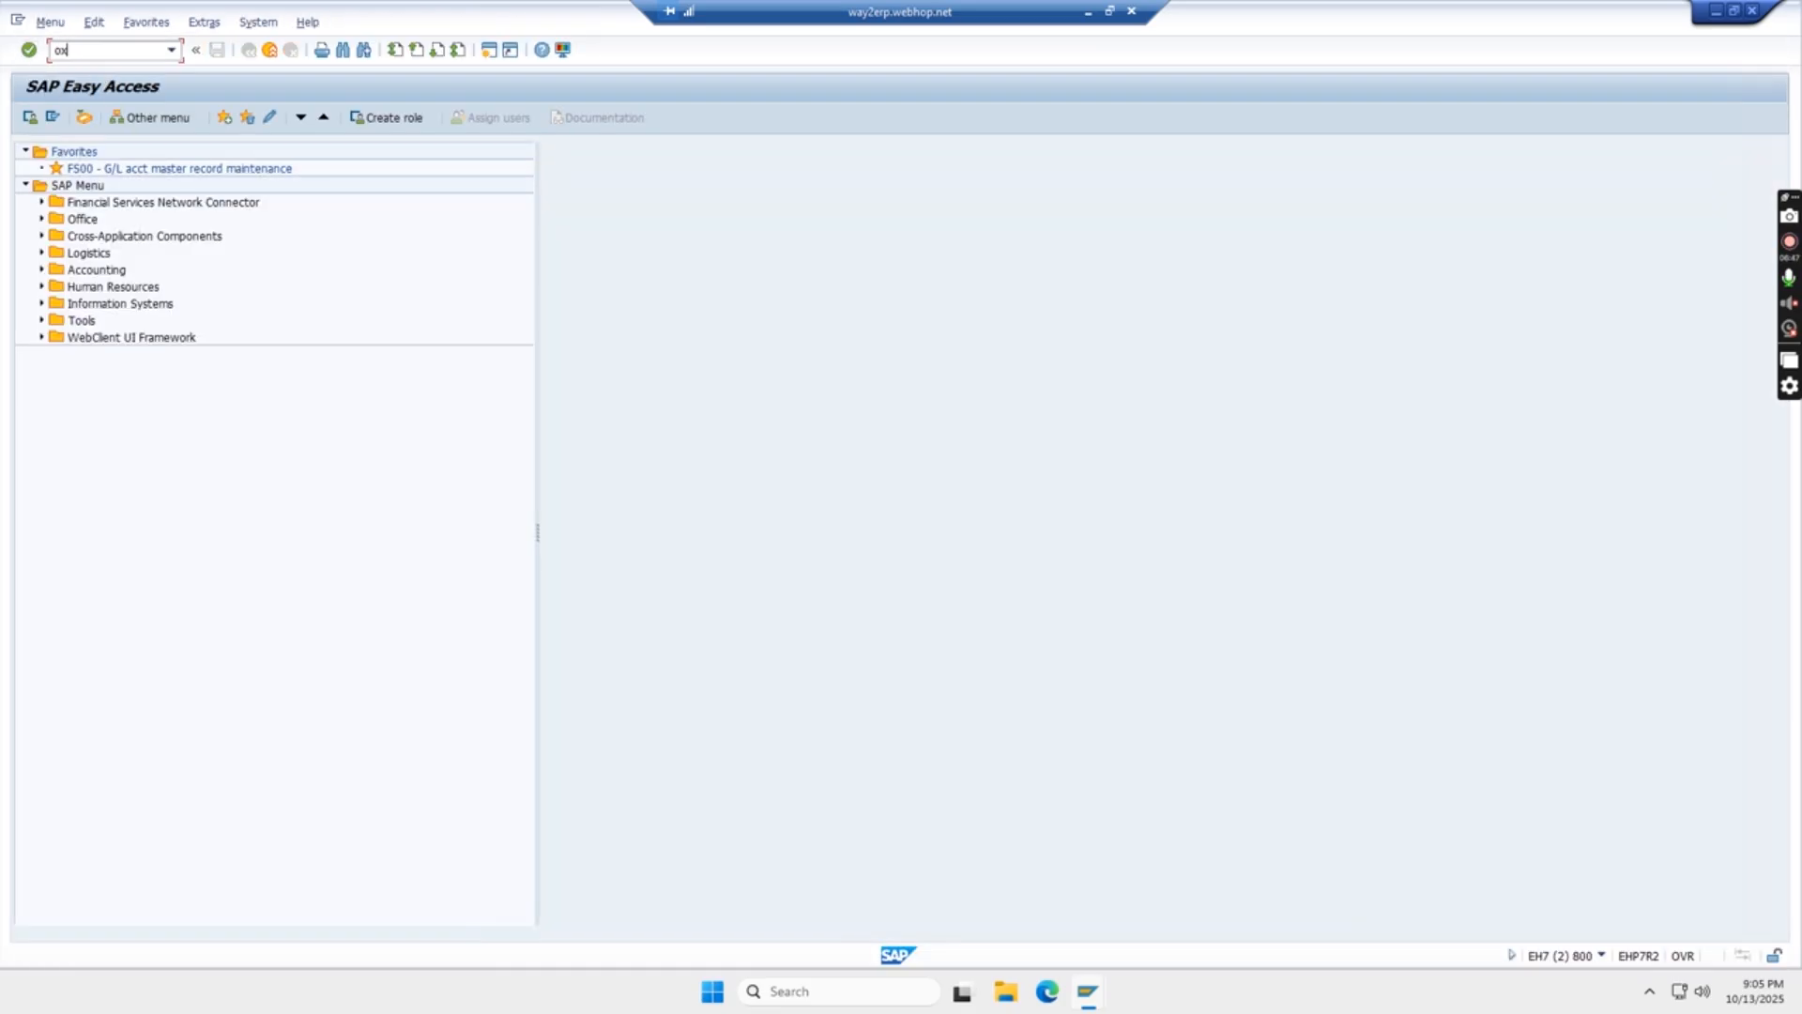
pyautogui.write('ox15')
pyautogui.press('Return')
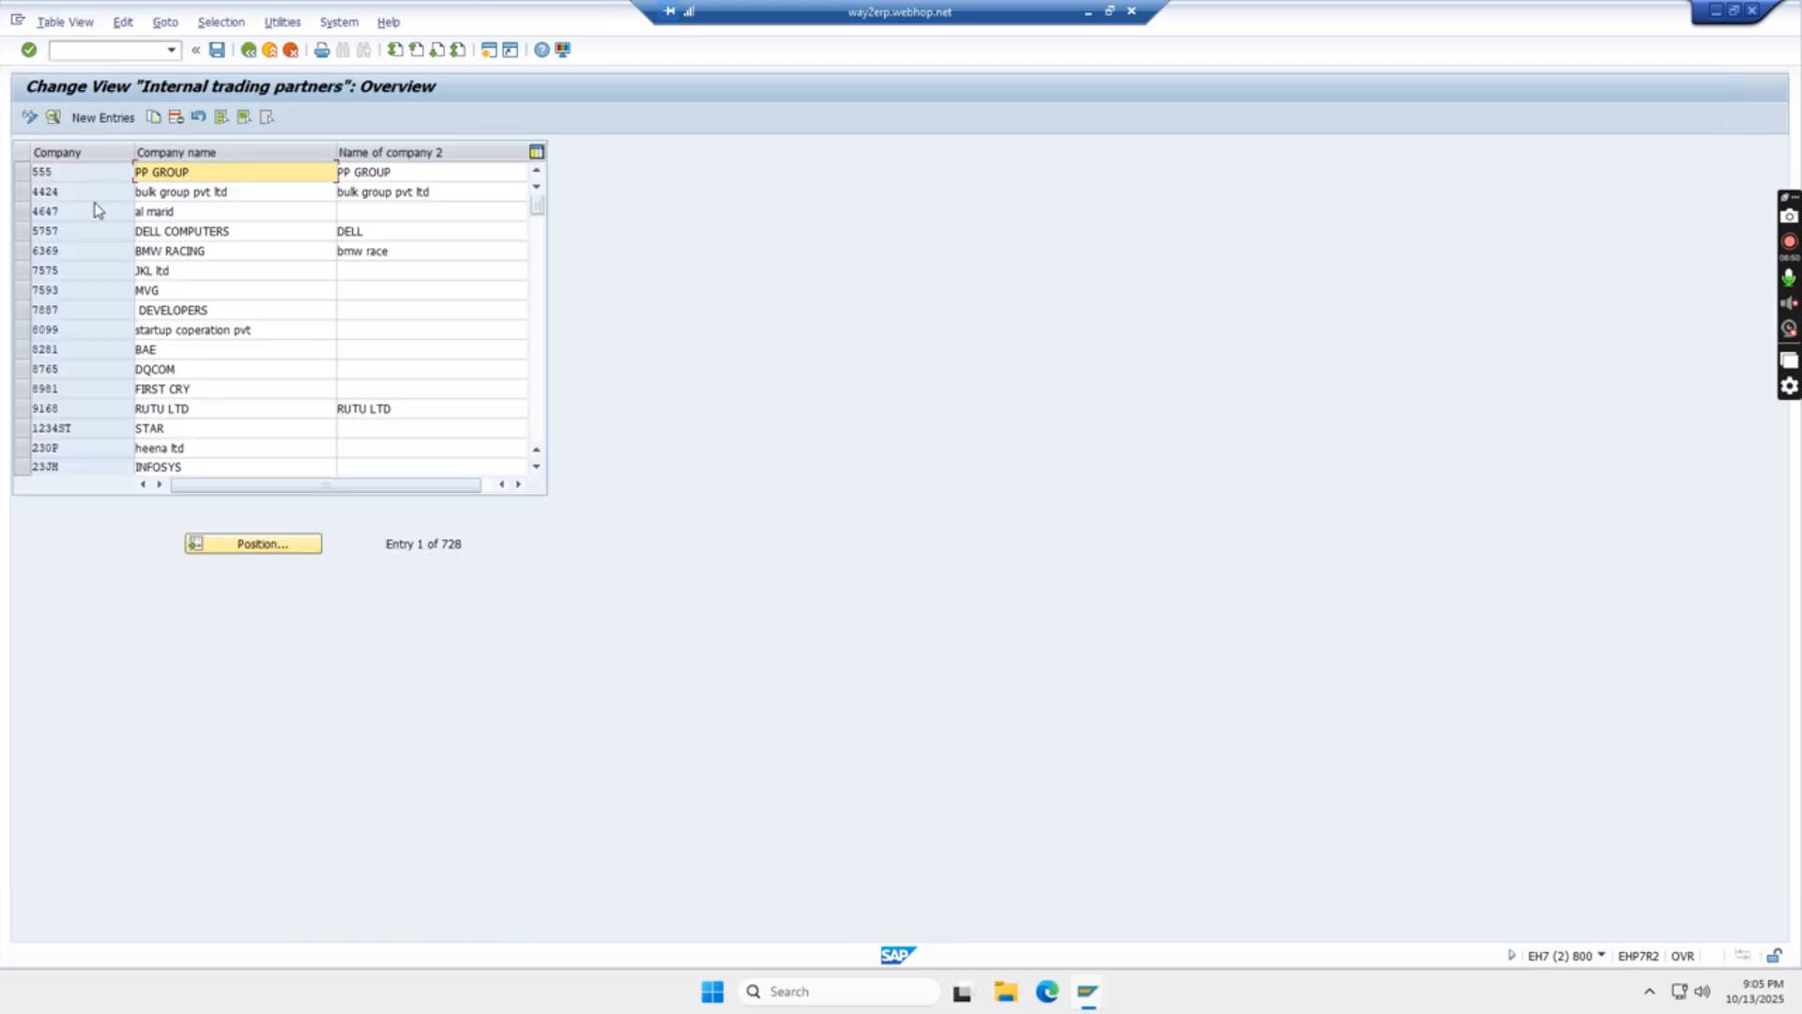
pyautogui.click(97, 122)
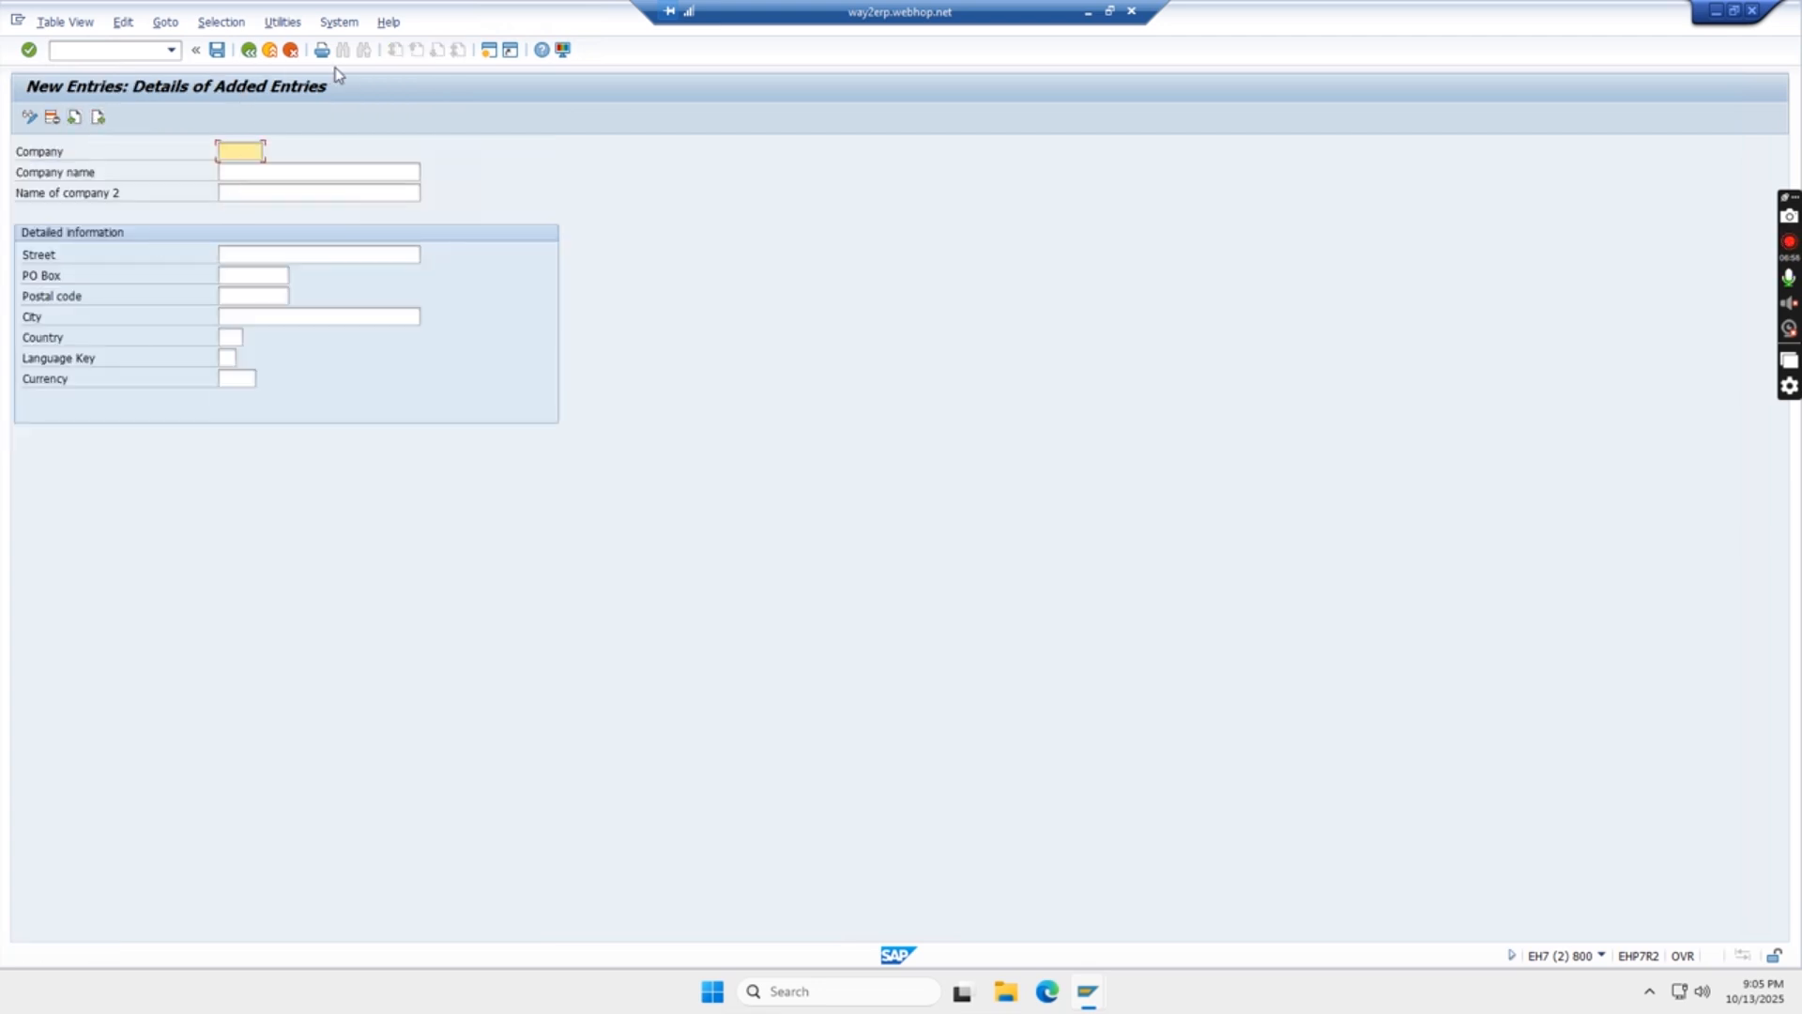
# - Leave the blank company entry and the trading partners overview, and return to the session showing the implementation guide
pyautogui.click(292, 53)
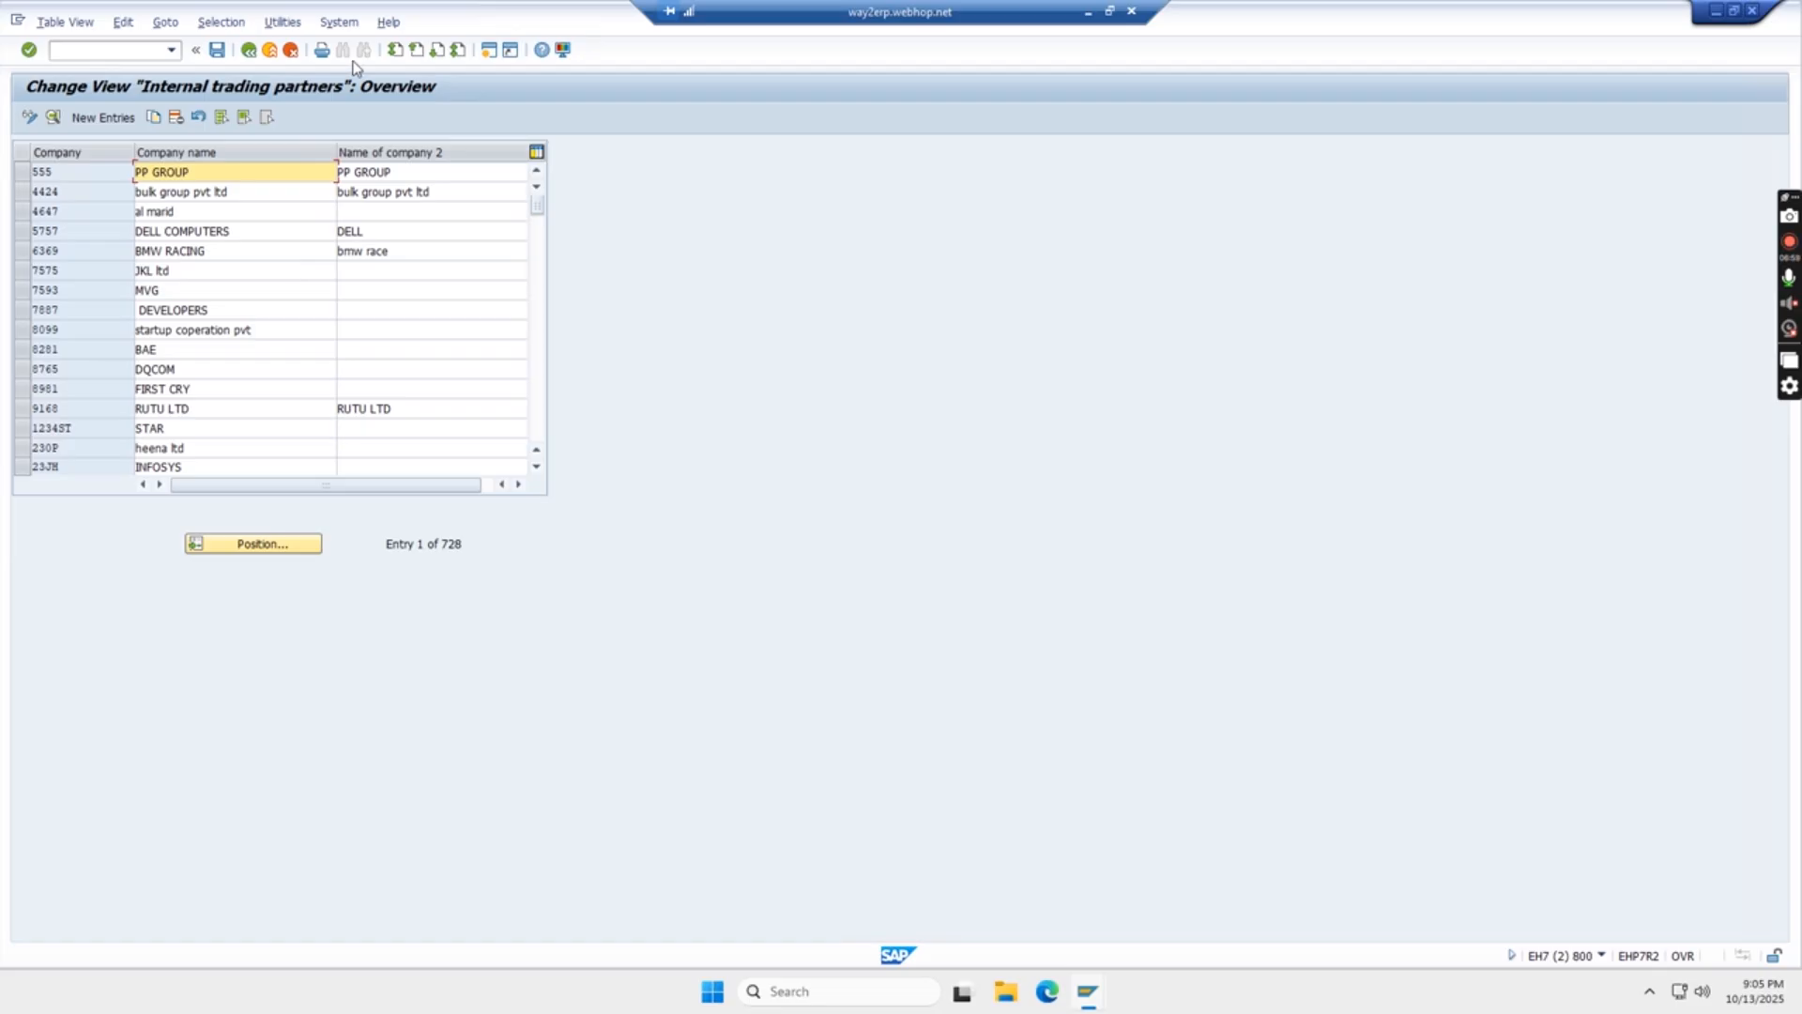
pyautogui.click(272, 54)
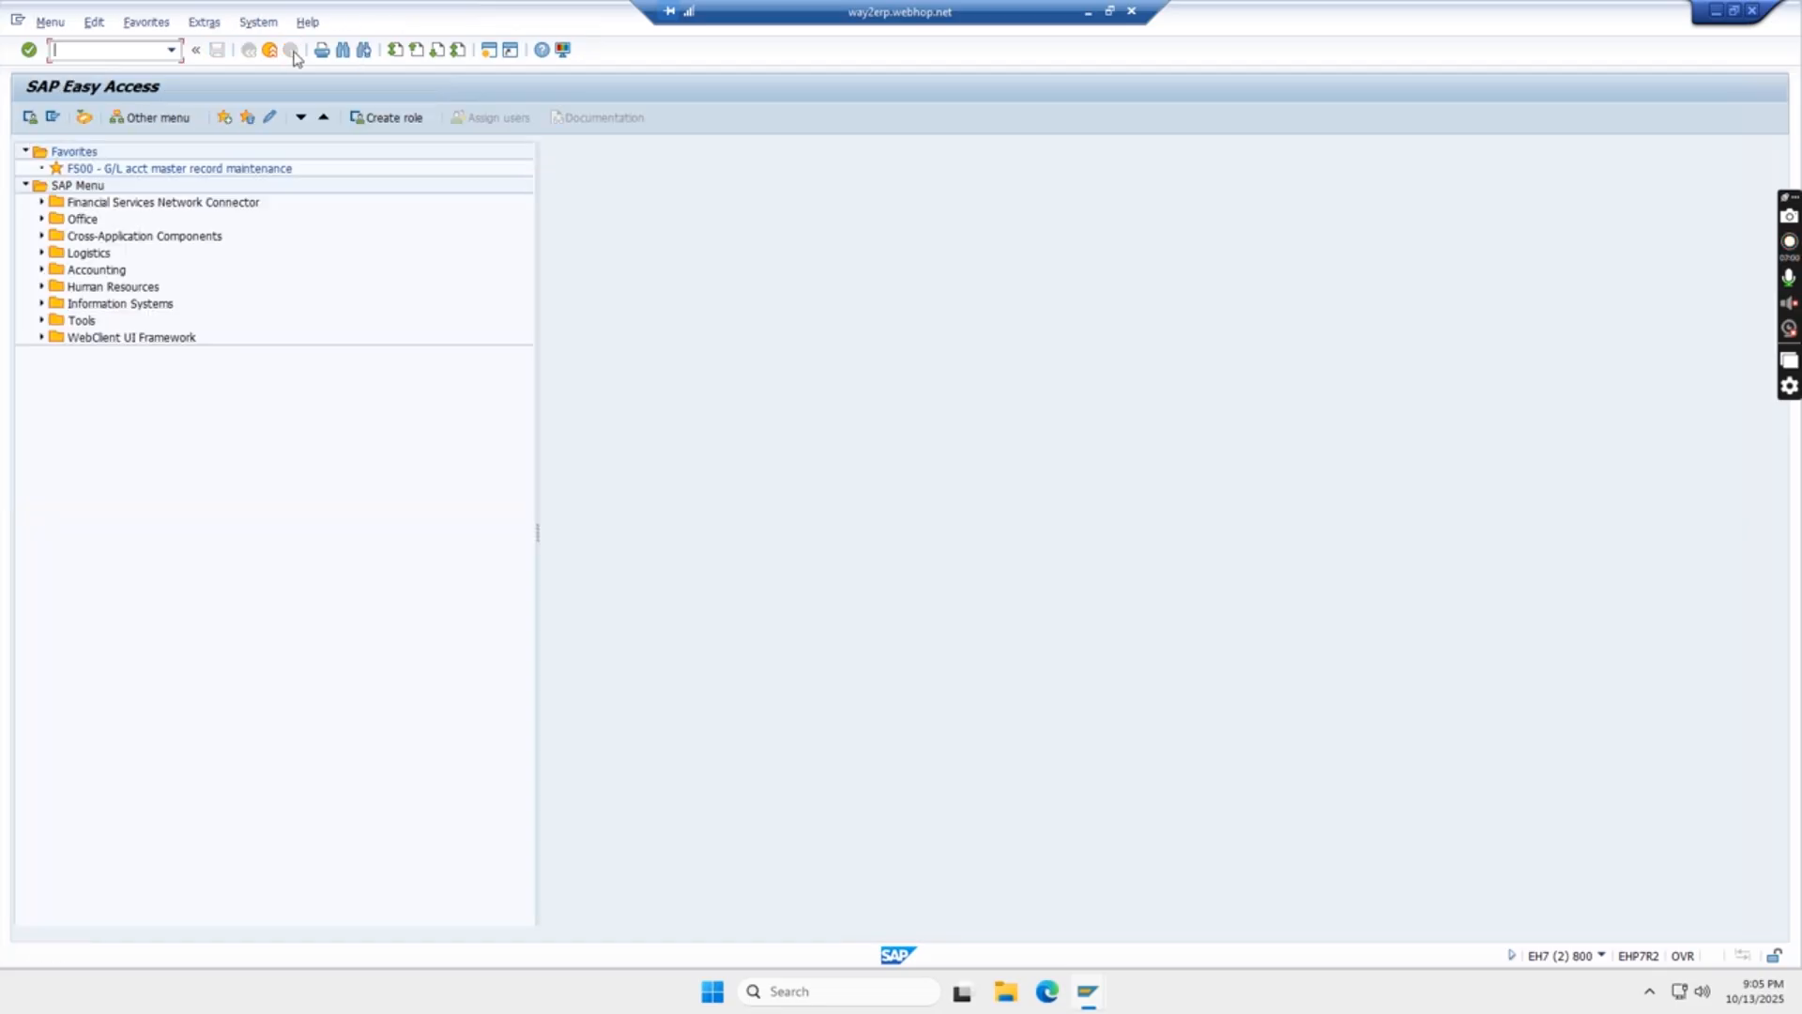
pyautogui.hotkey('alt', 'Tab')
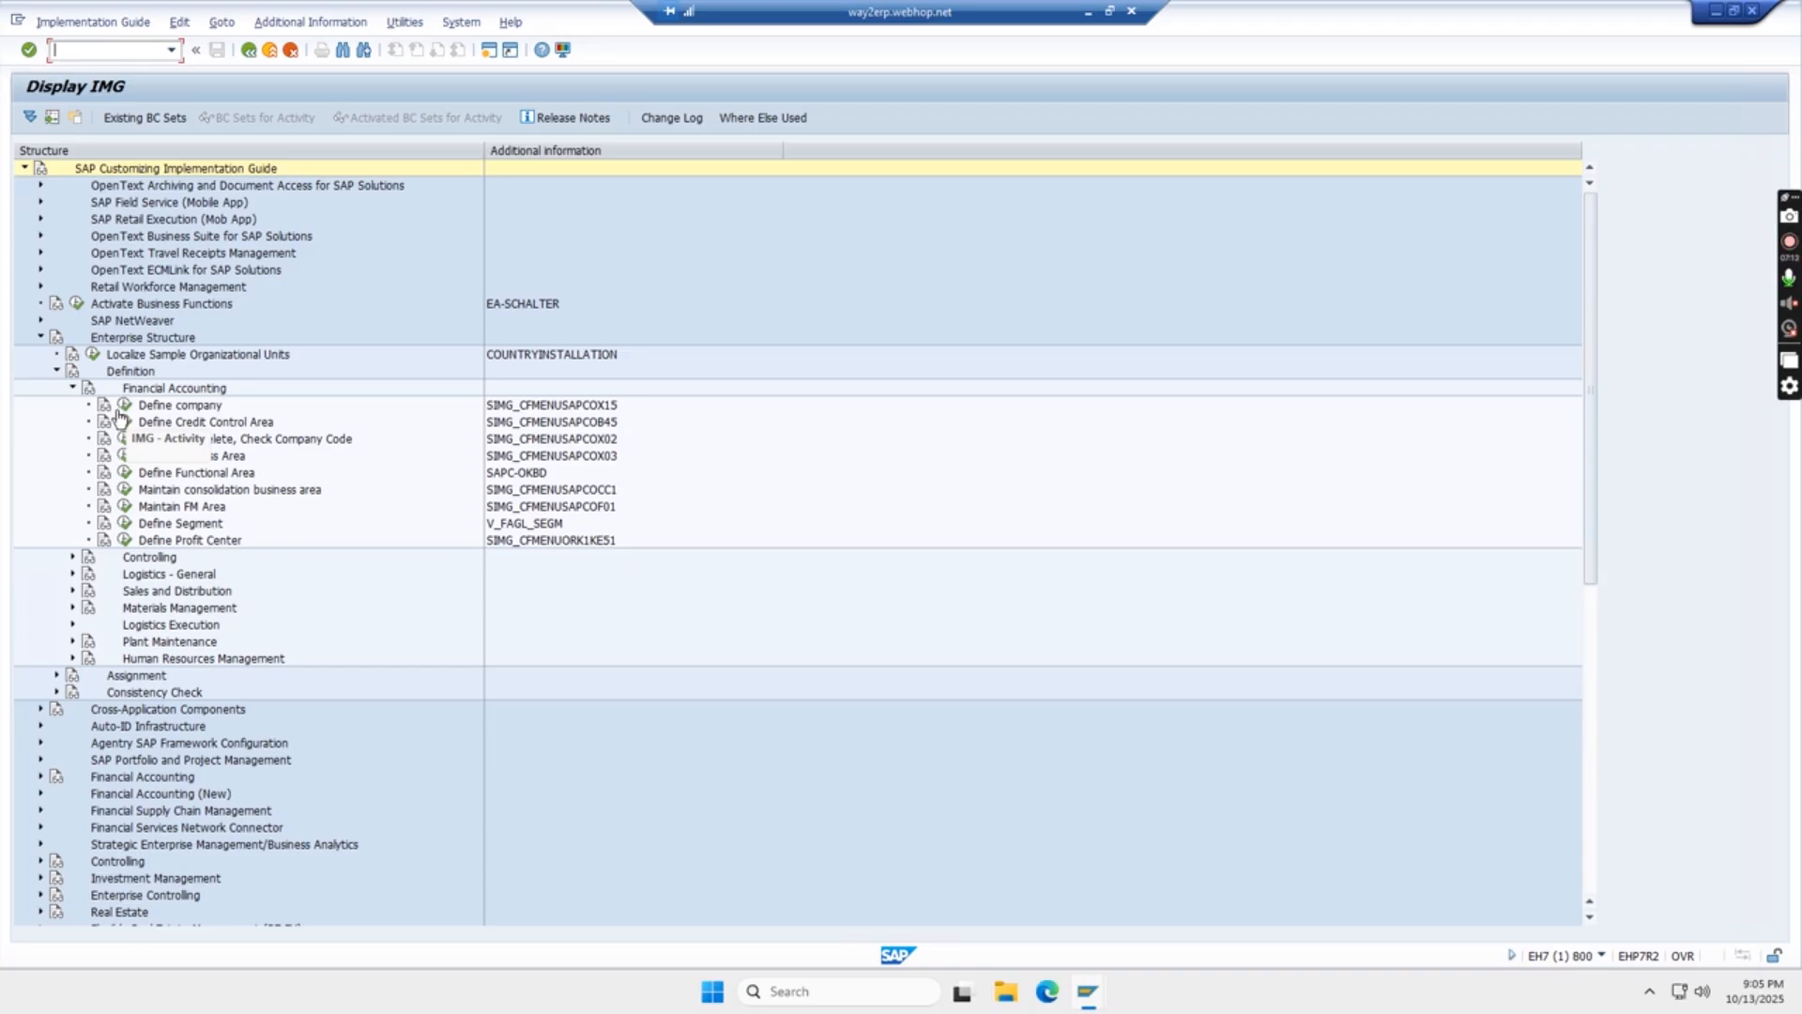
# - Read the Define company documentation, close it and start a new company entry through that activity
pyautogui.click(104, 409)
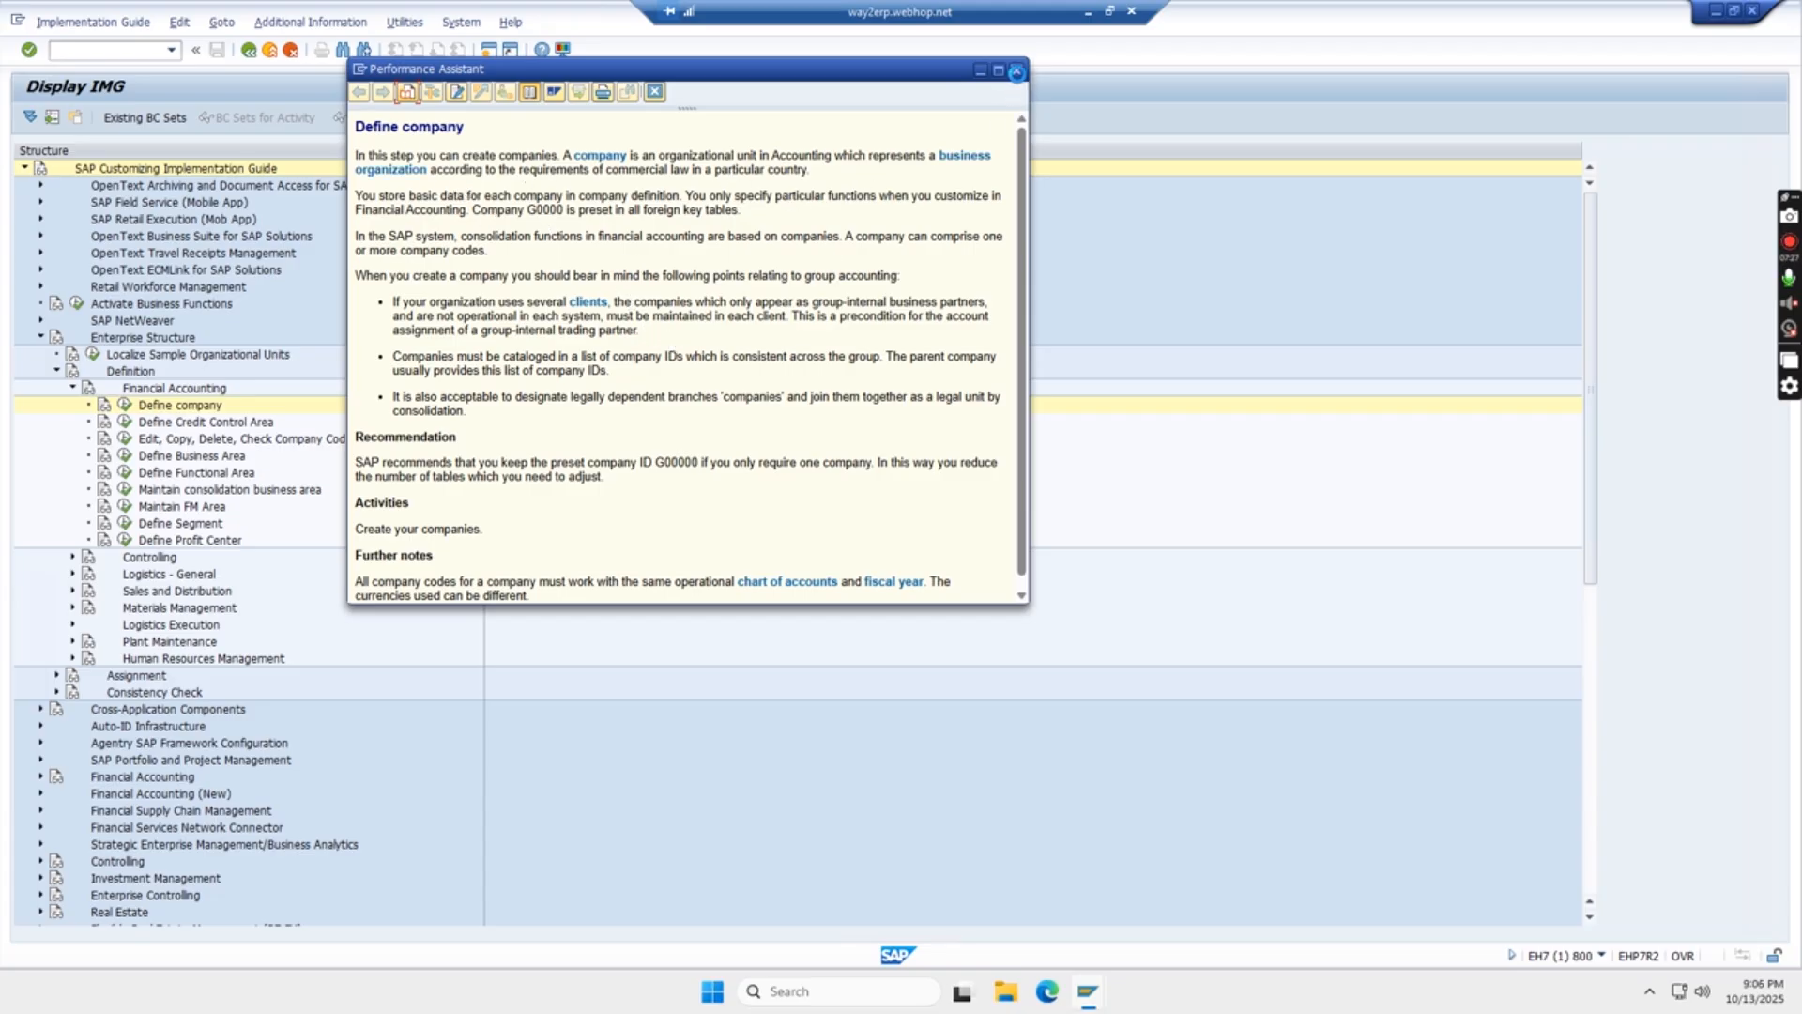
pyautogui.click(1017, 72)
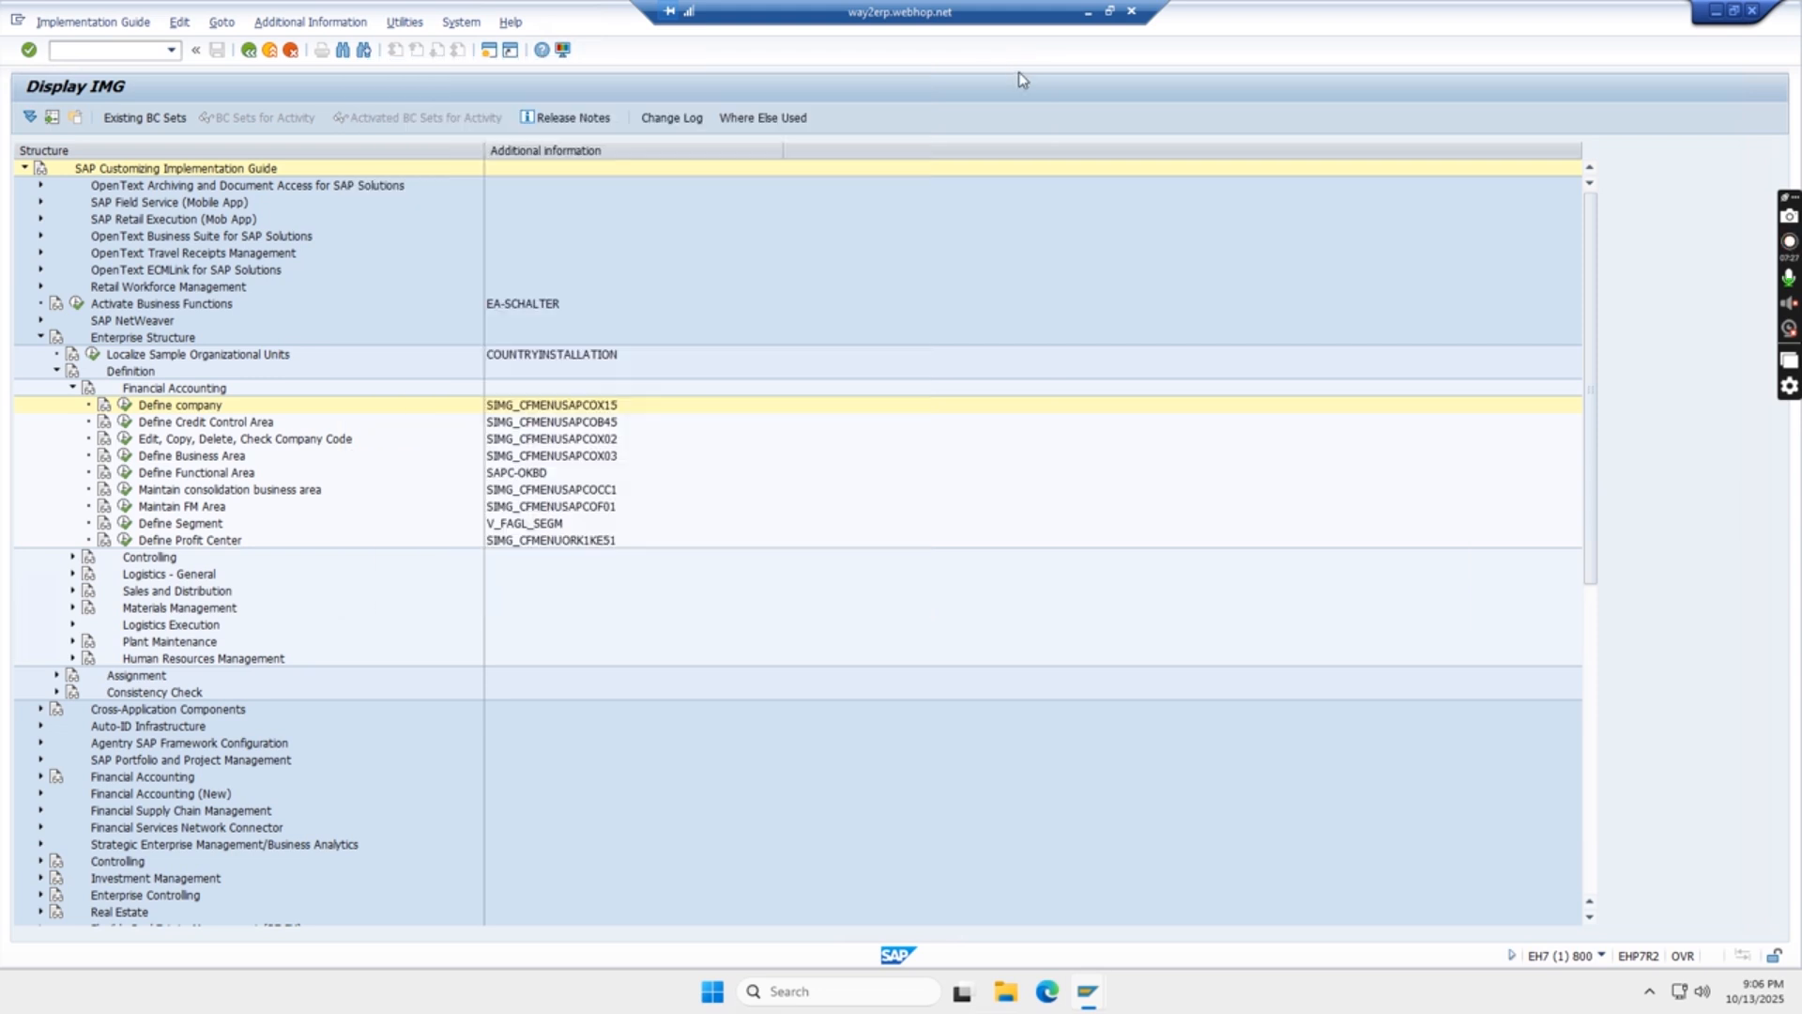
pyautogui.click(124, 407)
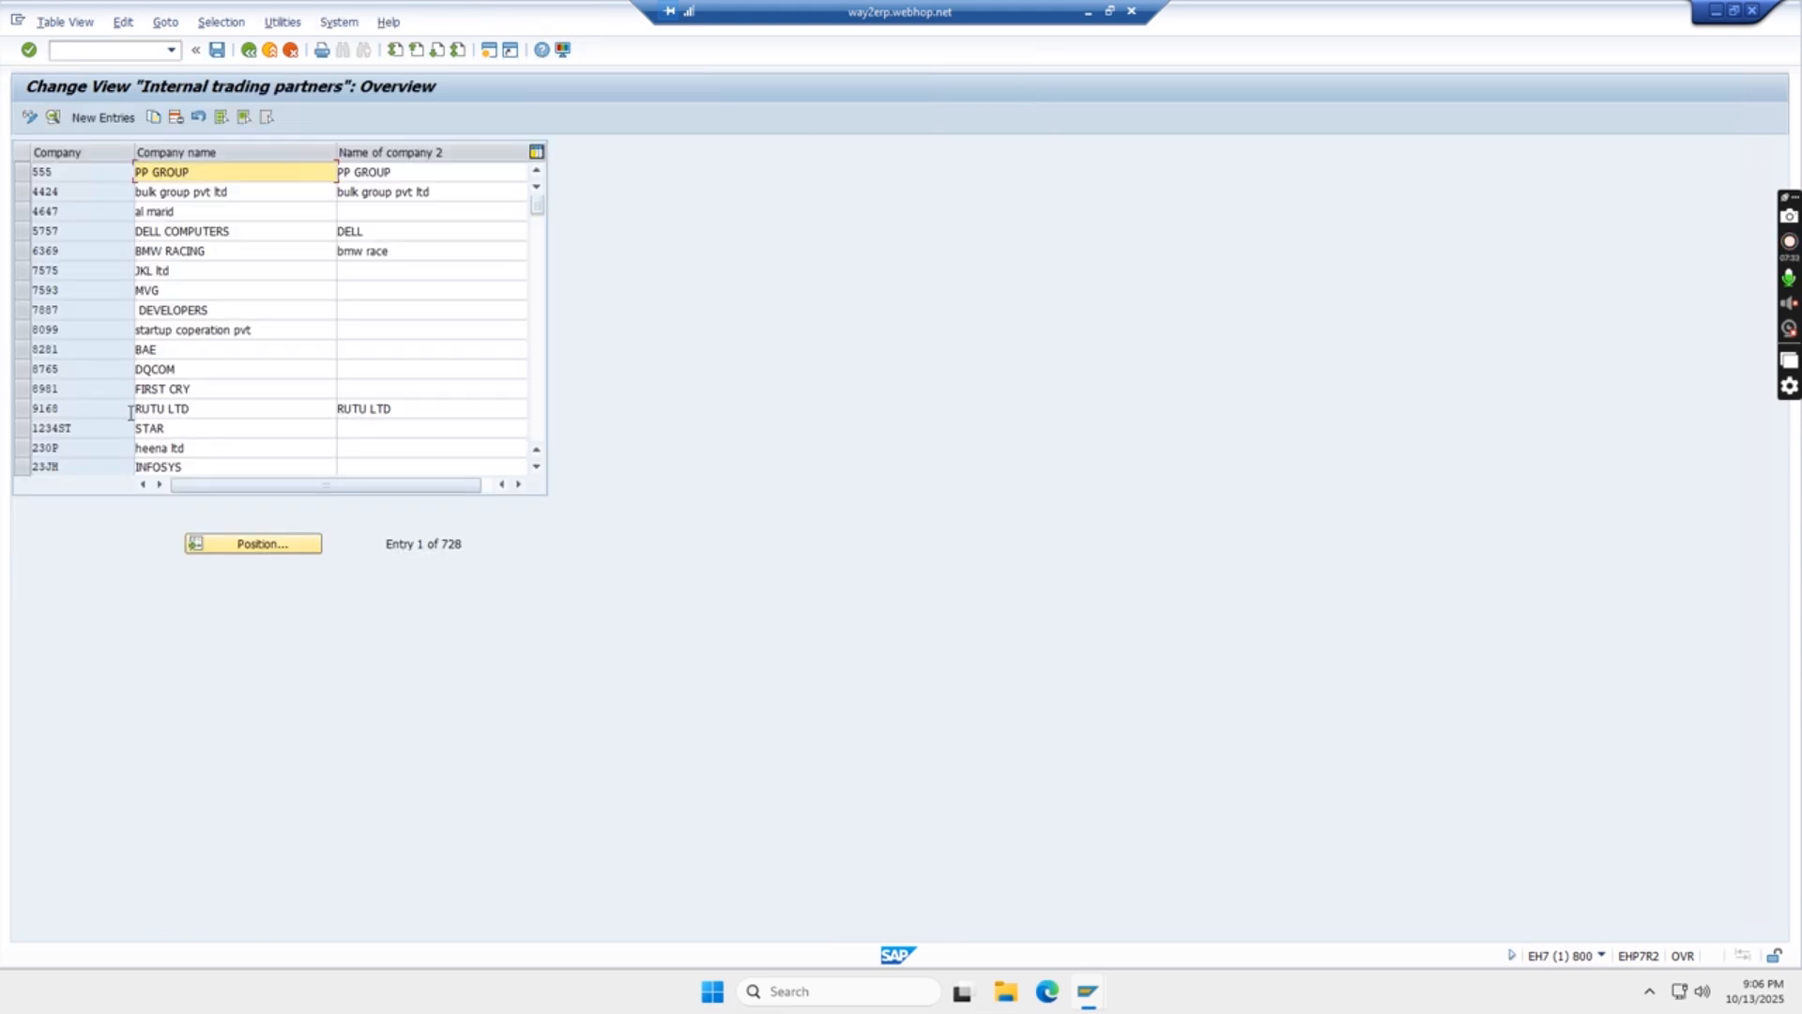
pyautogui.click(105, 118)
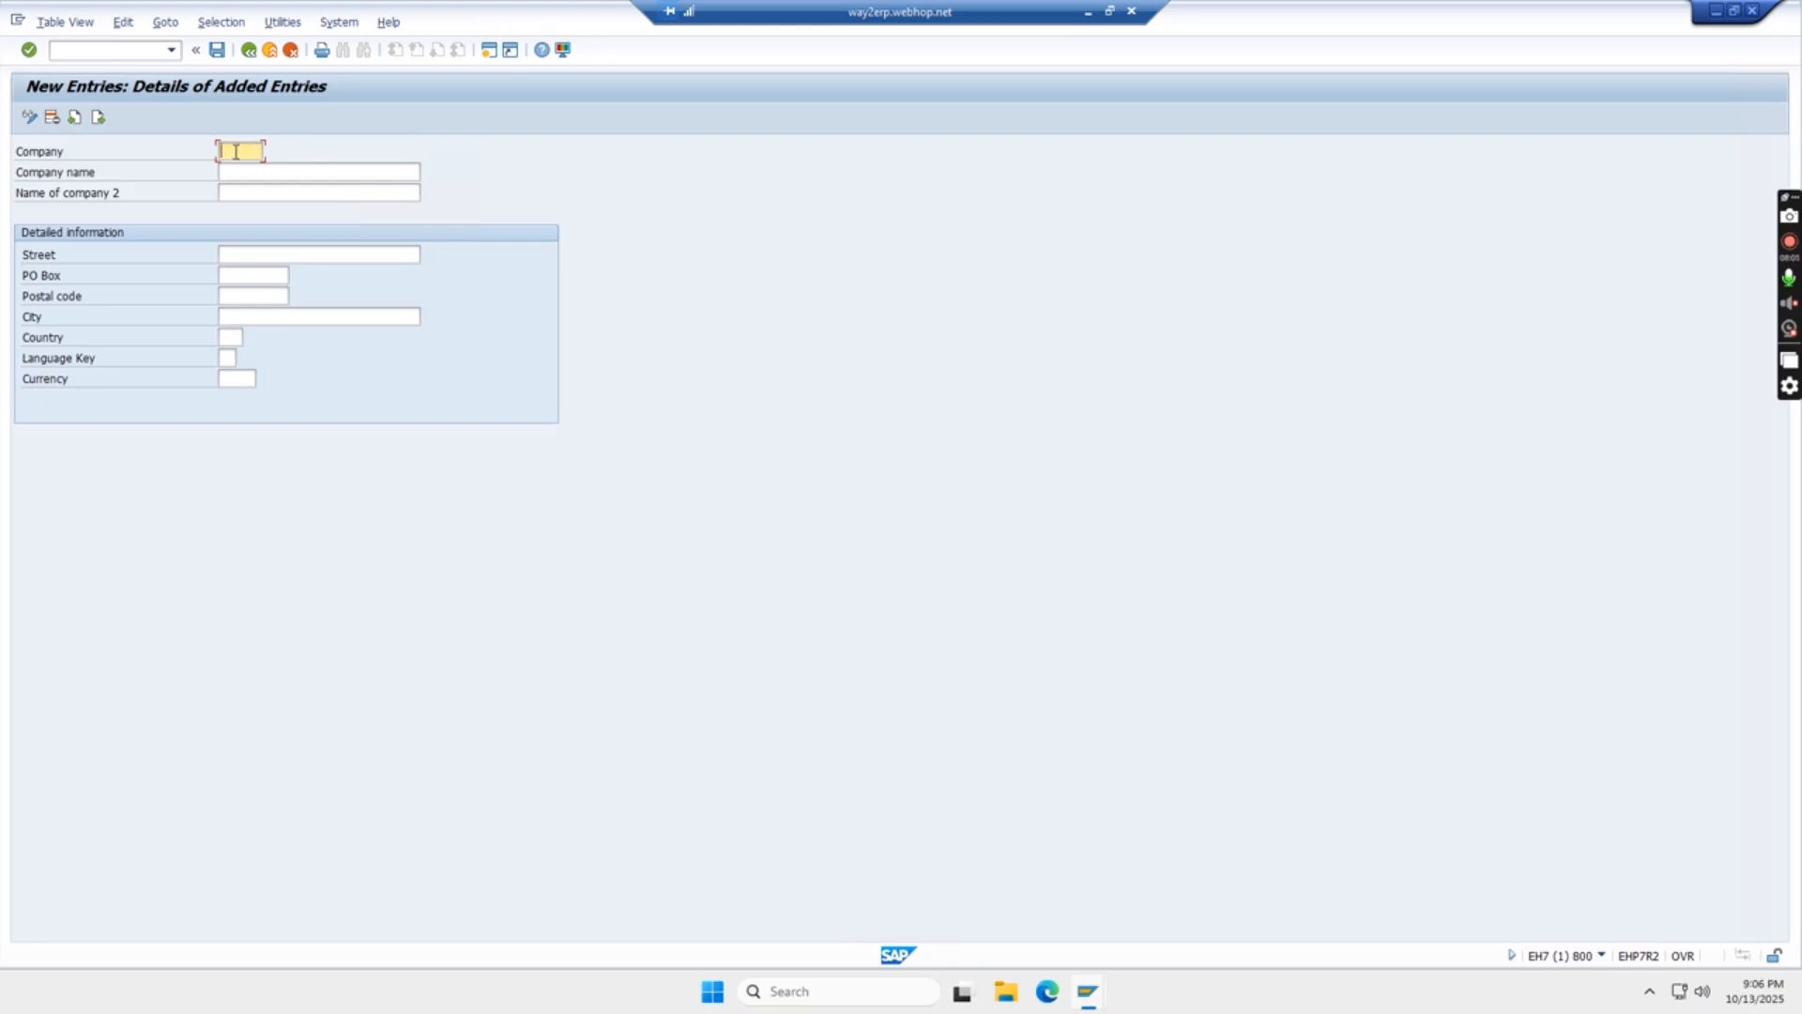
# - Enter TGTGTG as the ID of the new company
pyautogui.write('tg')
pyautogui.press('BackSpace')
pyautogui.press('BackSpace')
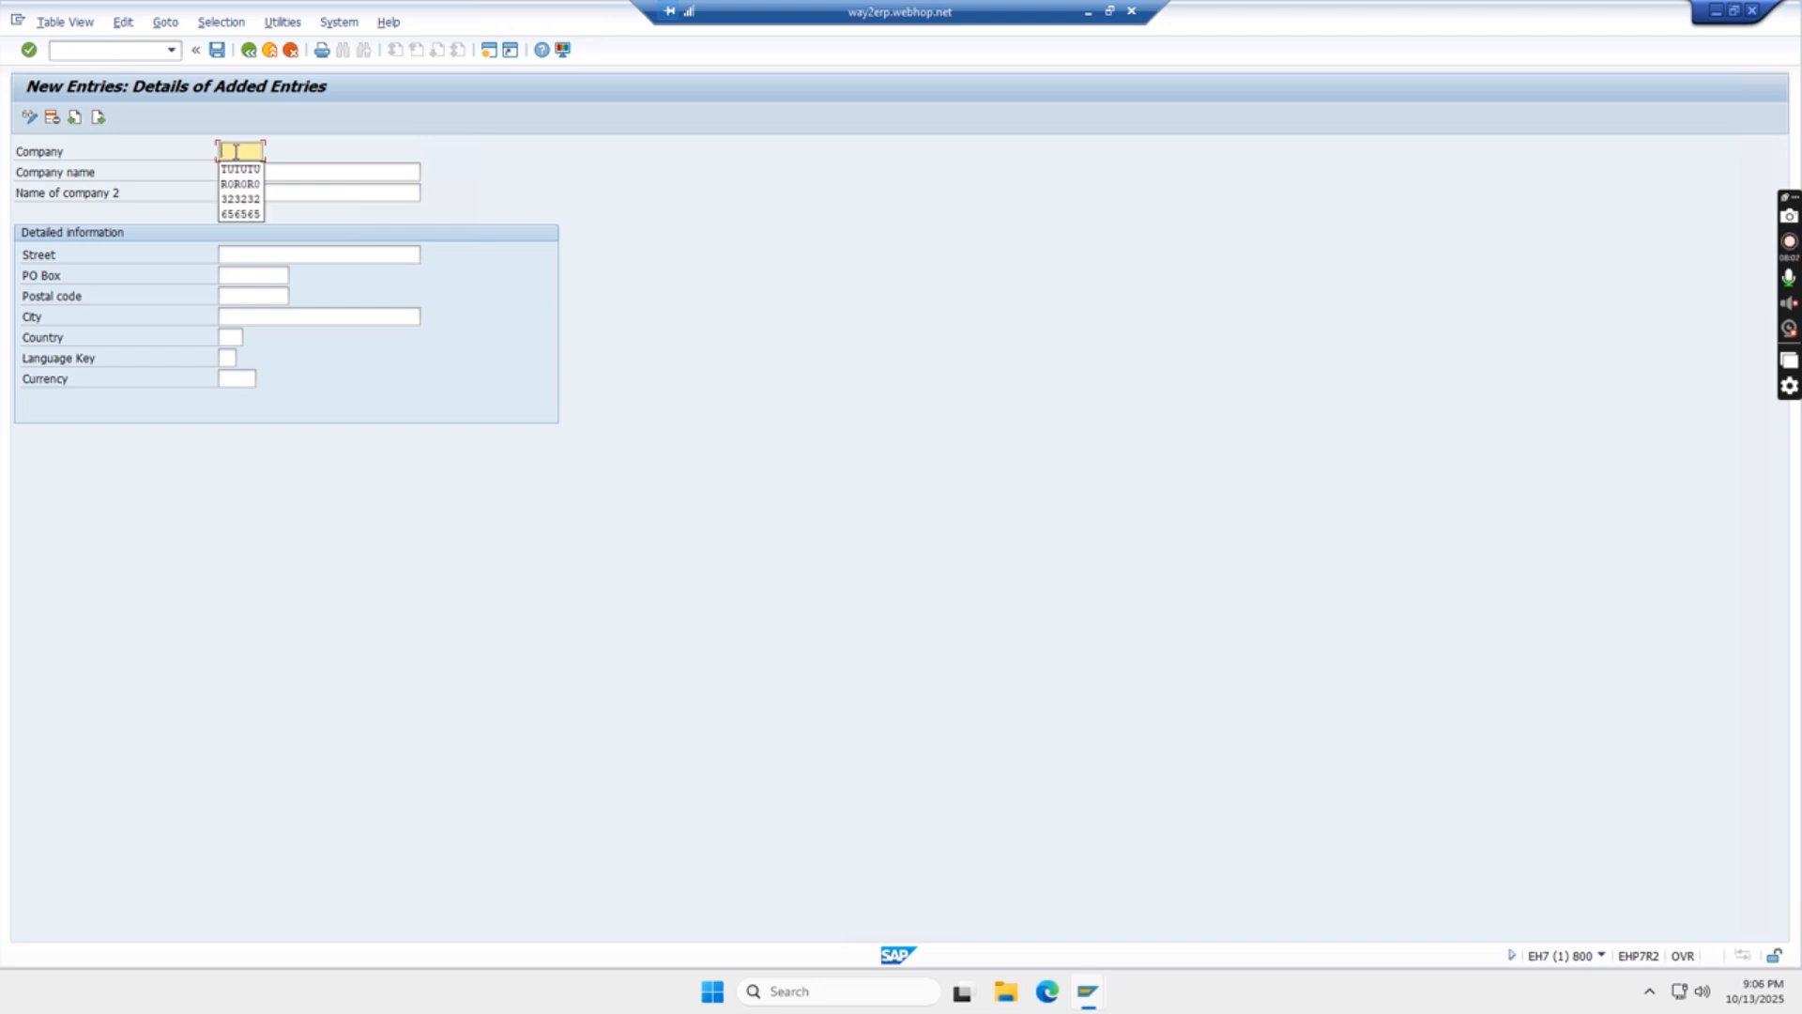
pyautogui.write('tgtgtg')
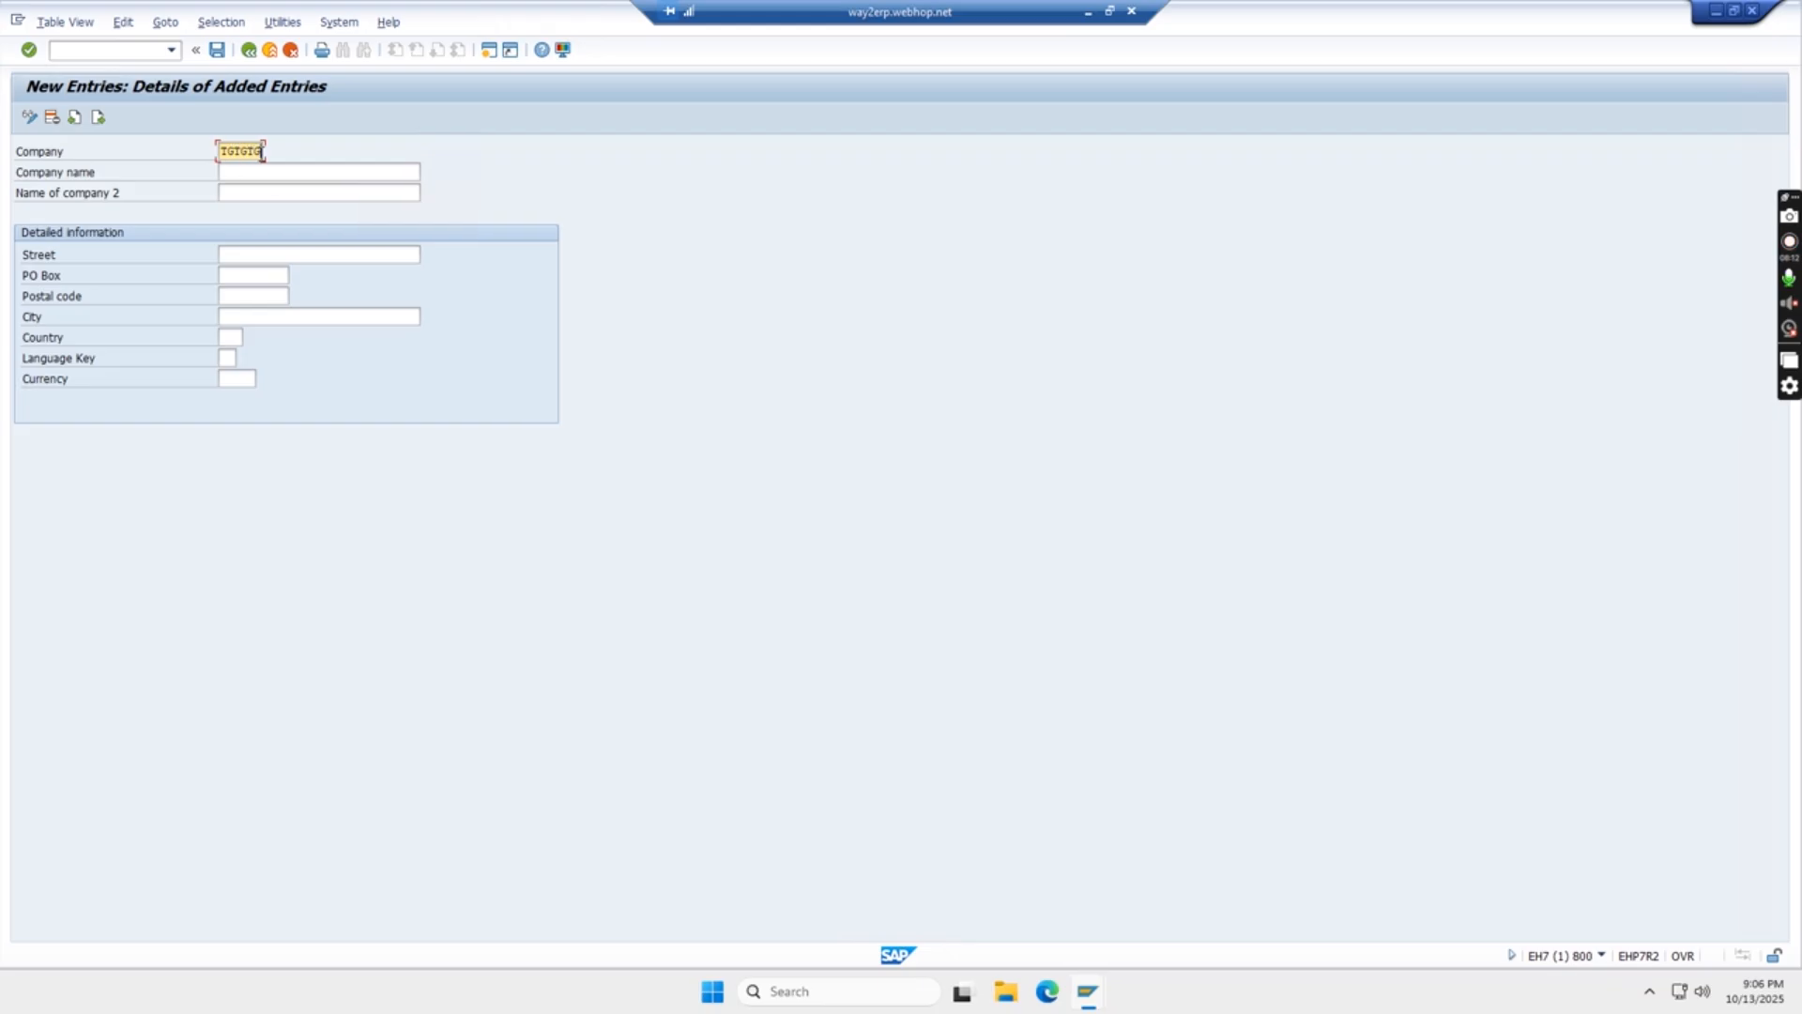
# - Set the company name to TATA GROUP OF COMPANY and leave the second company name blank
pyautogui.click(262, 170)
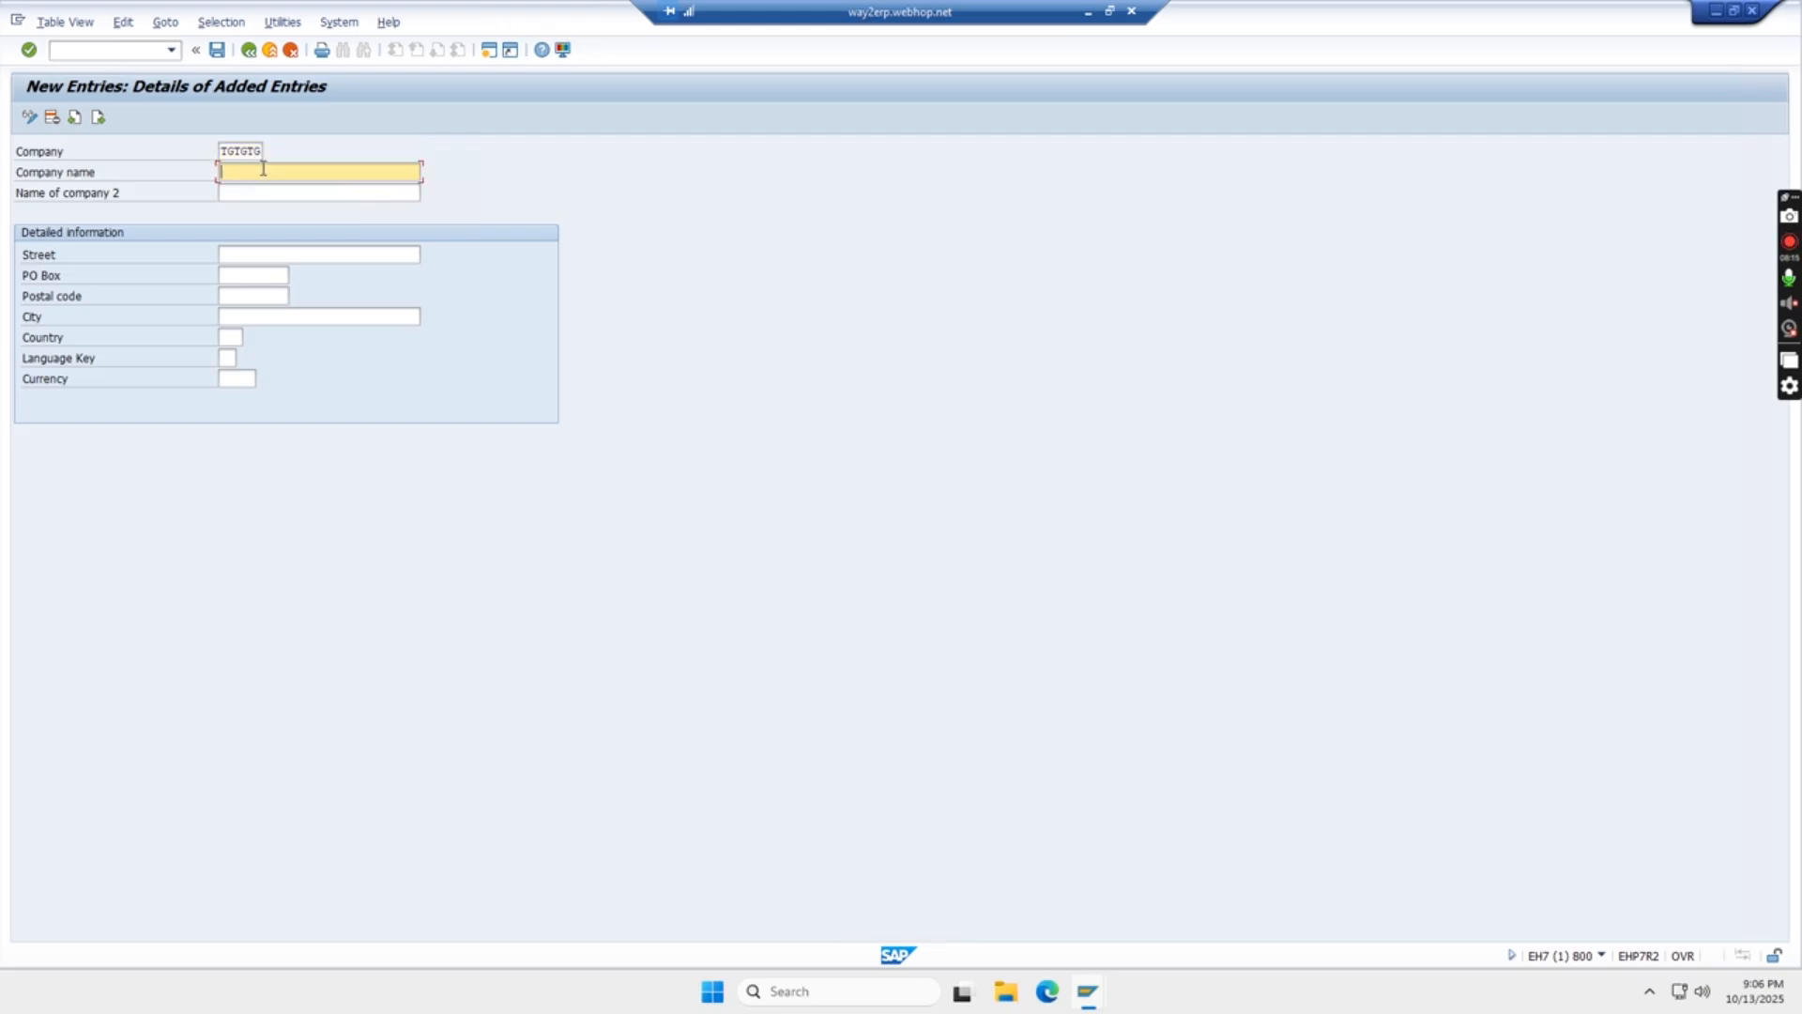
pyautogui.write('TATA')
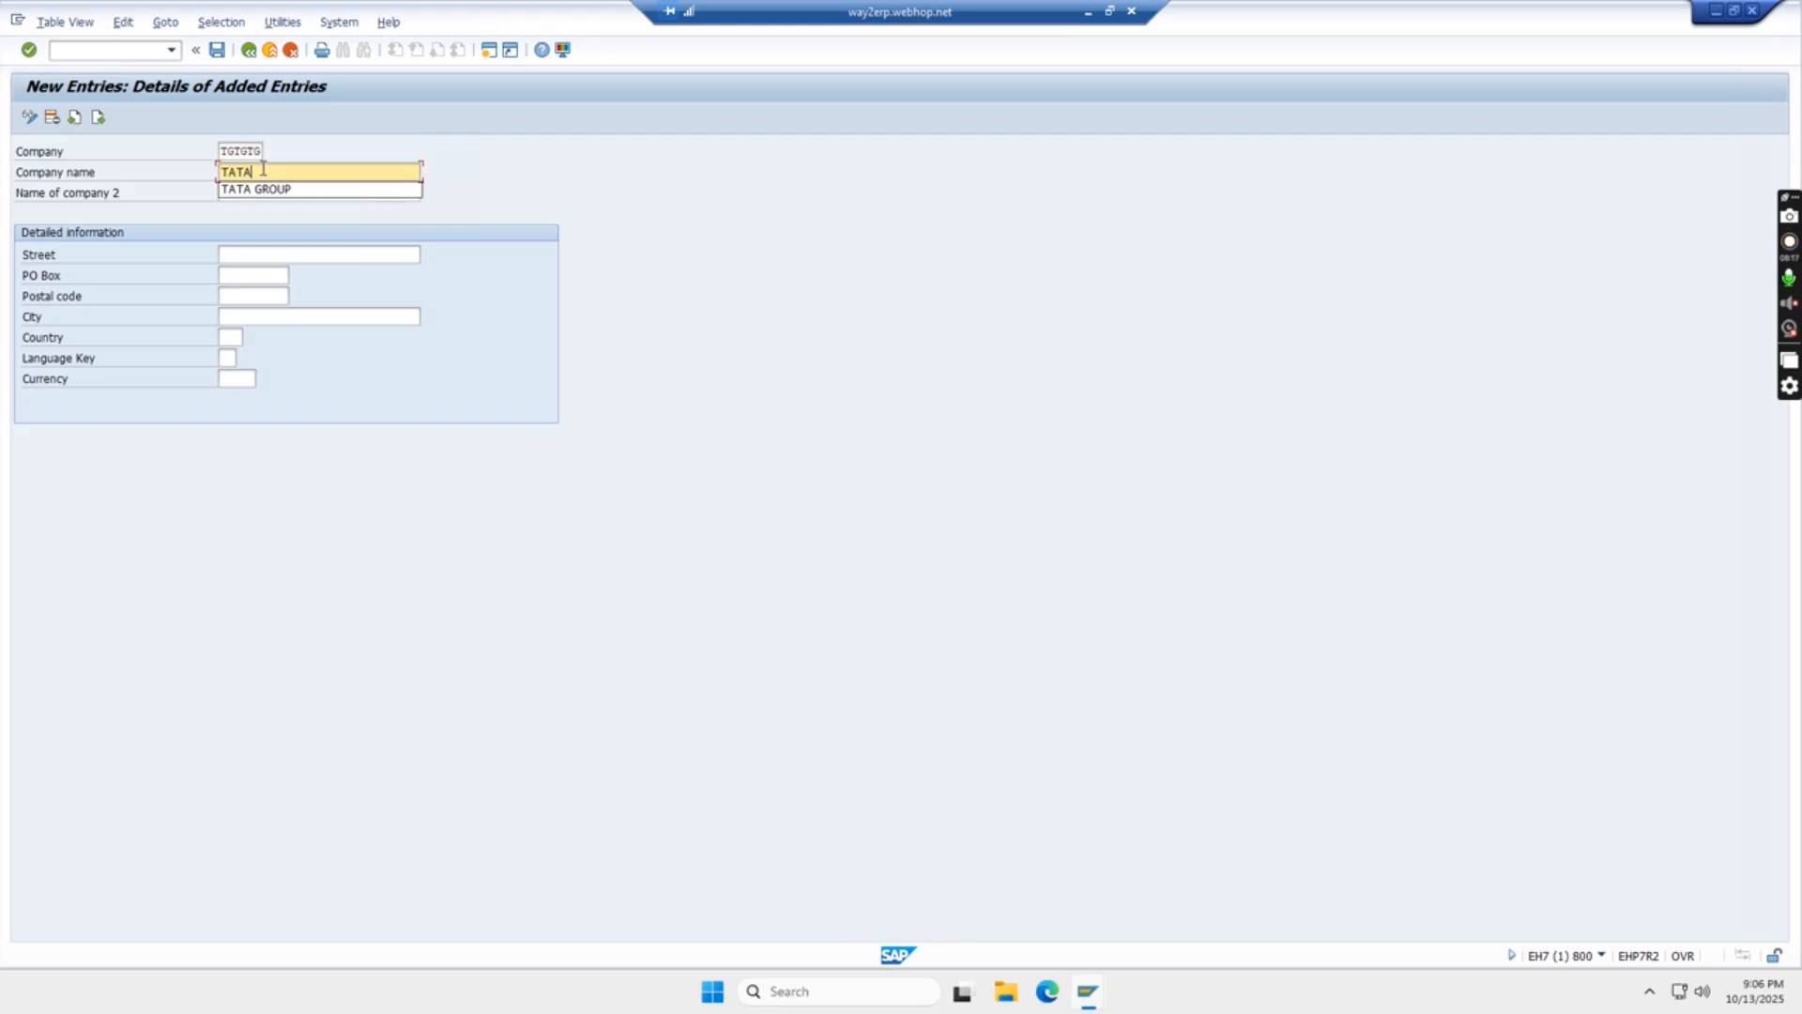
pyautogui.click(282, 189)
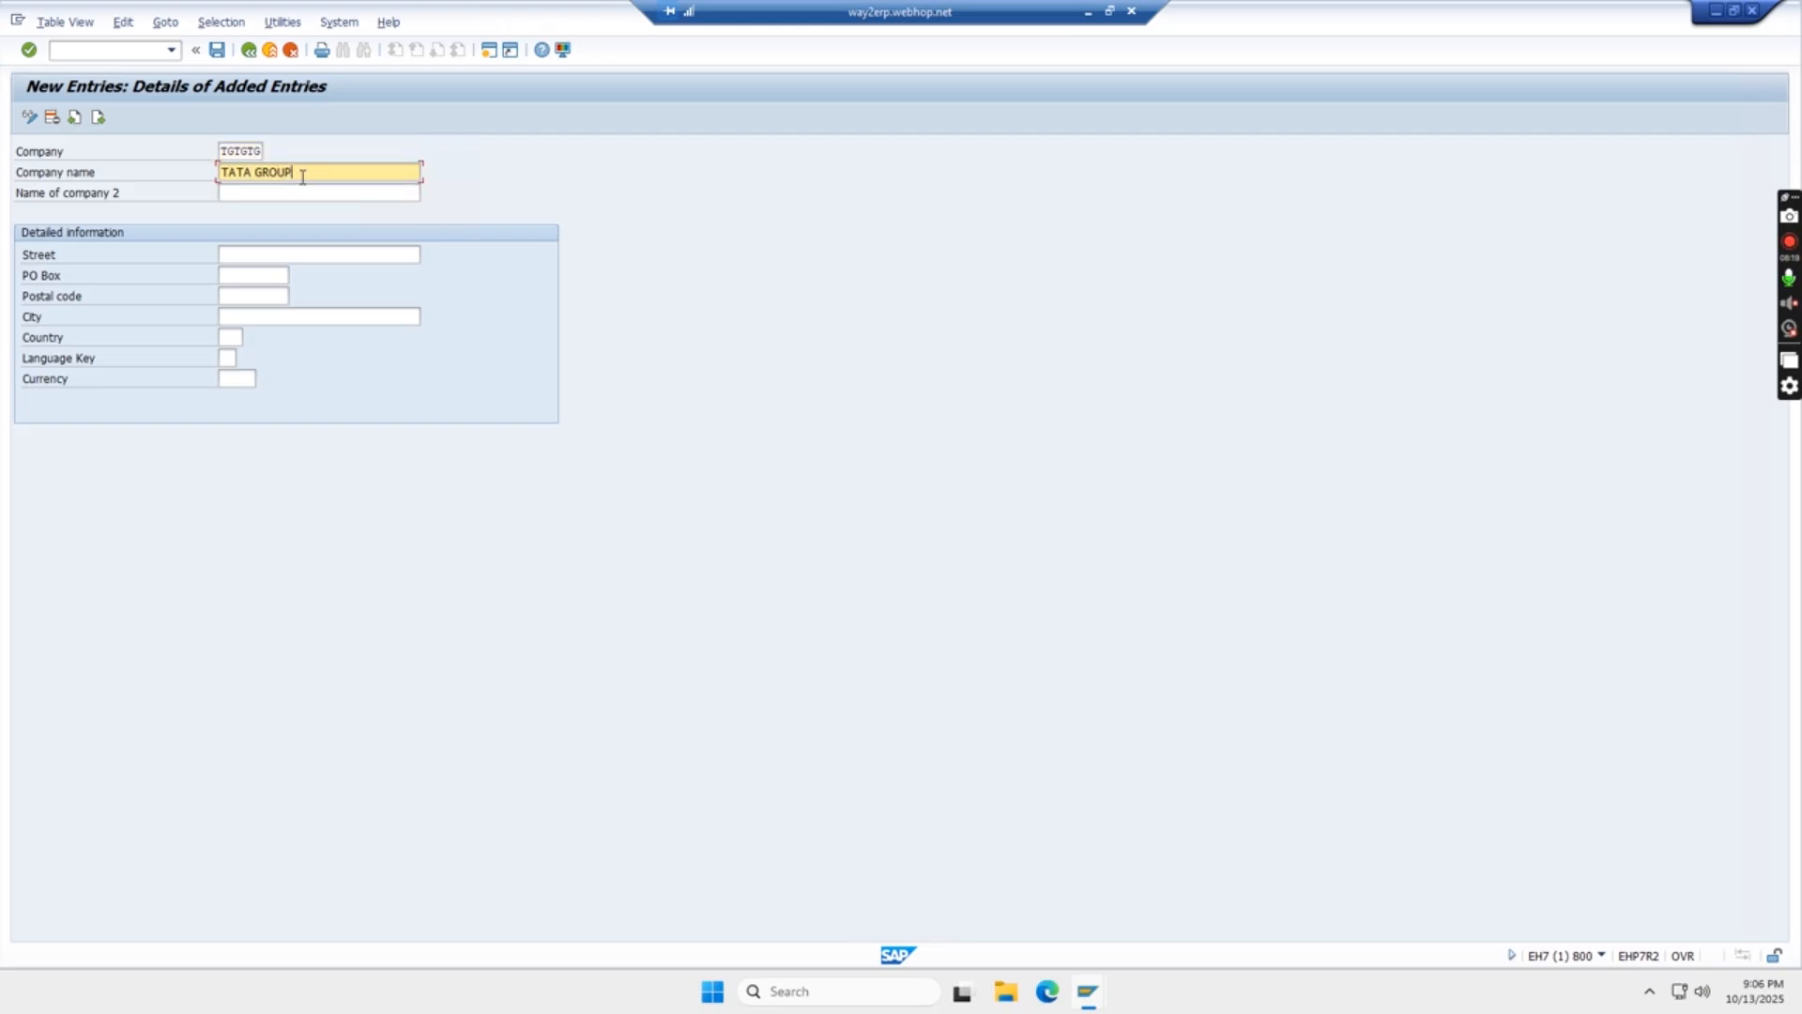
pyautogui.write('OF COMPANY')
pyautogui.click(249, 191)
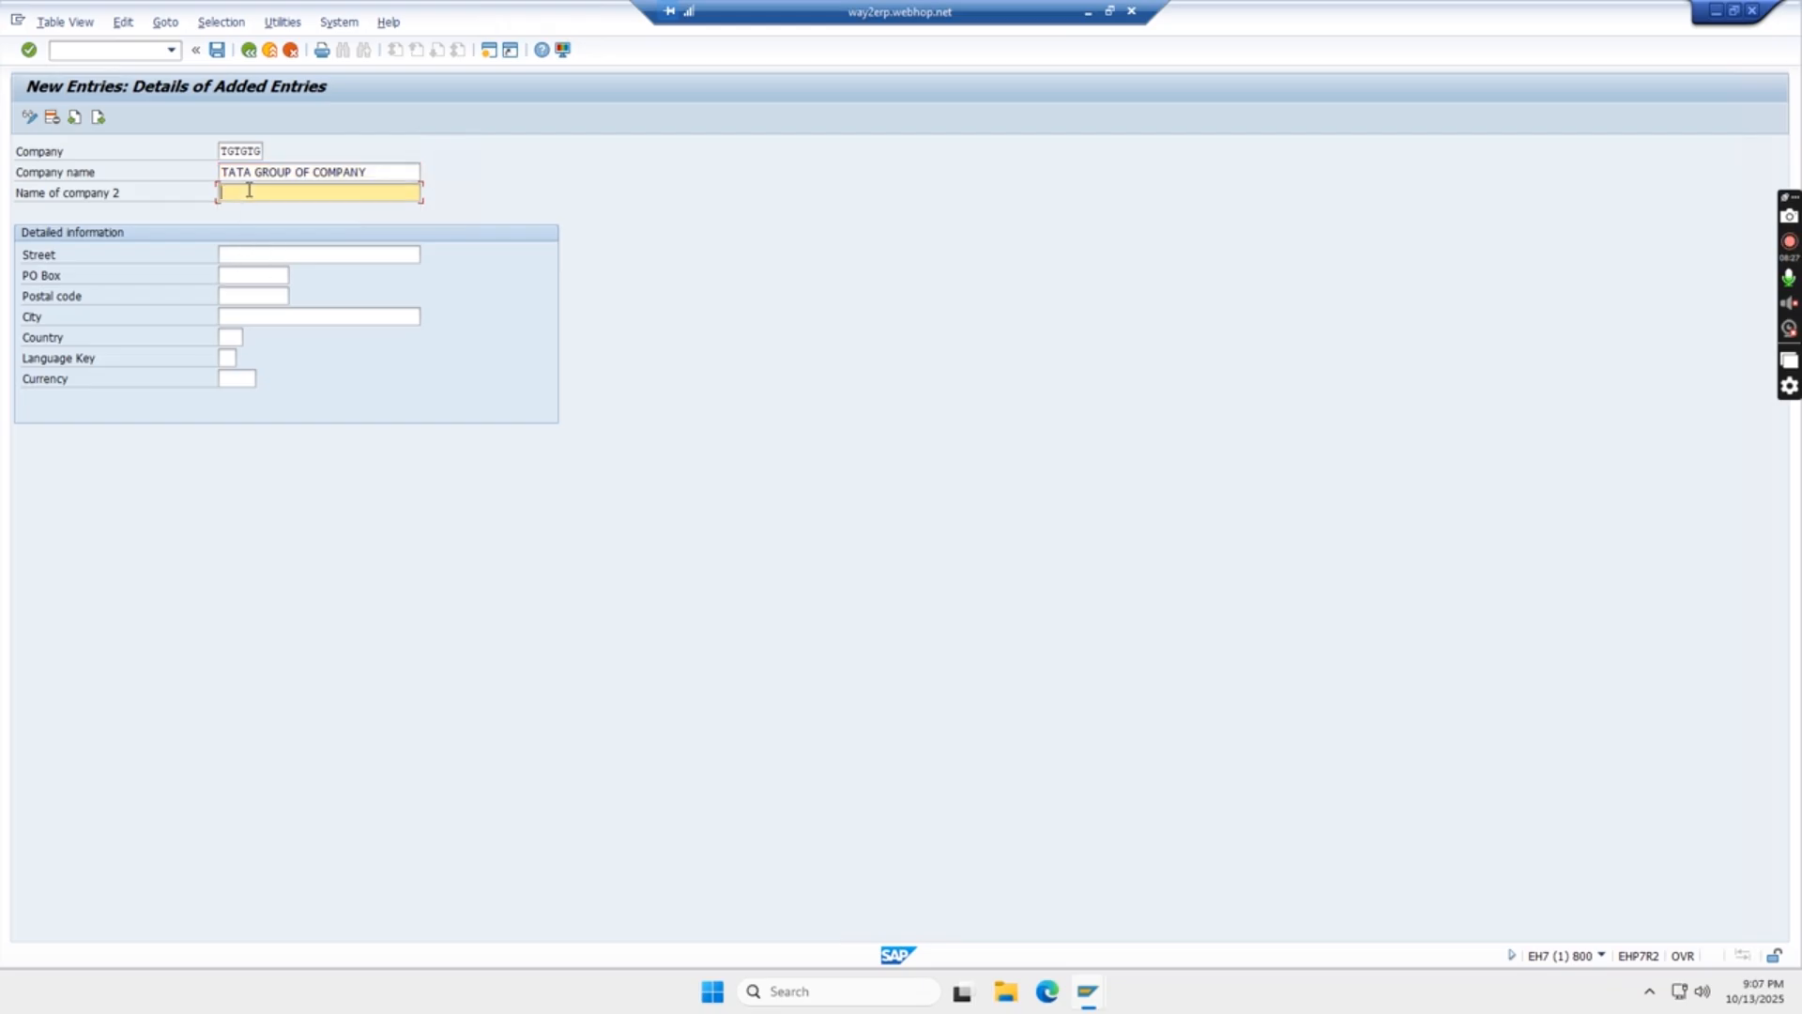
# - Fill in the company's street in the detailed information
pyautogui.click(242, 256)
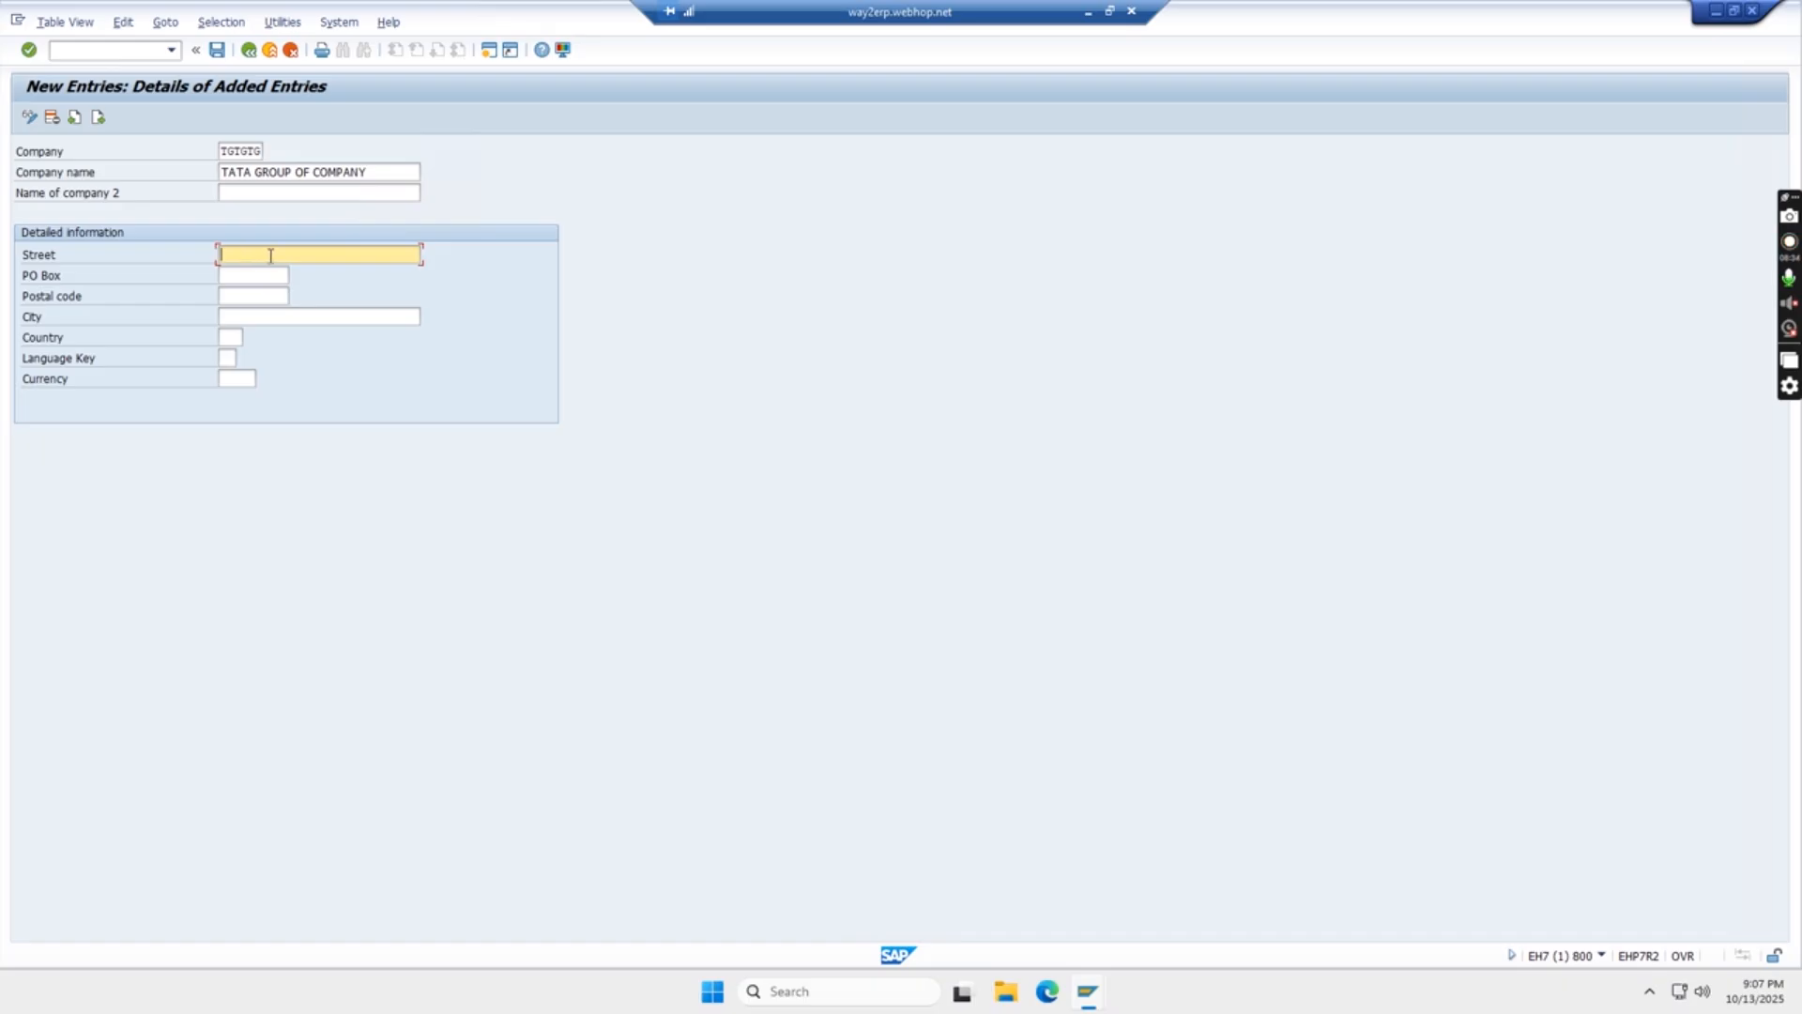
pyautogui.write('RD ROAD')
# - Fill in the company's PO box and postal code with the same number
pyautogui.click(260, 277)
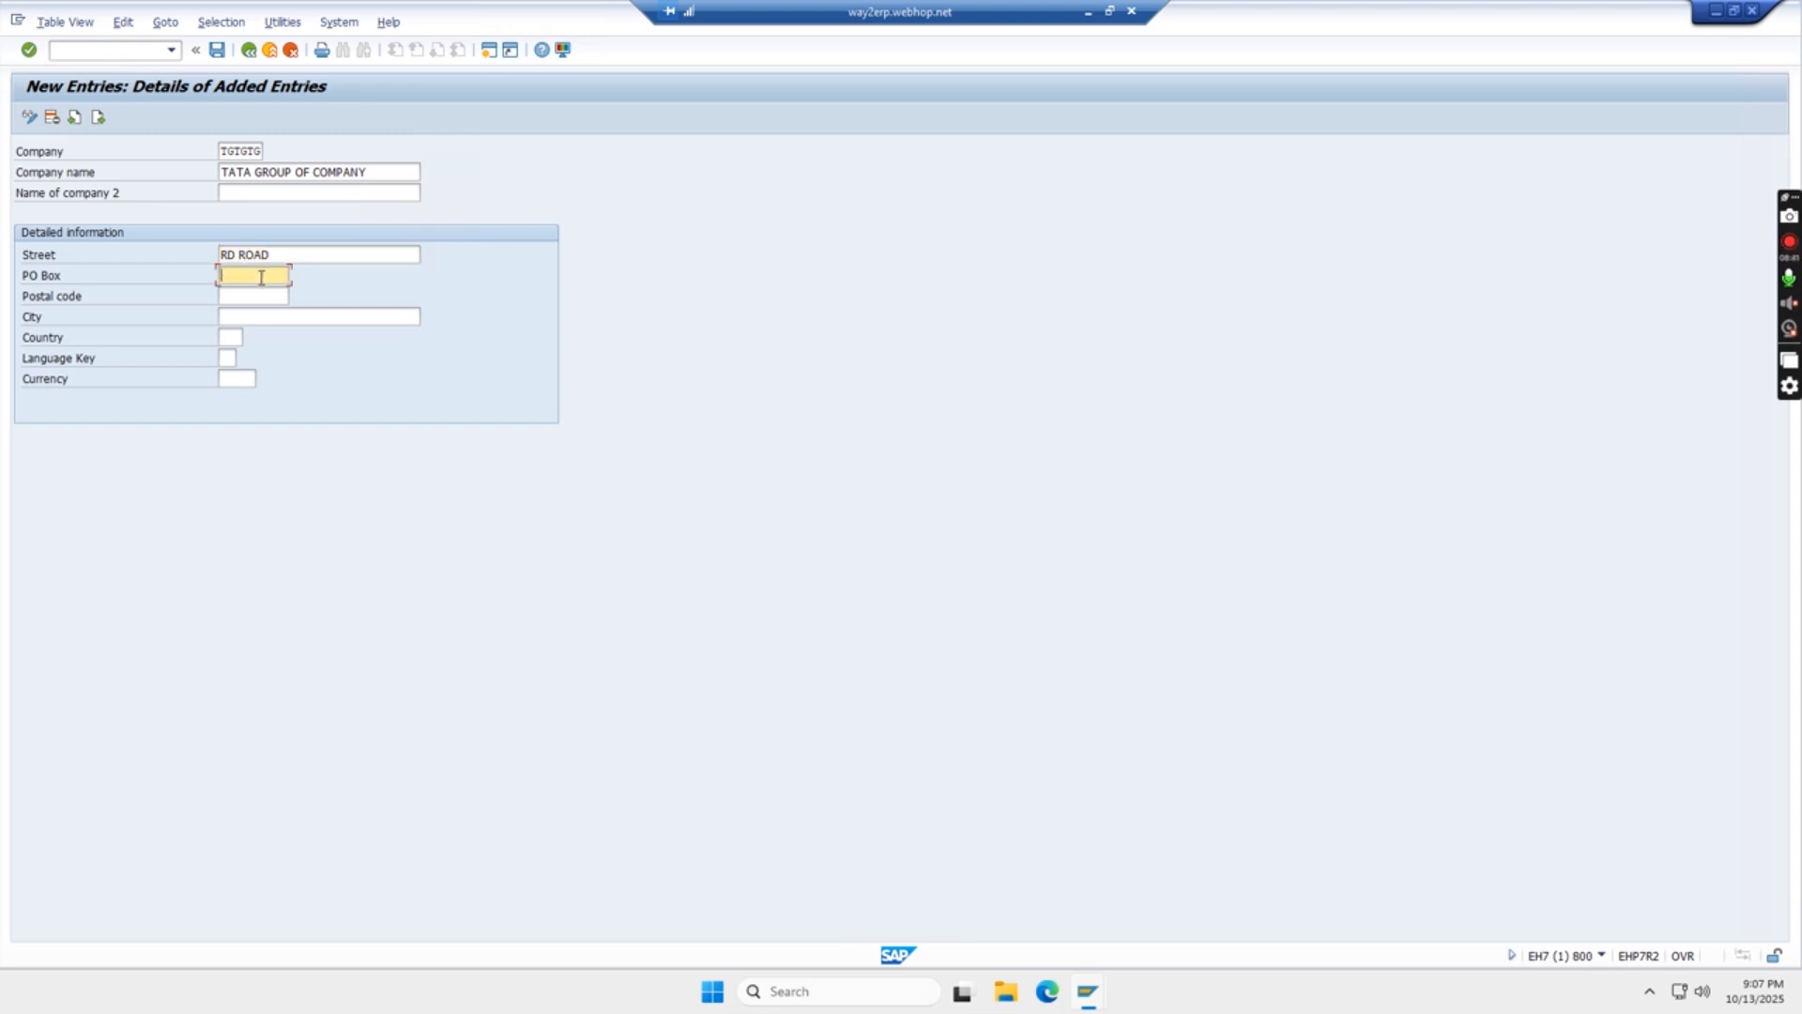
pyautogui.click(257, 299)
pyautogui.click(256, 278)
pyautogui.write('400065')
pyautogui.click(256, 297)
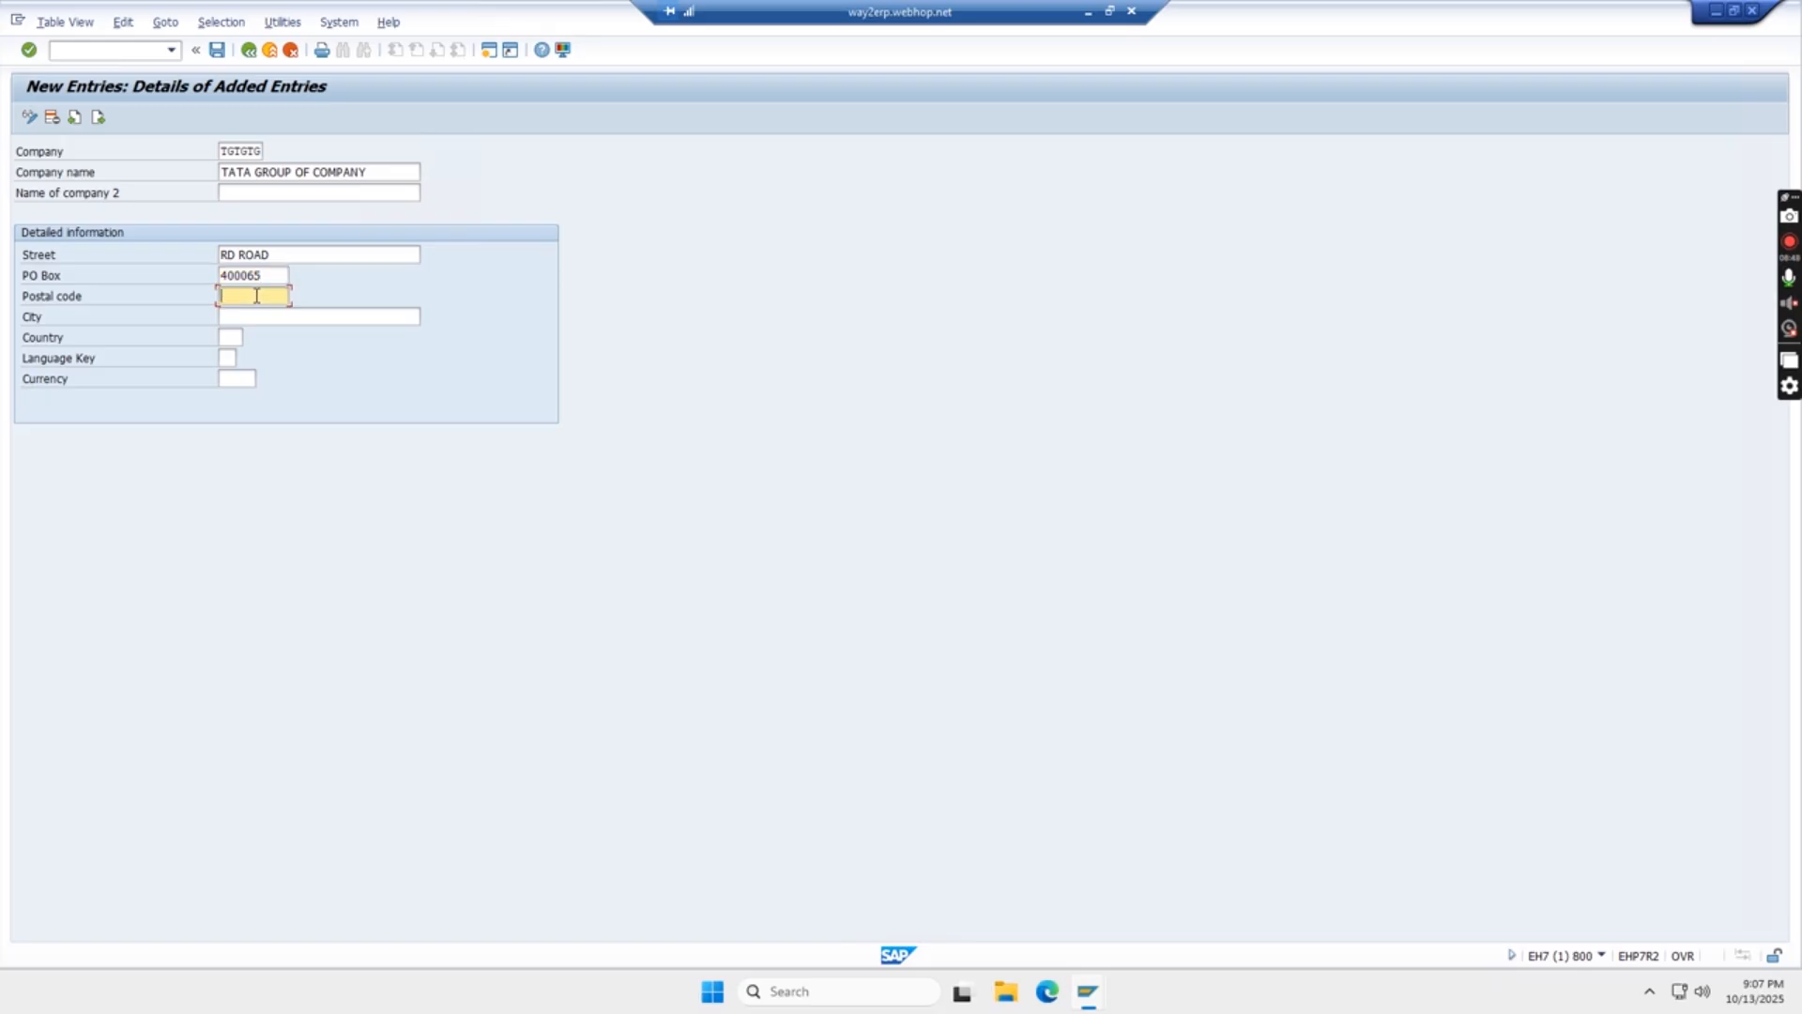
pyautogui.write('400065')
# - Enter MUMBAI as the company's city
pyautogui.click(258, 317)
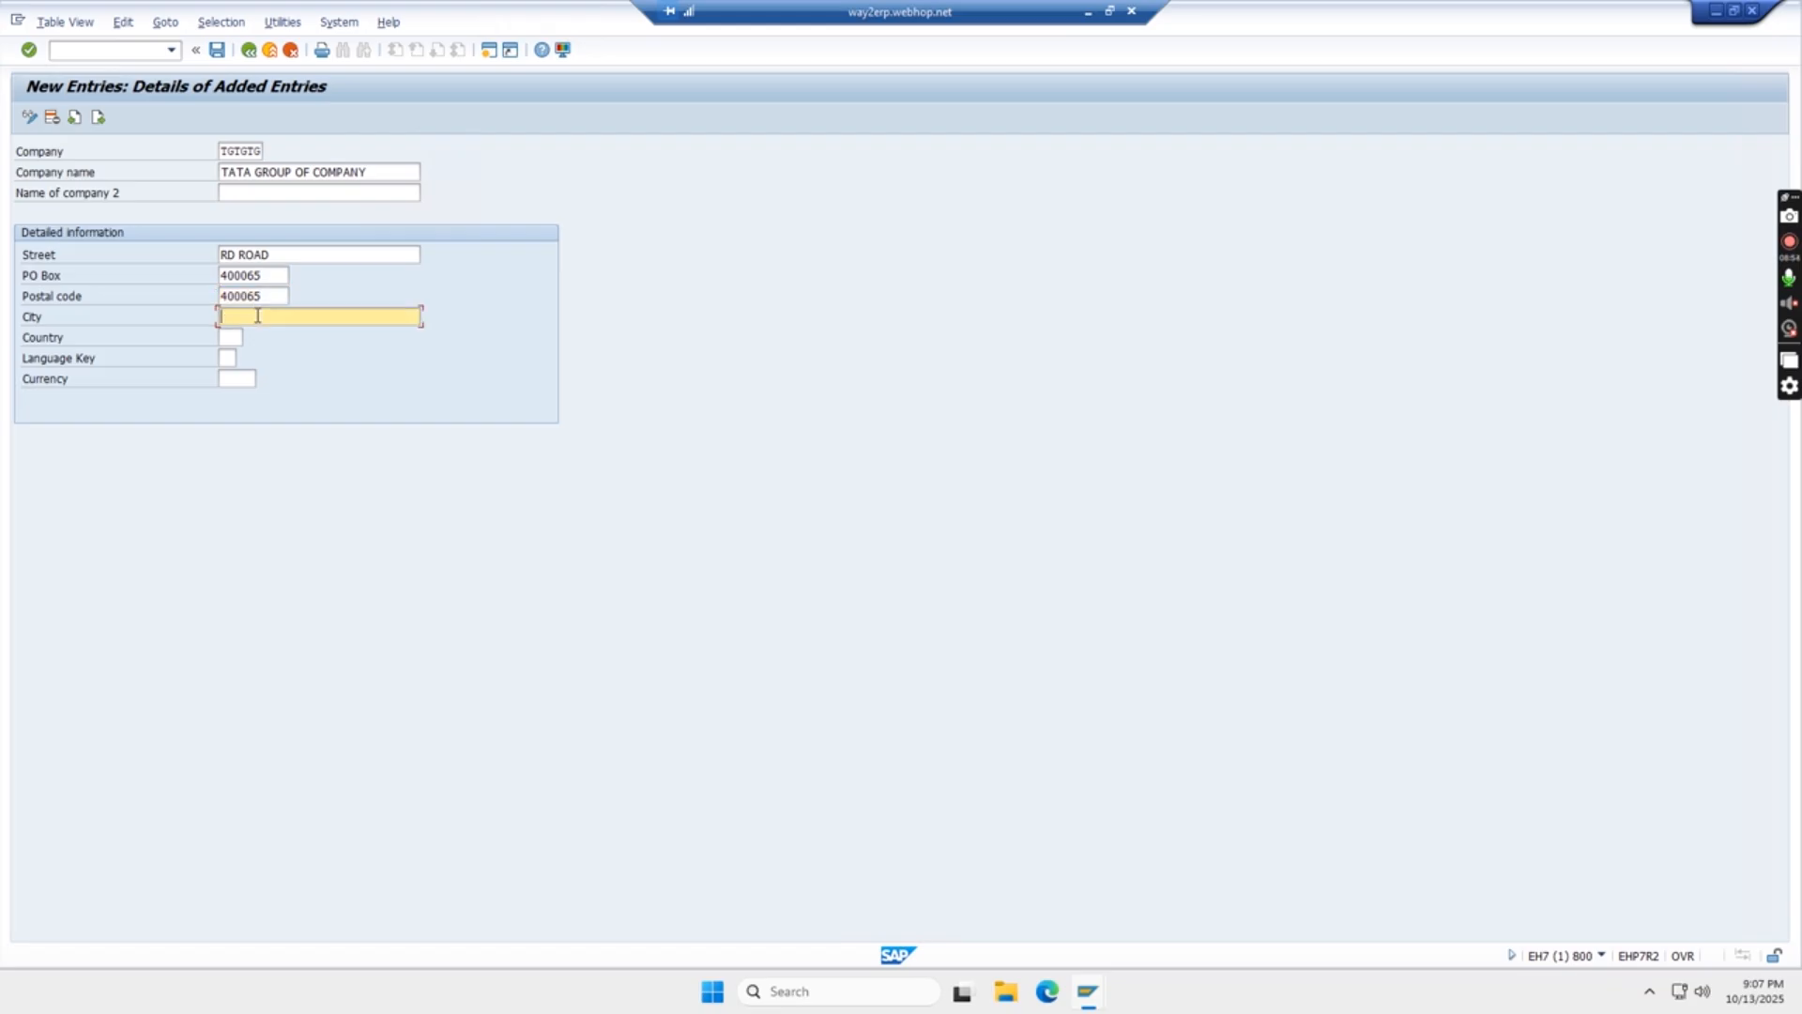
pyautogui.write('MUMBAI')
pyautogui.click(230, 337)
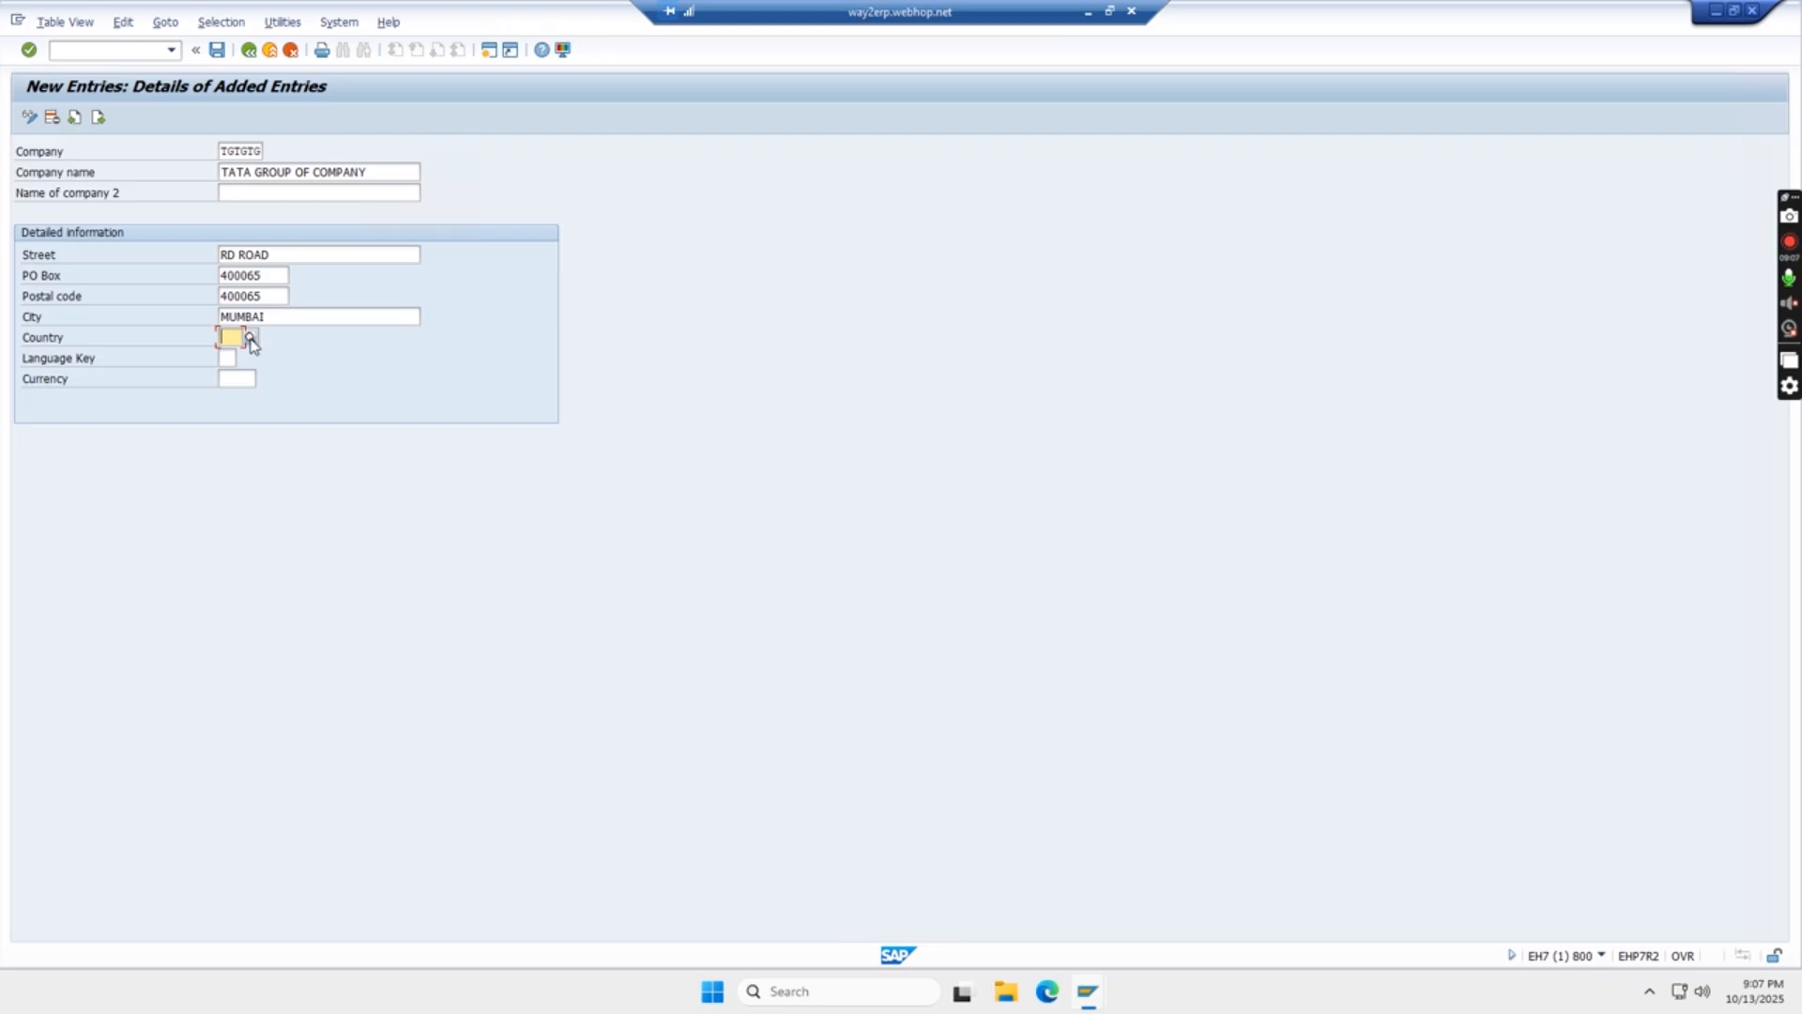
pyautogui.click(251, 340)
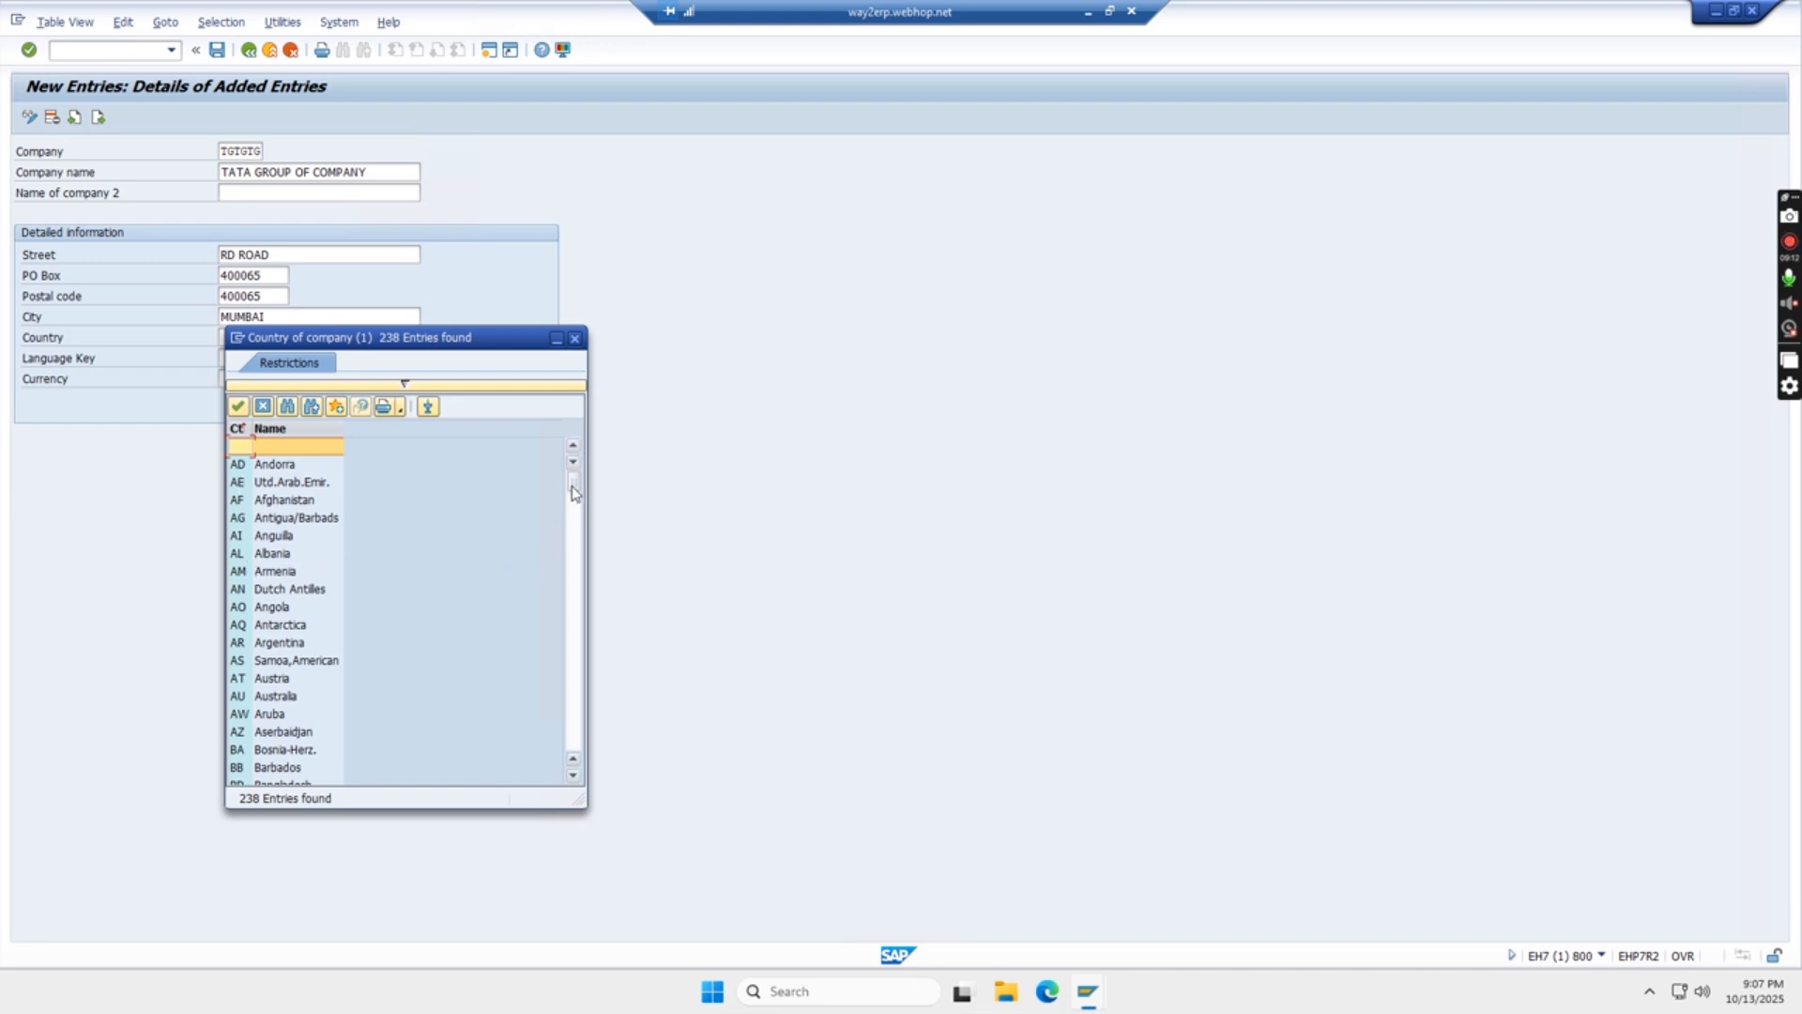
pyautogui.moveTo(576, 489); pyautogui.dragTo(577, 505)
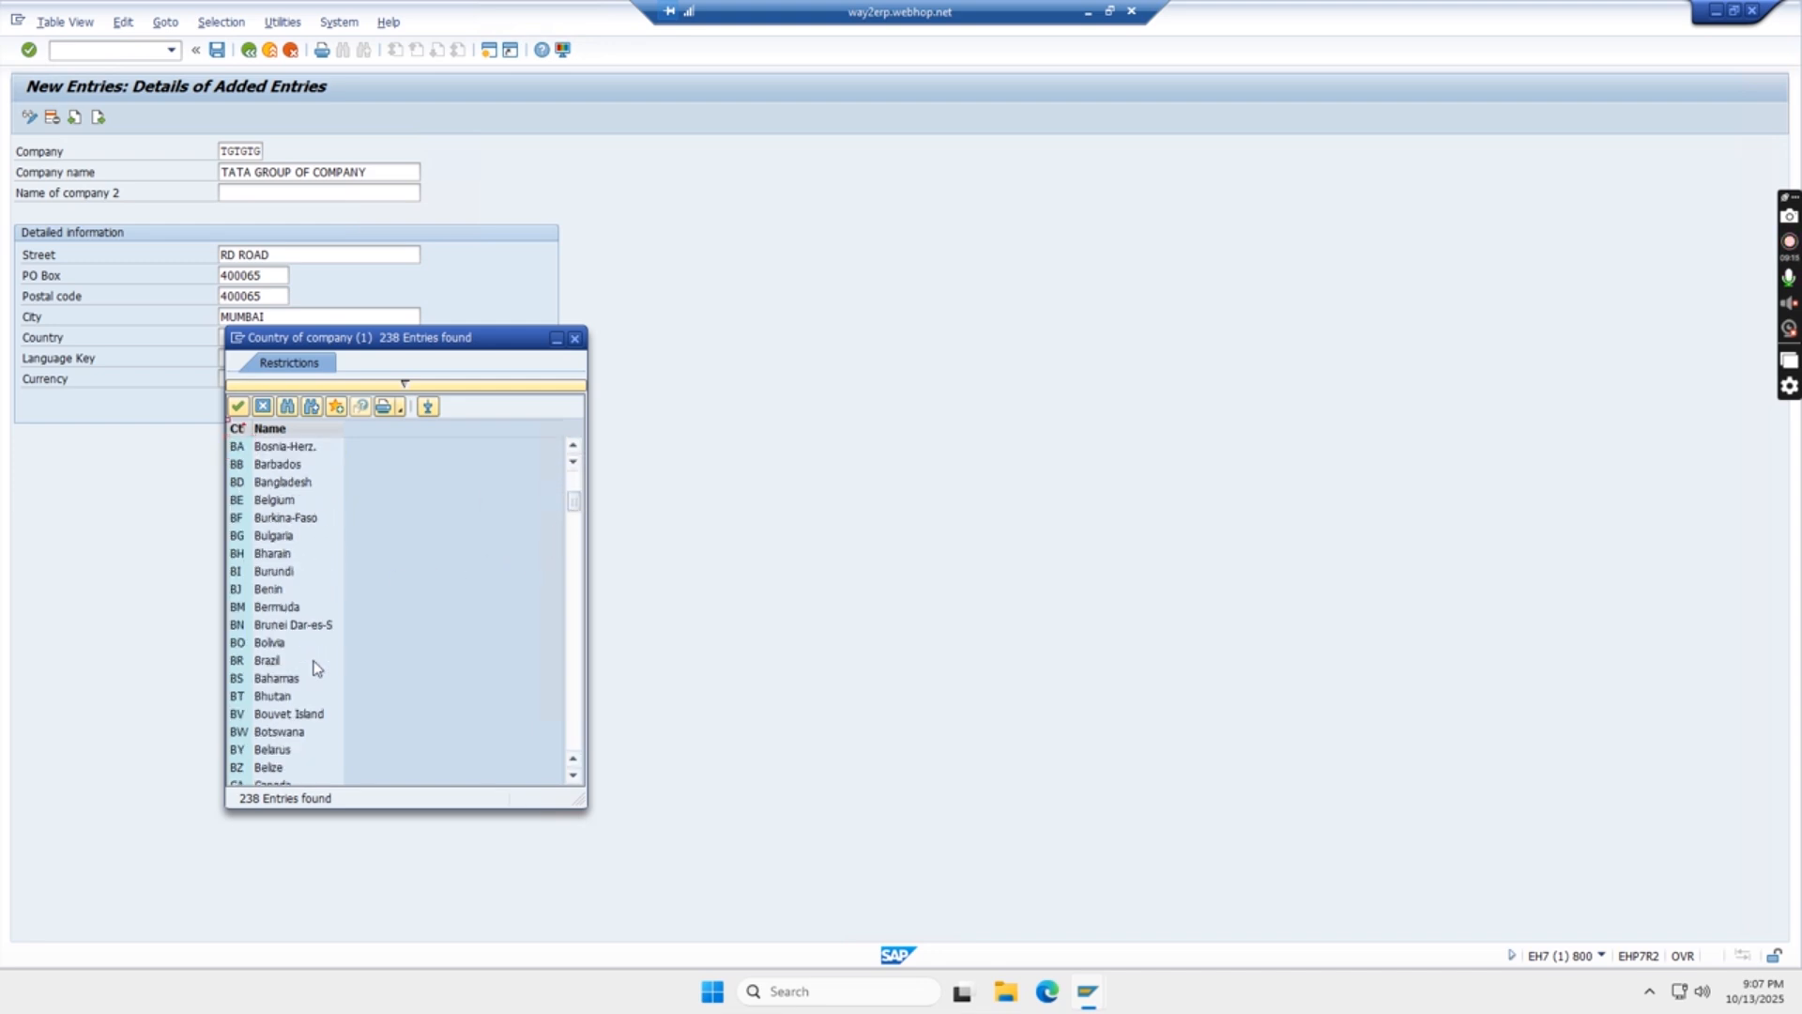
pyautogui.scroll(-5, 277, 641)
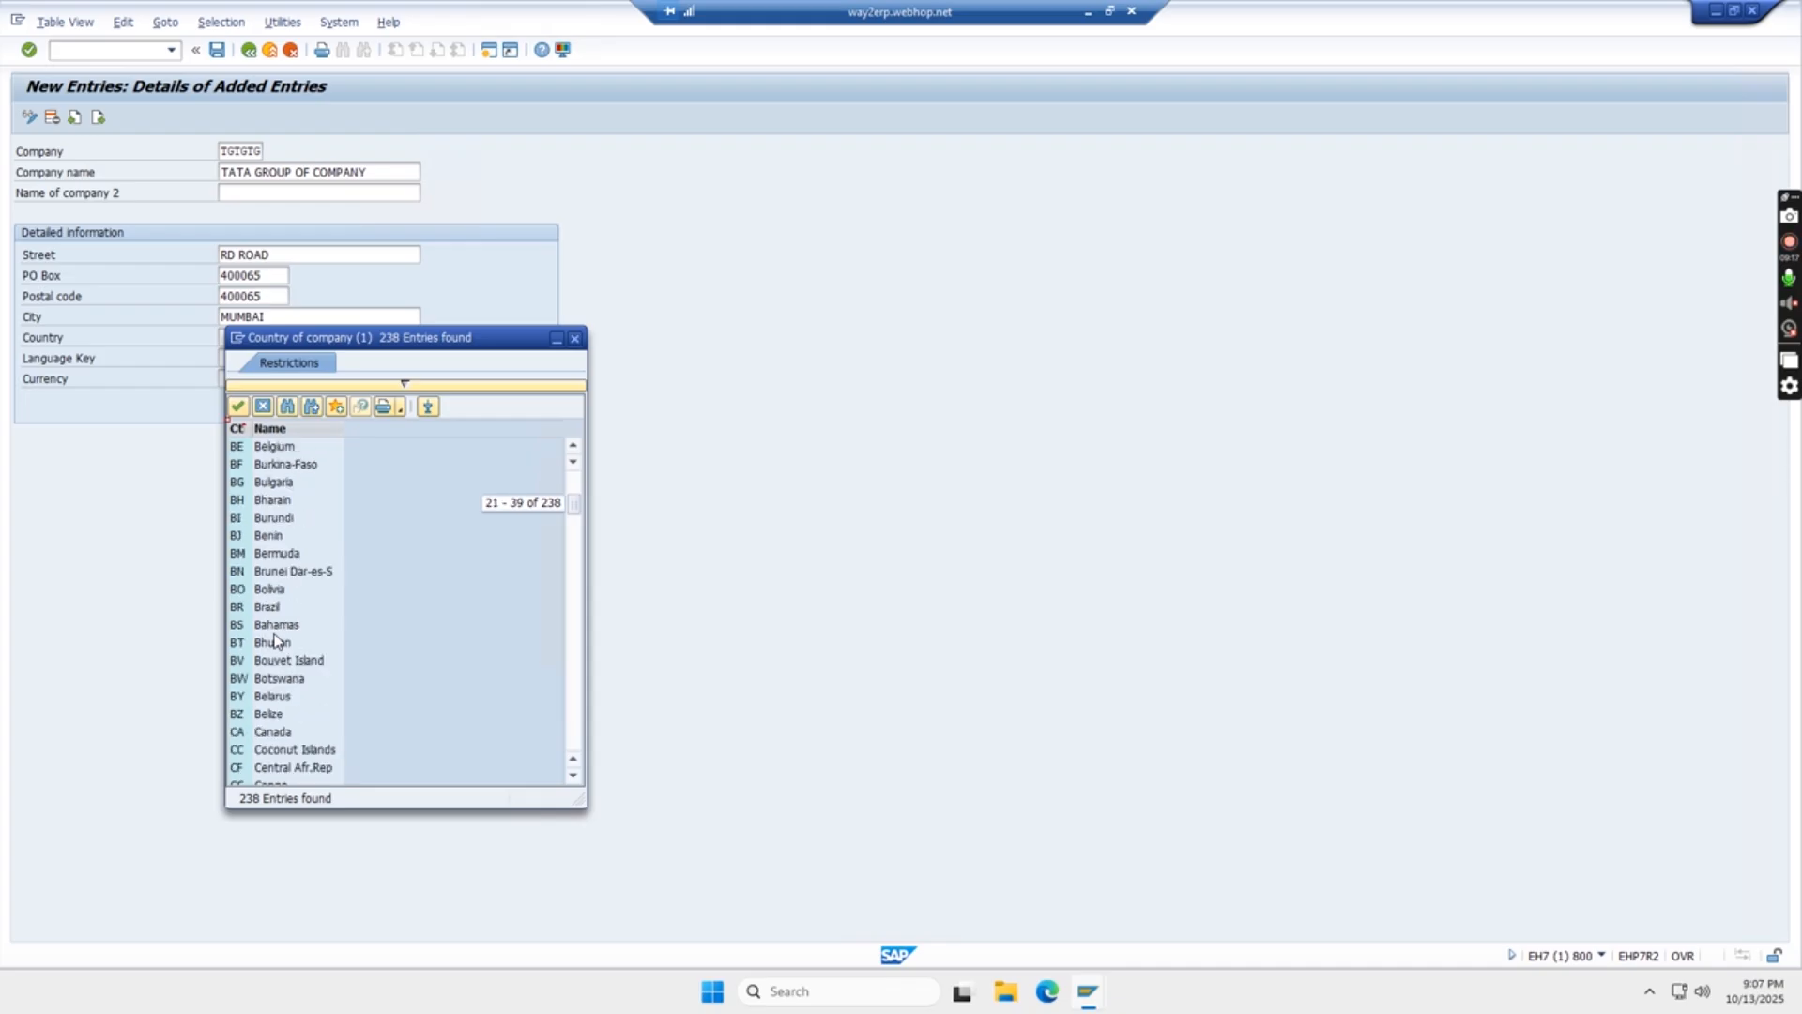
pyautogui.scroll(-6, 276, 641)
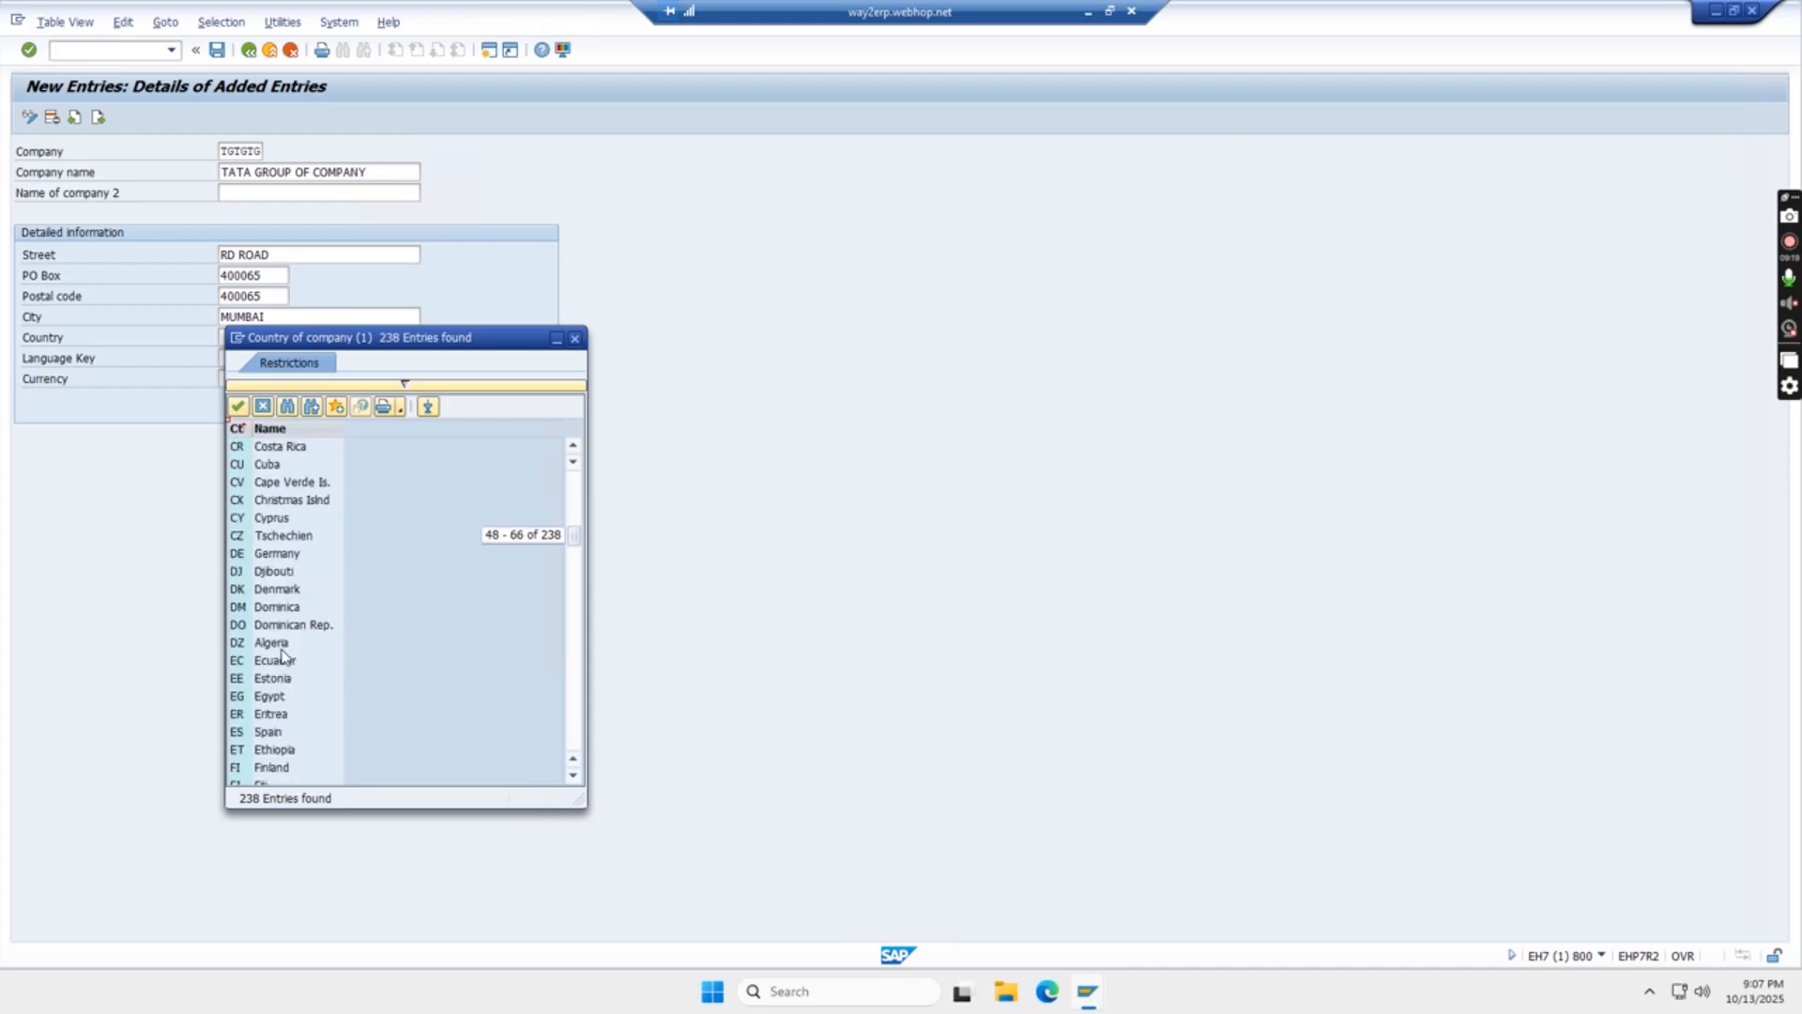
pyautogui.click(575, 338)
# - Set the company's country to IN (India) and its language key to EN
pyautogui.write('IN')
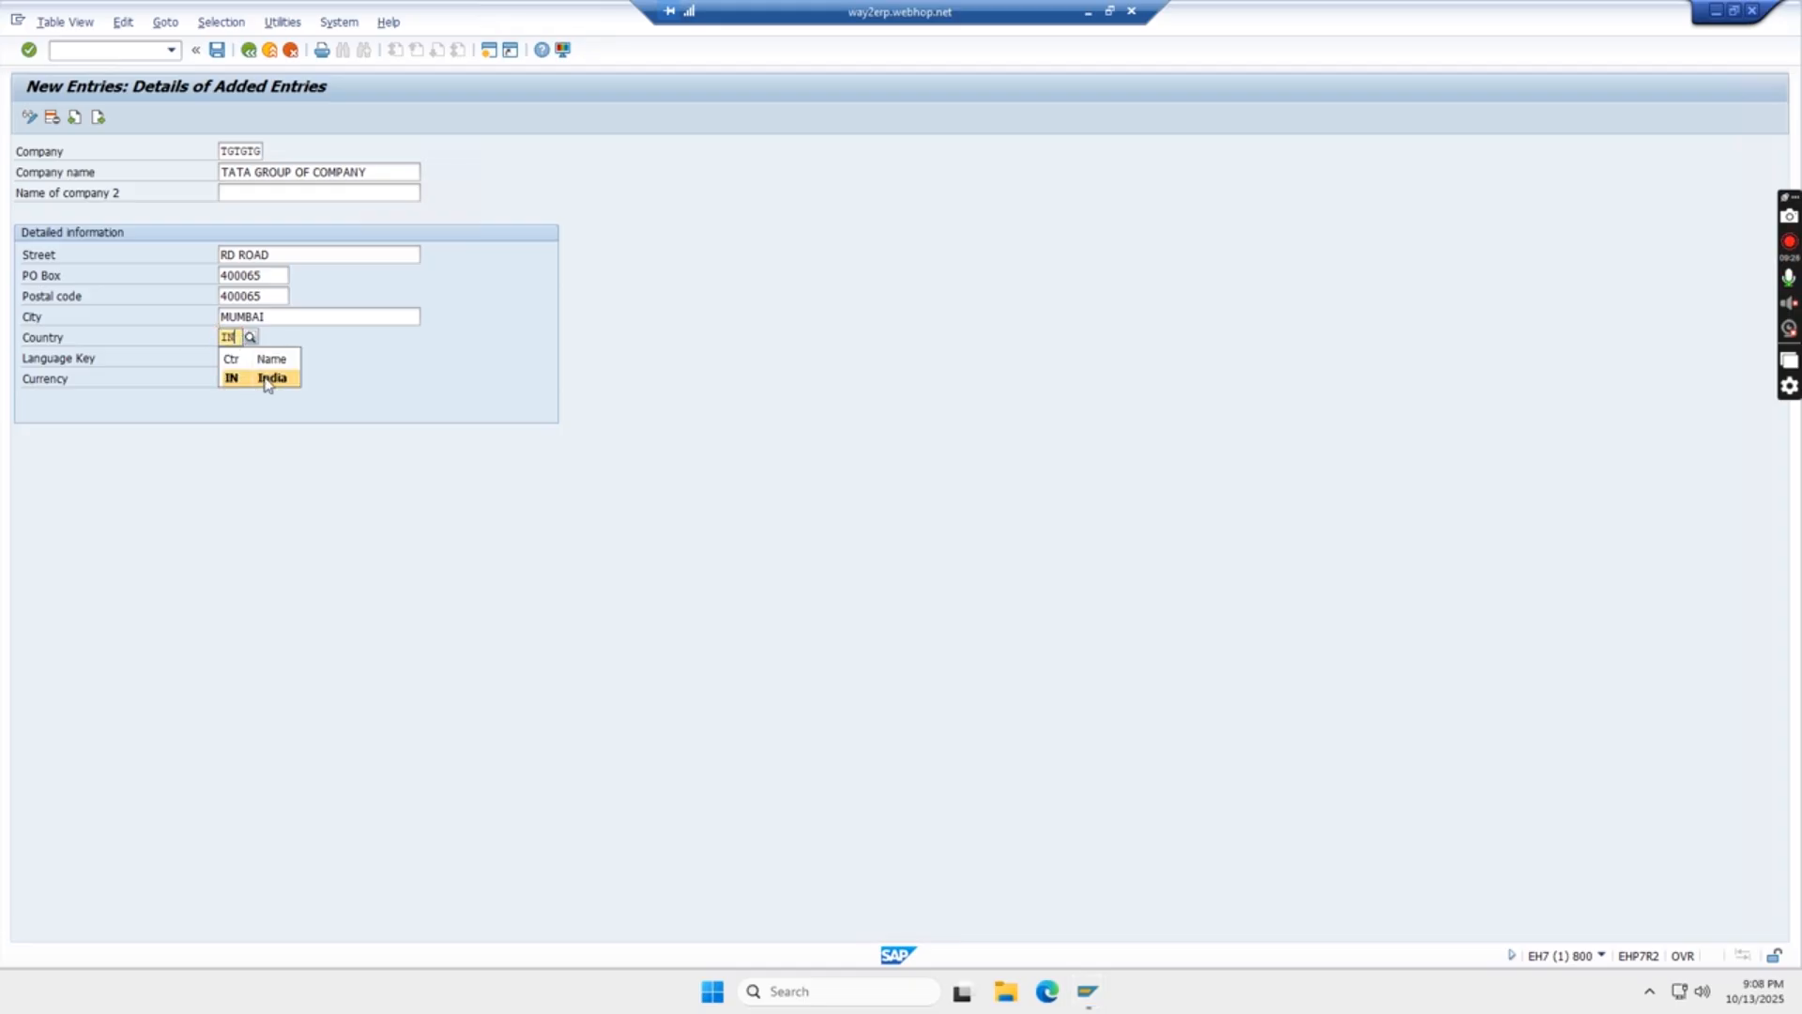
pyautogui.click(269, 379)
pyautogui.click(228, 357)
pyautogui.write('EN')
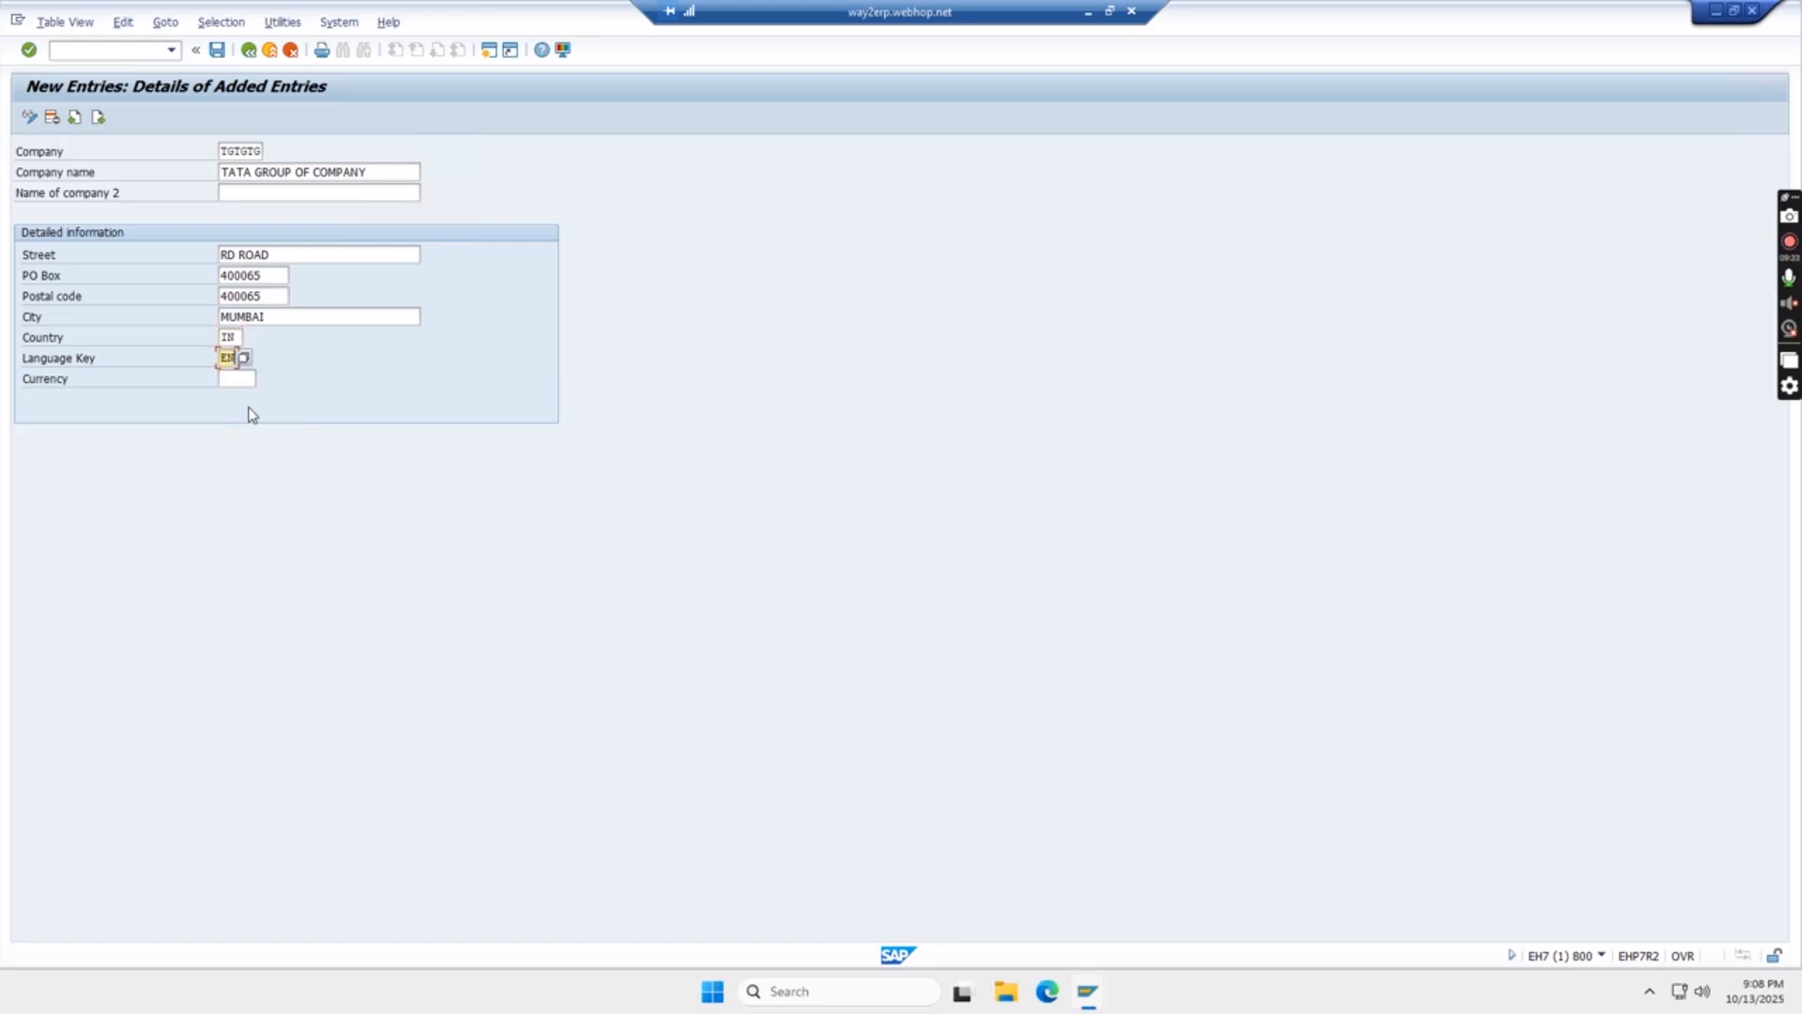
# - Set the company's currency to INR (Indian Rupee) and have the completed entry checked
pyautogui.click(238, 379)
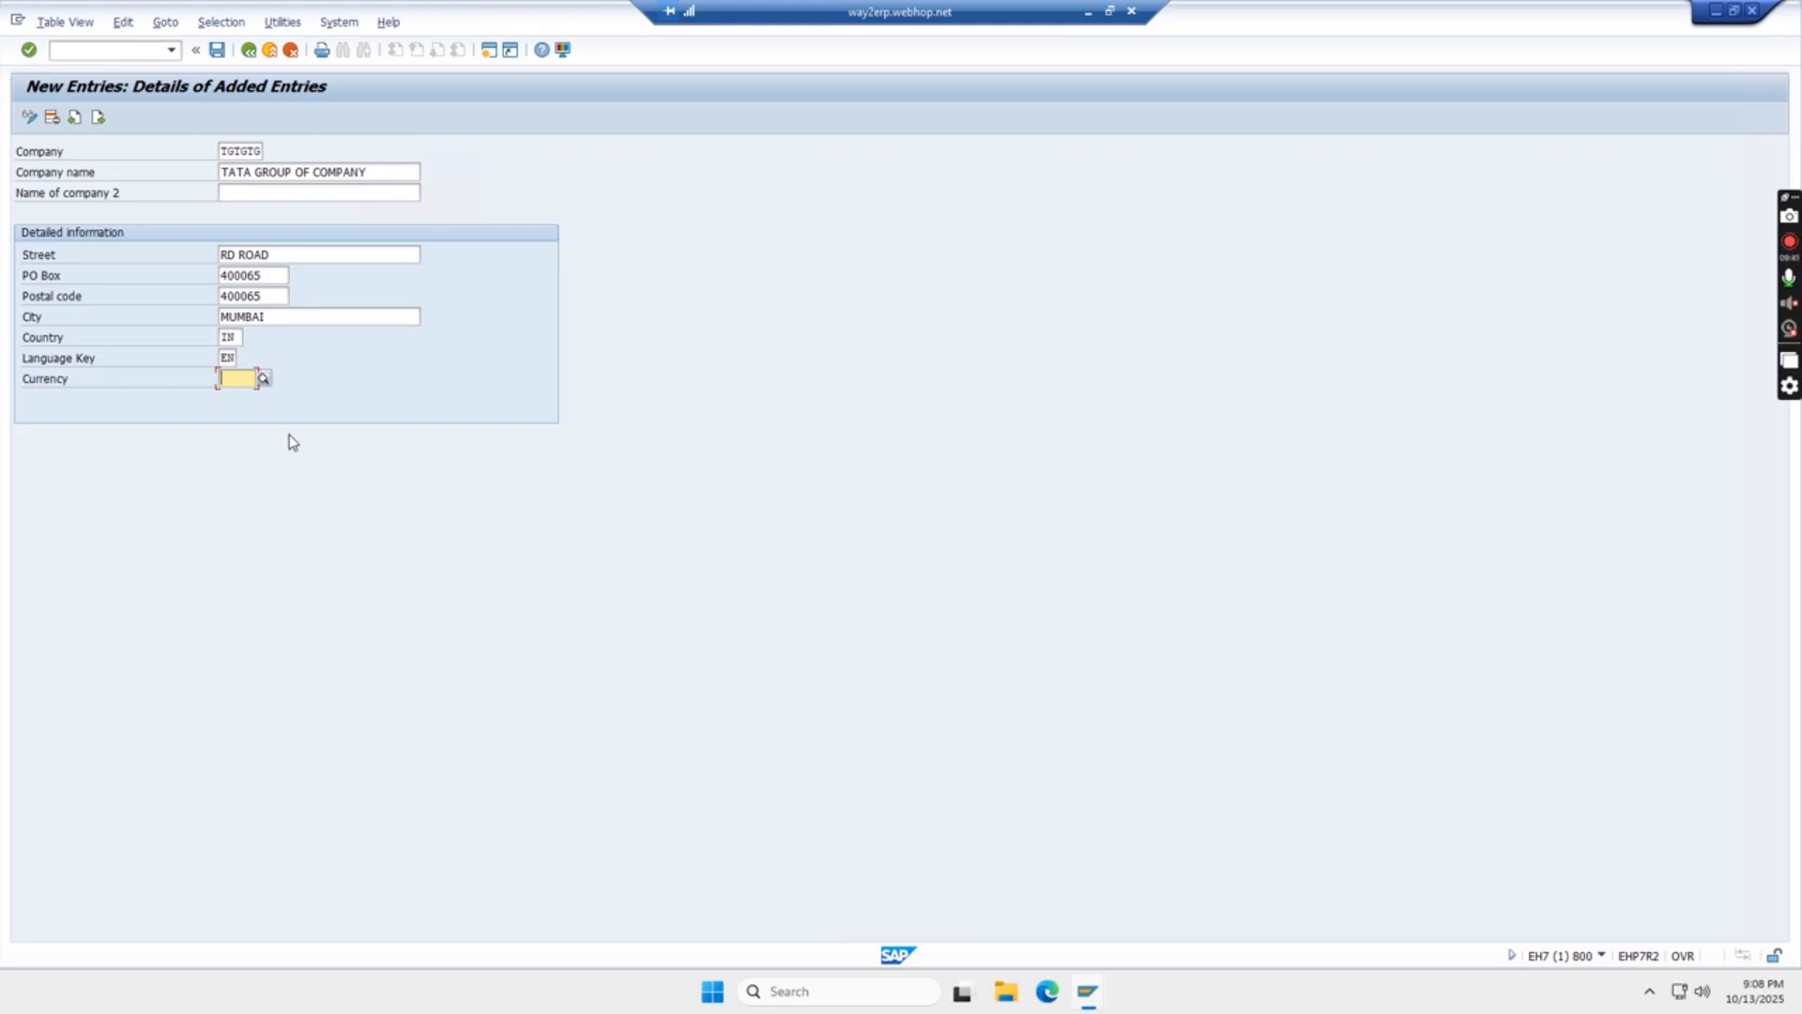
pyautogui.write('INR')
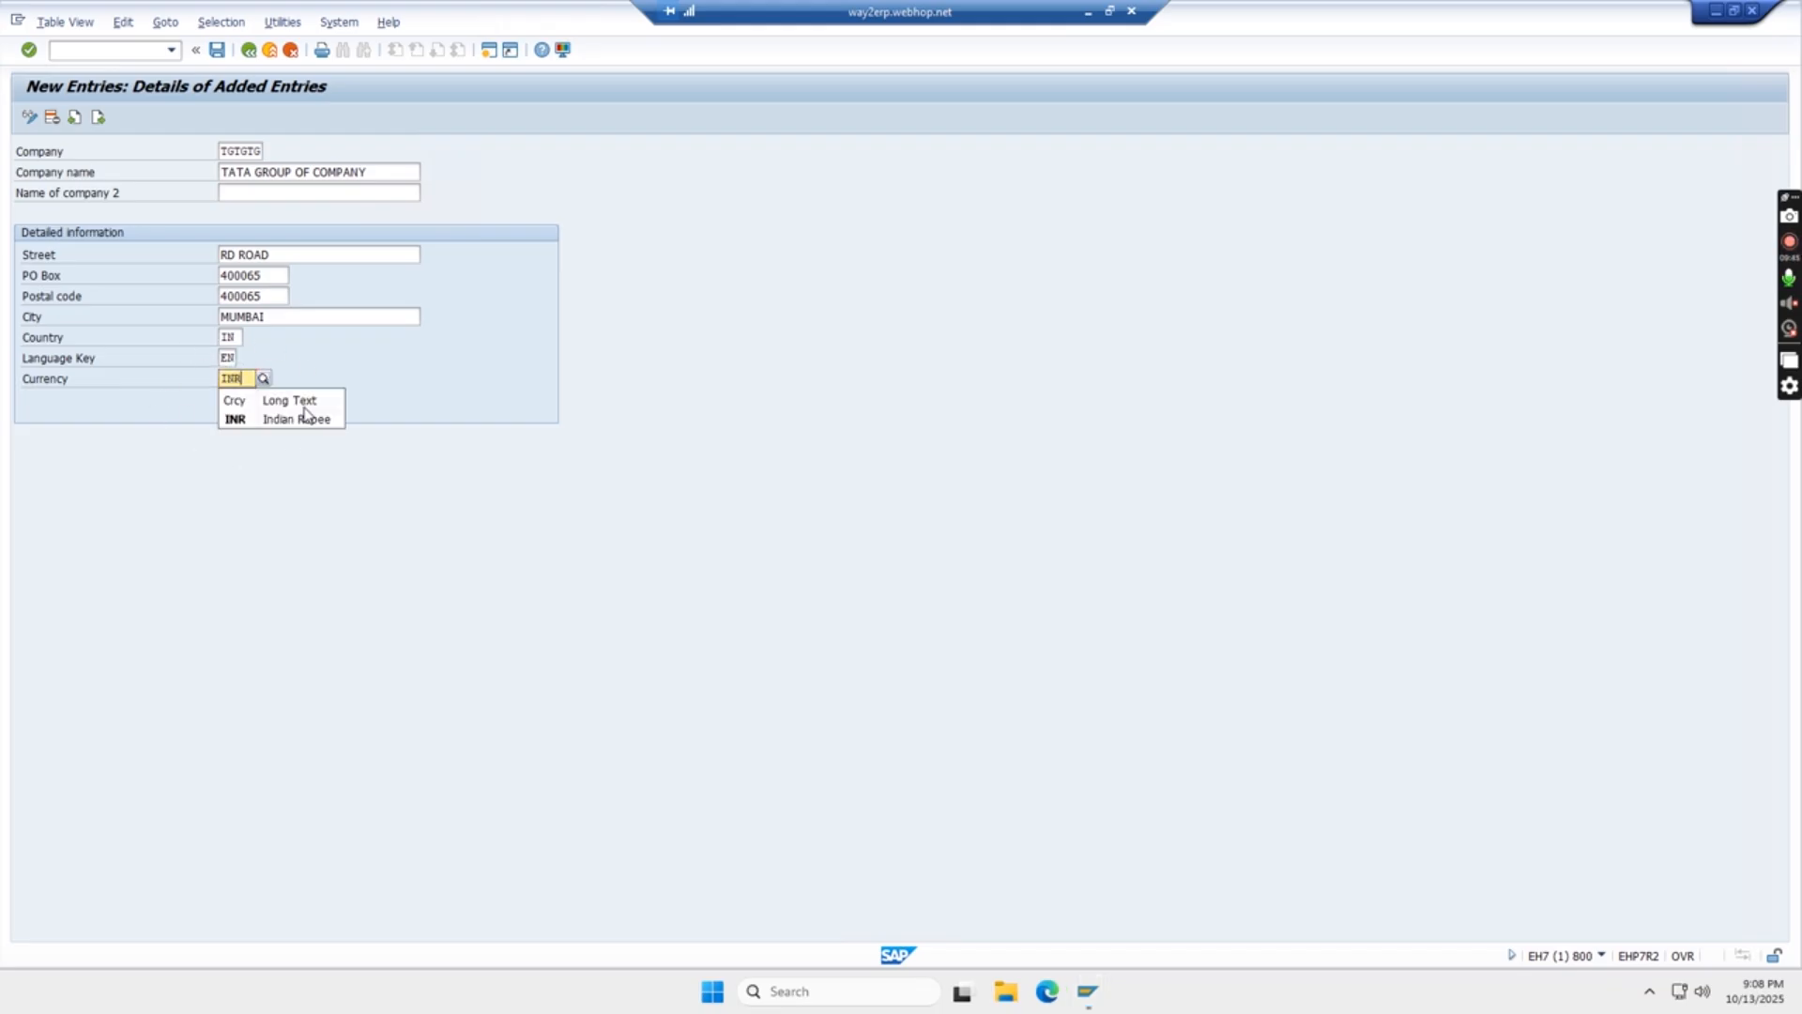
pyautogui.click(290, 423)
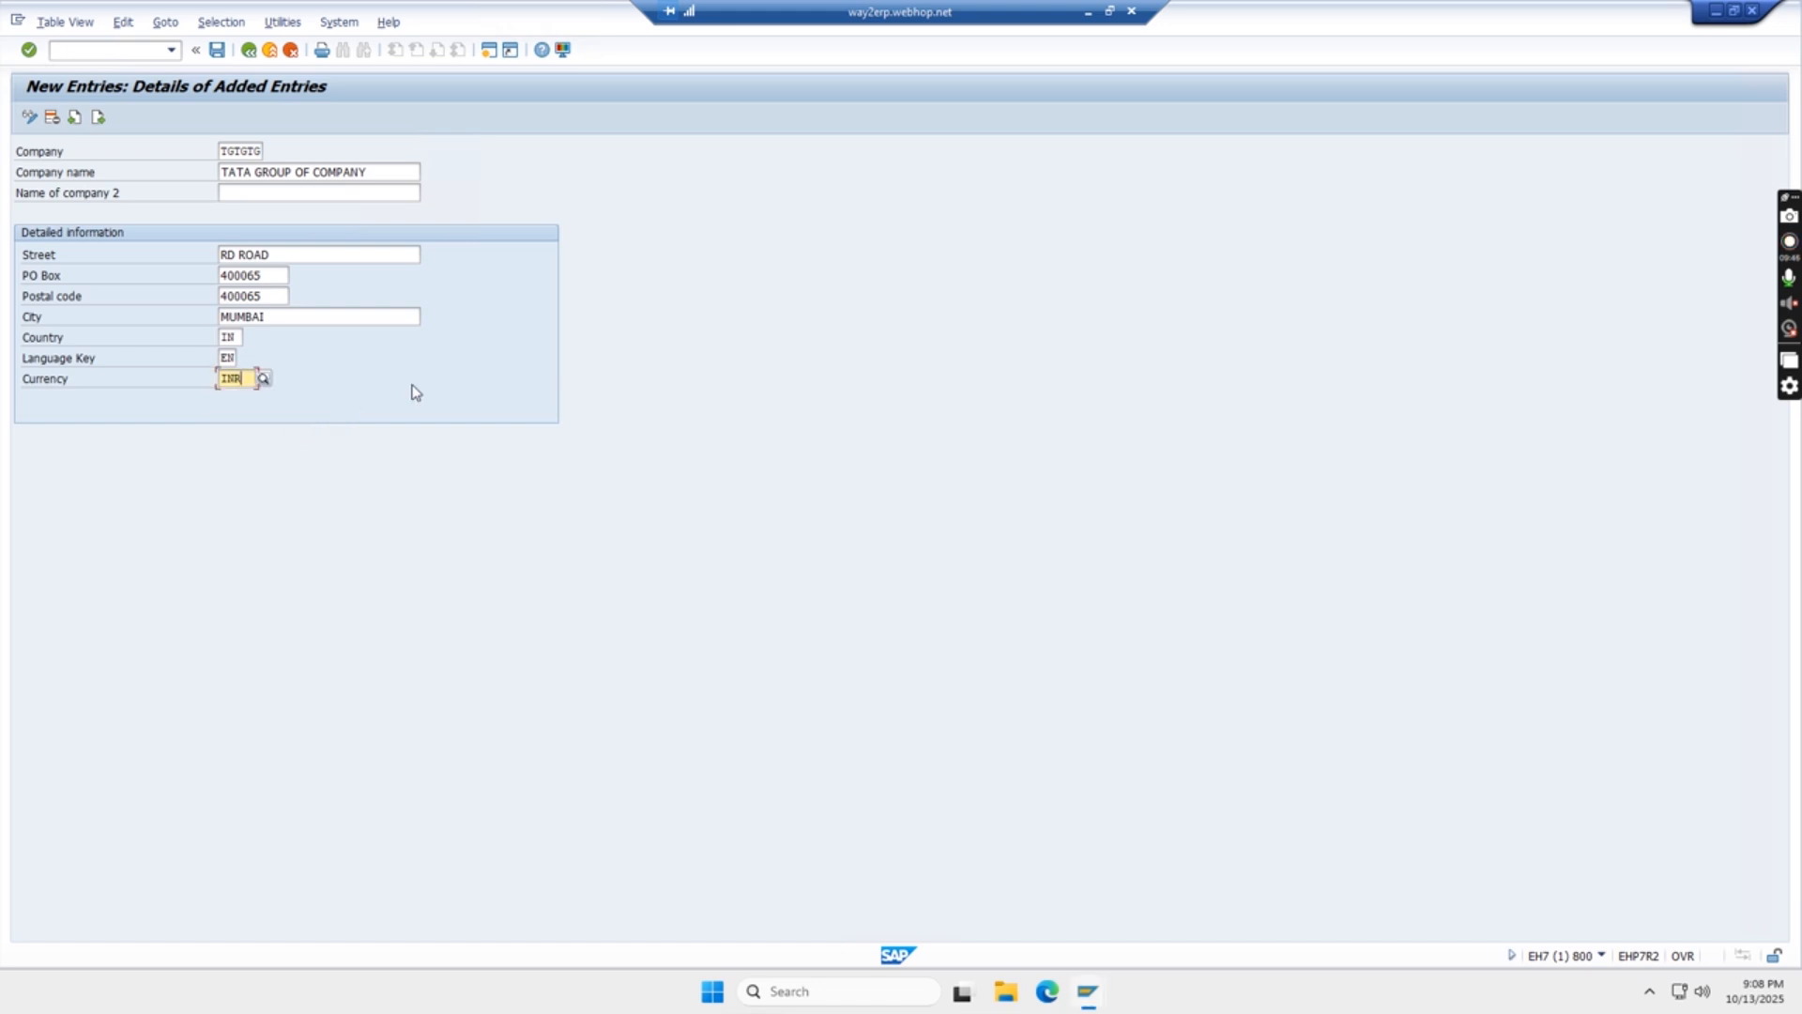
pyautogui.press('Return')
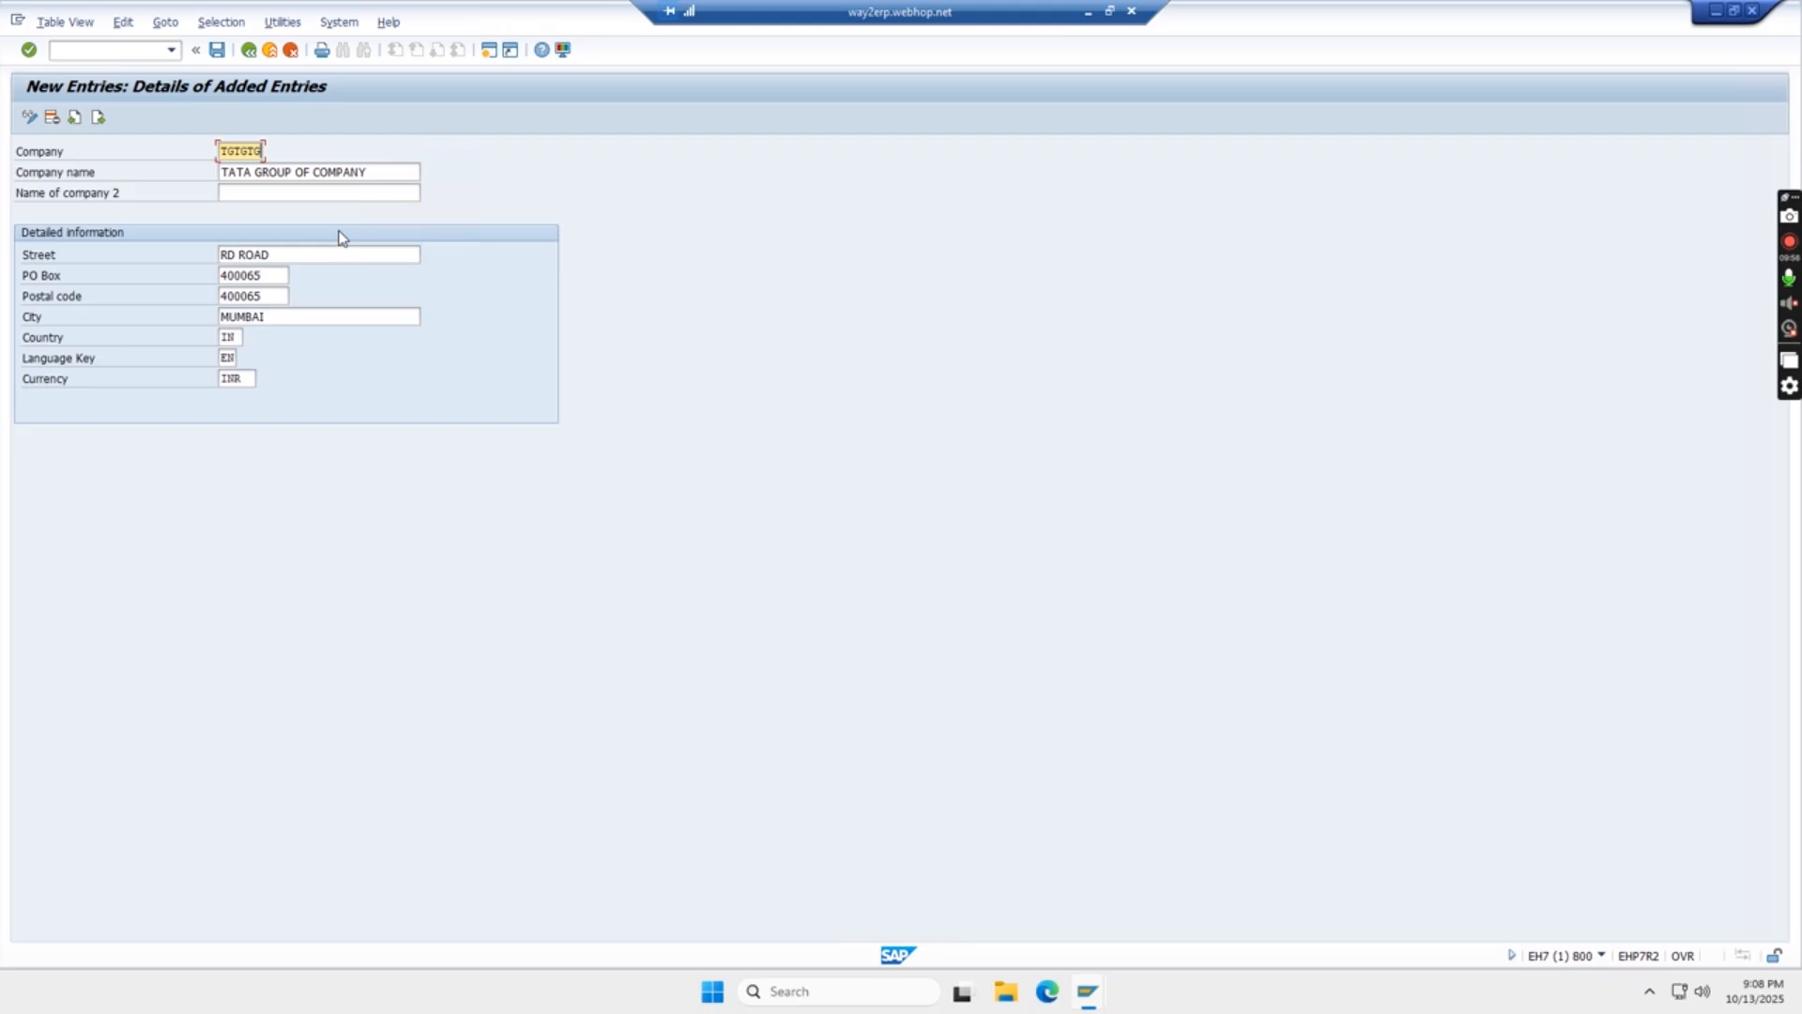
# - Try replacing the company ID TGTGTG with a previously used ID and have the entry checked
pyautogui.press('BackSpace')
pyautogui.press('BackSpace')
pyautogui.press('BackSpace')
pyautogui.press('BackSpace')
pyautogui.press('BackSpace')
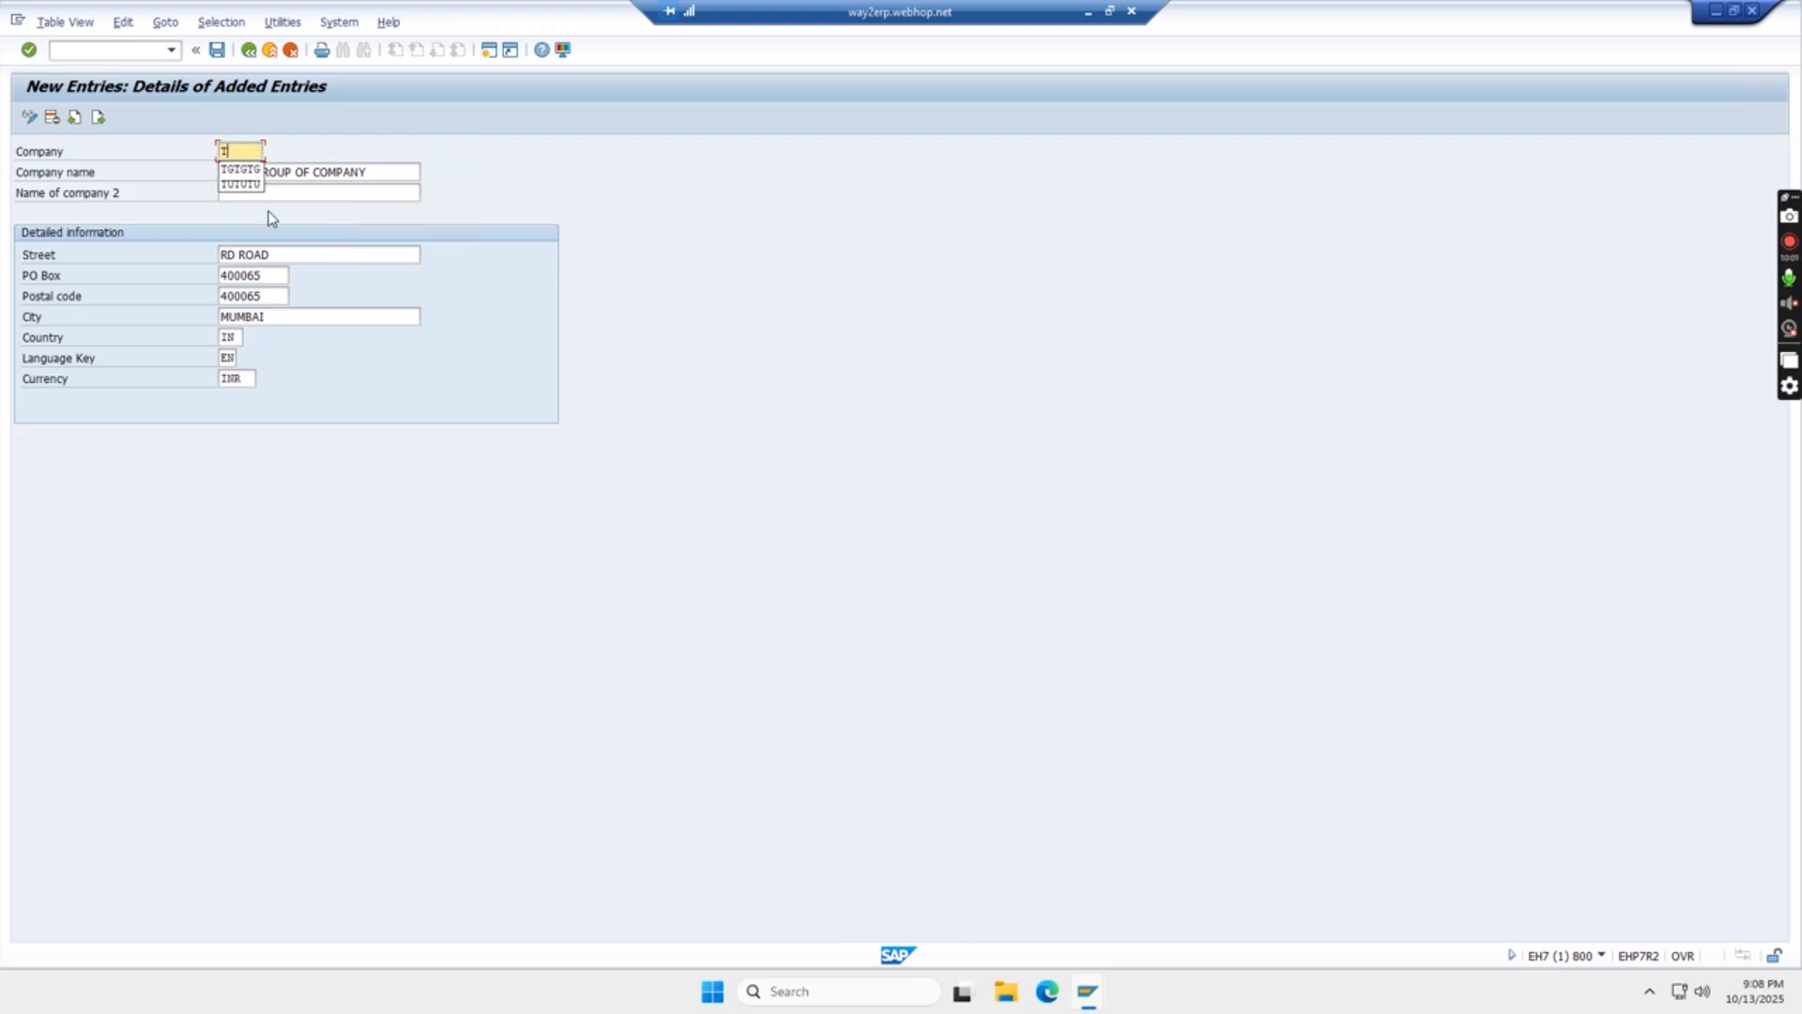
pyautogui.click(242, 185)
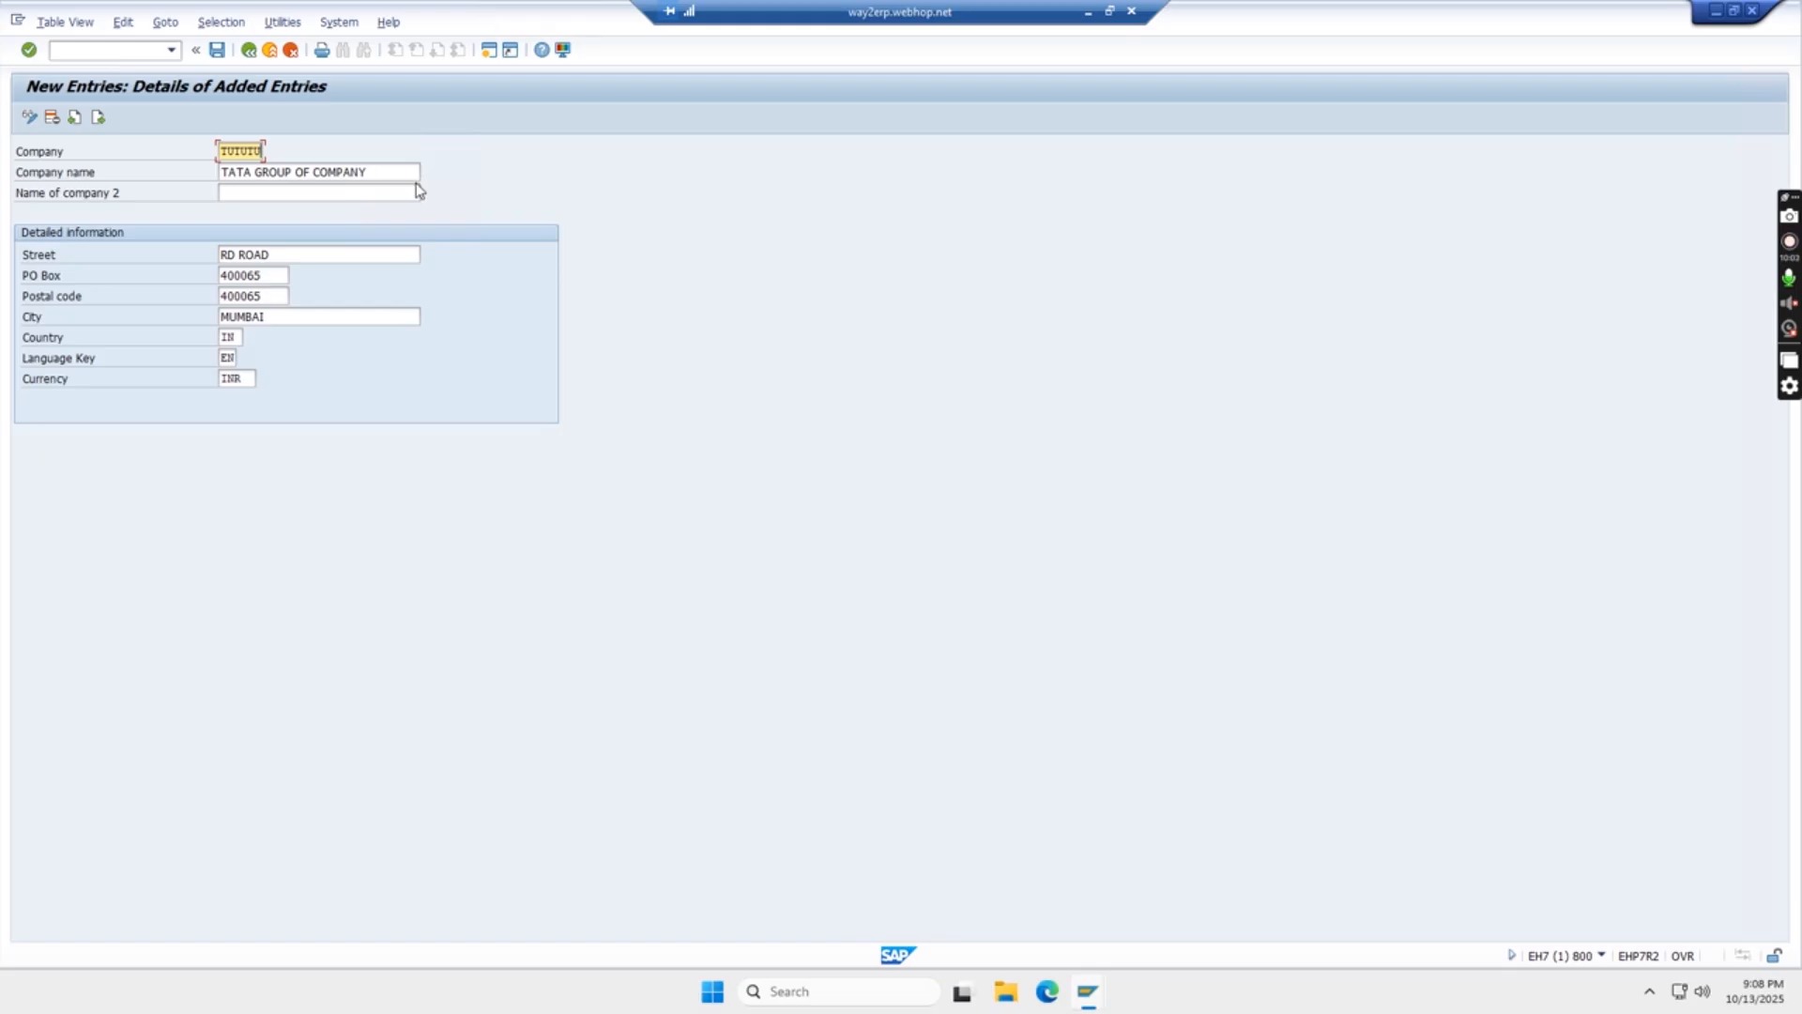
pyautogui.press('Return')
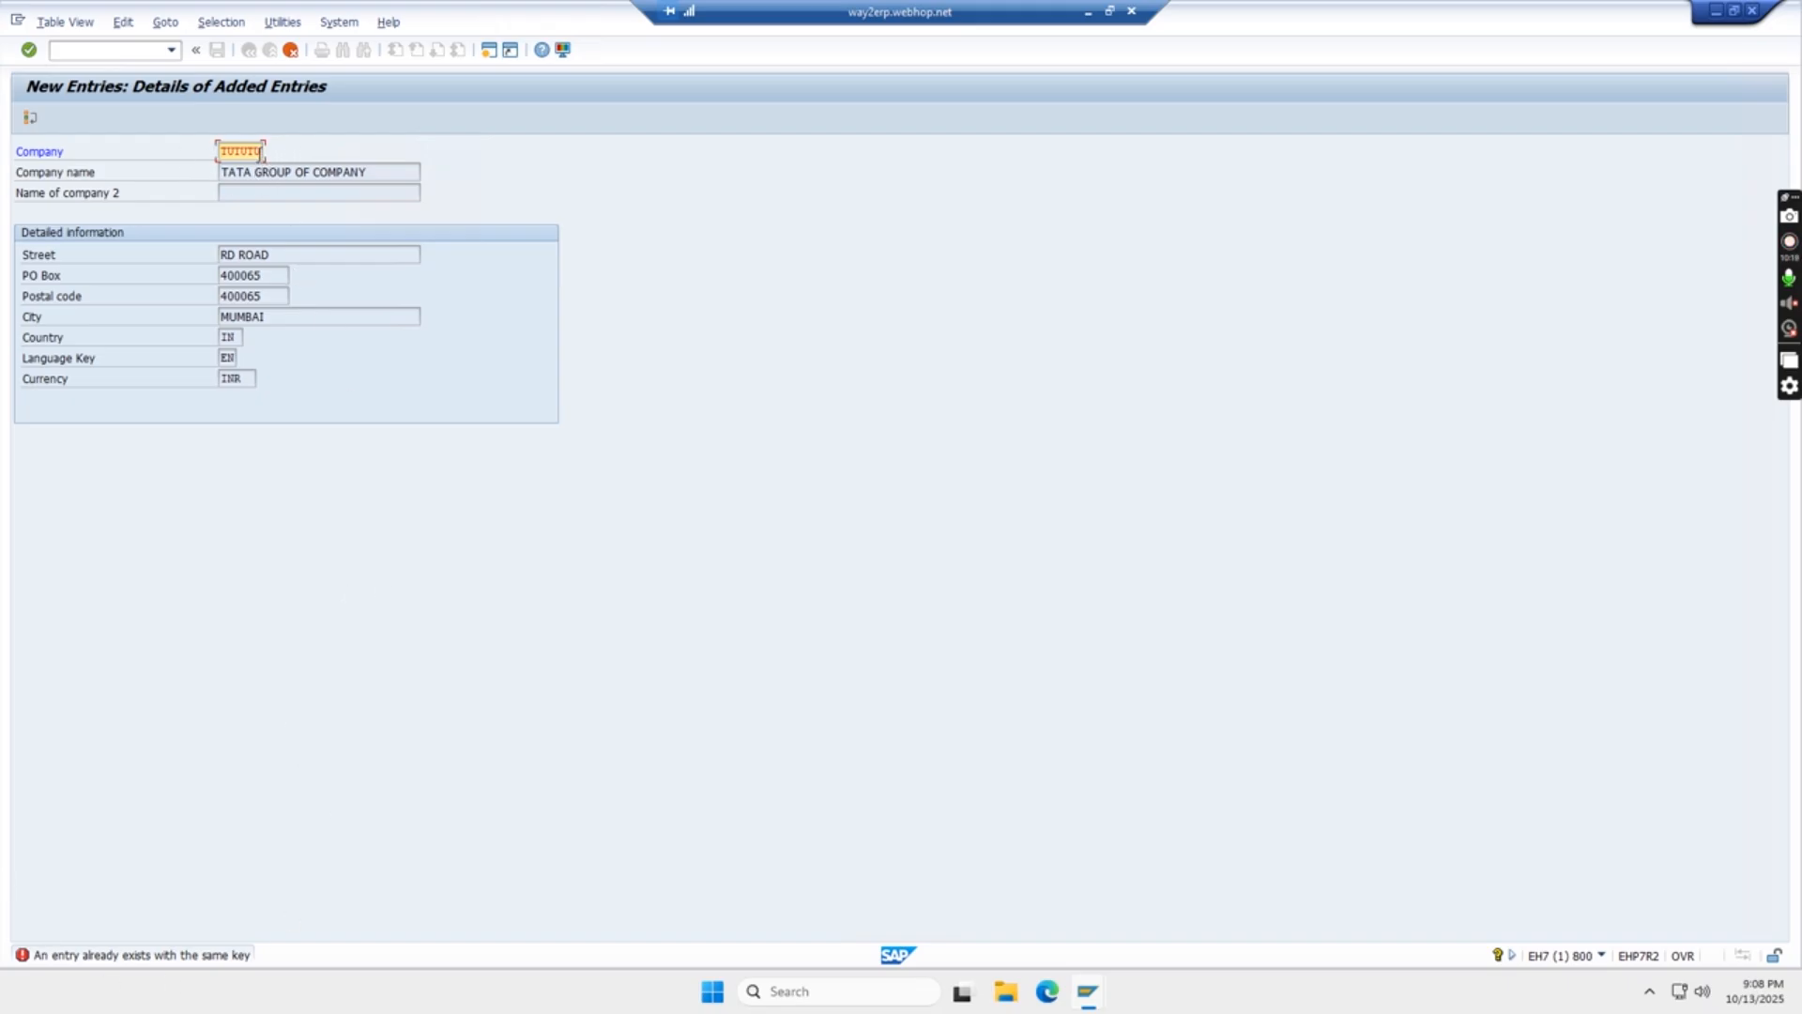
# - Set the company ID back to TGTGTG and have the entry checked again
pyautogui.press('BackSpace')
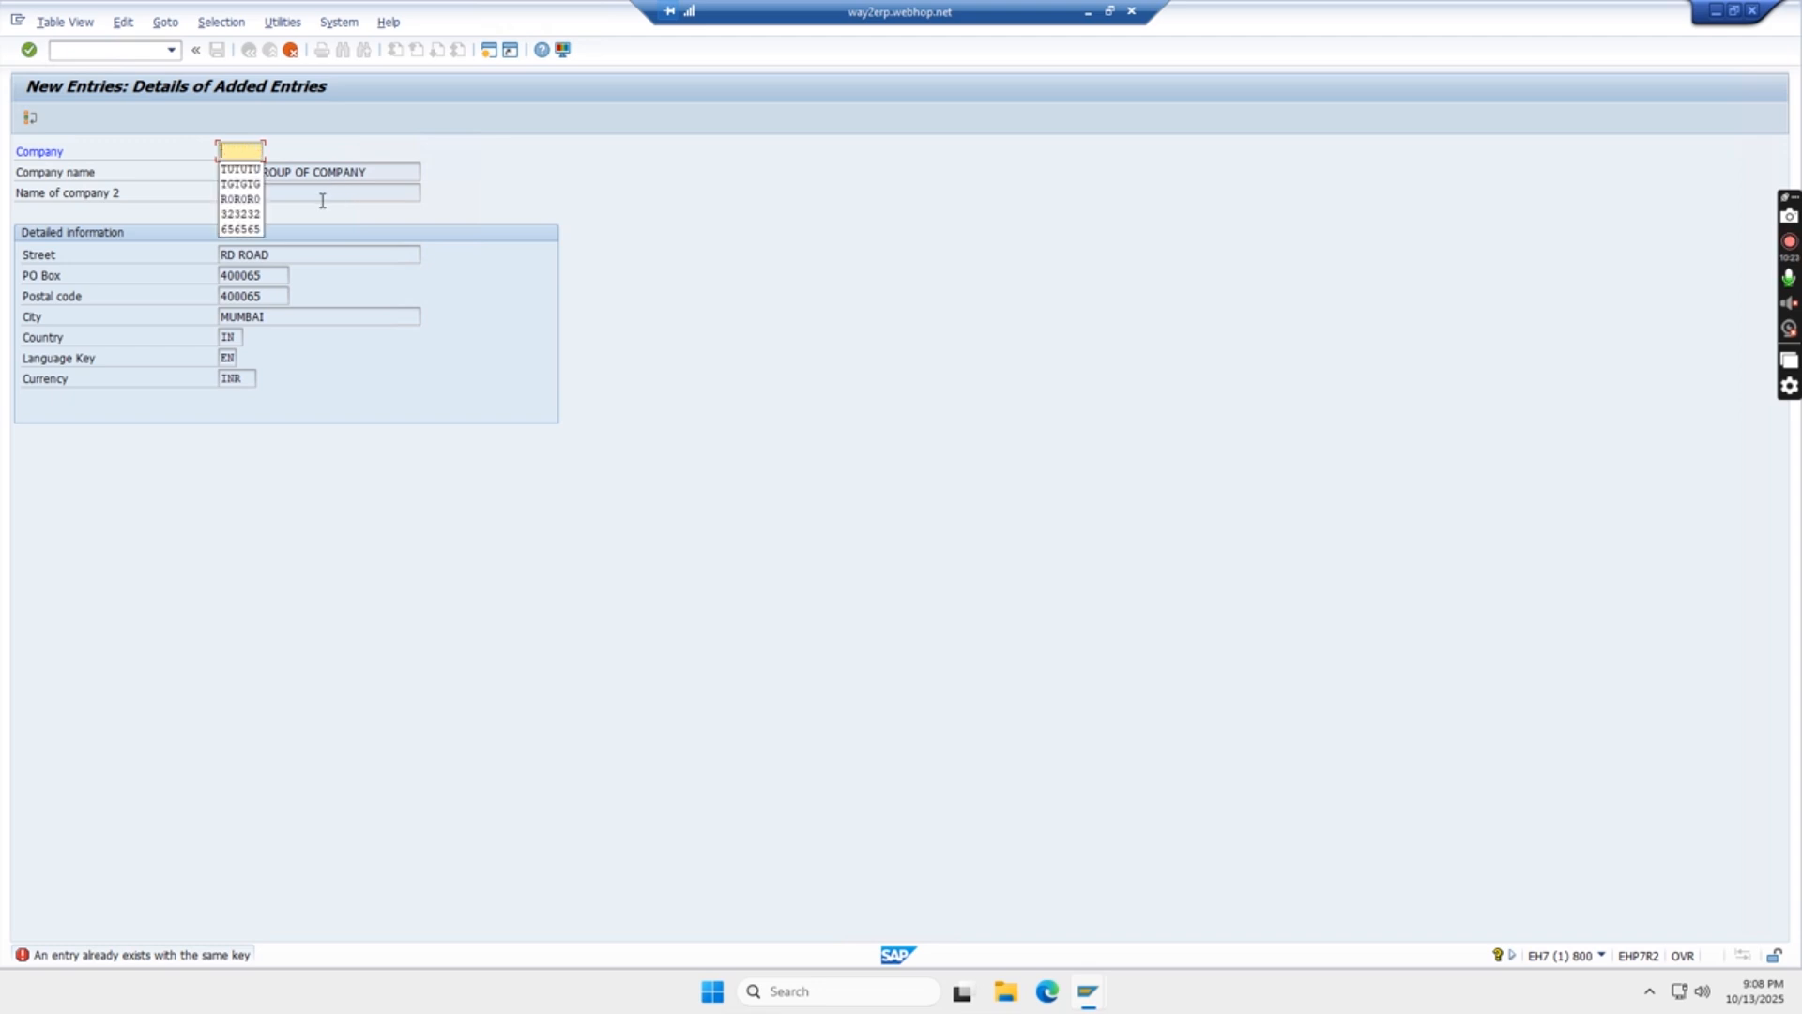
pyautogui.click(242, 185)
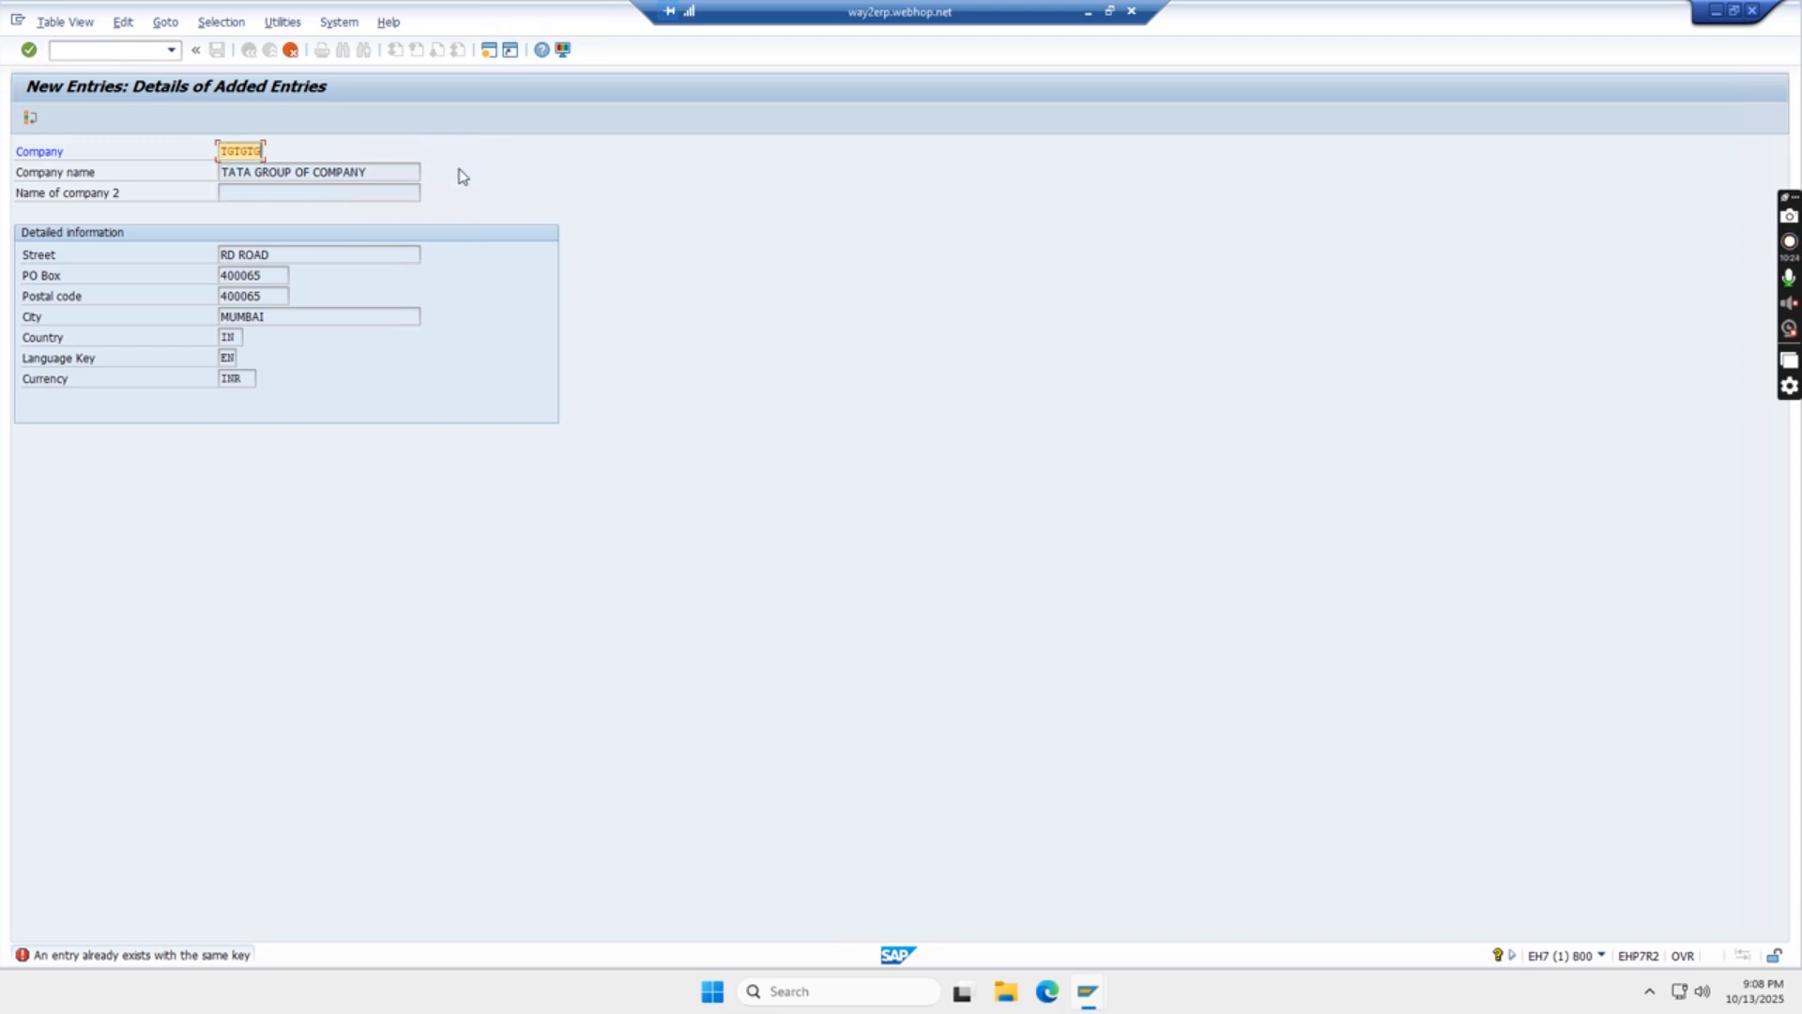
pyautogui.press('Return')
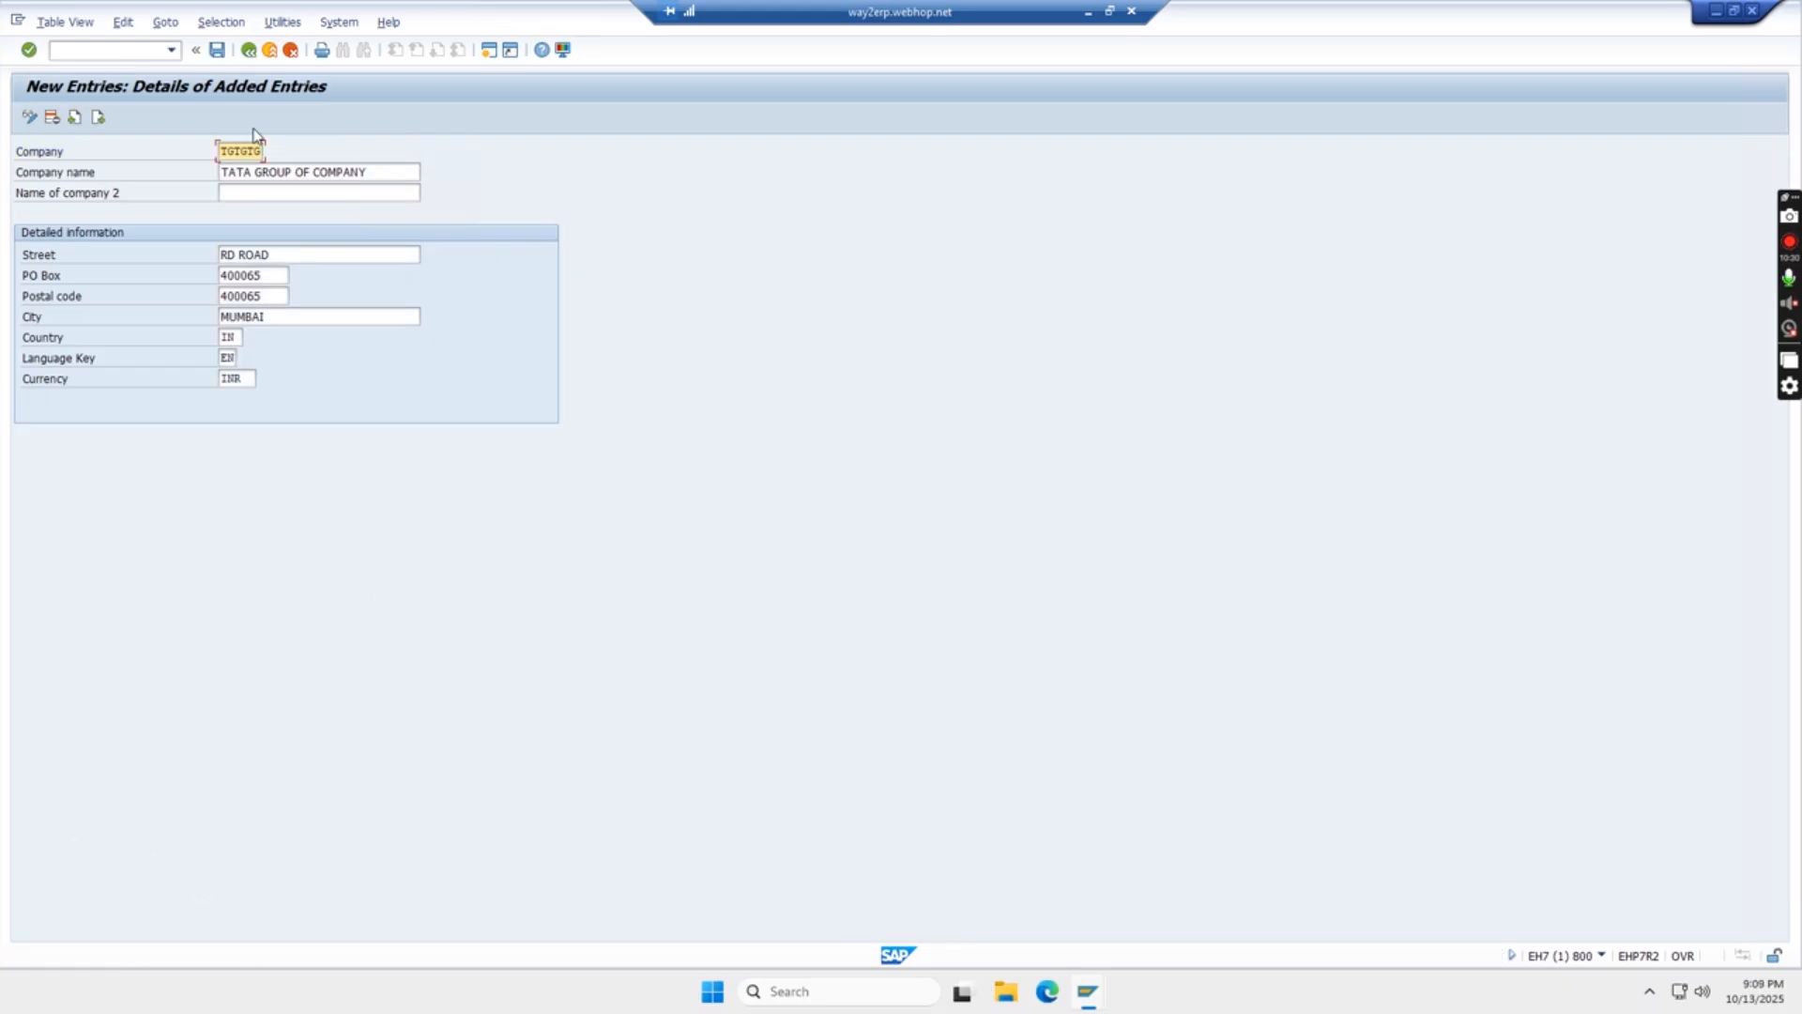
# - Save the new company in a newly created customizing request with the short description DEFINE COMPANY
pyautogui.click(219, 52)
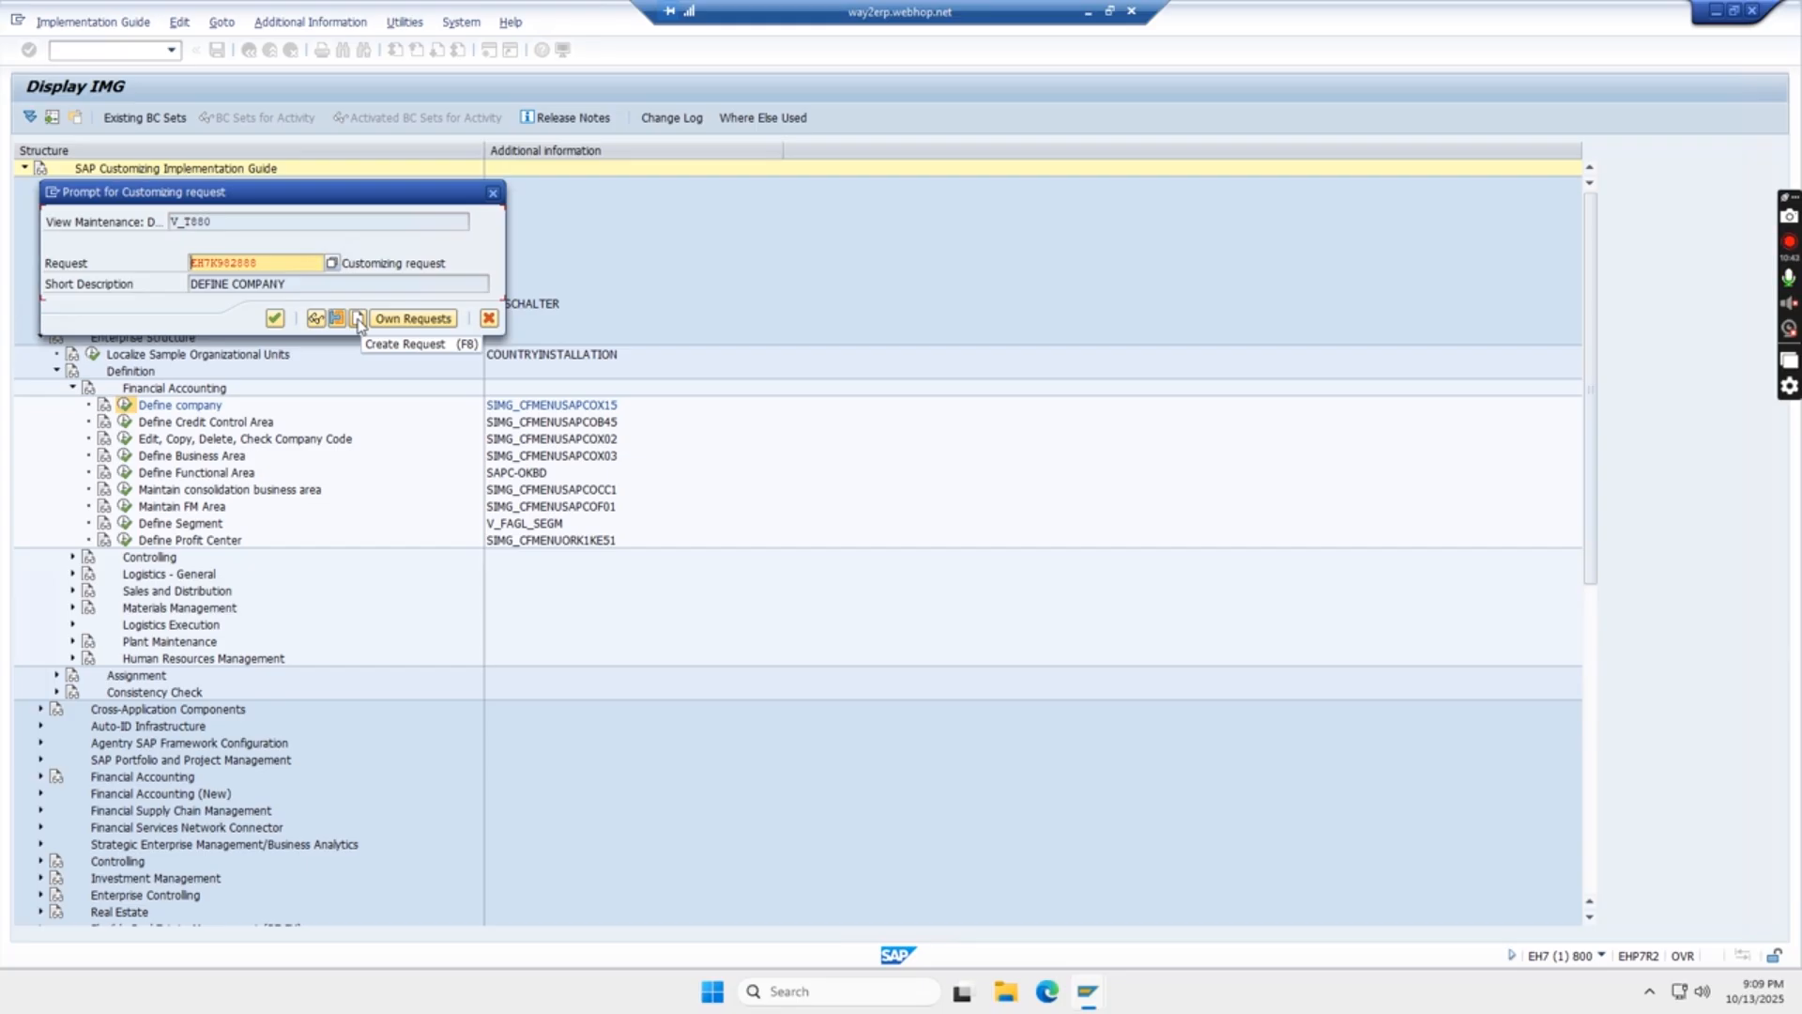
pyautogui.click(357, 319)
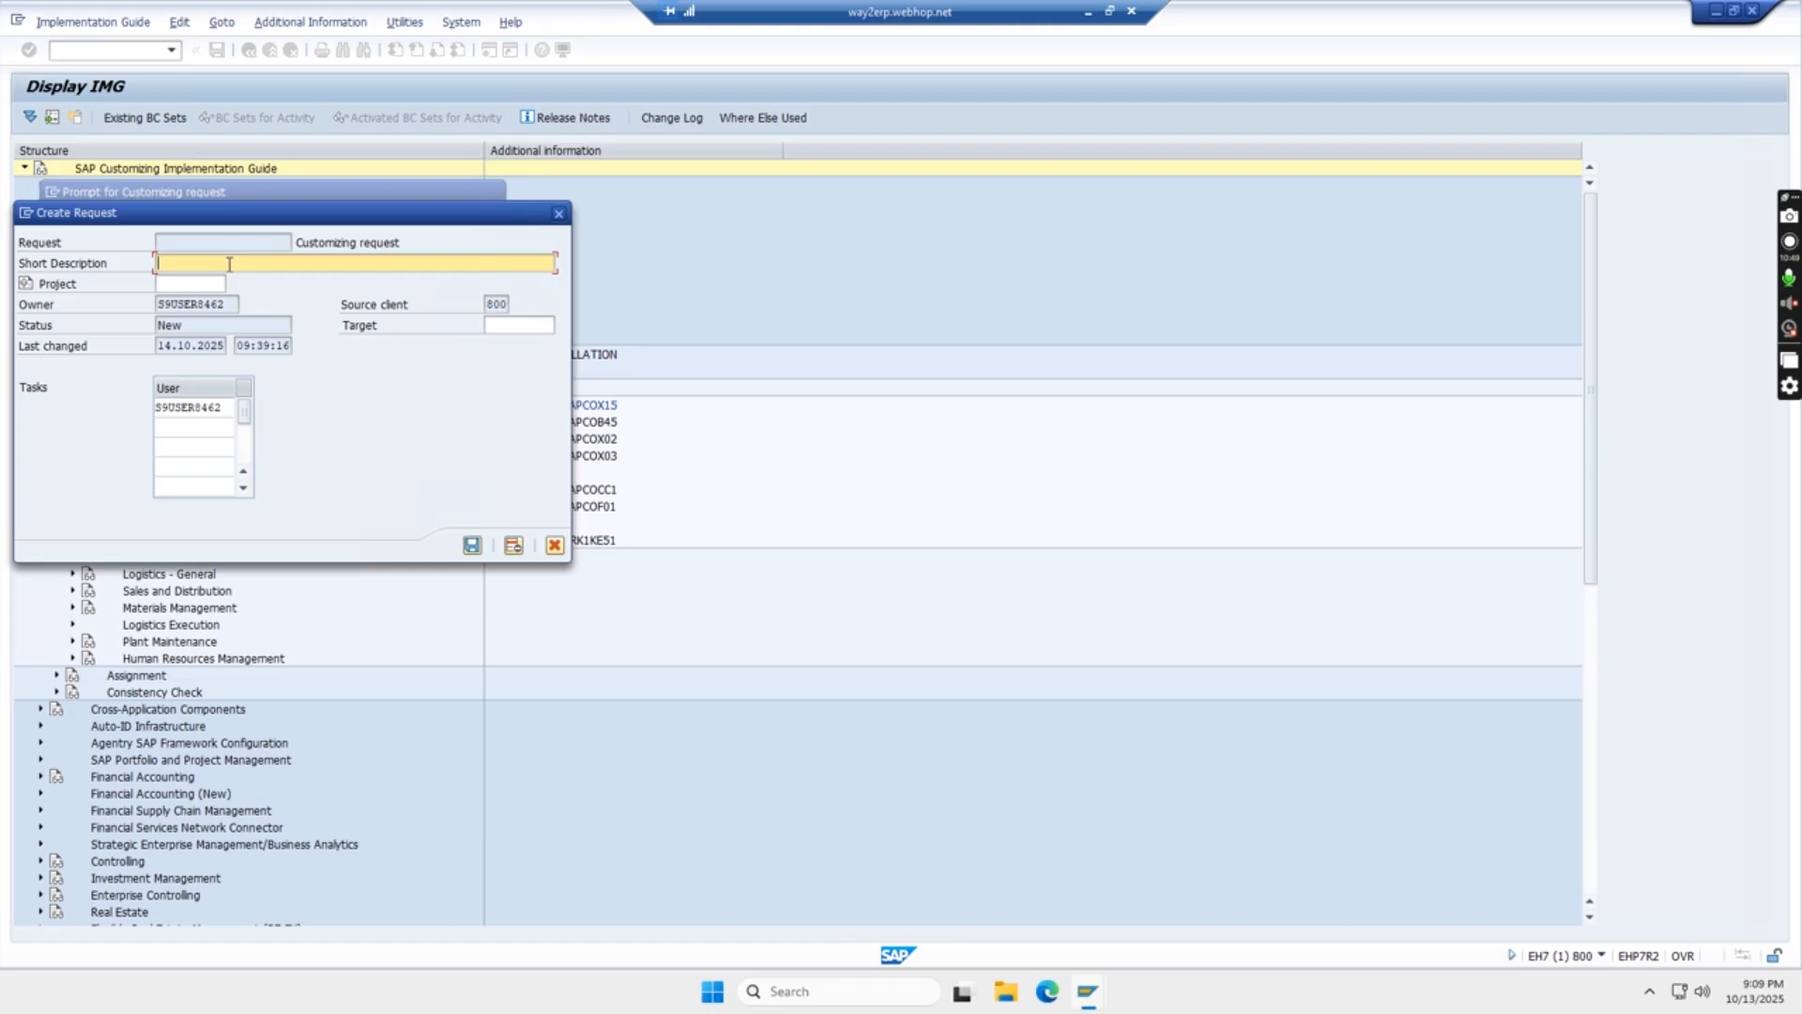
pyautogui.write('DEFINE COMPANY')
pyautogui.click(472, 545)
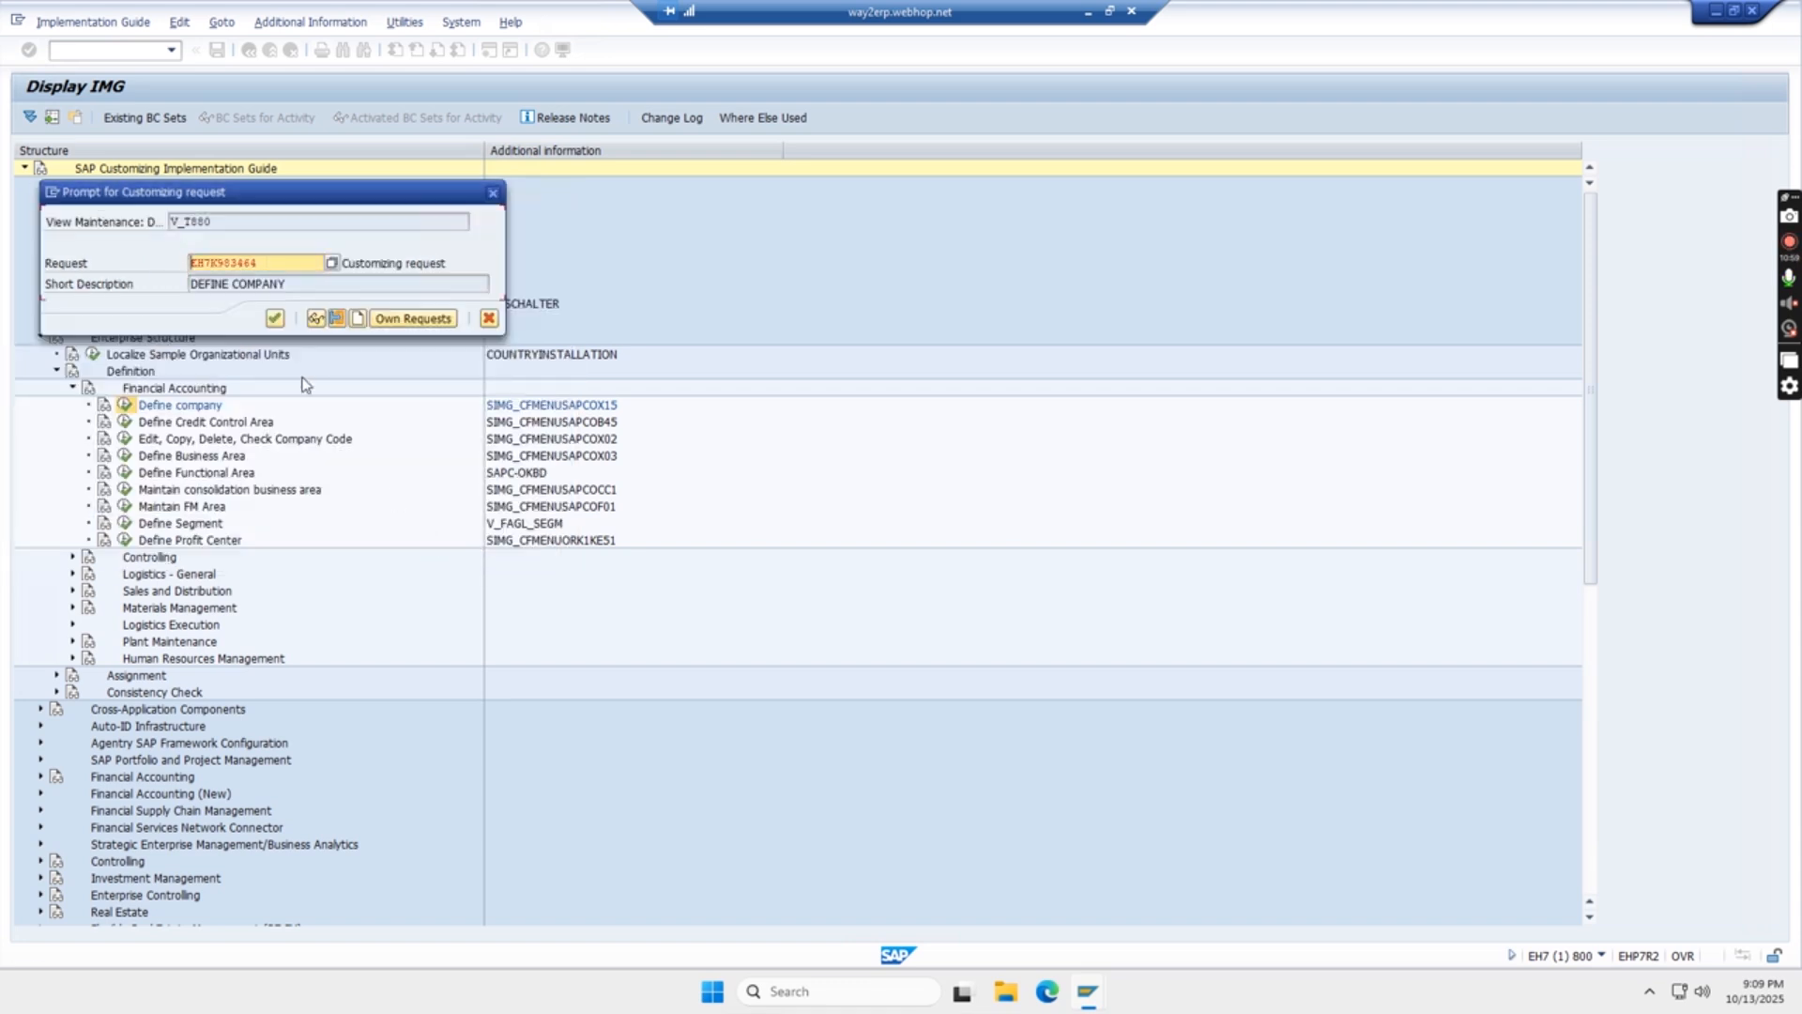
pyautogui.click(275, 319)
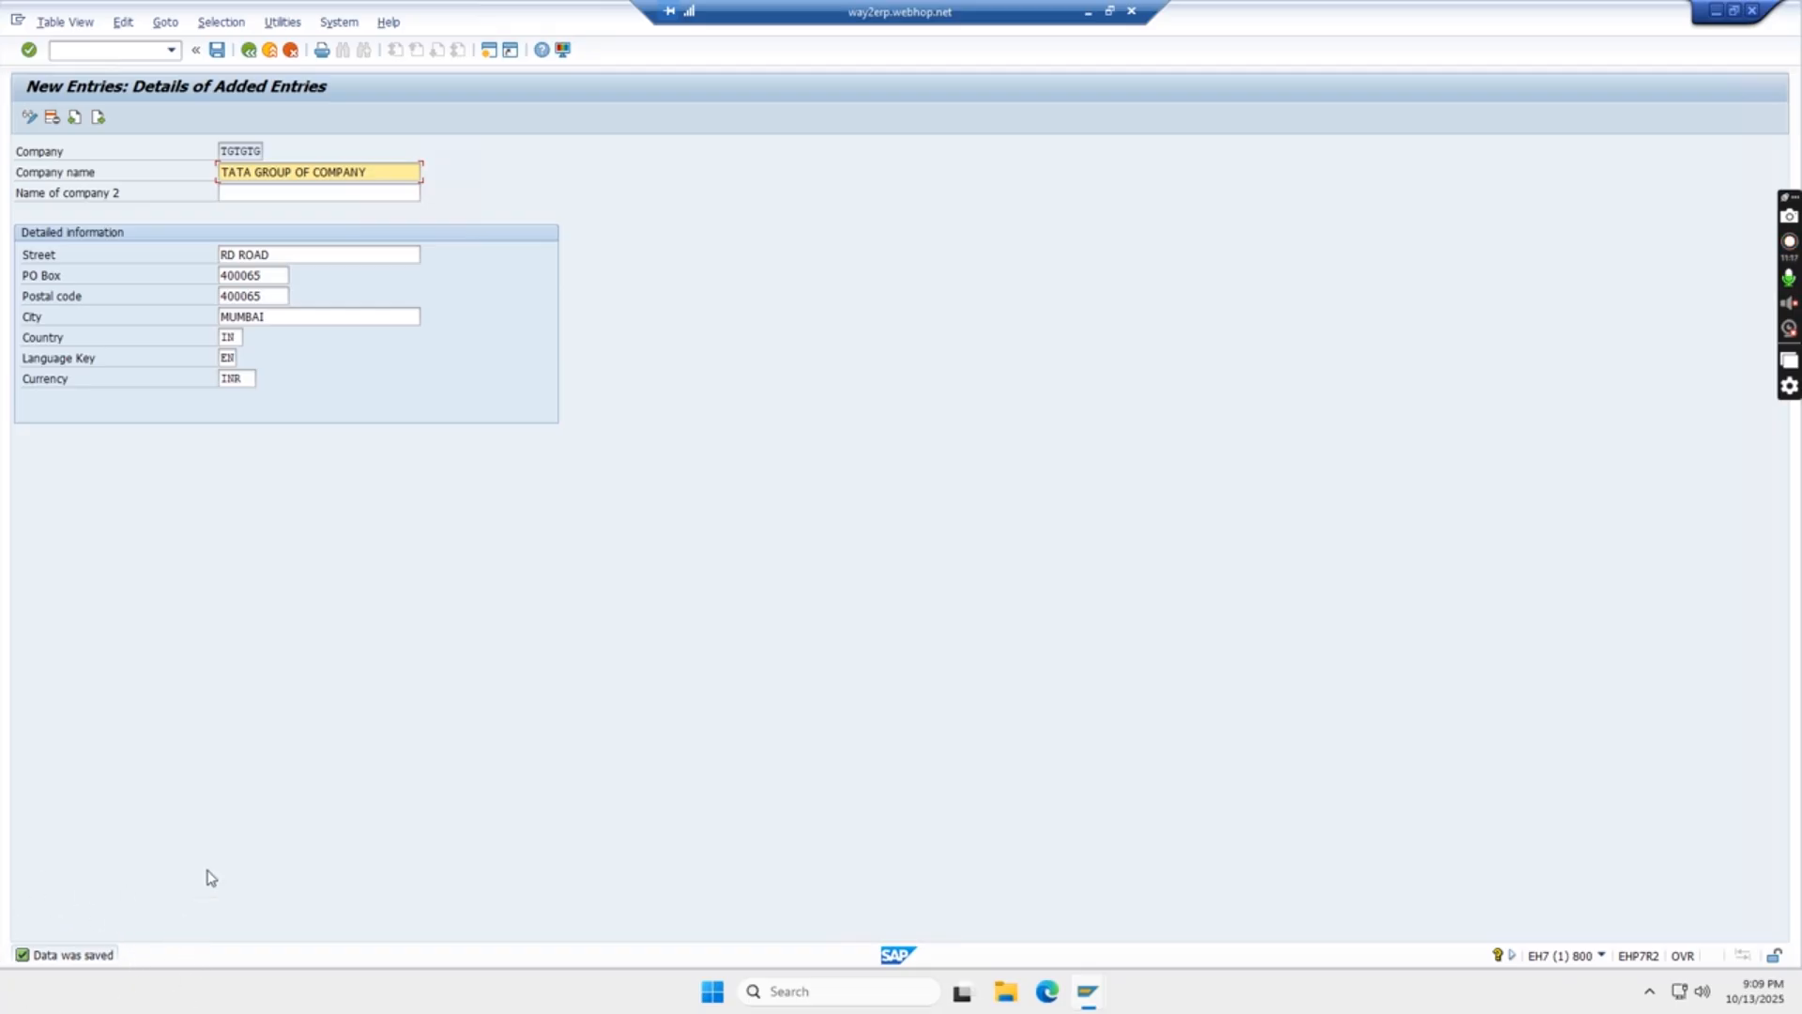
# - Return to the implementation guide and try to reopen Define company, declining to display the locked data
pyautogui.click(248, 51)
pyautogui.click(248, 50)
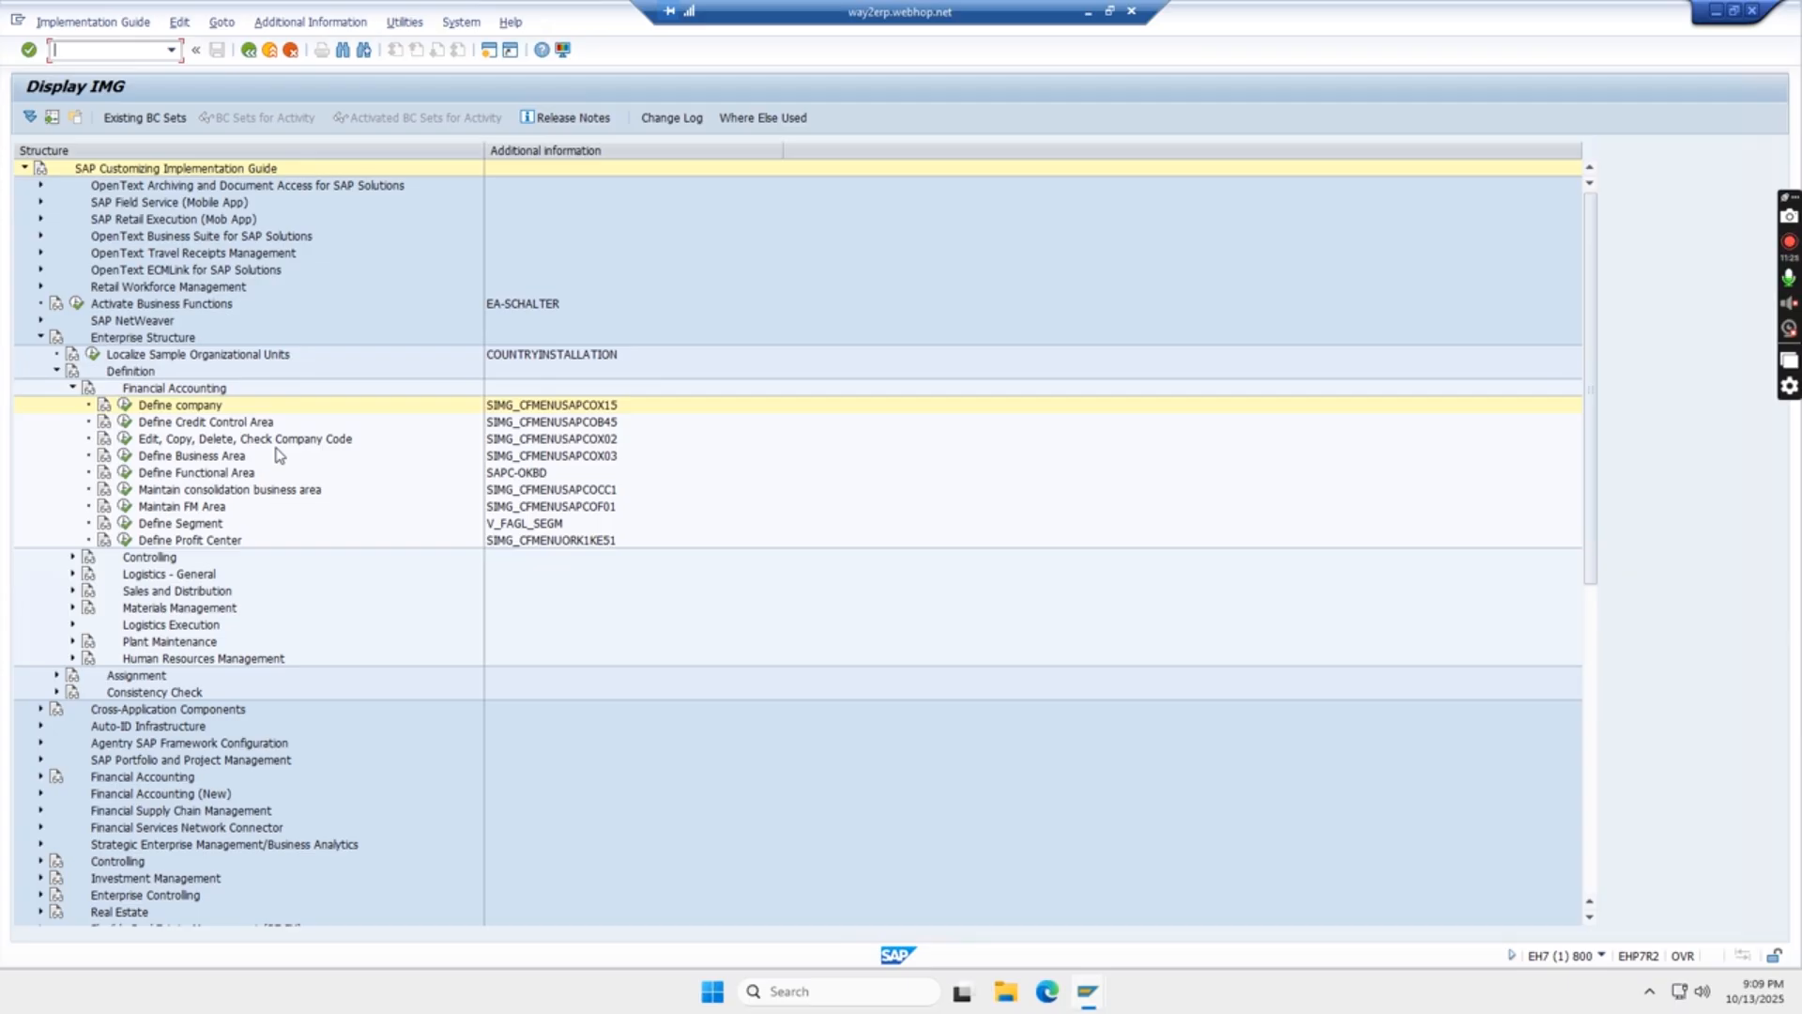
pyautogui.click(125, 405)
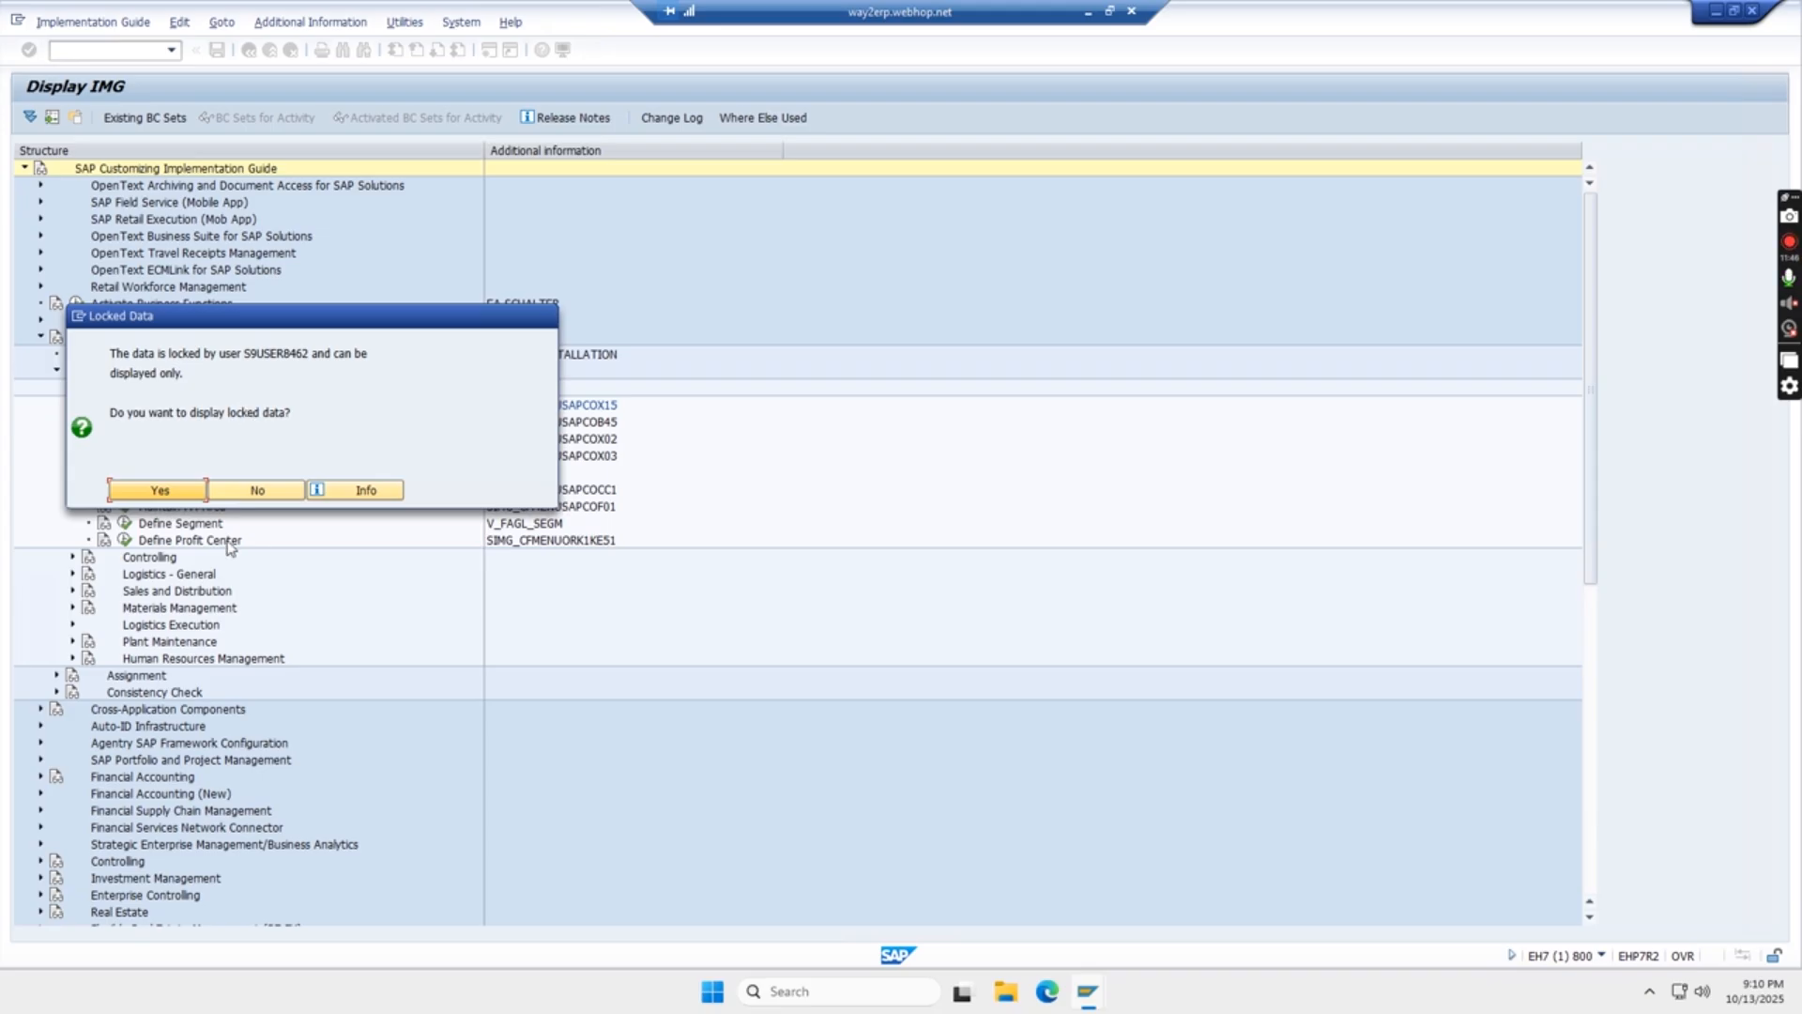
pyautogui.click(257, 491)
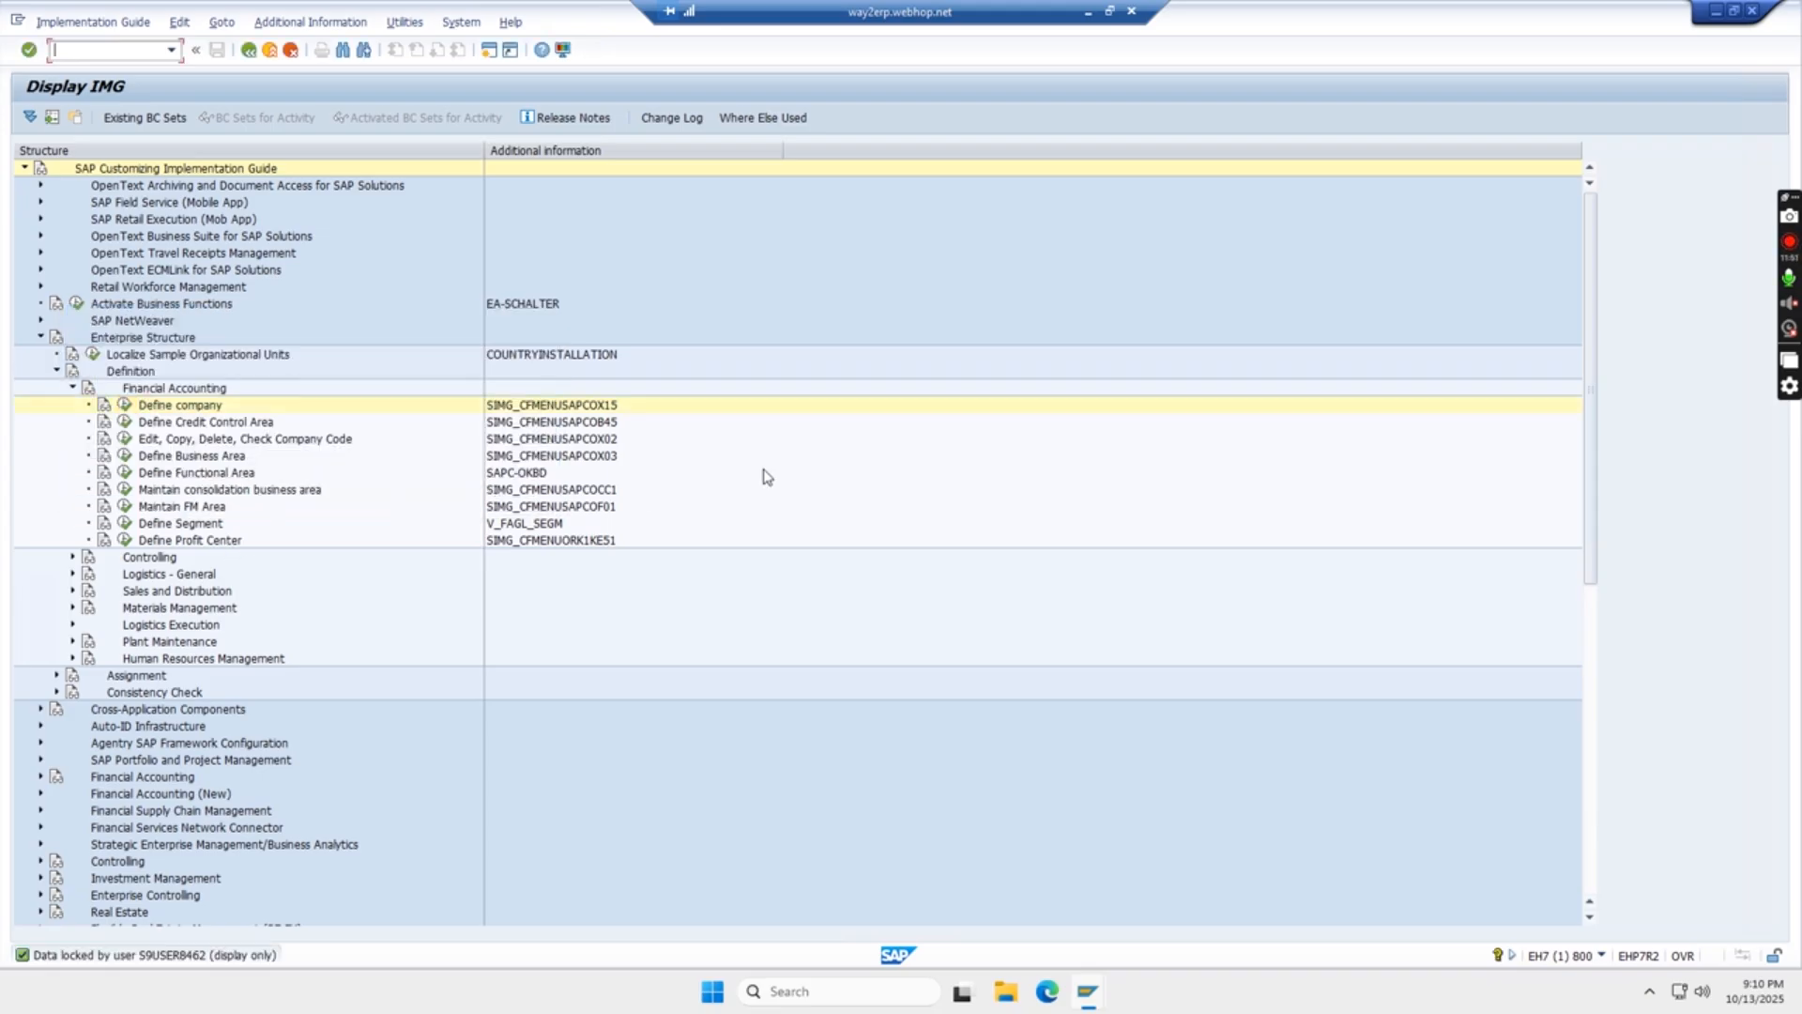
# - Open transaction SM12 in a new session and list the client 800 lock entries for all users by clearing the user name
pyautogui.hotkey('ctrl', 'n')
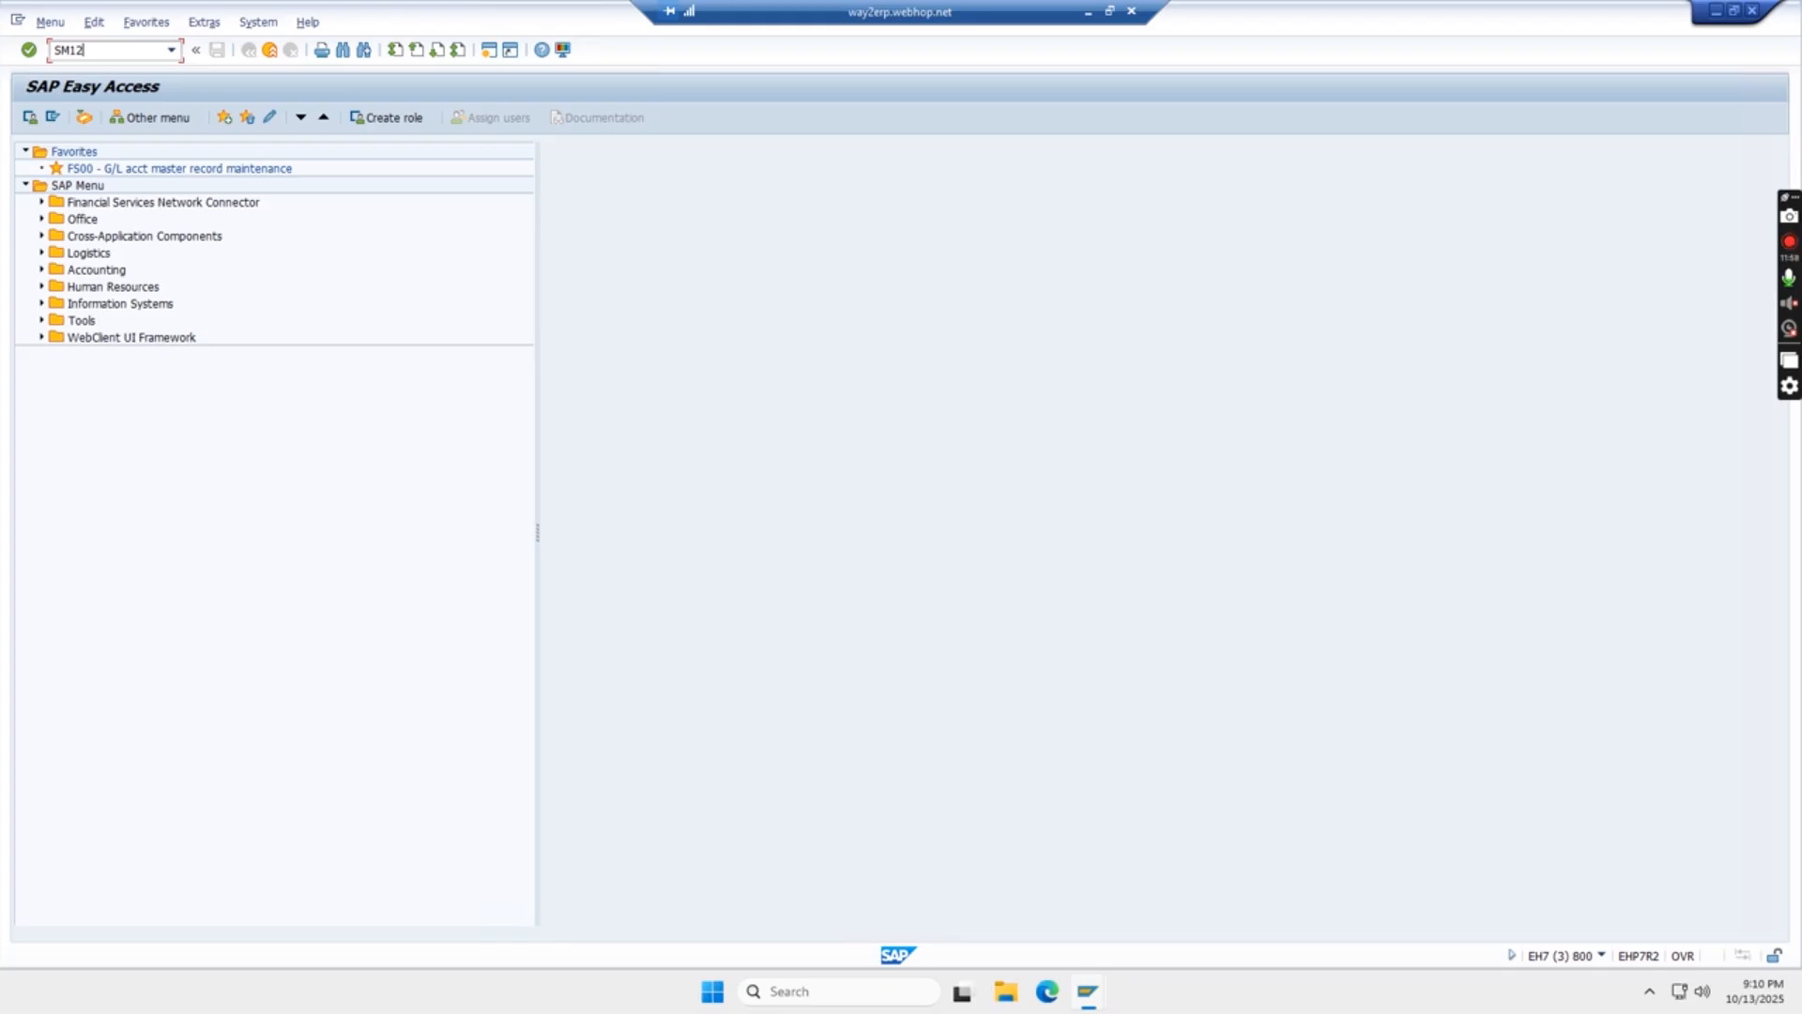
pyautogui.press('Return')
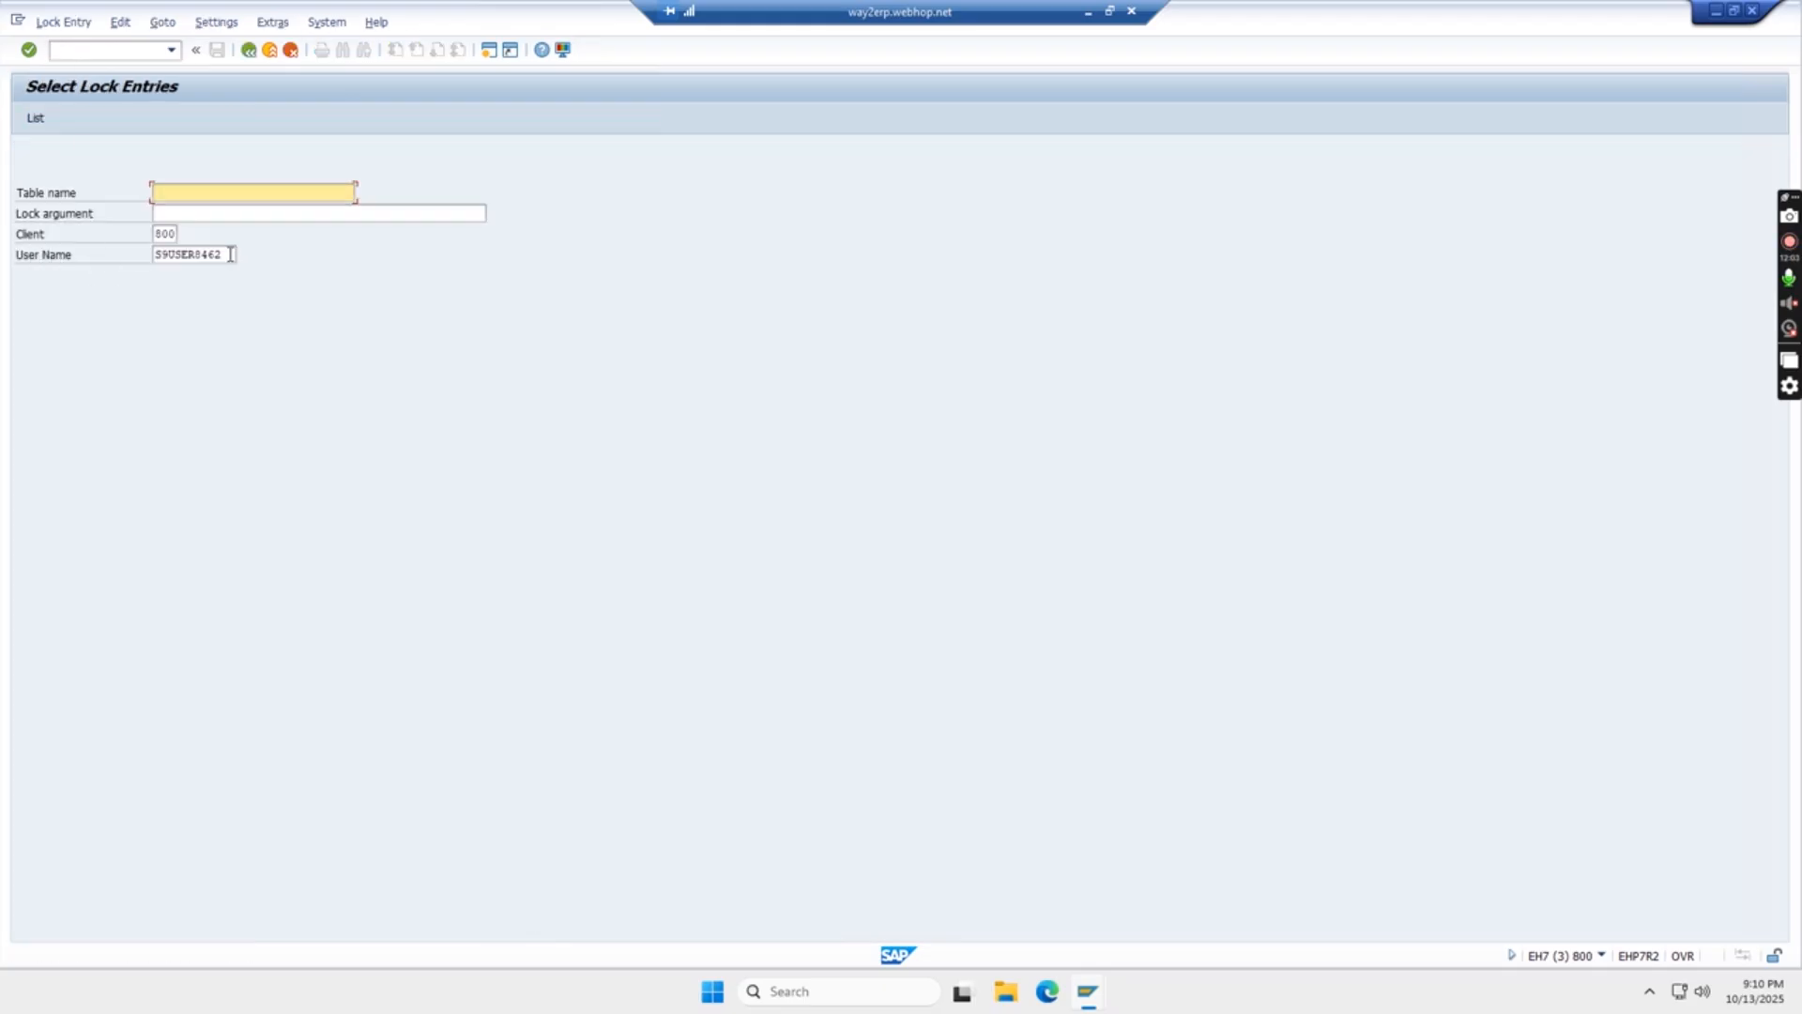
pyautogui.moveTo(230, 255); pyautogui.dragTo(131, 263)
pyautogui.press('Delete')
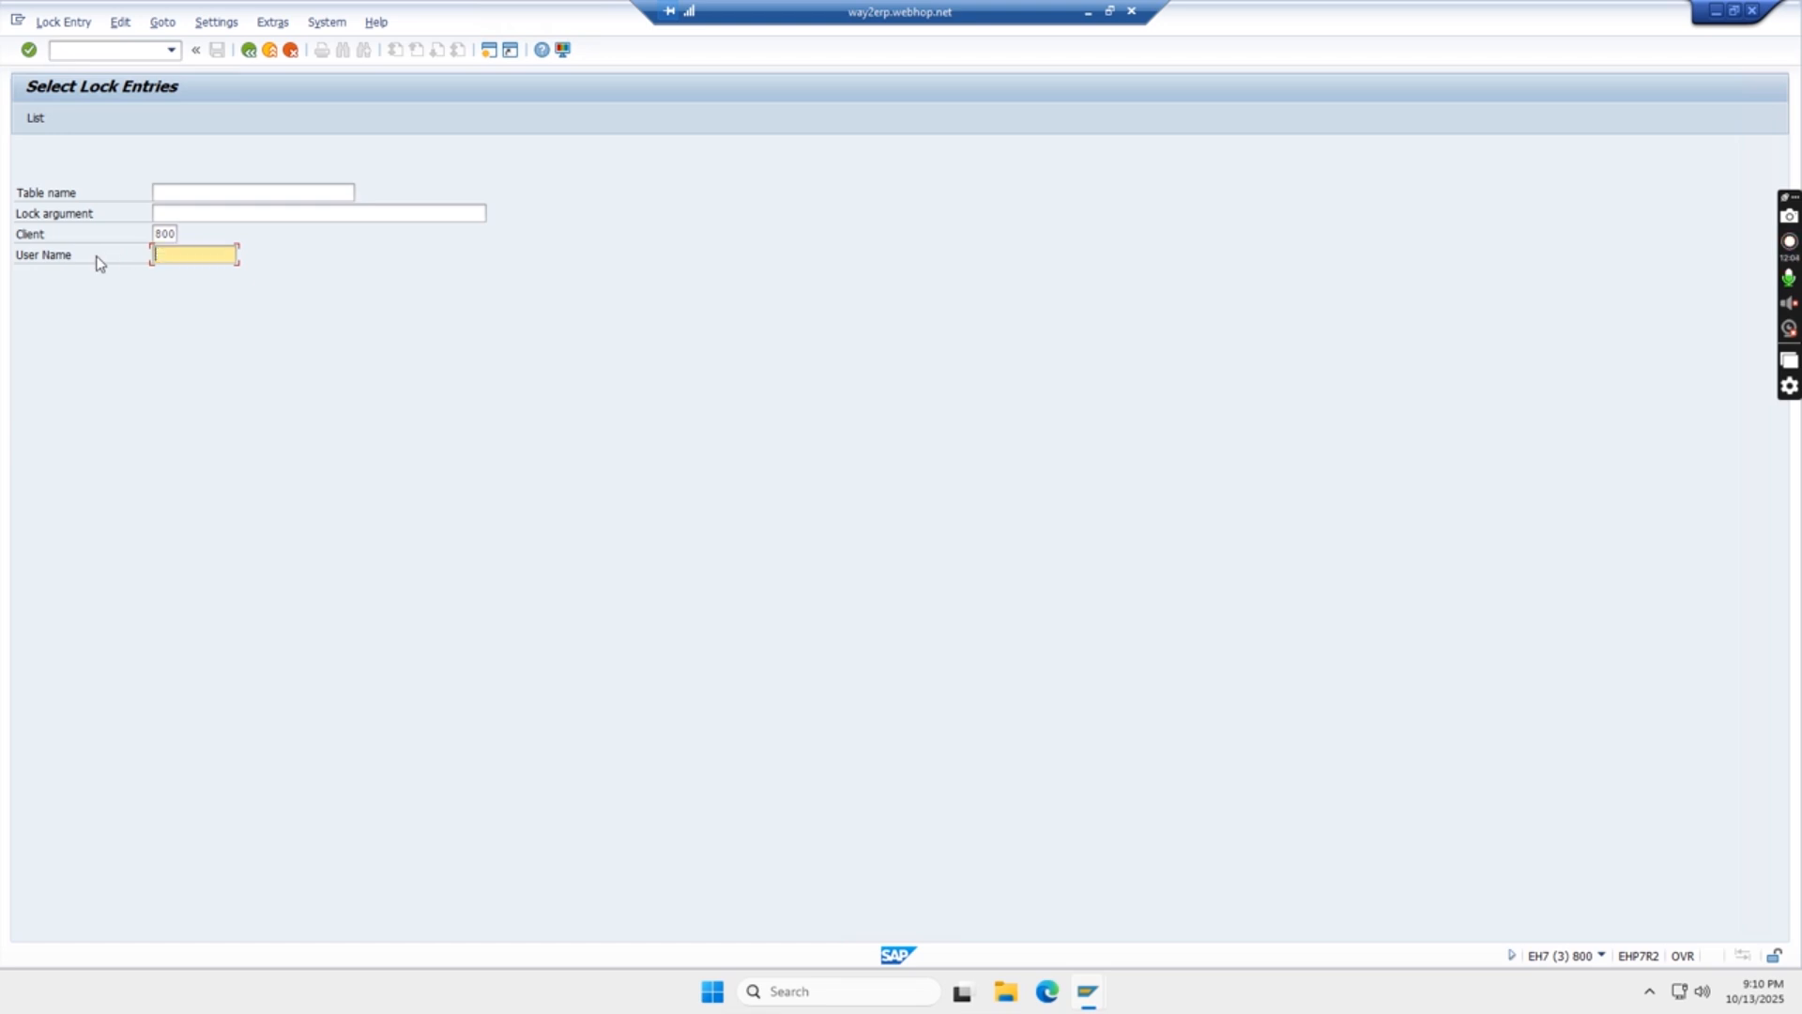
pyautogui.click(34, 121)
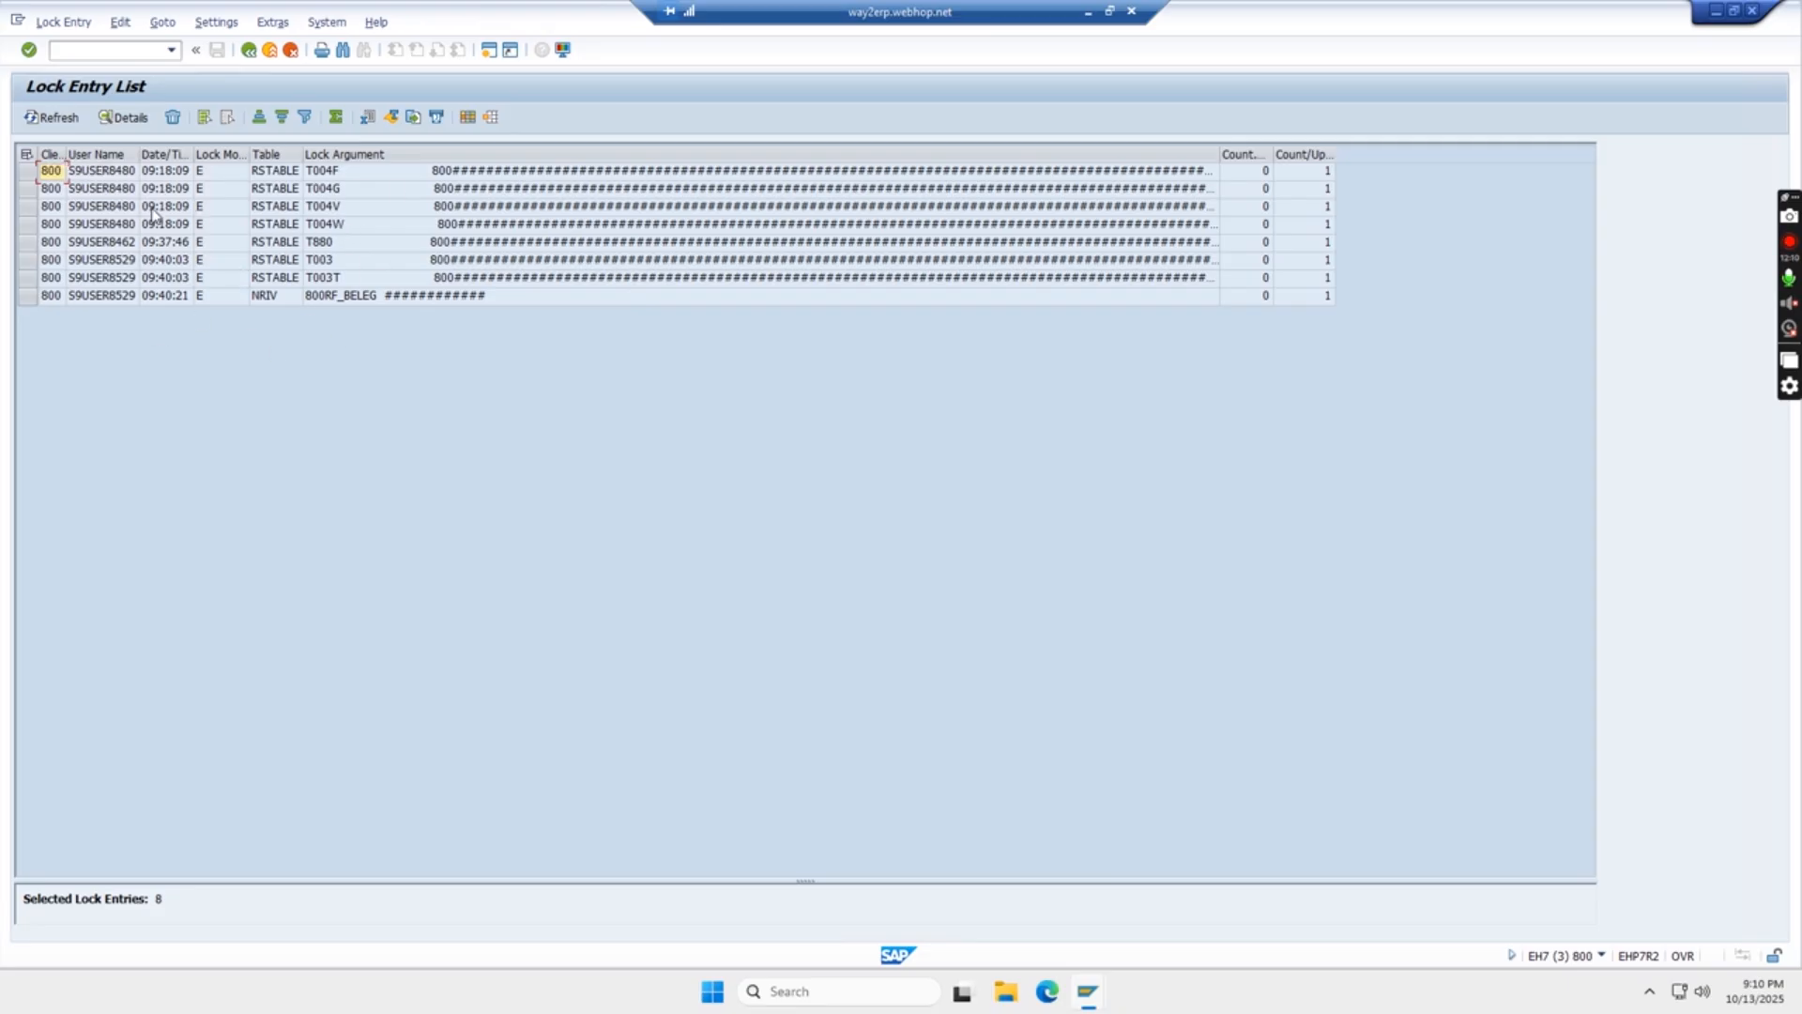
# - Select all entries in the lock entry list, delete them, and dismiss the help text about manual deletion
pyautogui.click(26, 154)
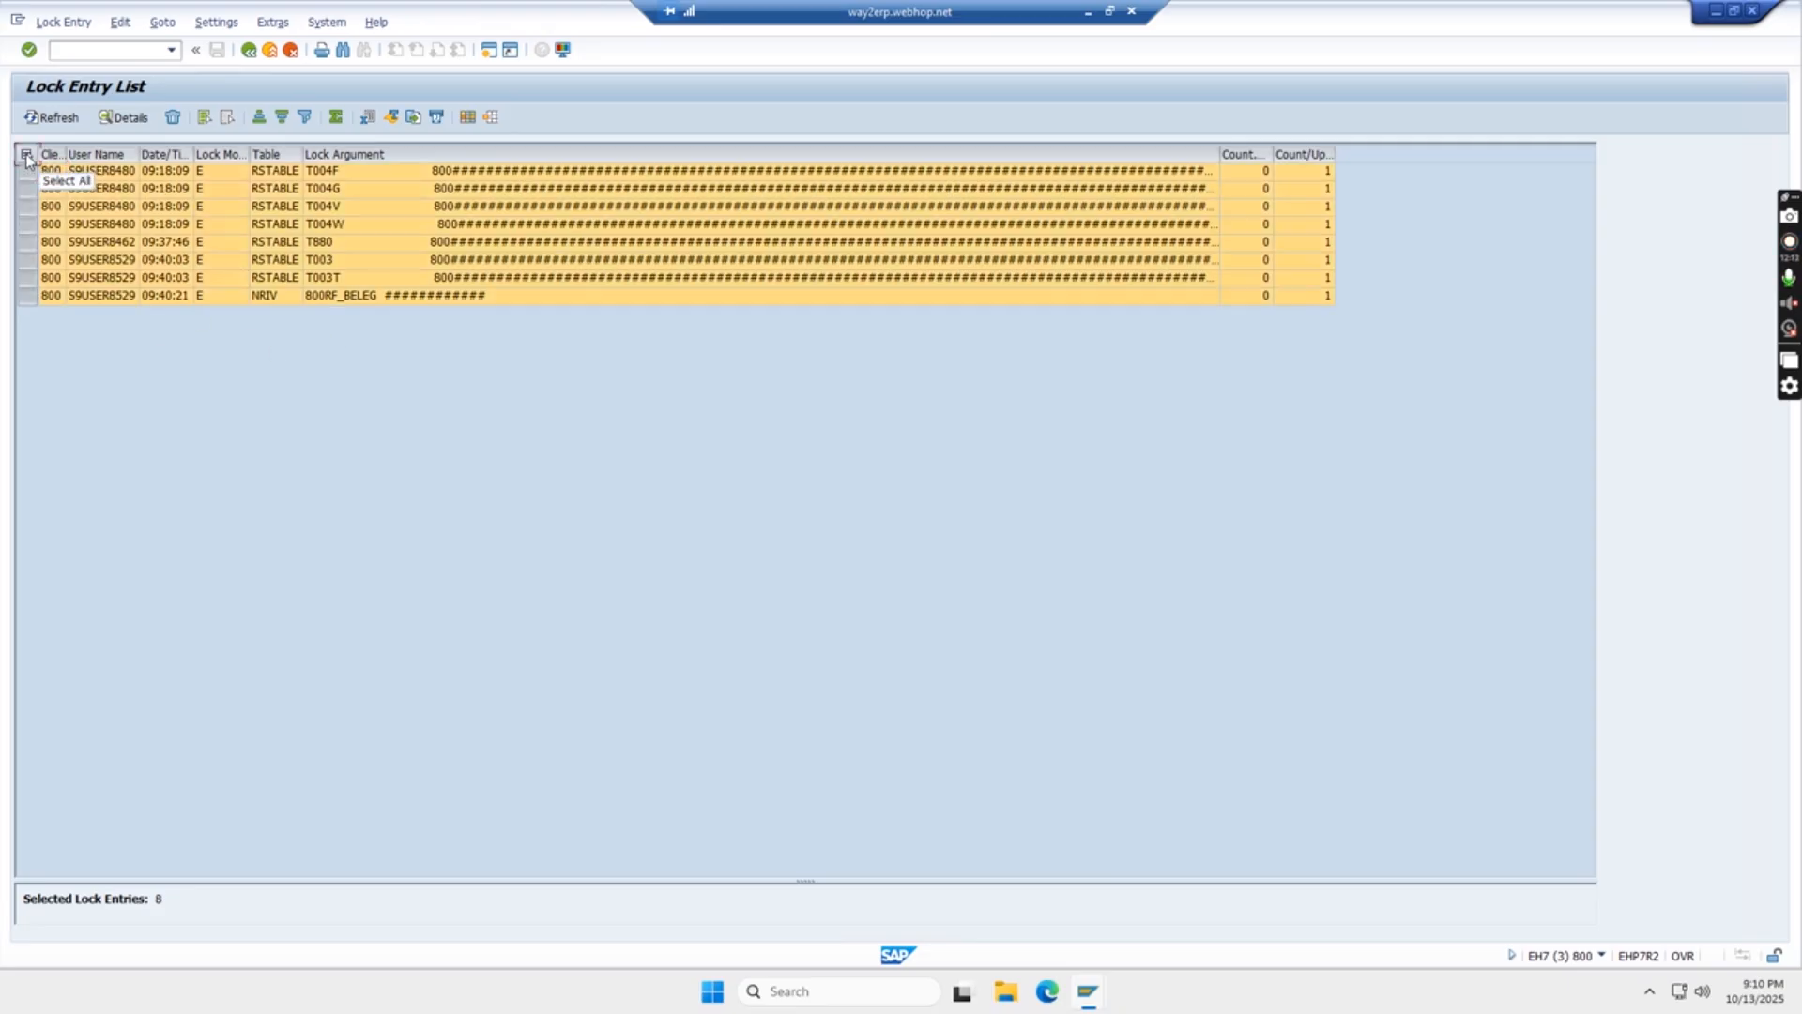
pyautogui.click(174, 120)
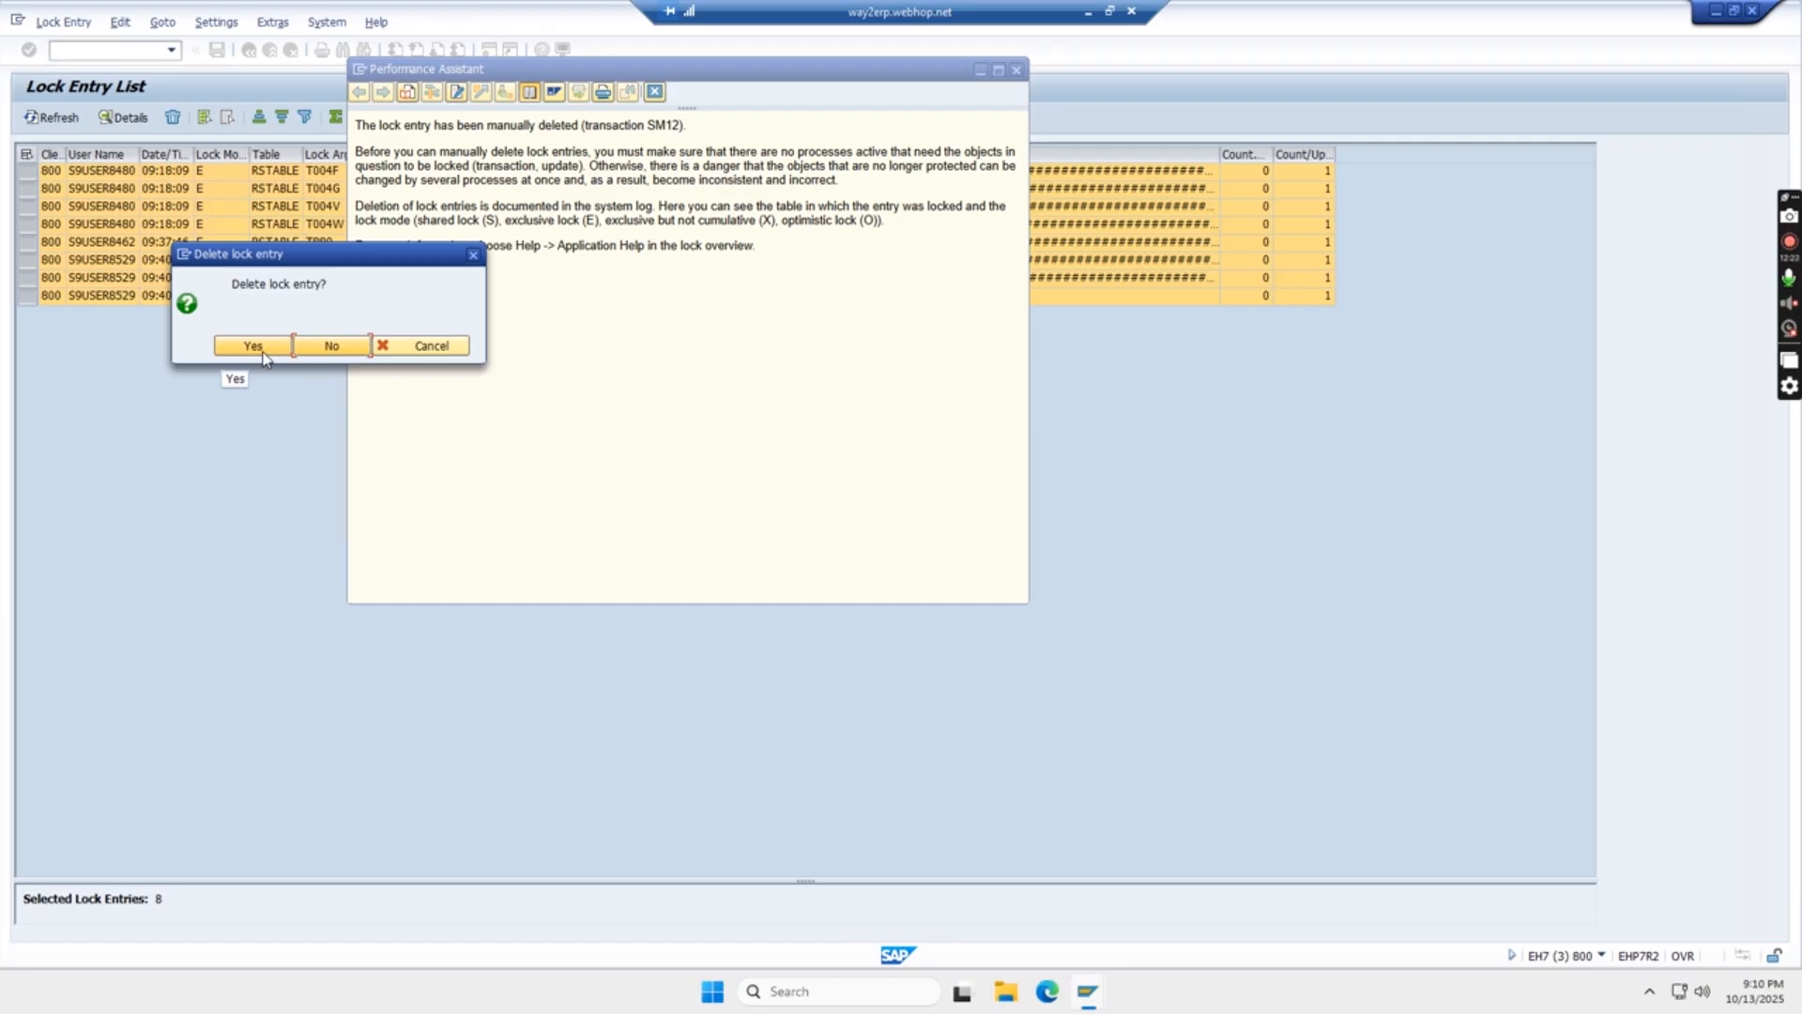
pyautogui.click(253, 346)
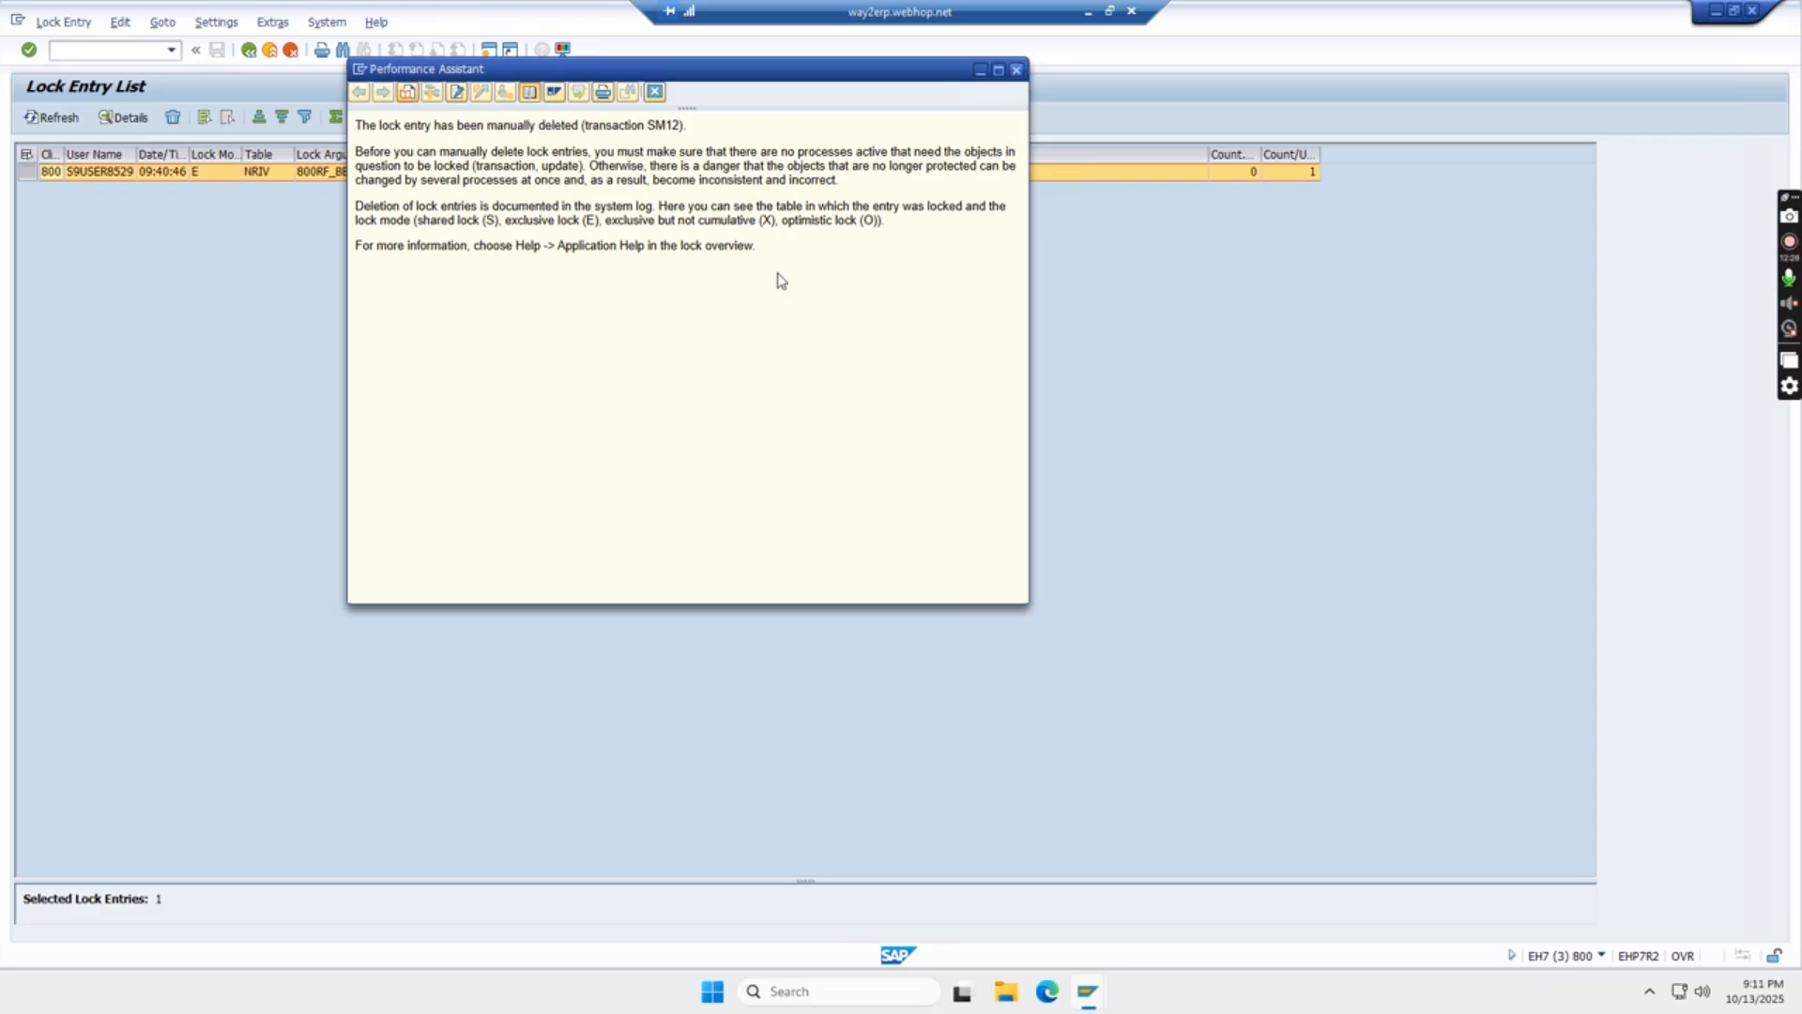
pyautogui.press('Escape')
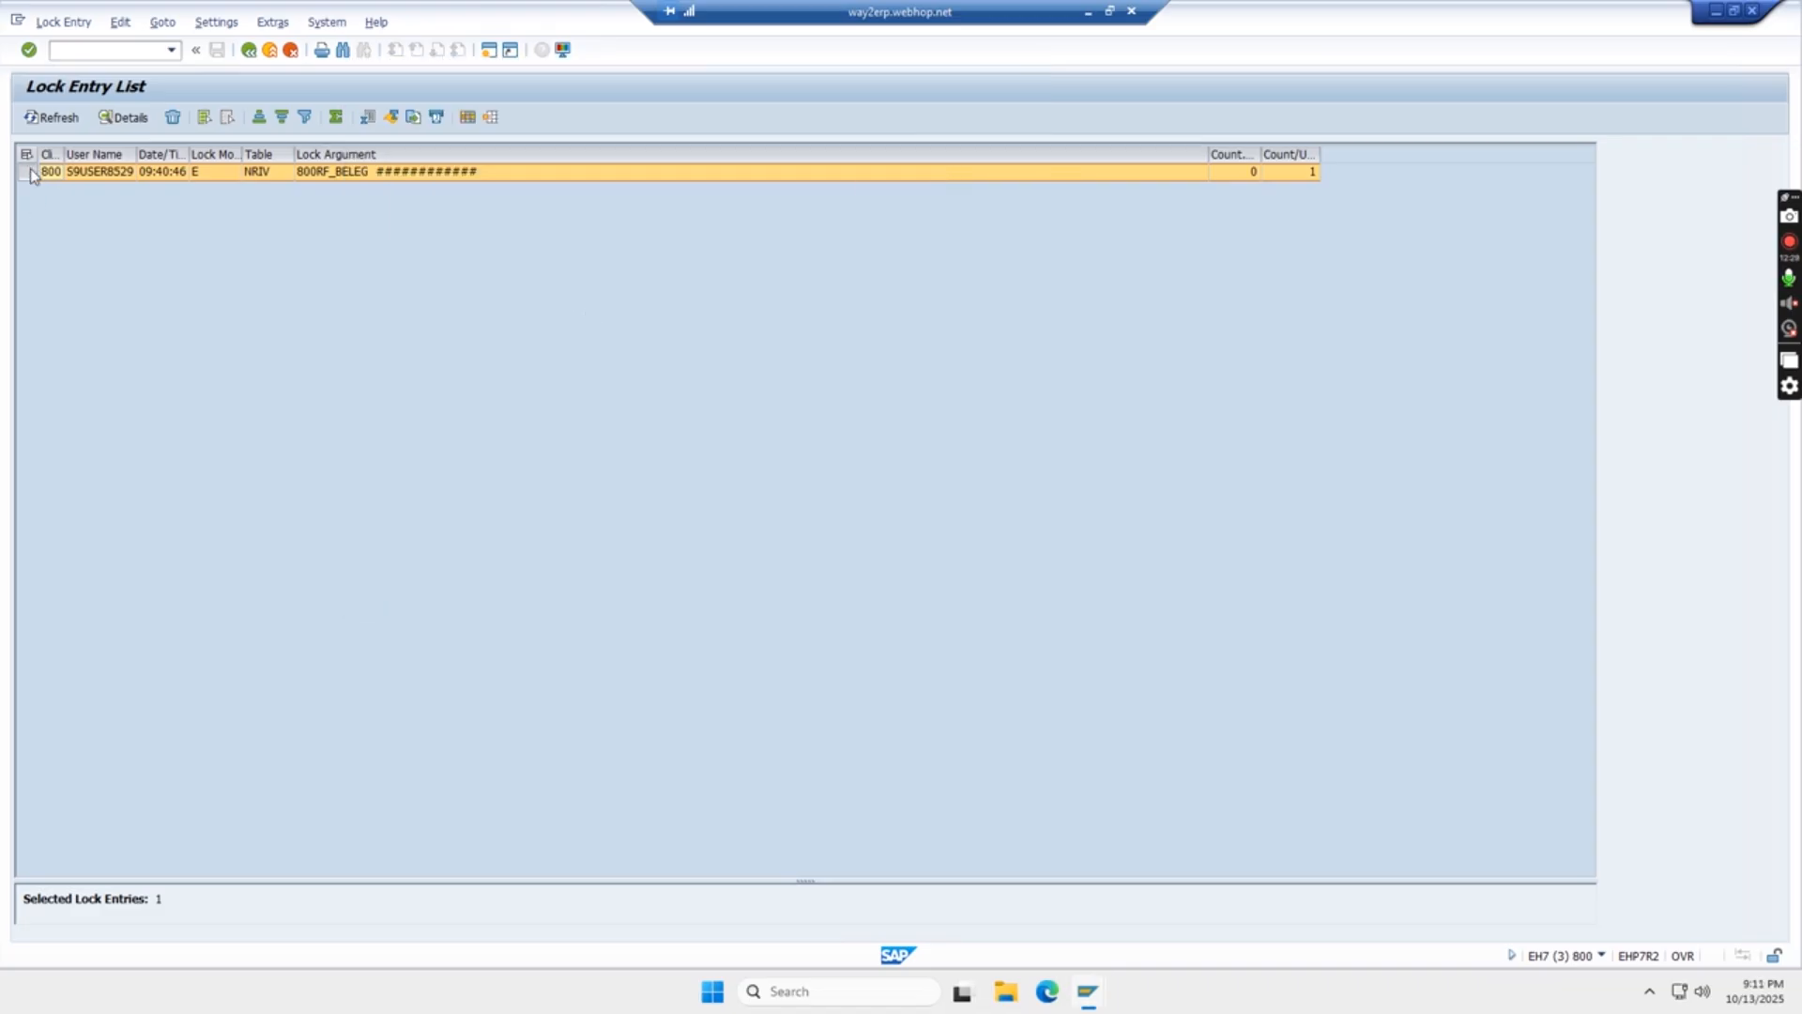
# - Delete the remaining NRIV lock entry, refresh the list, and repeat the deletion until the lock list is cleared
pyautogui.click(173, 116)
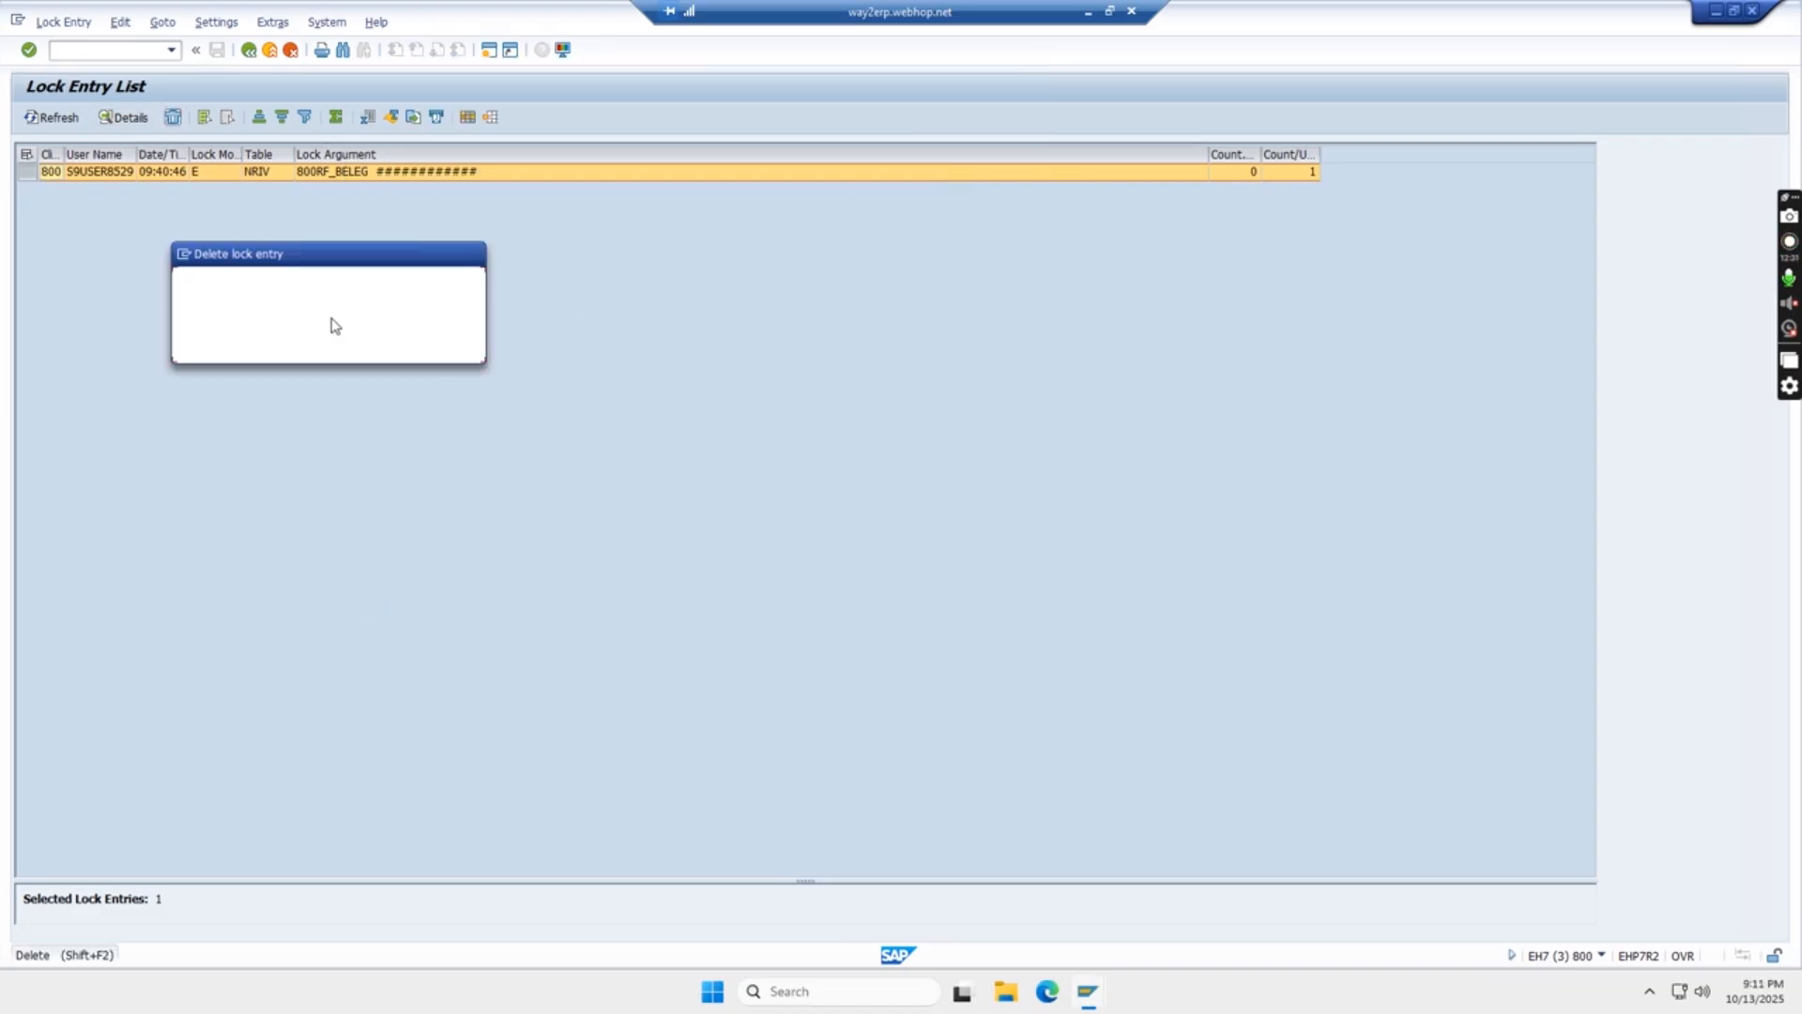
pyautogui.click(252, 347)
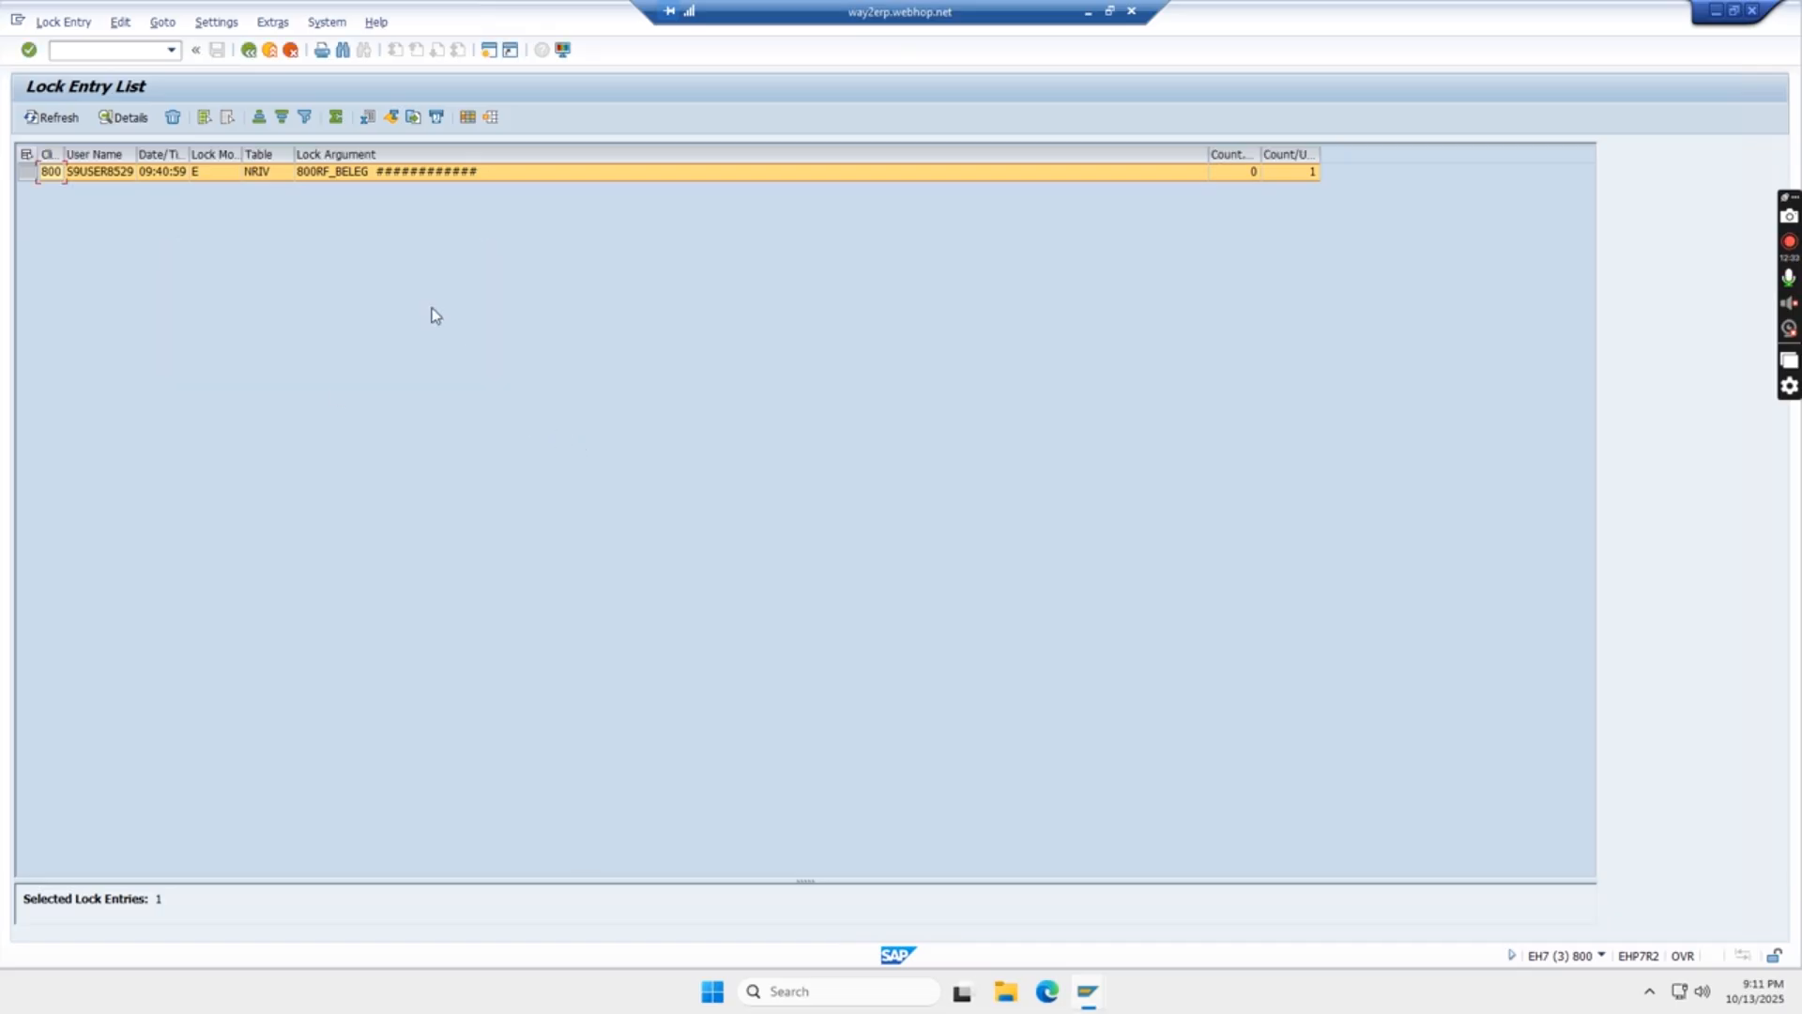
pyautogui.click(56, 121)
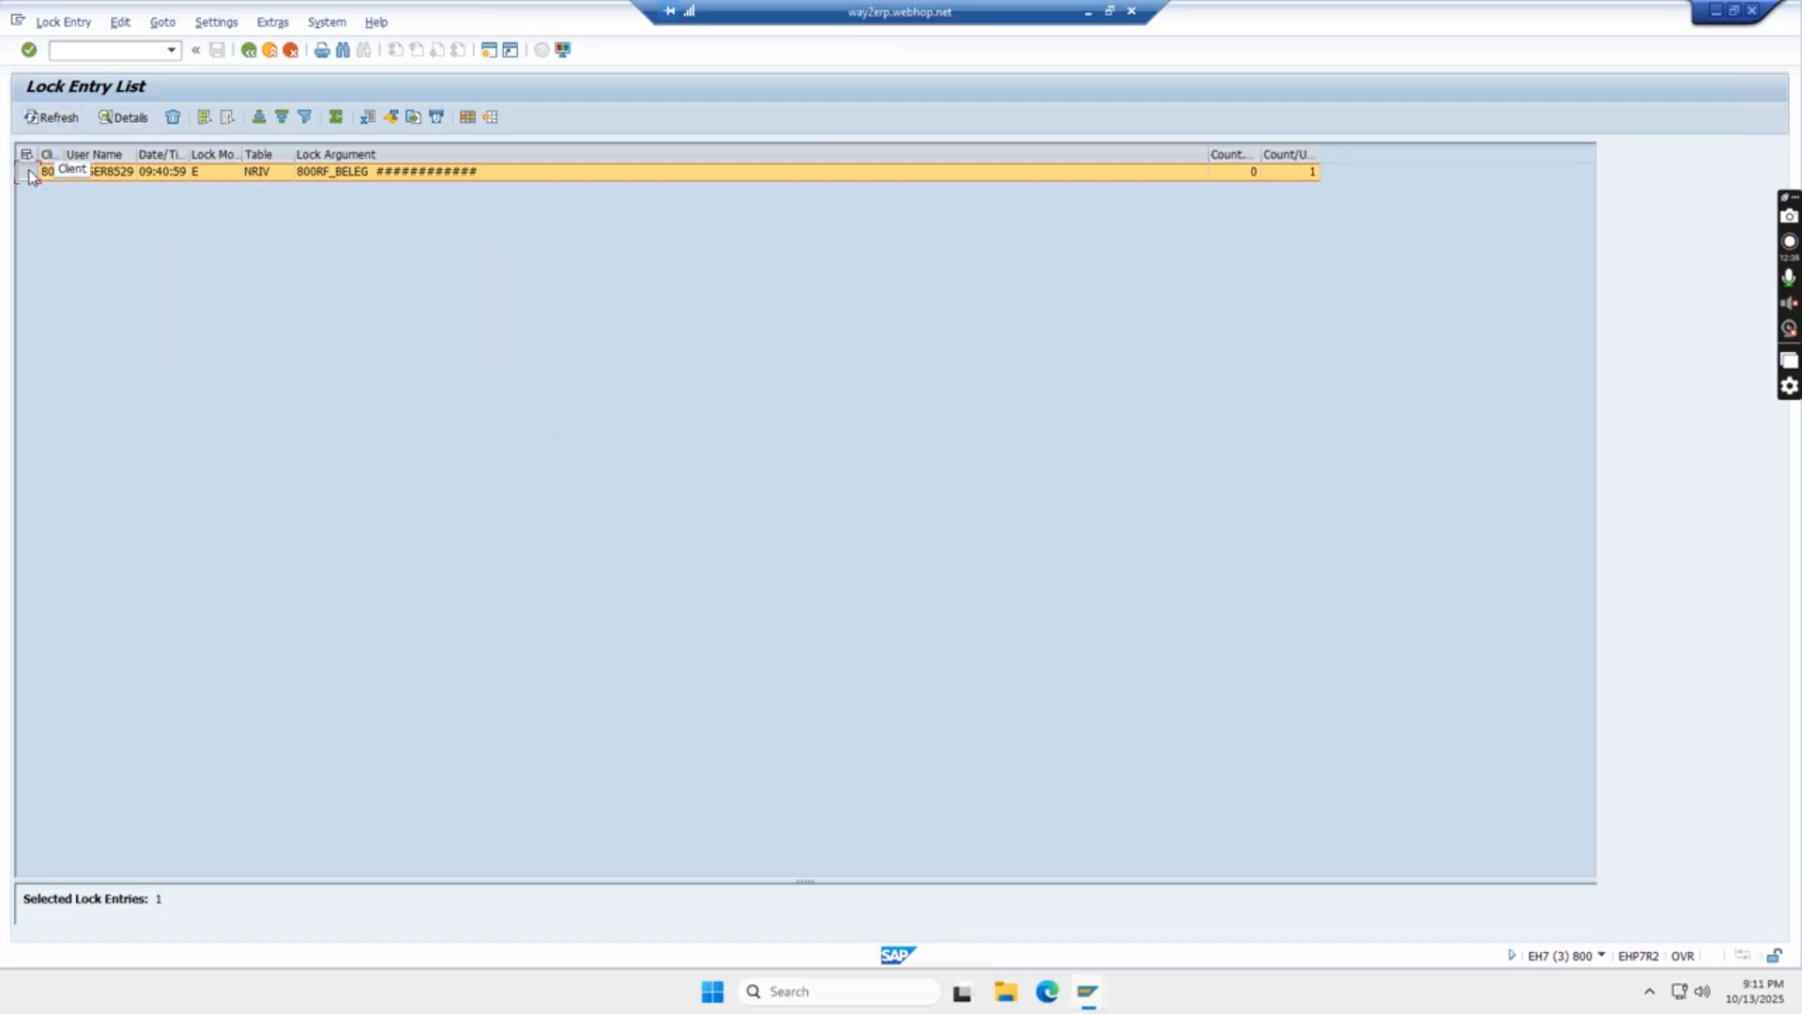
pyautogui.click(173, 116)
pyautogui.click(263, 353)
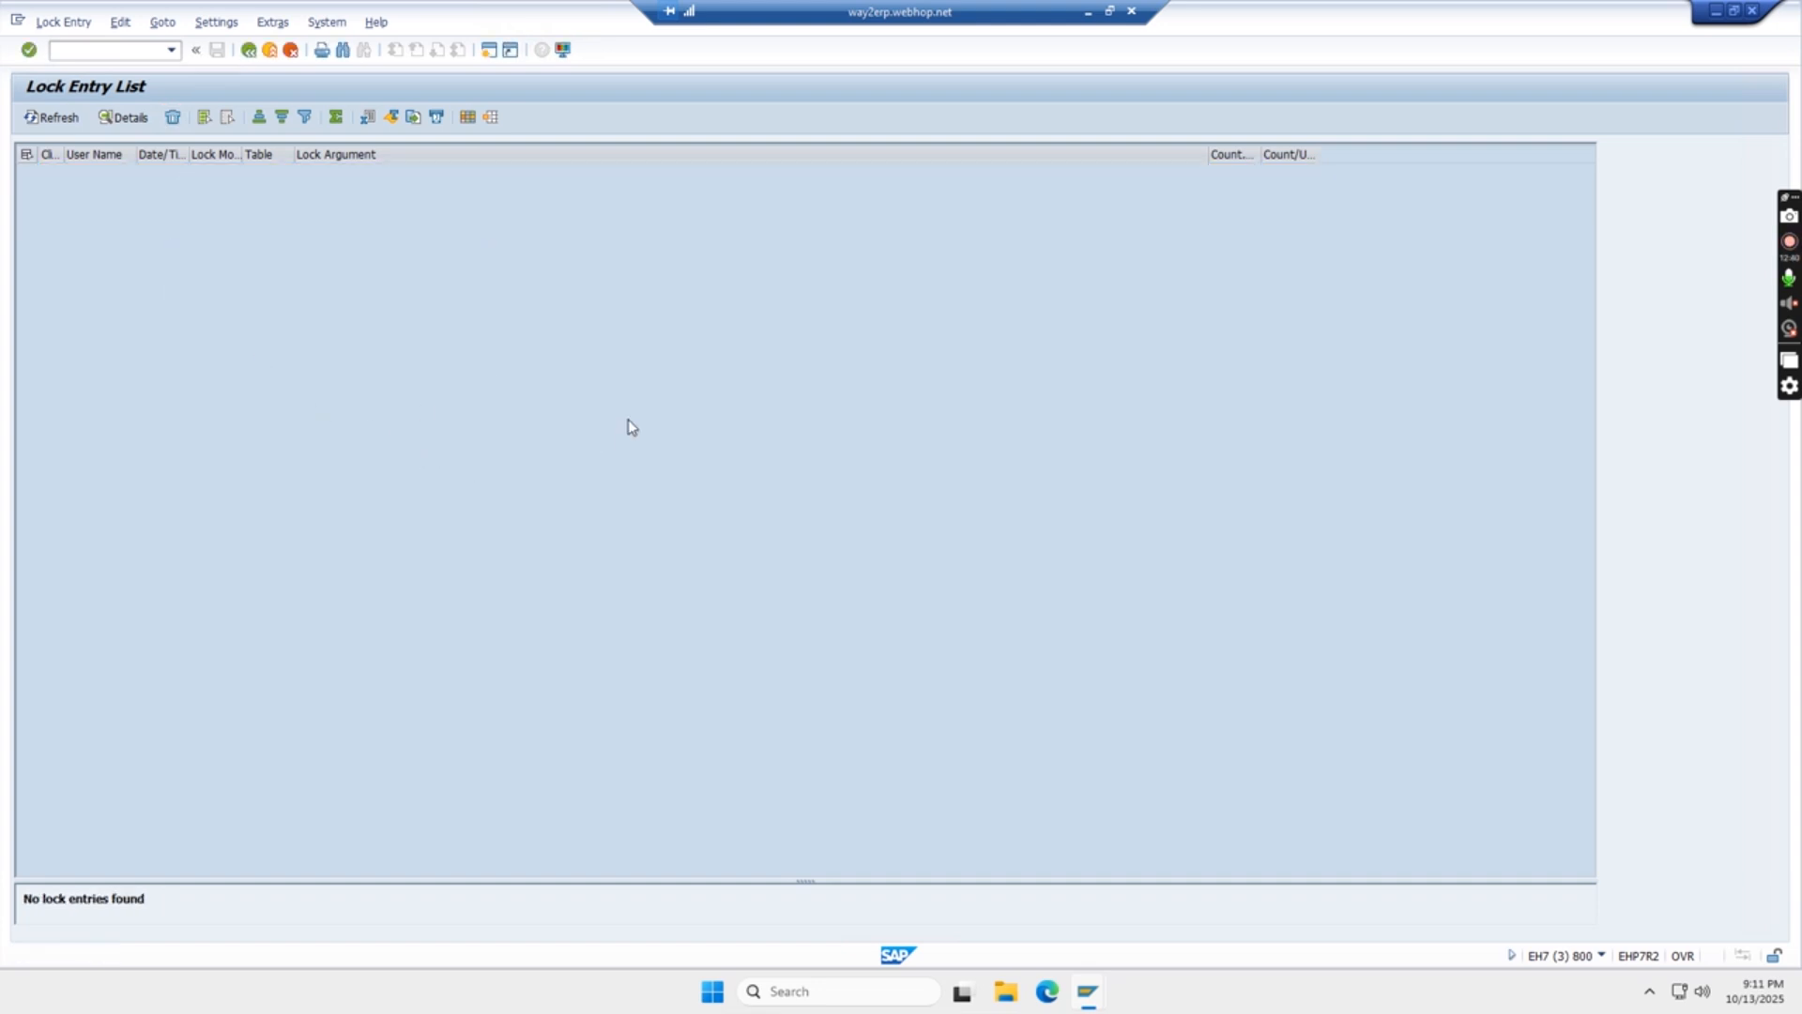
# - Reopen Define company in the implementation guide, position the list on TGTGTG, view its details, and go back to the guide
pyautogui.hotkey('alt', 'Tab')
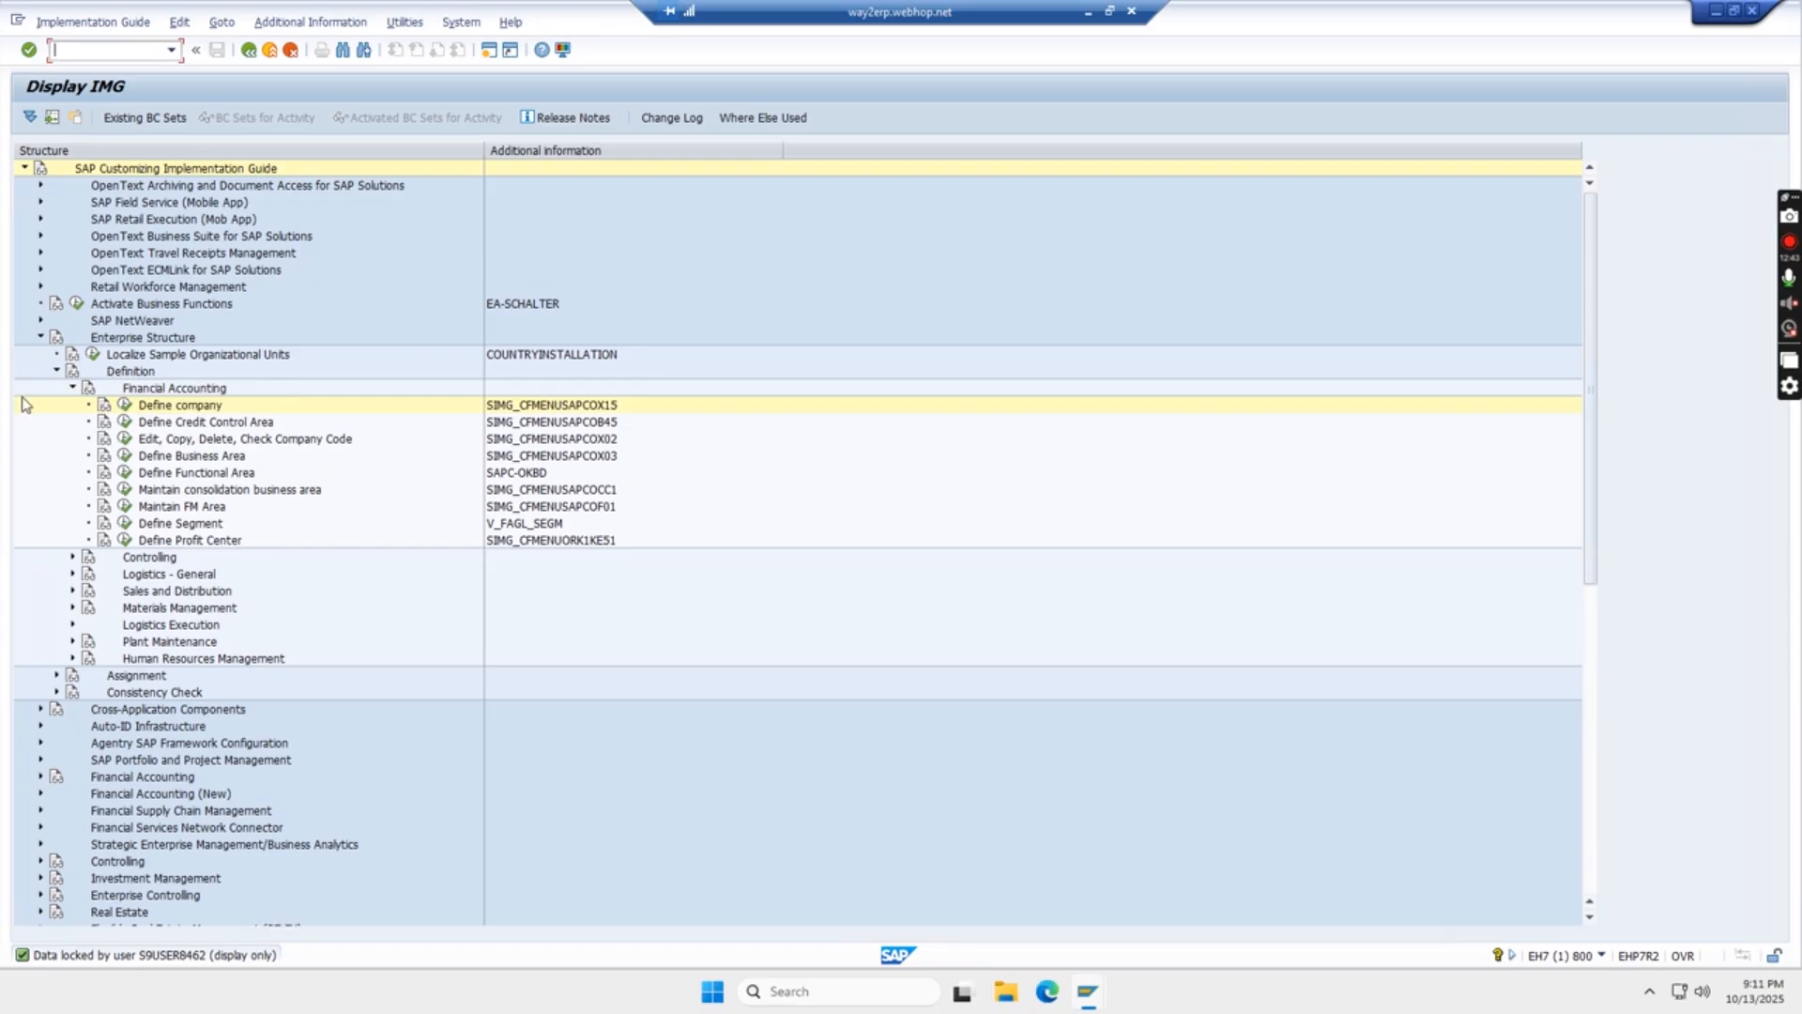
pyautogui.click(125, 404)
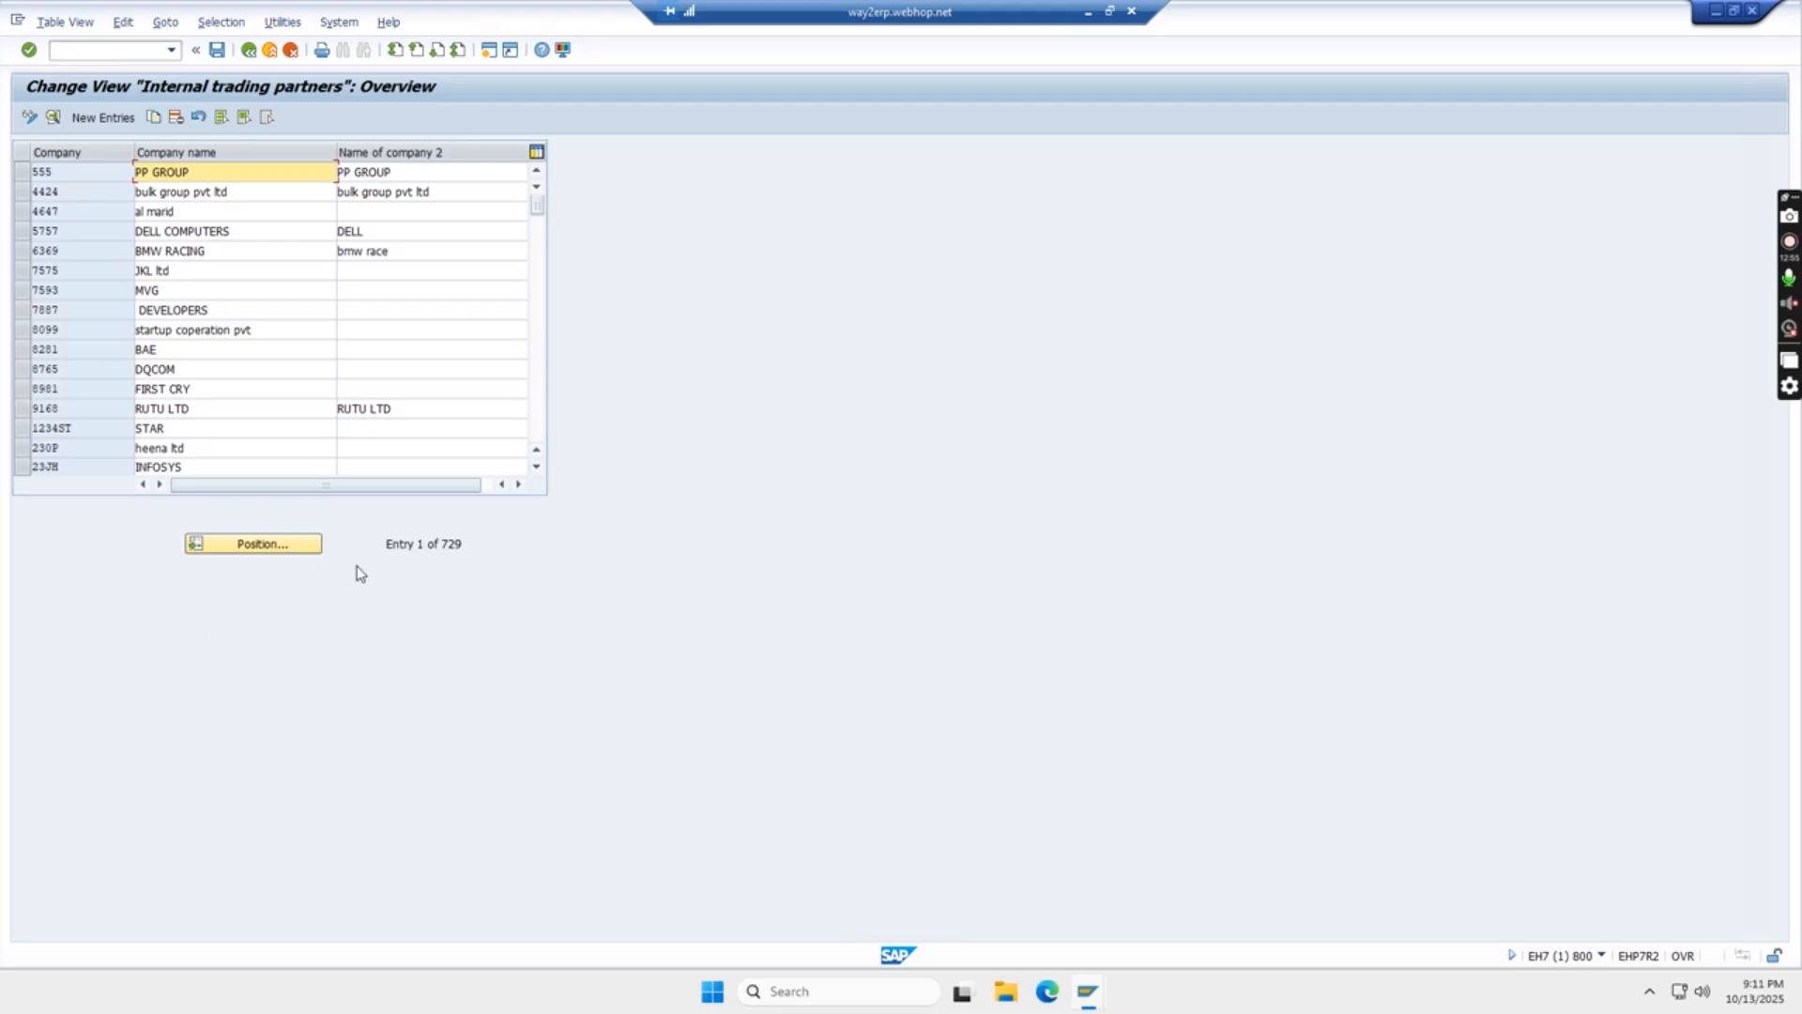
pyautogui.click(253, 554)
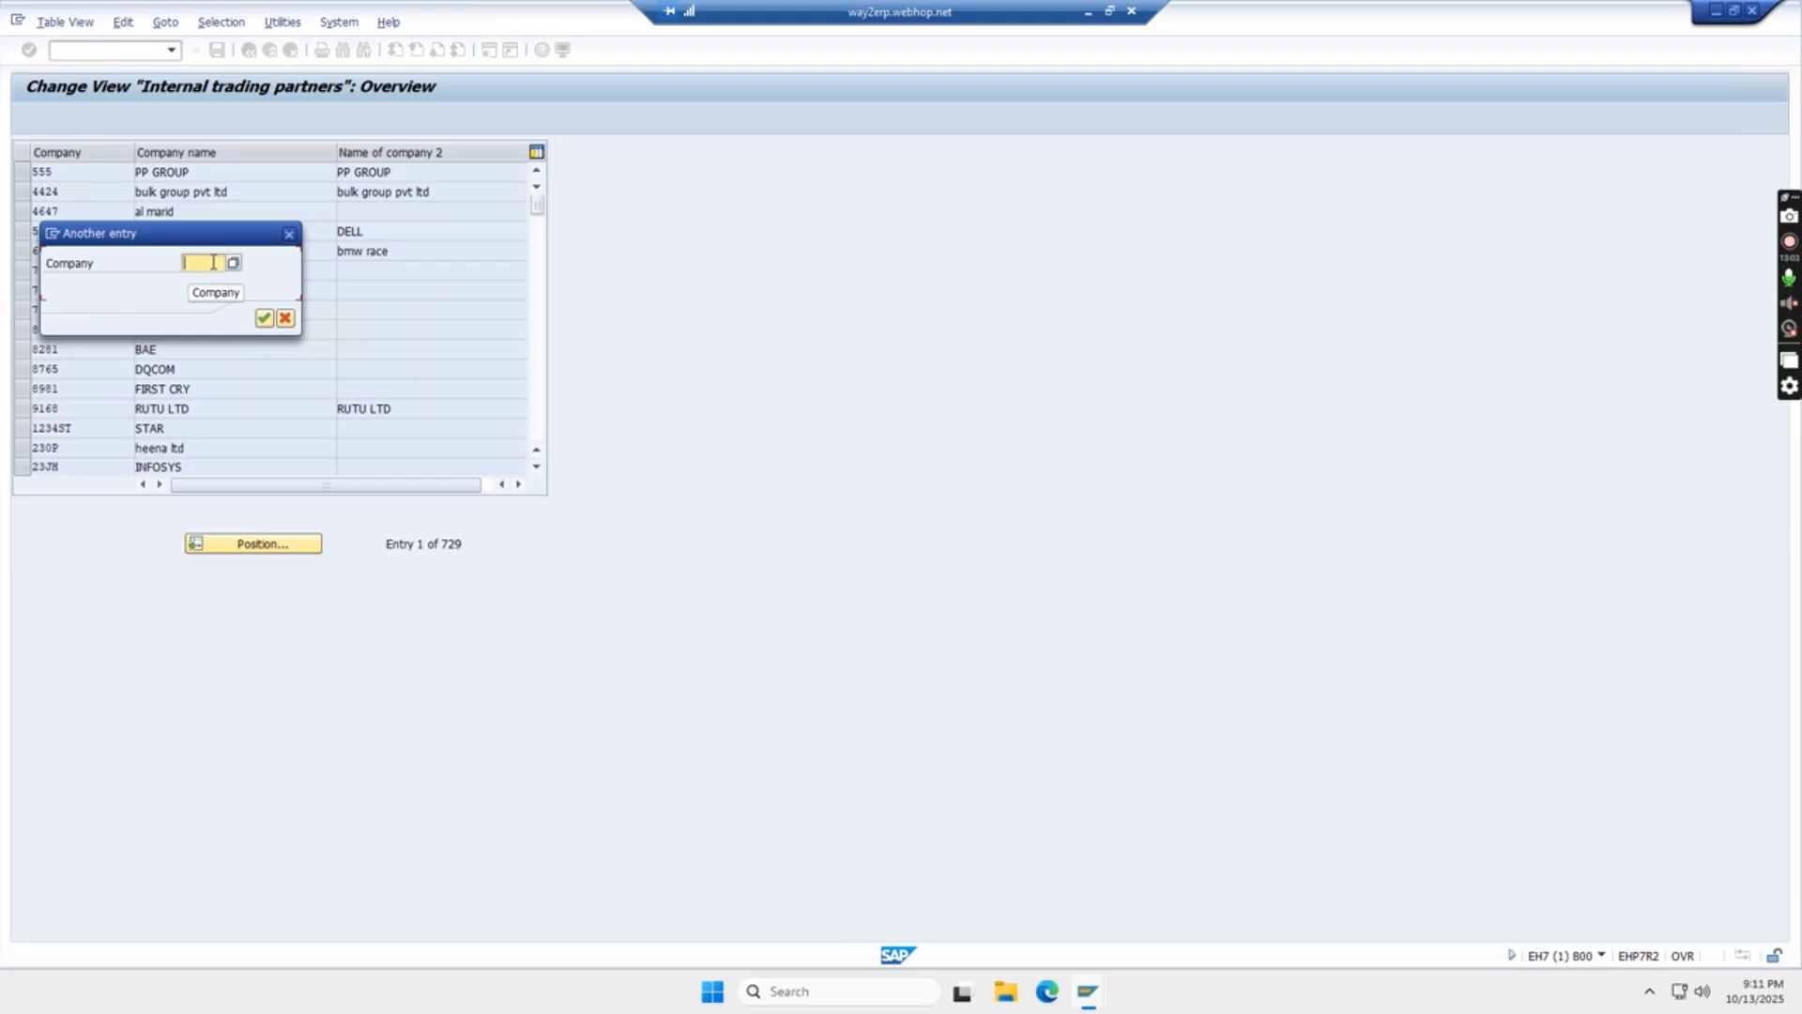
pyautogui.write('TGTGTG')
pyautogui.press('Return')
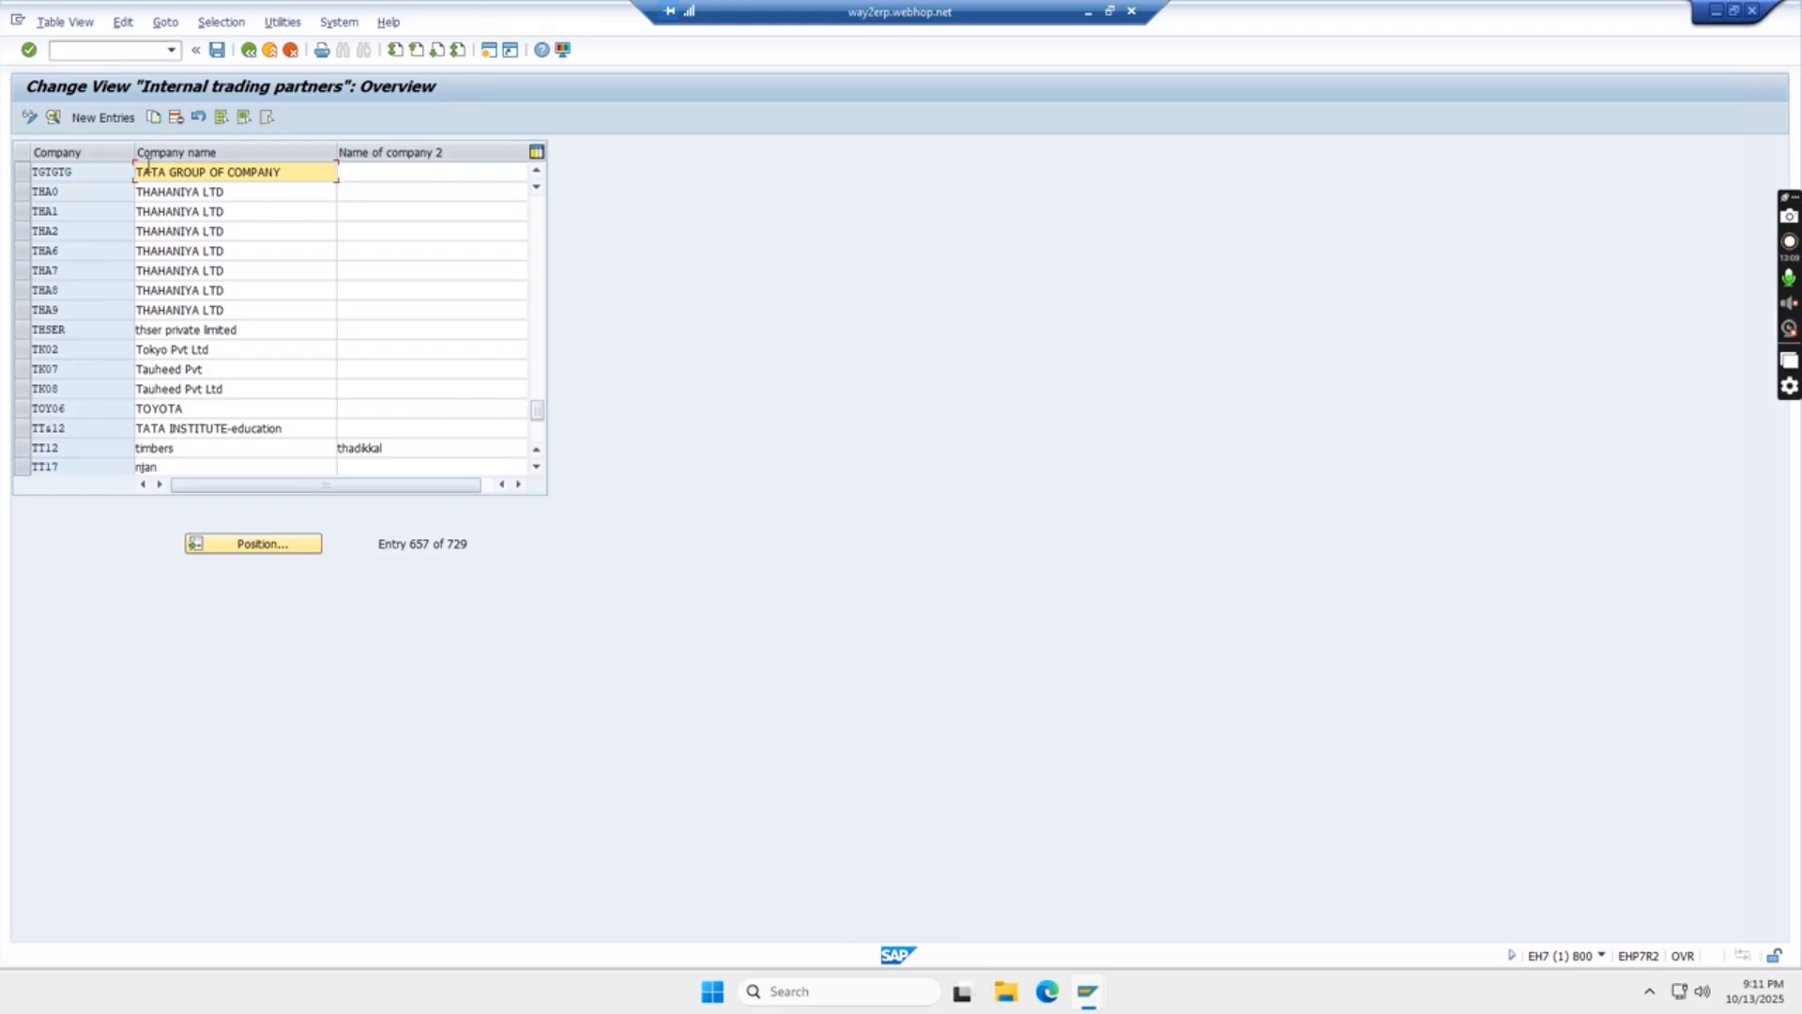
pyautogui.doubleClick(248, 175)
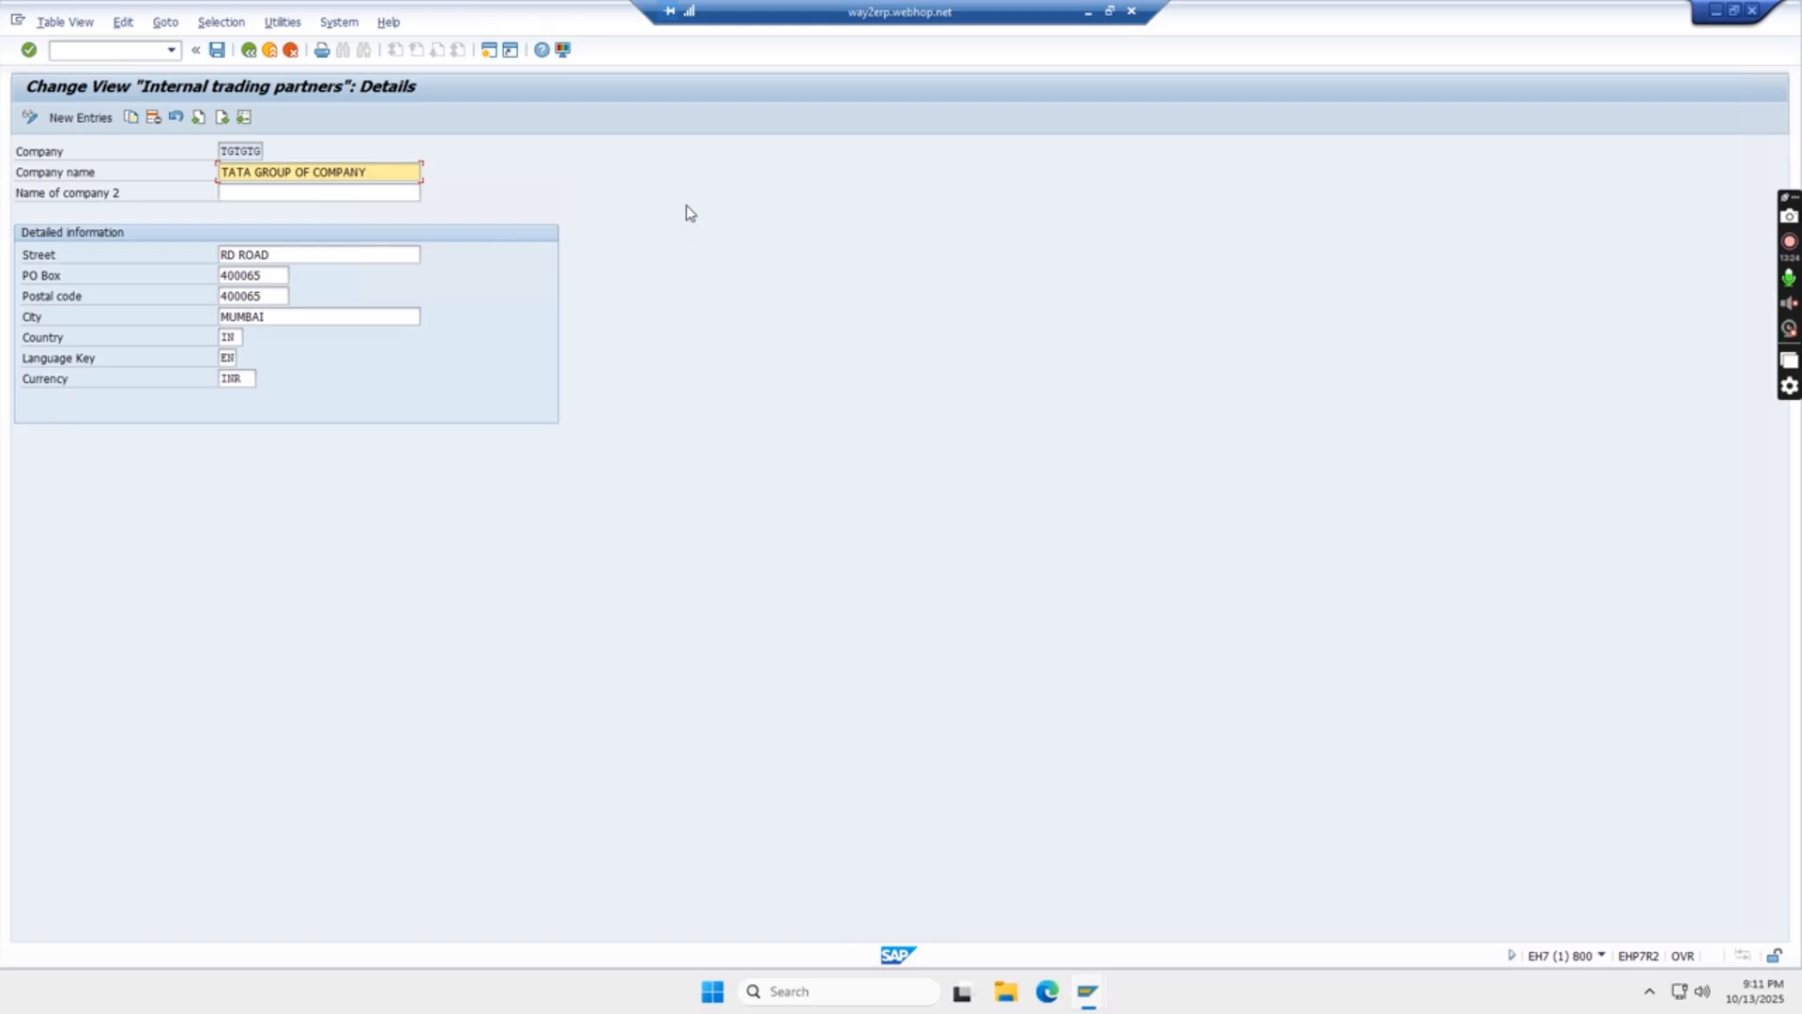
pyautogui.click(249, 51)
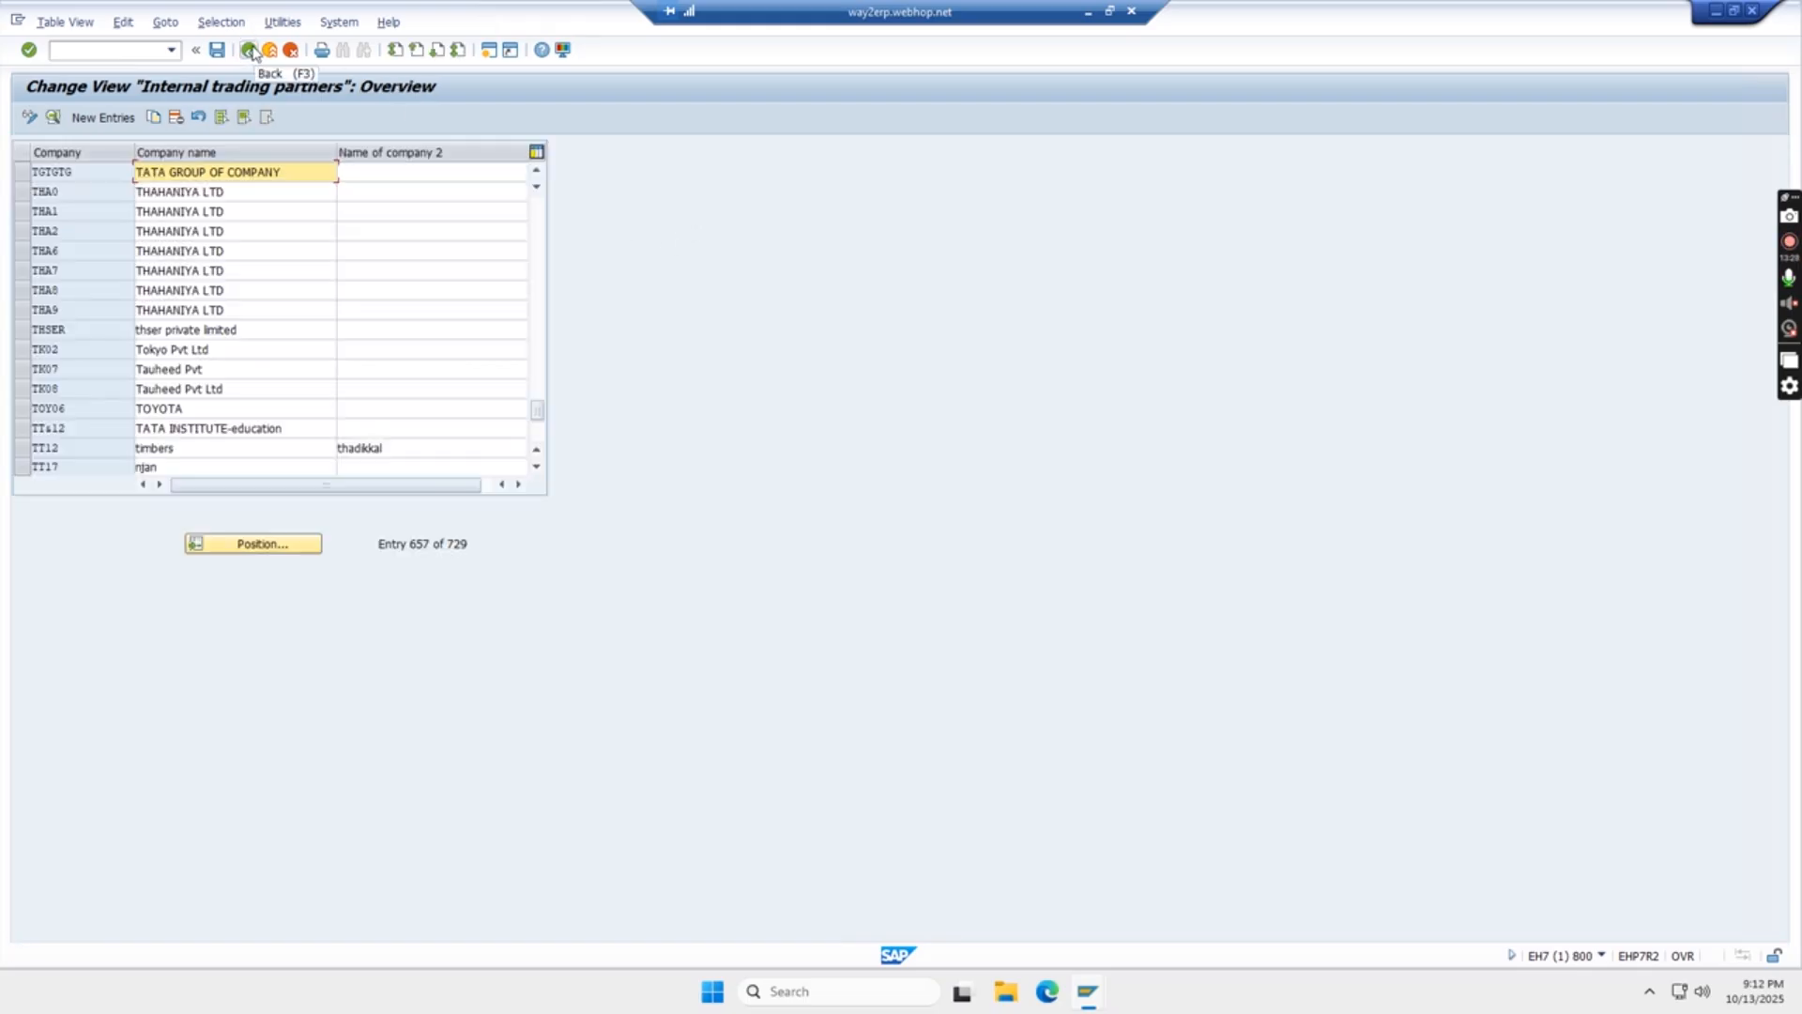
pyautogui.click(250, 51)
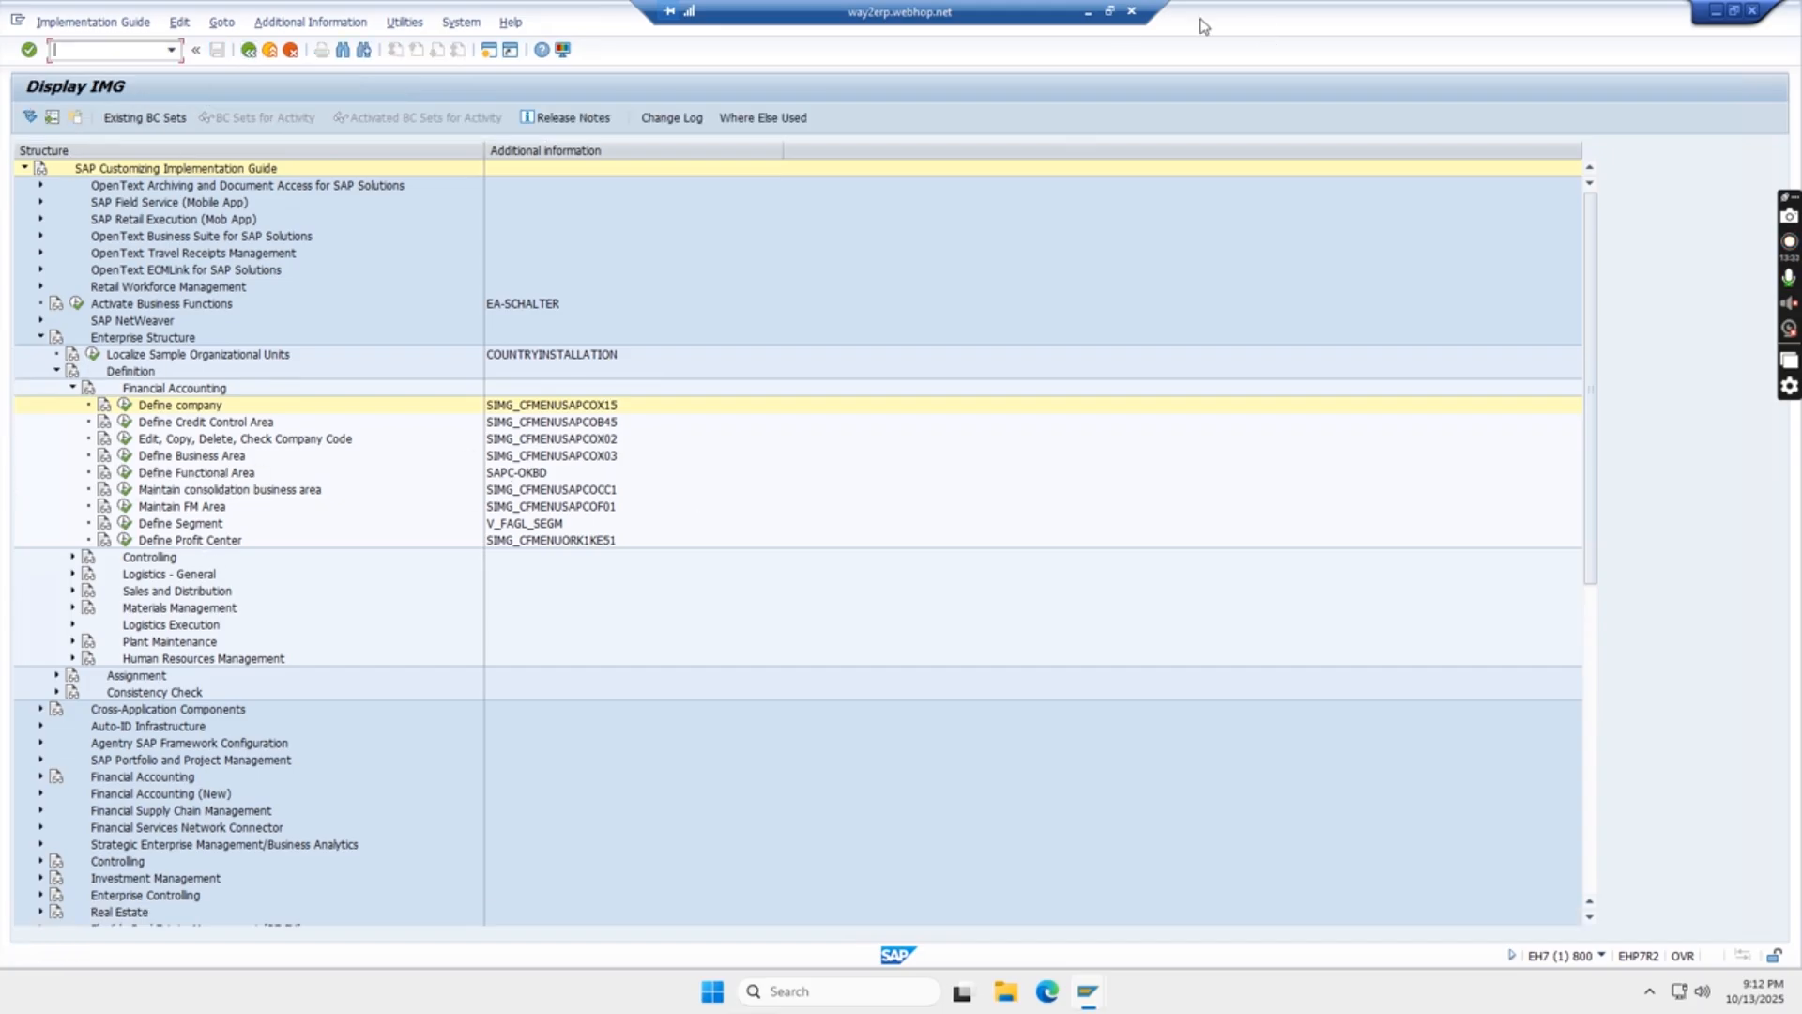
# - Switch to the Excel workbook and review the Define Company Code section with transaction OX02 and its step 2 path
pyautogui.click(1088, 13)
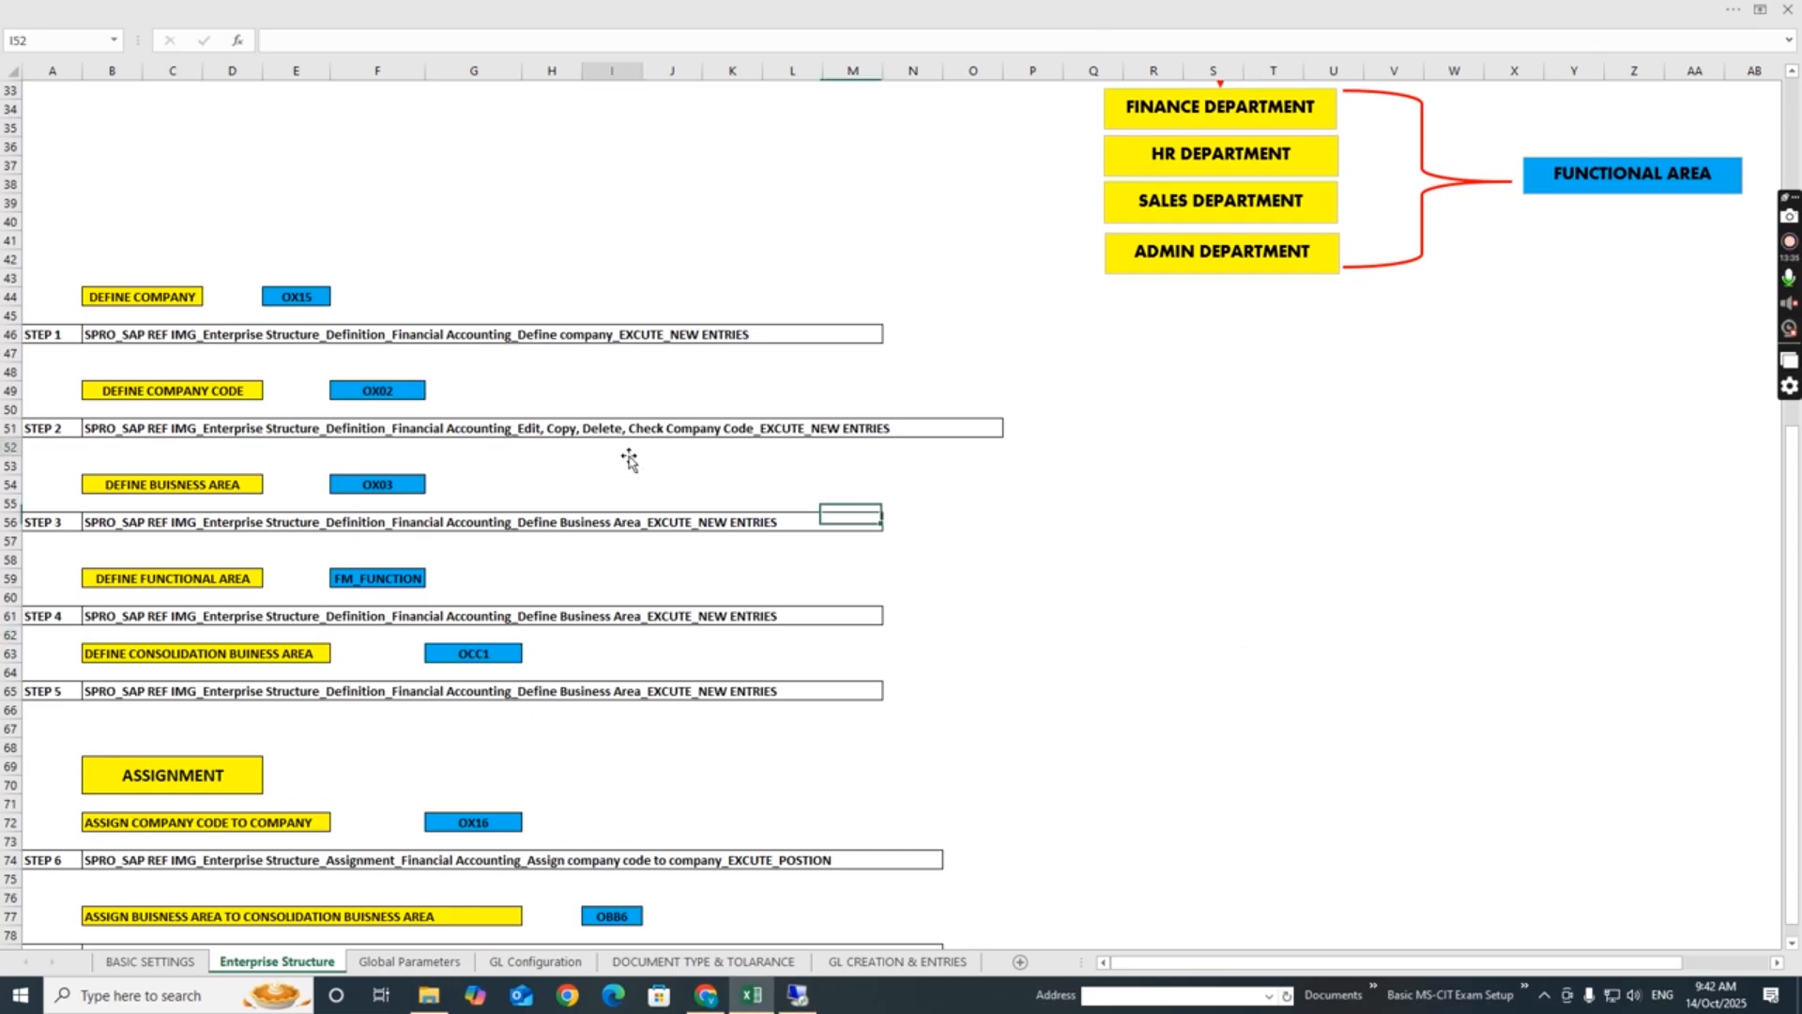
pyautogui.click(191, 393)
pyautogui.click(853, 502)
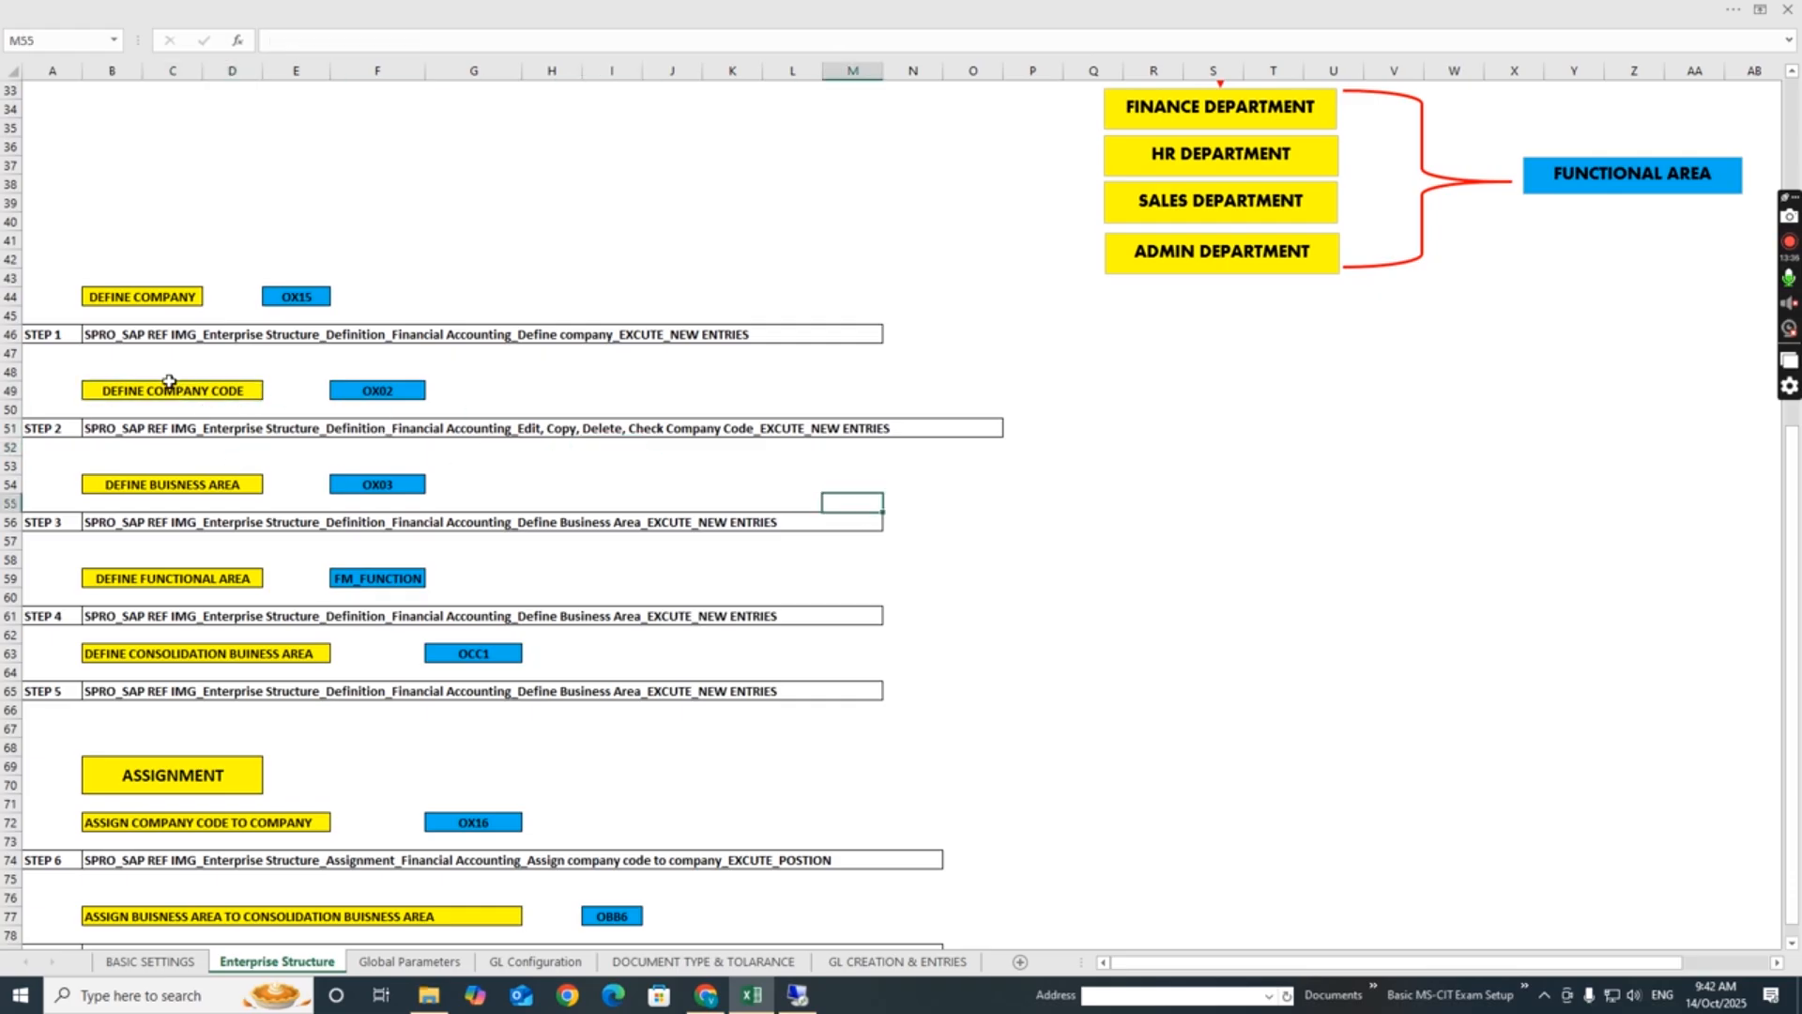
pyautogui.click(168, 389)
pyautogui.click(405, 394)
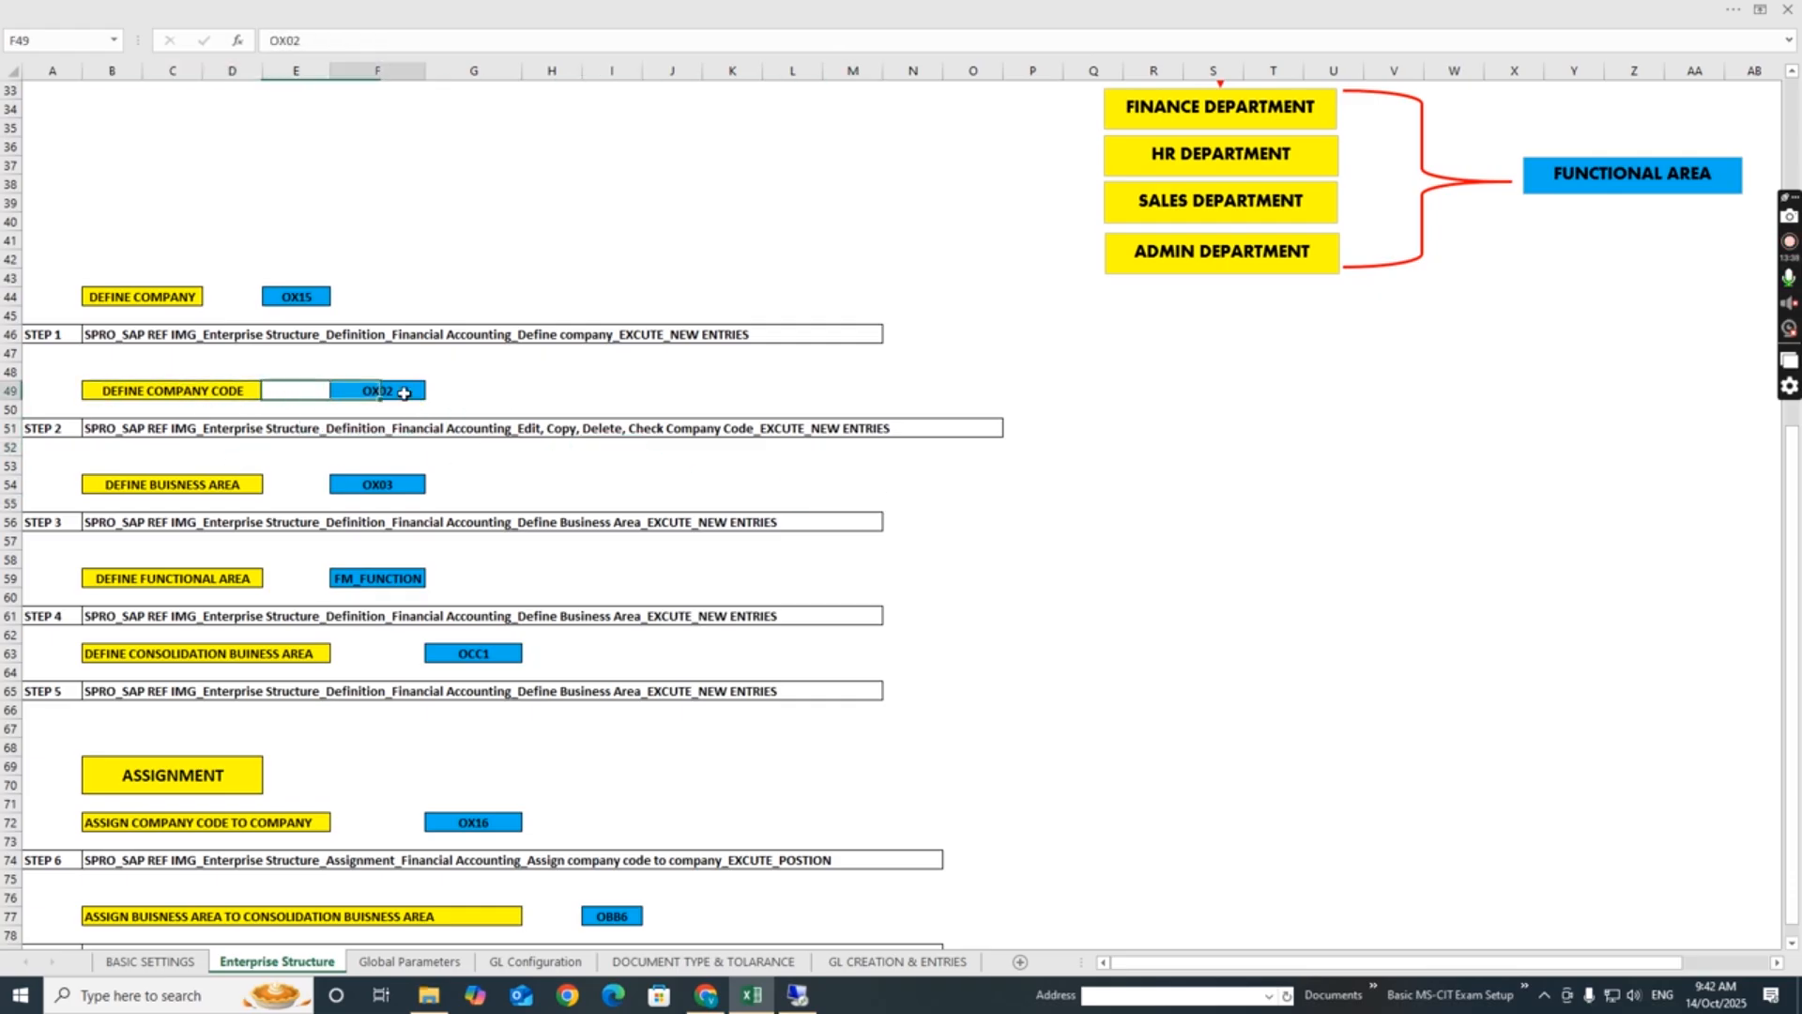
pyautogui.click(186, 394)
pyautogui.click(381, 391)
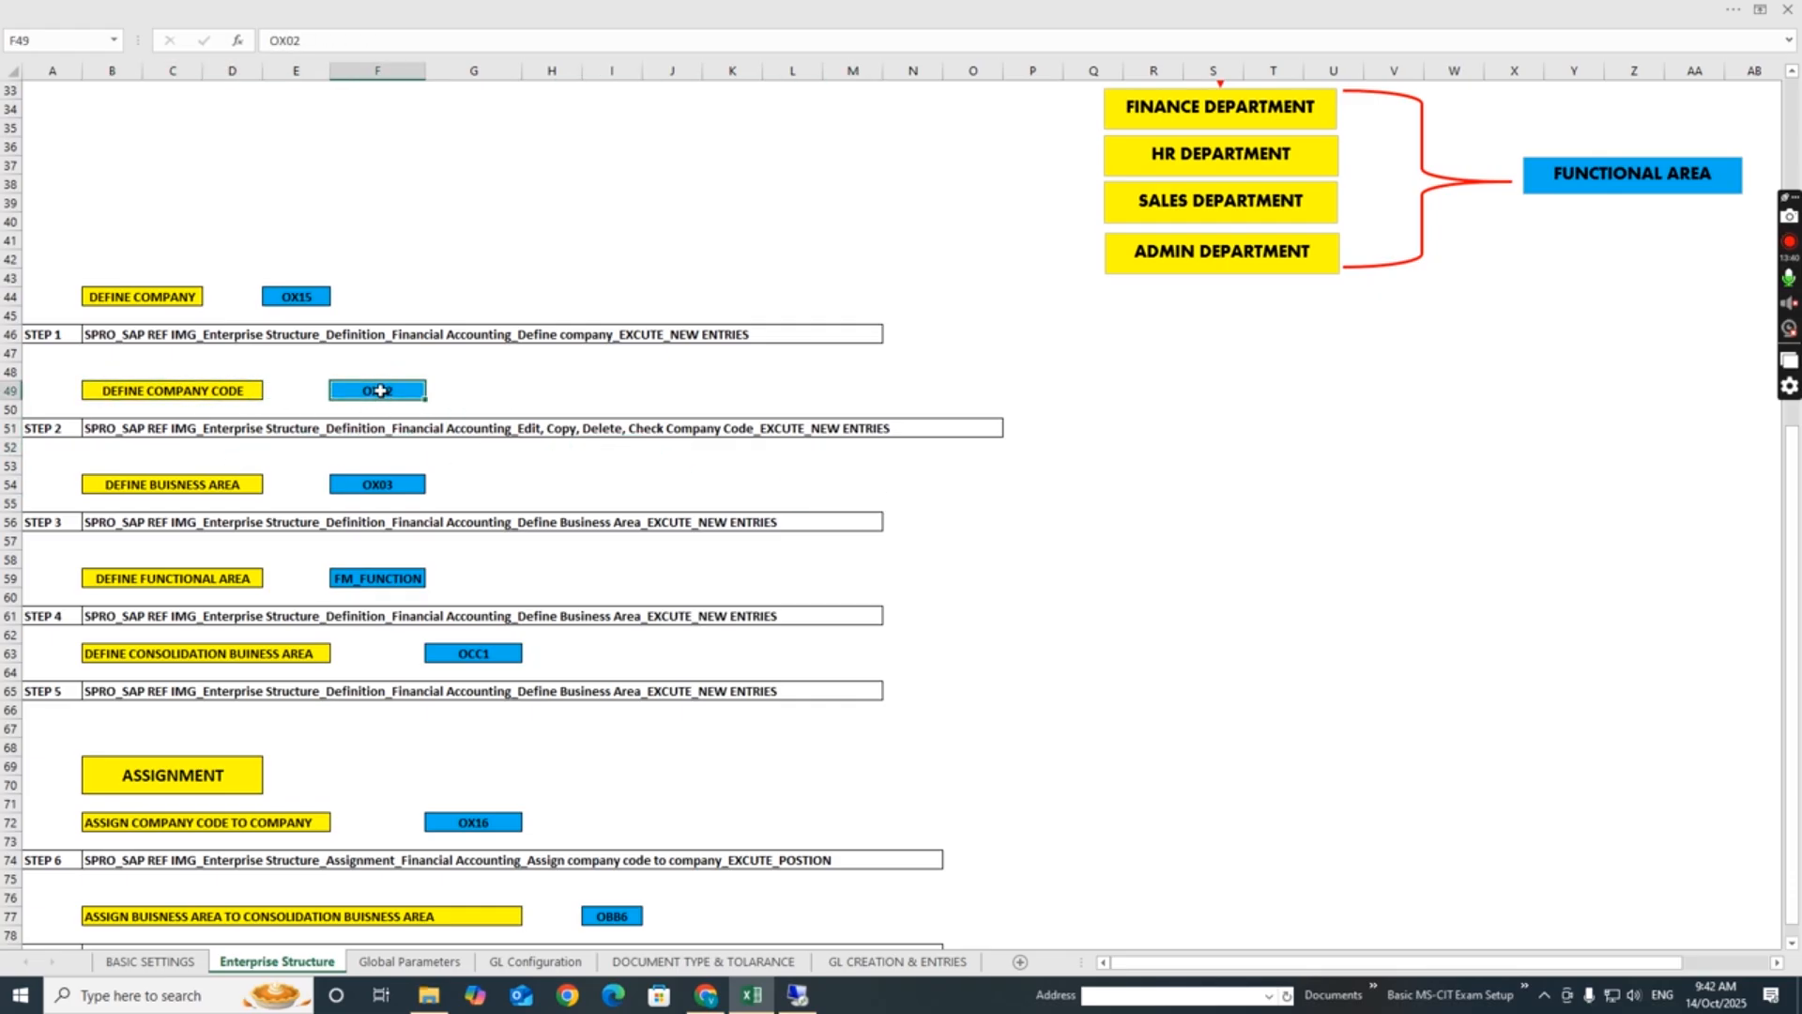
pyautogui.click(206, 391)
pyautogui.click(140, 432)
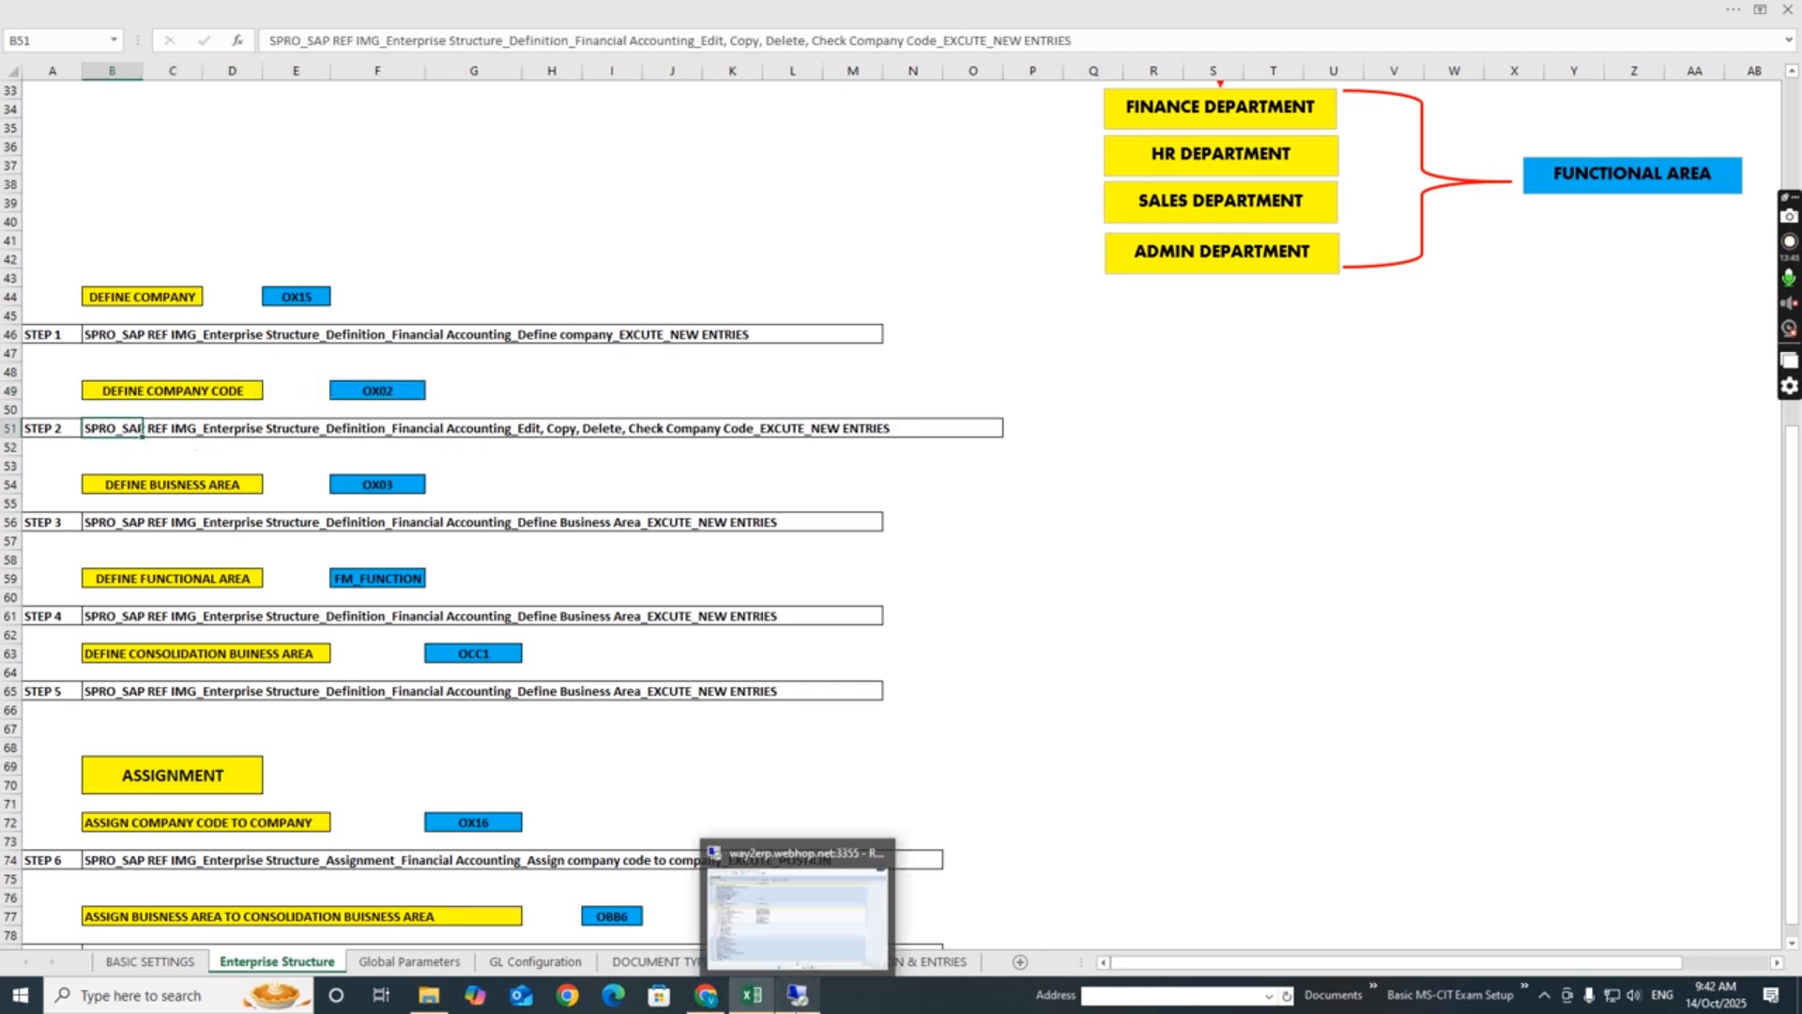
# - Return to SAP and try to open Edit Company Code Data under Edit, Copy, Delete, Check Company Code, declining to display the locked data
pyautogui.click(798, 994)
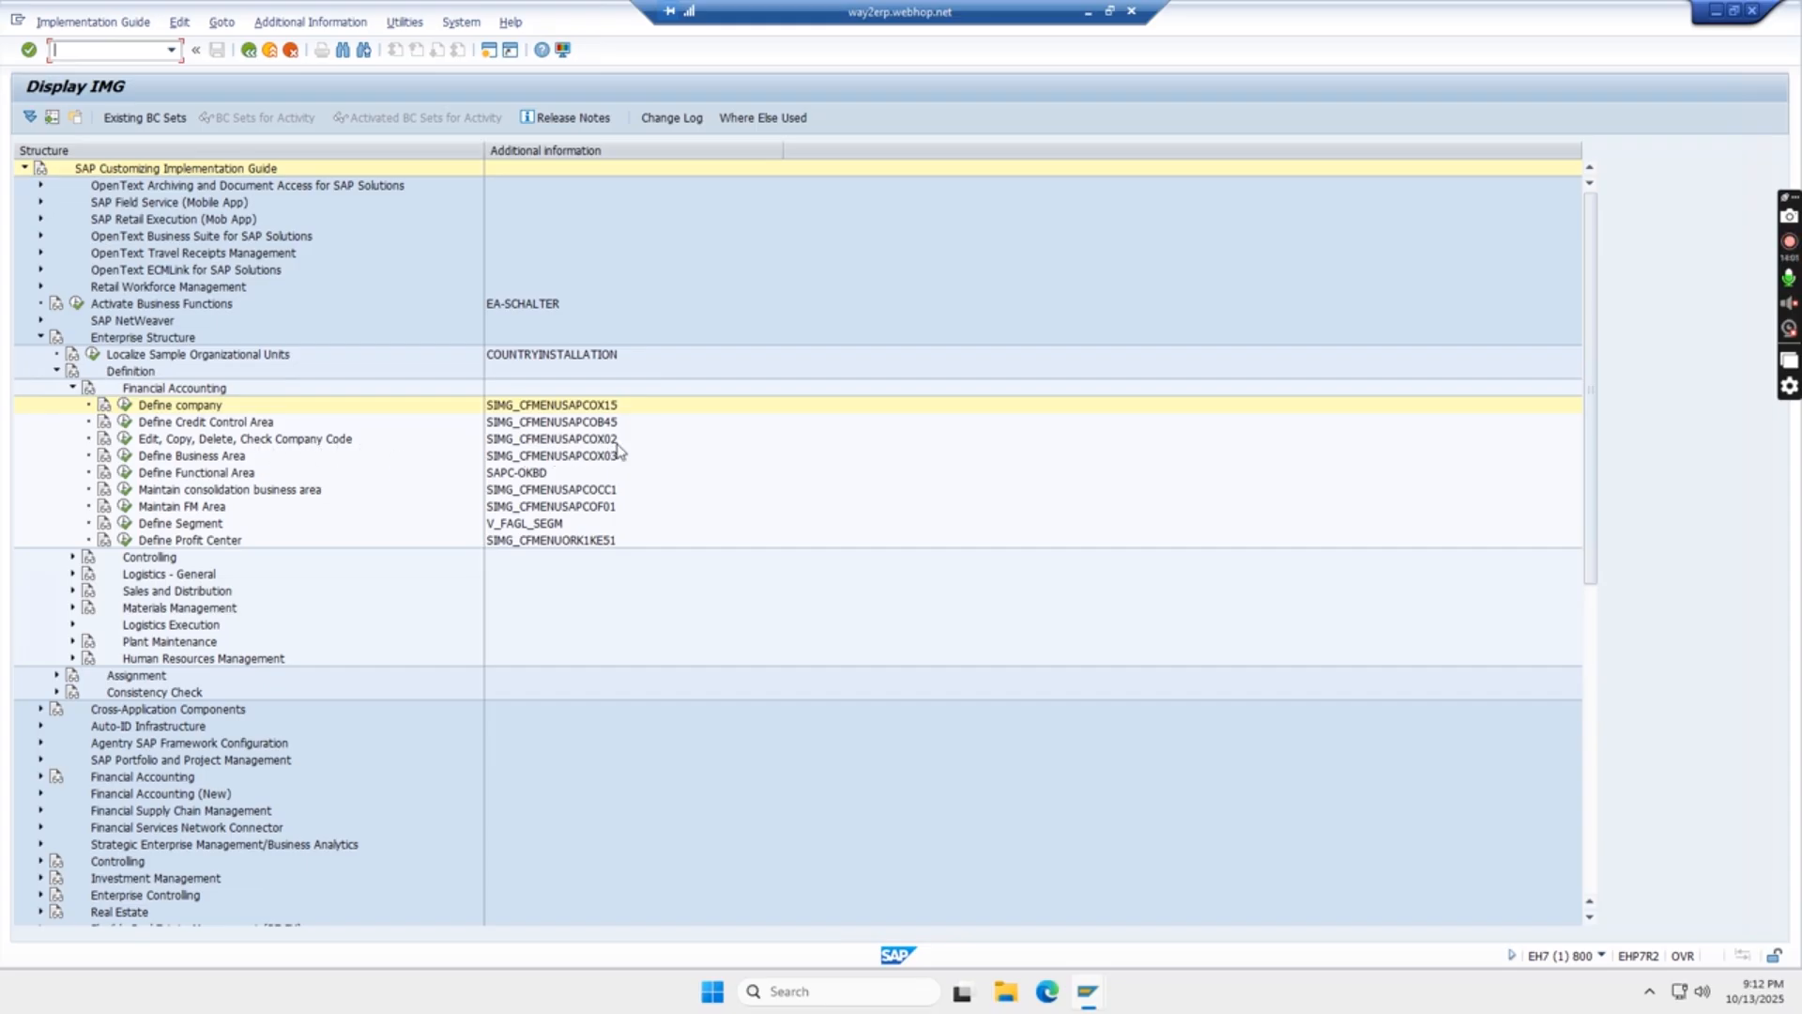
pyautogui.click(124, 439)
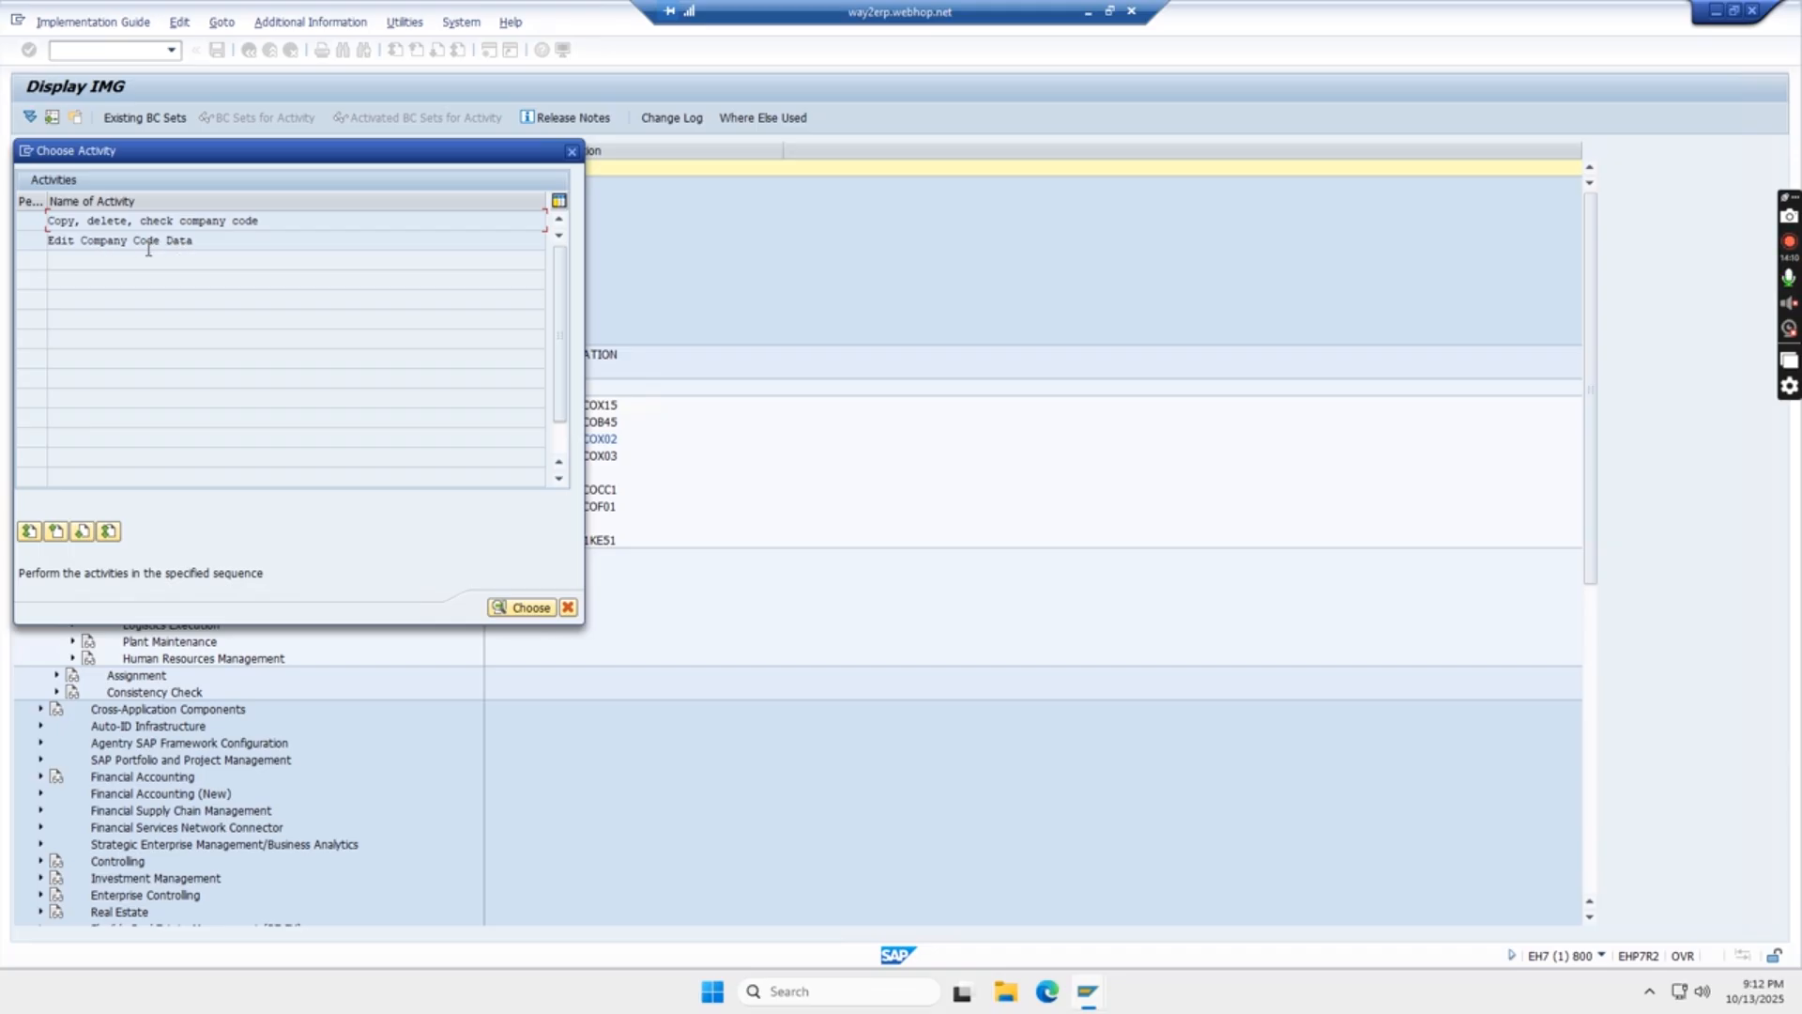
pyautogui.moveTo(108, 245); pyautogui.dragTo(51, 248)
pyautogui.moveTo(200, 246); pyautogui.dragTo(32, 246)
pyautogui.click(218, 241)
pyautogui.doubleClick(124, 241)
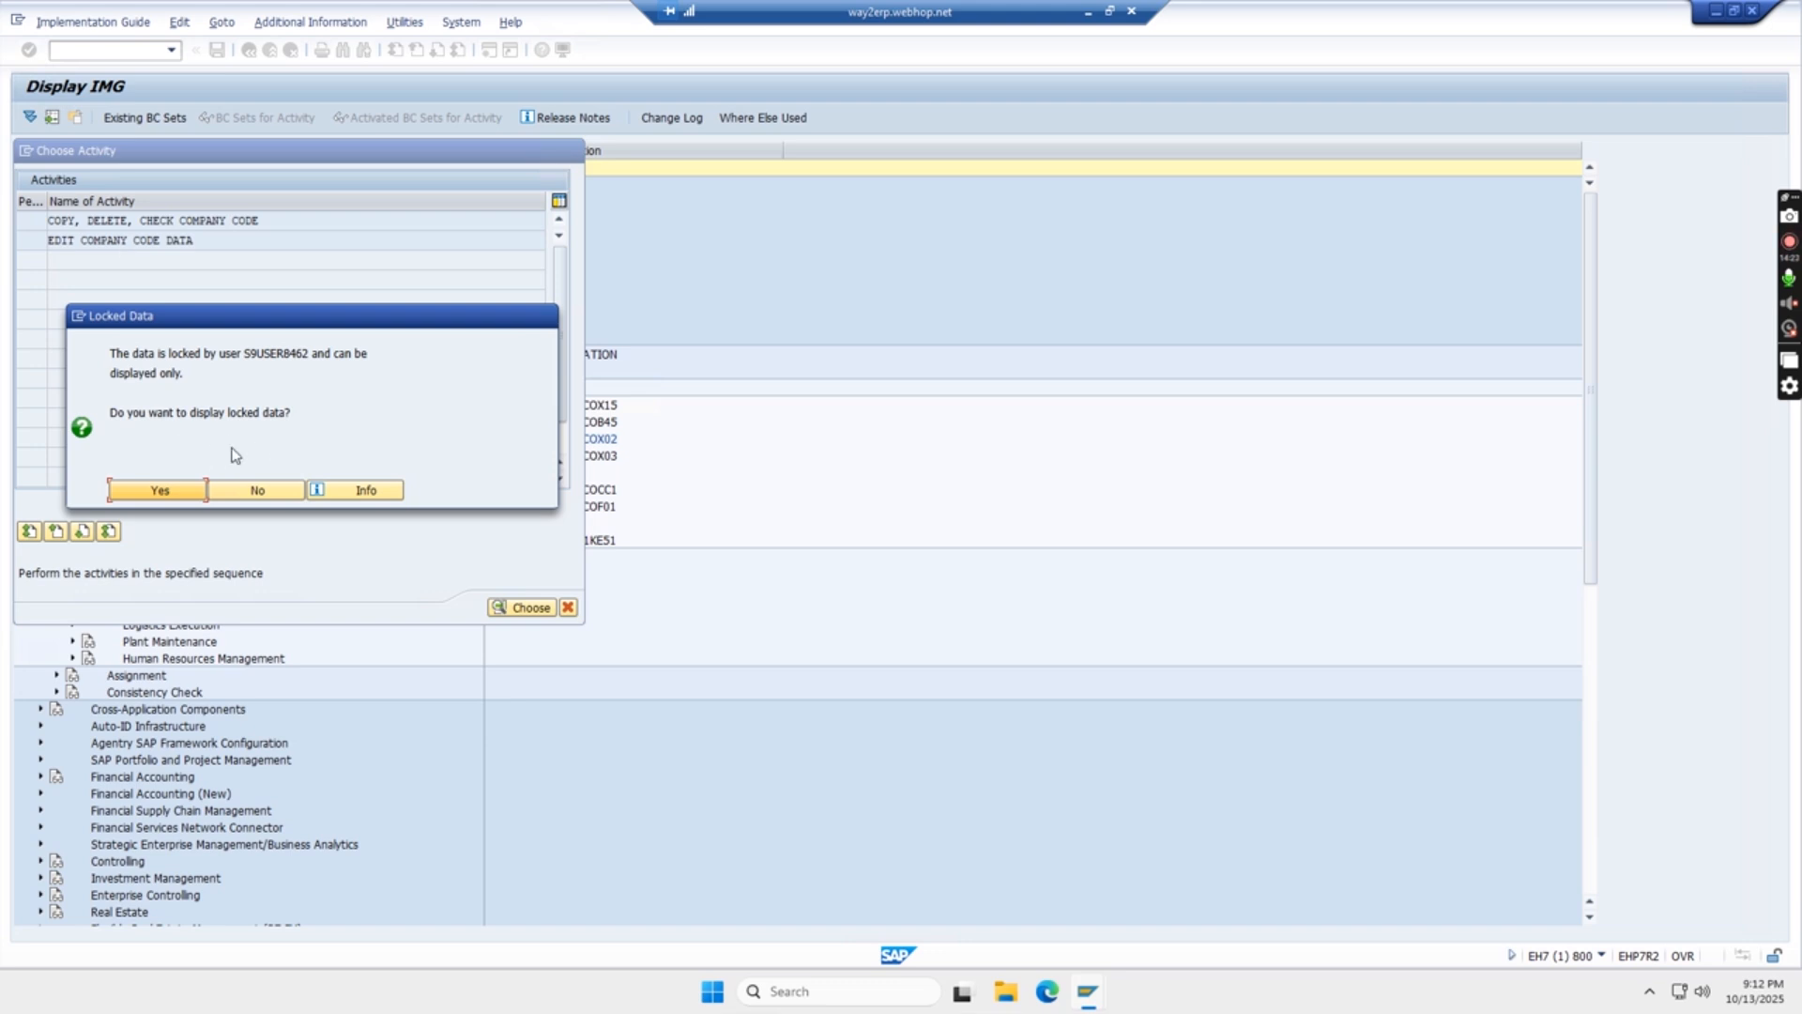
pyautogui.click(259, 490)
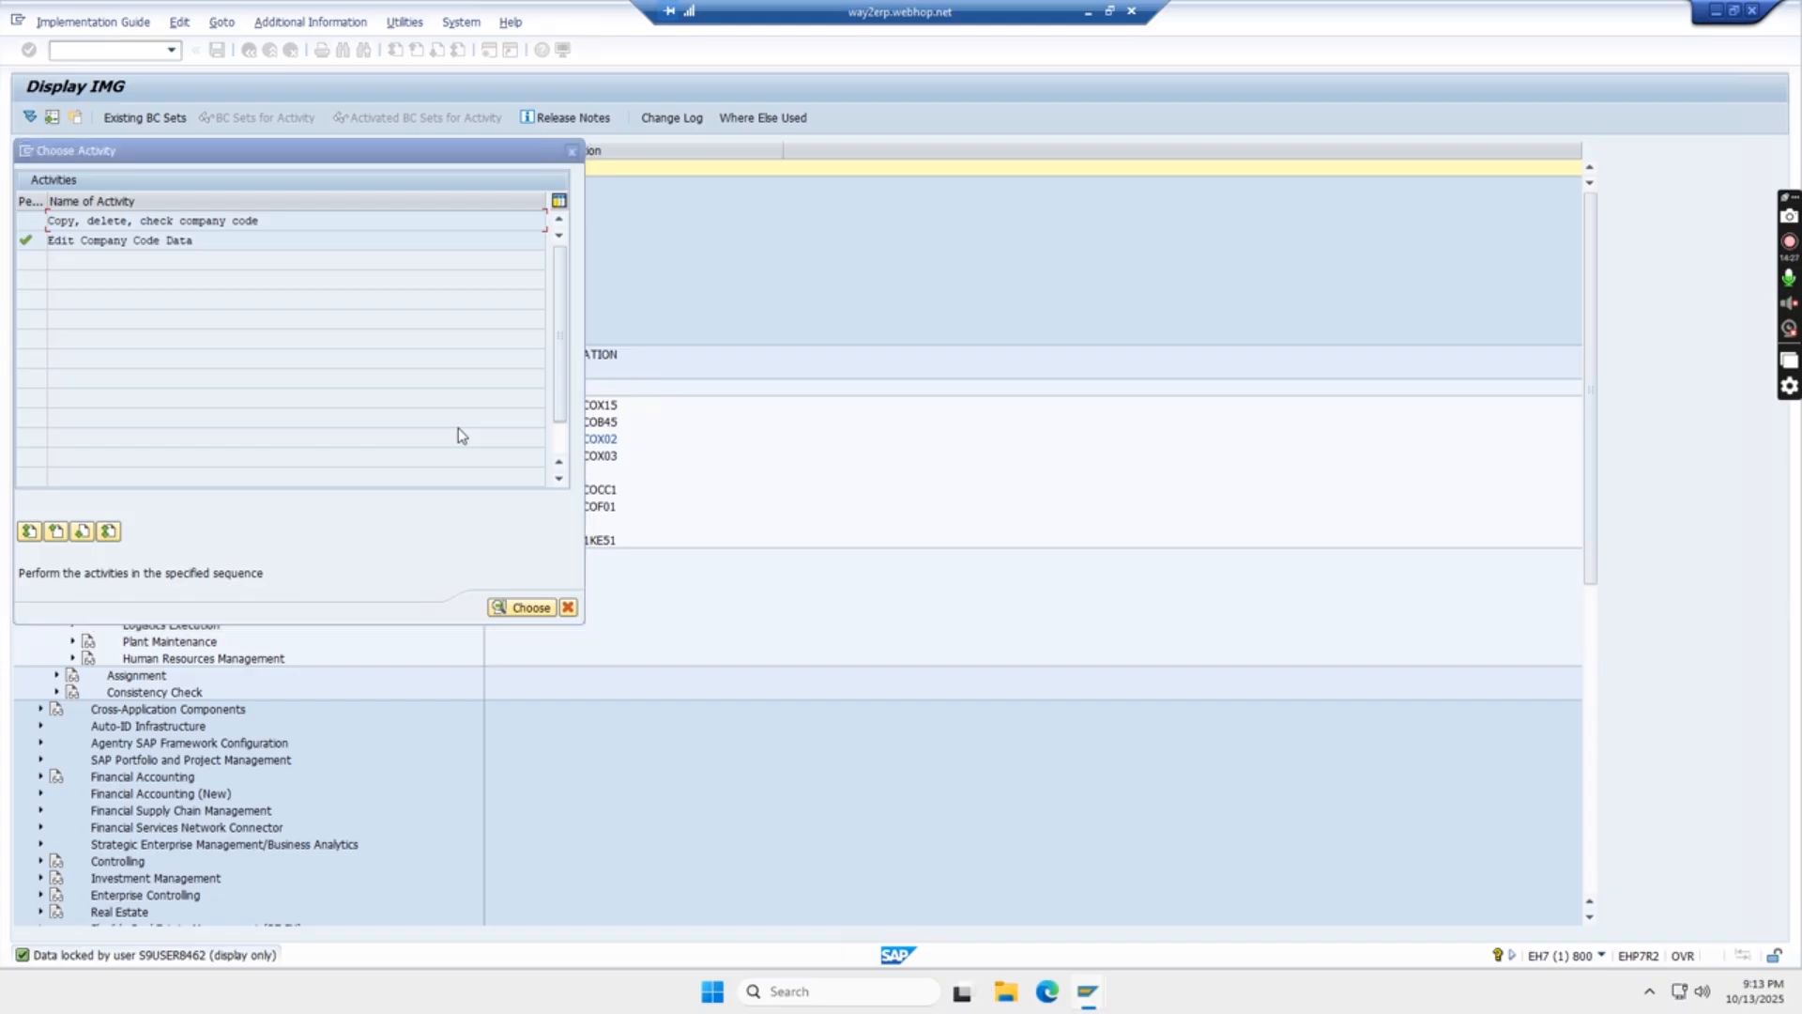
# - Refresh the SM12 lock entry list, delete all its entries, and return to the company code activity selection
pyautogui.hotkey('alt', 'Tab')
pyautogui.click(58, 118)
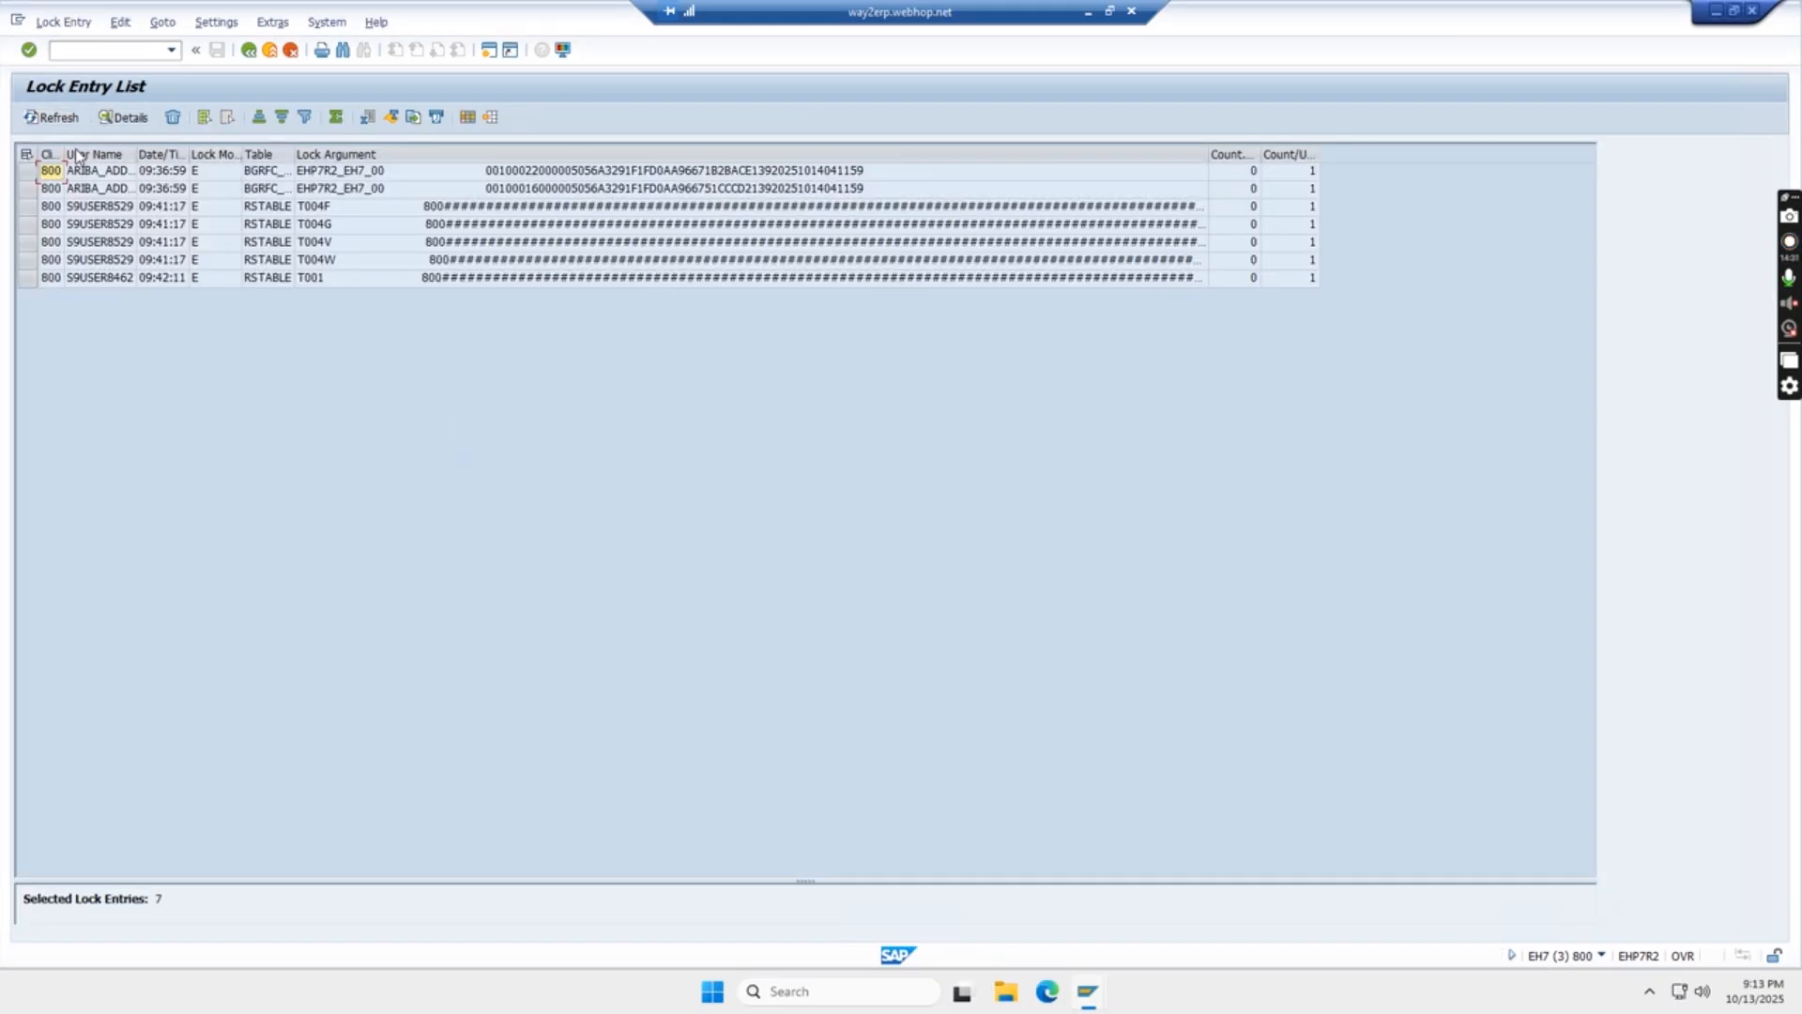
pyautogui.click(26, 154)
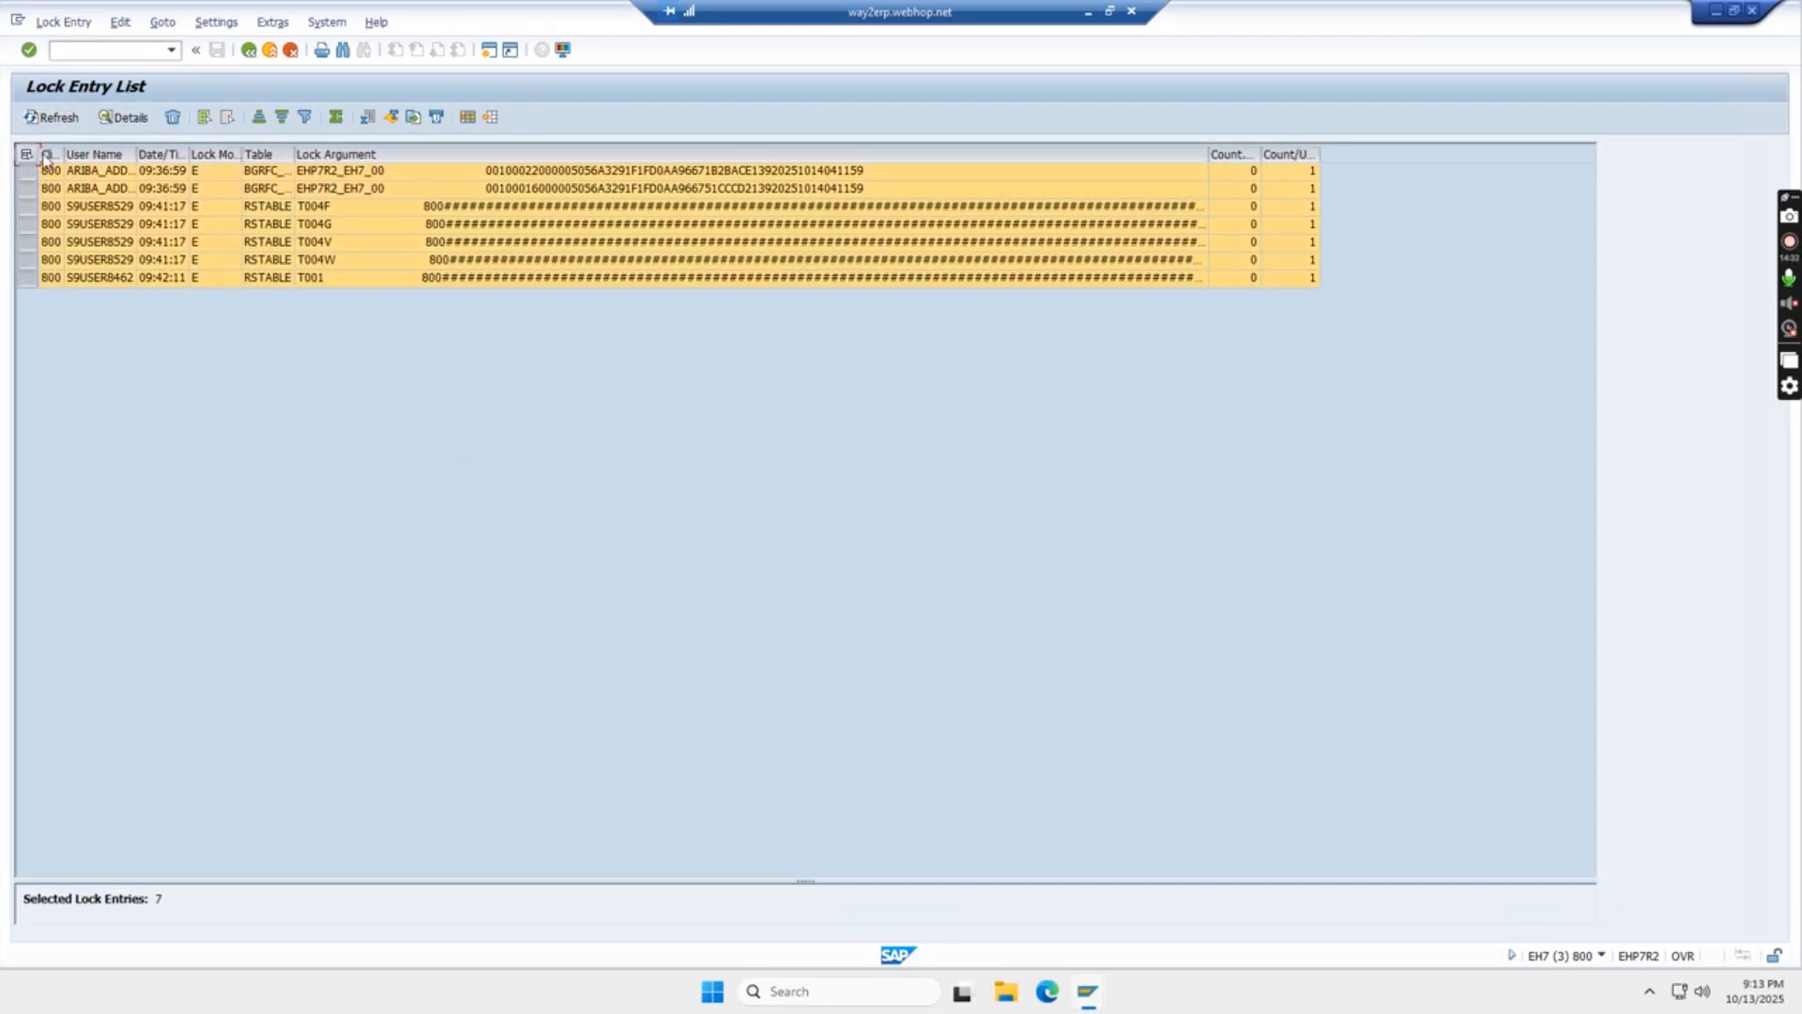
pyautogui.click(172, 118)
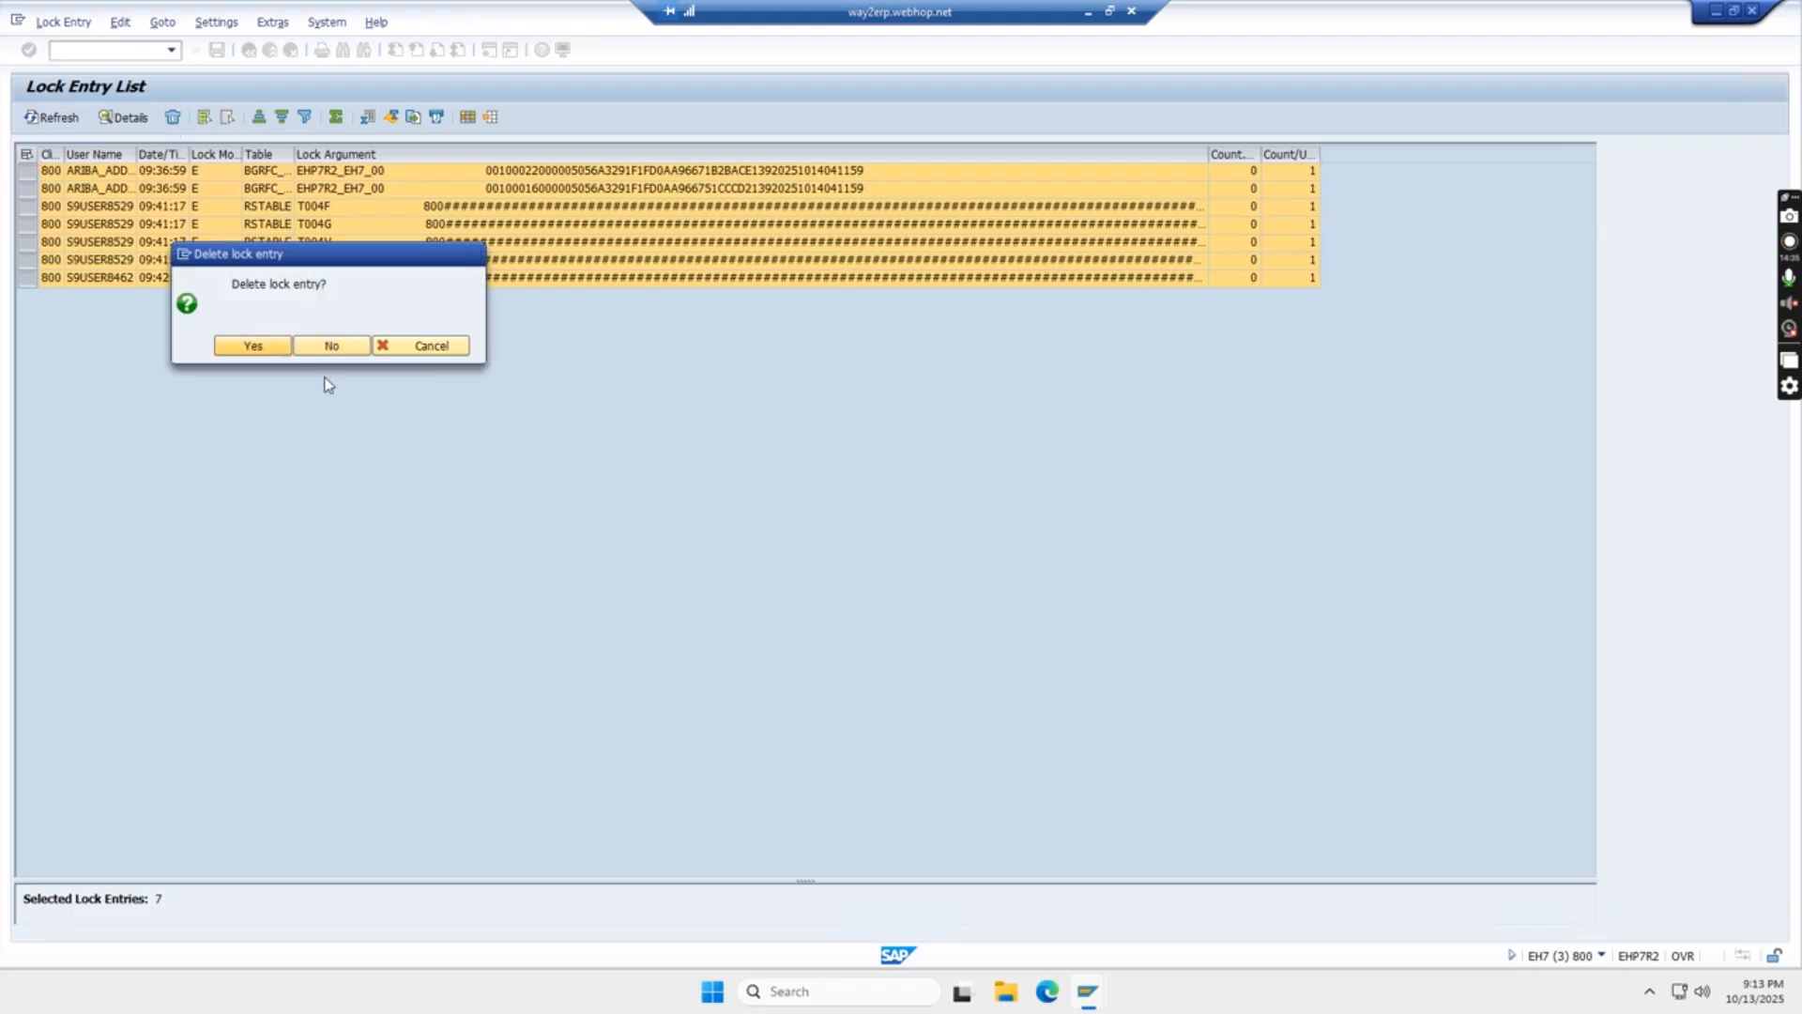
pyautogui.press('Return')
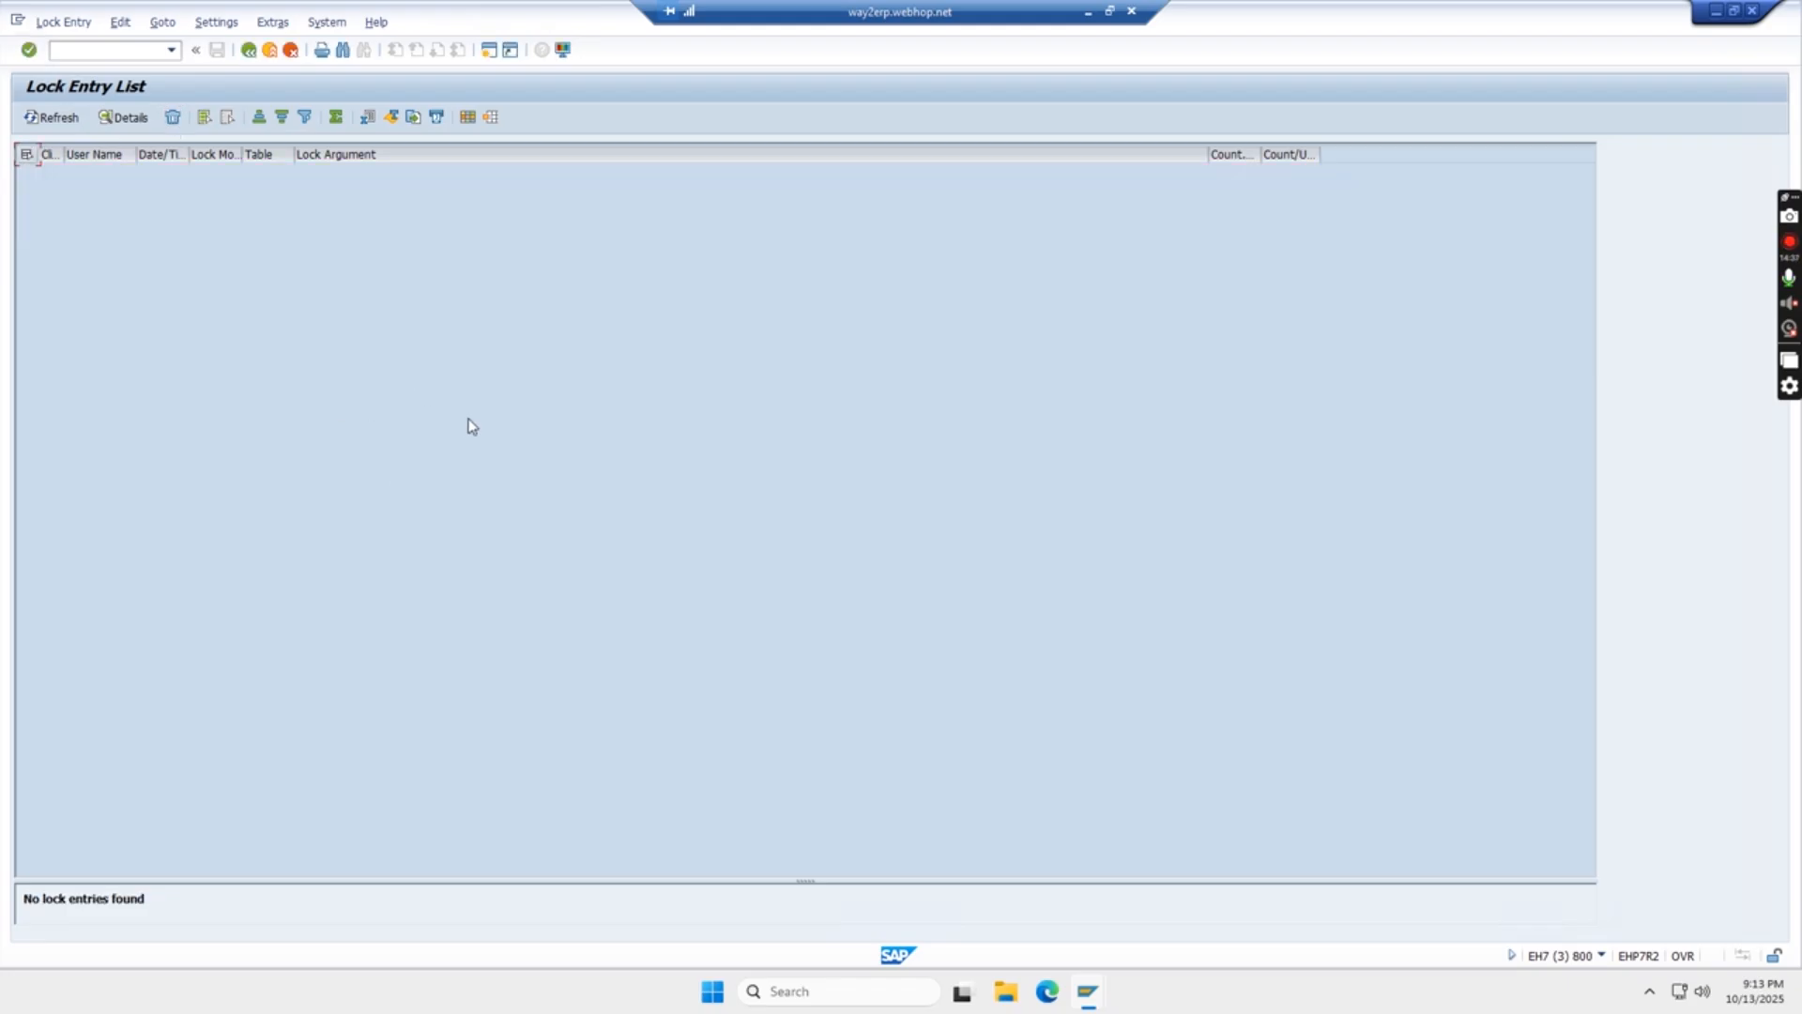
pyautogui.hotkey('alt', 'Tab')
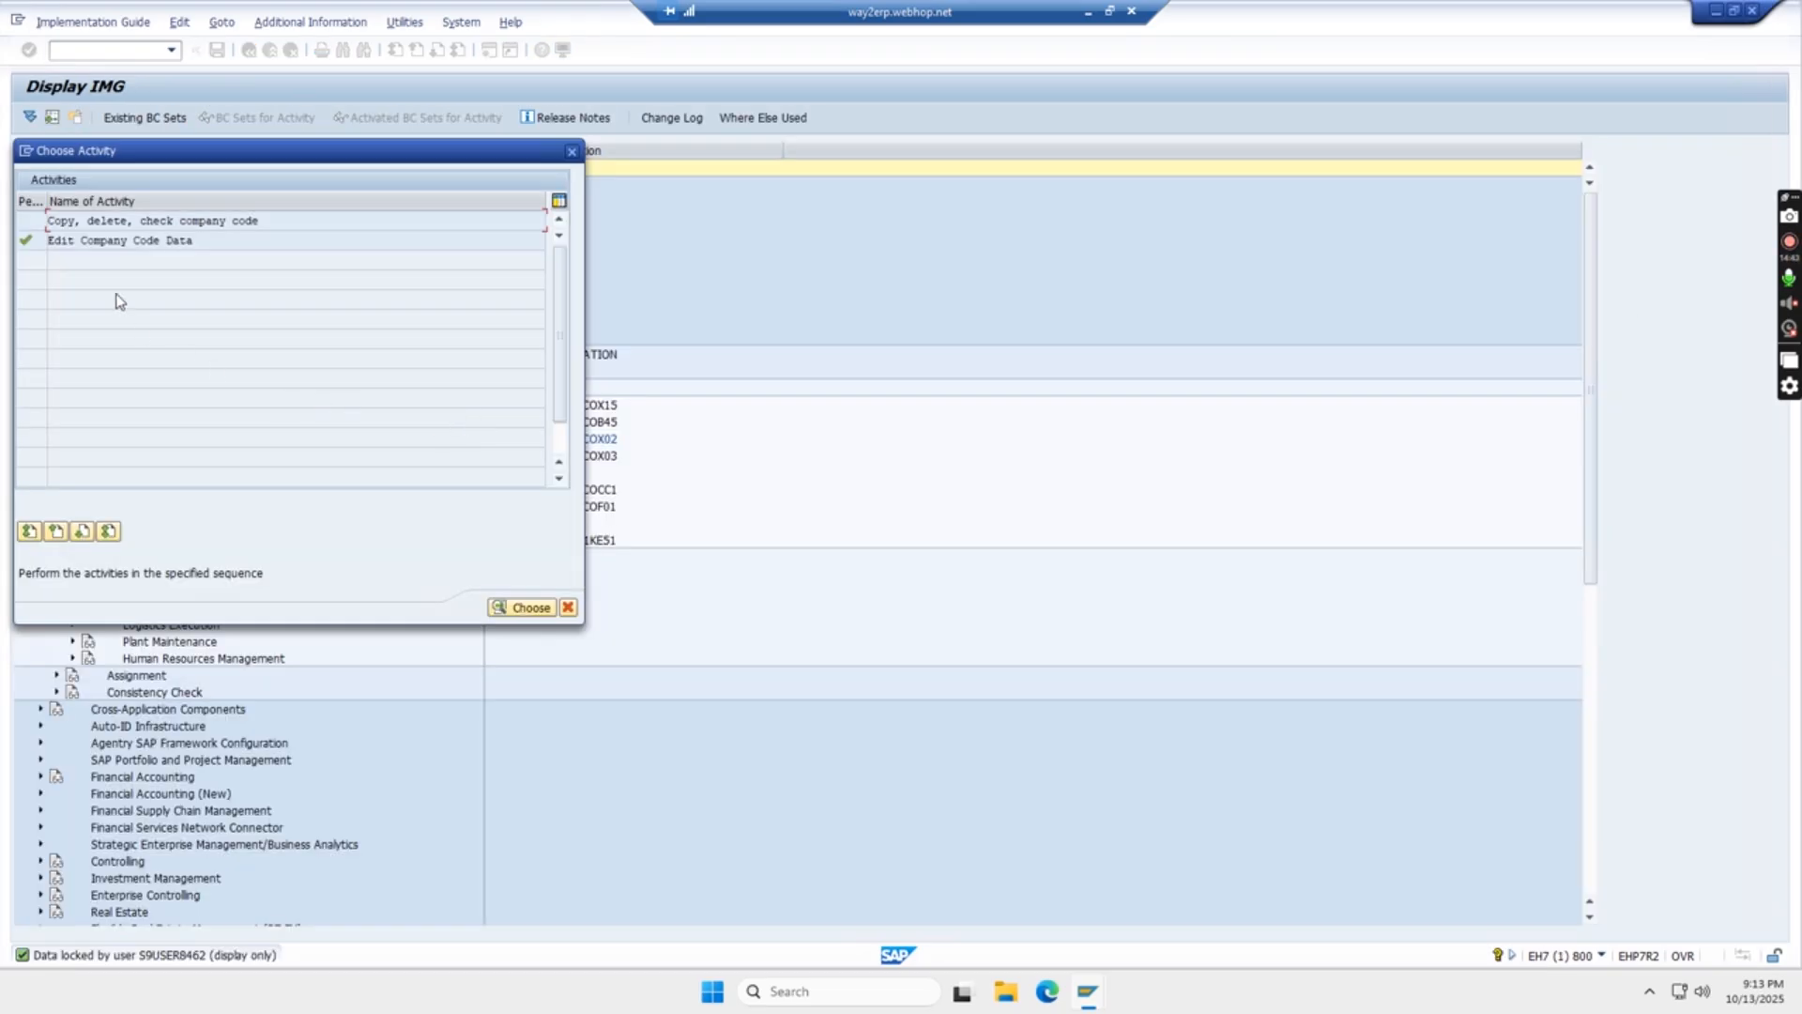
# - Open Edit Company Code Data, start a new entry and try the company code TSYD
pyautogui.doubleClick(108, 244)
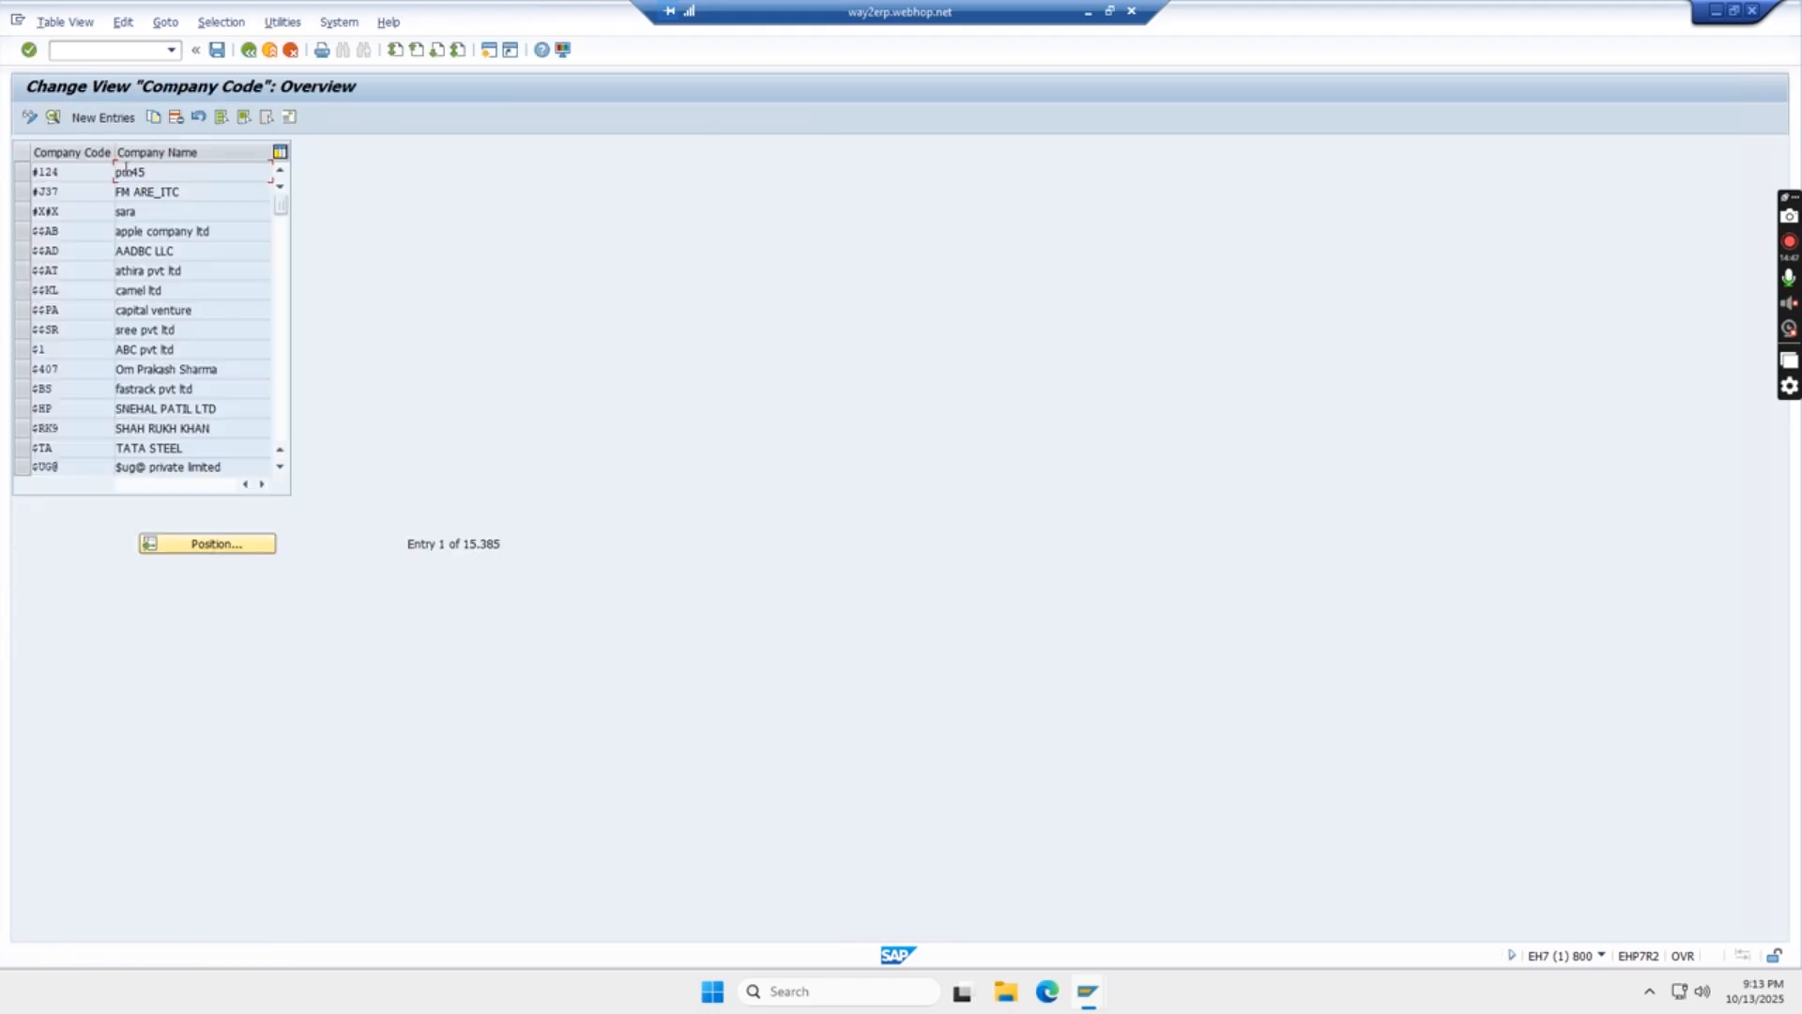
pyautogui.click(99, 119)
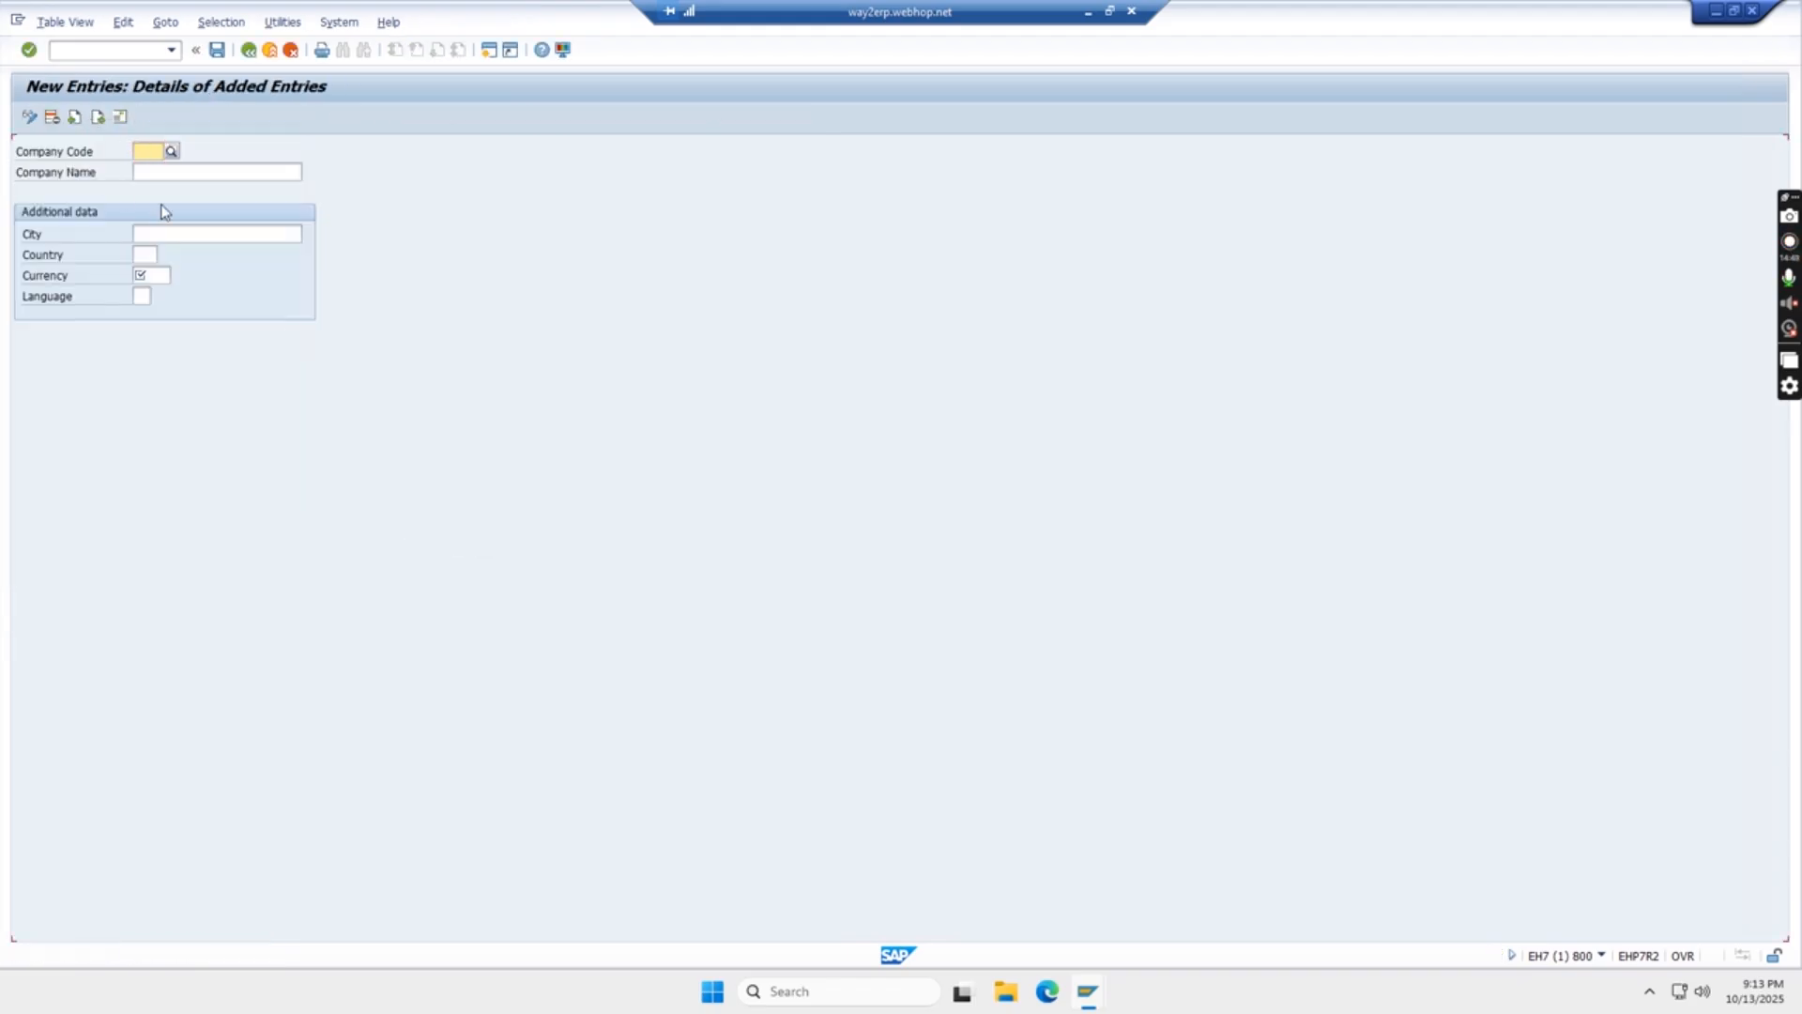
pyautogui.click(142, 161)
pyautogui.write('TS')
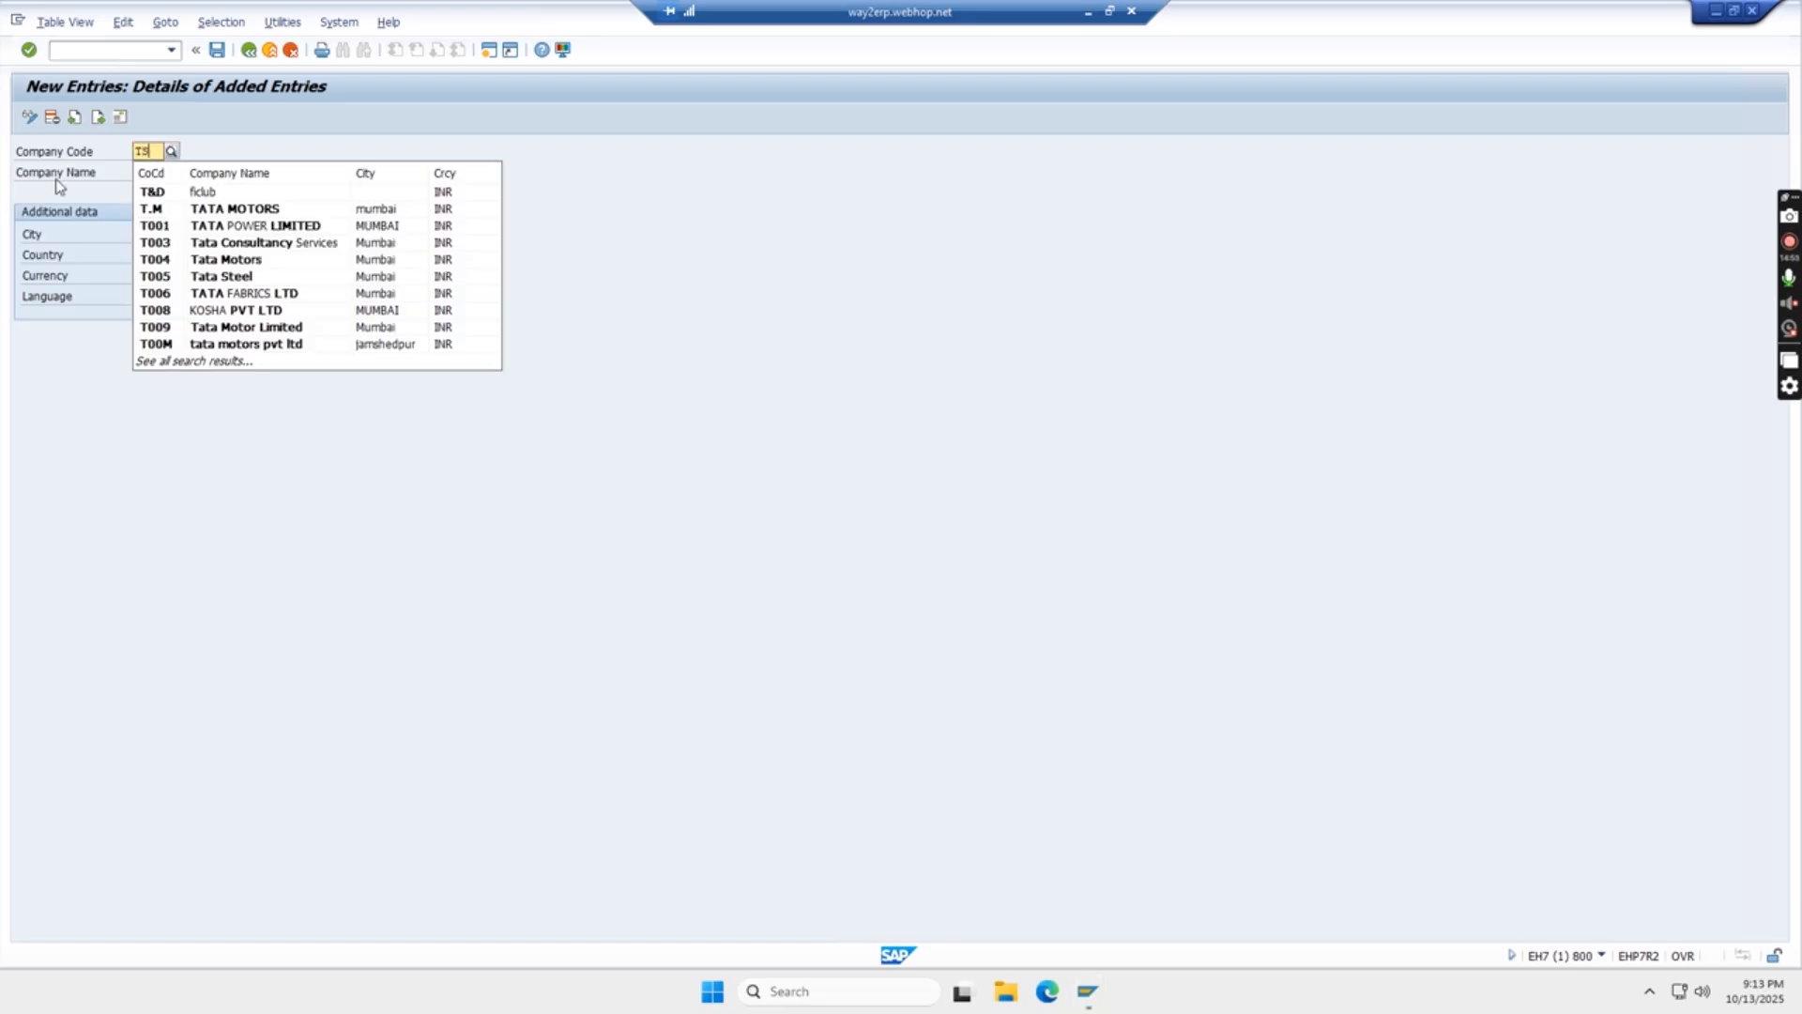
pyautogui.write('YD')
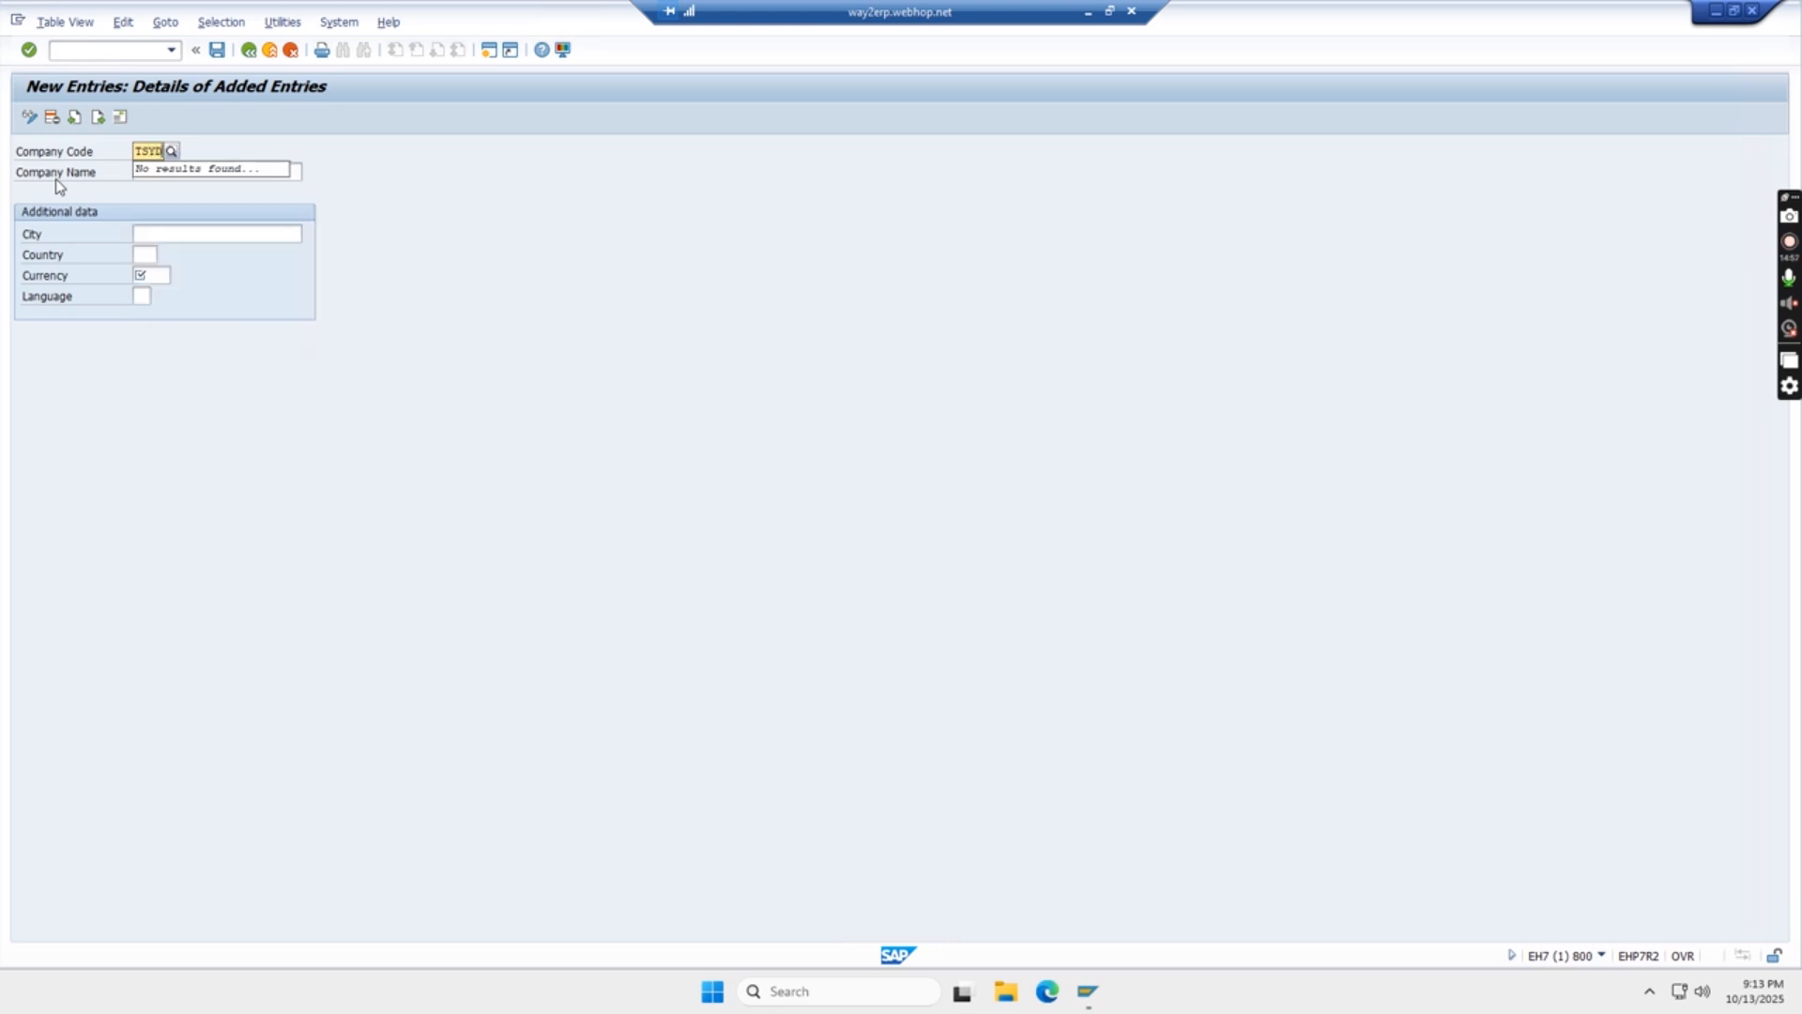
# - Try alternative company codes beginning with TS for the new entry, including TSTS and TSS2
pyautogui.press('BackSpace')
pyautogui.press('BackSpace')
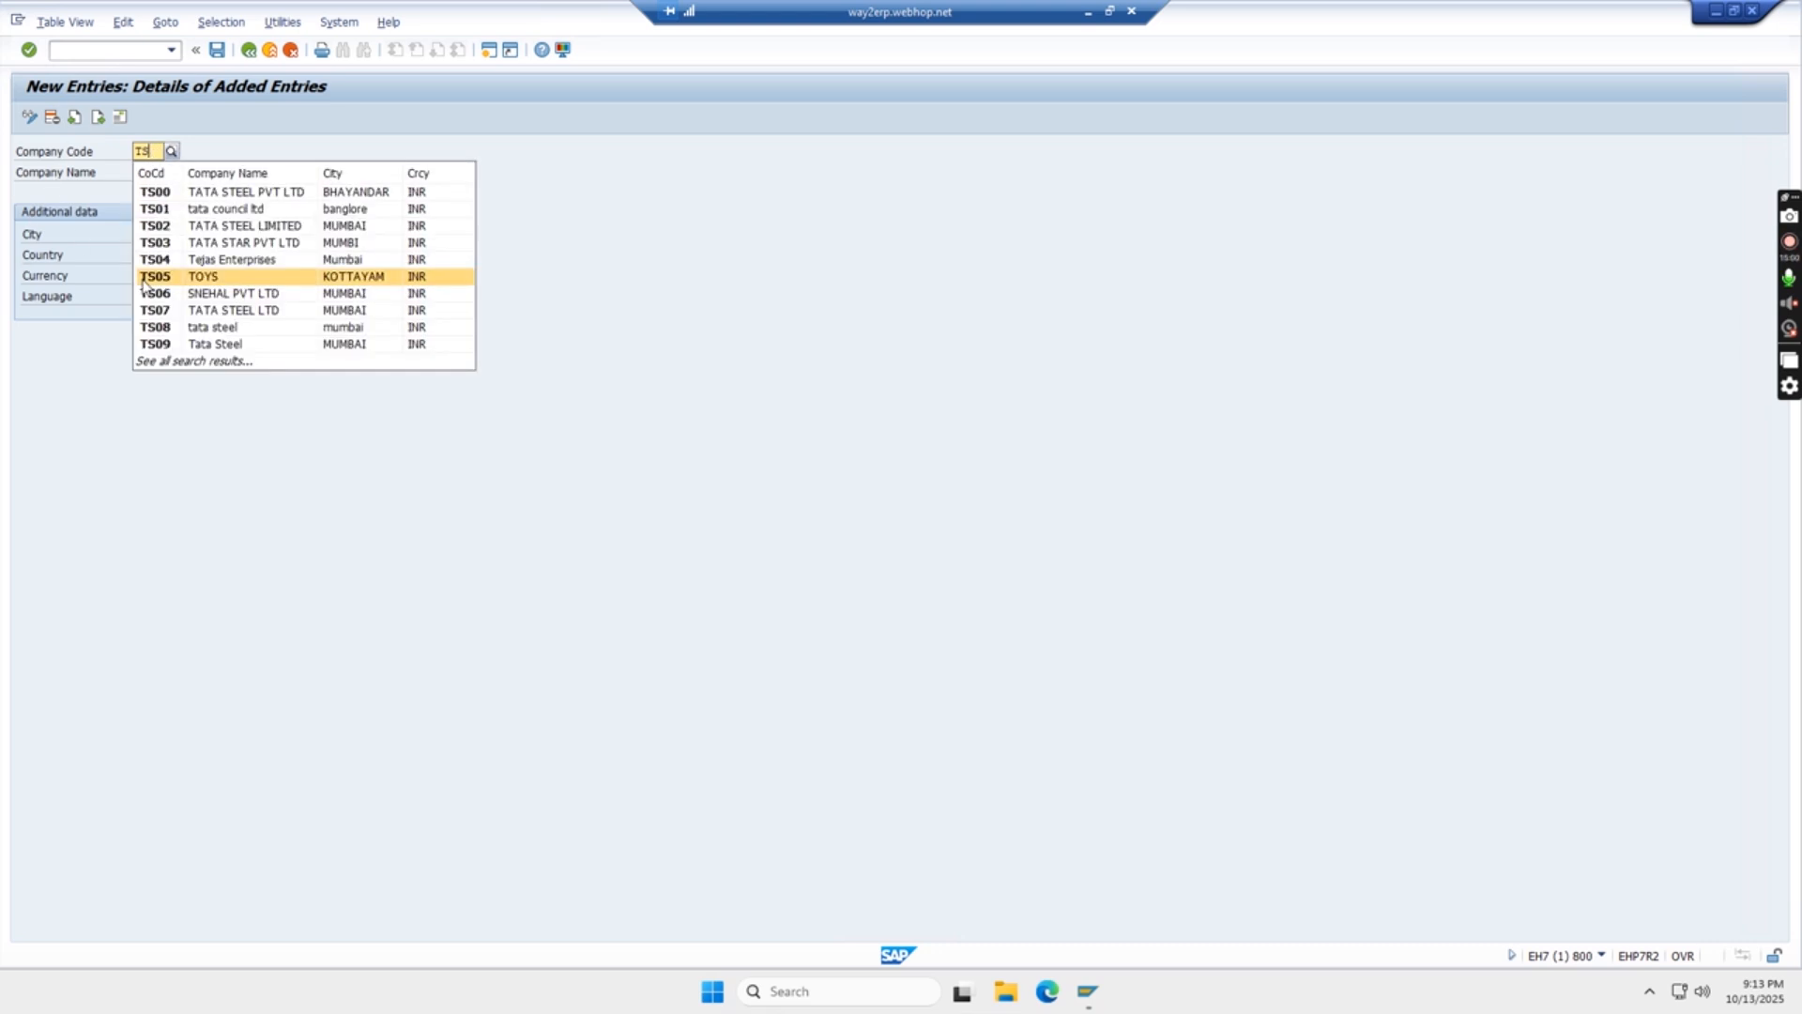
pyautogui.write('TS')
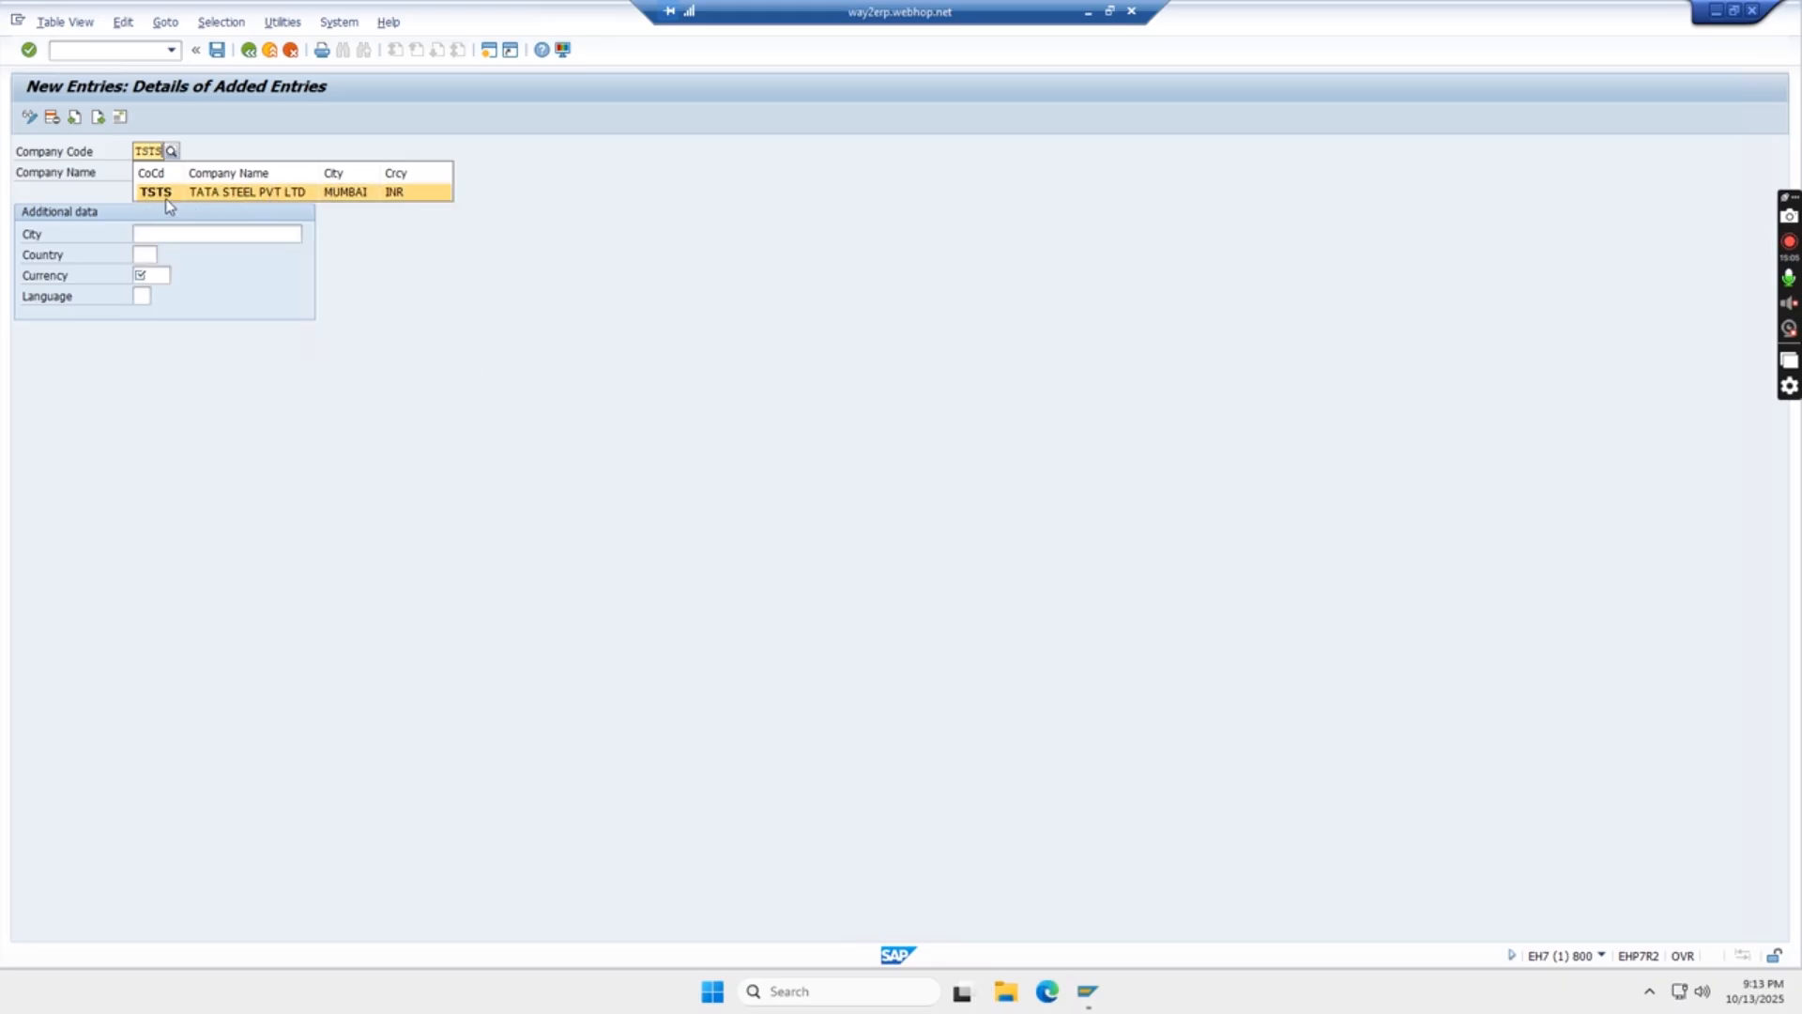
pyautogui.press('BackSpace')
pyautogui.press('BackSpace')
pyautogui.press('BackSpace')
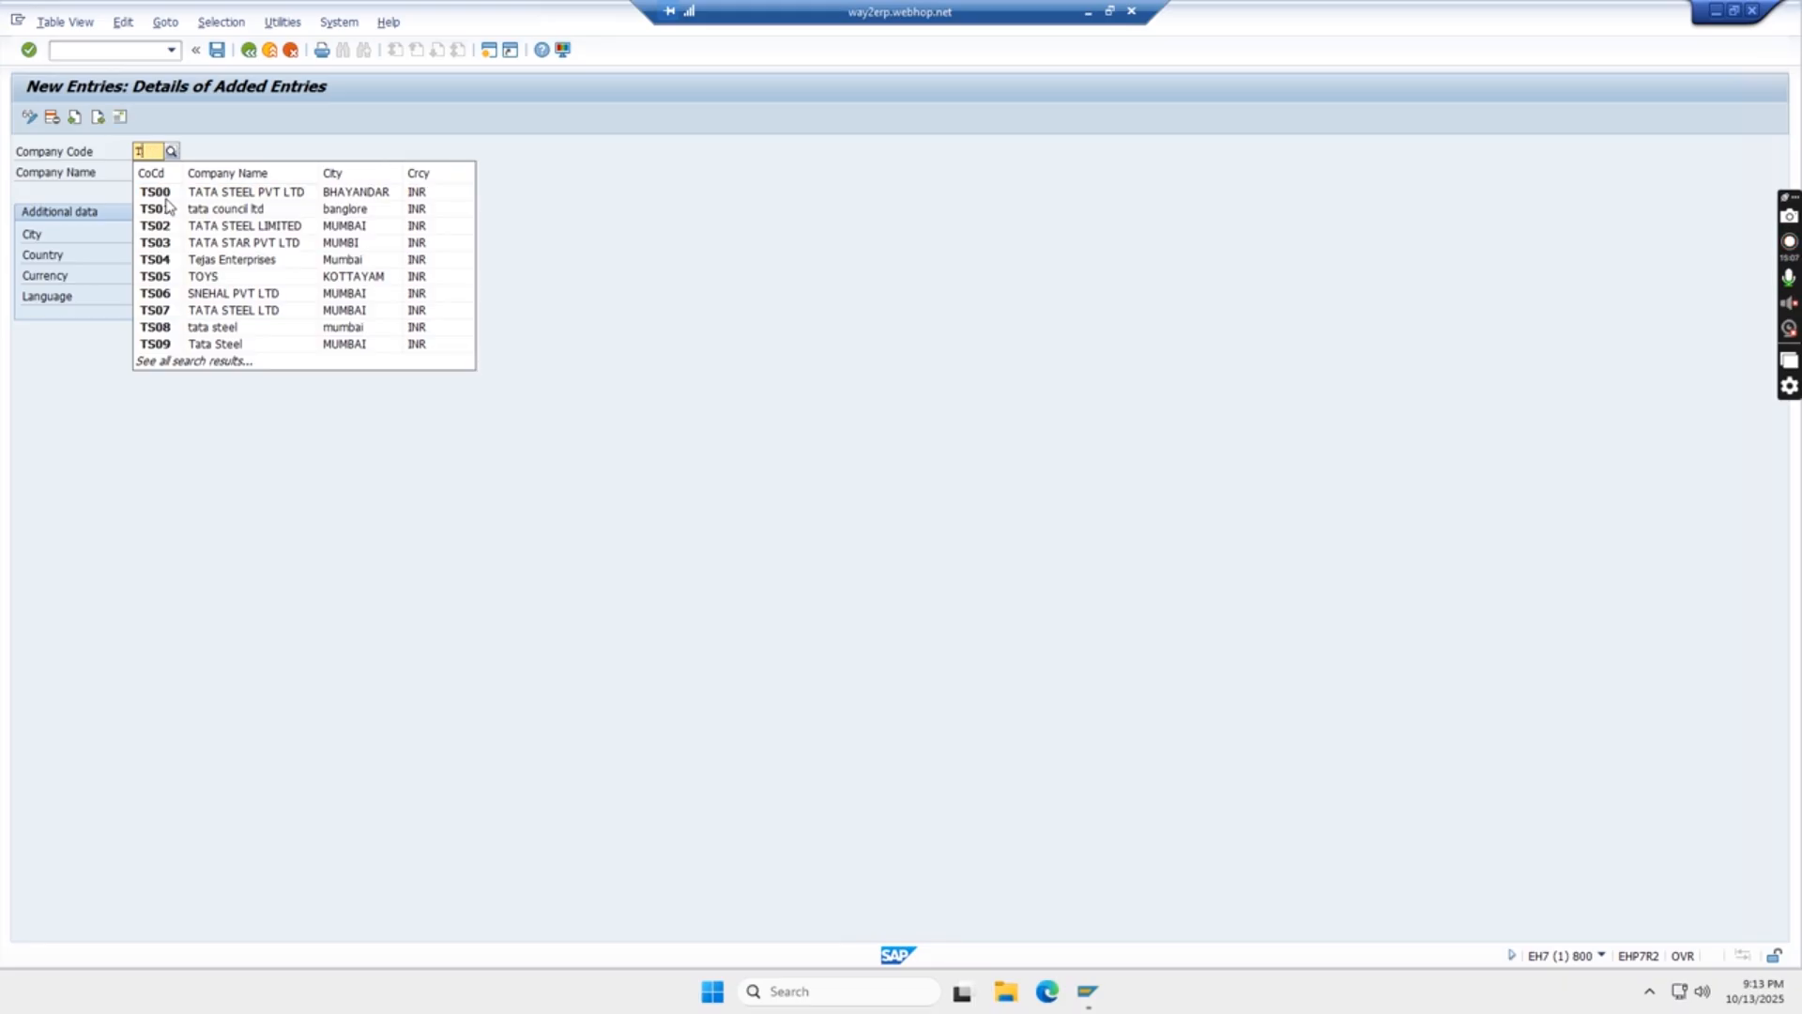
pyautogui.write('S01')
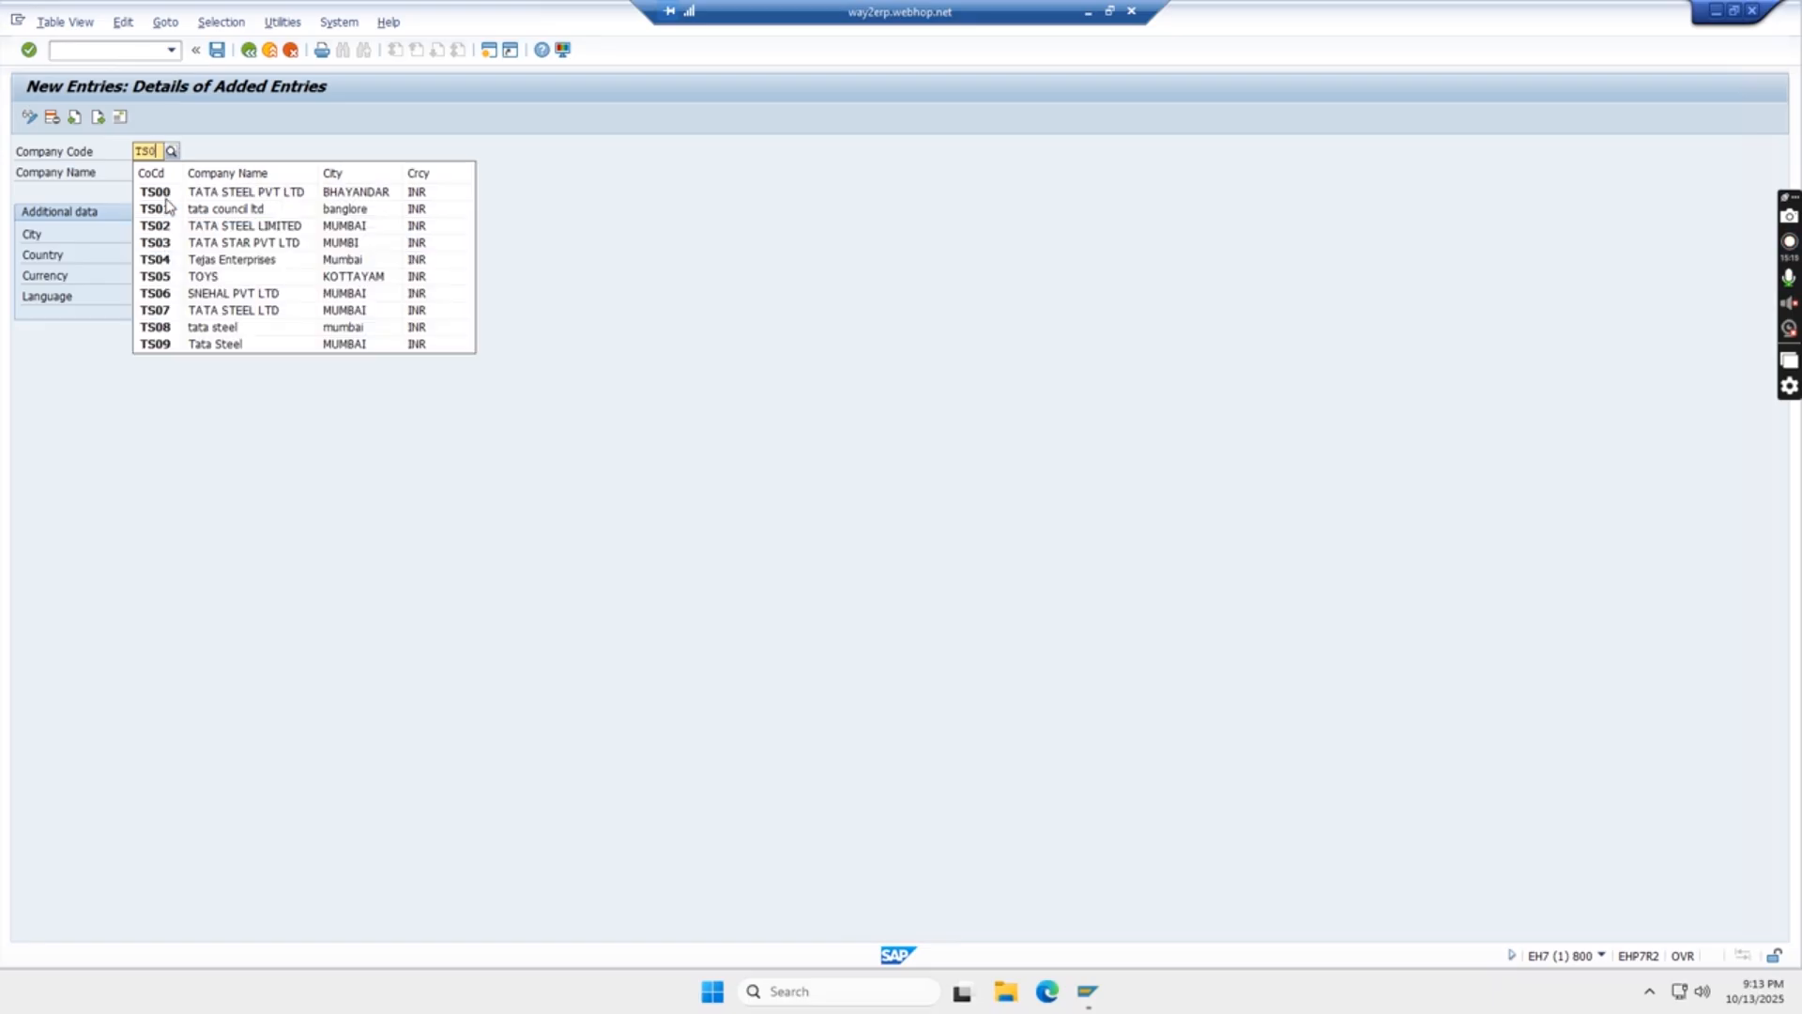
pyautogui.press('BackSpace')
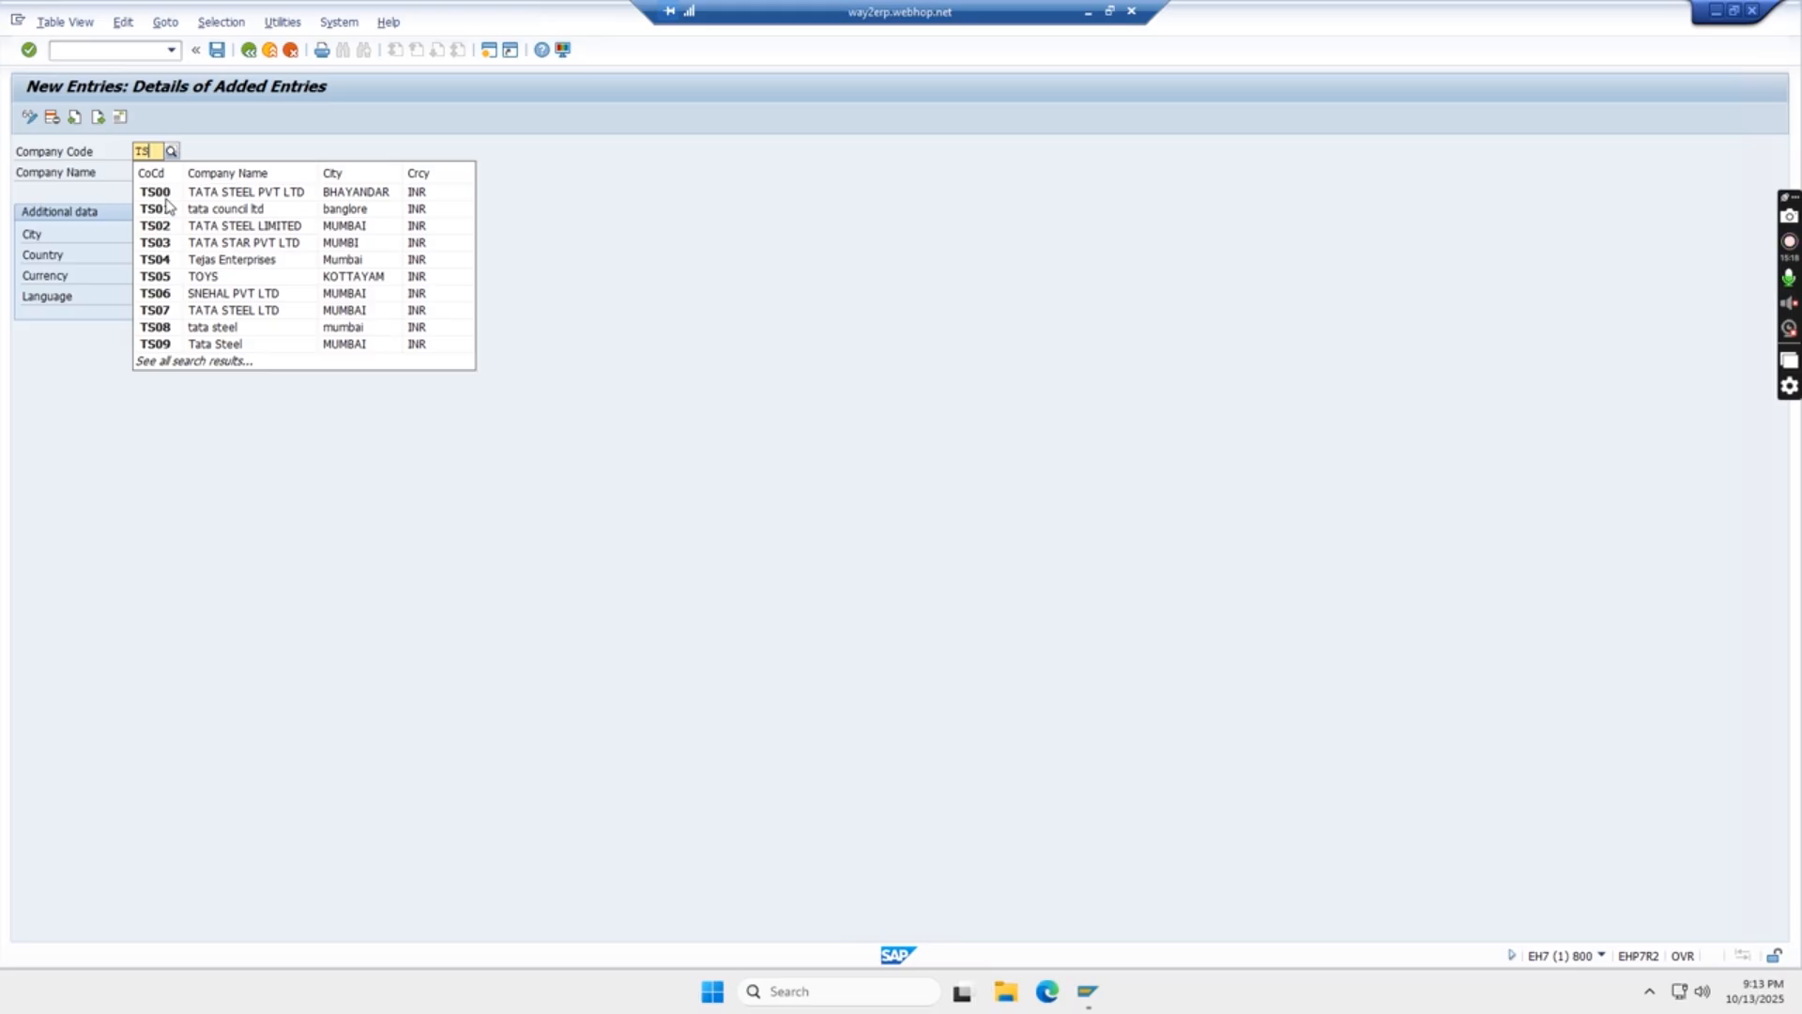
pyautogui.write('S1')
pyautogui.write('S')
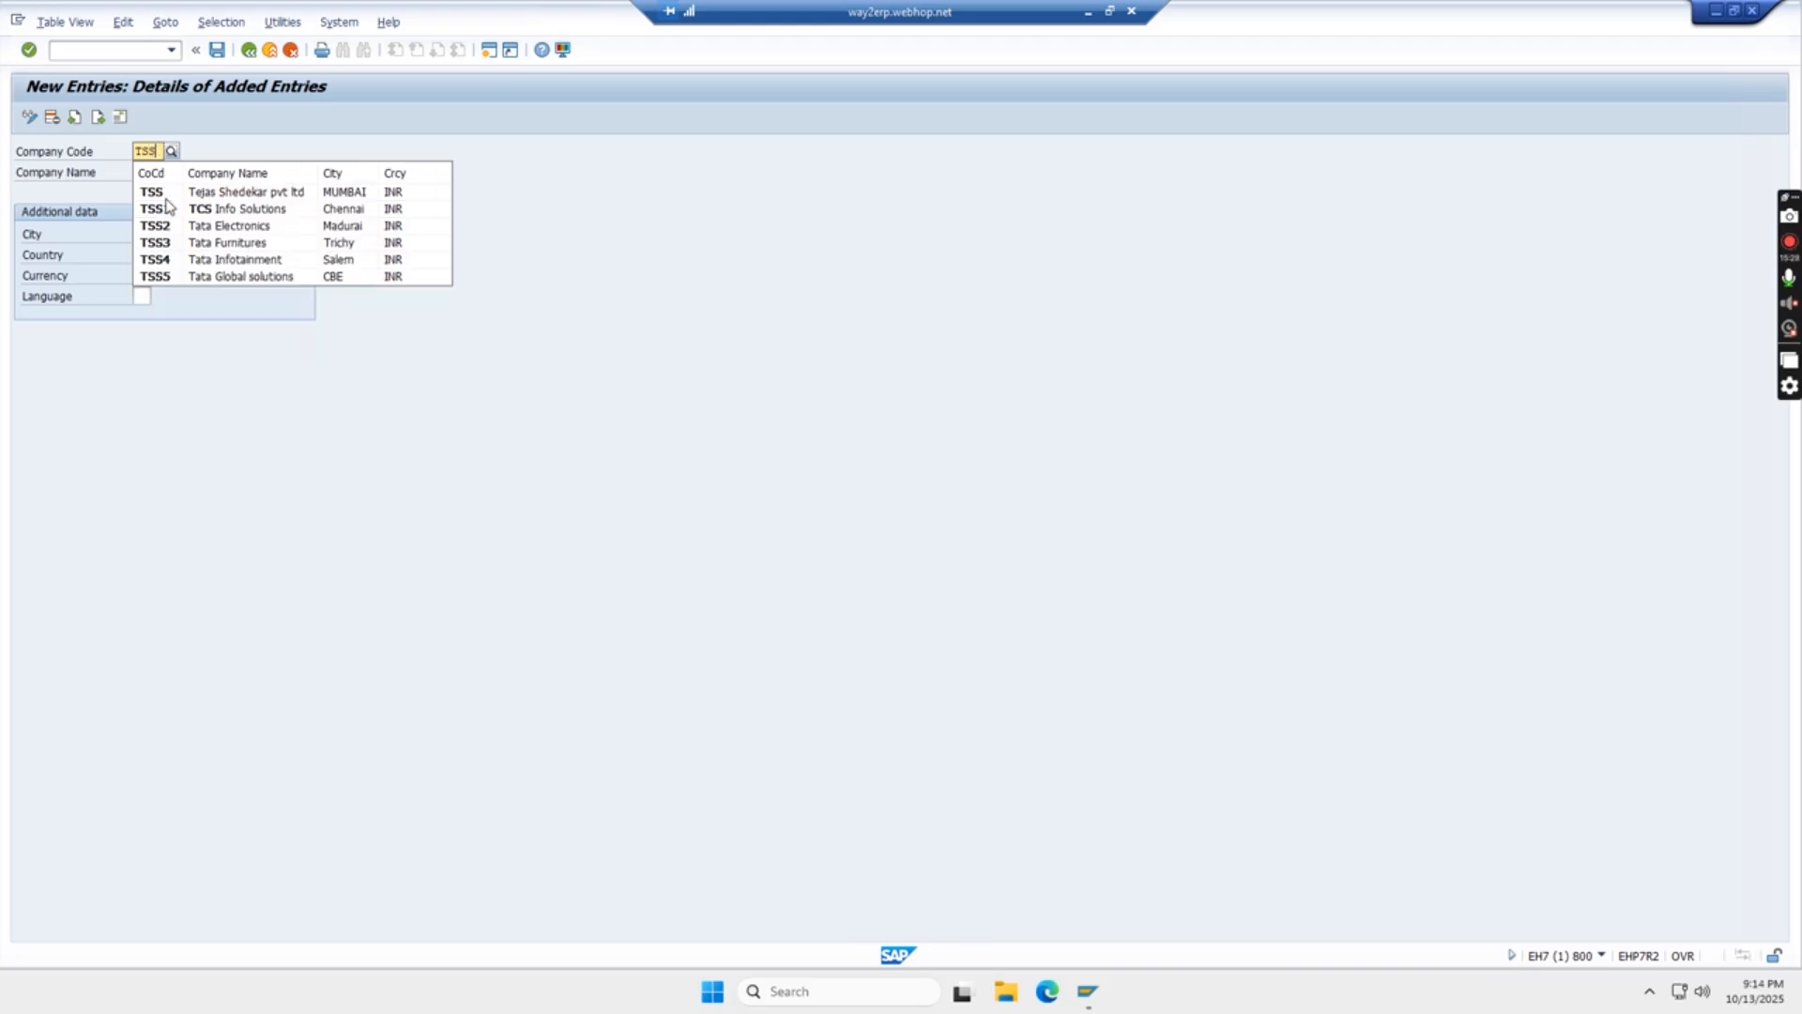
pyautogui.write('2')
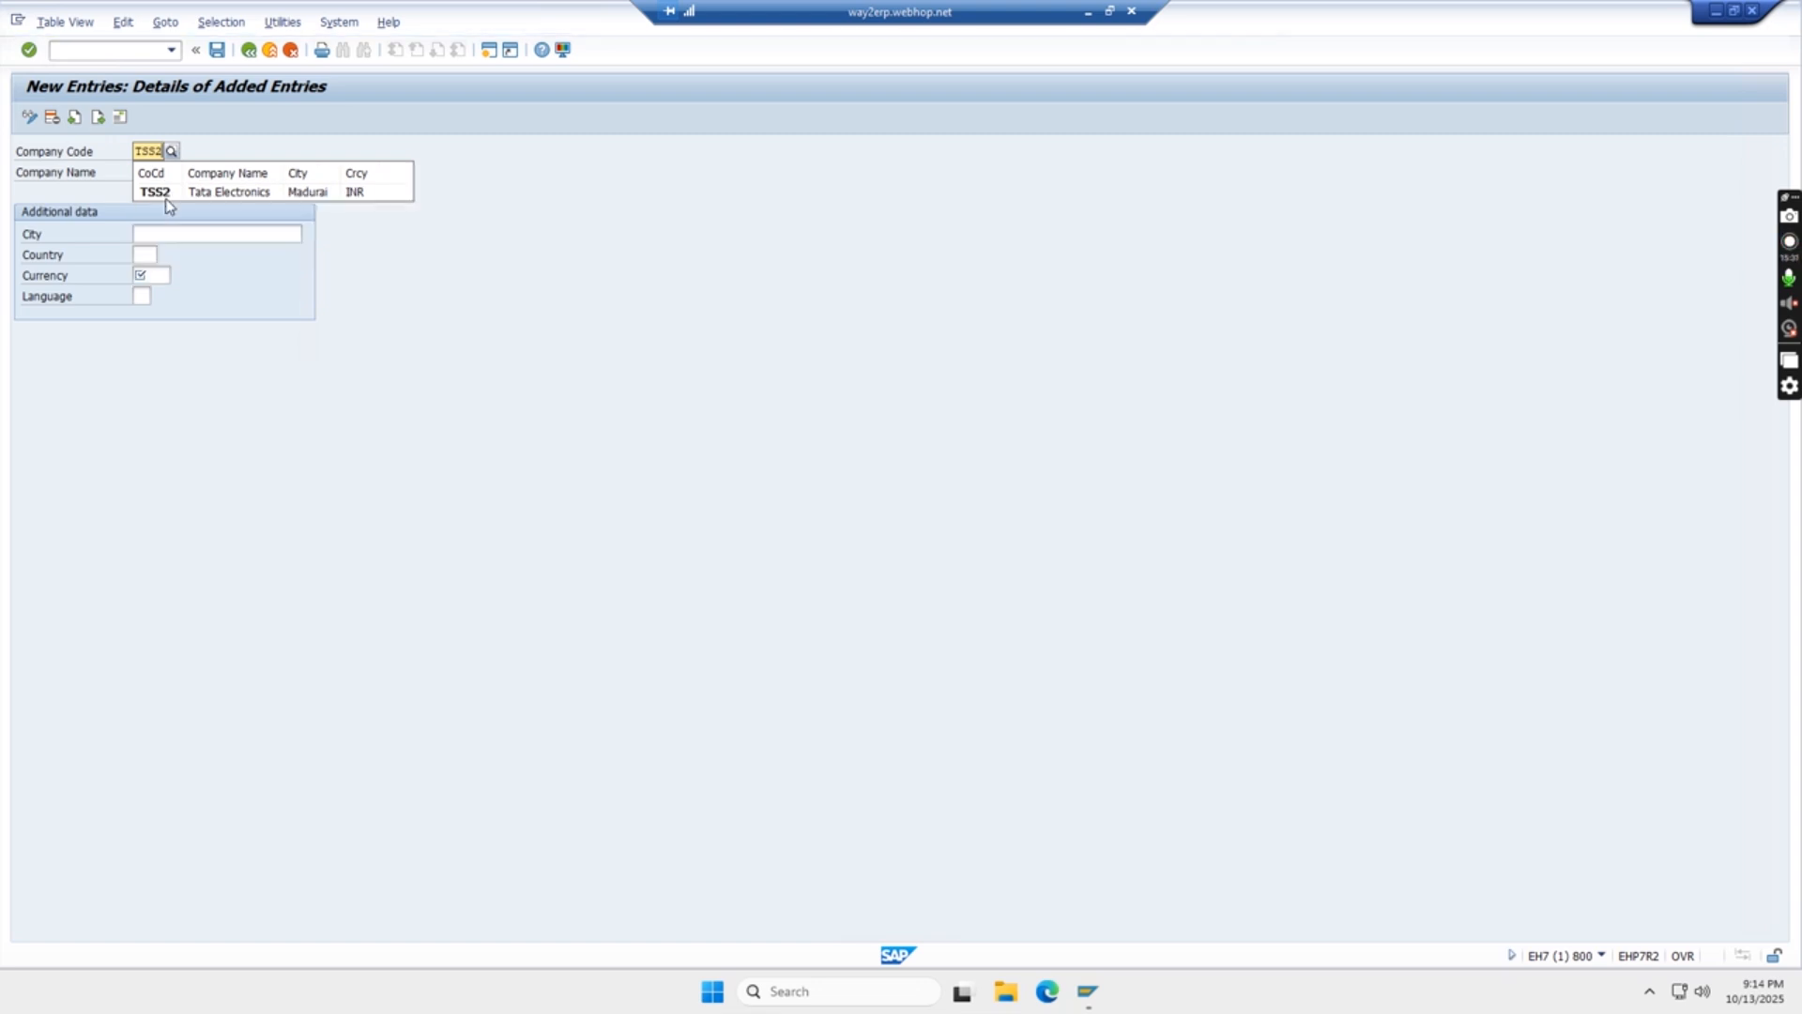
pyautogui.press('BackSpace')
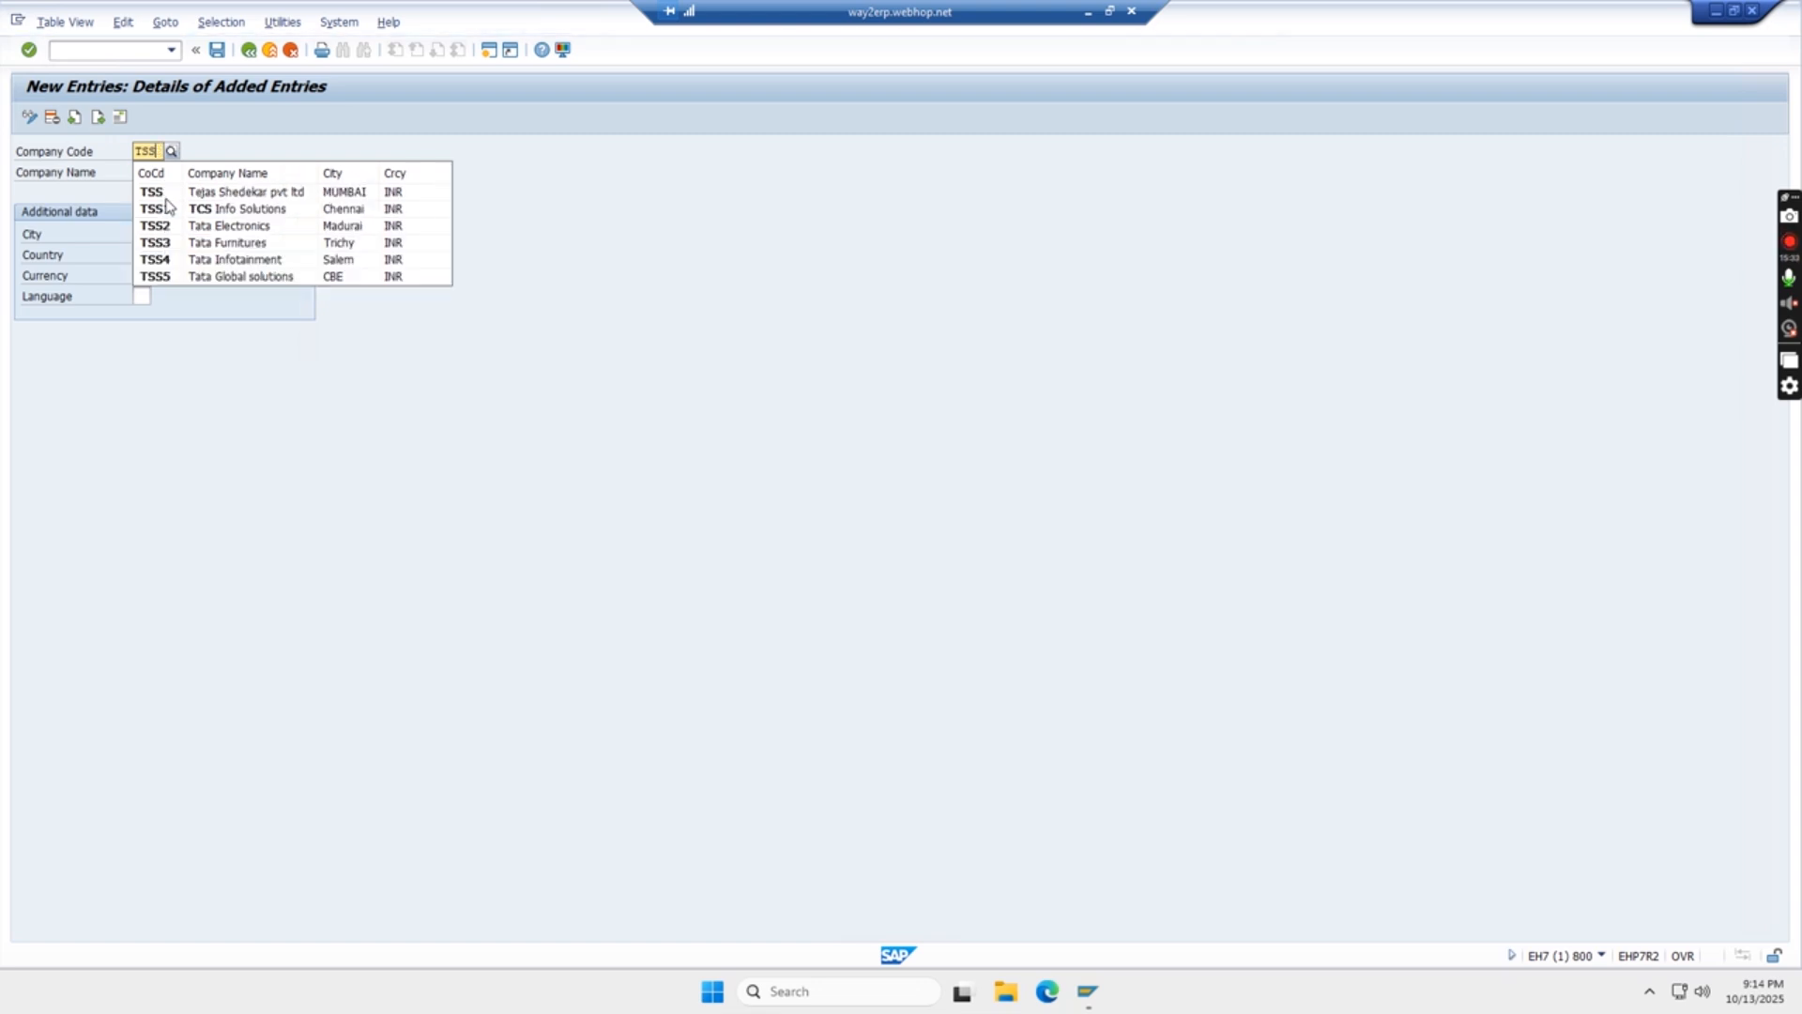
# - Set the new entry's company code to TATS
pyautogui.press('BackSpace')
pyautogui.press('BackSpace')
pyautogui.write('ATS')
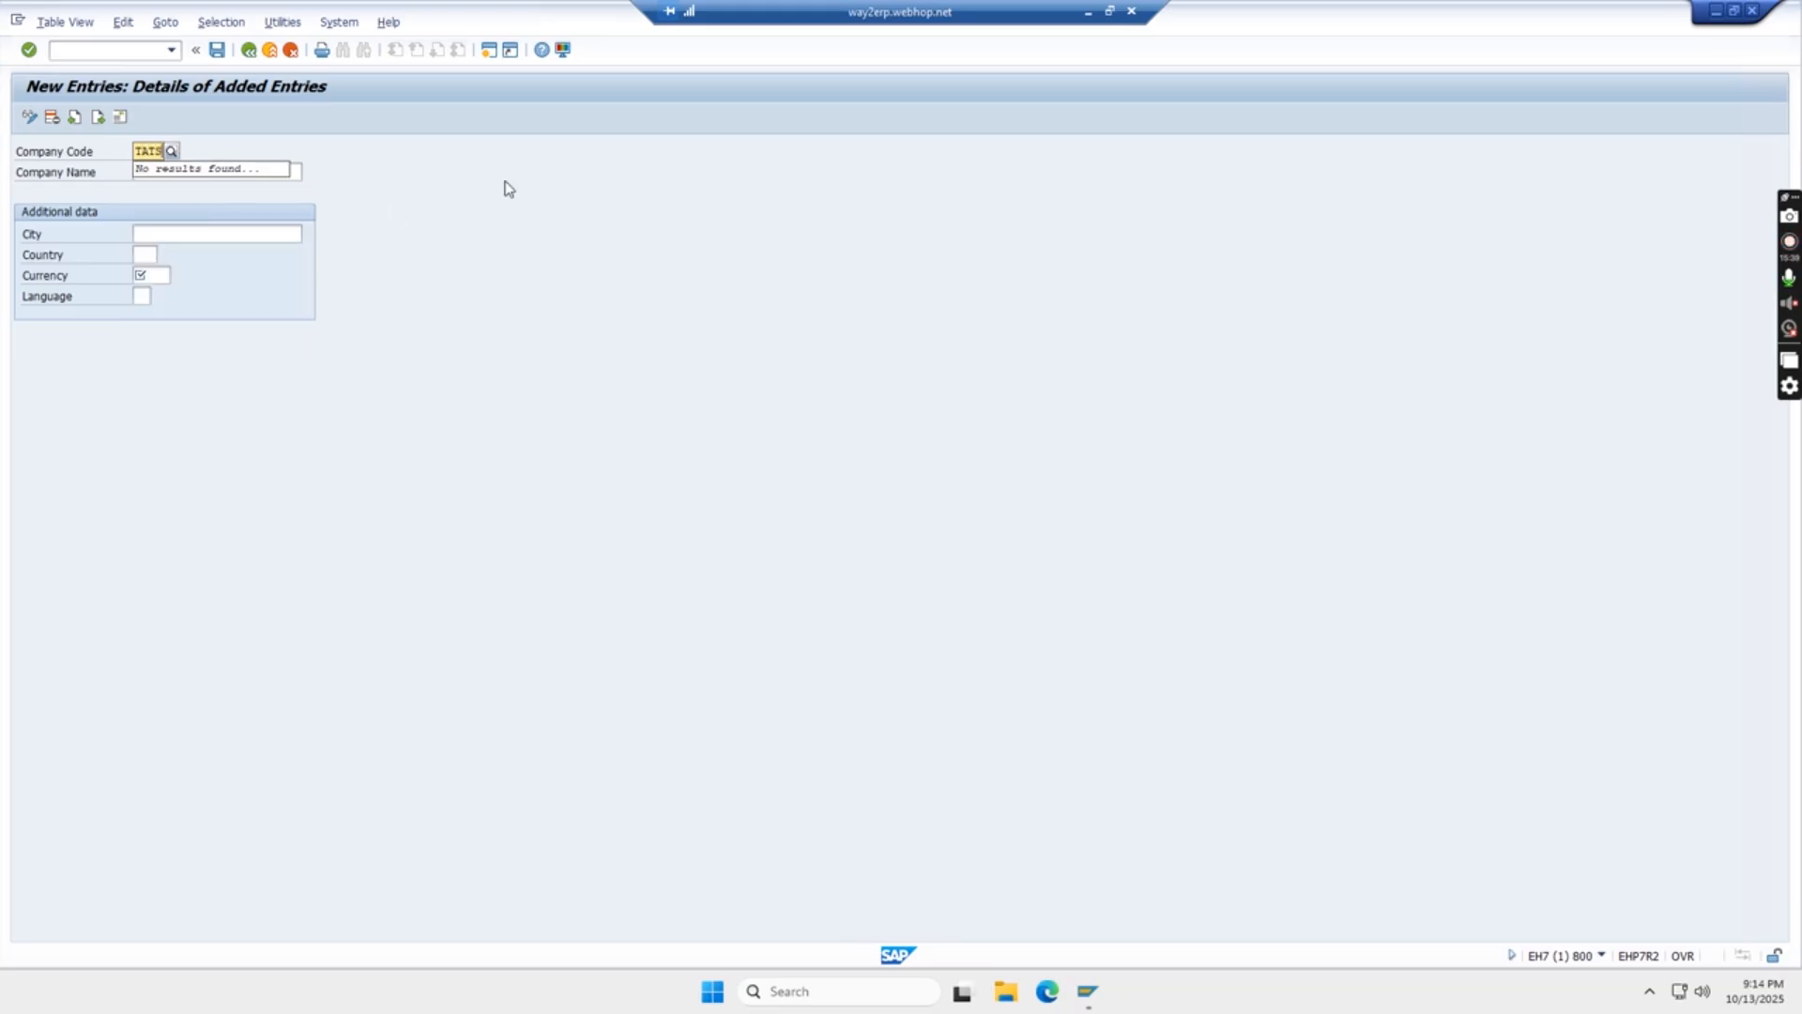
pyautogui.click(441, 156)
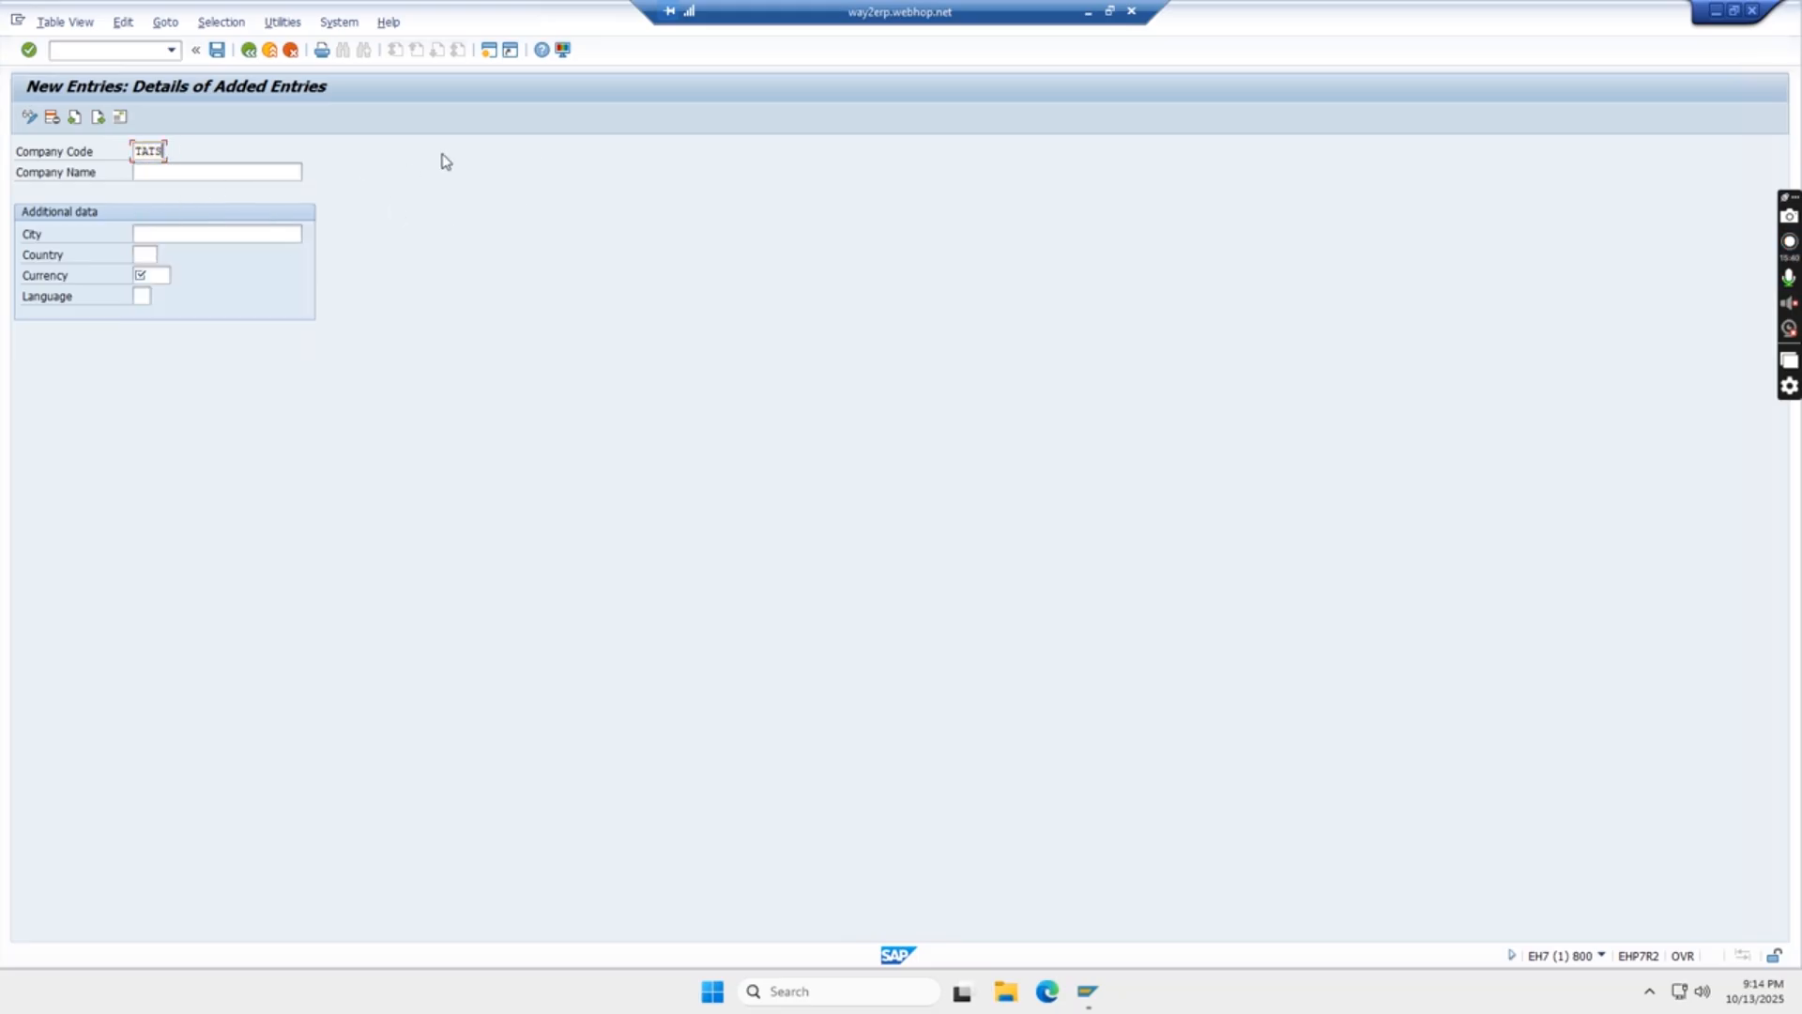
# - Enter TATA STEEL PVT LTD as the company name for company code TATS
pyautogui.click(183, 176)
pyautogui.write('T')
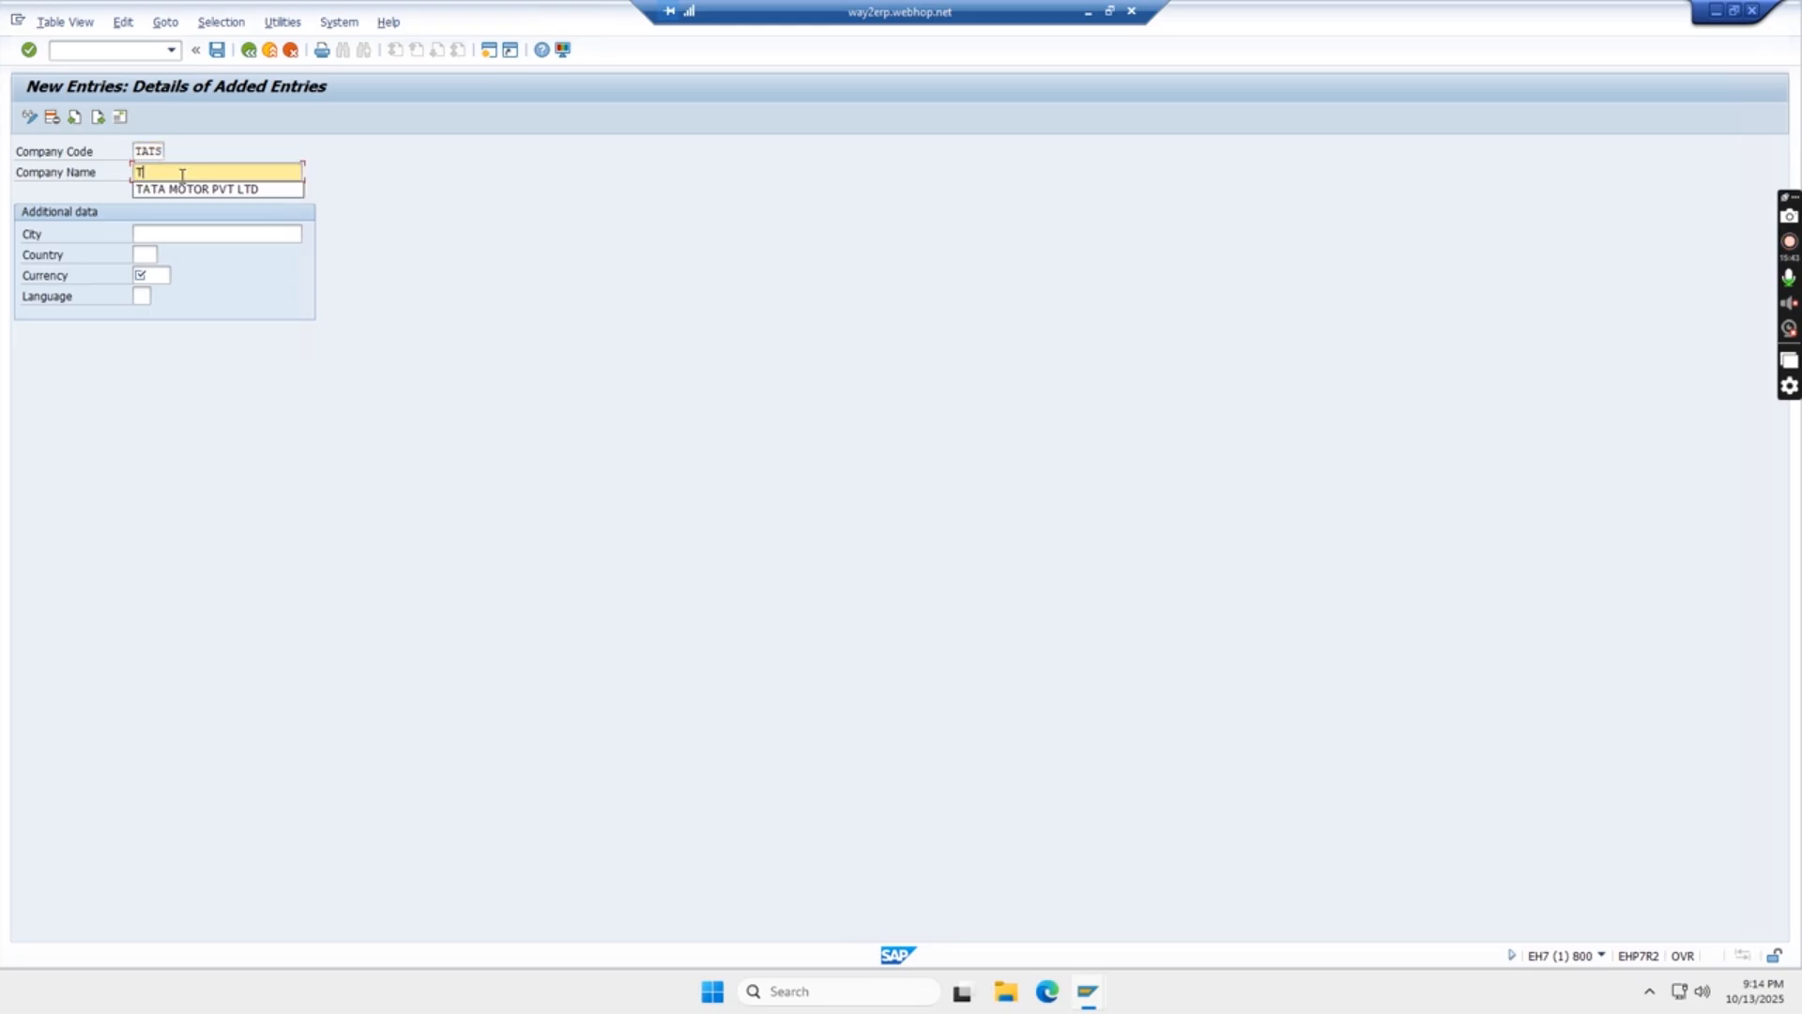
pyautogui.write('TA')
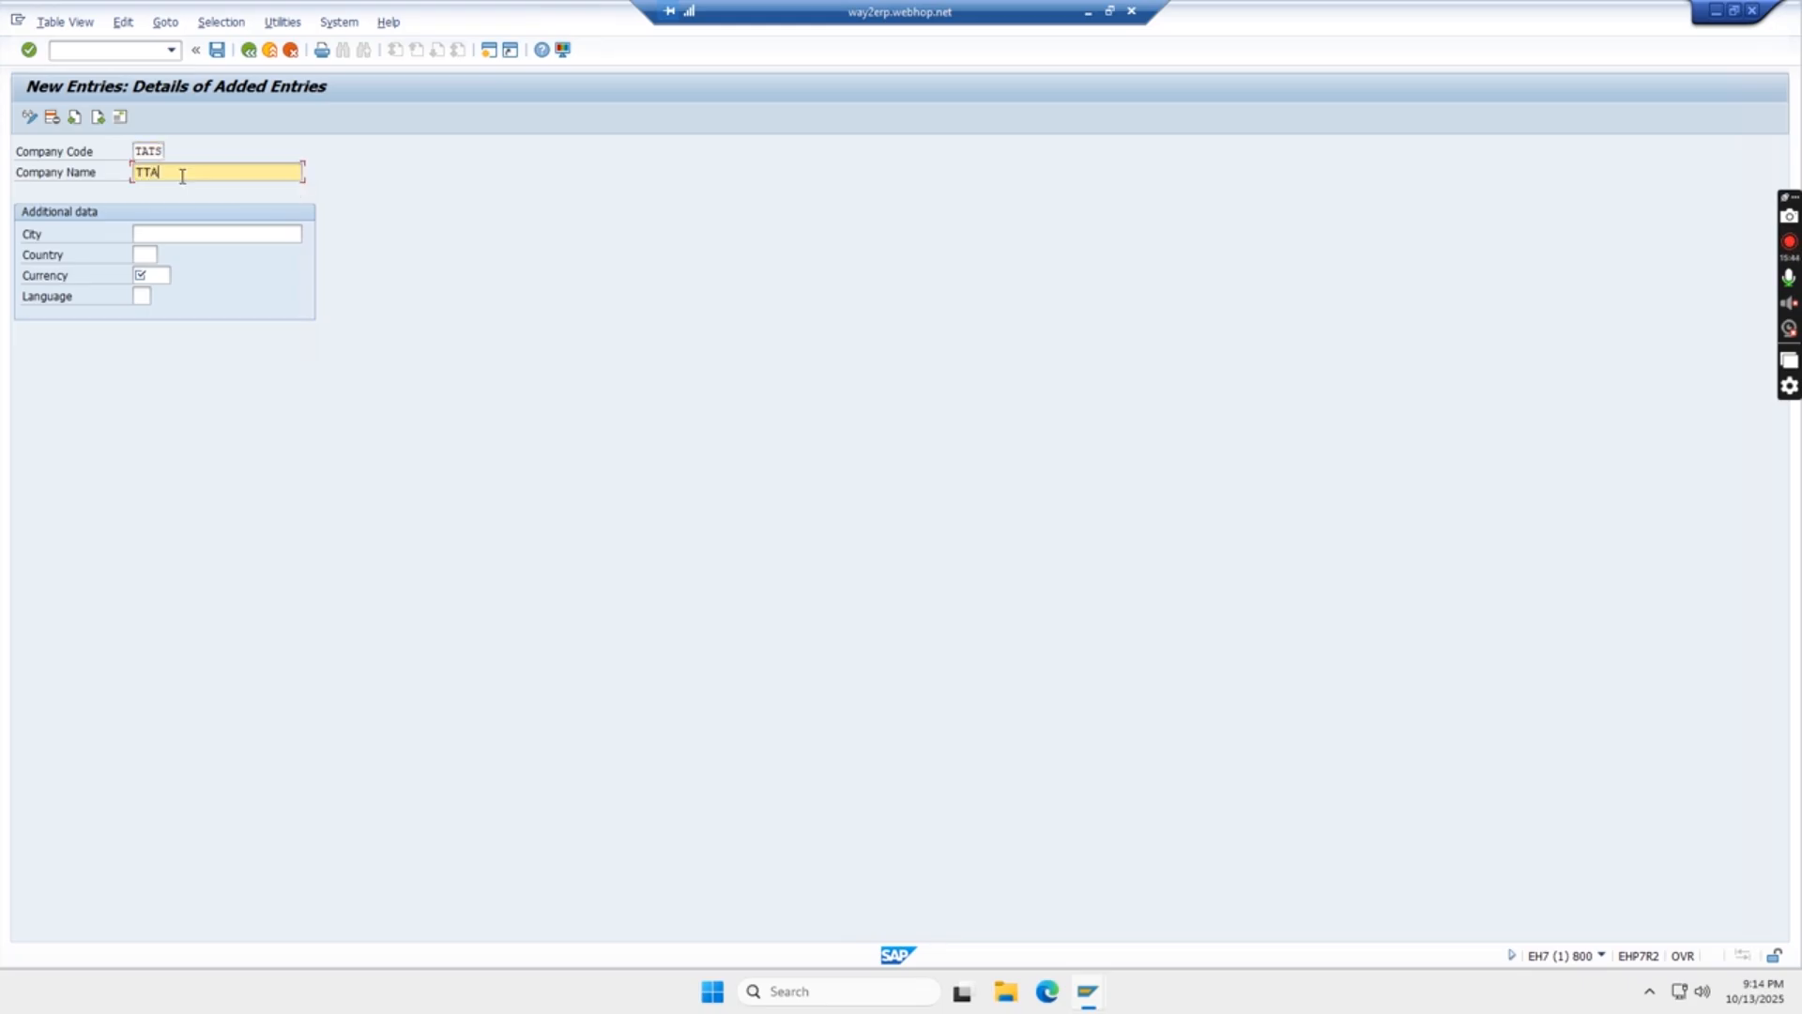
pyautogui.press('BackSpace')
pyautogui.press('BackSpace')
pyautogui.press('BackSpace')
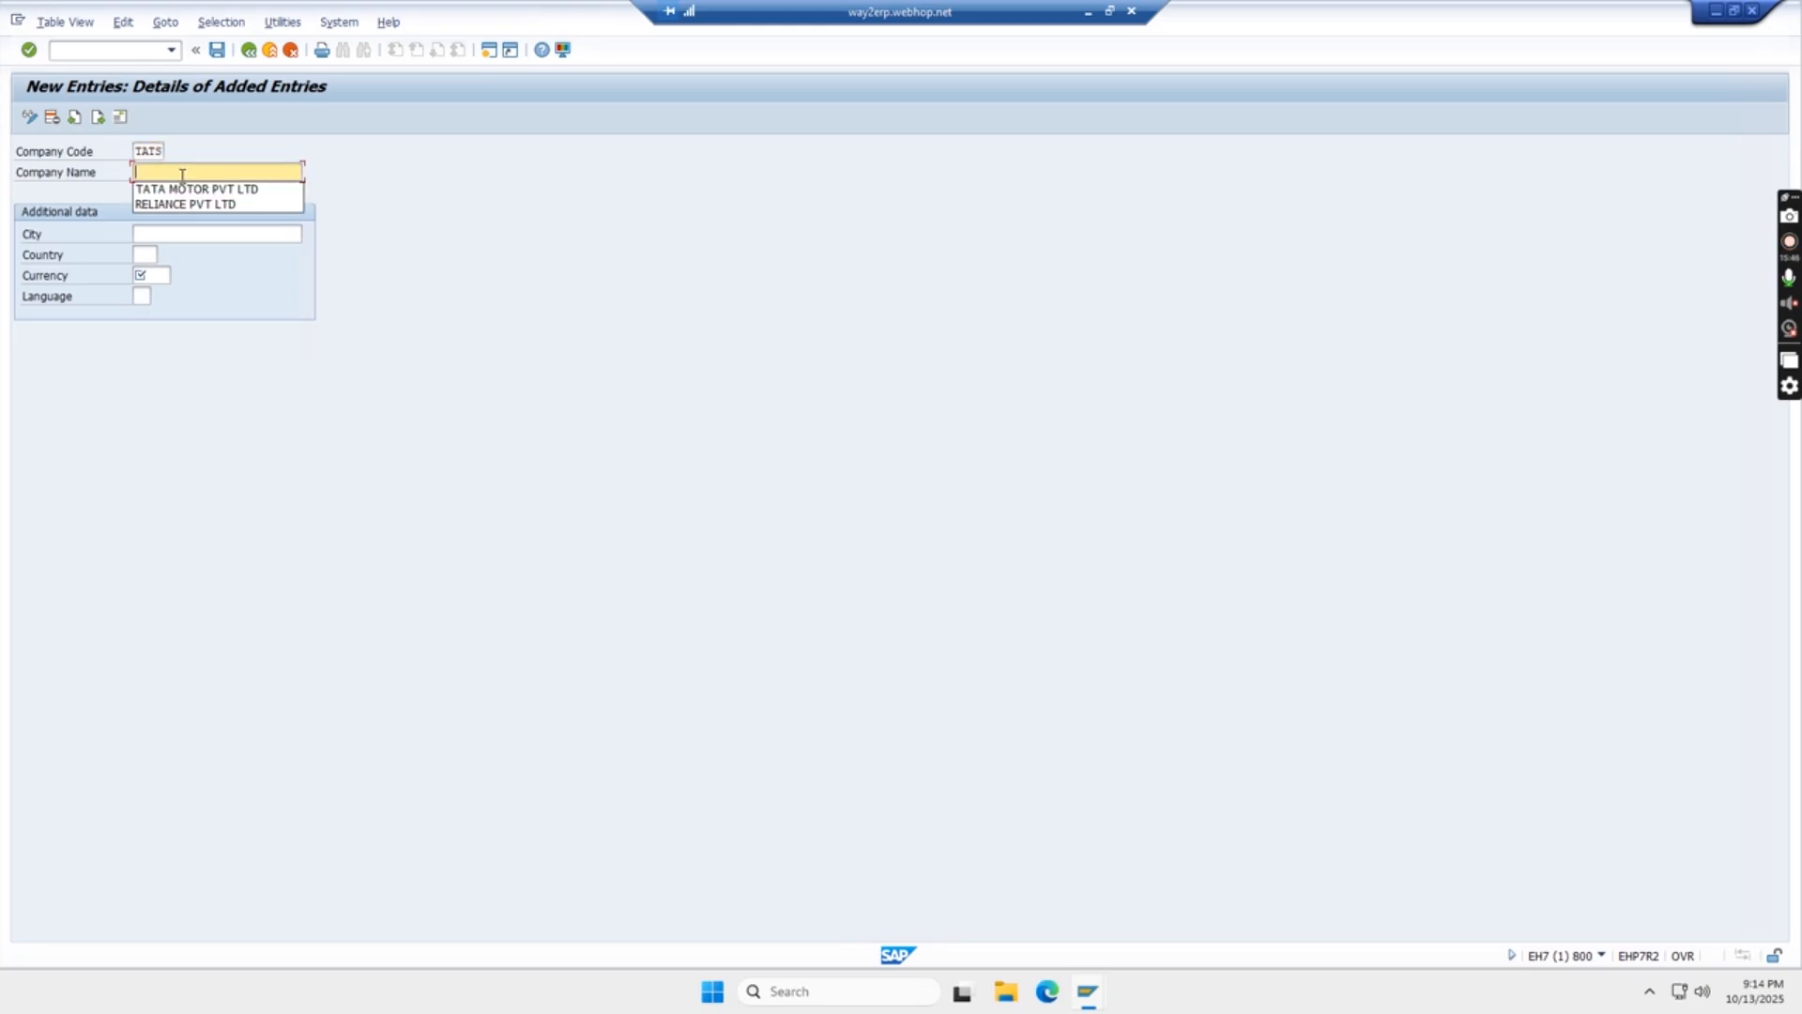
pyautogui.write('TATA ')
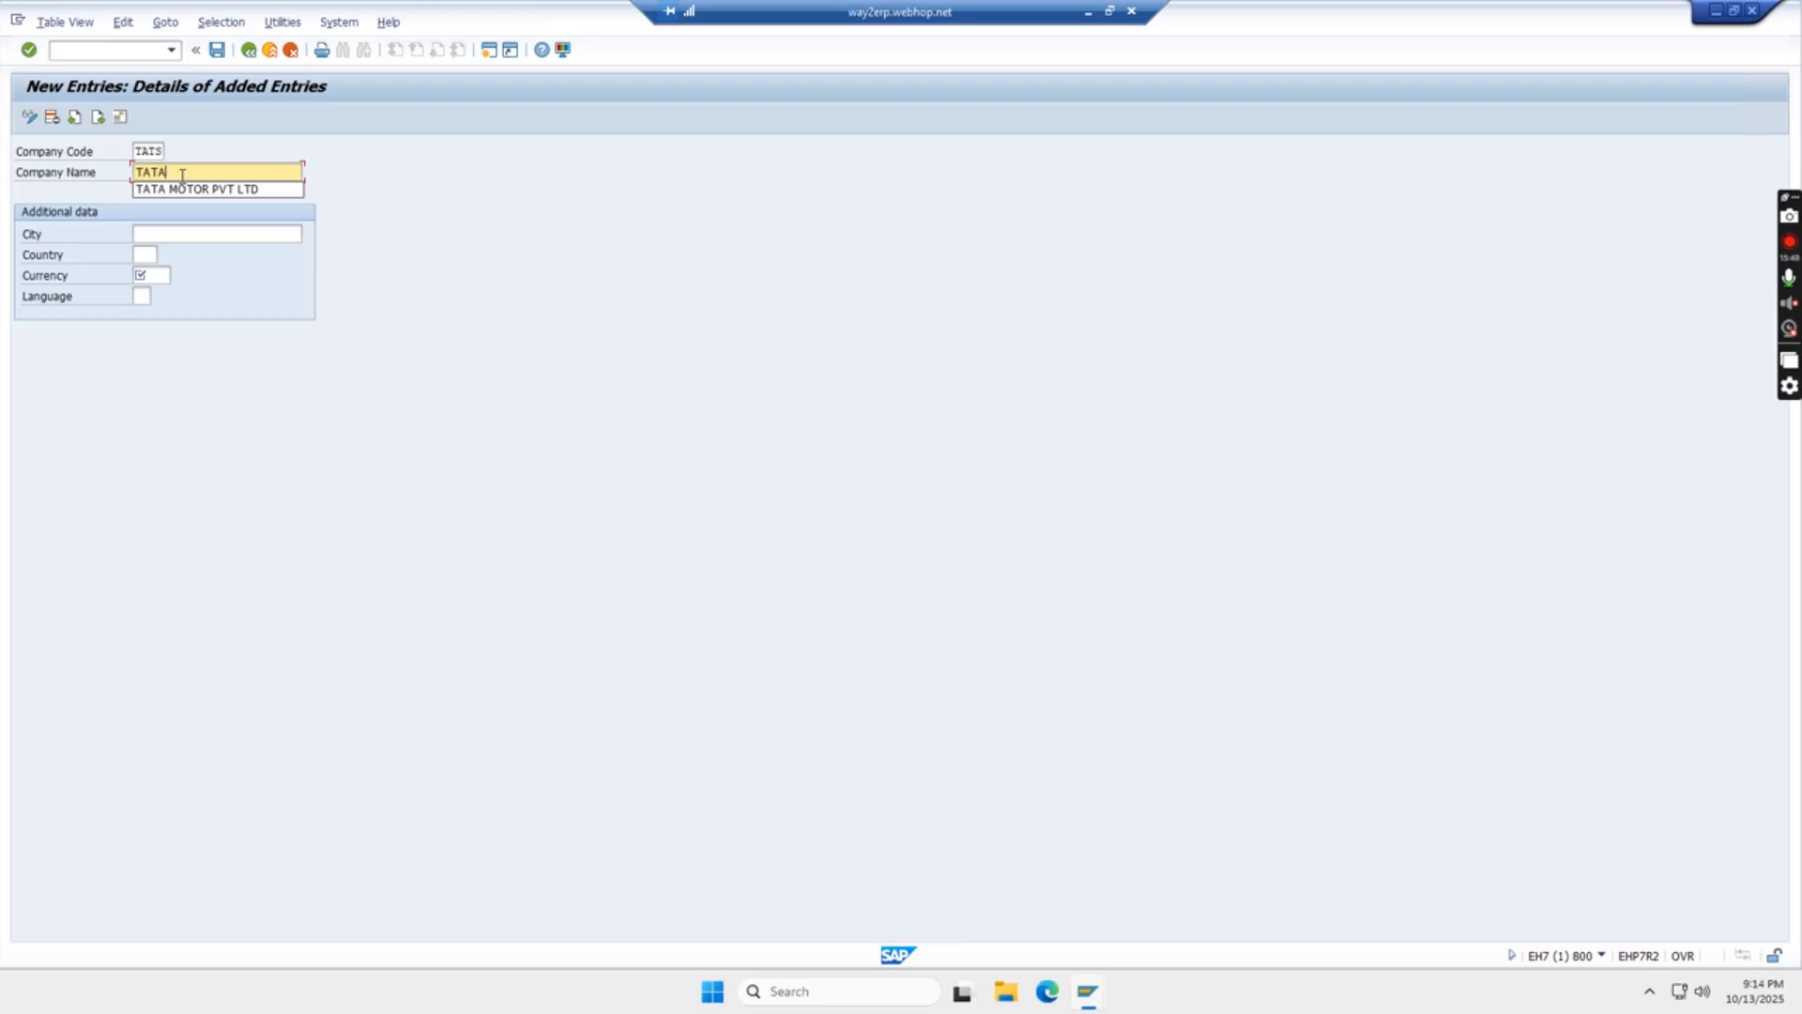
pyautogui.write('STEEL')
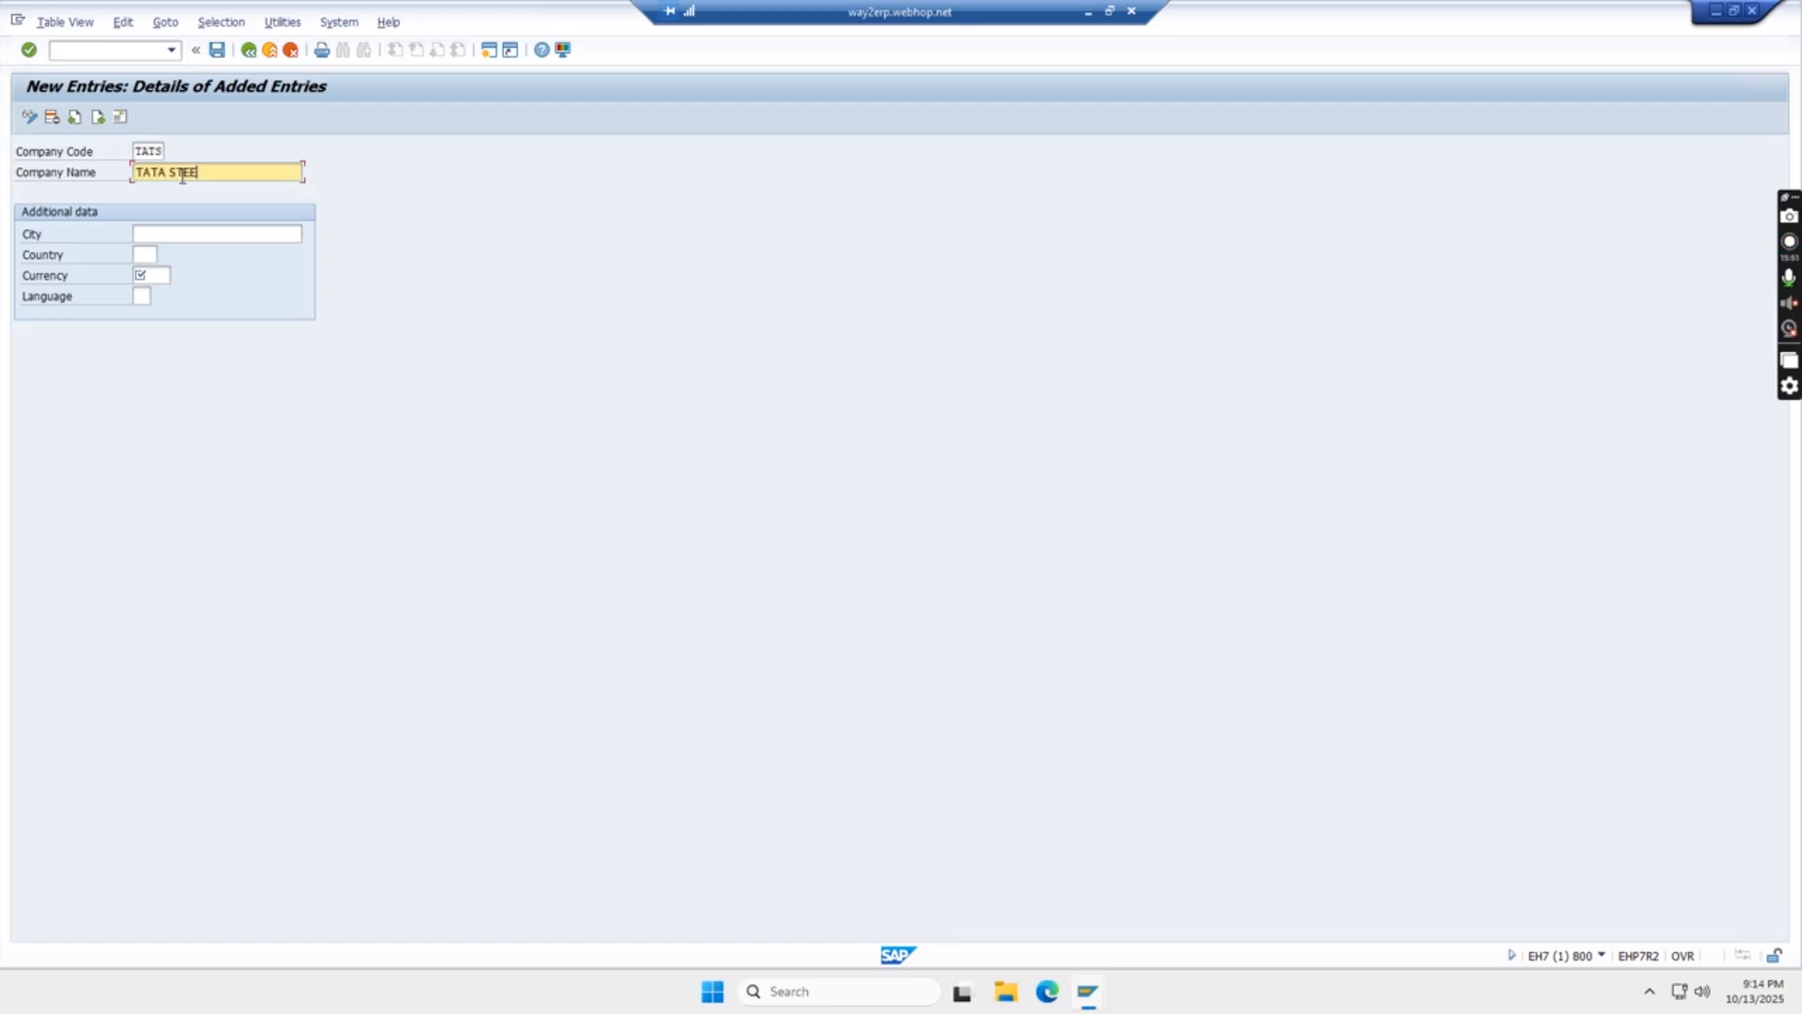
pyautogui.write(' PVT LTD')
# - Set the company code's city to MUMBAI and its country to IN (India)
pyautogui.click(160, 231)
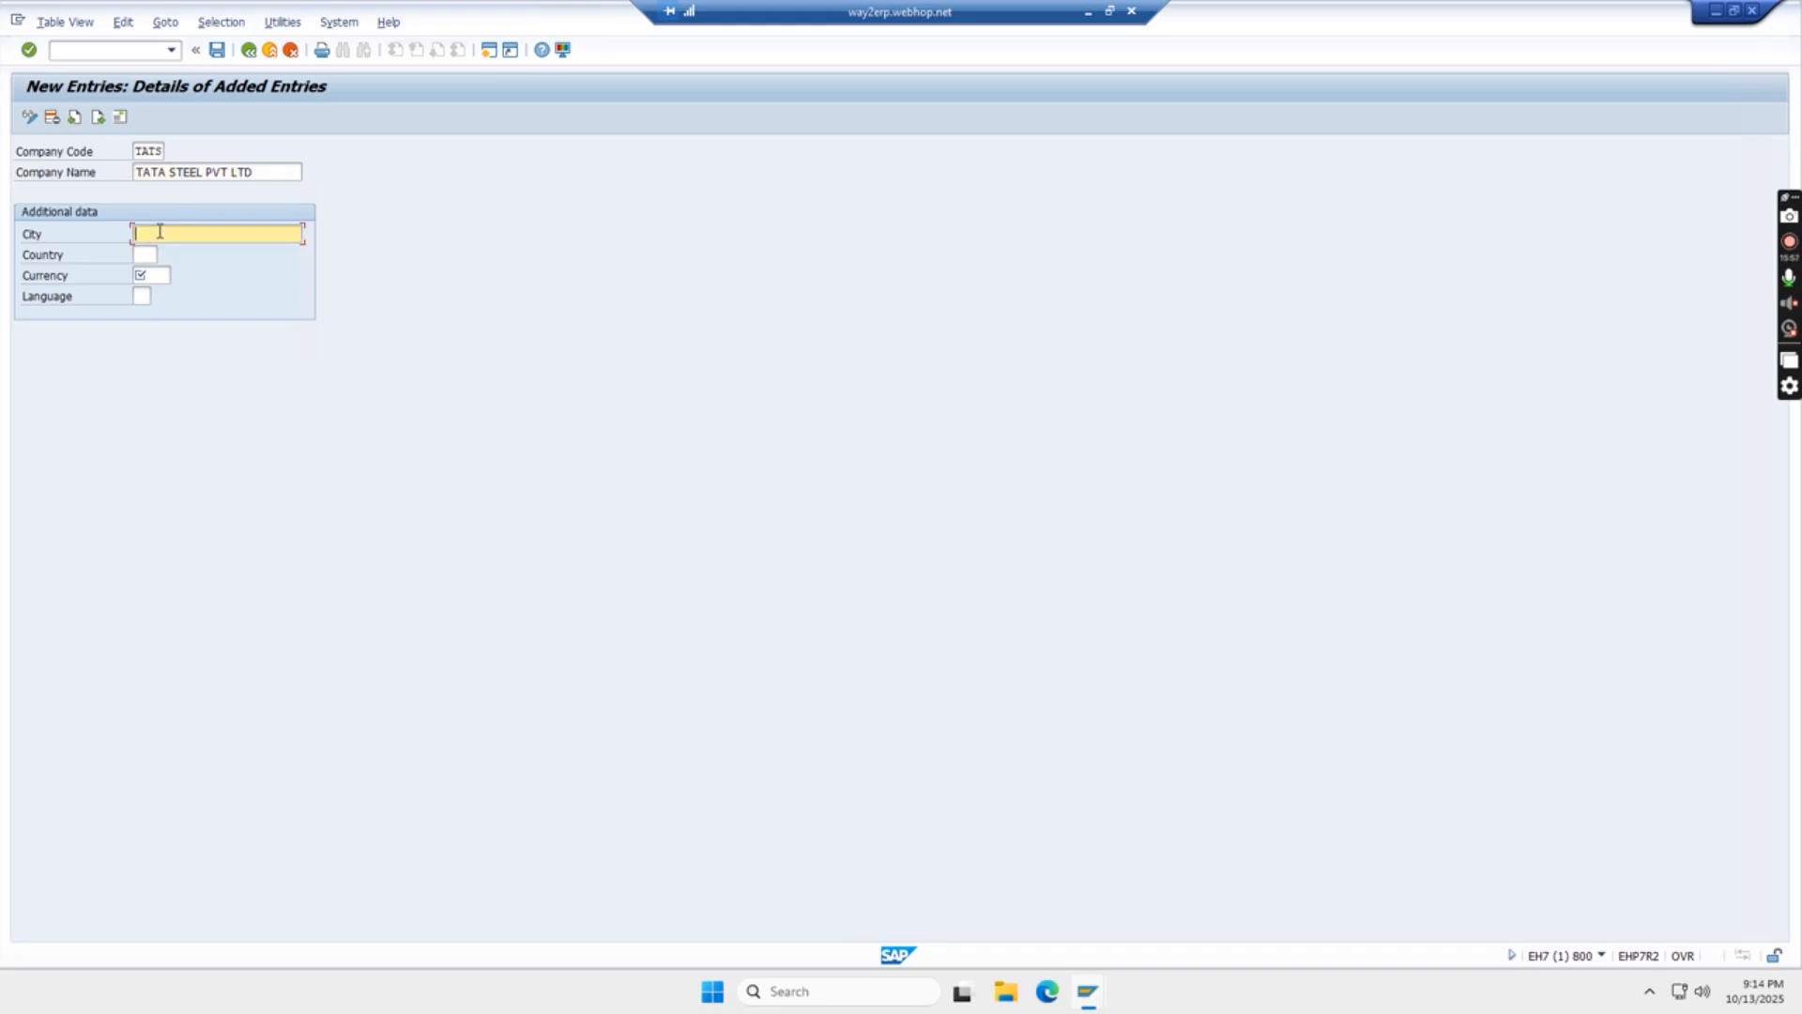
pyautogui.write('MUMBAI')
pyautogui.click(146, 252)
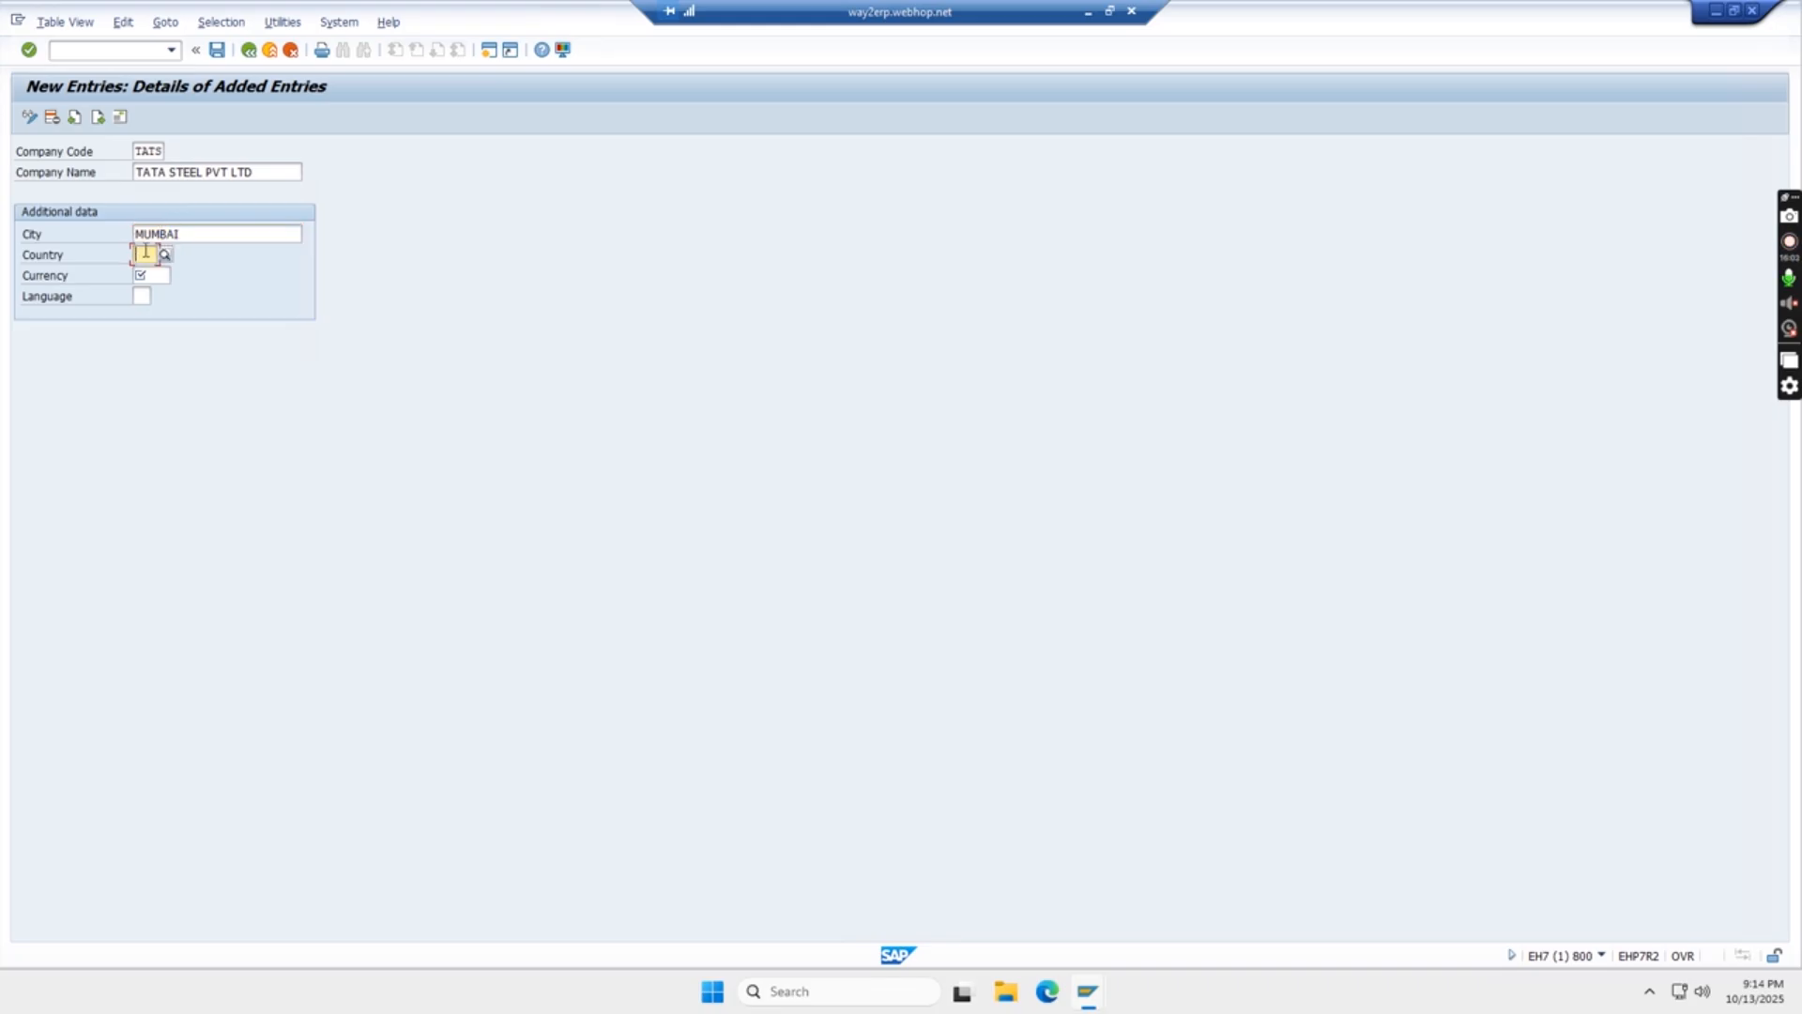
pyautogui.write('IN')
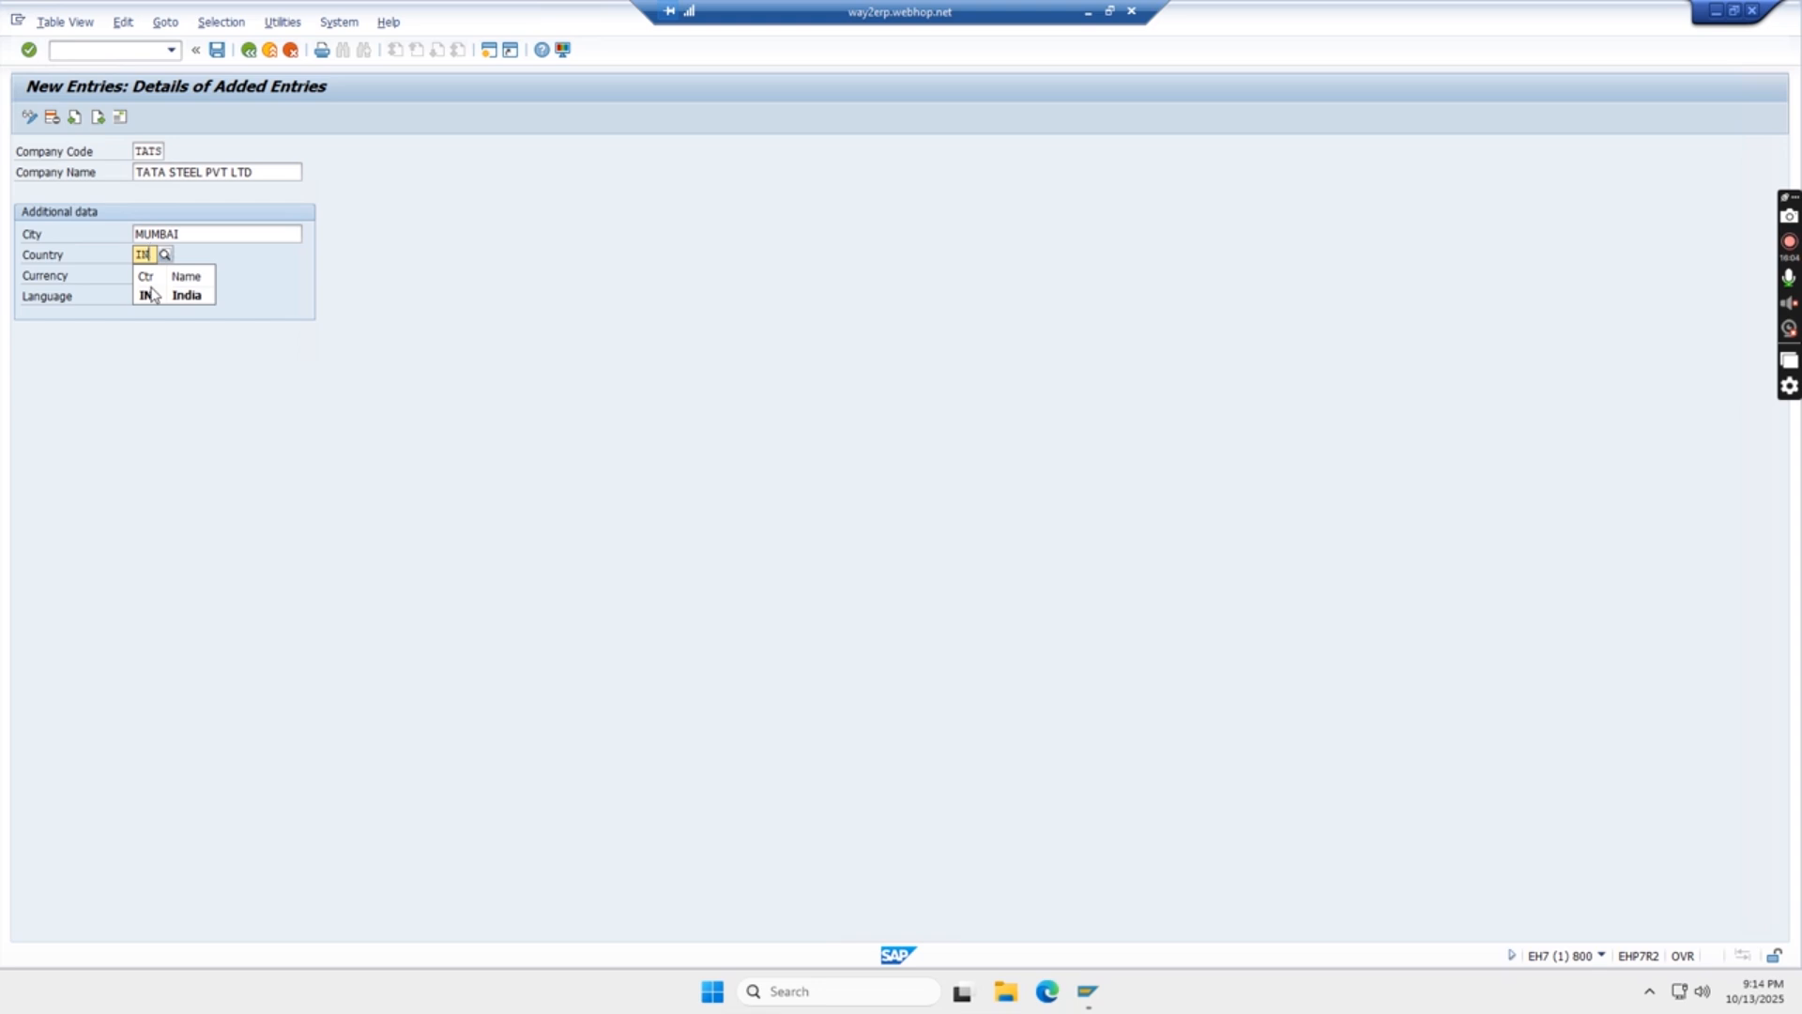
pyautogui.click(179, 296)
# - Set the company code's currency to INR and its language to EN, and confirm the entries
pyautogui.click(153, 273)
pyautogui.write('INR')
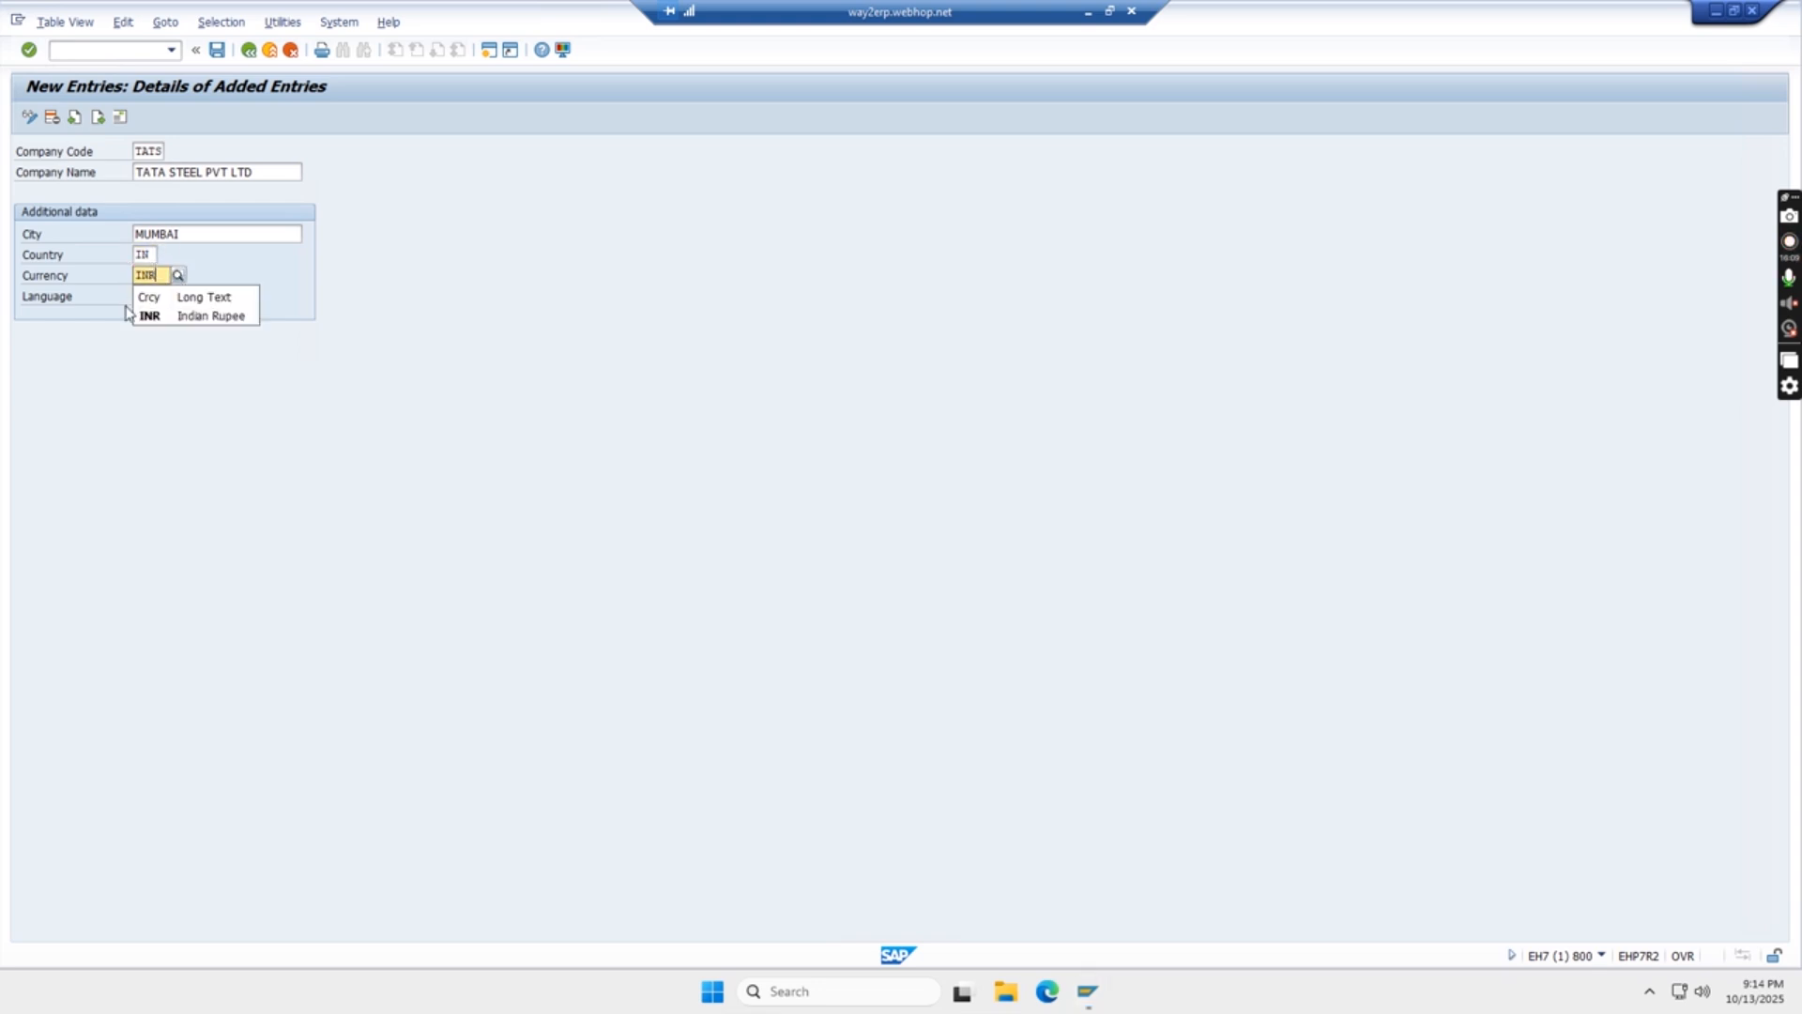
pyautogui.click(147, 313)
pyautogui.click(142, 296)
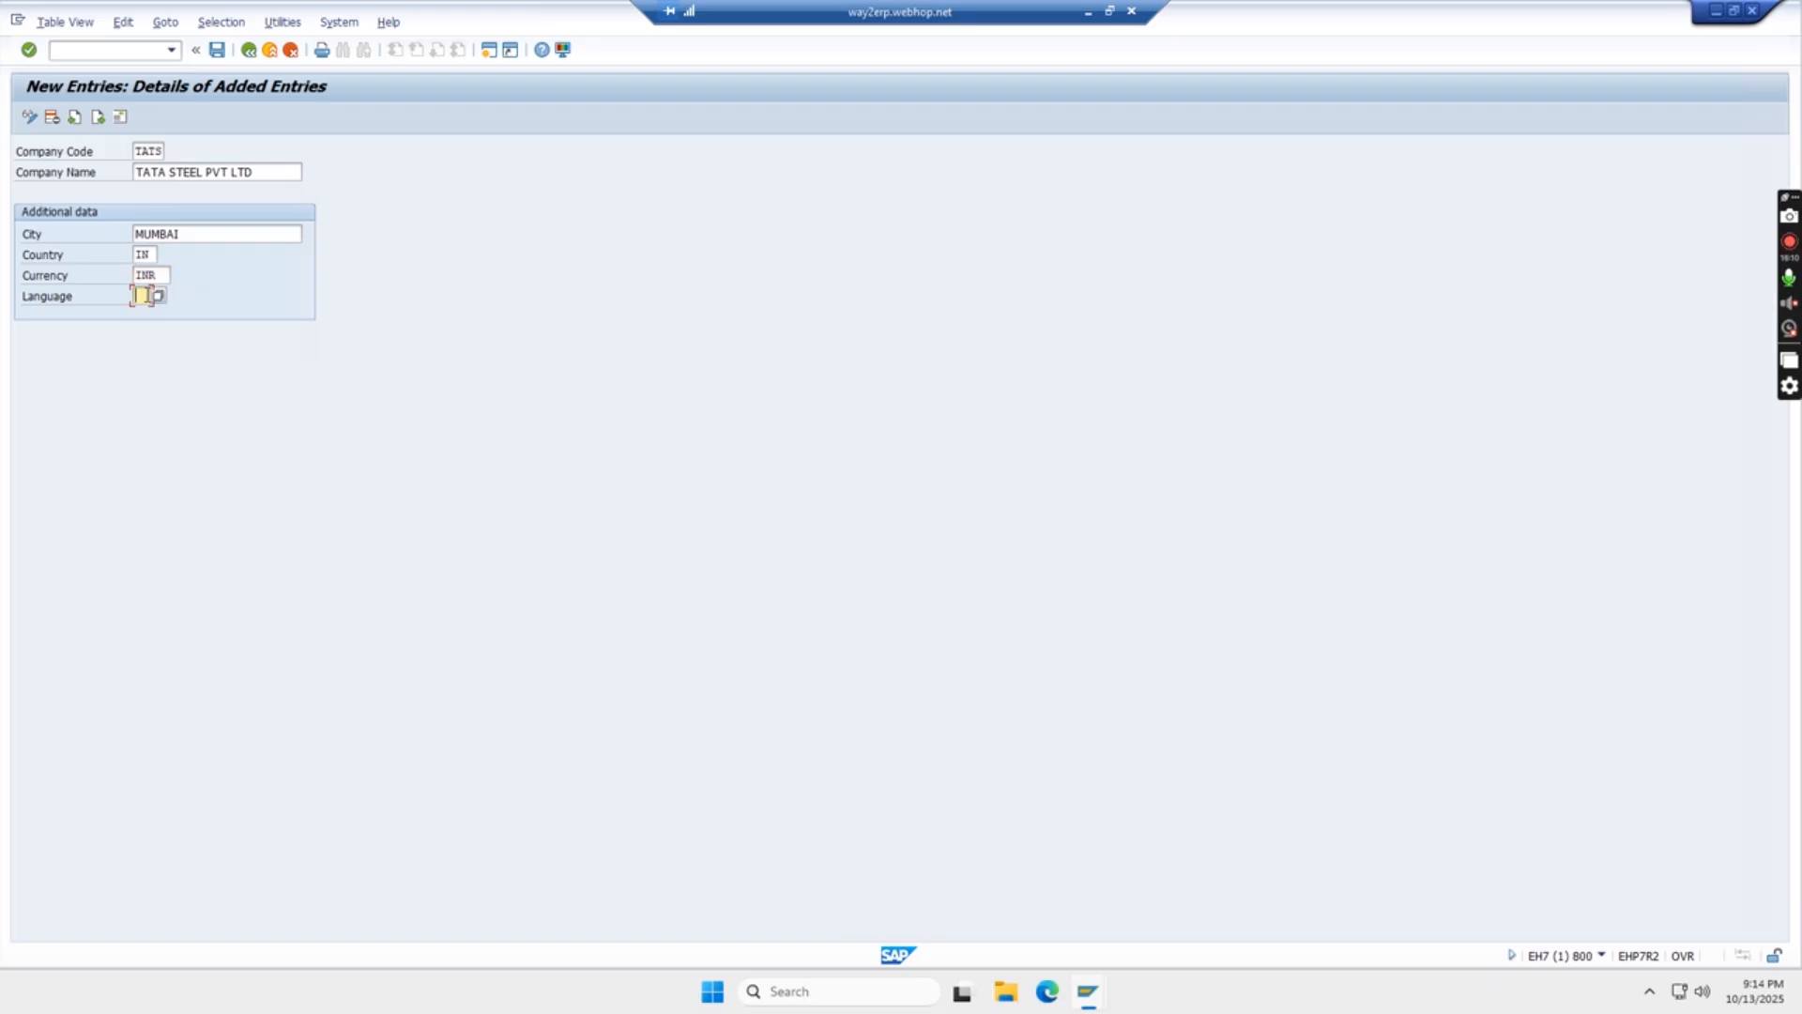
pyautogui.write('EN')
pyautogui.press('Return')
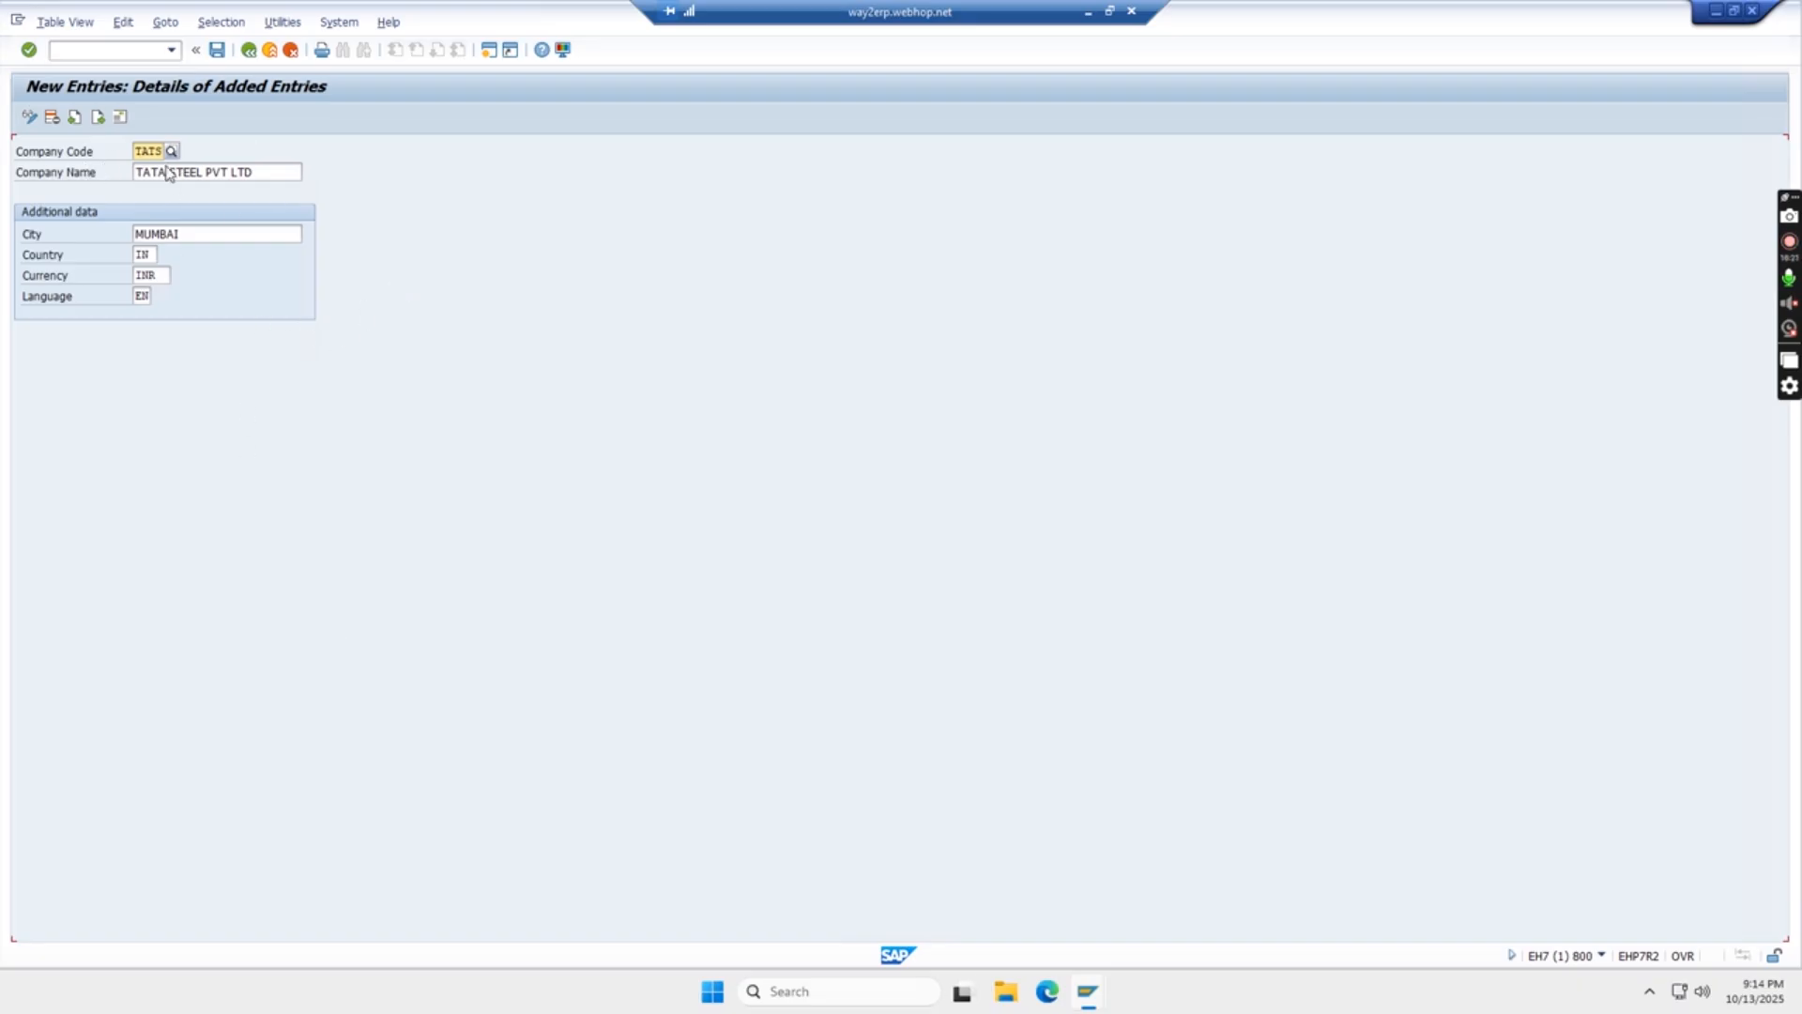
# - Save the company code entry and give its address the title Company and the name TATA STEEL
pyautogui.click(137, 156)
pyautogui.click(219, 49)
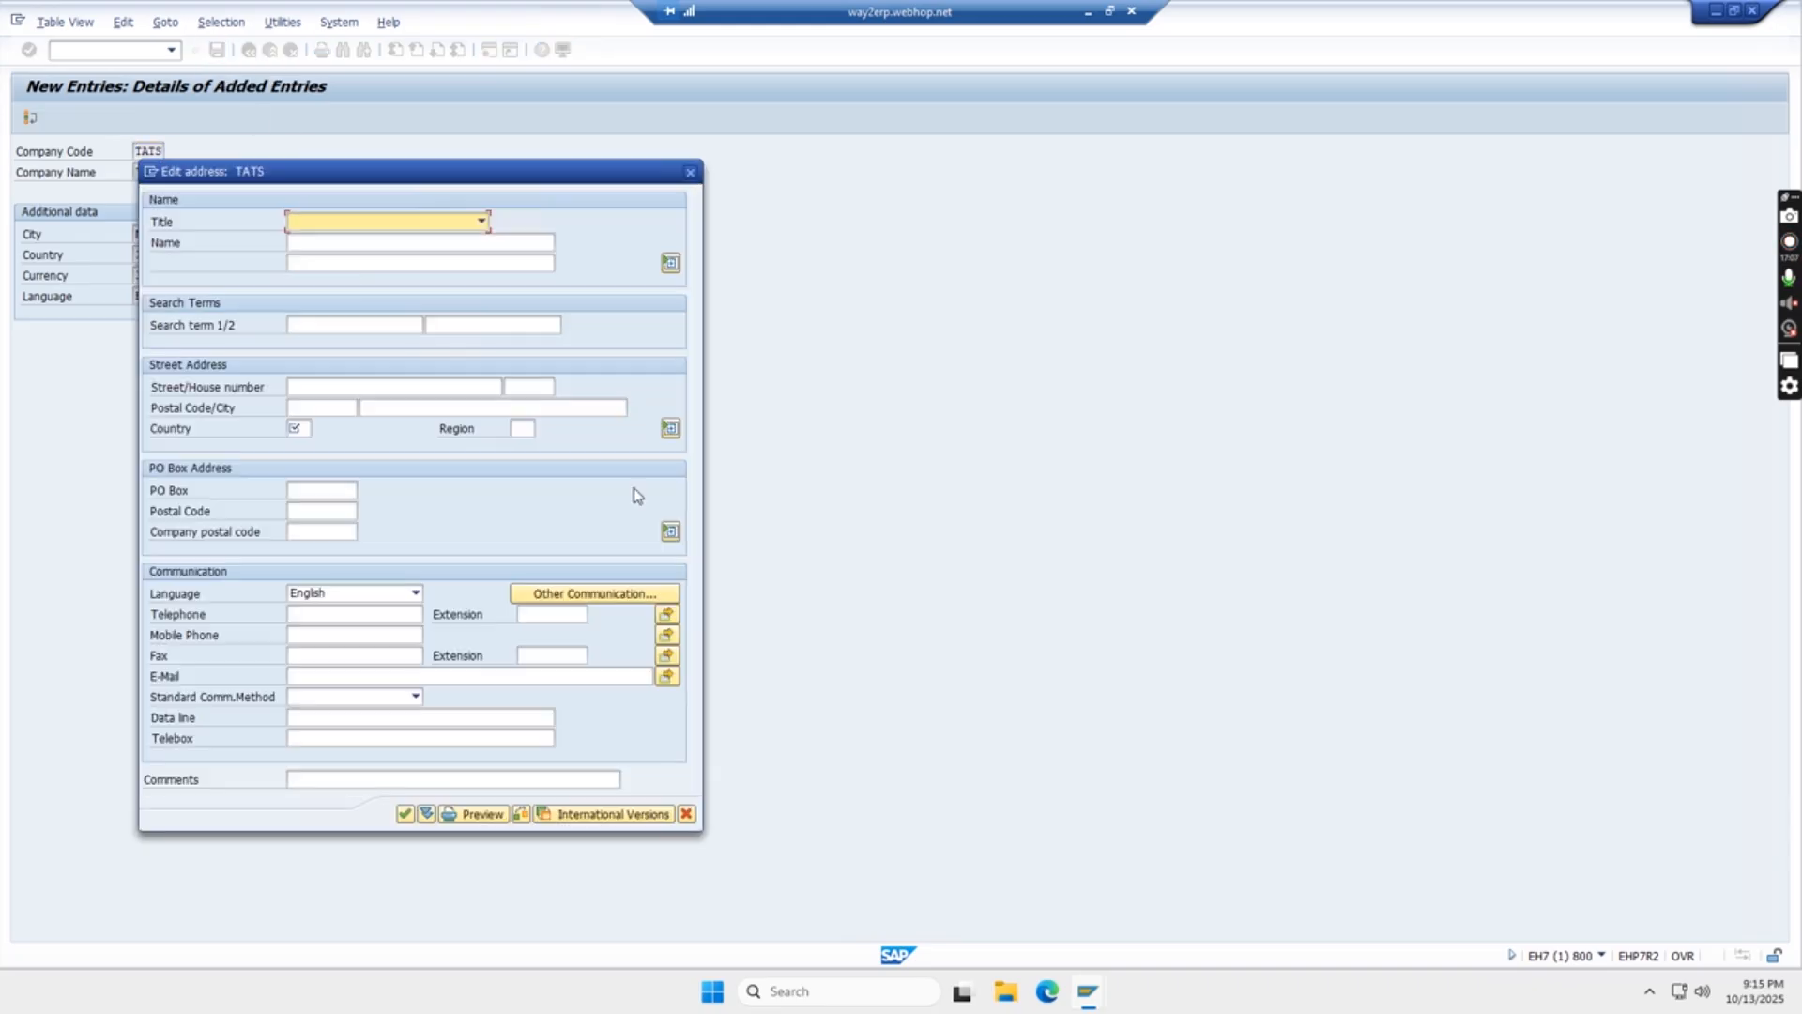
pyautogui.moveTo(414, 177); pyautogui.dragTo(559, 131)
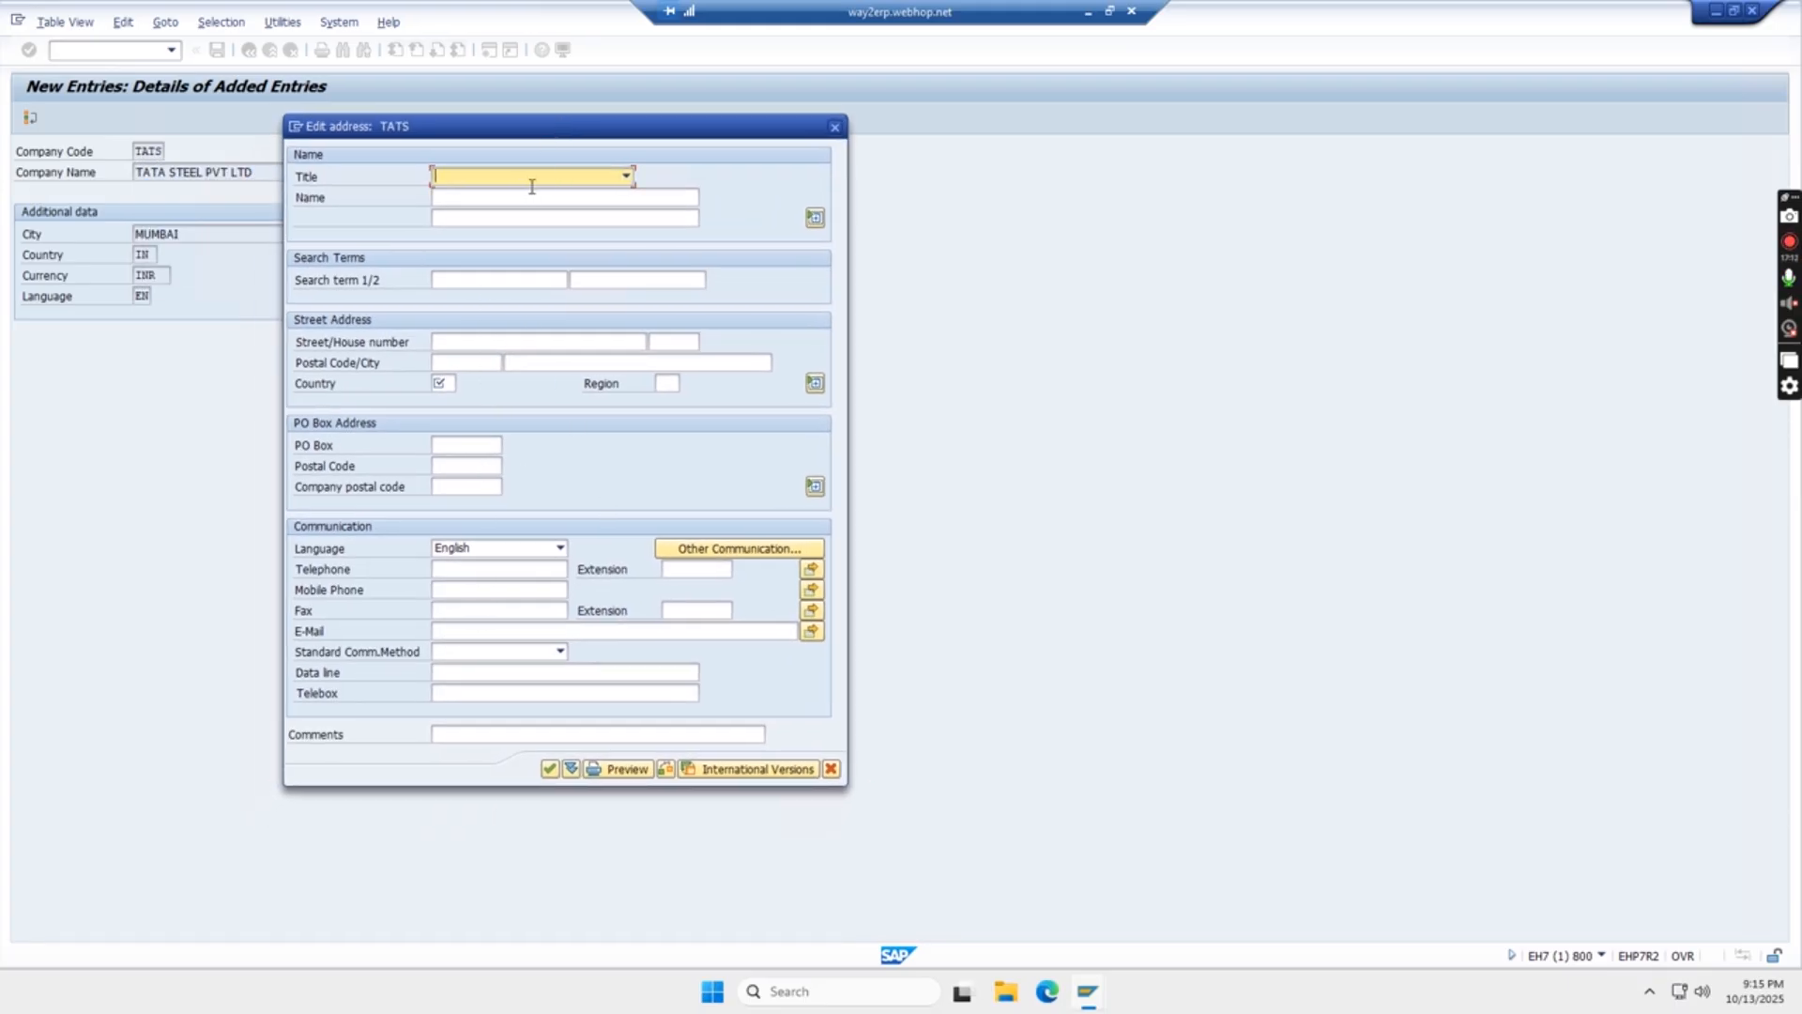
pyautogui.click(626, 177)
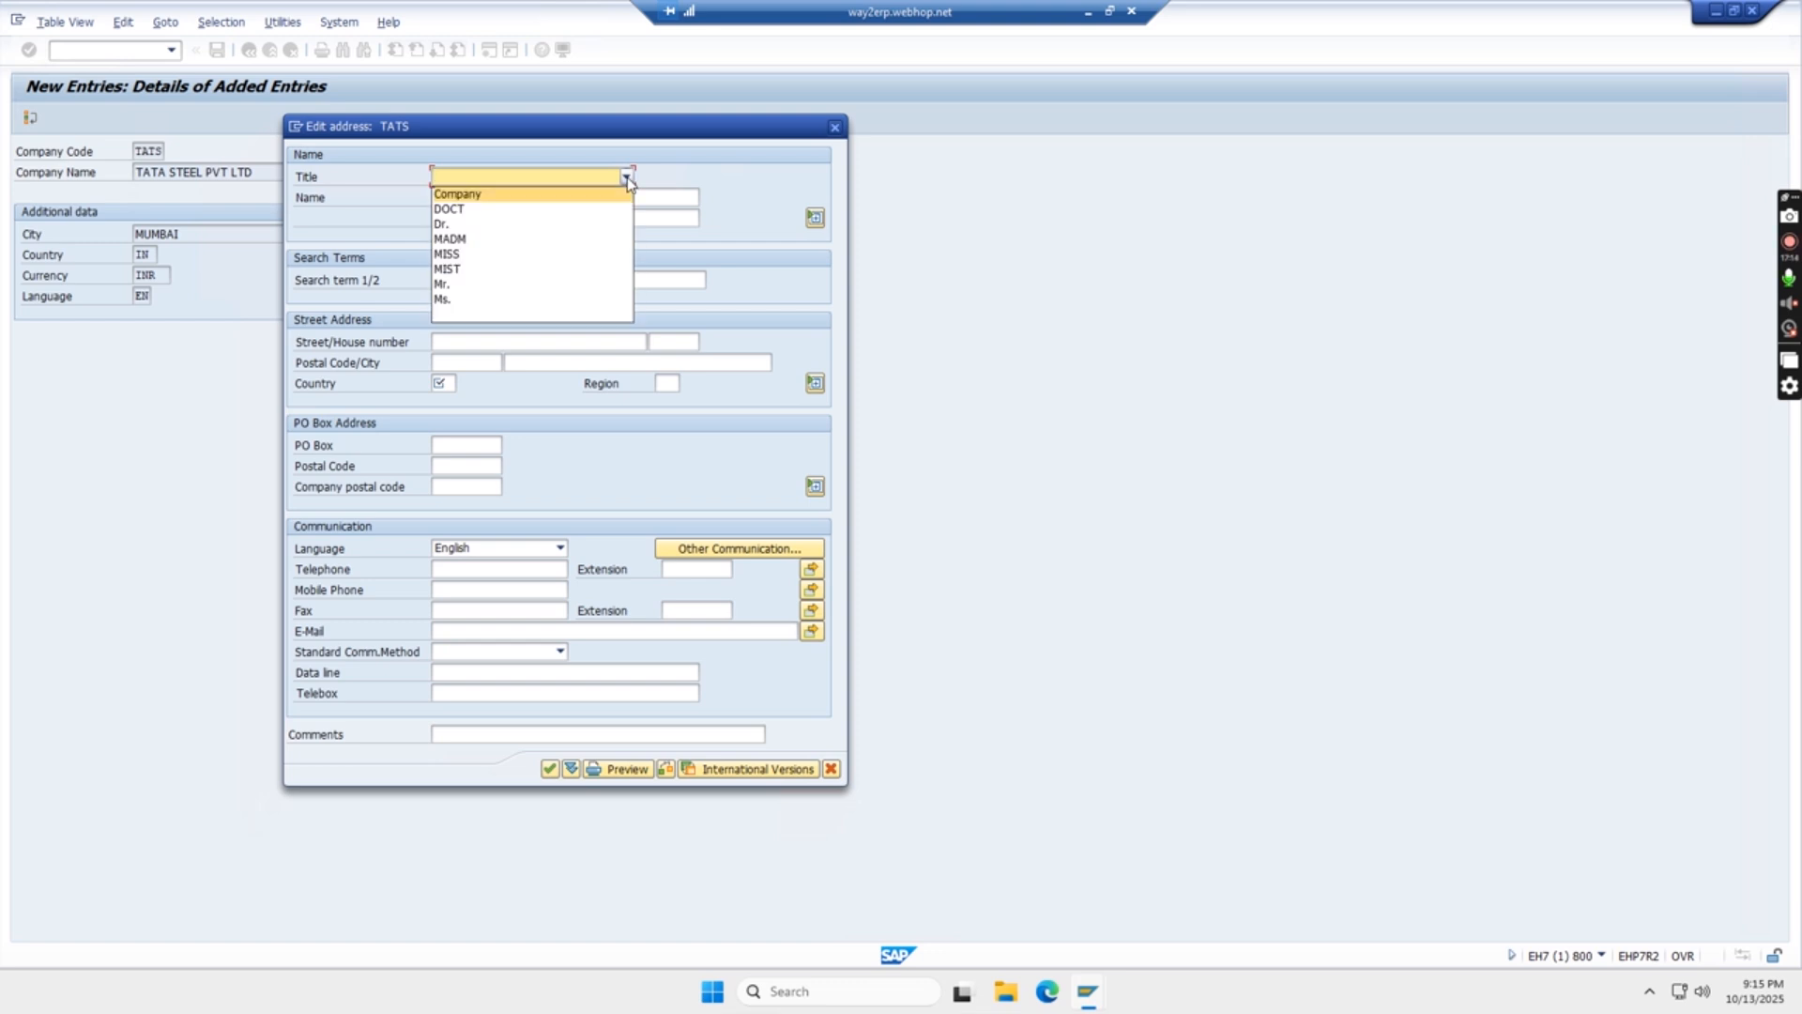
pyautogui.click(544, 195)
pyautogui.click(485, 198)
pyautogui.write('TATA STEEL')
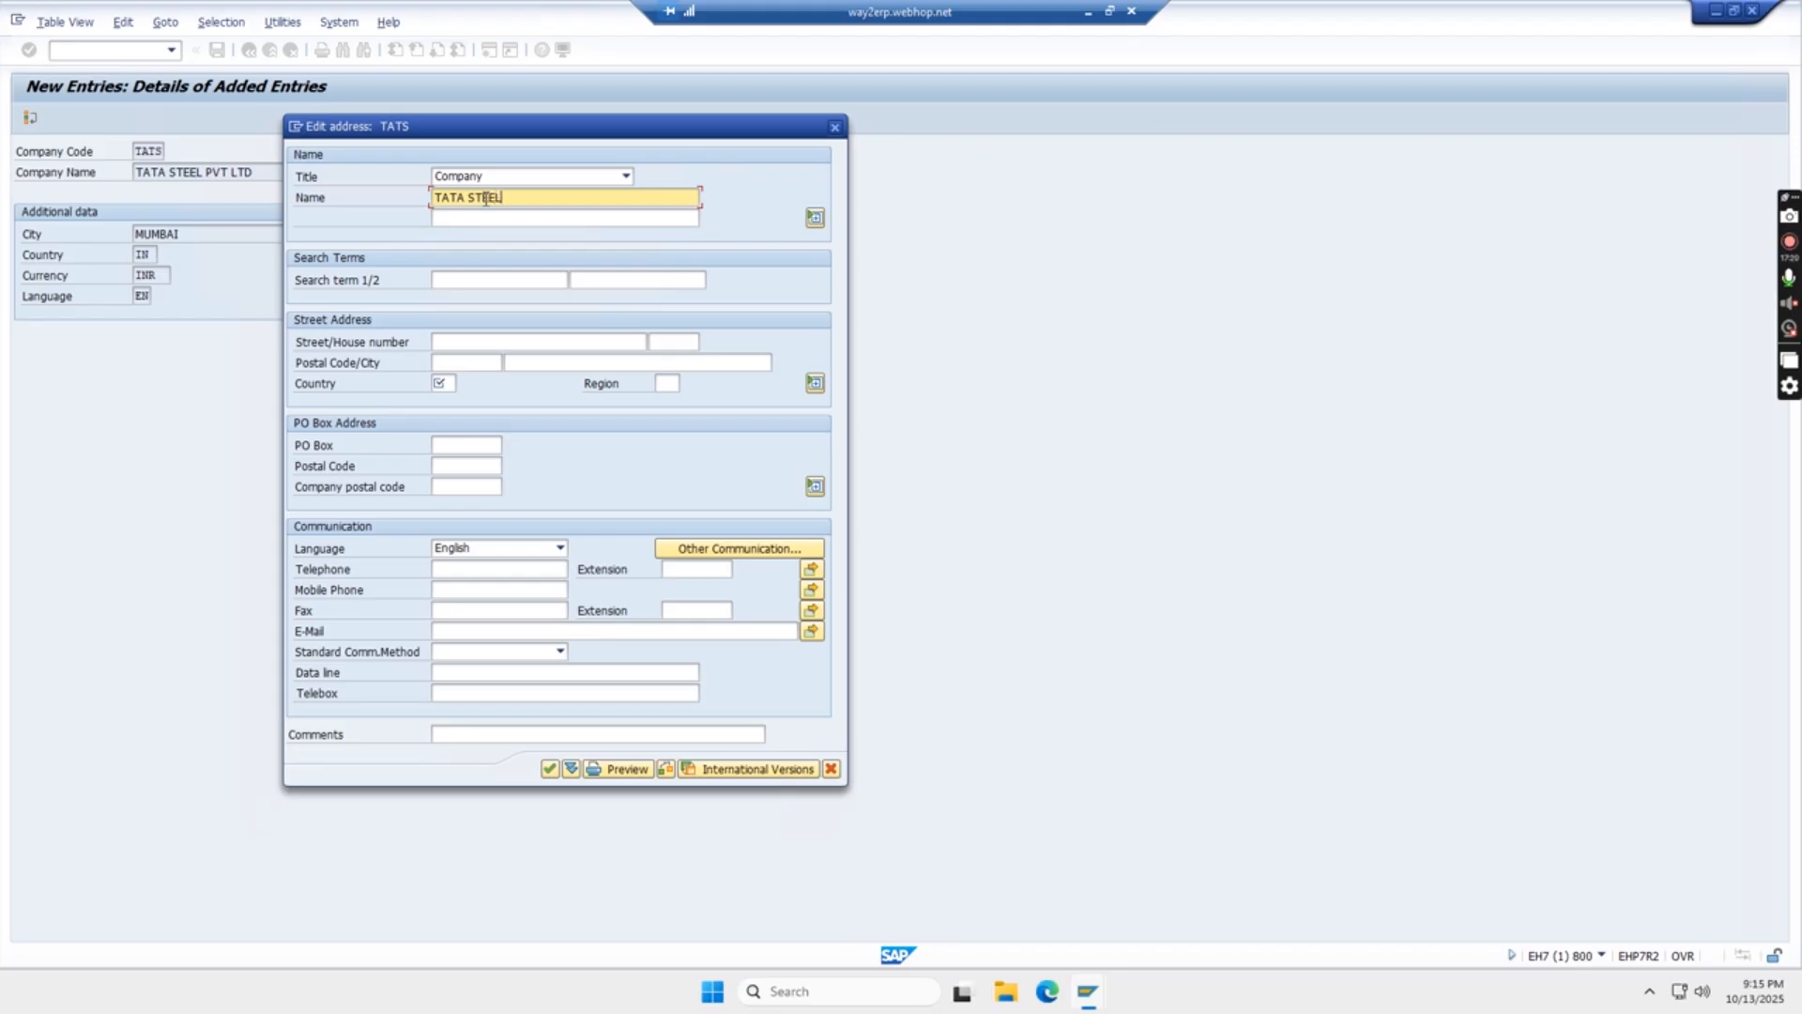
# - Set the address country to IN (India) and the region to 13 (Maharashtra), and confirm the company code's address
pyautogui.click(502, 280)
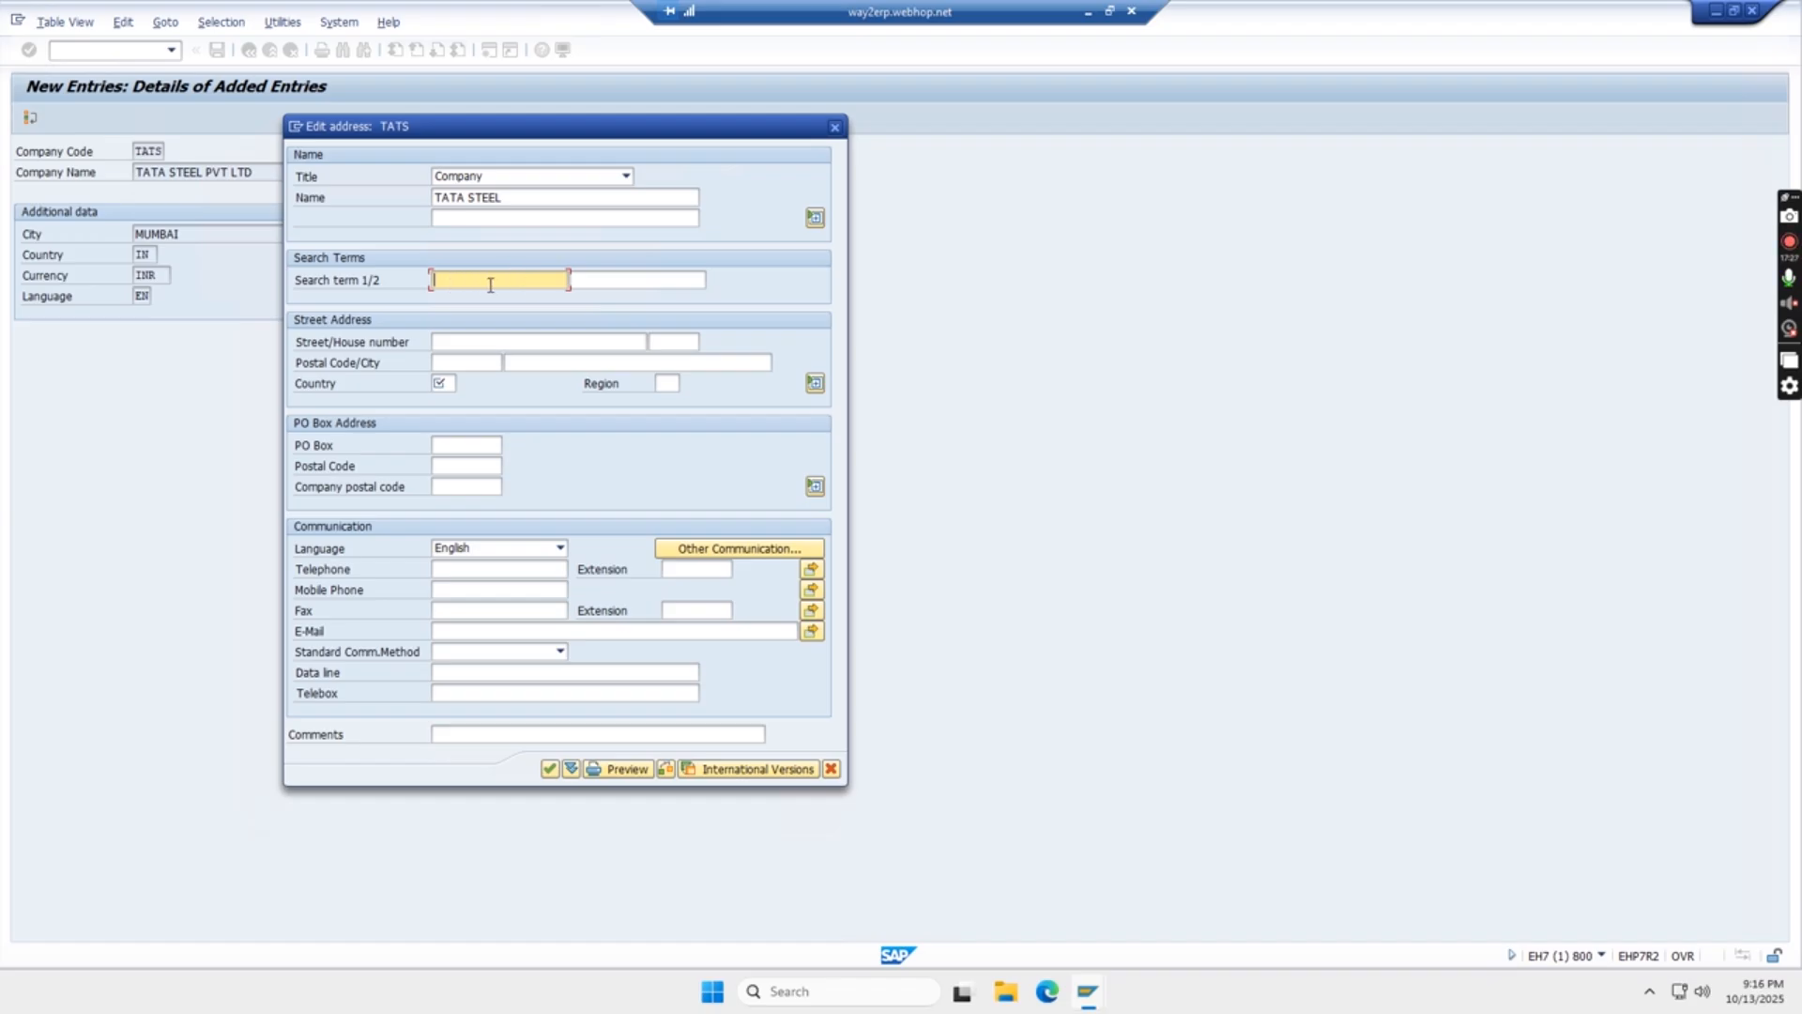
pyautogui.click(472, 343)
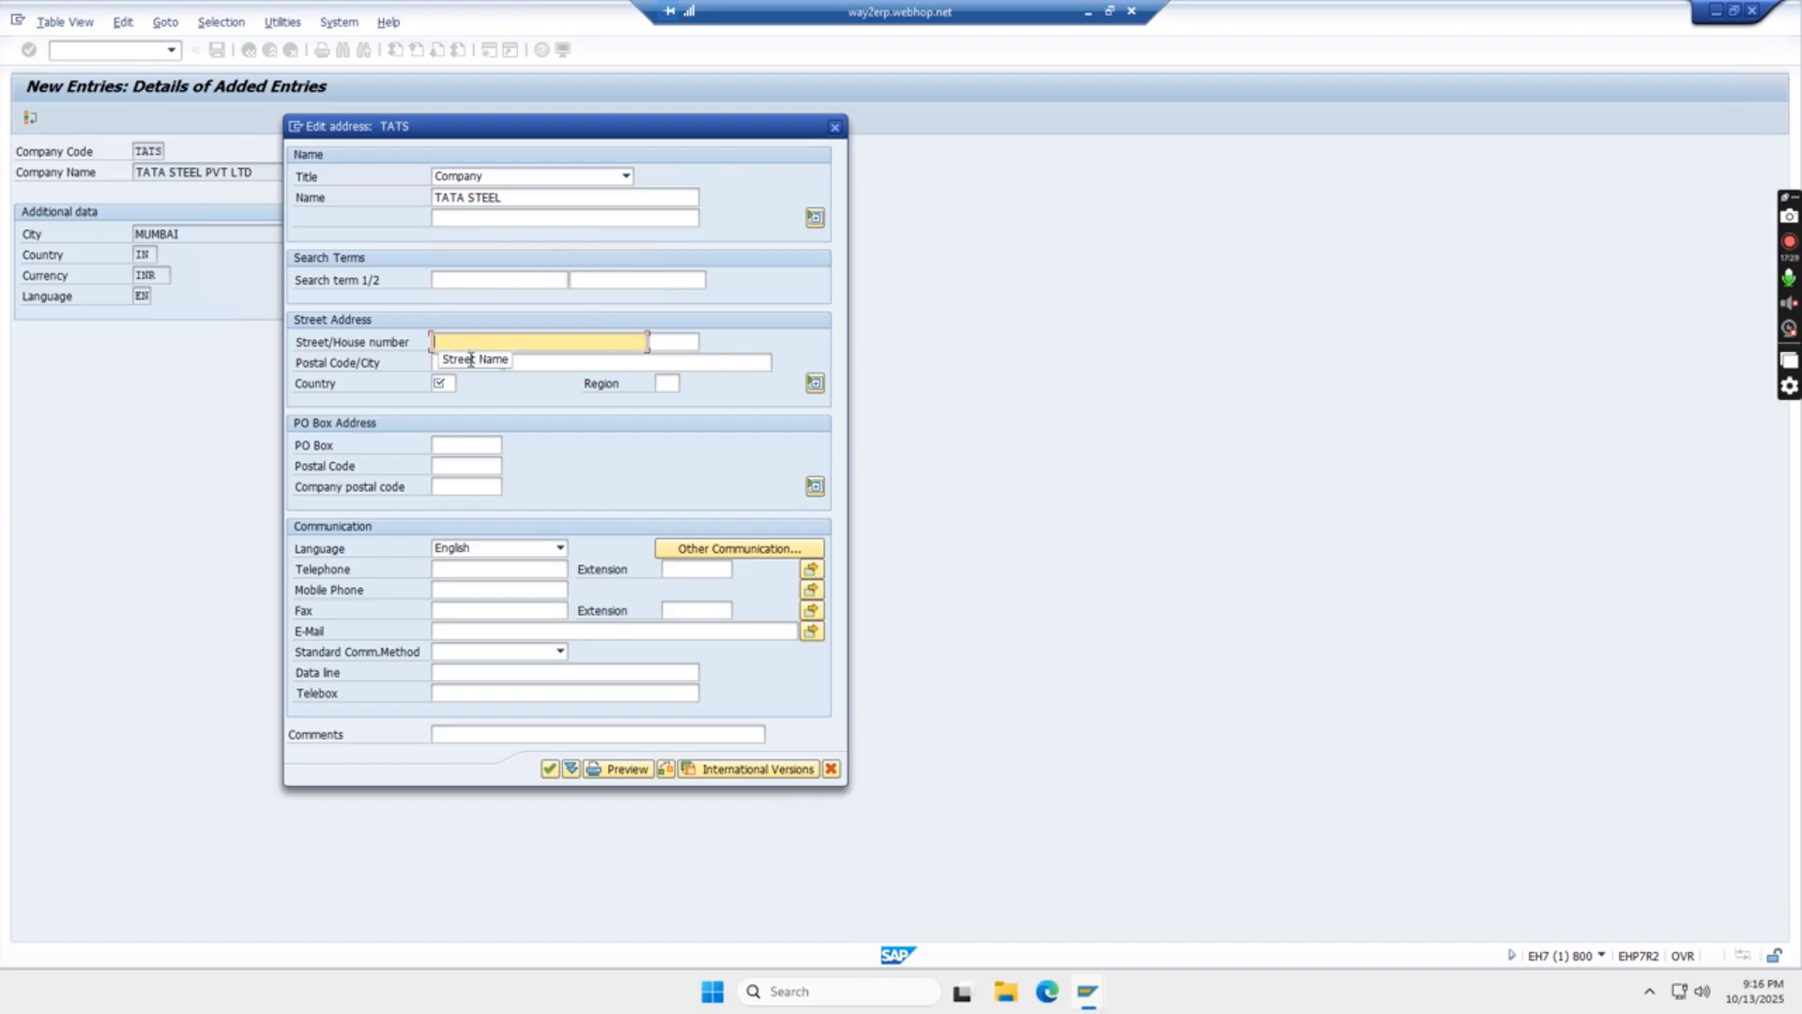
pyautogui.click(597, 363)
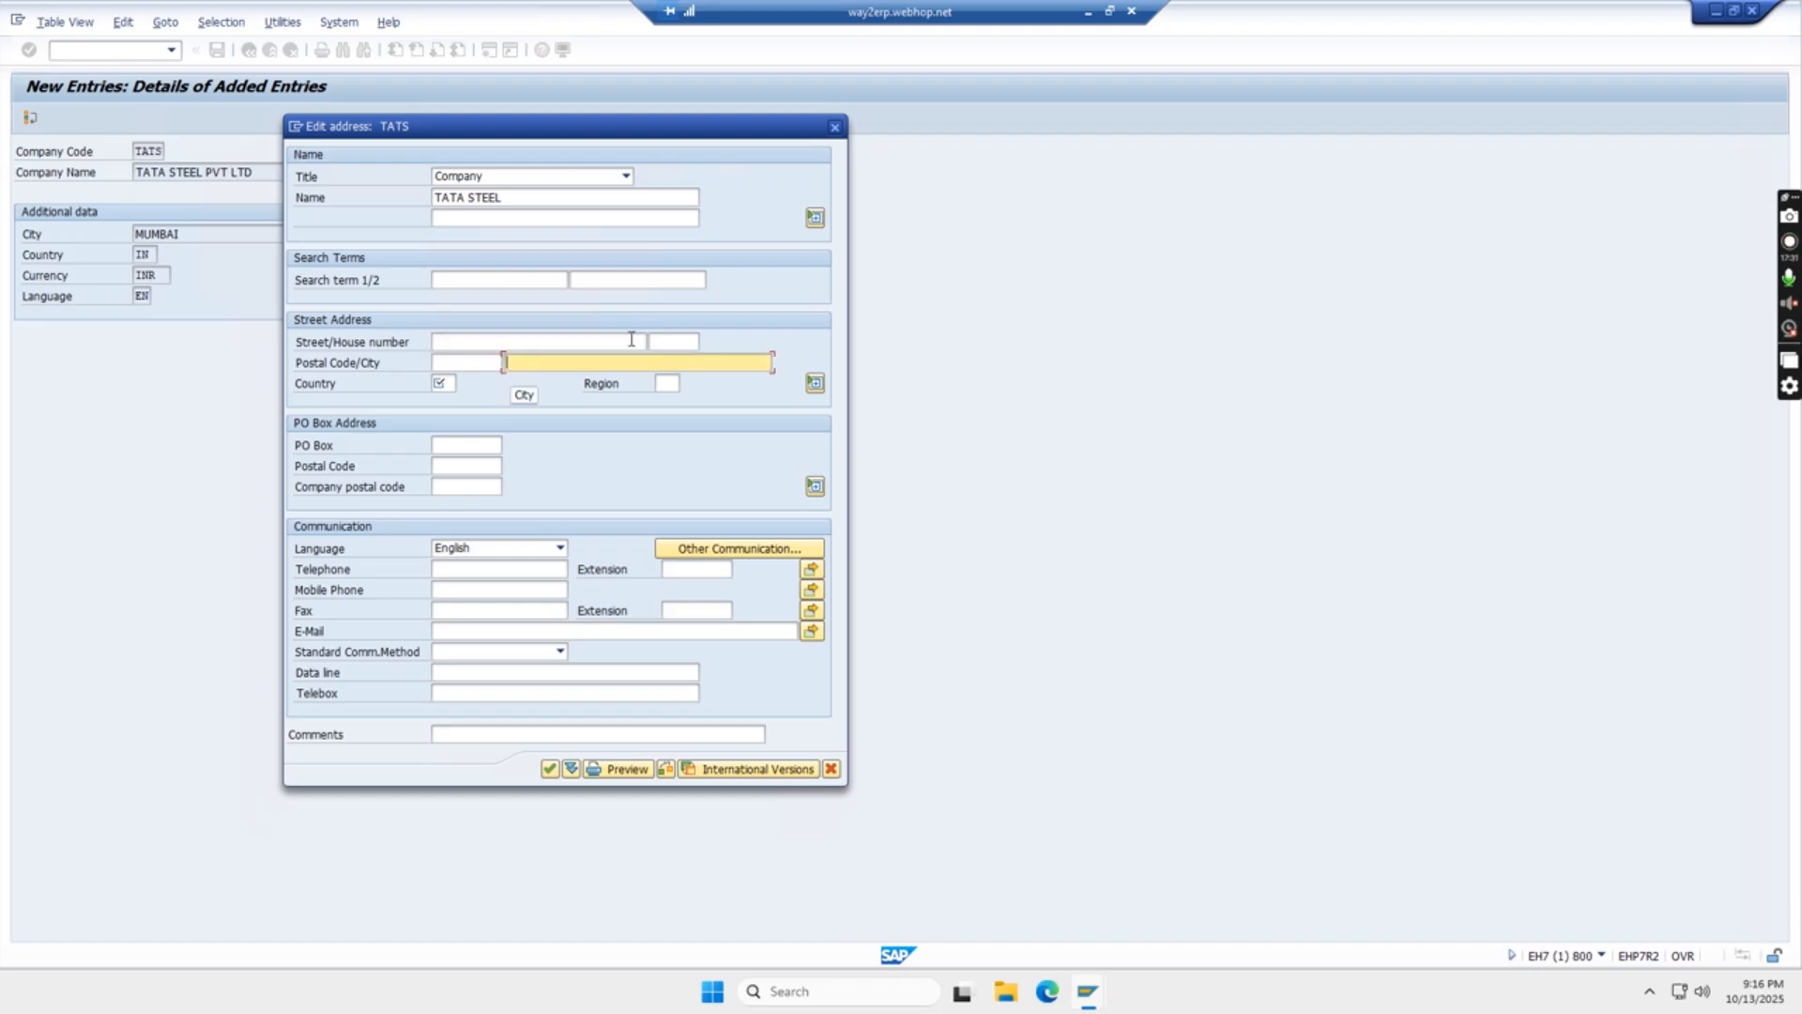
pyautogui.click(443, 384)
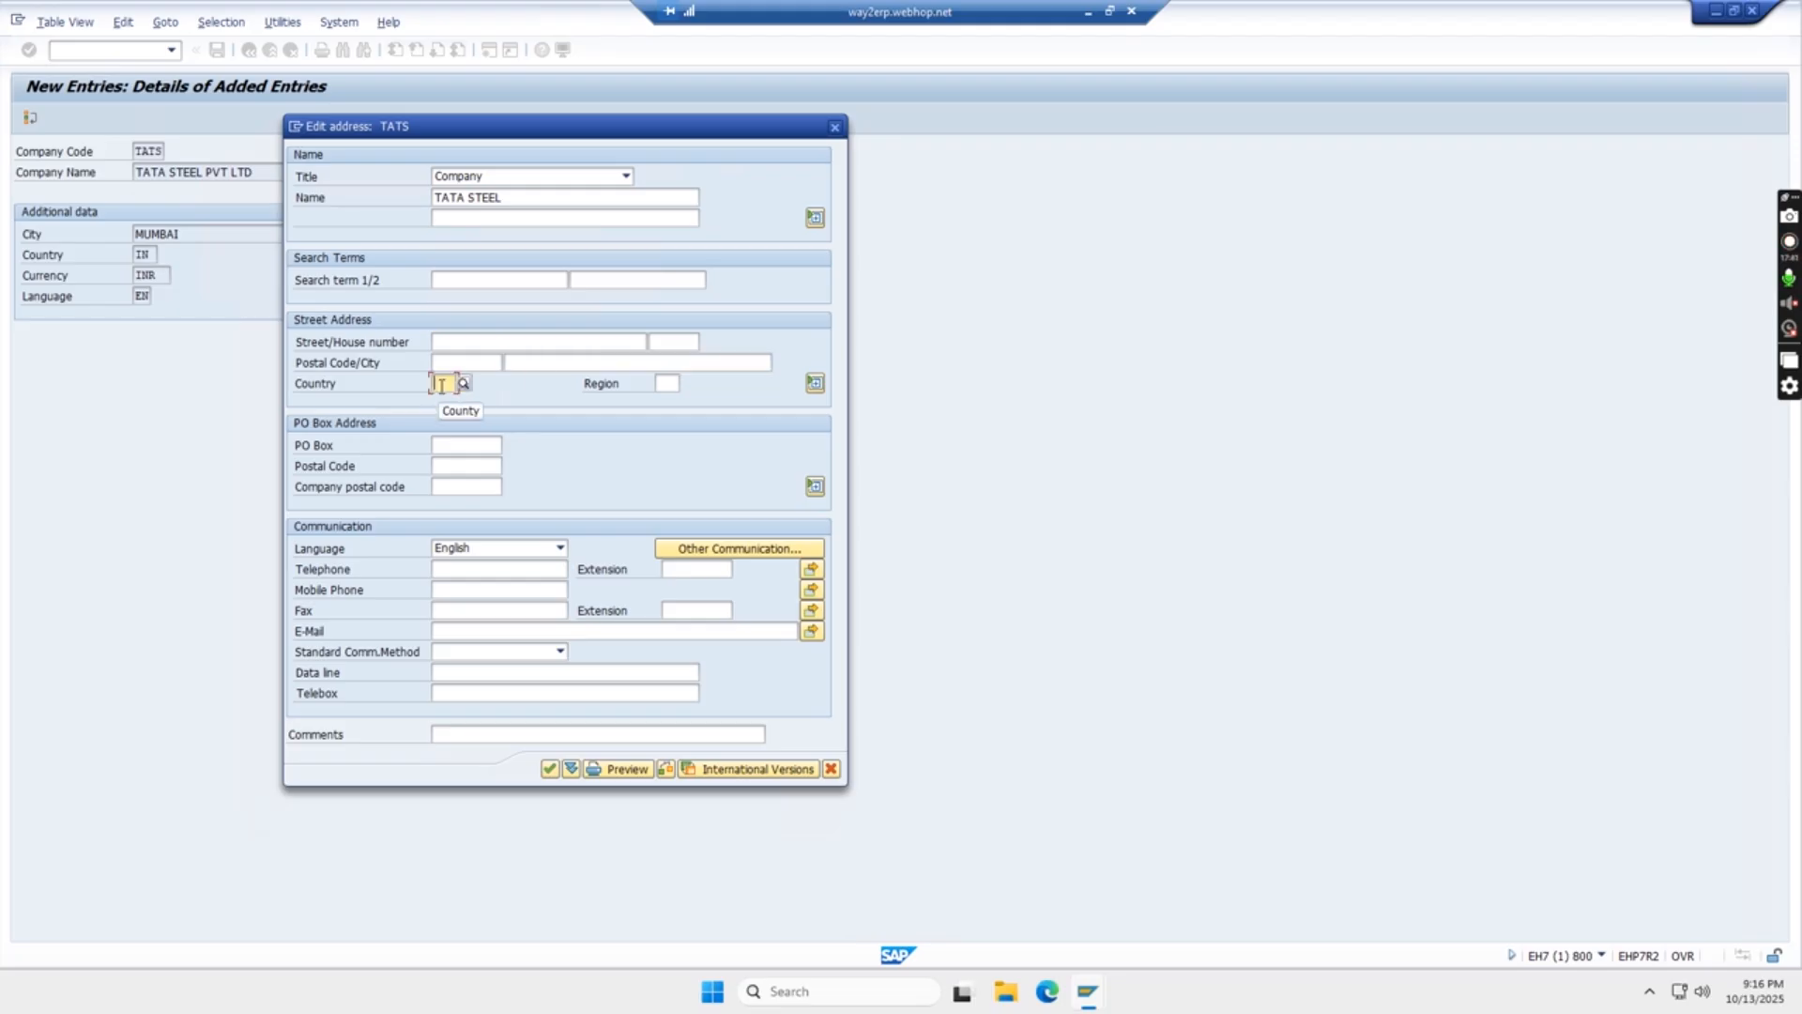
pyautogui.write('IN')
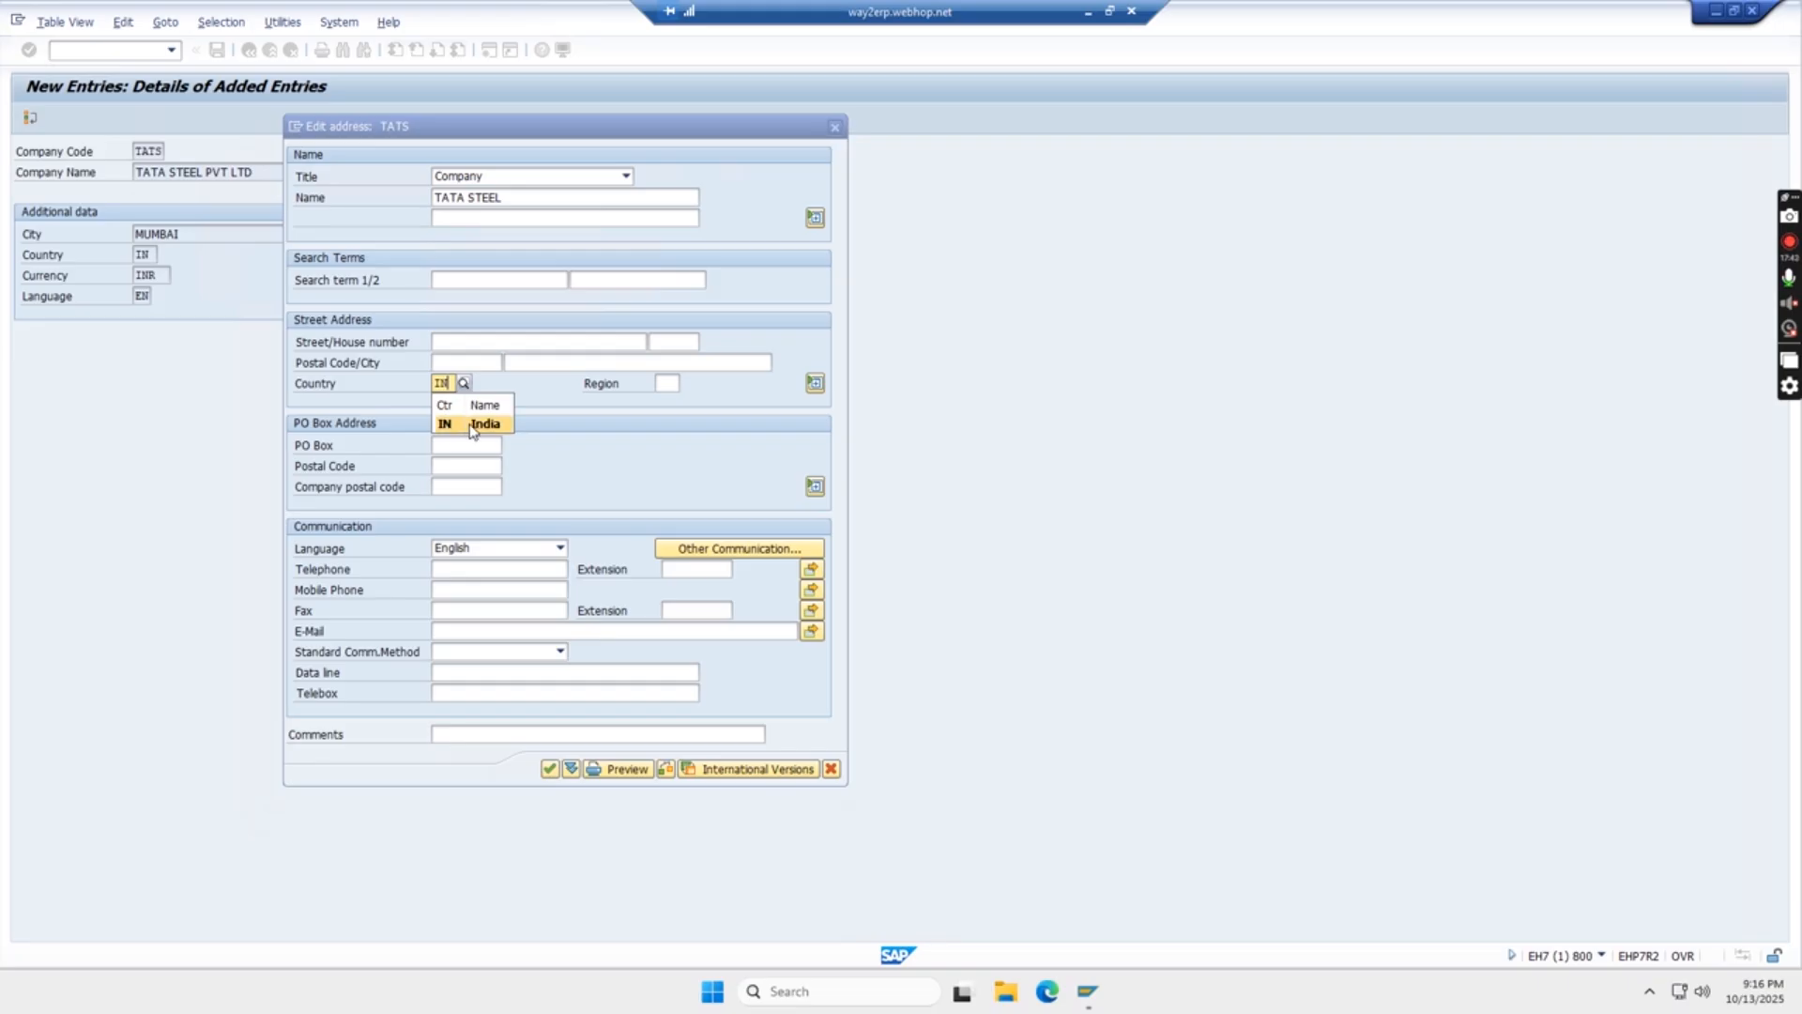
pyautogui.click(471, 426)
pyautogui.click(667, 383)
pyautogui.write('13')
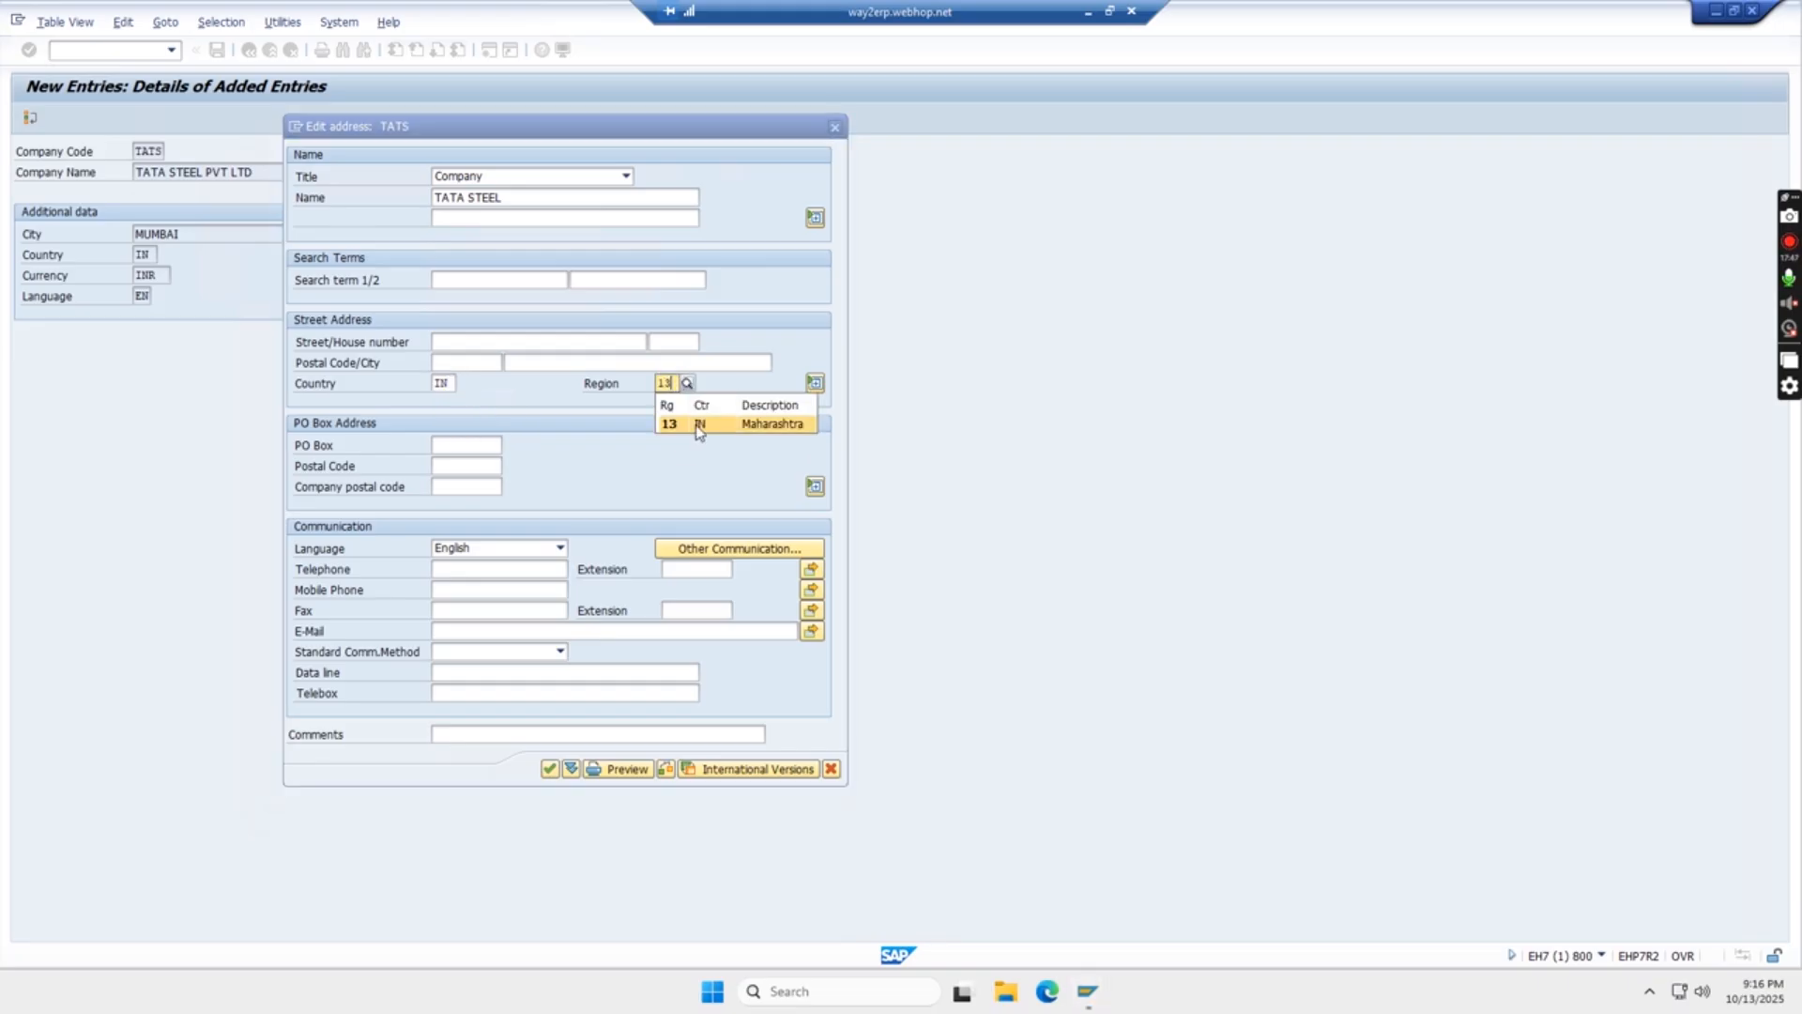
pyautogui.click(696, 425)
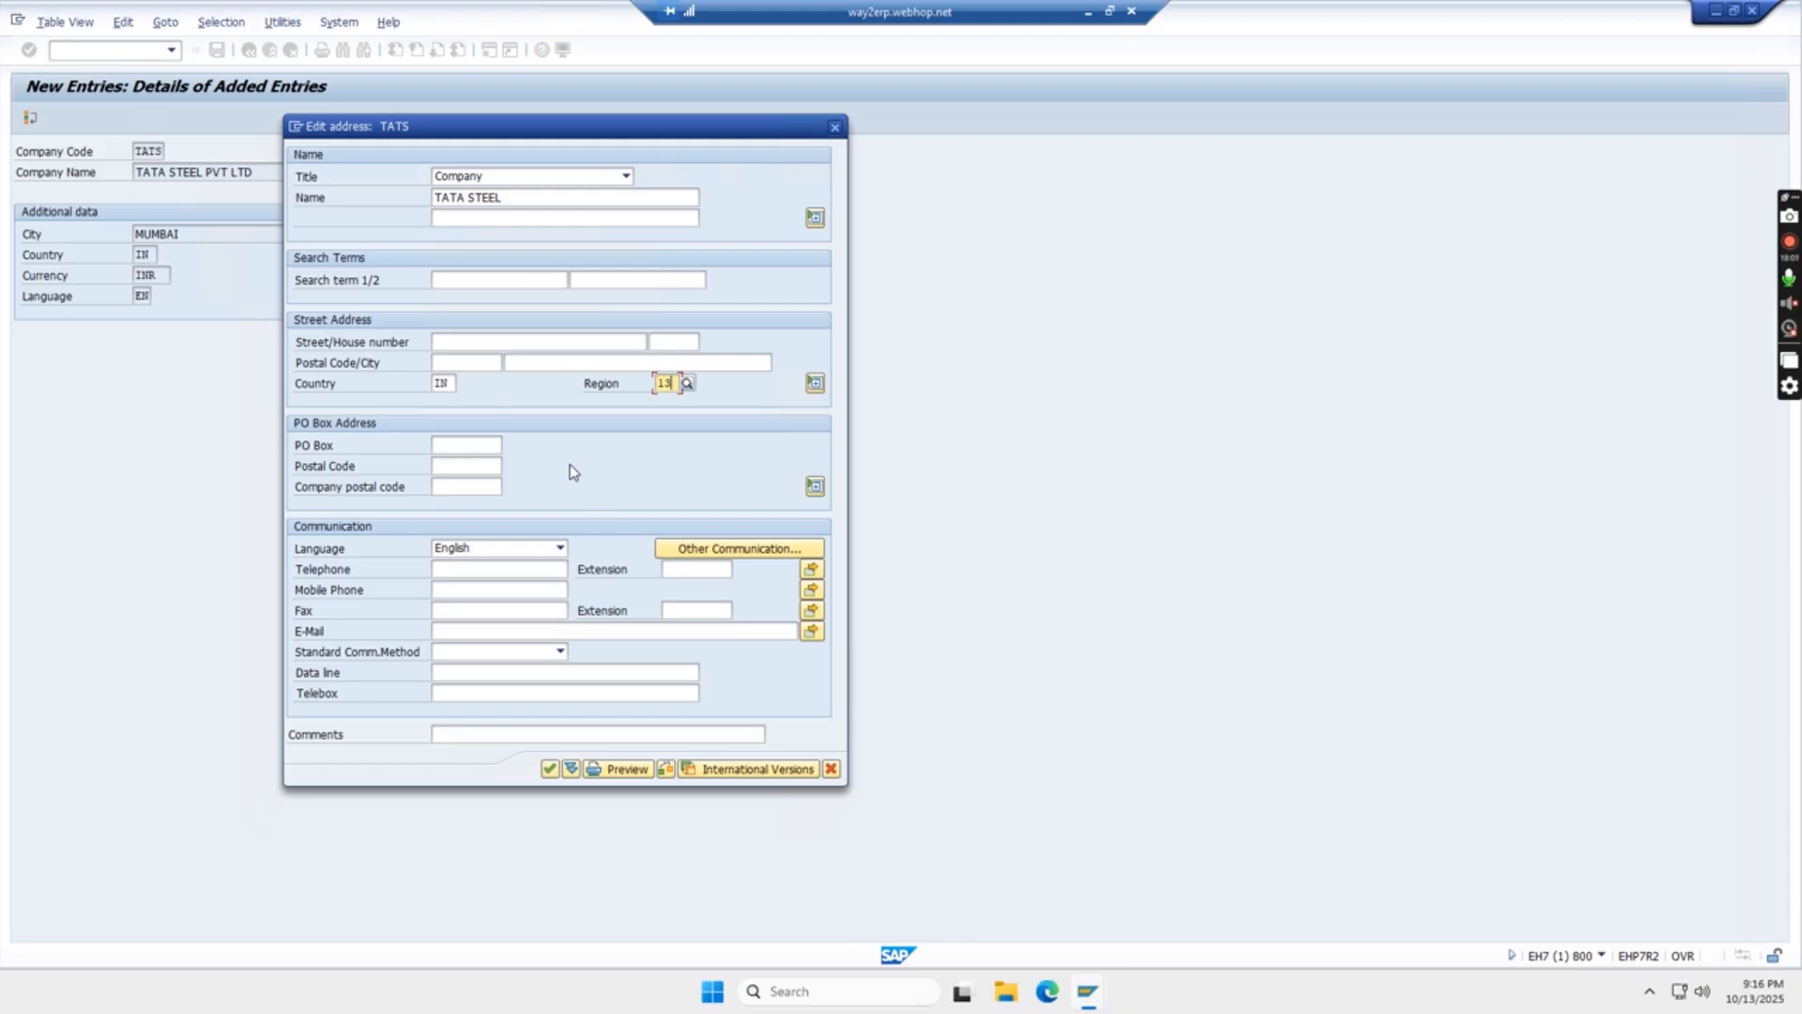
pyautogui.click(549, 770)
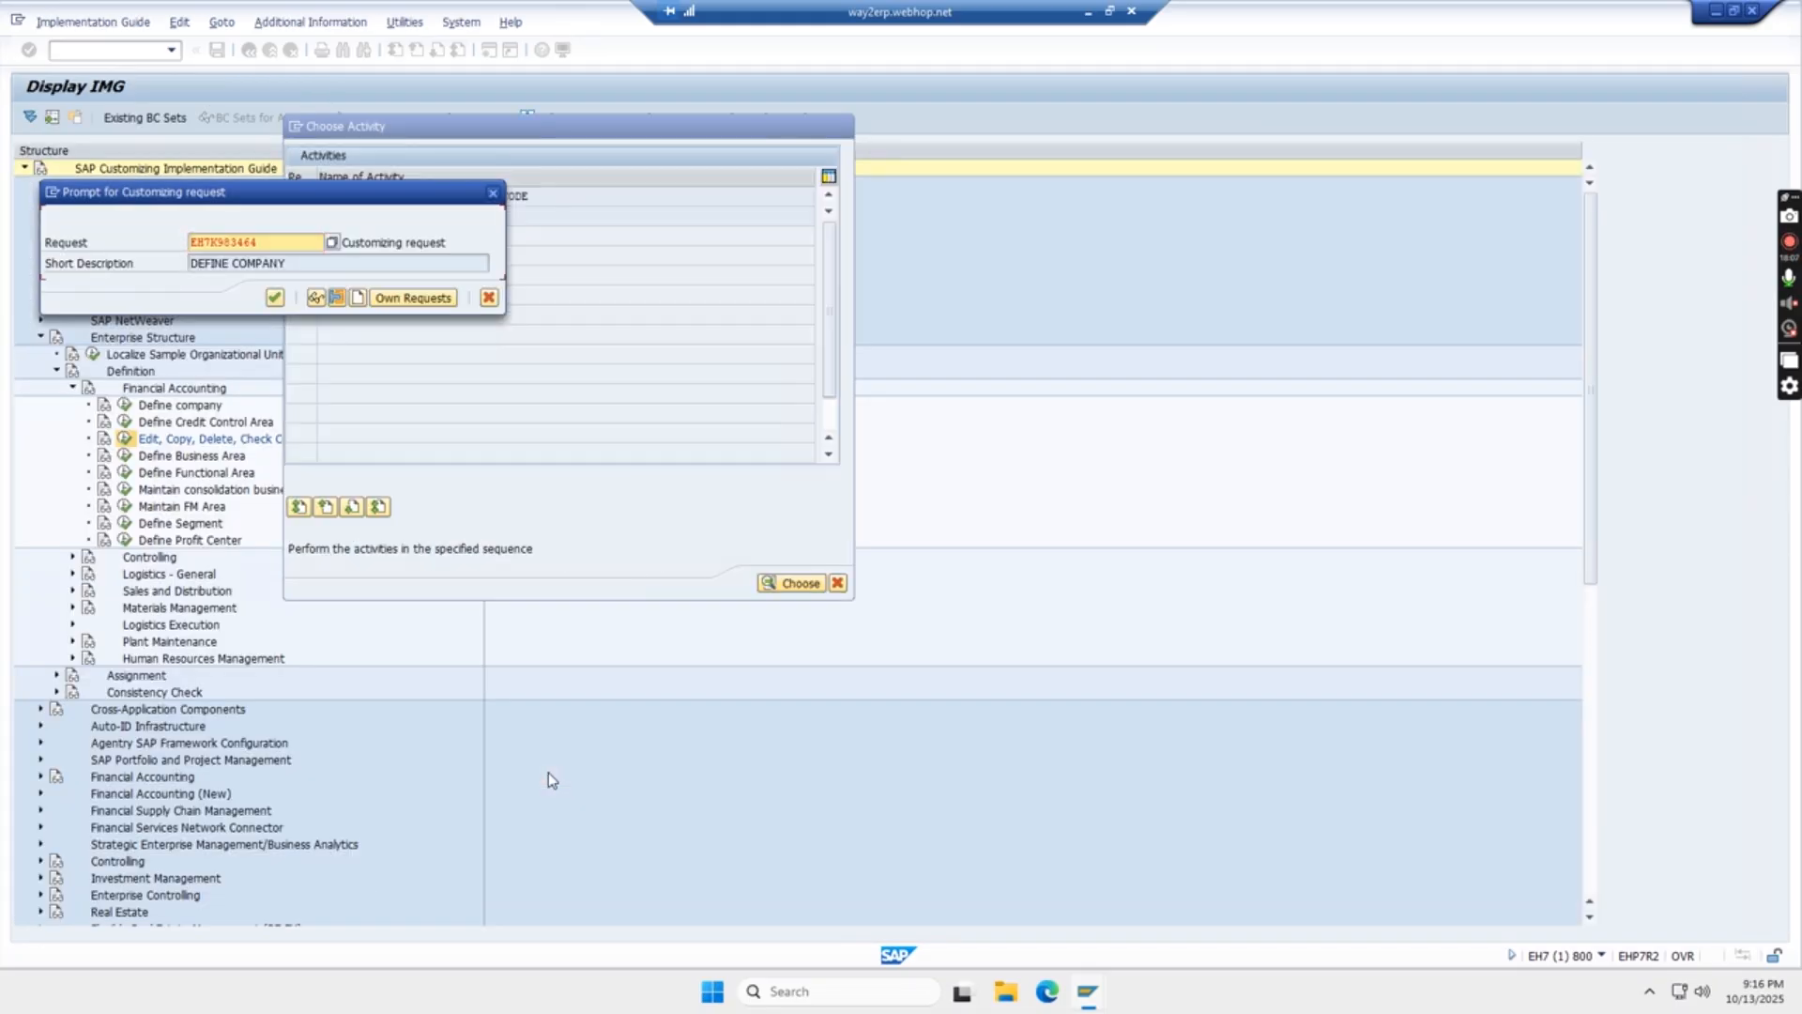
# - Create a customizing request with the short description DEFINE COMPANY CODE and save the company code entry under it
pyautogui.click(358, 298)
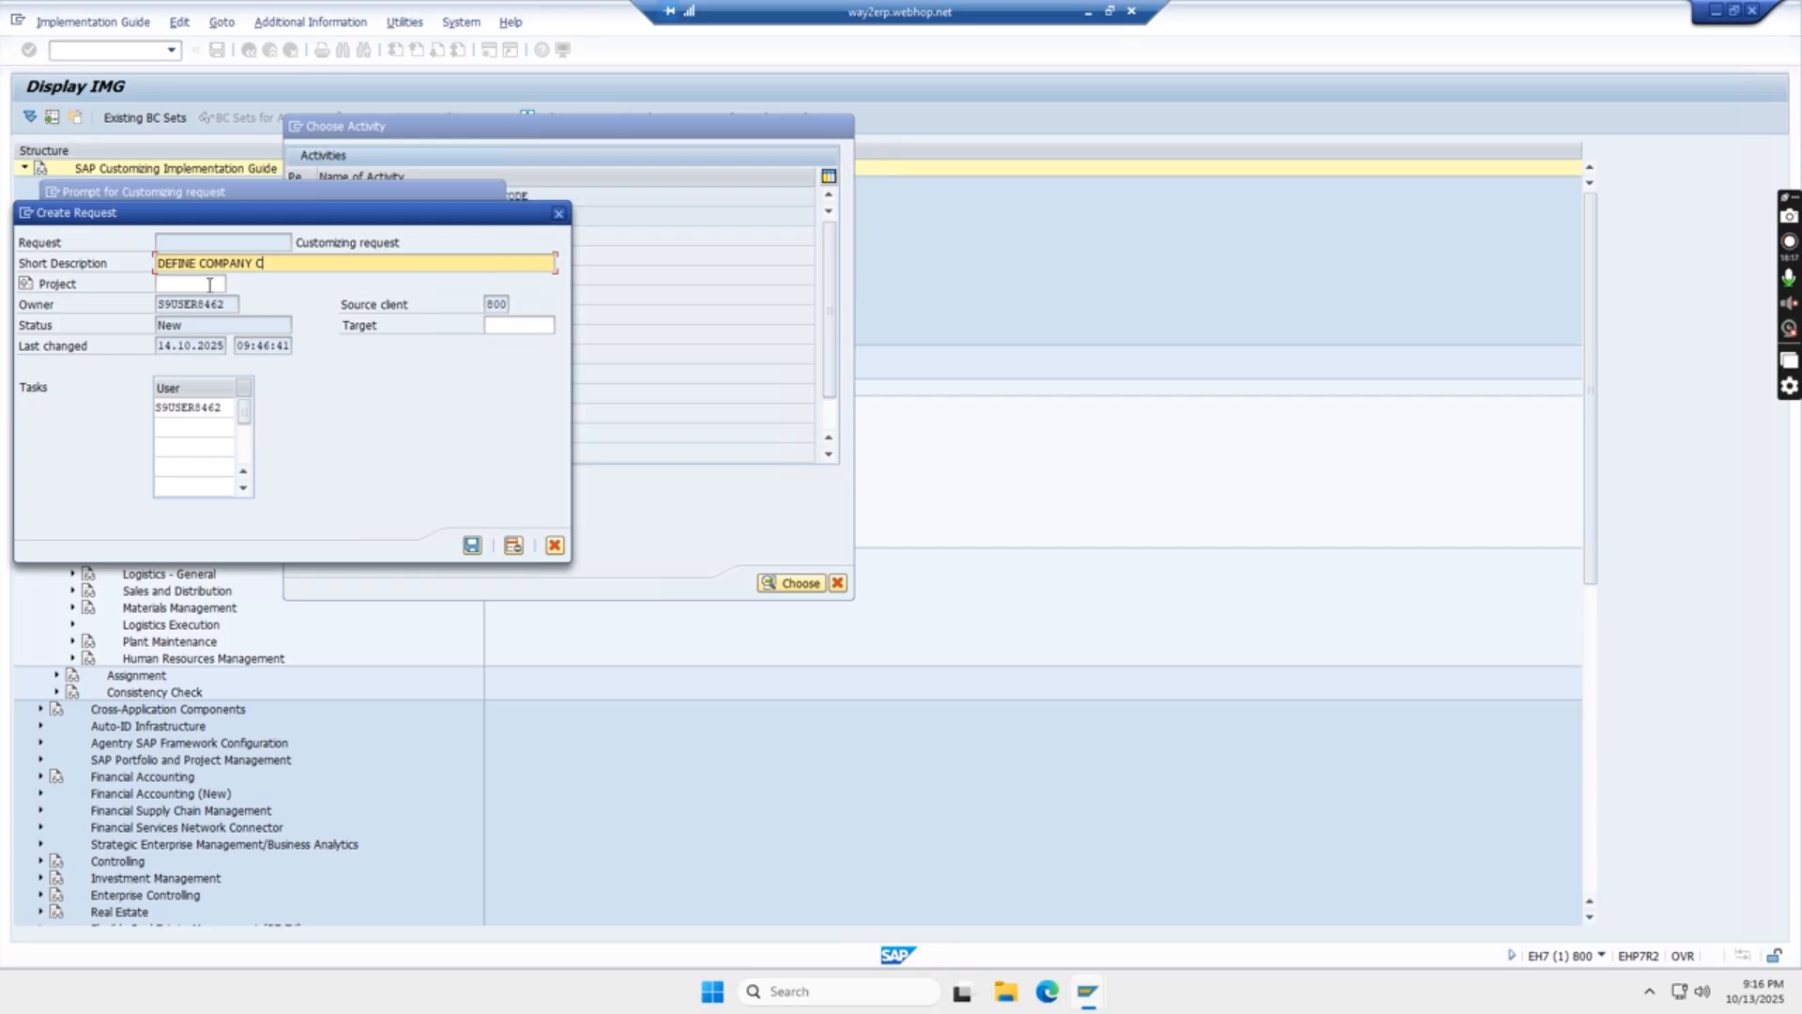
pyautogui.click(472, 545)
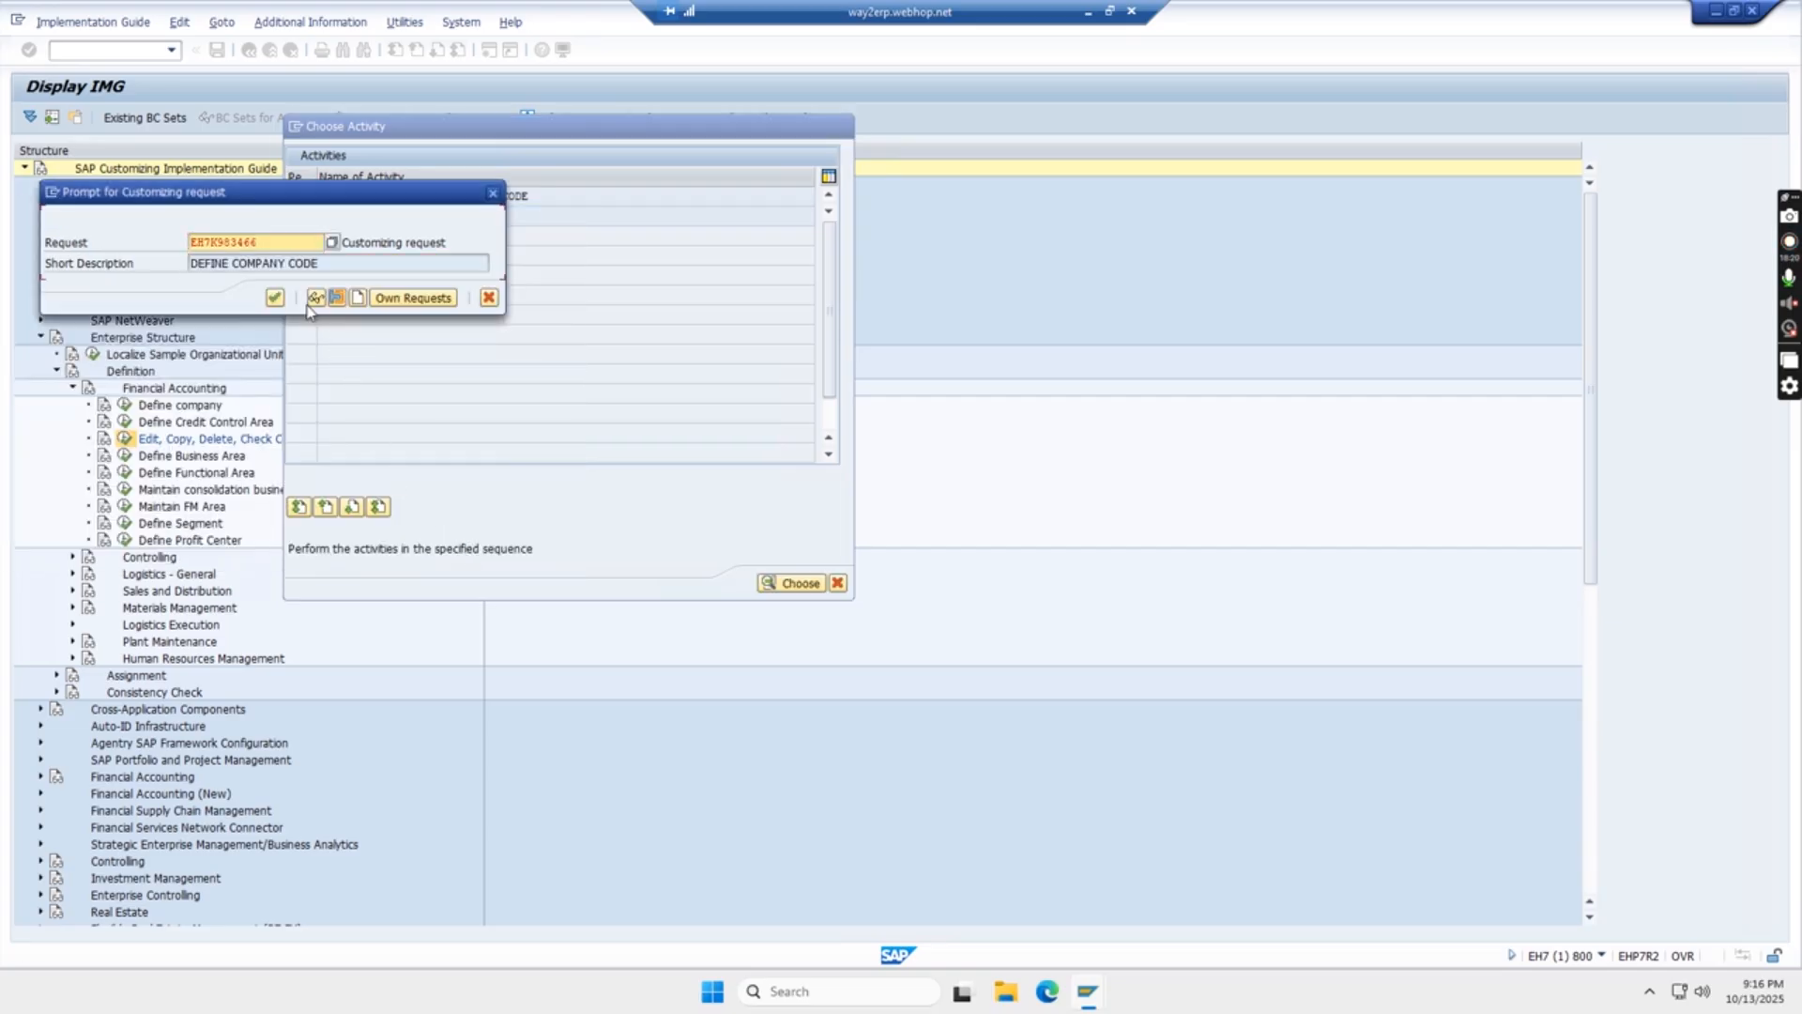
pyautogui.click(271, 294)
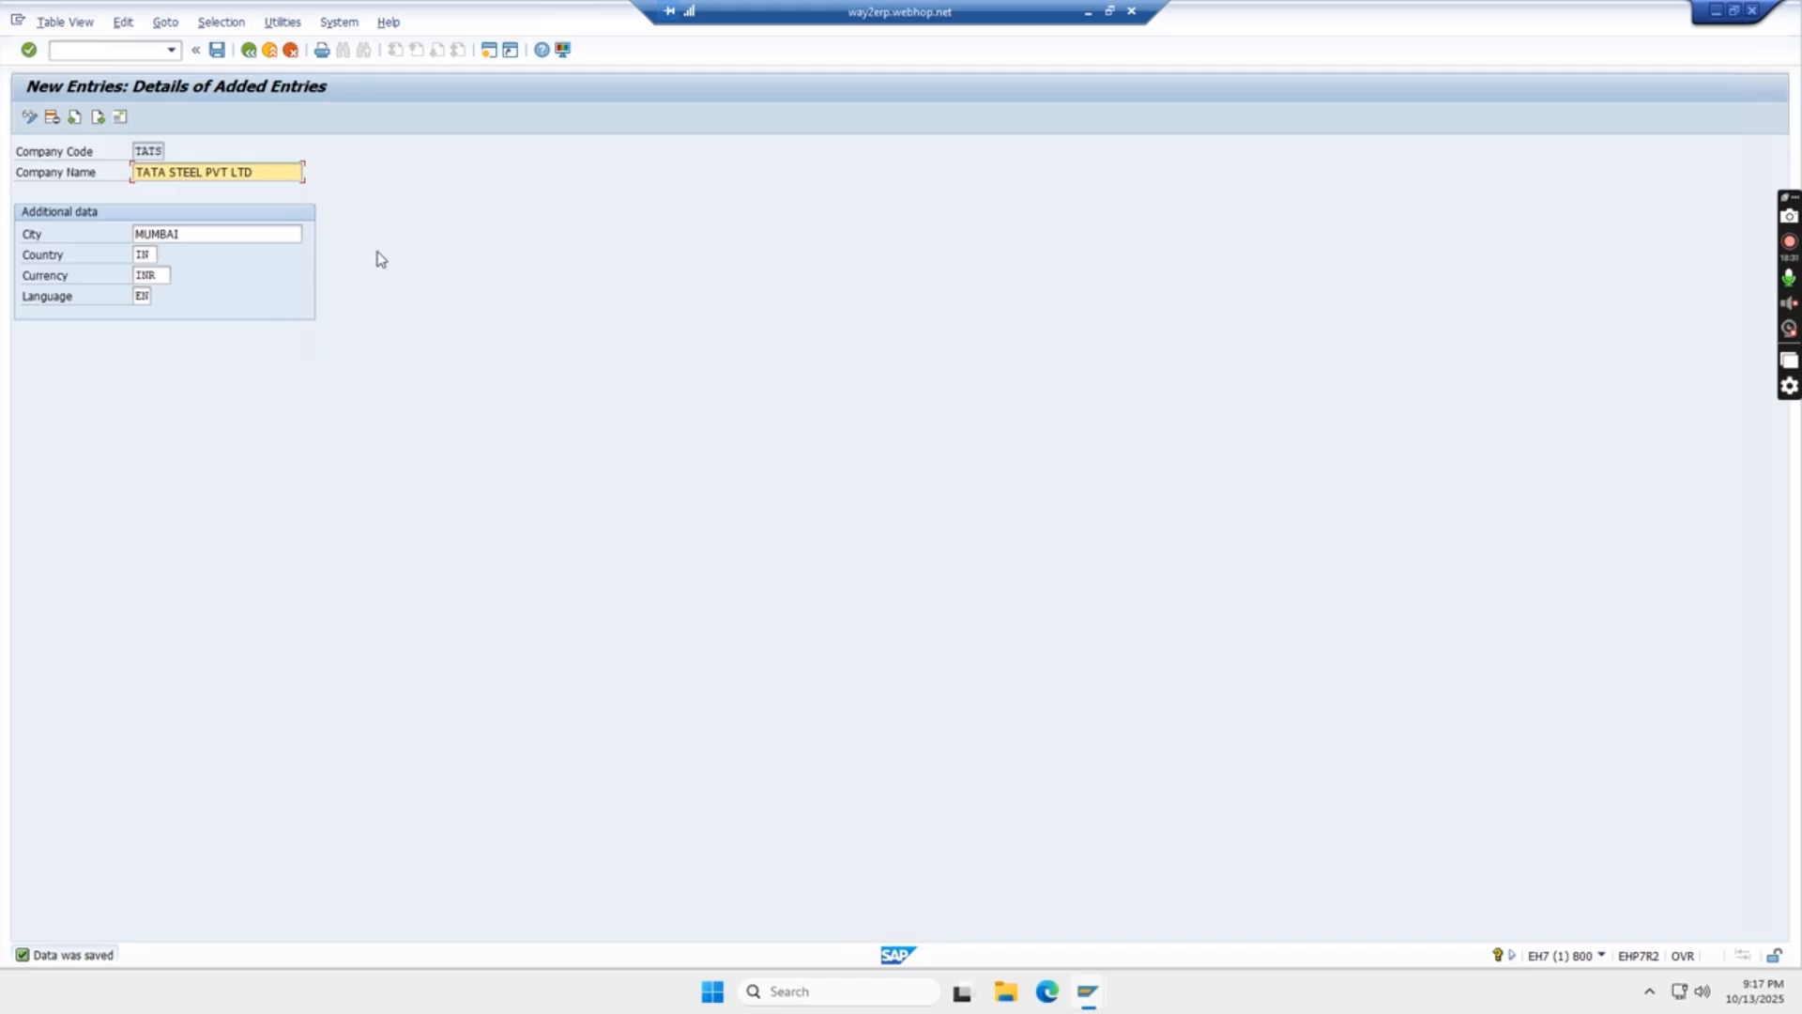
# - Switch to the Excel notes and record TGTGTG in G44 beside Define Company and TATS in H49 beside Define Company Code
pyautogui.click(1089, 11)
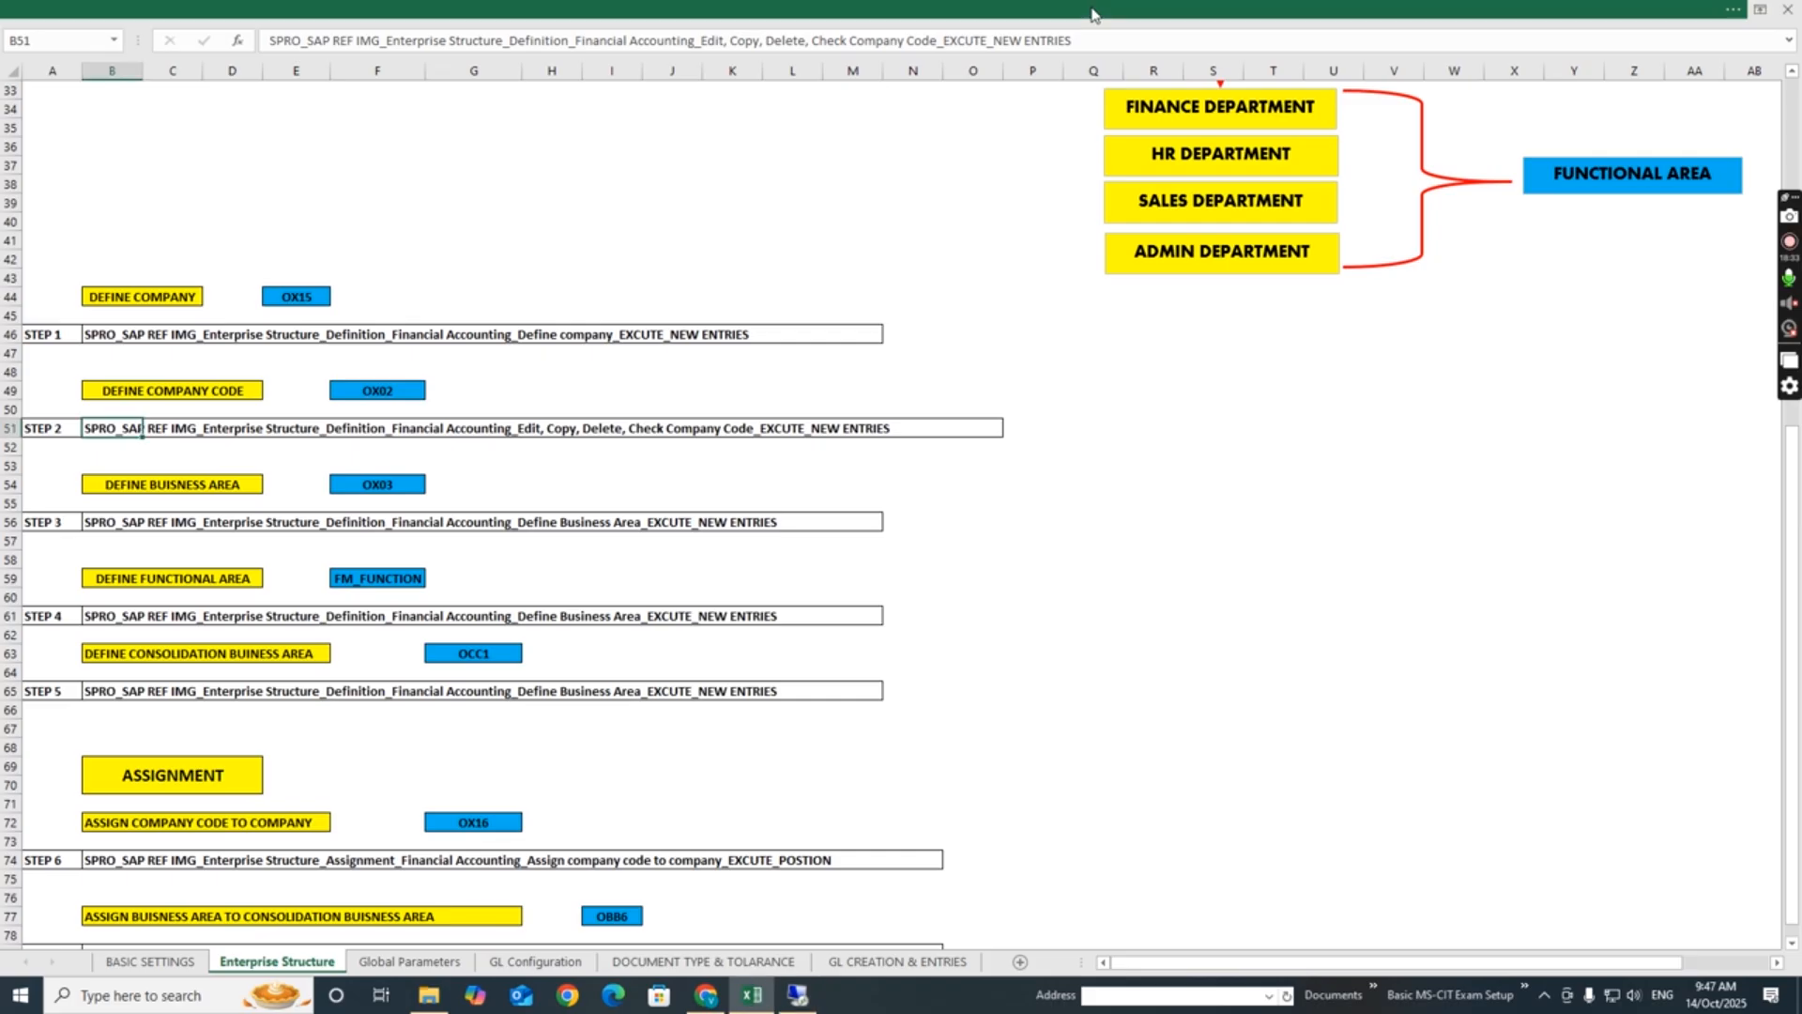
pyautogui.click(416, 297)
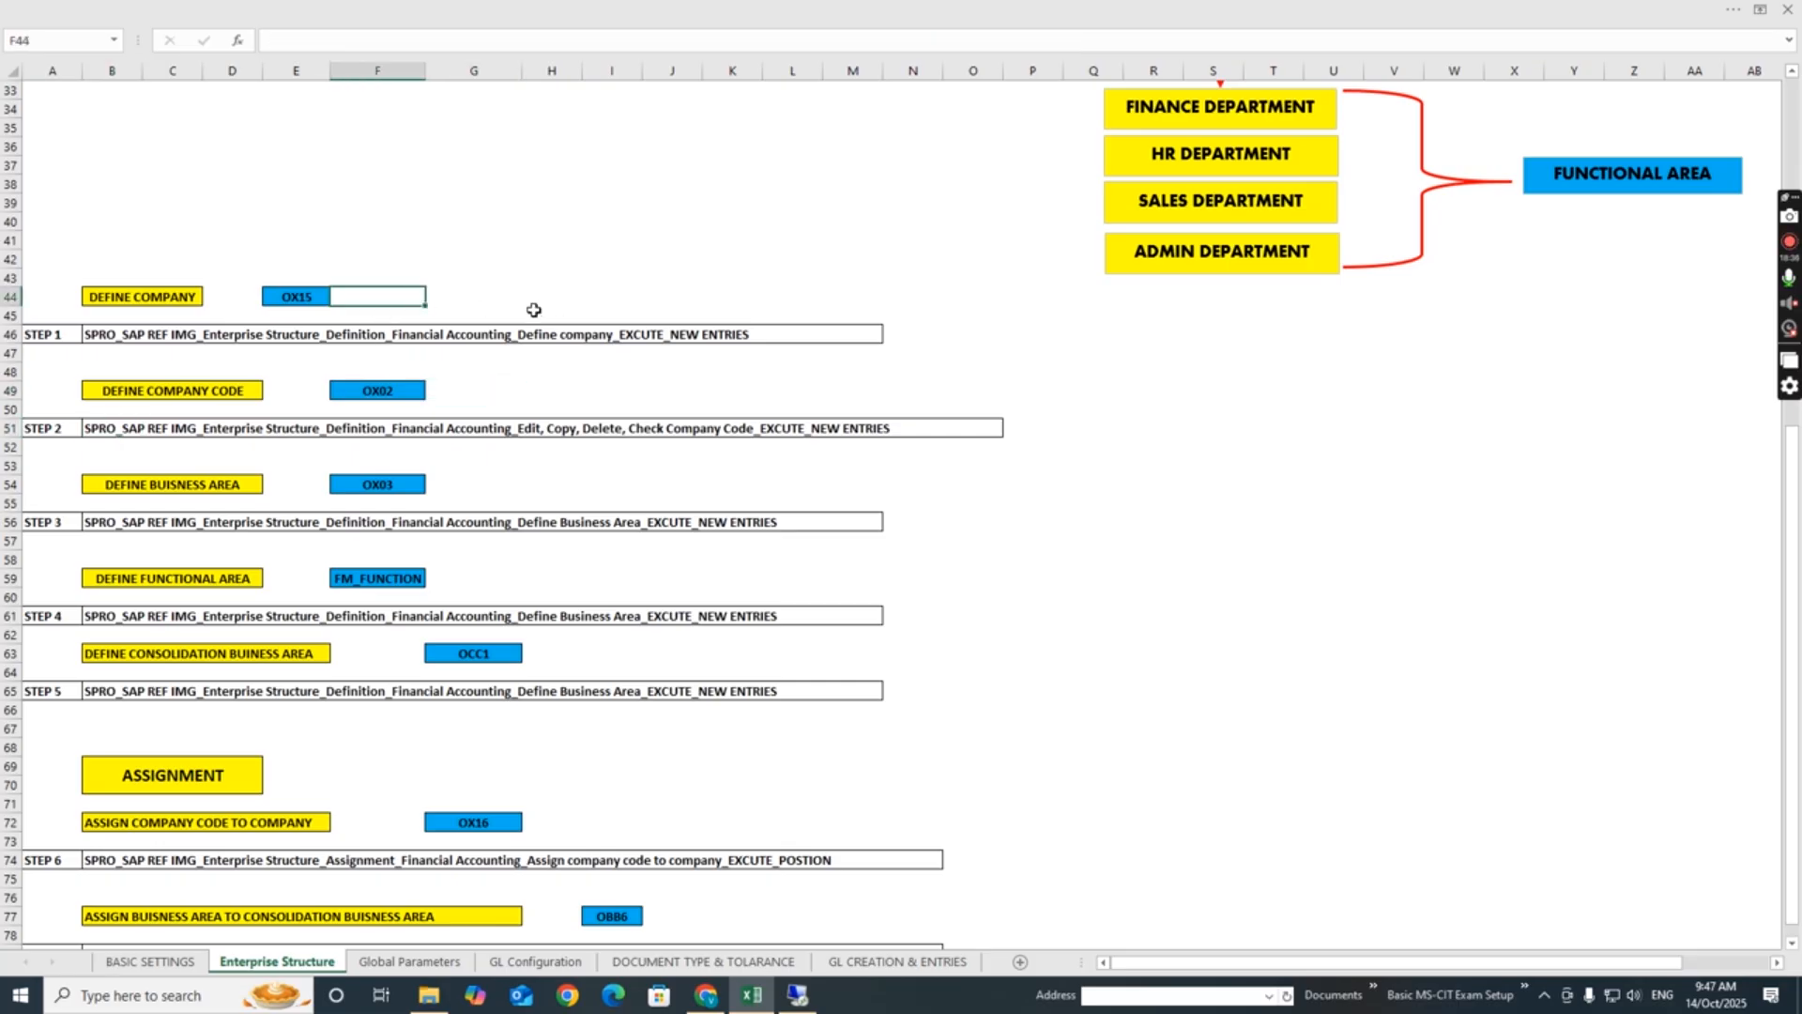
pyautogui.click(507, 296)
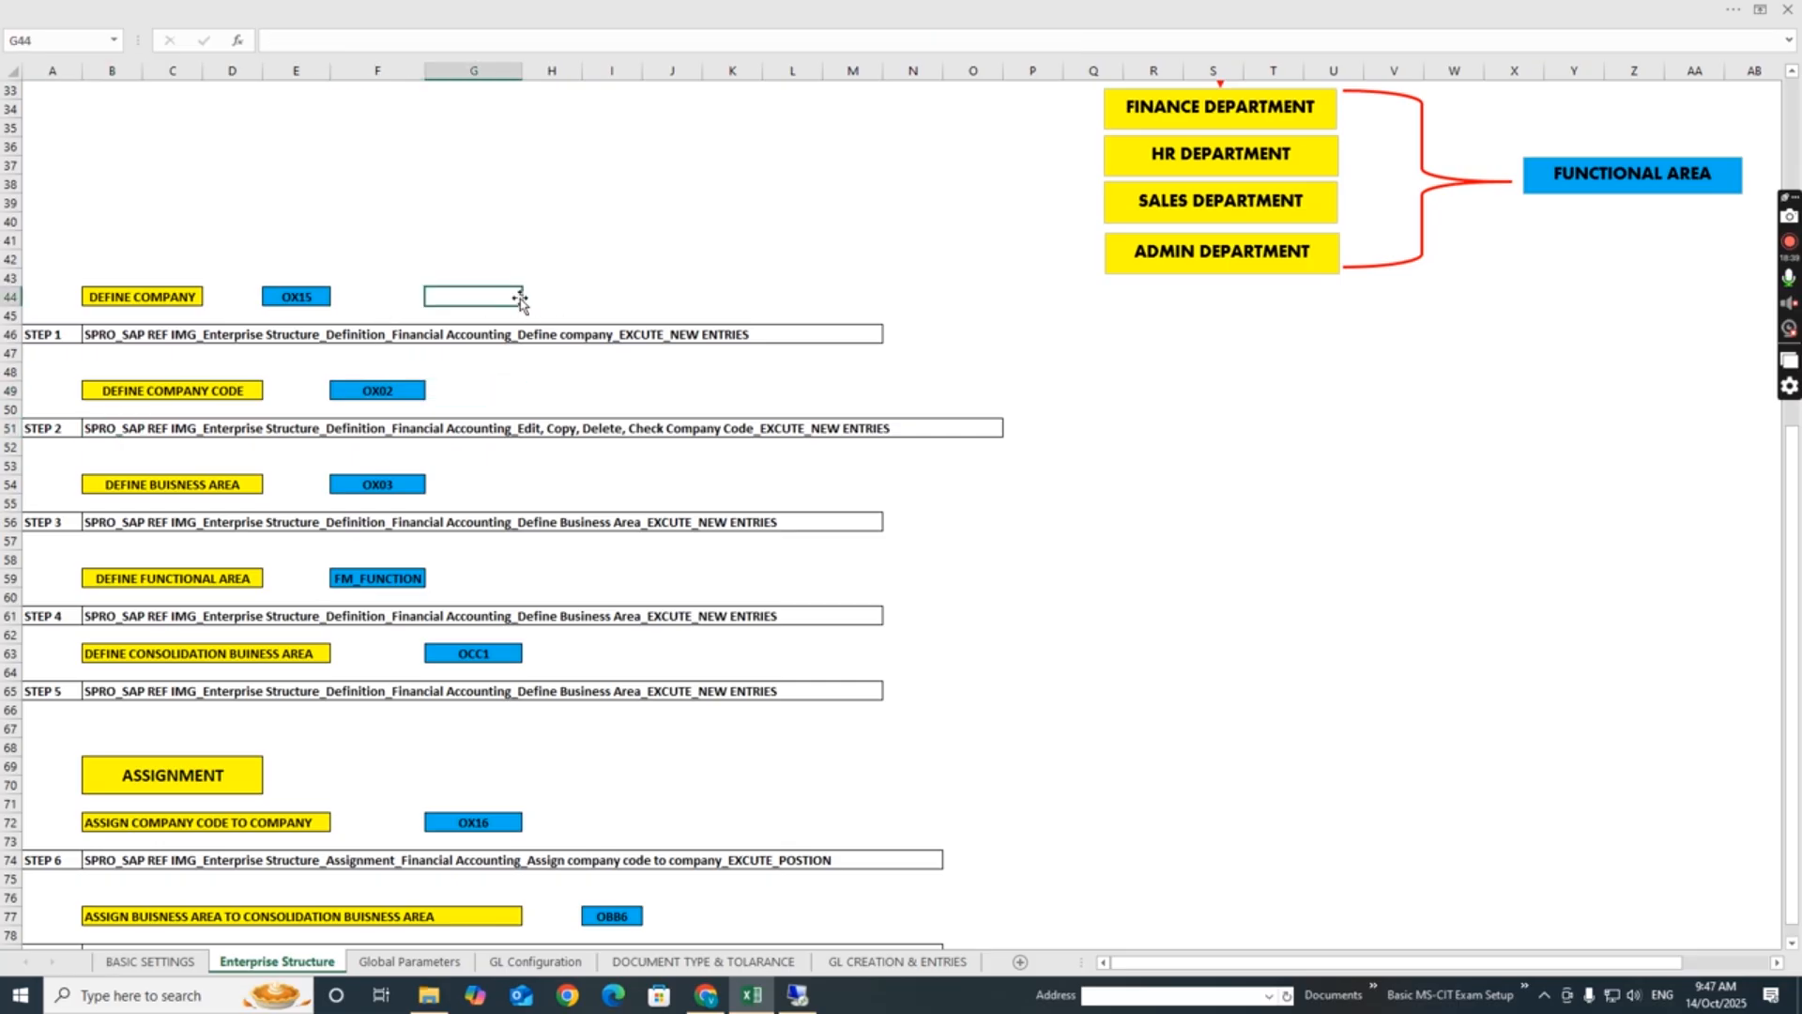
pyautogui.write('TGTGTG')
pyautogui.click(531, 389)
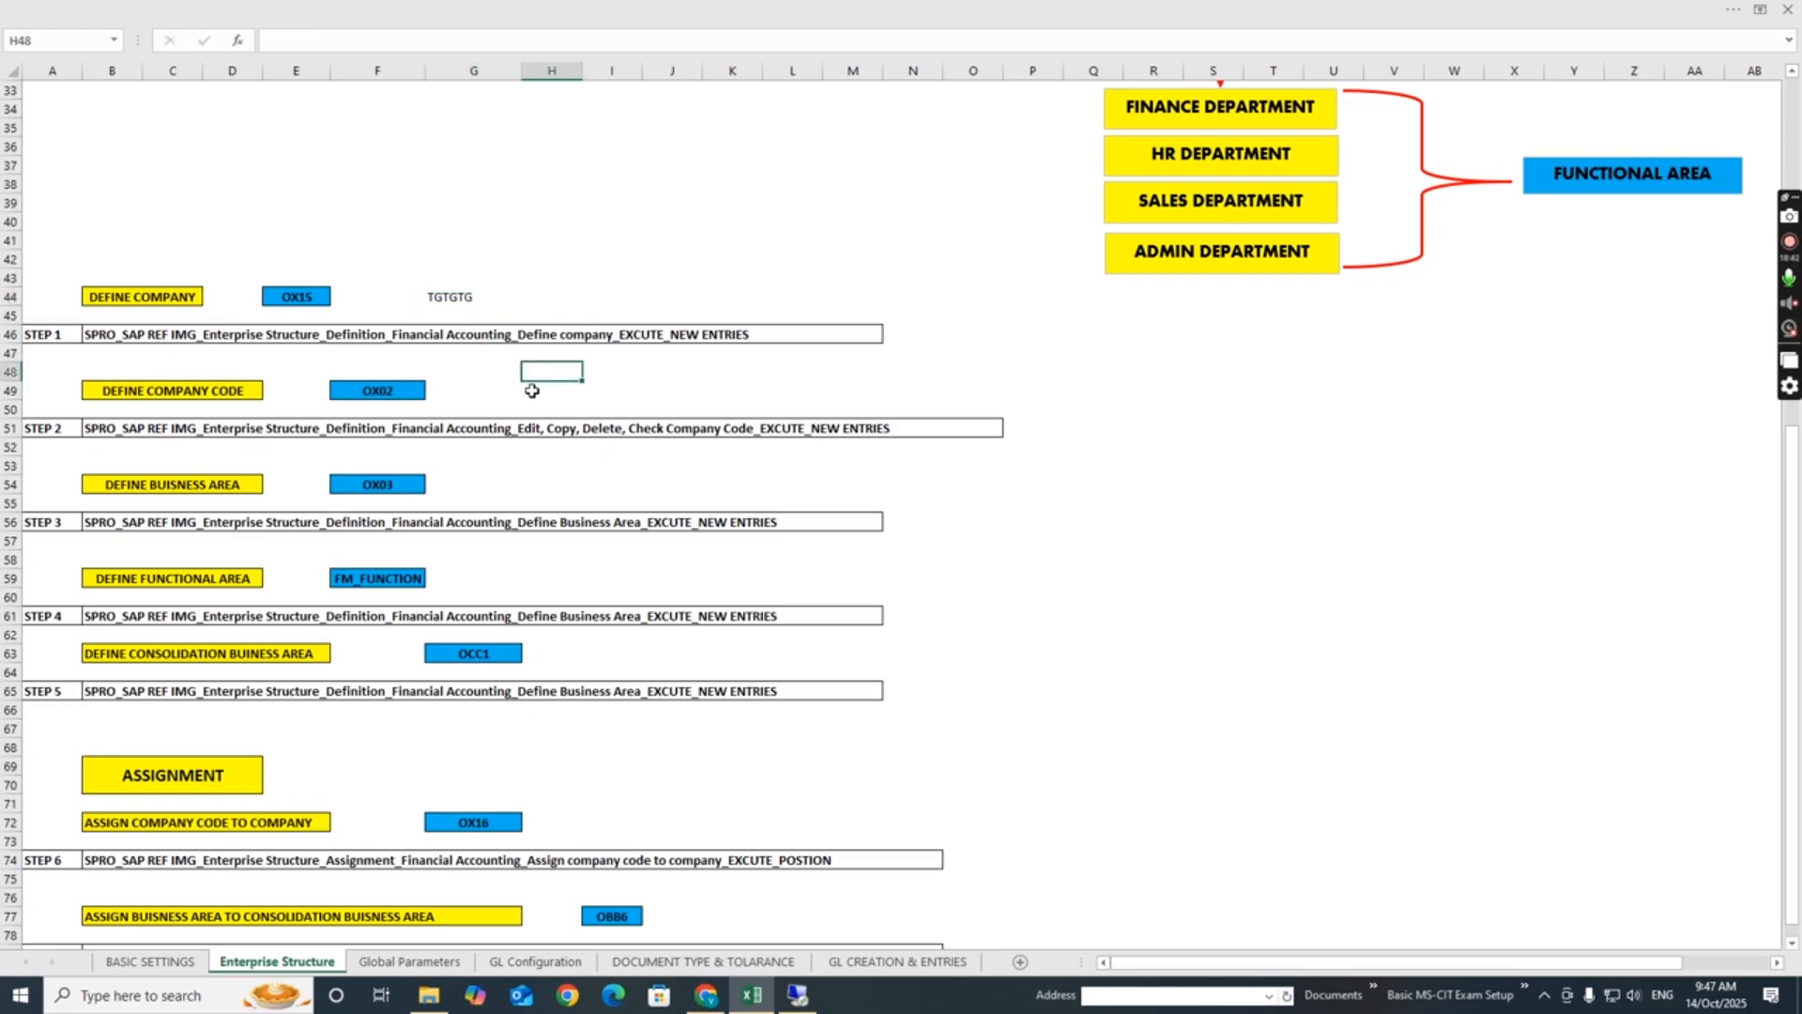
pyautogui.write('TATS')
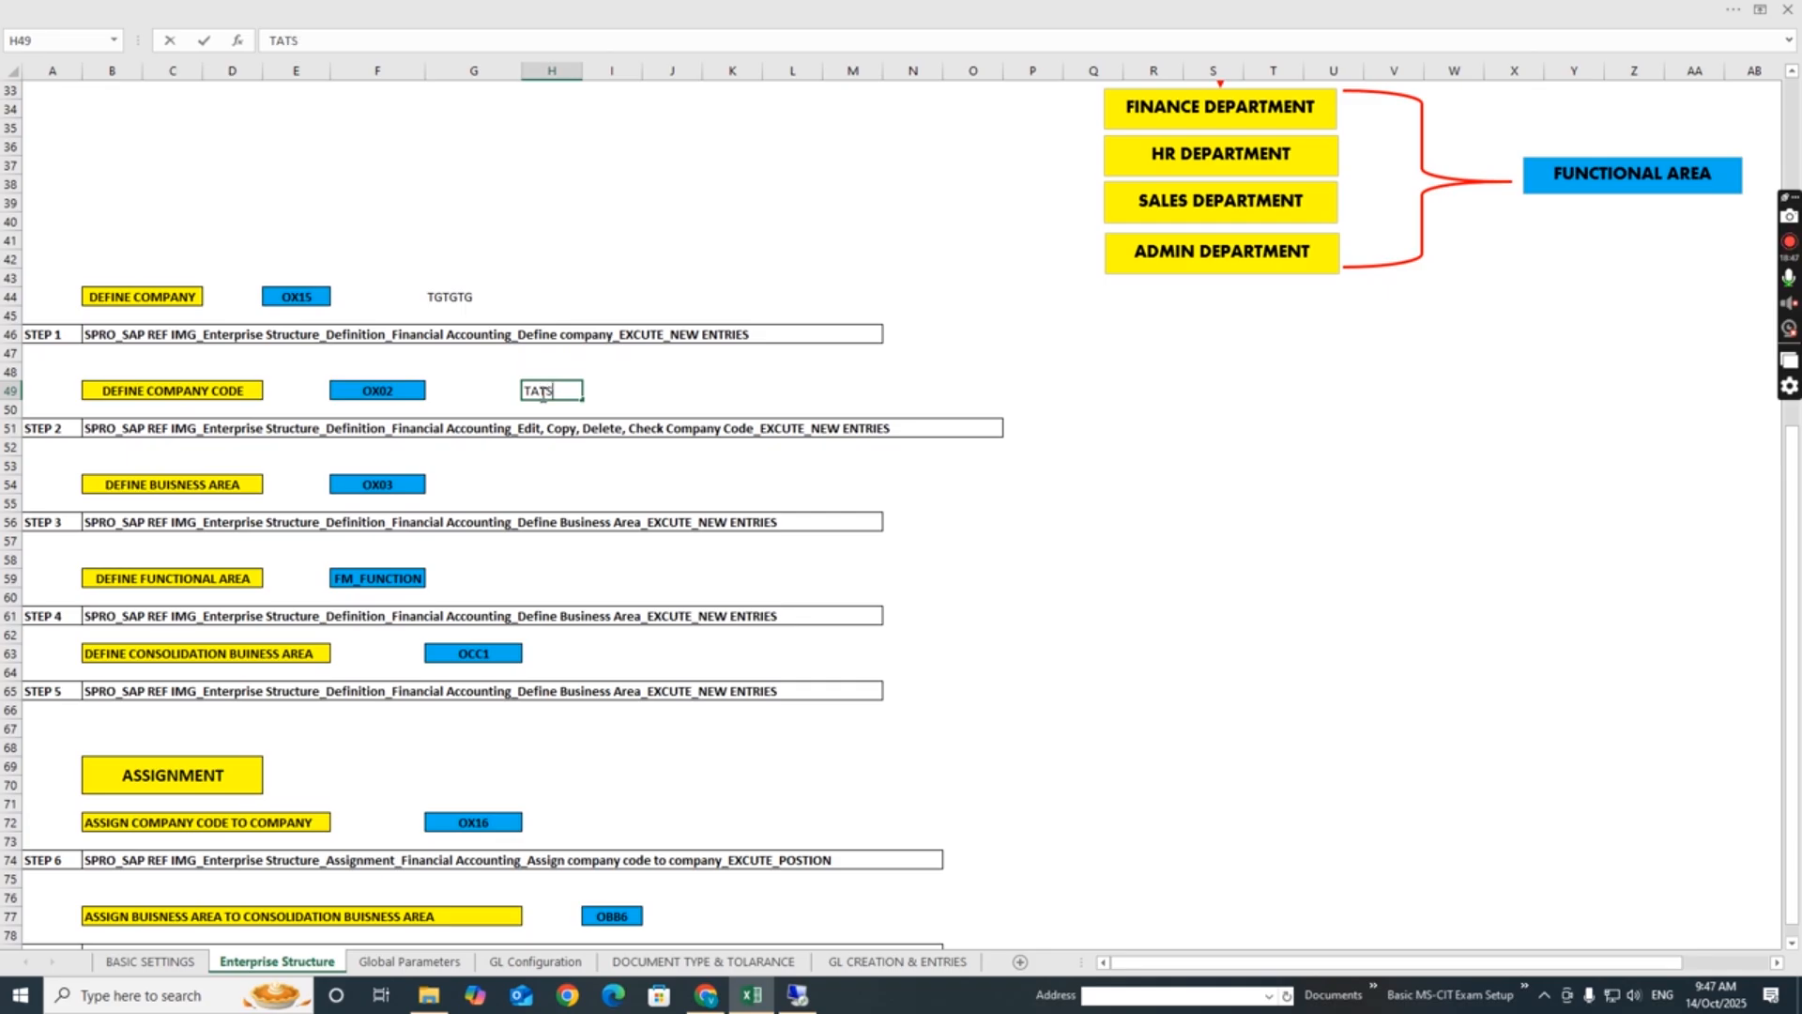
pyautogui.click(619, 460)
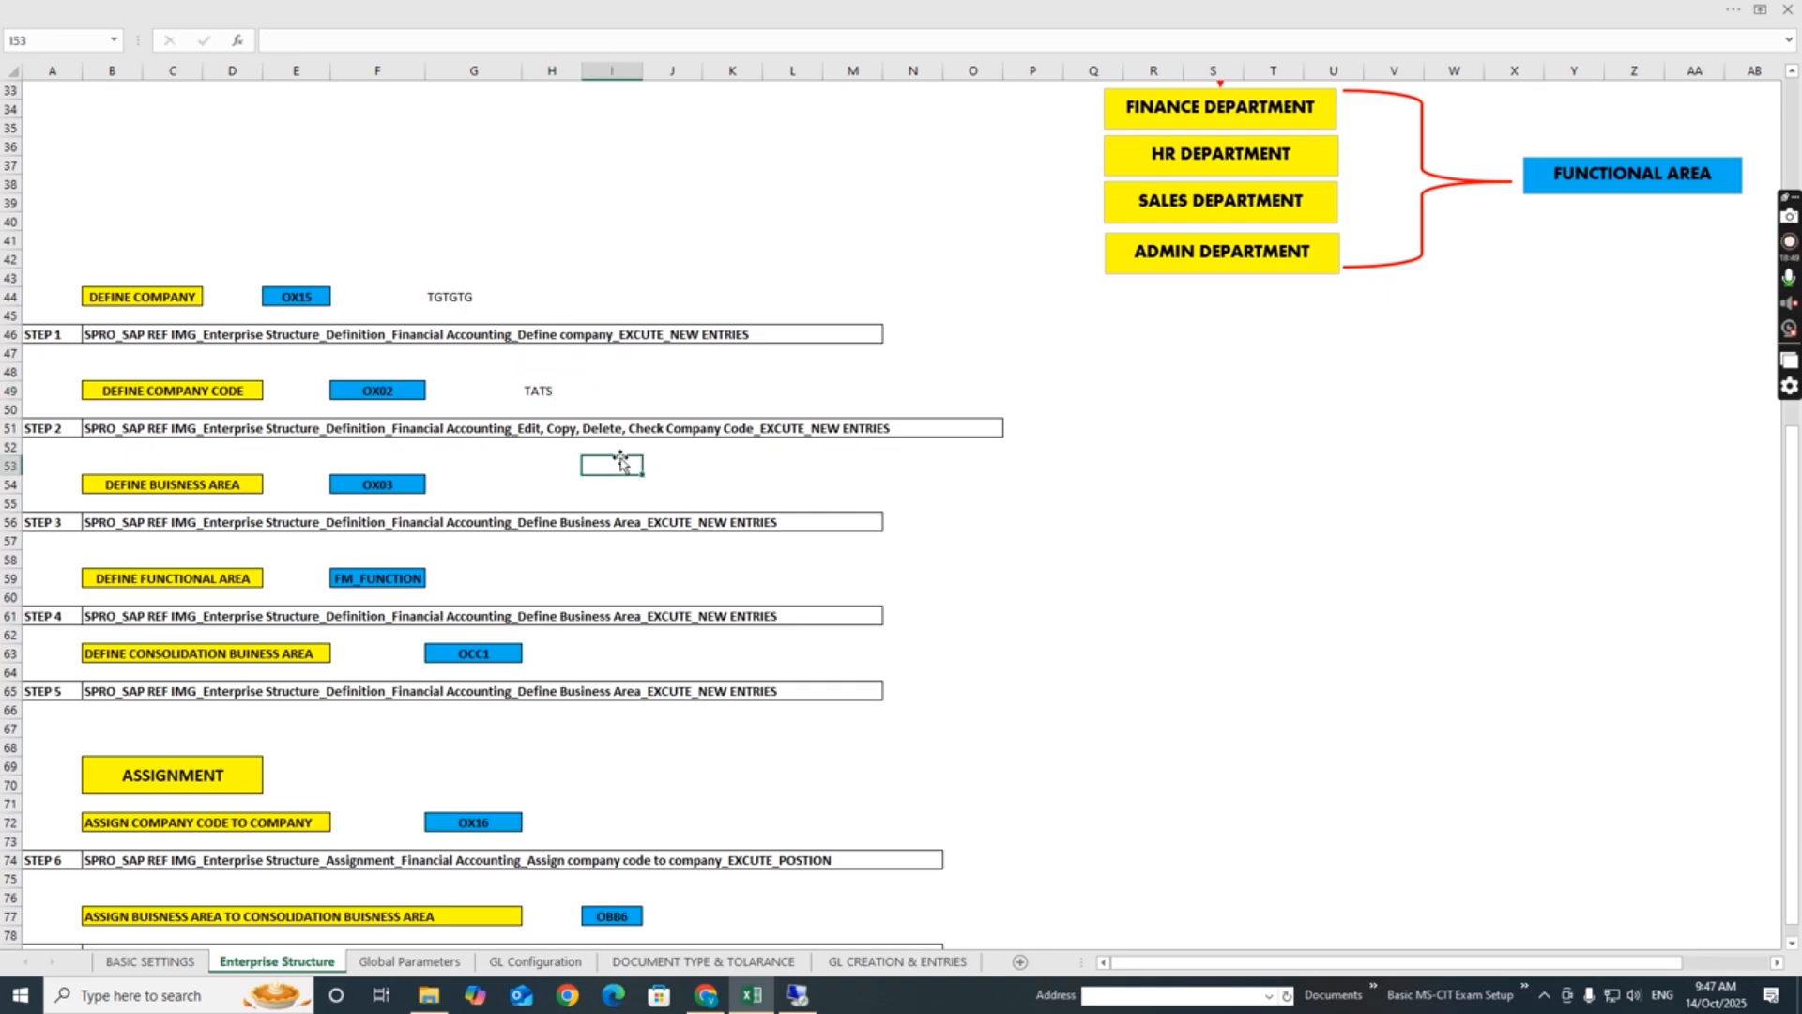
pyautogui.click(512, 489)
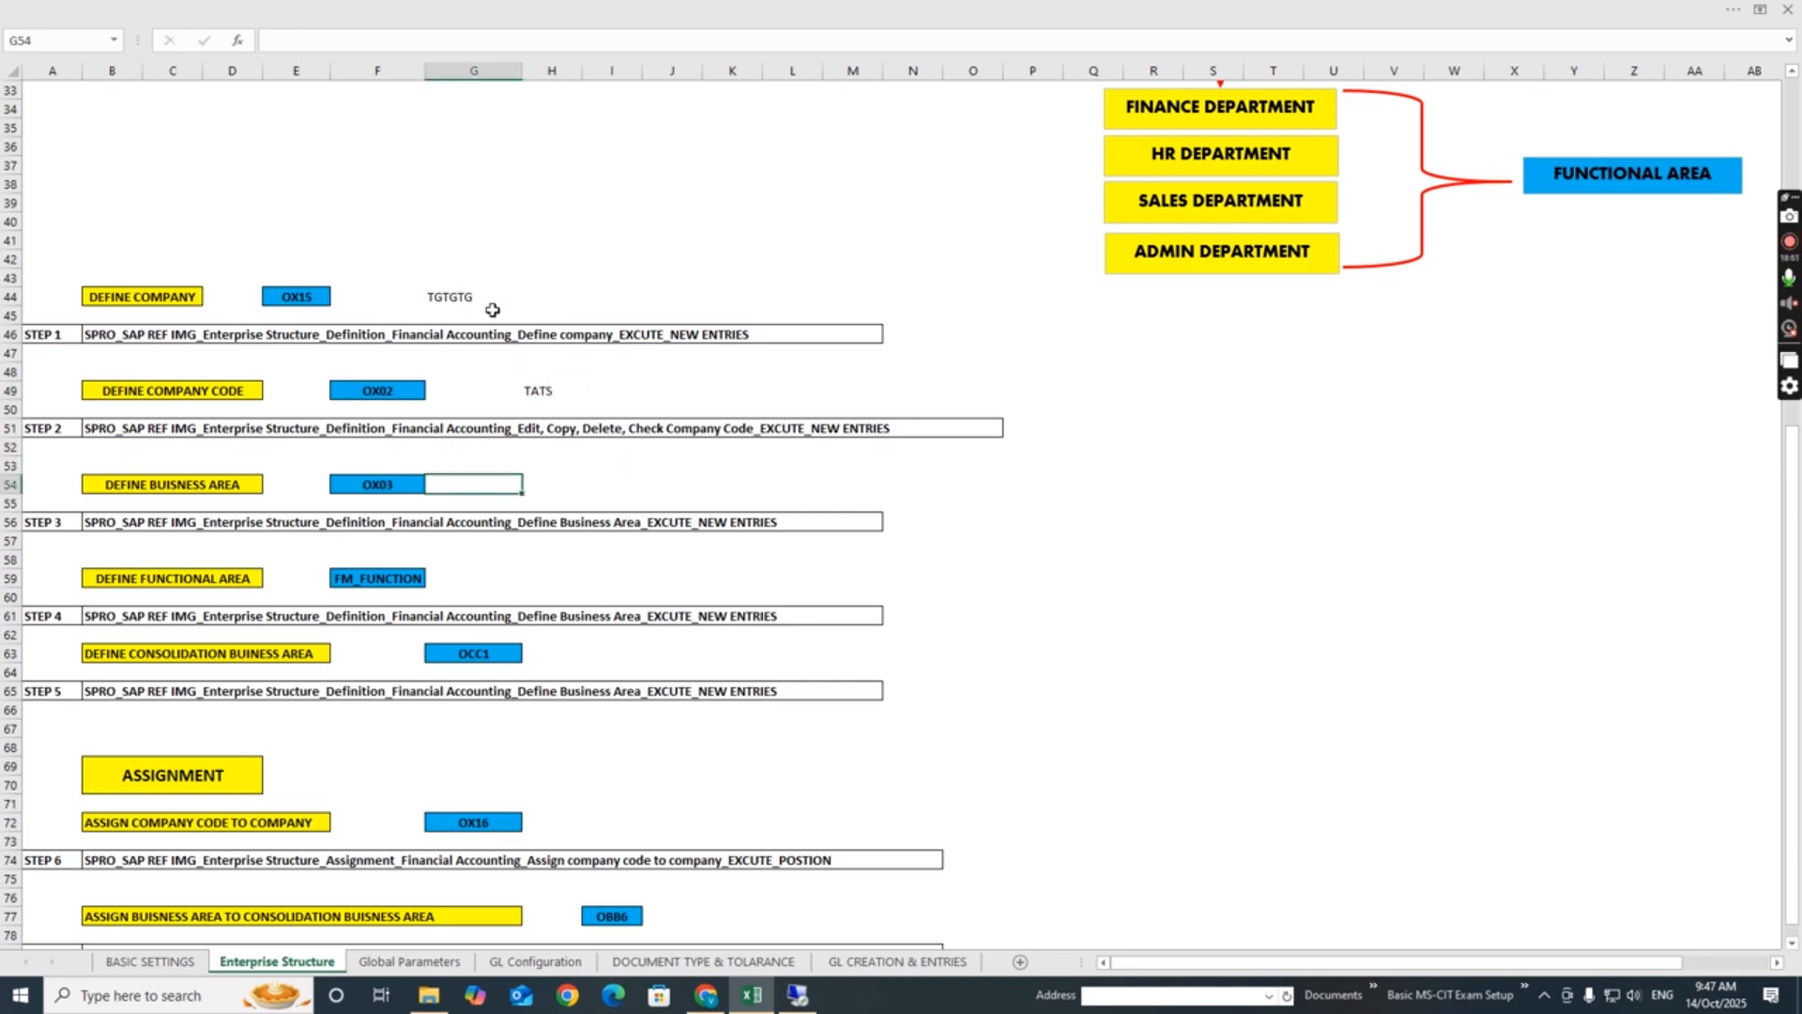
# - Fill cells G44 (TGTGTG) and H49 (TATS) with yellow, setting the ribbon to always show tabs and commands
pyautogui.click(442, 294)
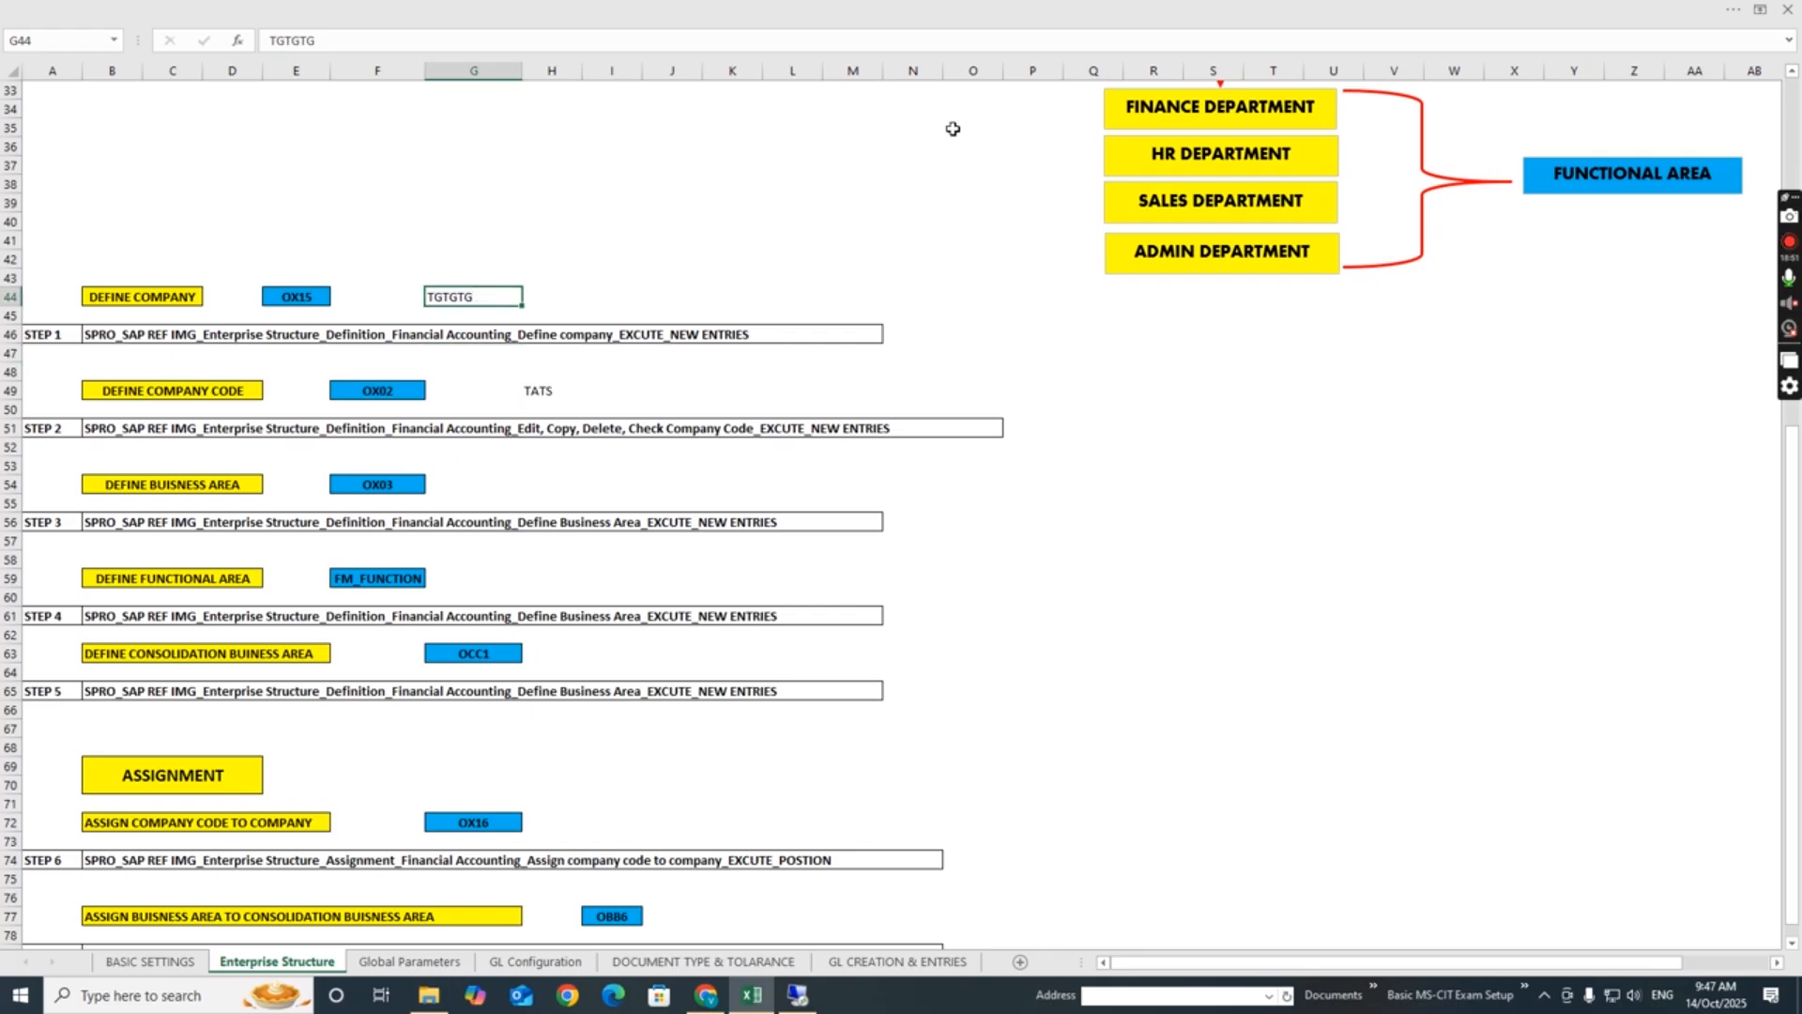
pyautogui.click(1737, 13)
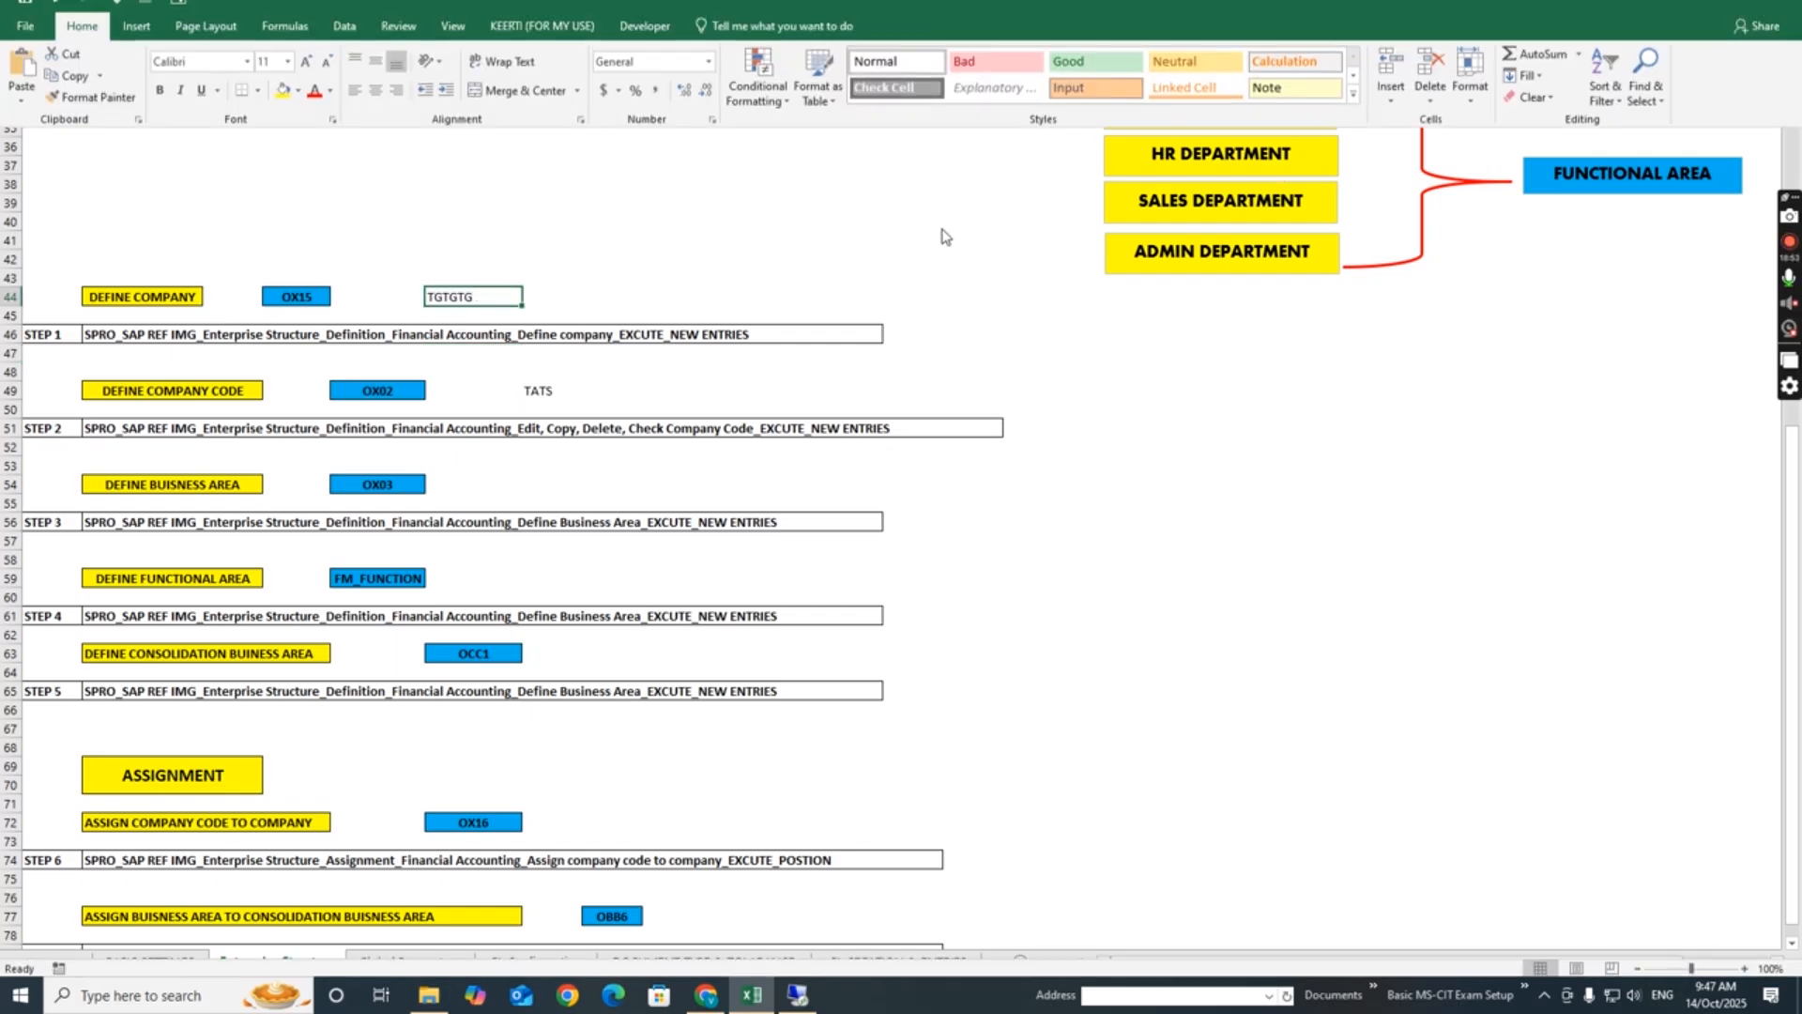
pyautogui.click(283, 111)
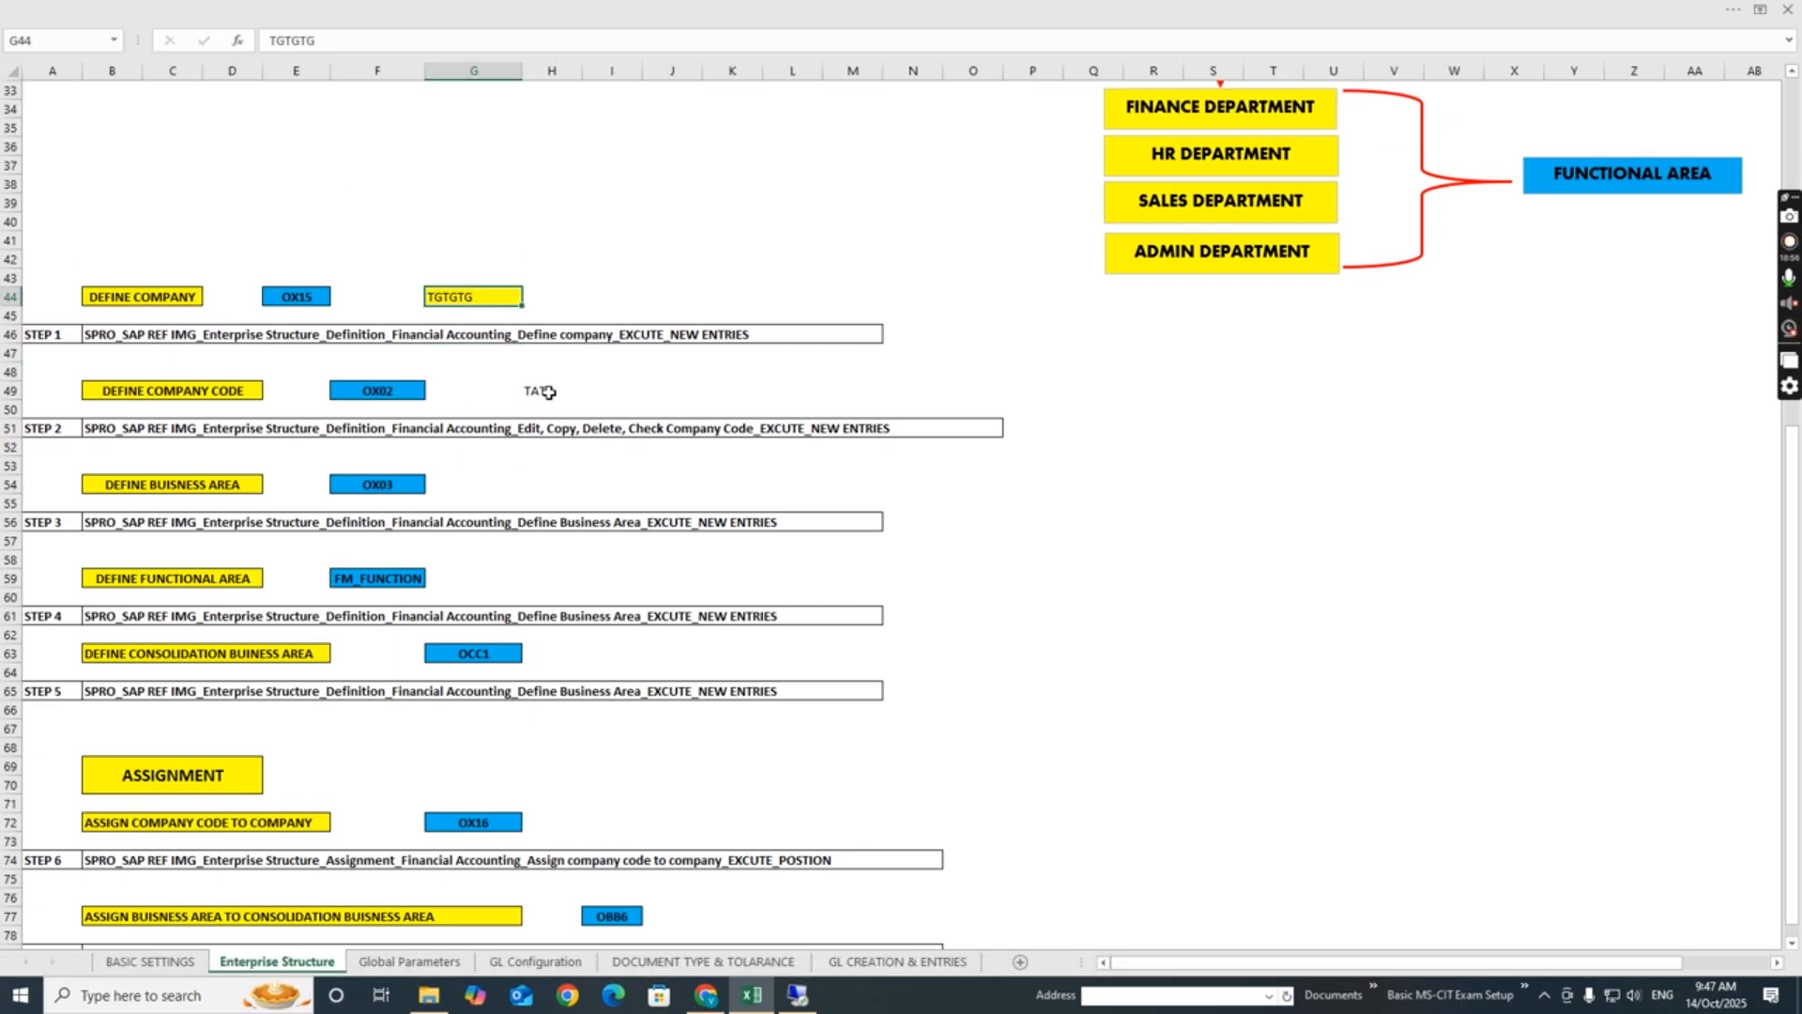
pyautogui.click(533, 388)
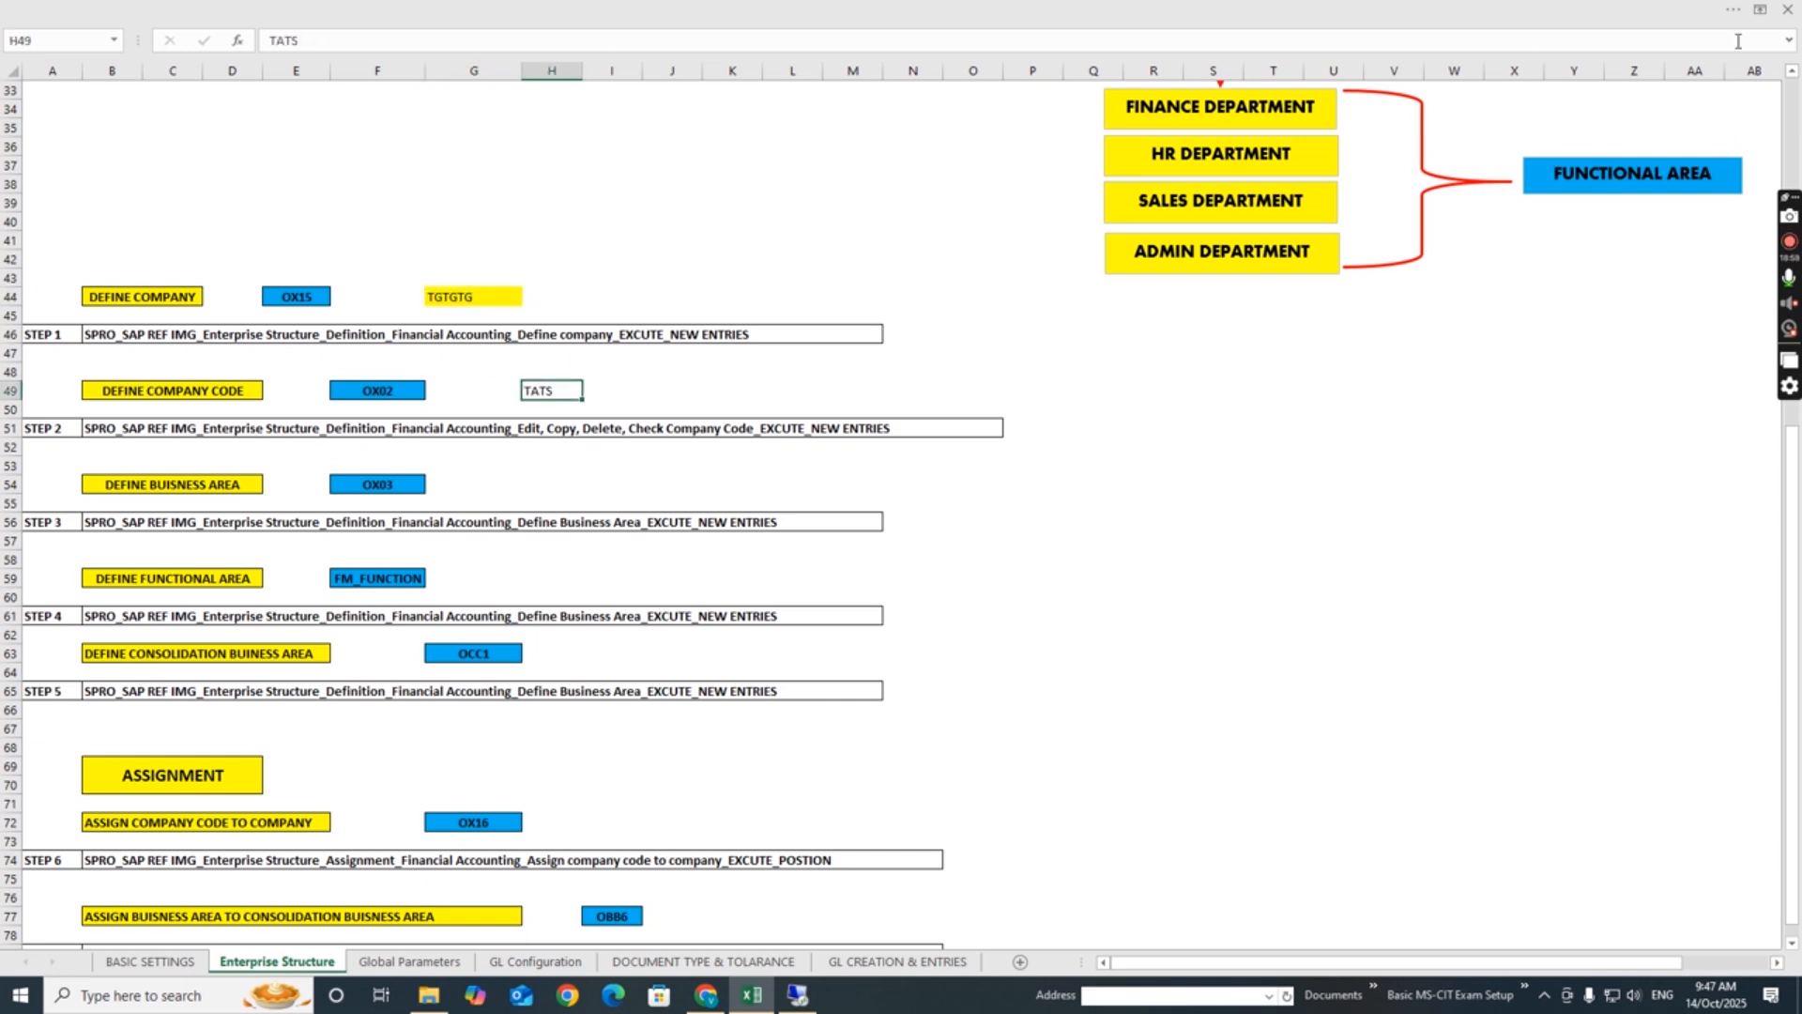
pyautogui.click(1734, 12)
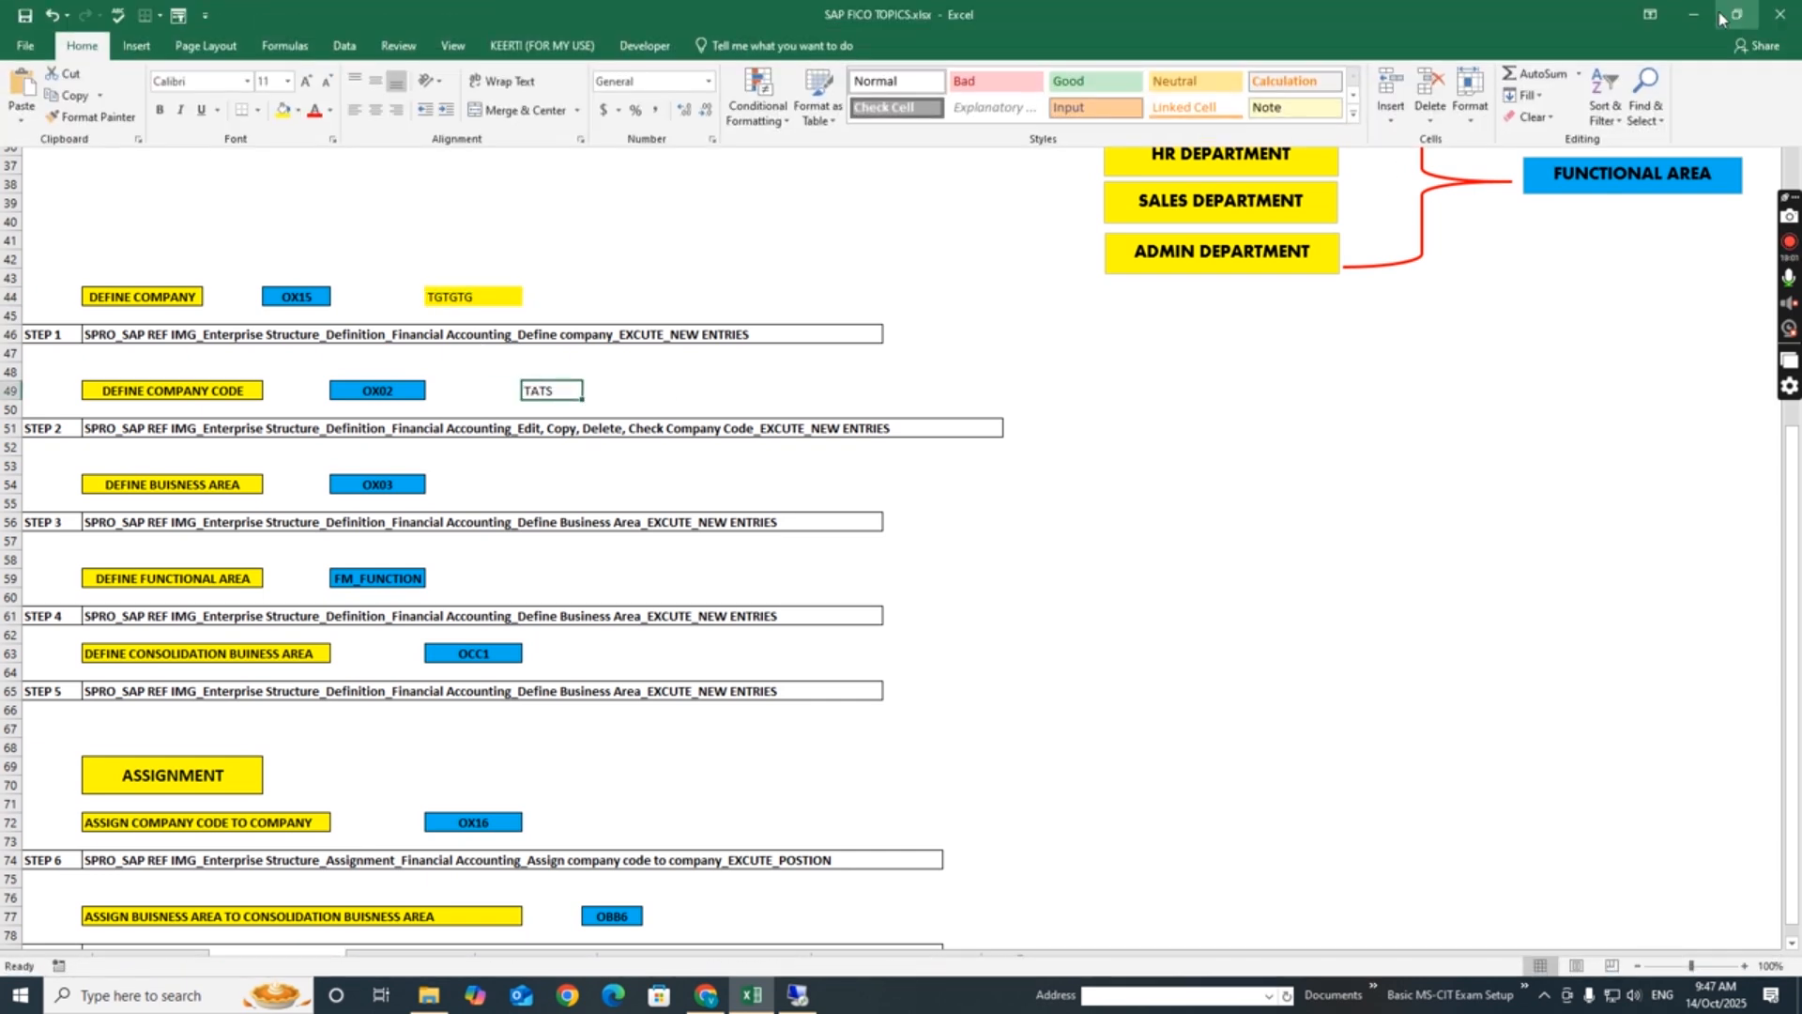
pyautogui.click(1650, 15)
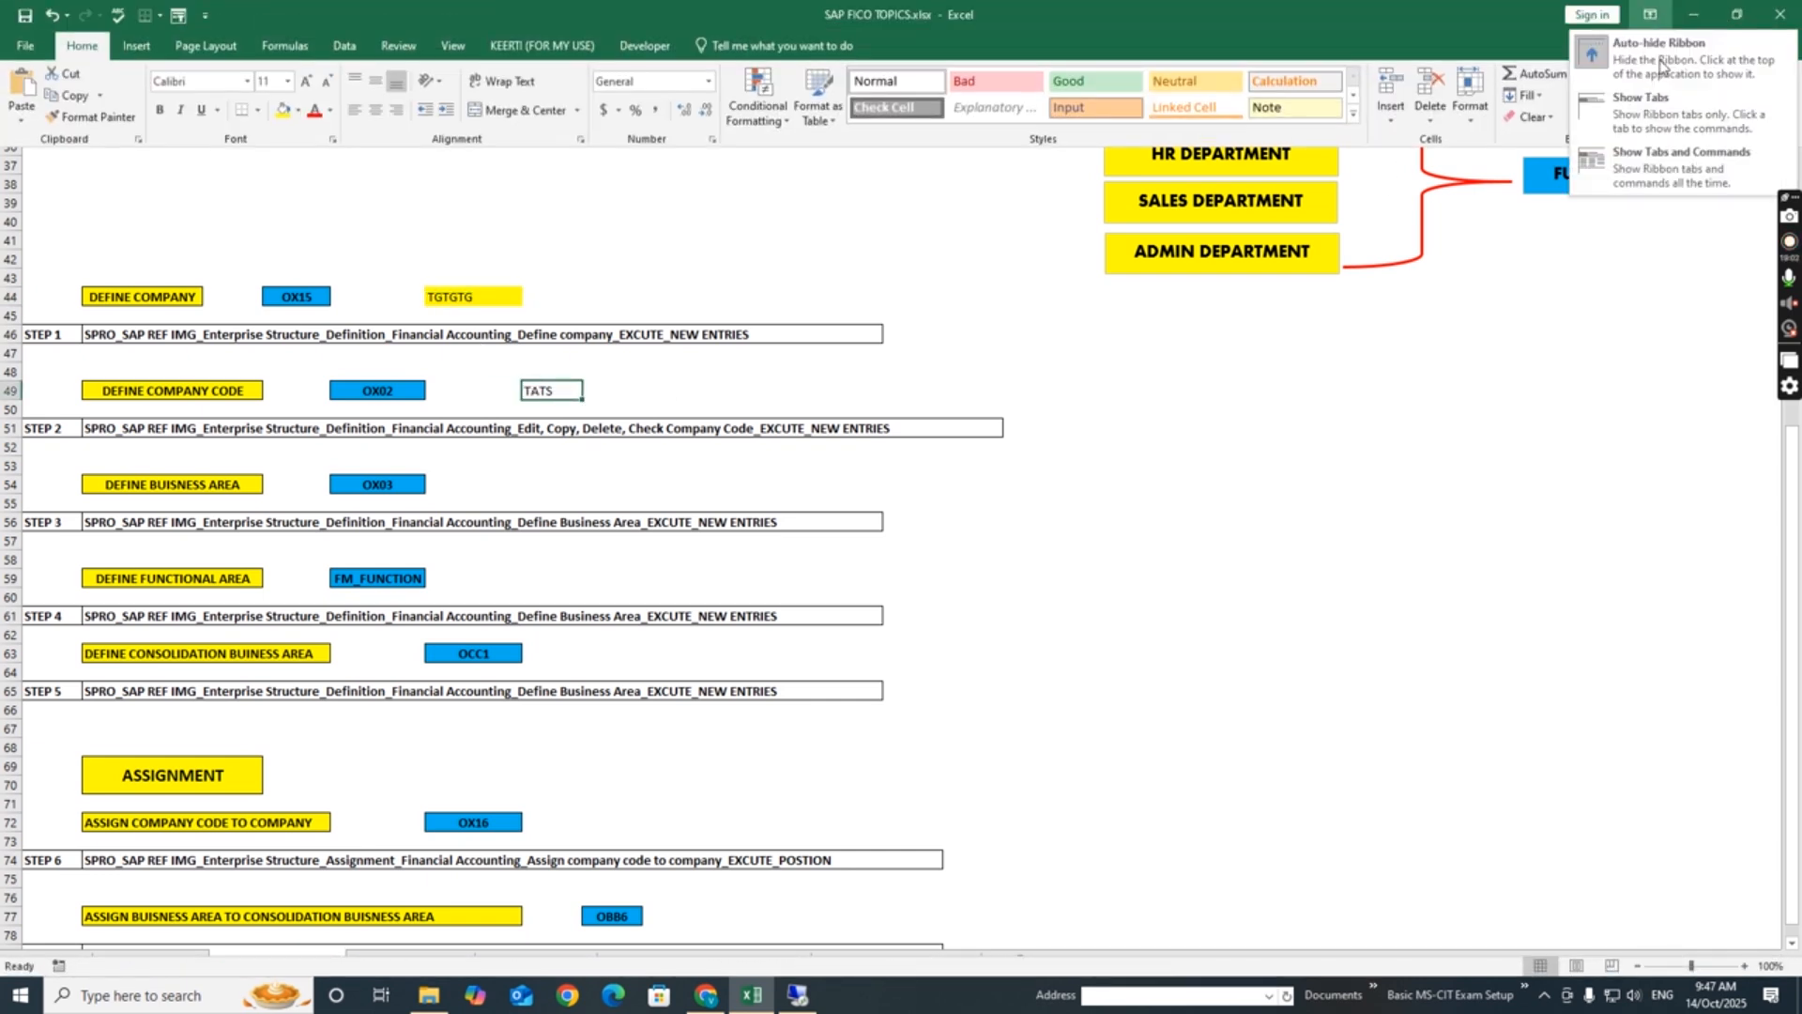
pyautogui.click(1669, 179)
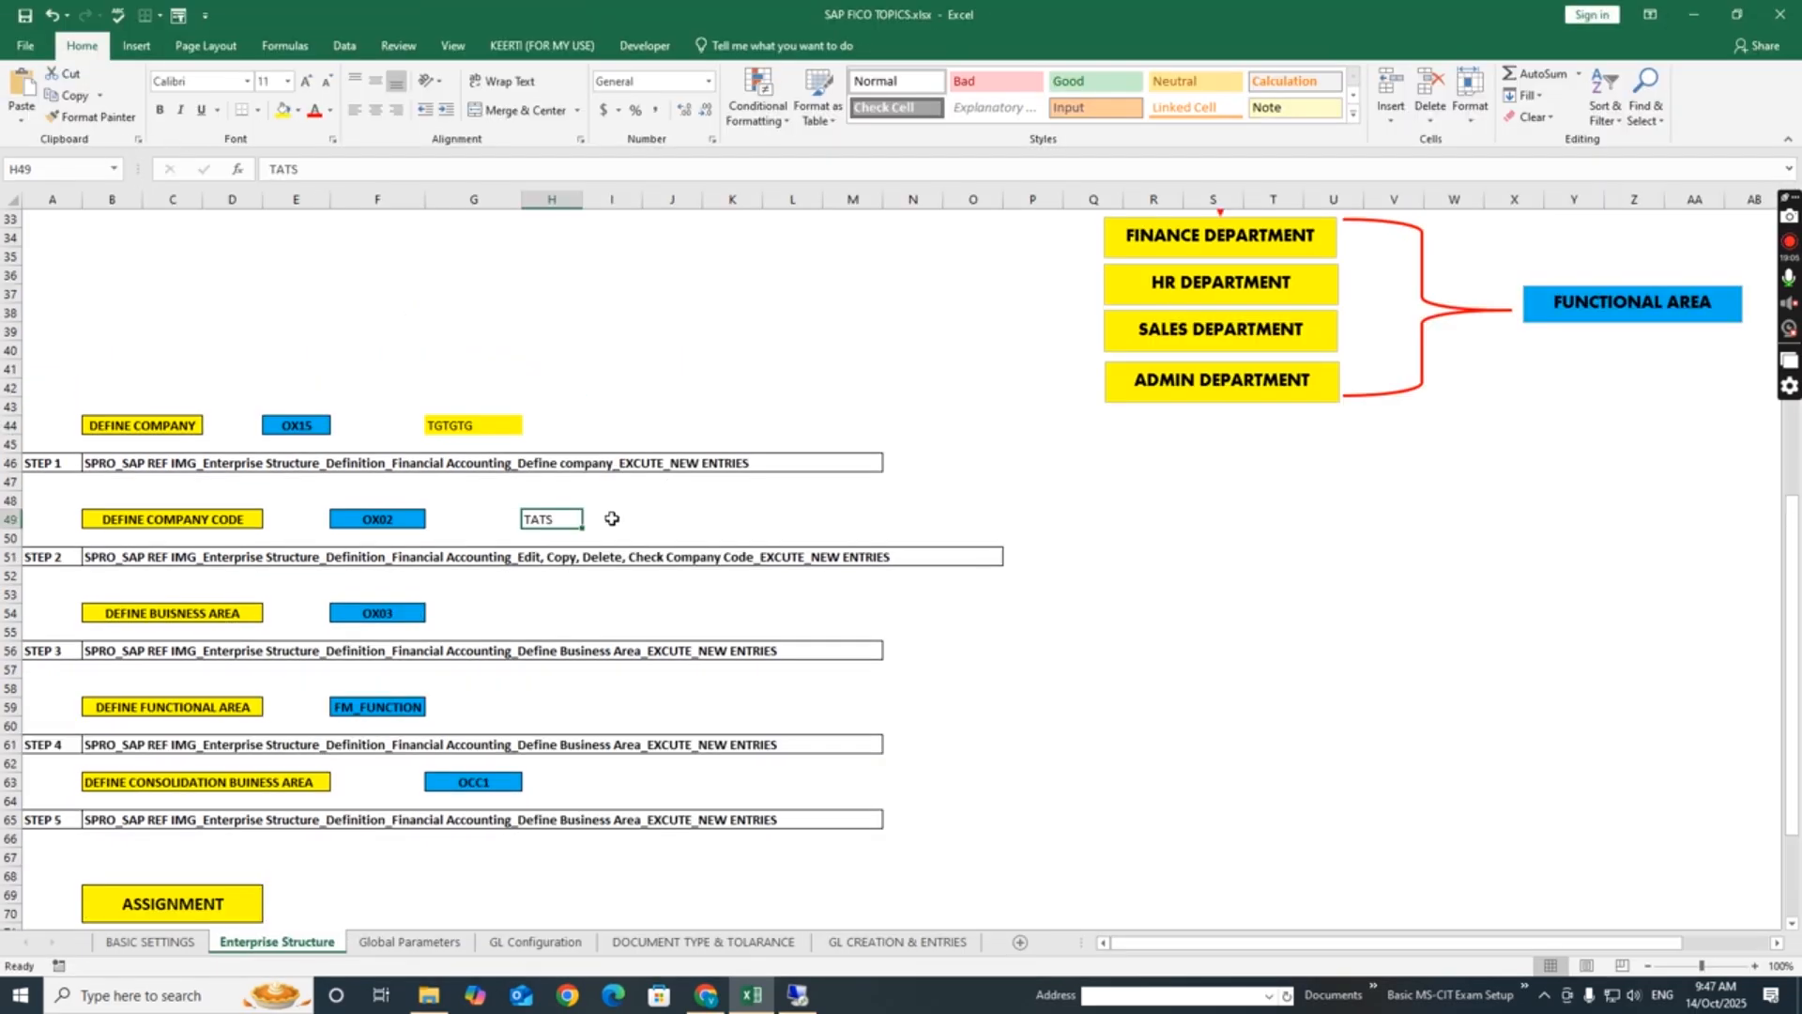
pyautogui.click(284, 110)
# - Apply outside borders to cells G44 (TGTGTG) and H49 (TATS)
pyautogui.click(491, 429)
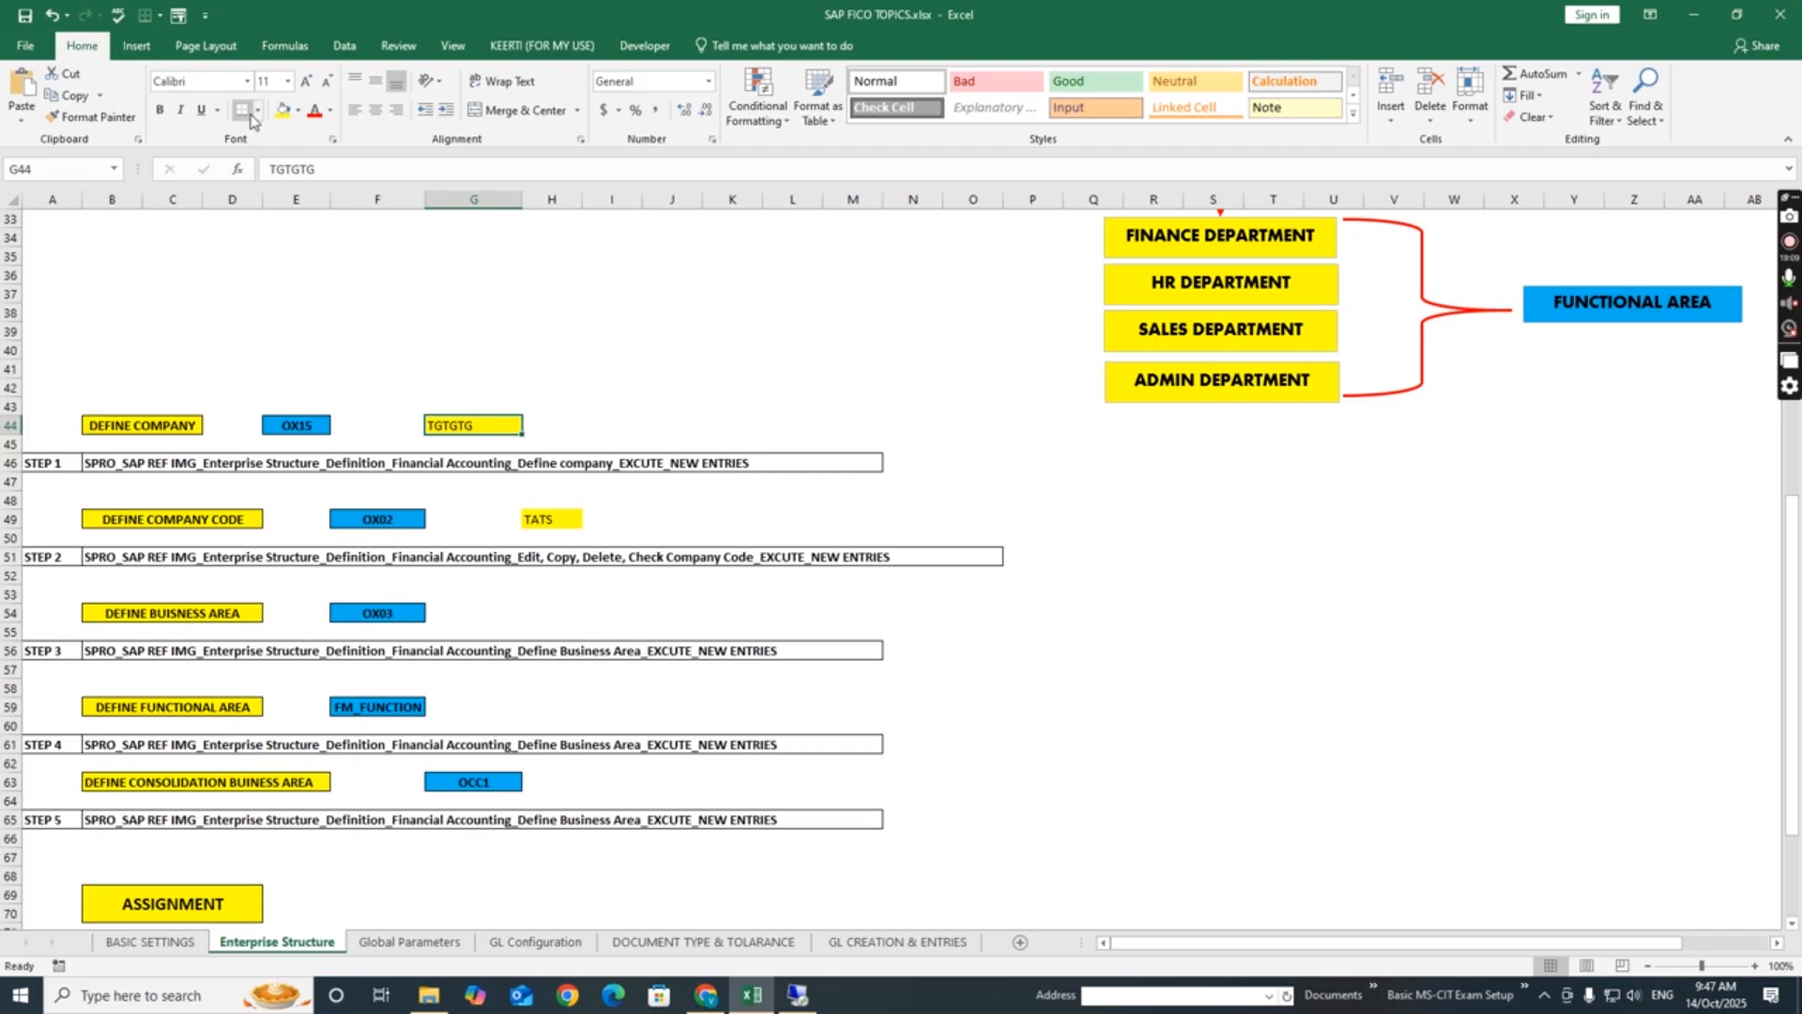
pyautogui.click(706, 536)
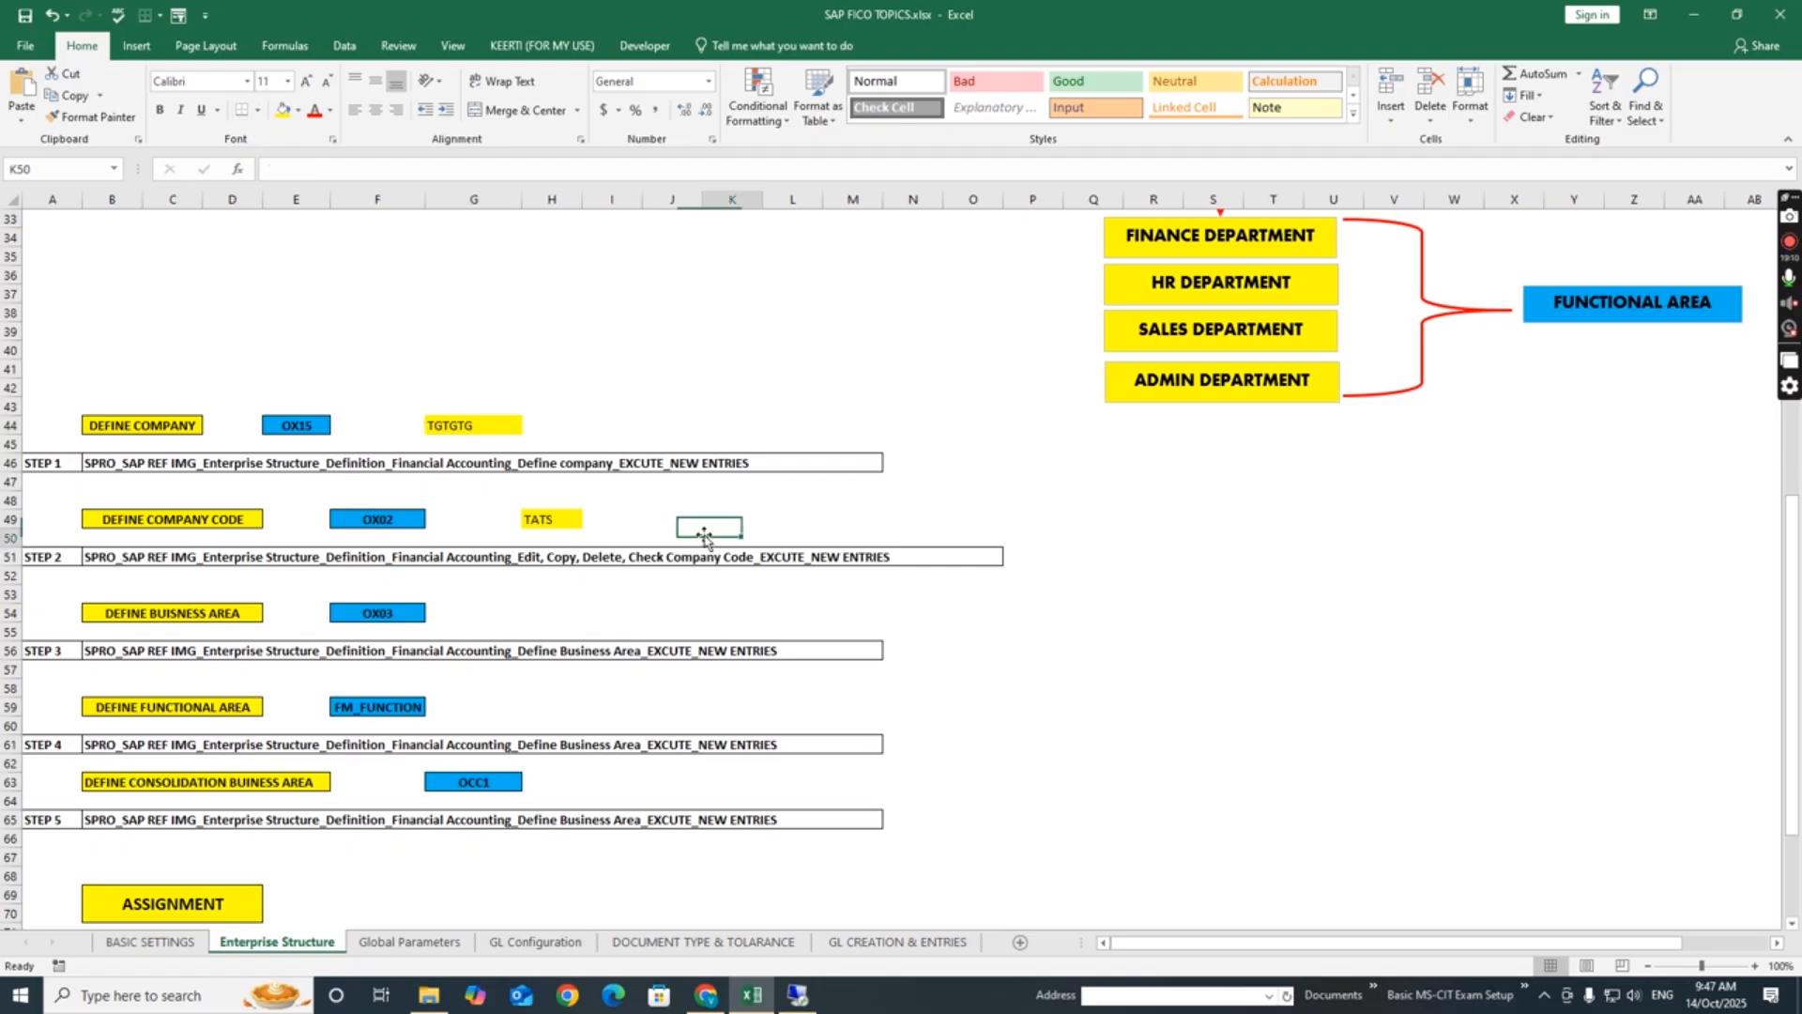
pyautogui.click(480, 432)
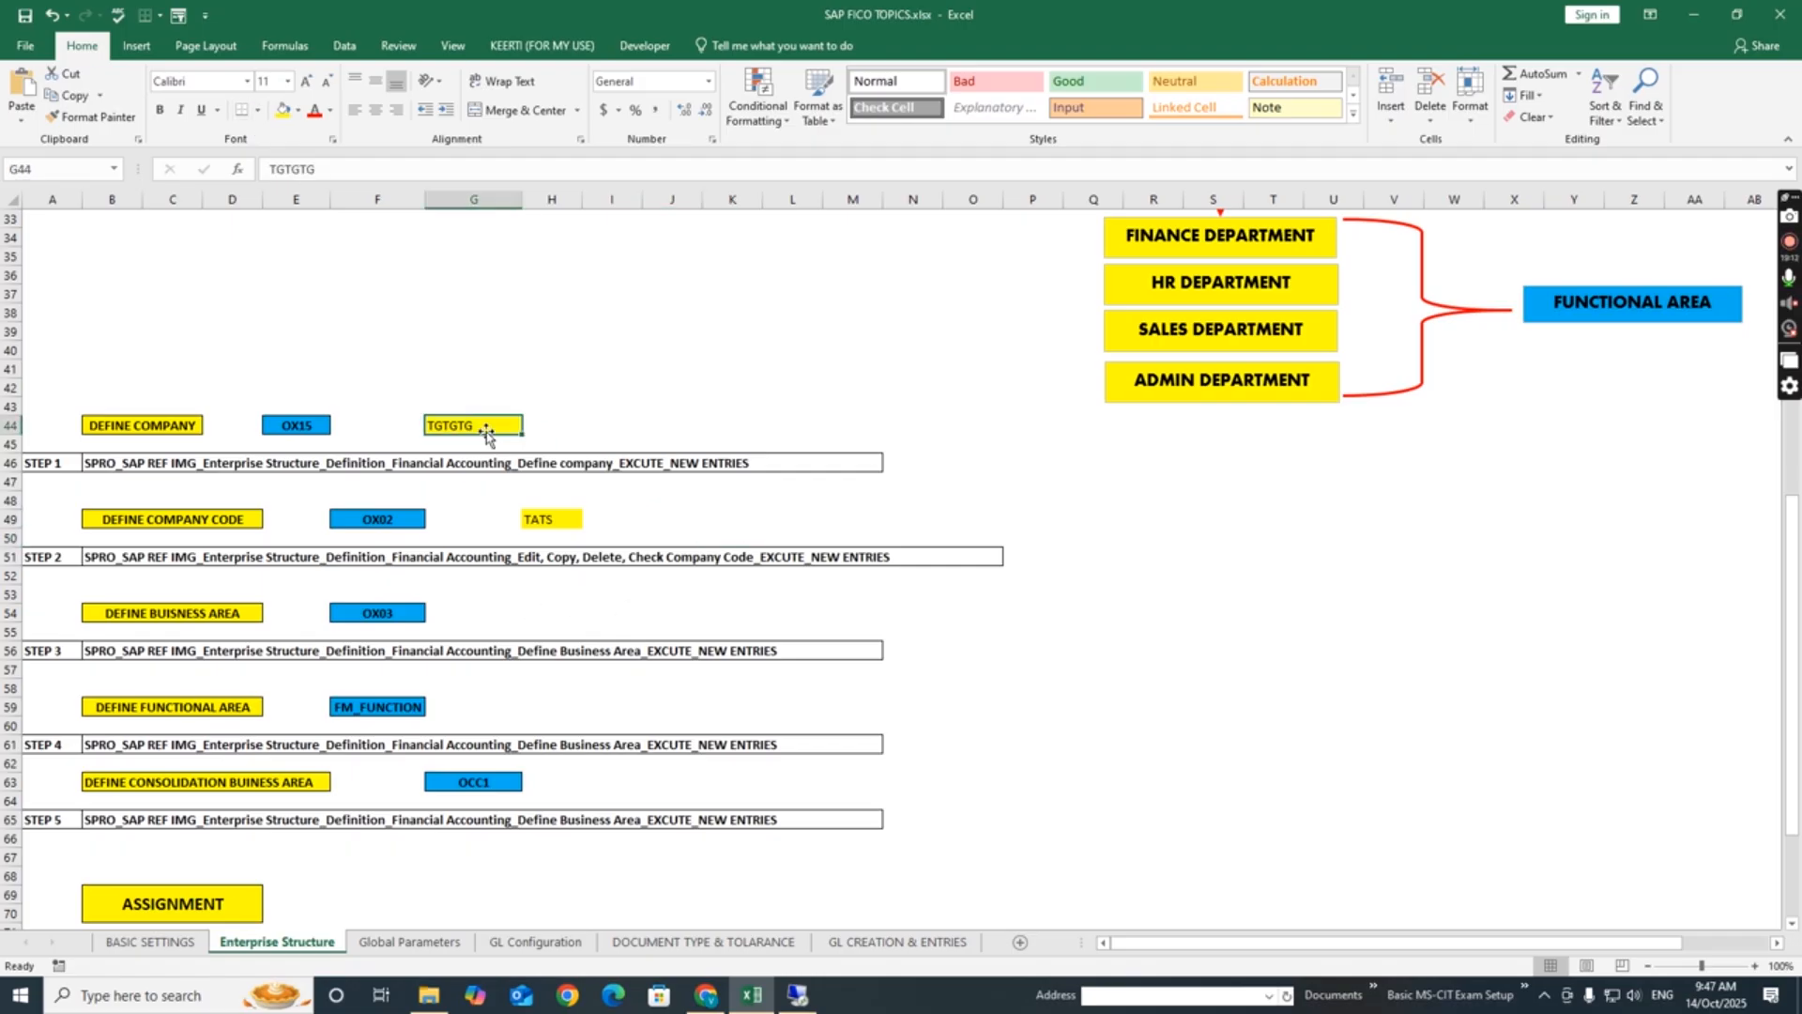
pyautogui.click(260, 111)
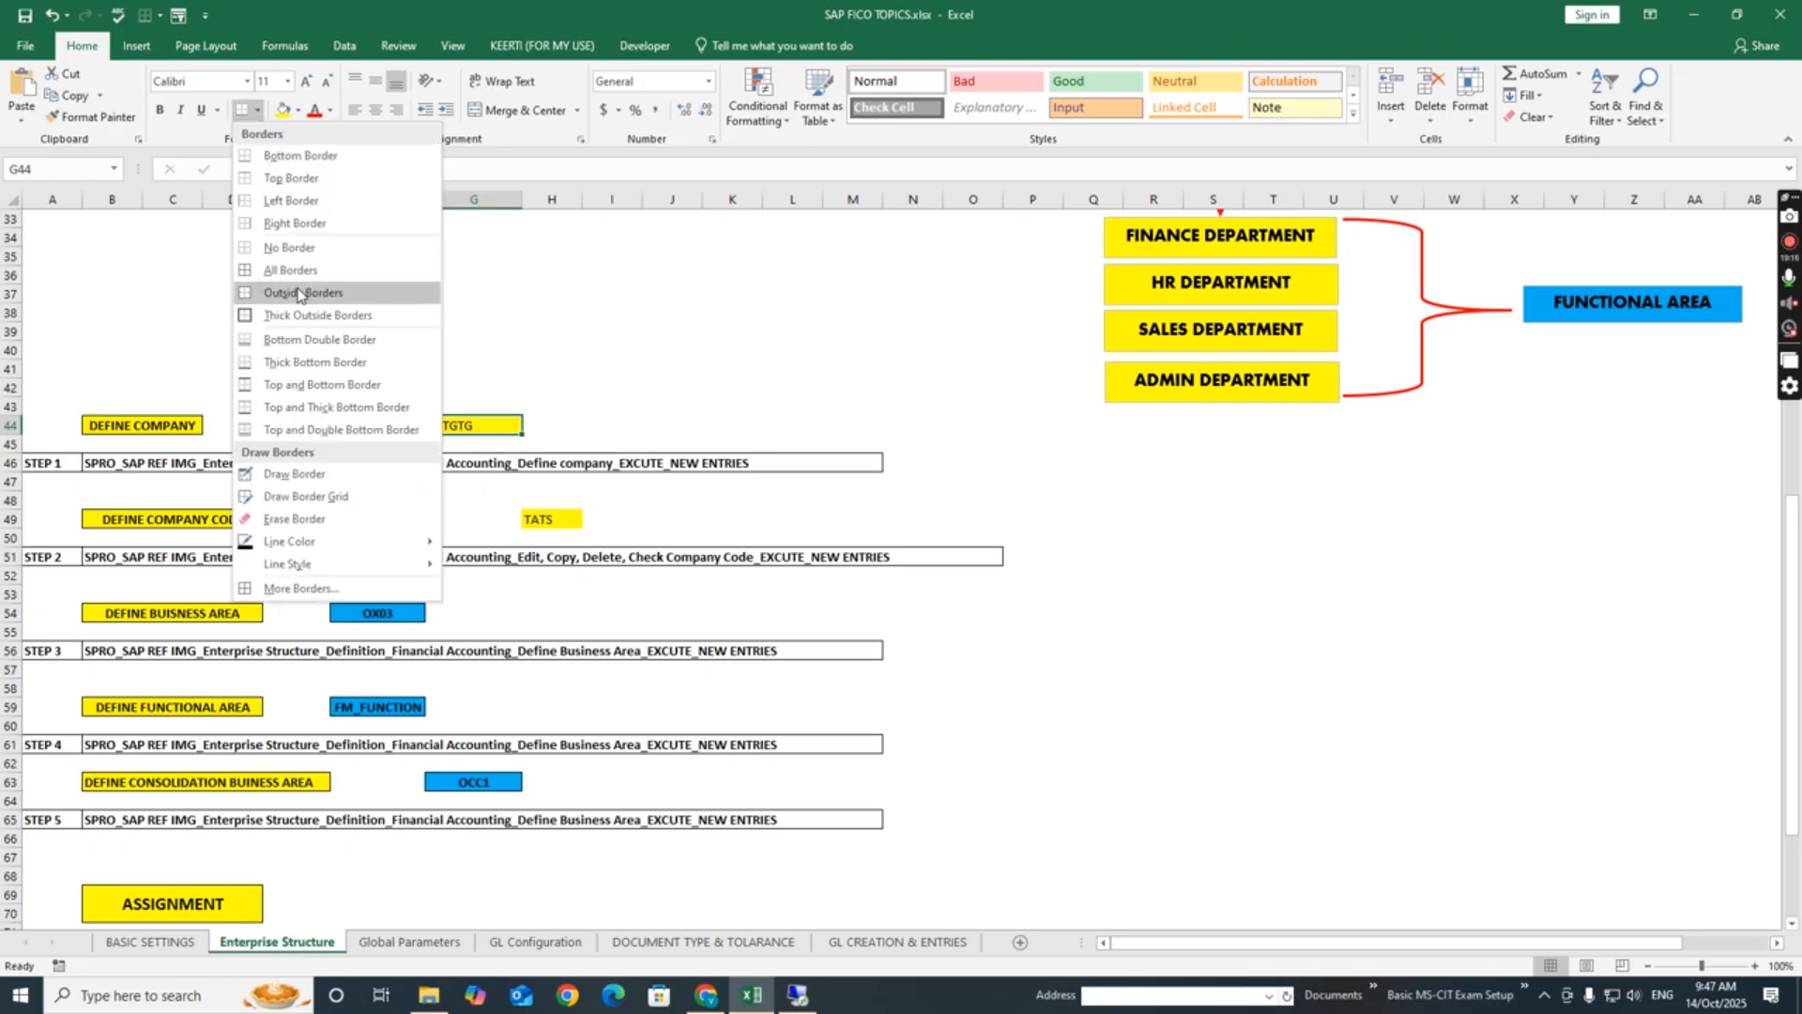
pyautogui.click(300, 292)
pyautogui.click(545, 523)
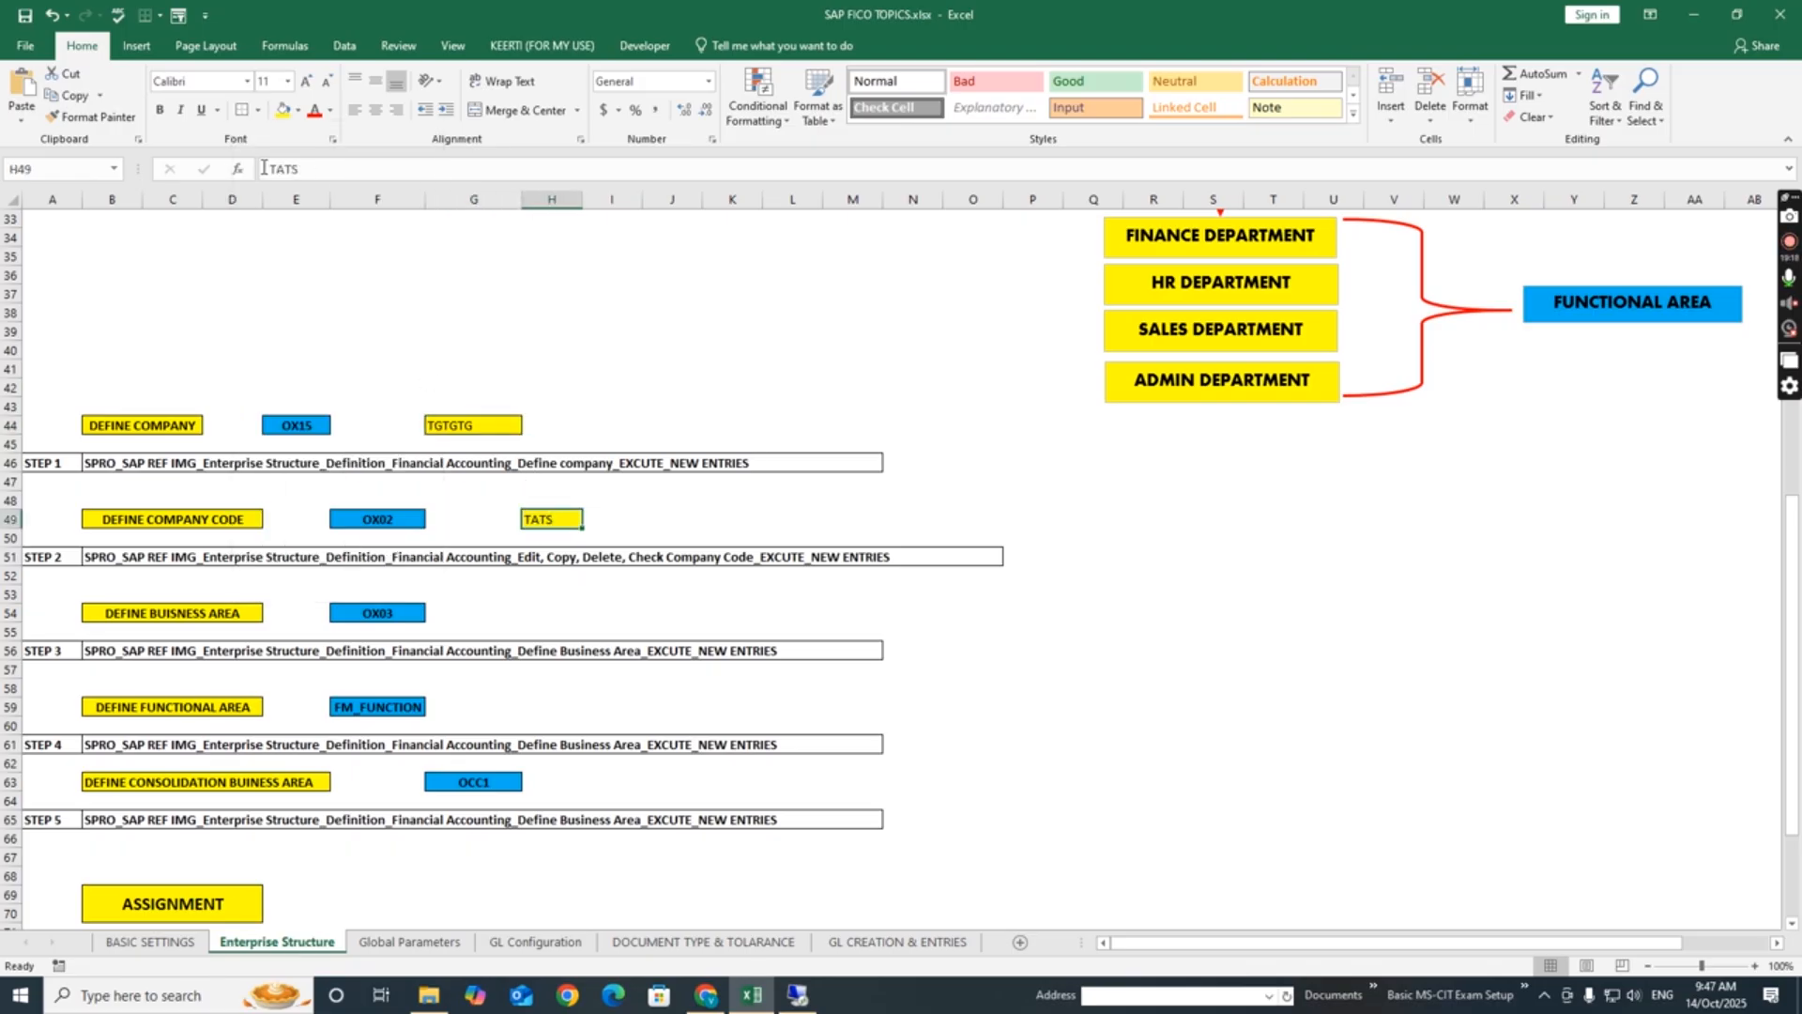
pyautogui.click(242, 110)
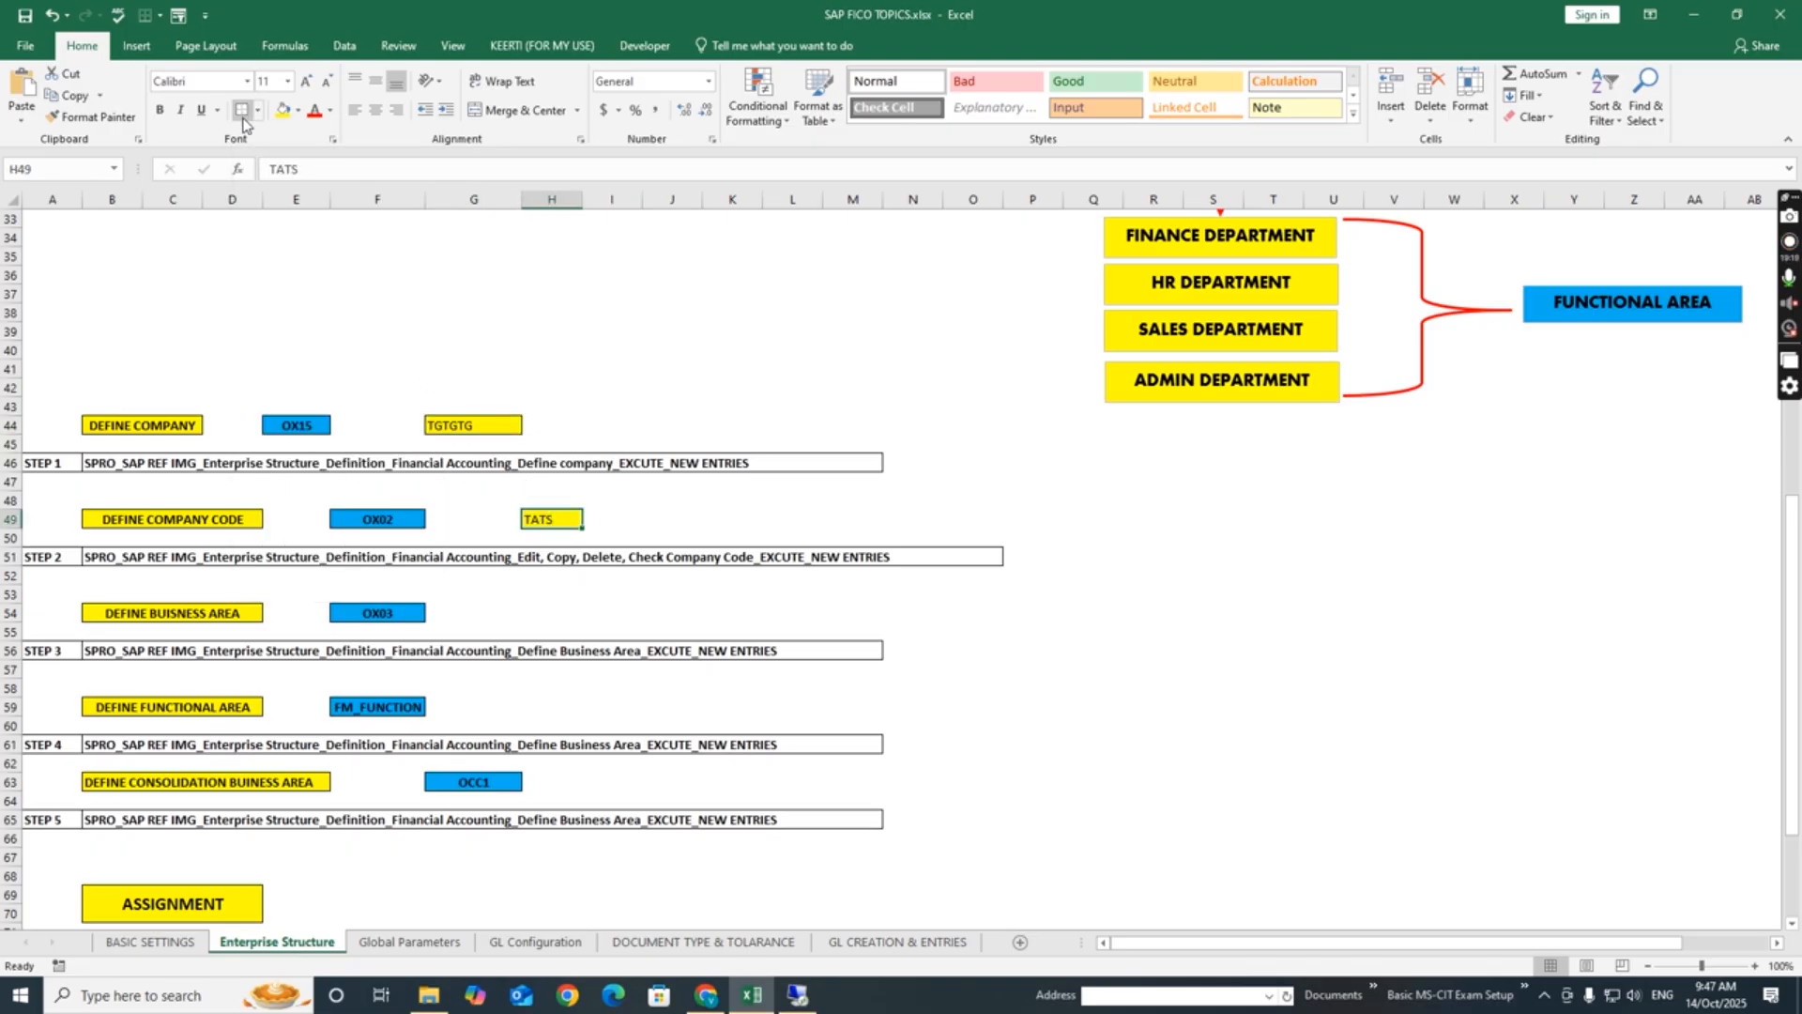
pyautogui.click(647, 520)
# - Review the notes for defining the company code and the business area, including their transaction codes and configuration paths
pyautogui.click(539, 619)
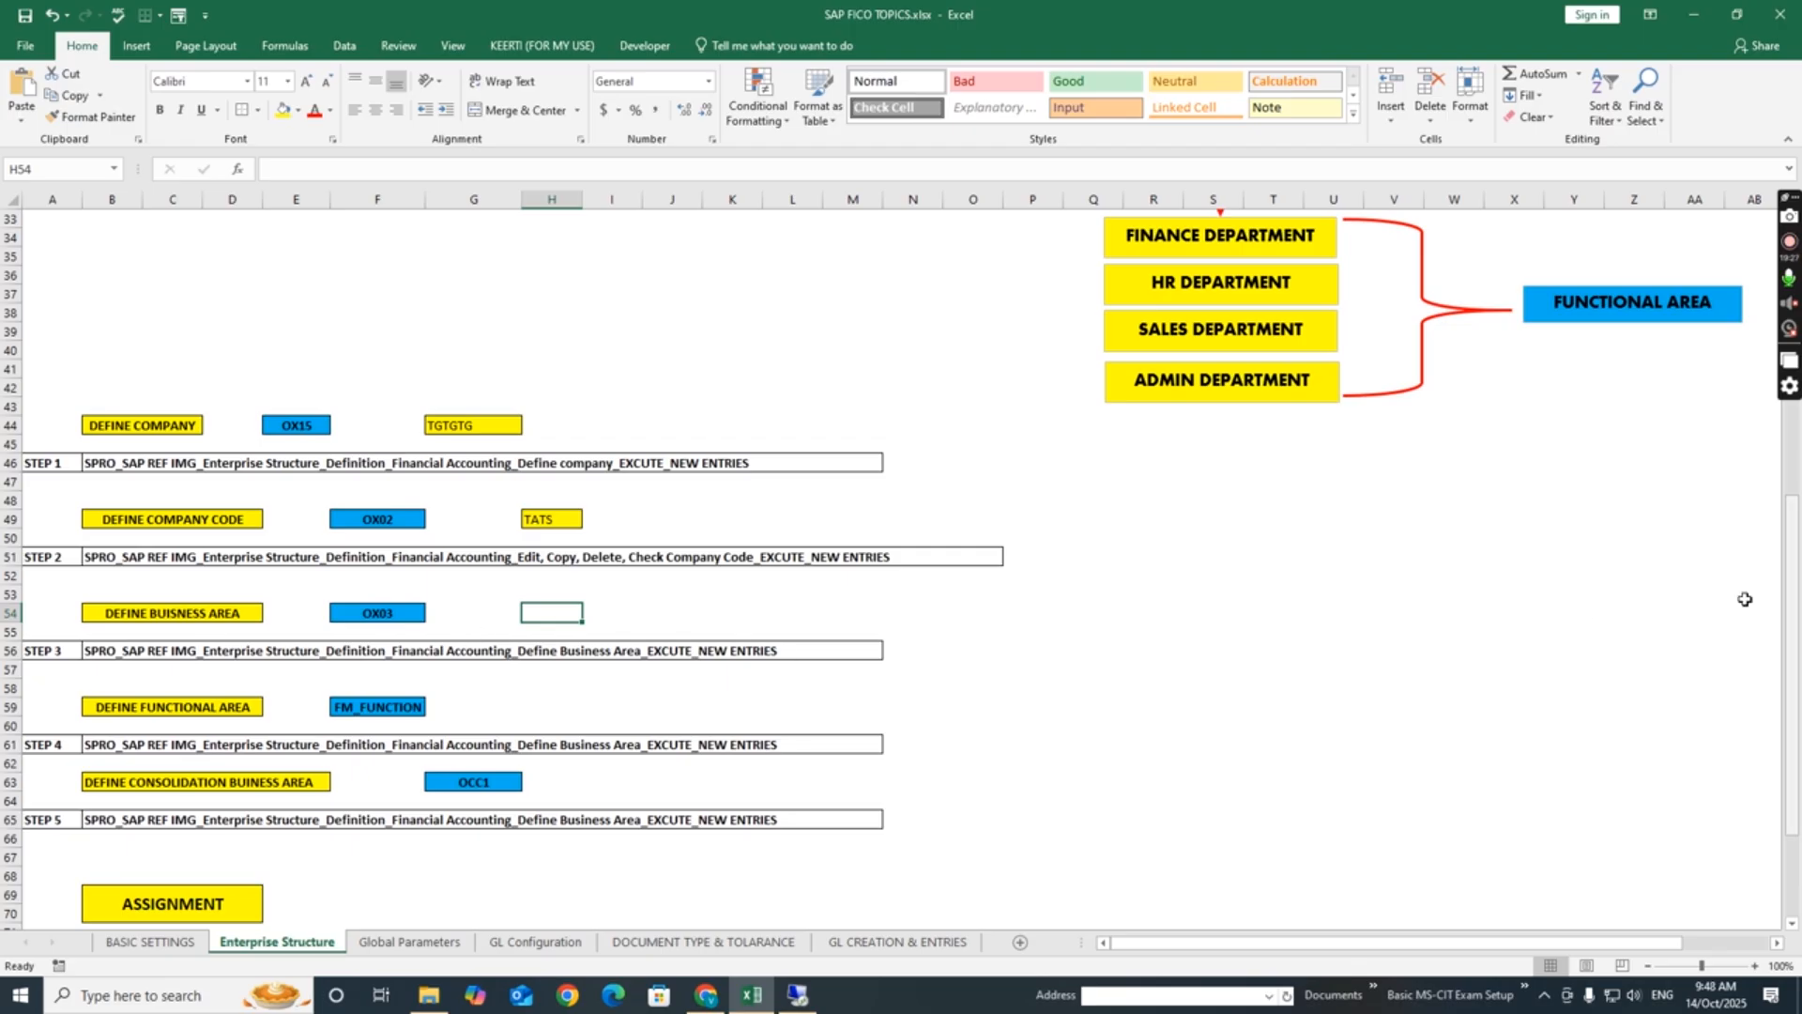
pyautogui.scroll(-3, 1745, 599)
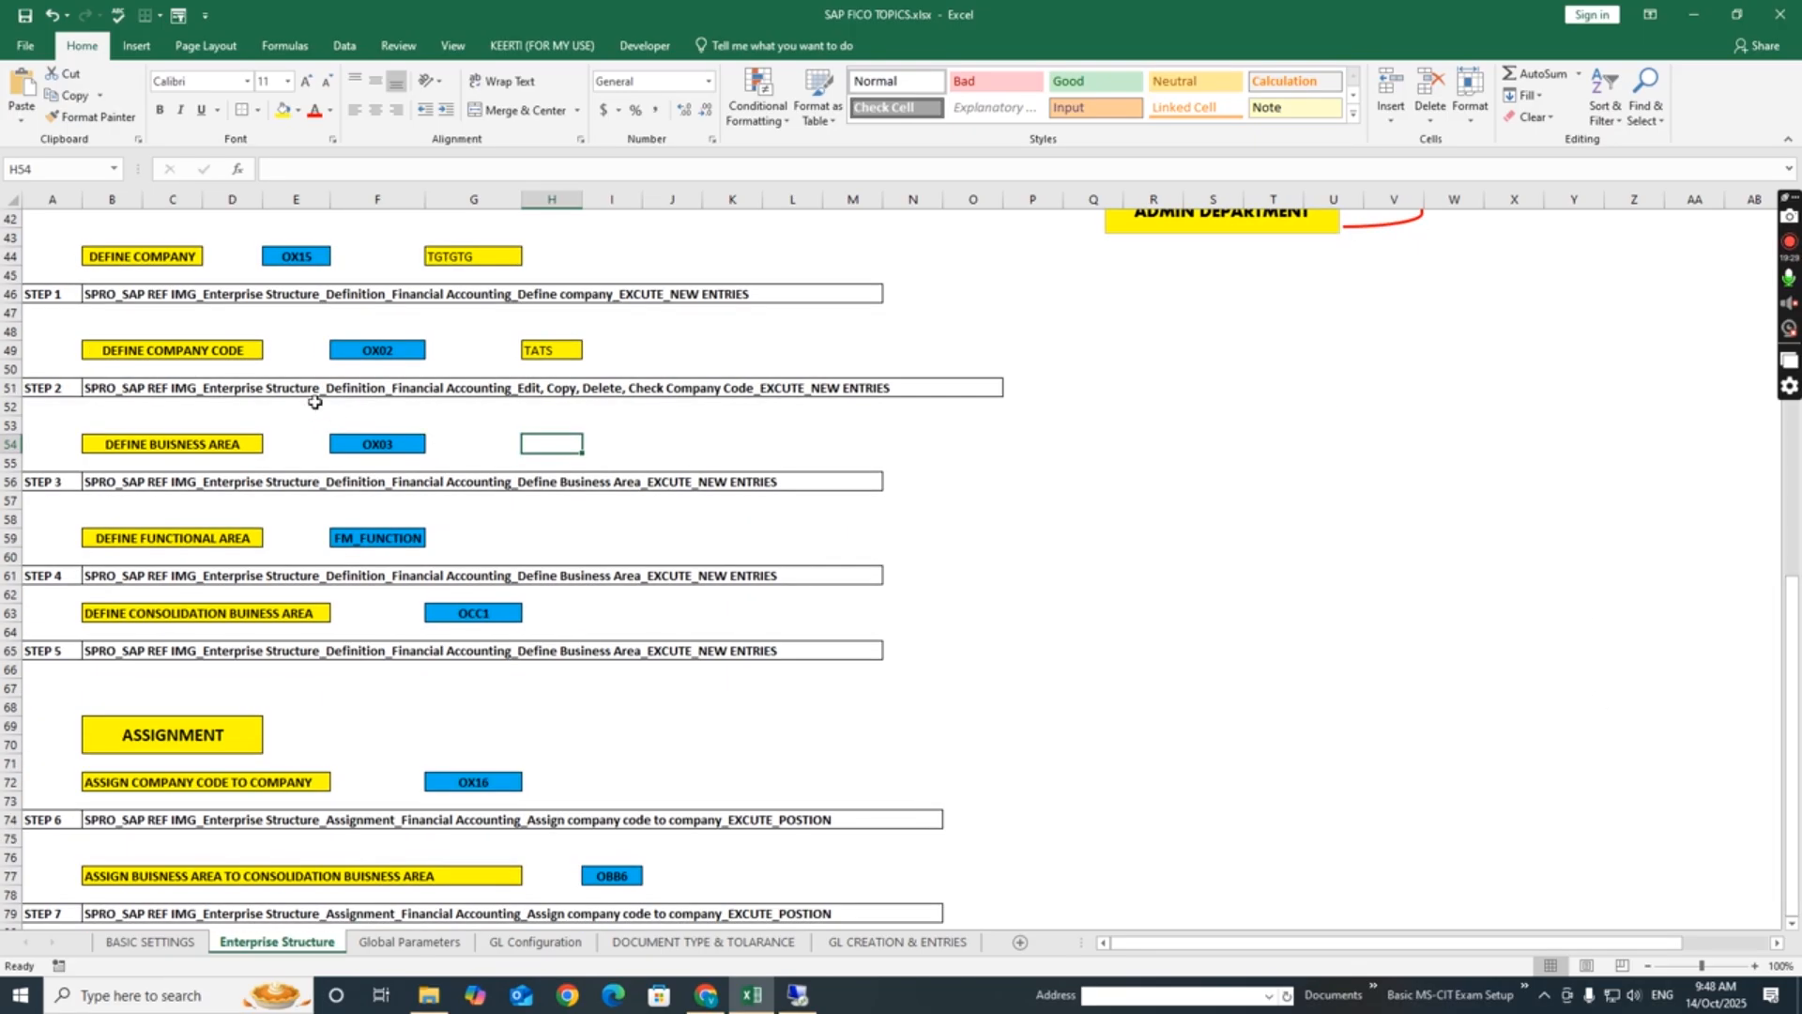
pyautogui.click(334, 353)
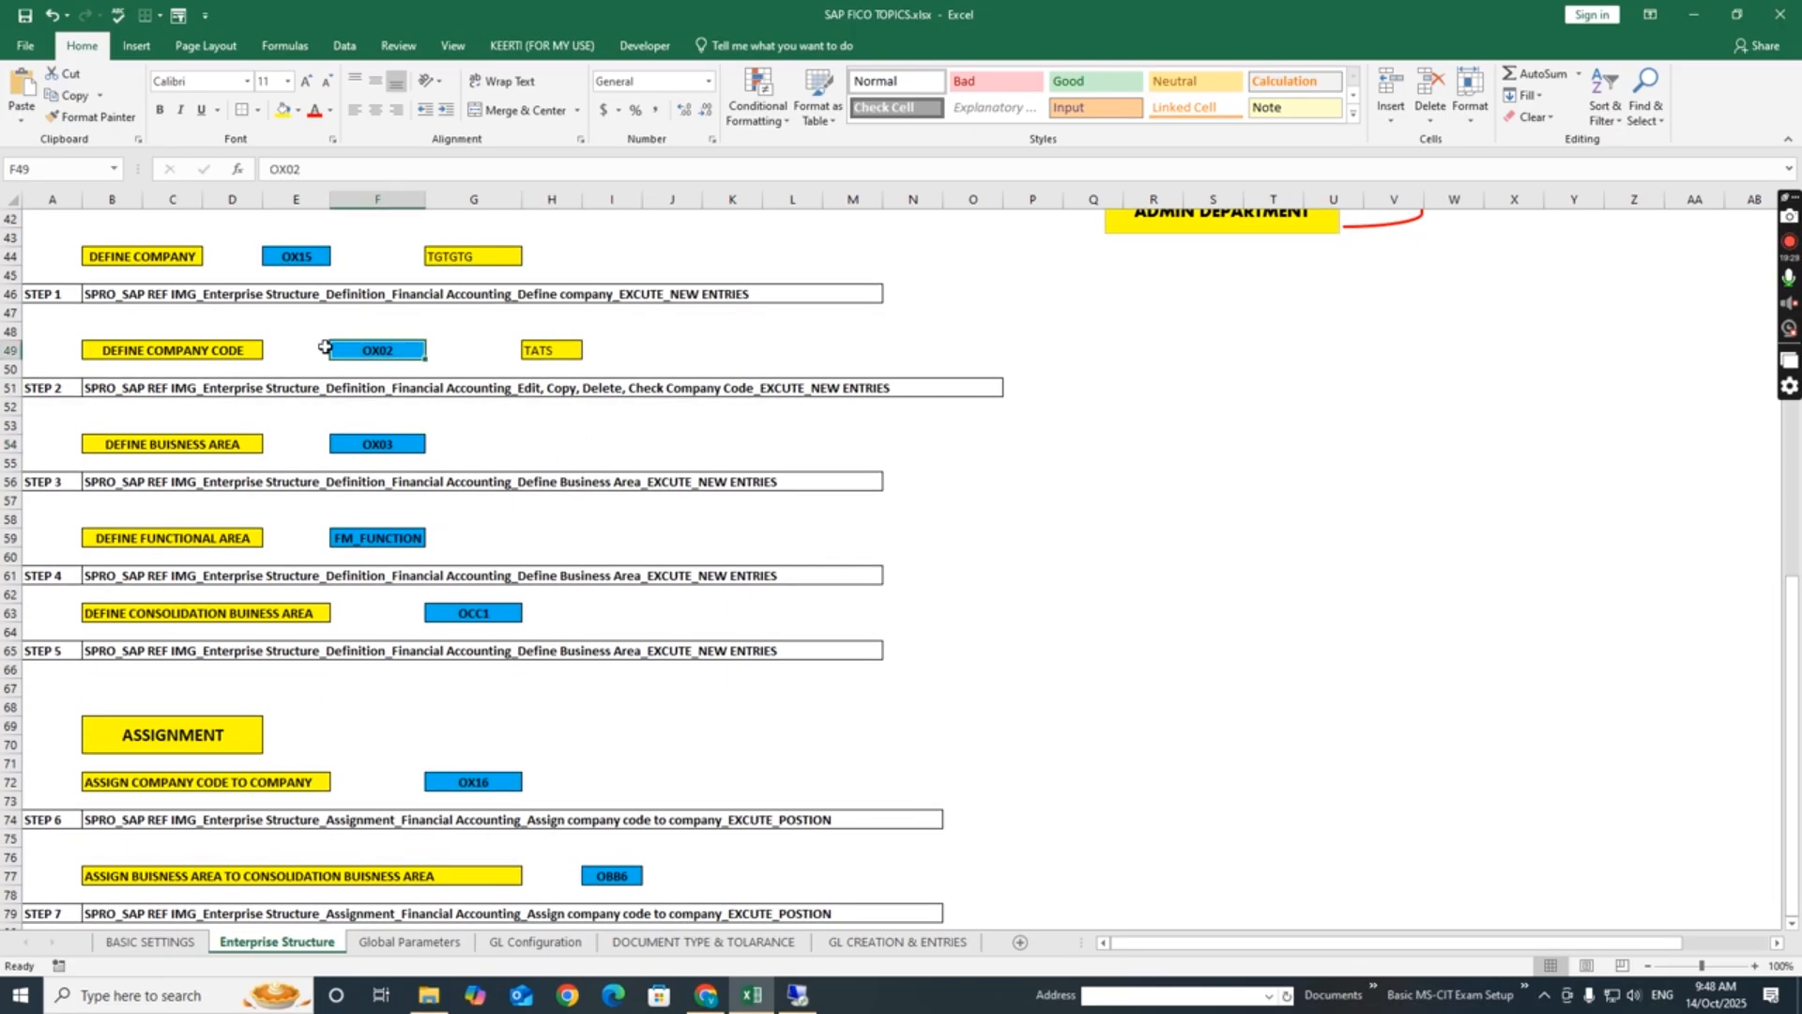
pyautogui.click(176, 389)
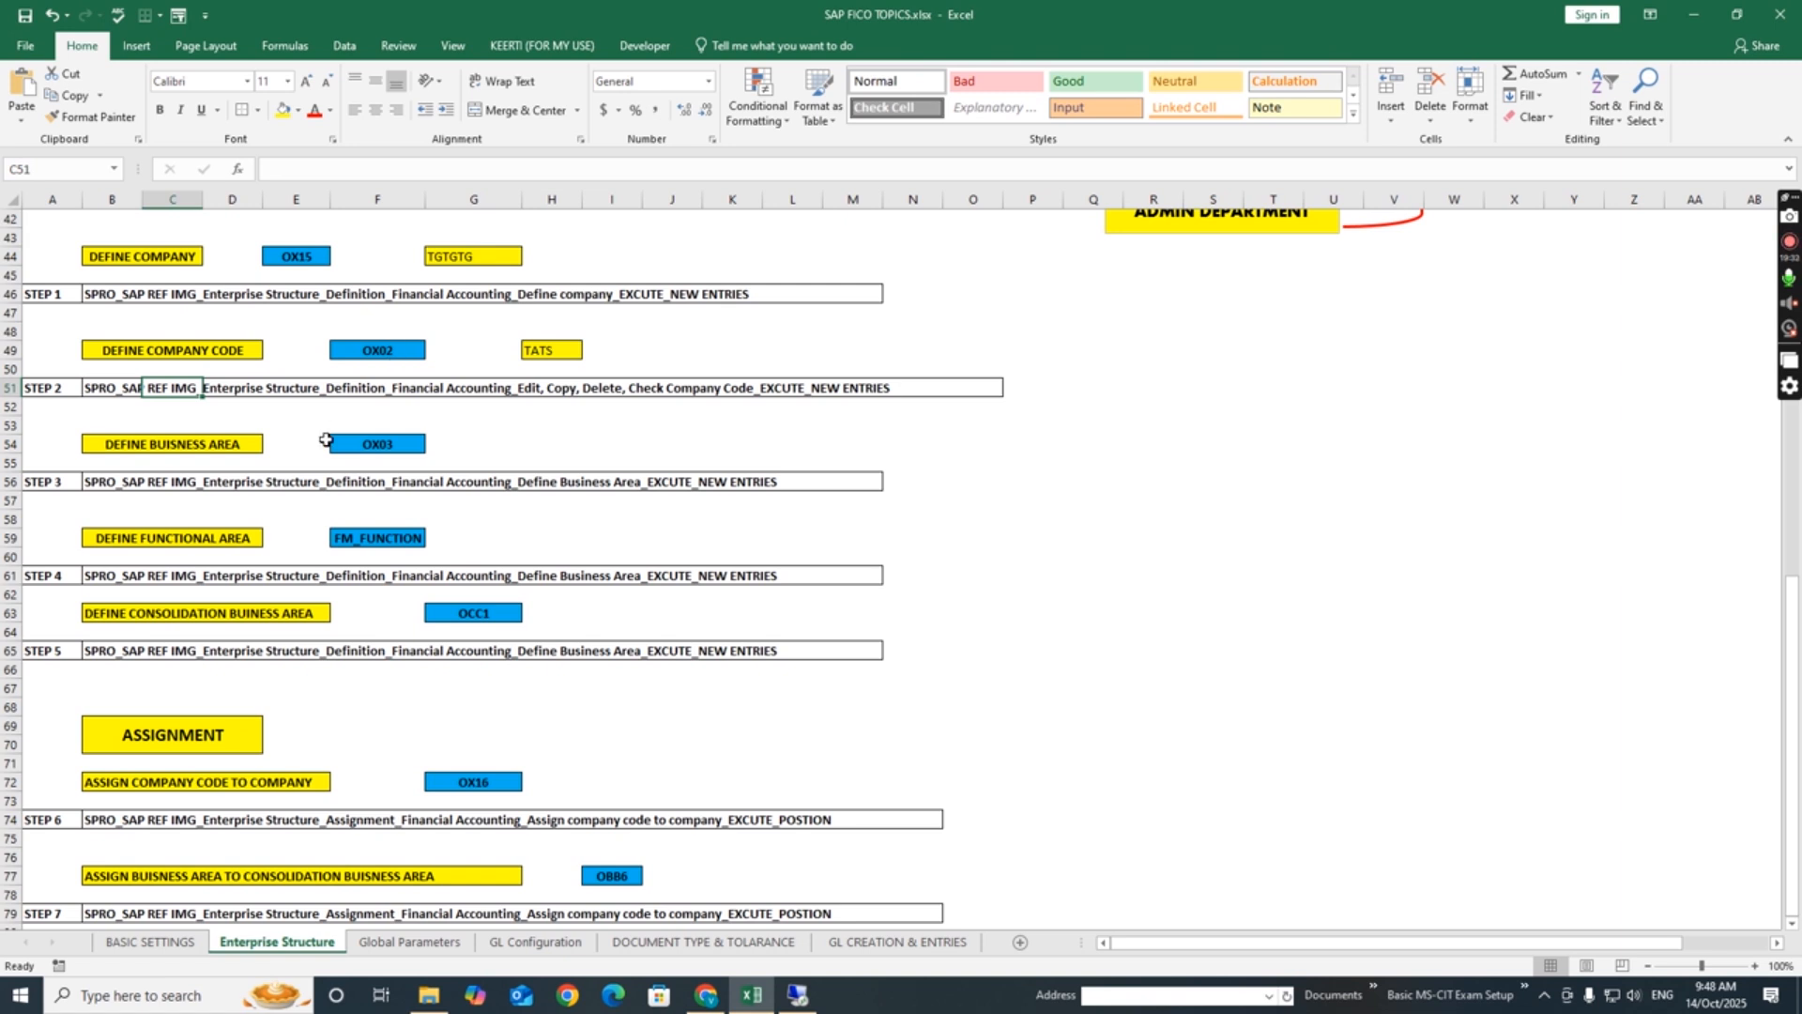
pyautogui.click(375, 443)
pyautogui.click(117, 450)
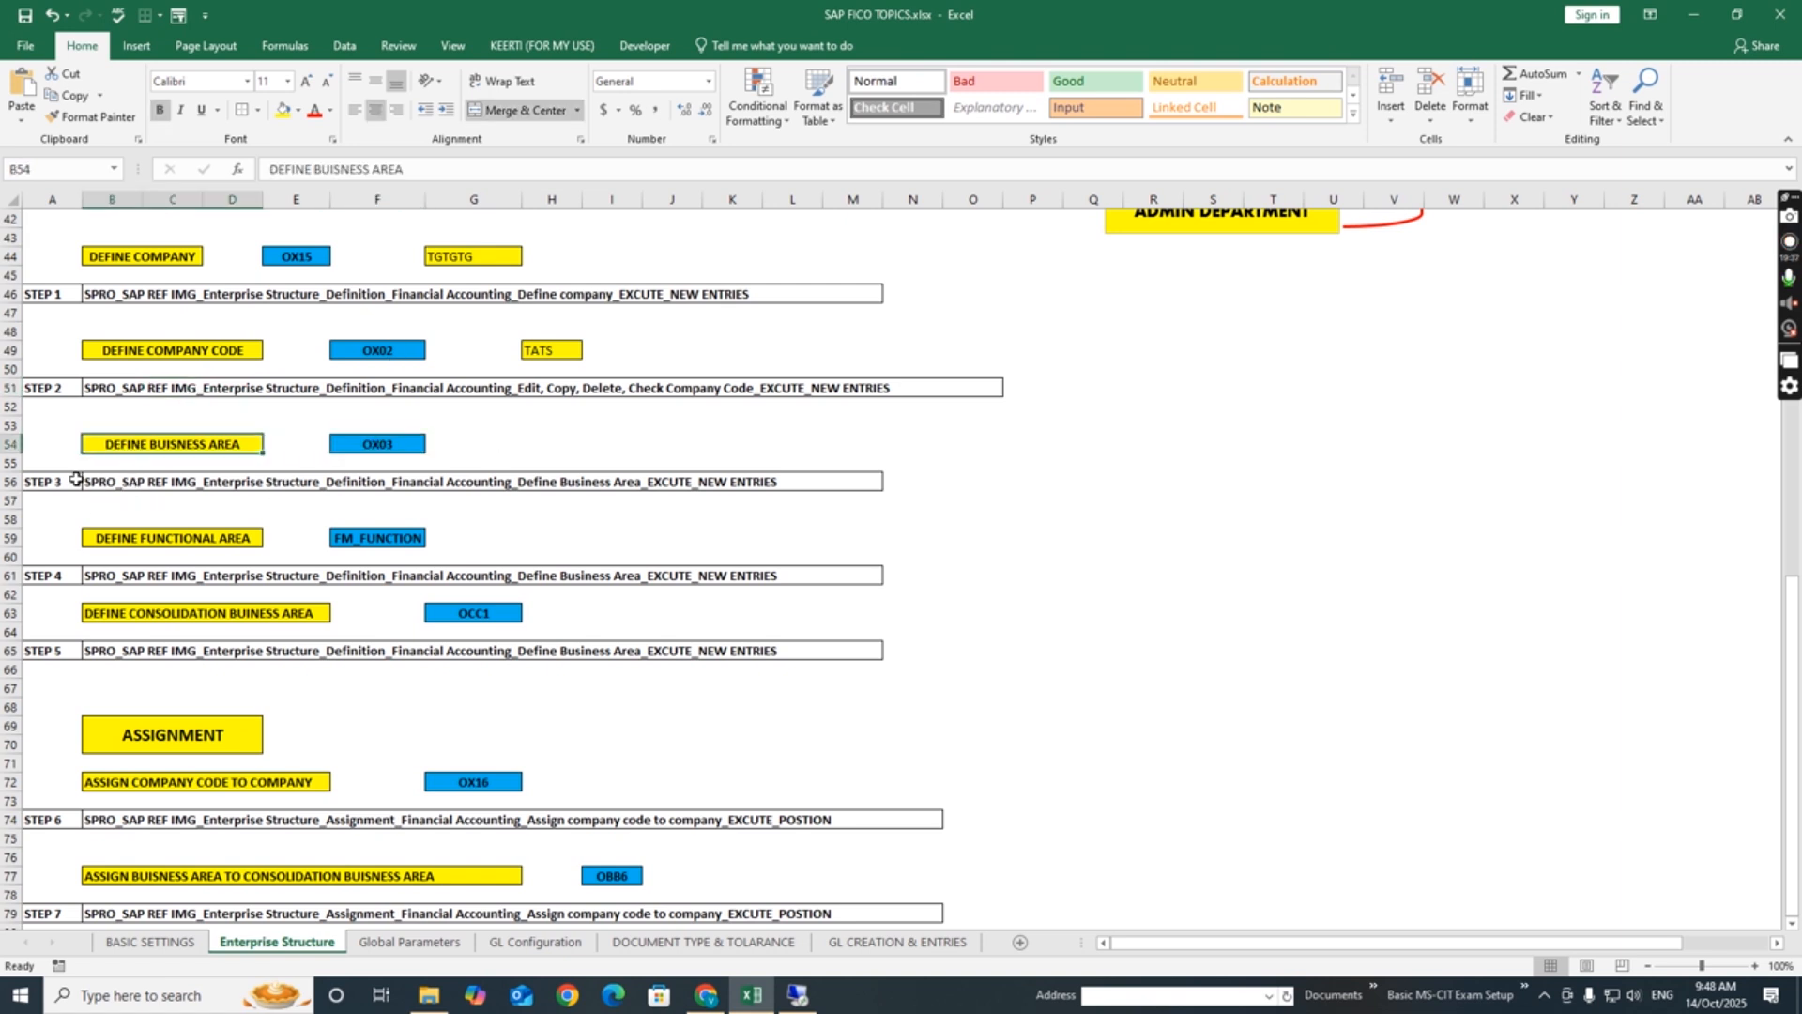
# - Switch back to SAP, leave the saved company code entry, and open the Define Business Area activity under Financial Accounting
pyautogui.click(89, 480)
pyautogui.click(386, 450)
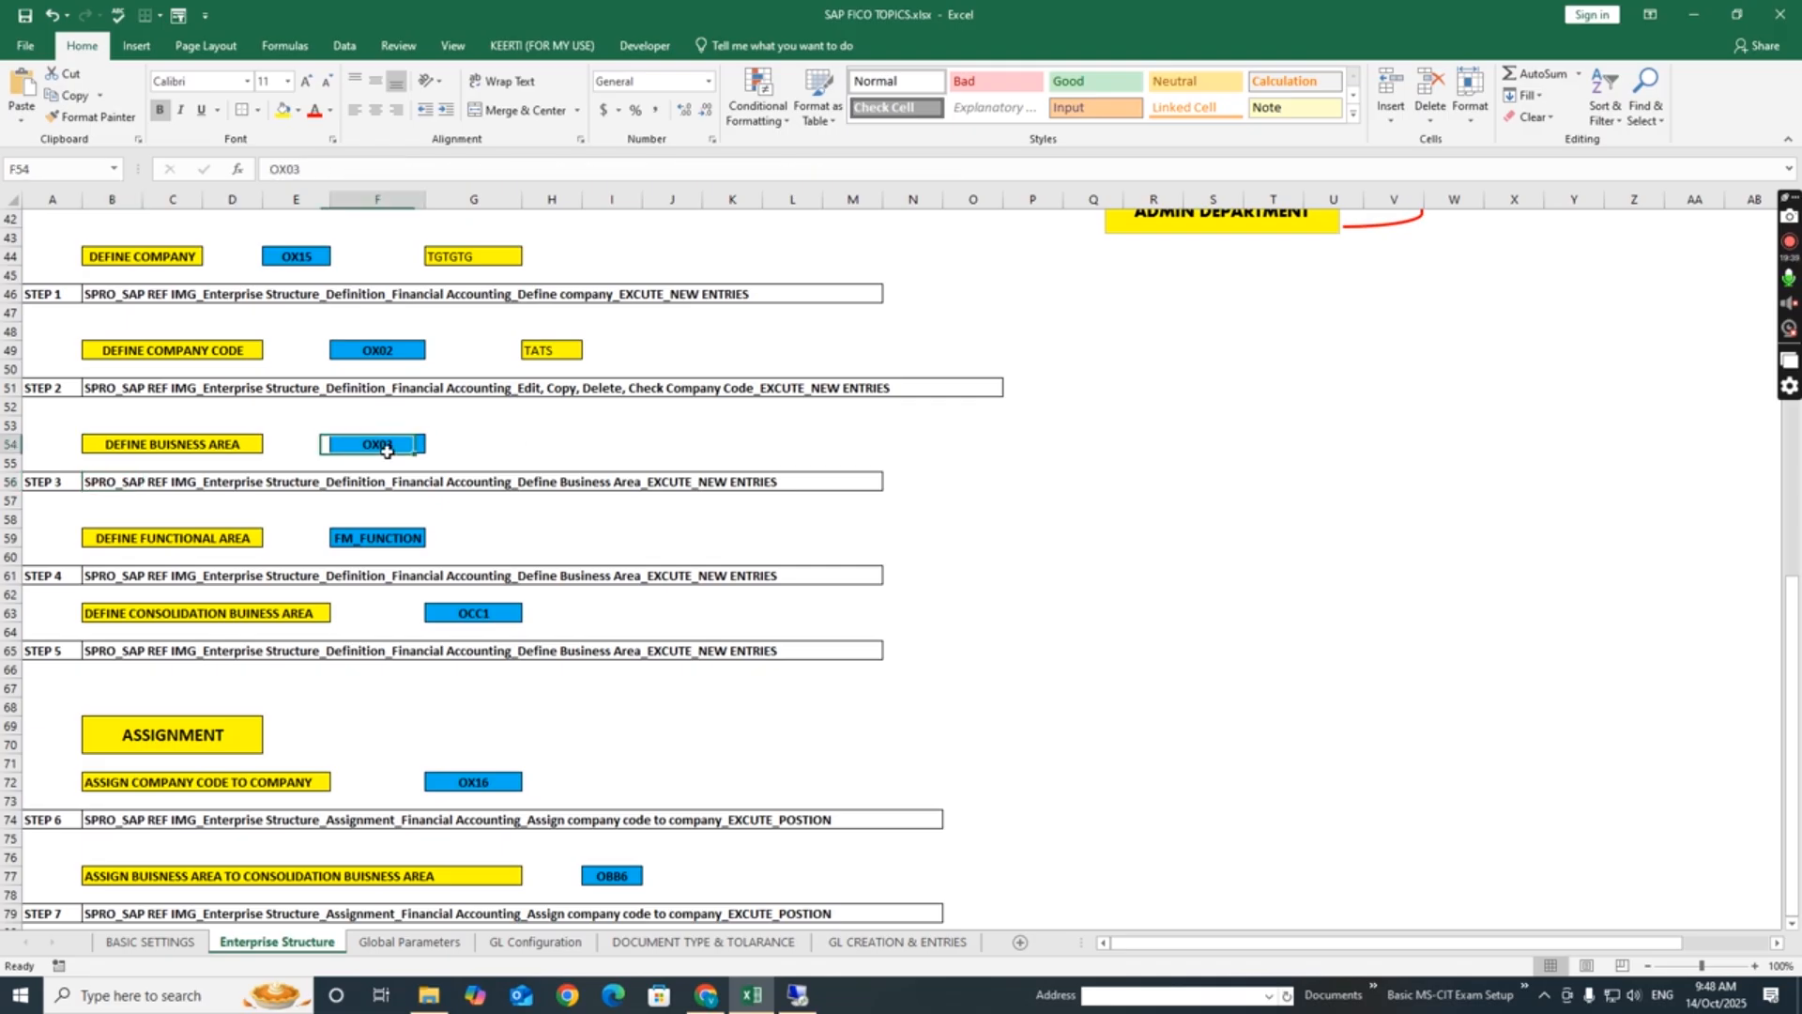
pyautogui.click(554, 445)
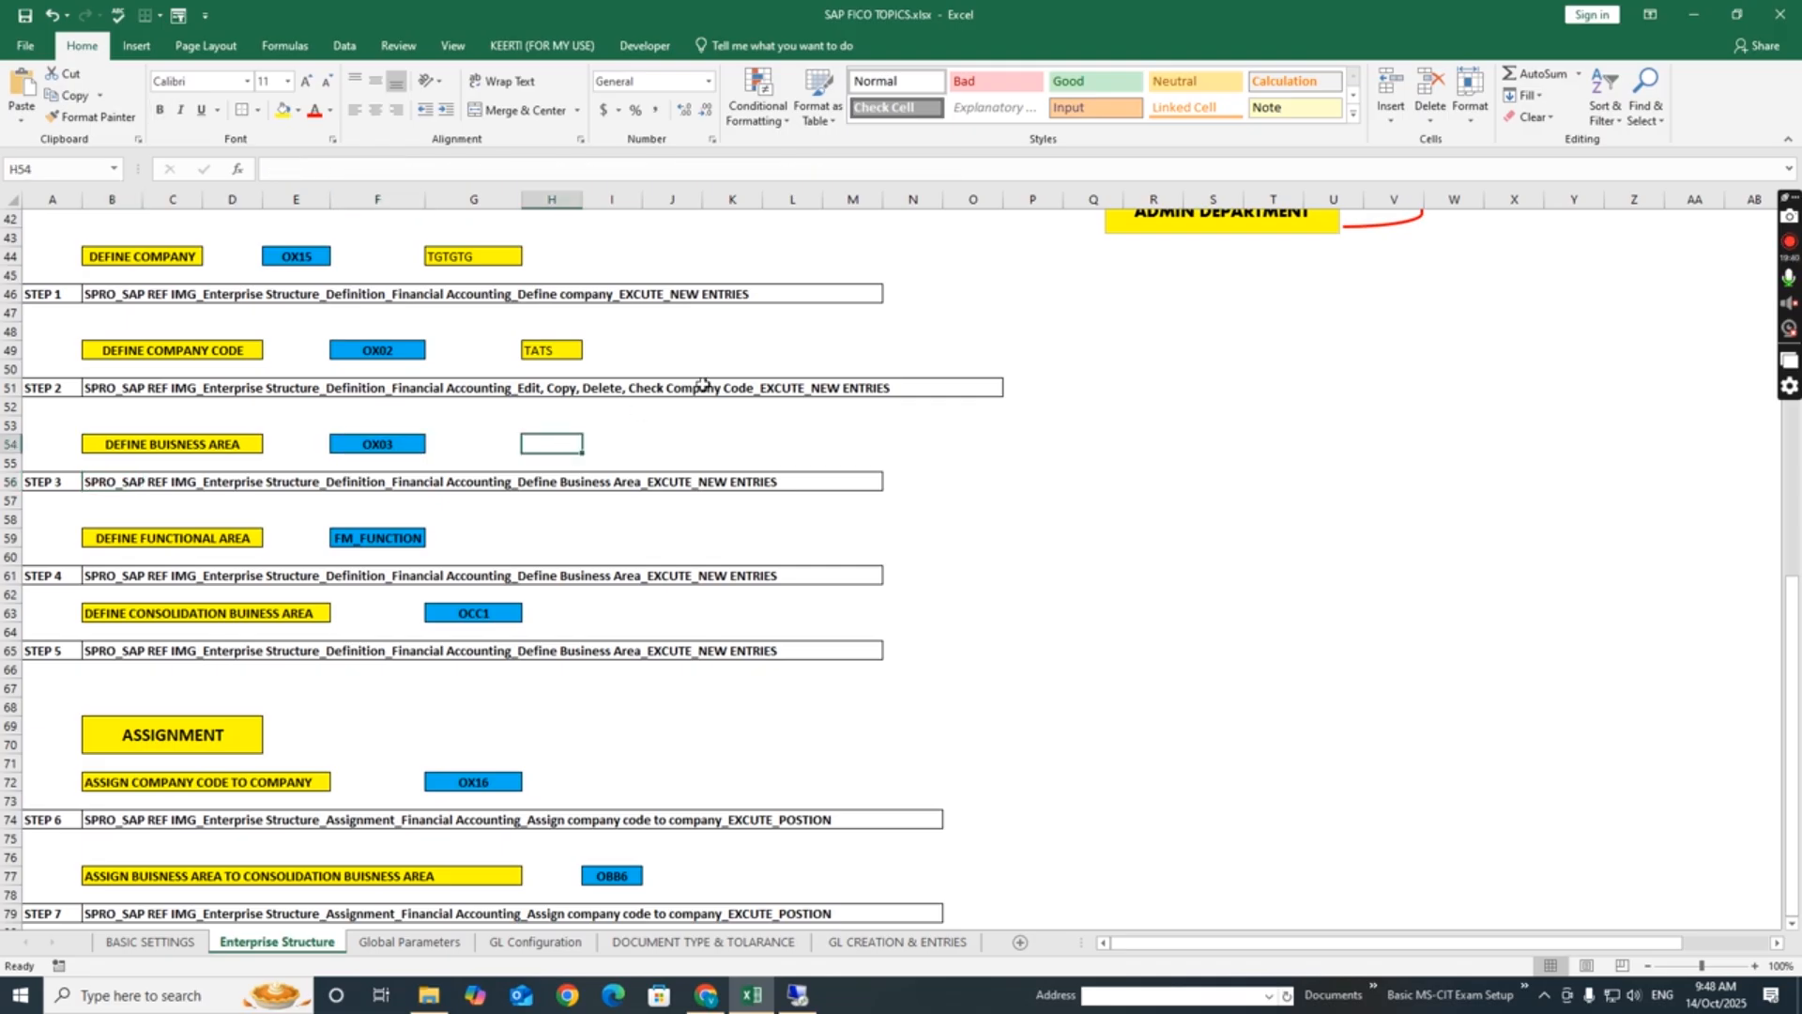
pyautogui.hotkey('alt', 'Tab')
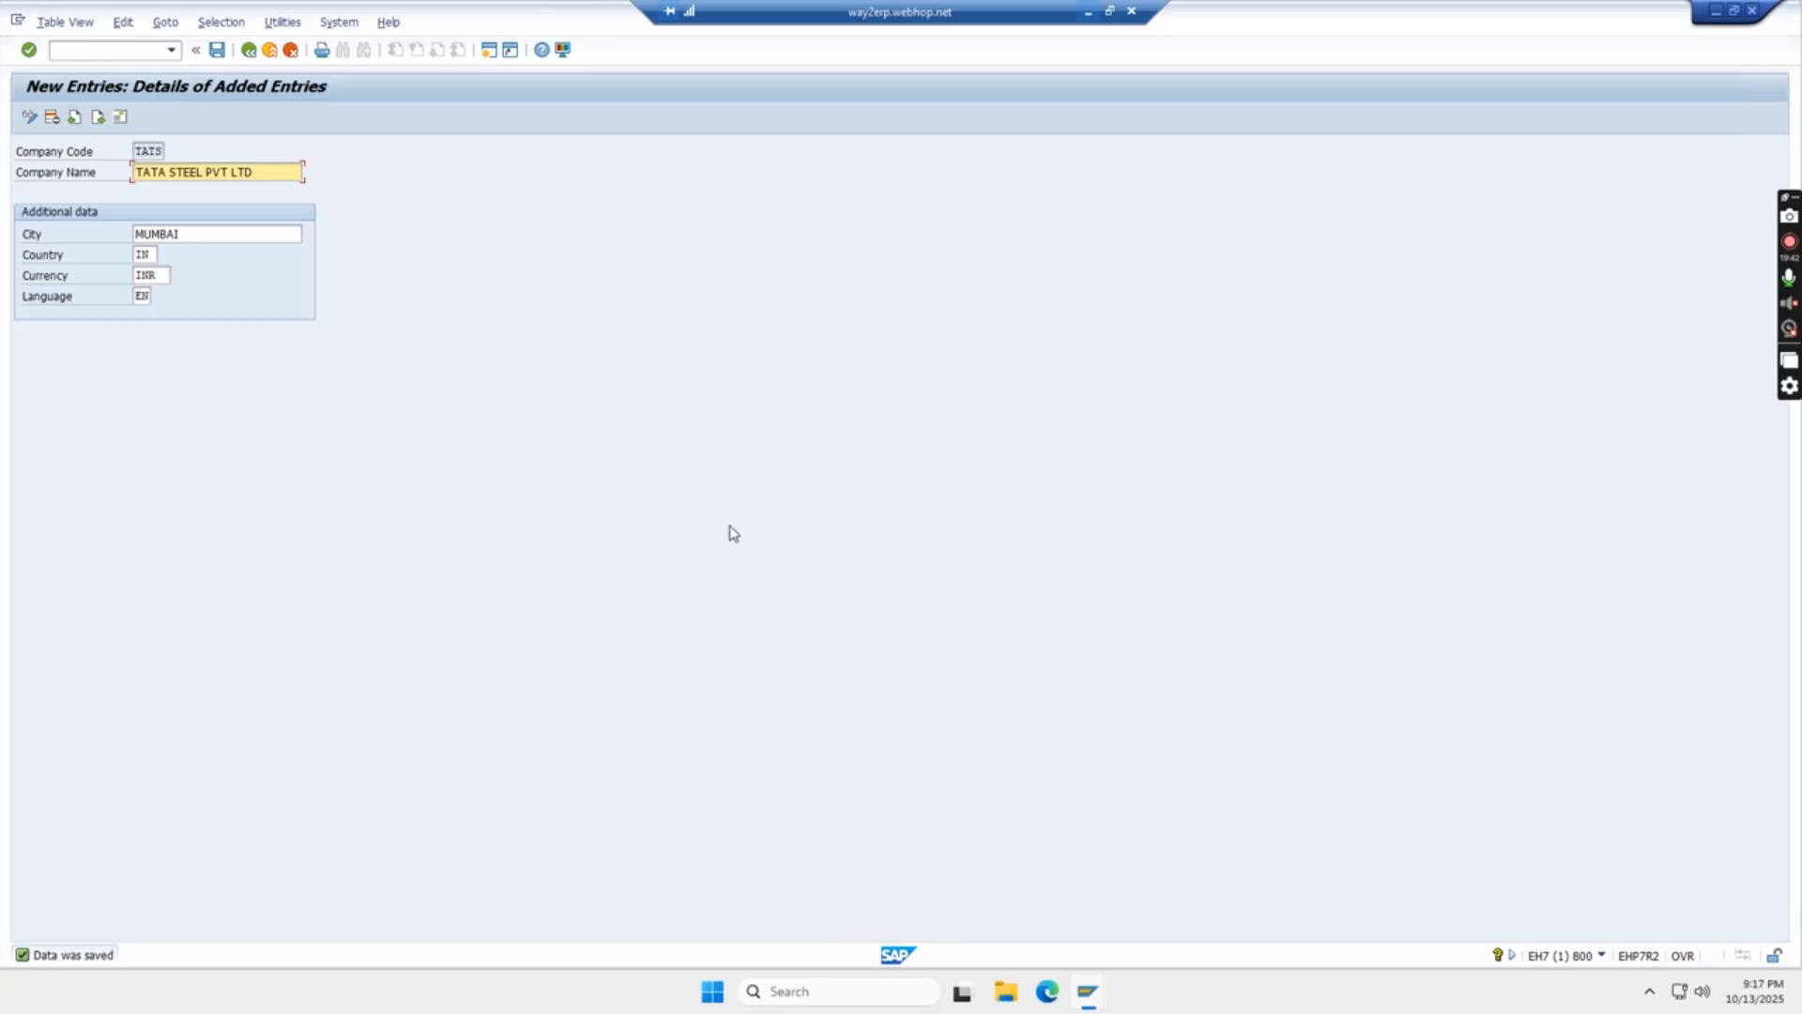
pyautogui.click(250, 51)
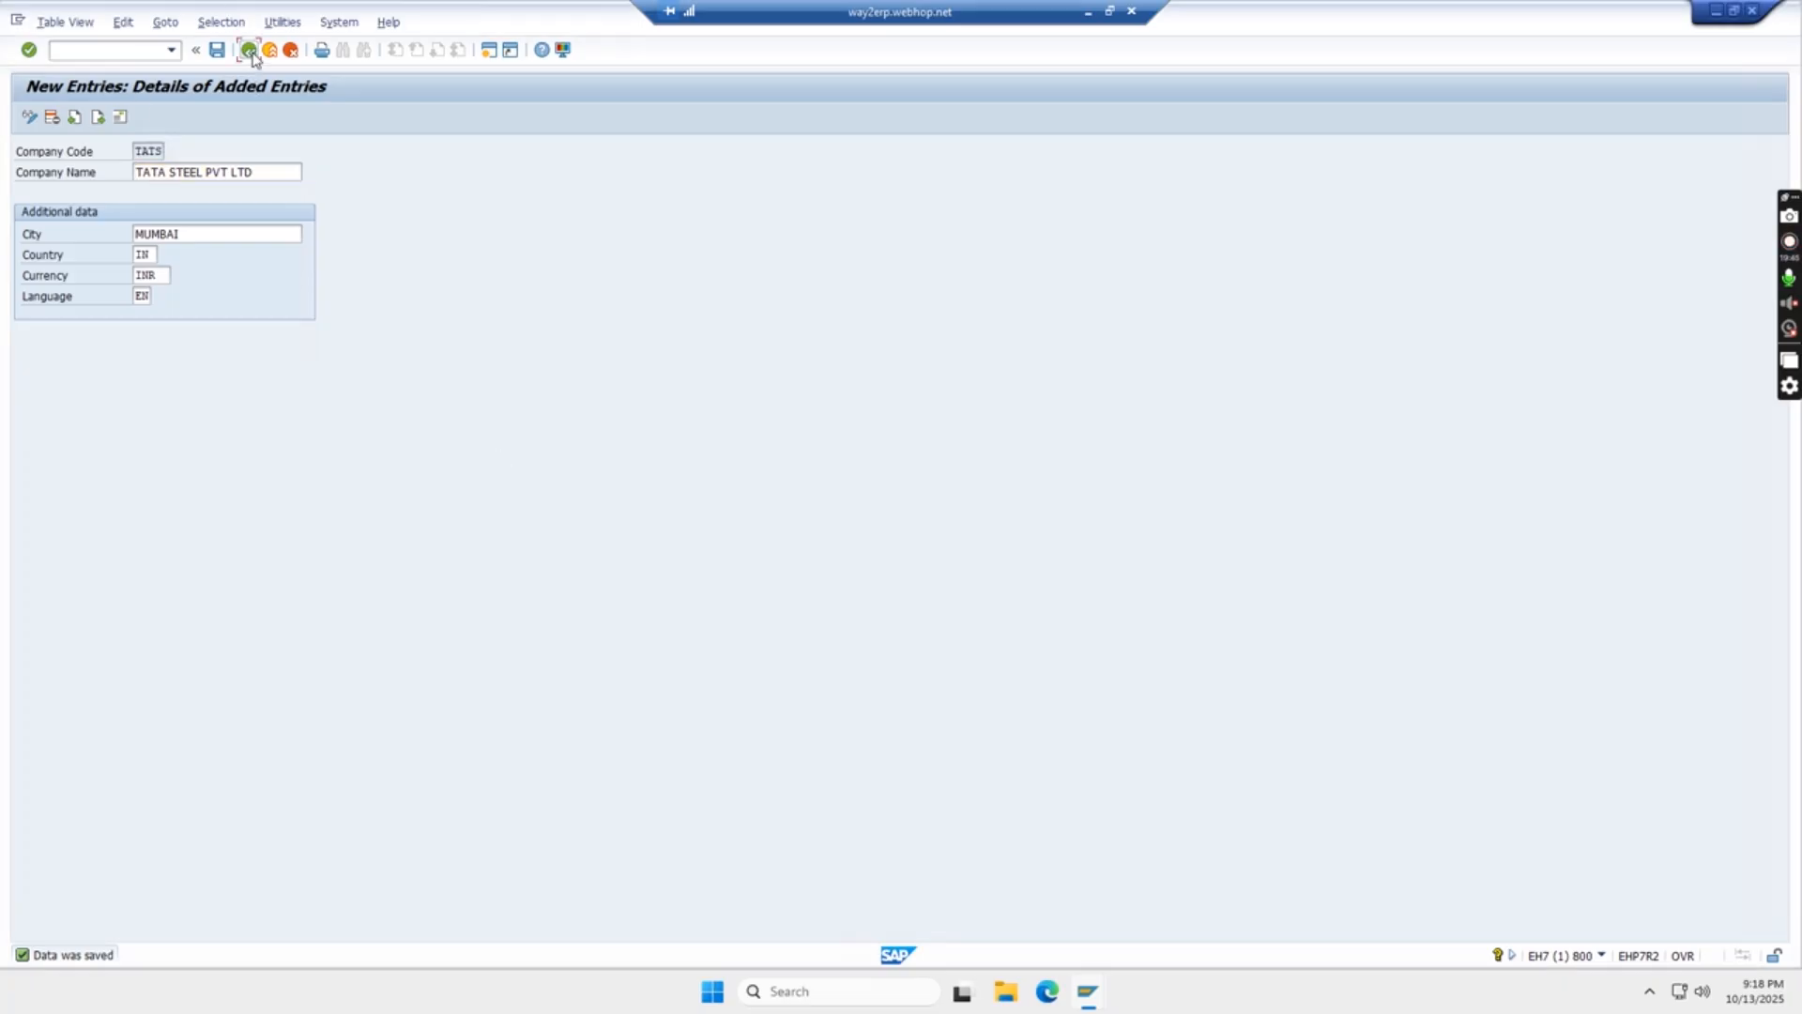
pyautogui.click(250, 52)
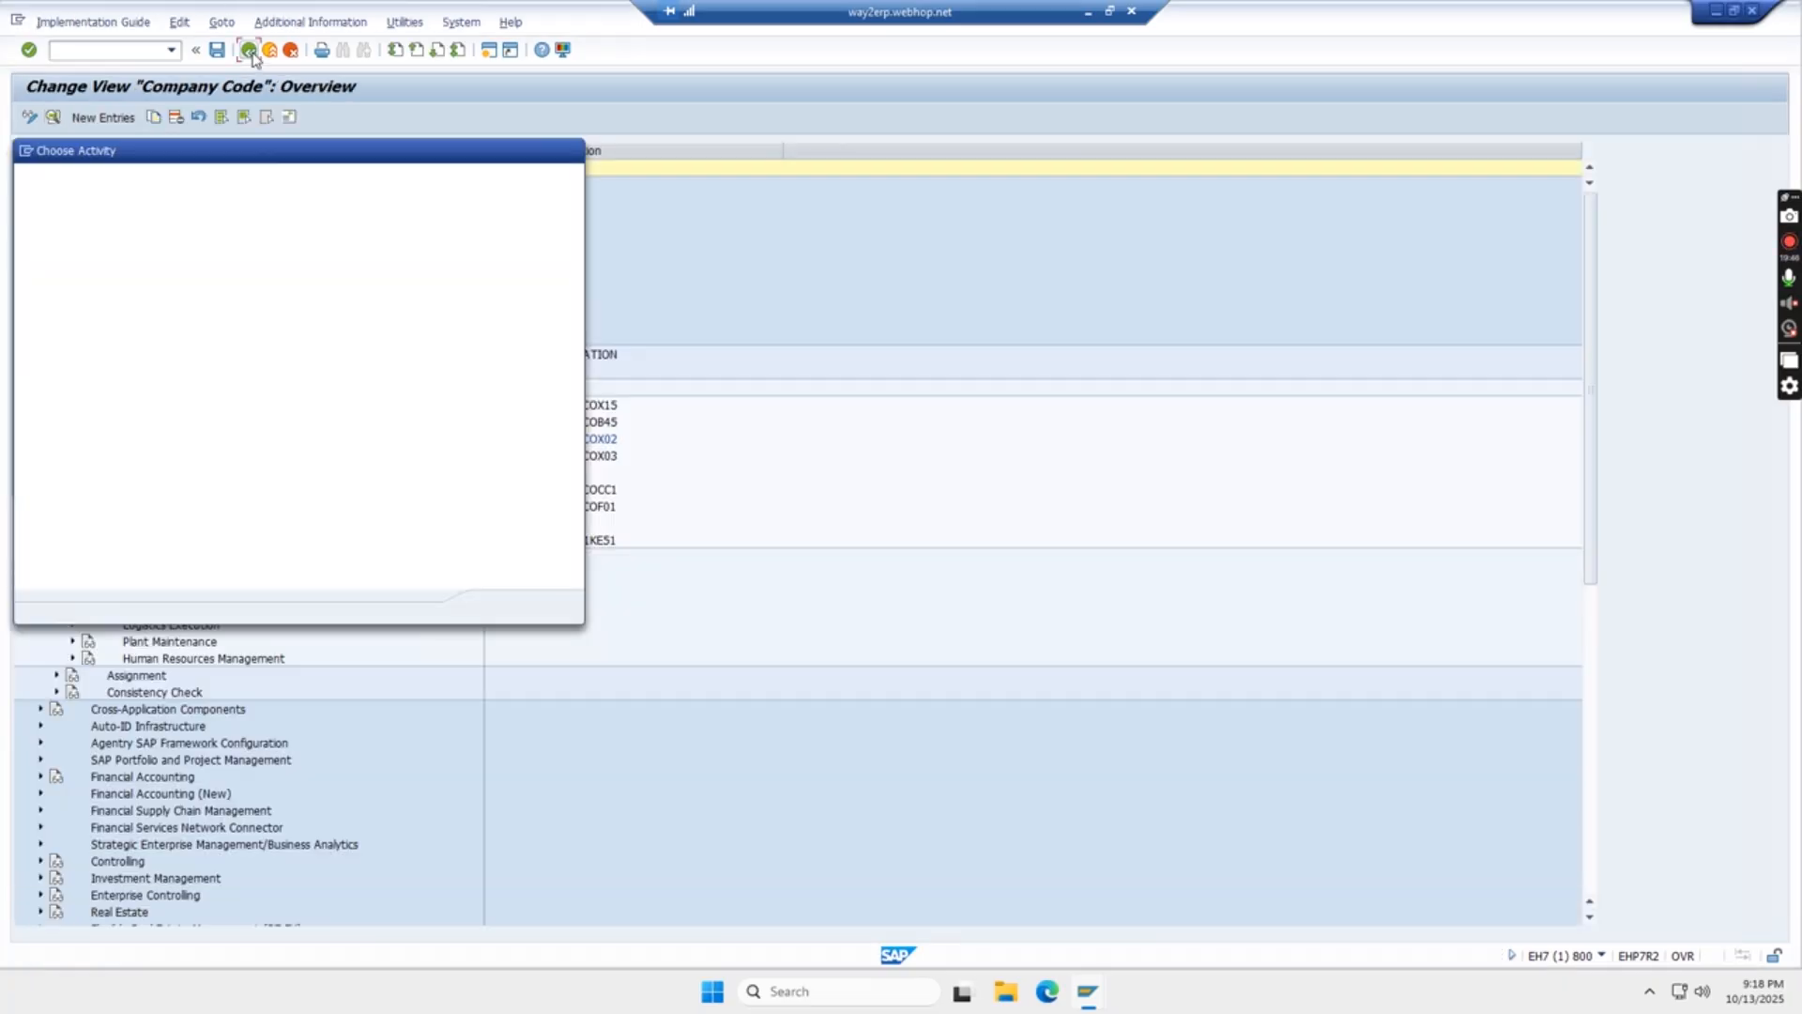
pyautogui.click(571, 152)
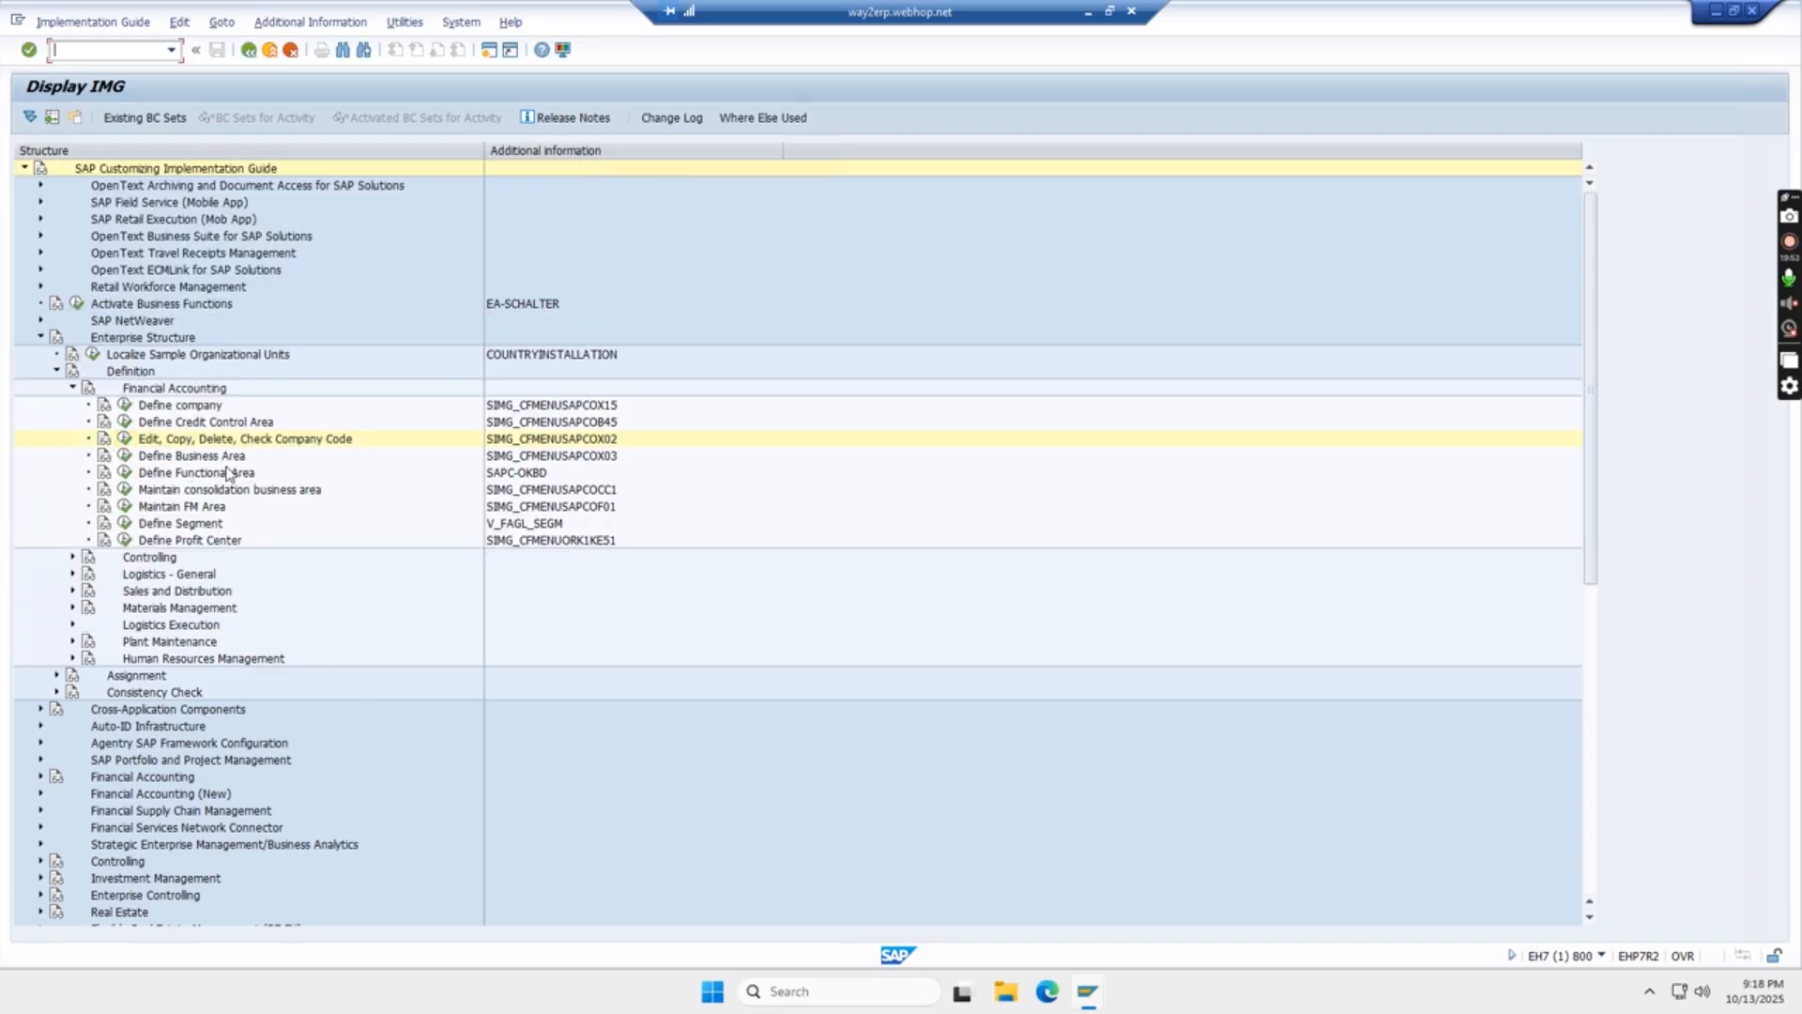
pyautogui.click(125, 457)
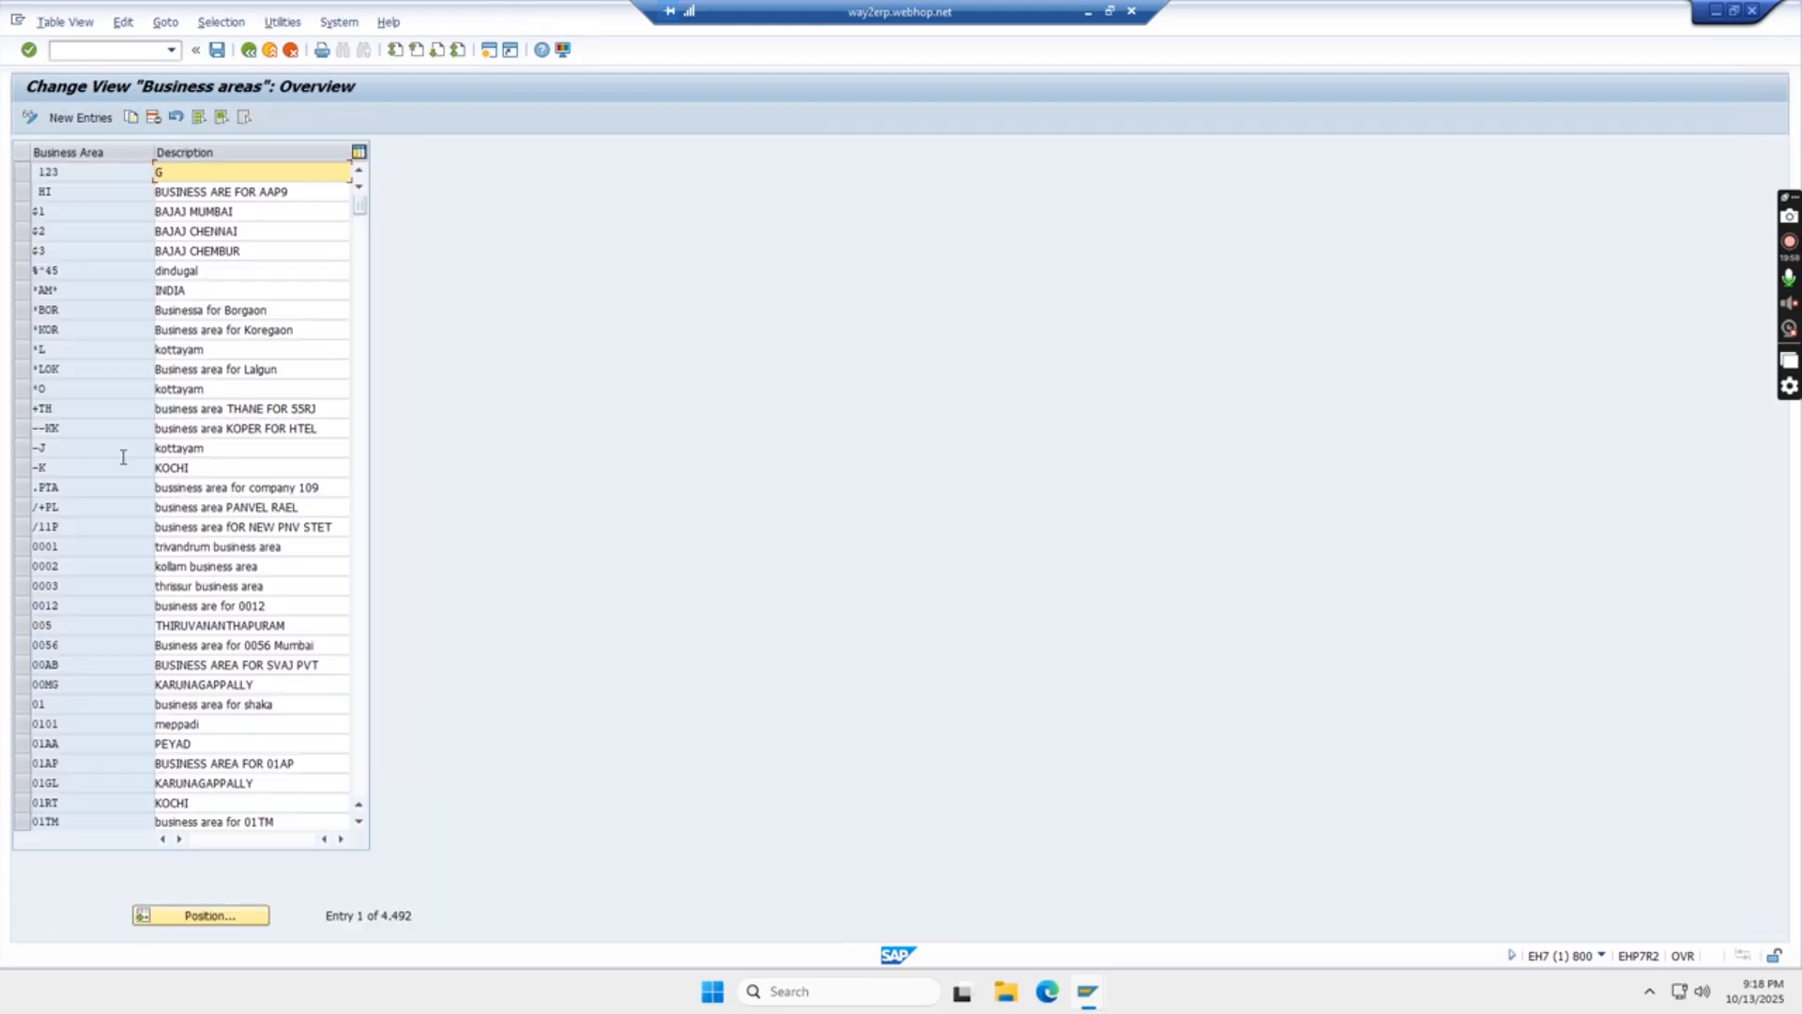
# - Add new business area entries TAM1 with description MUMBAI and TAN1 with description NASHIK
pyautogui.click(77, 121)
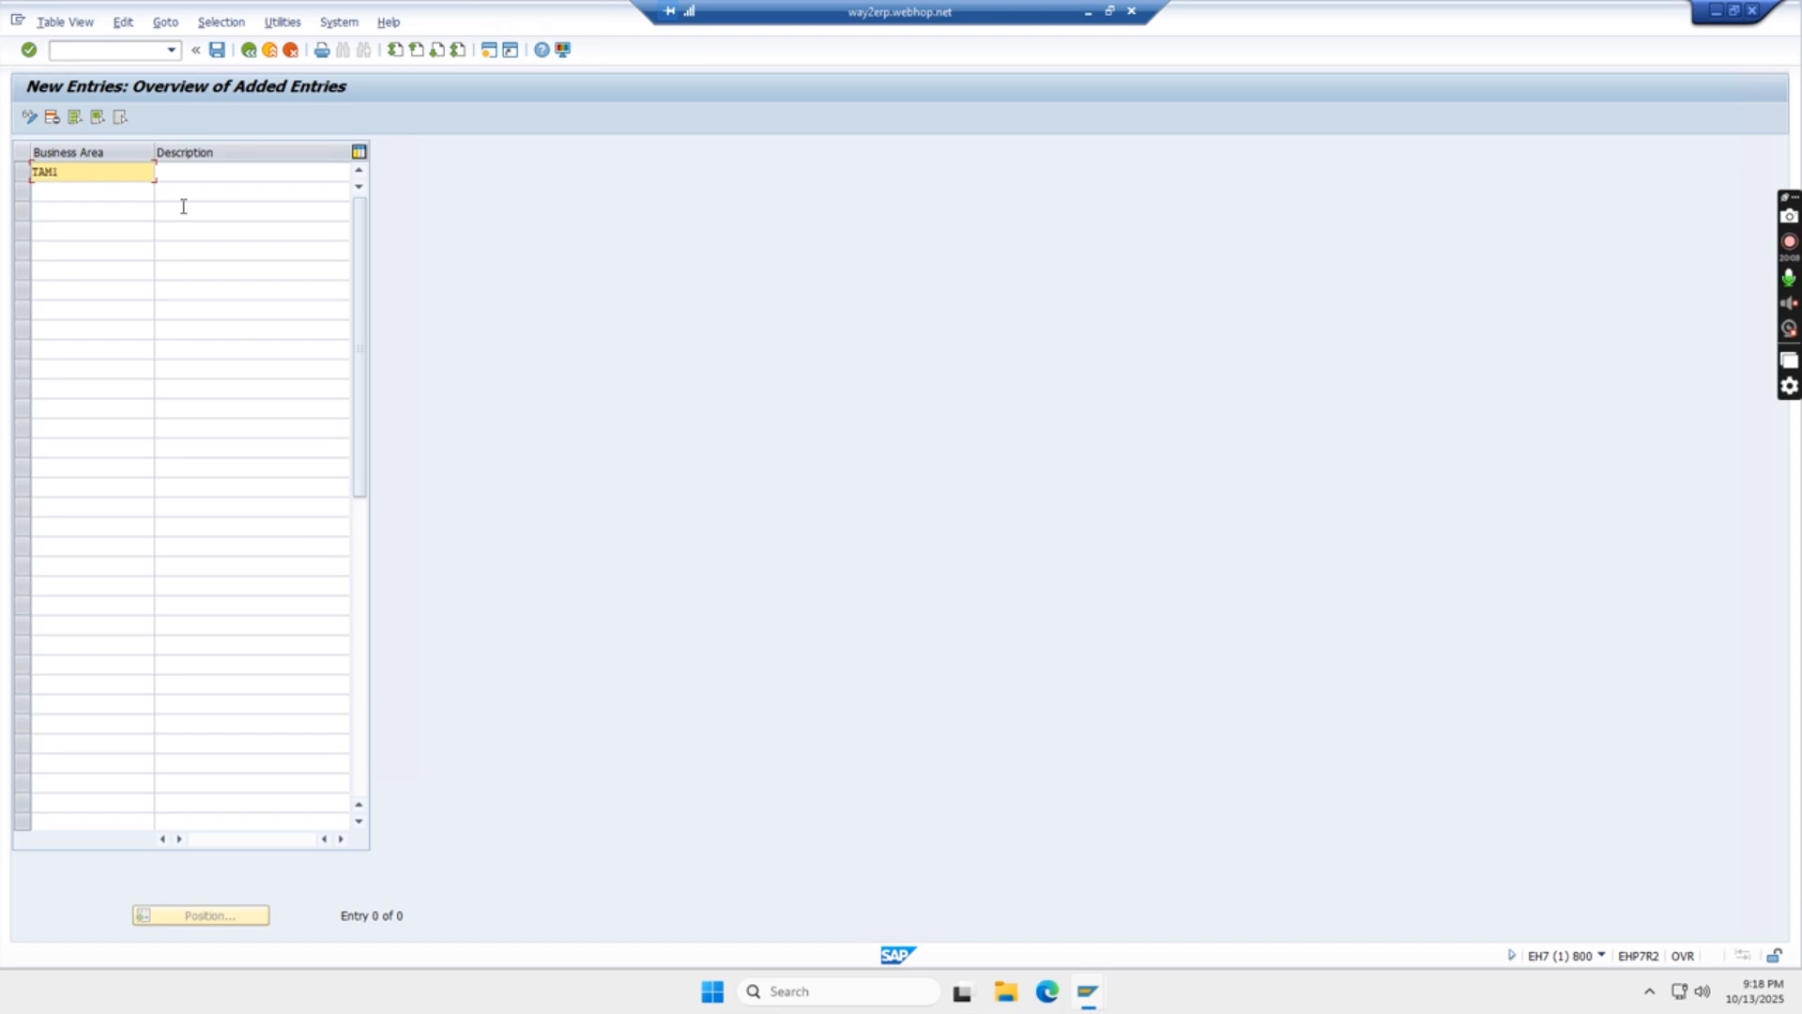
pyautogui.click(200, 174)
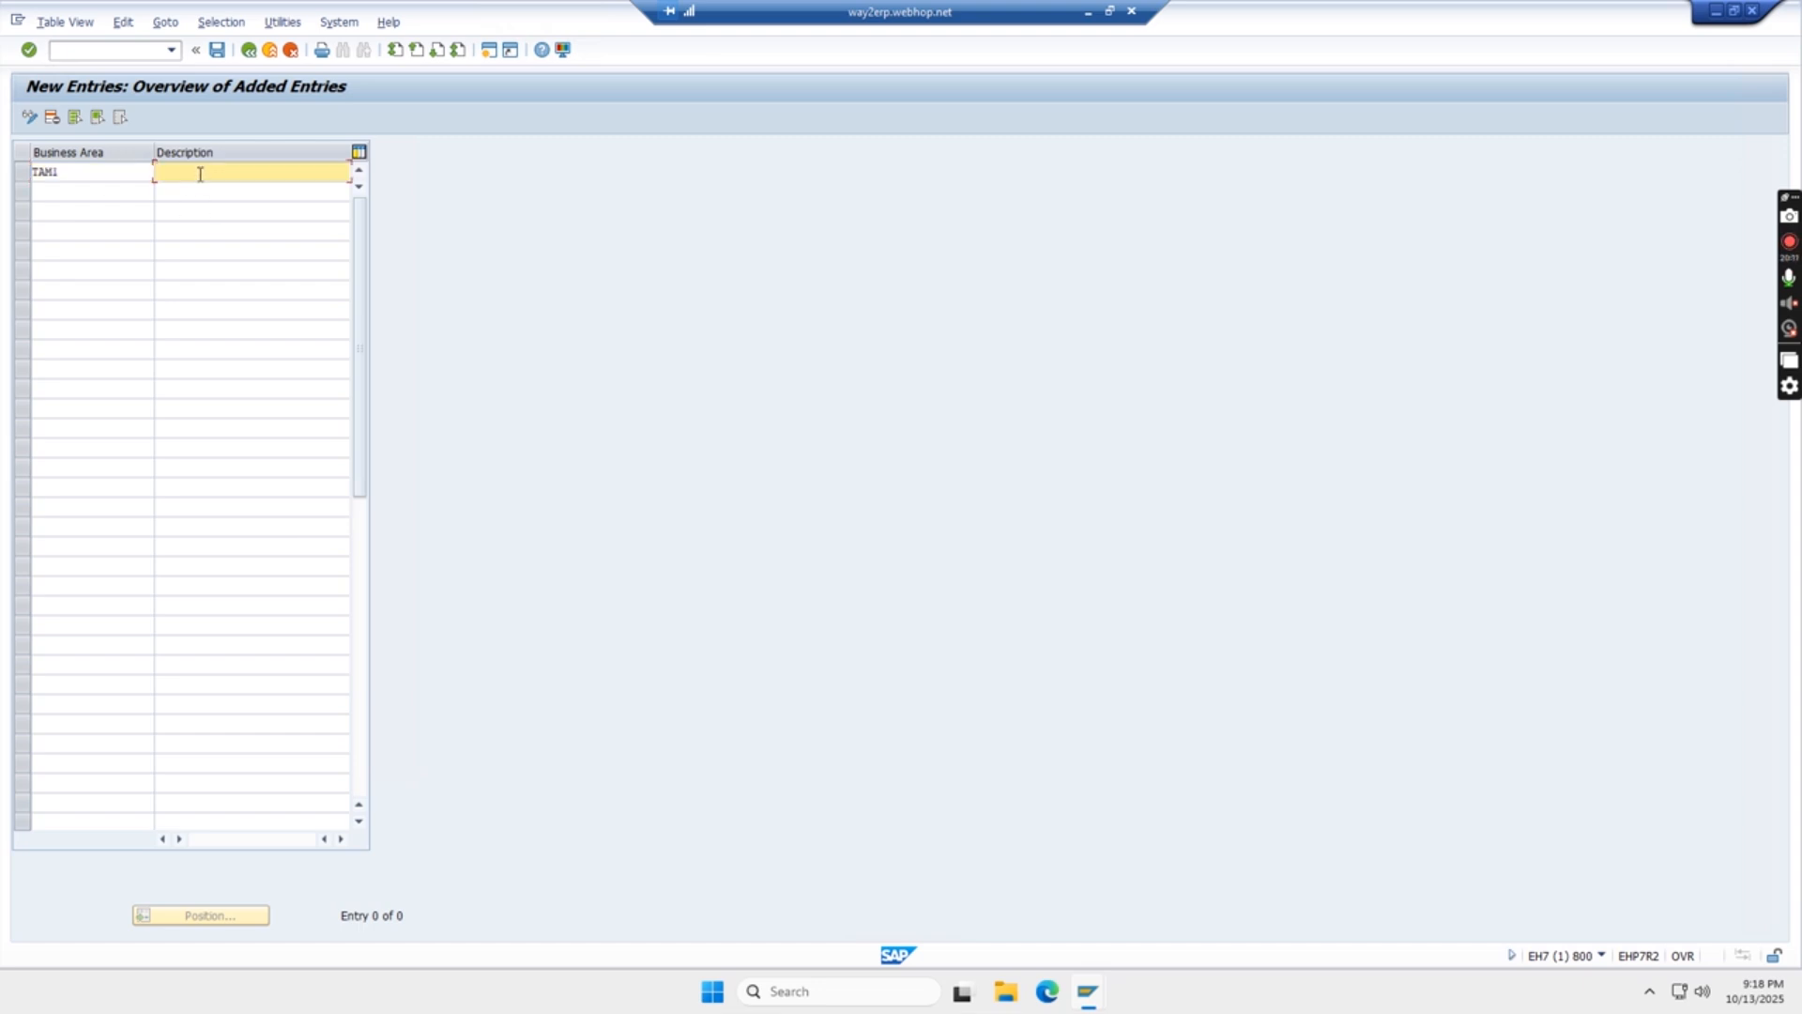
pyautogui.write('MUMBAI')
pyautogui.click(82, 190)
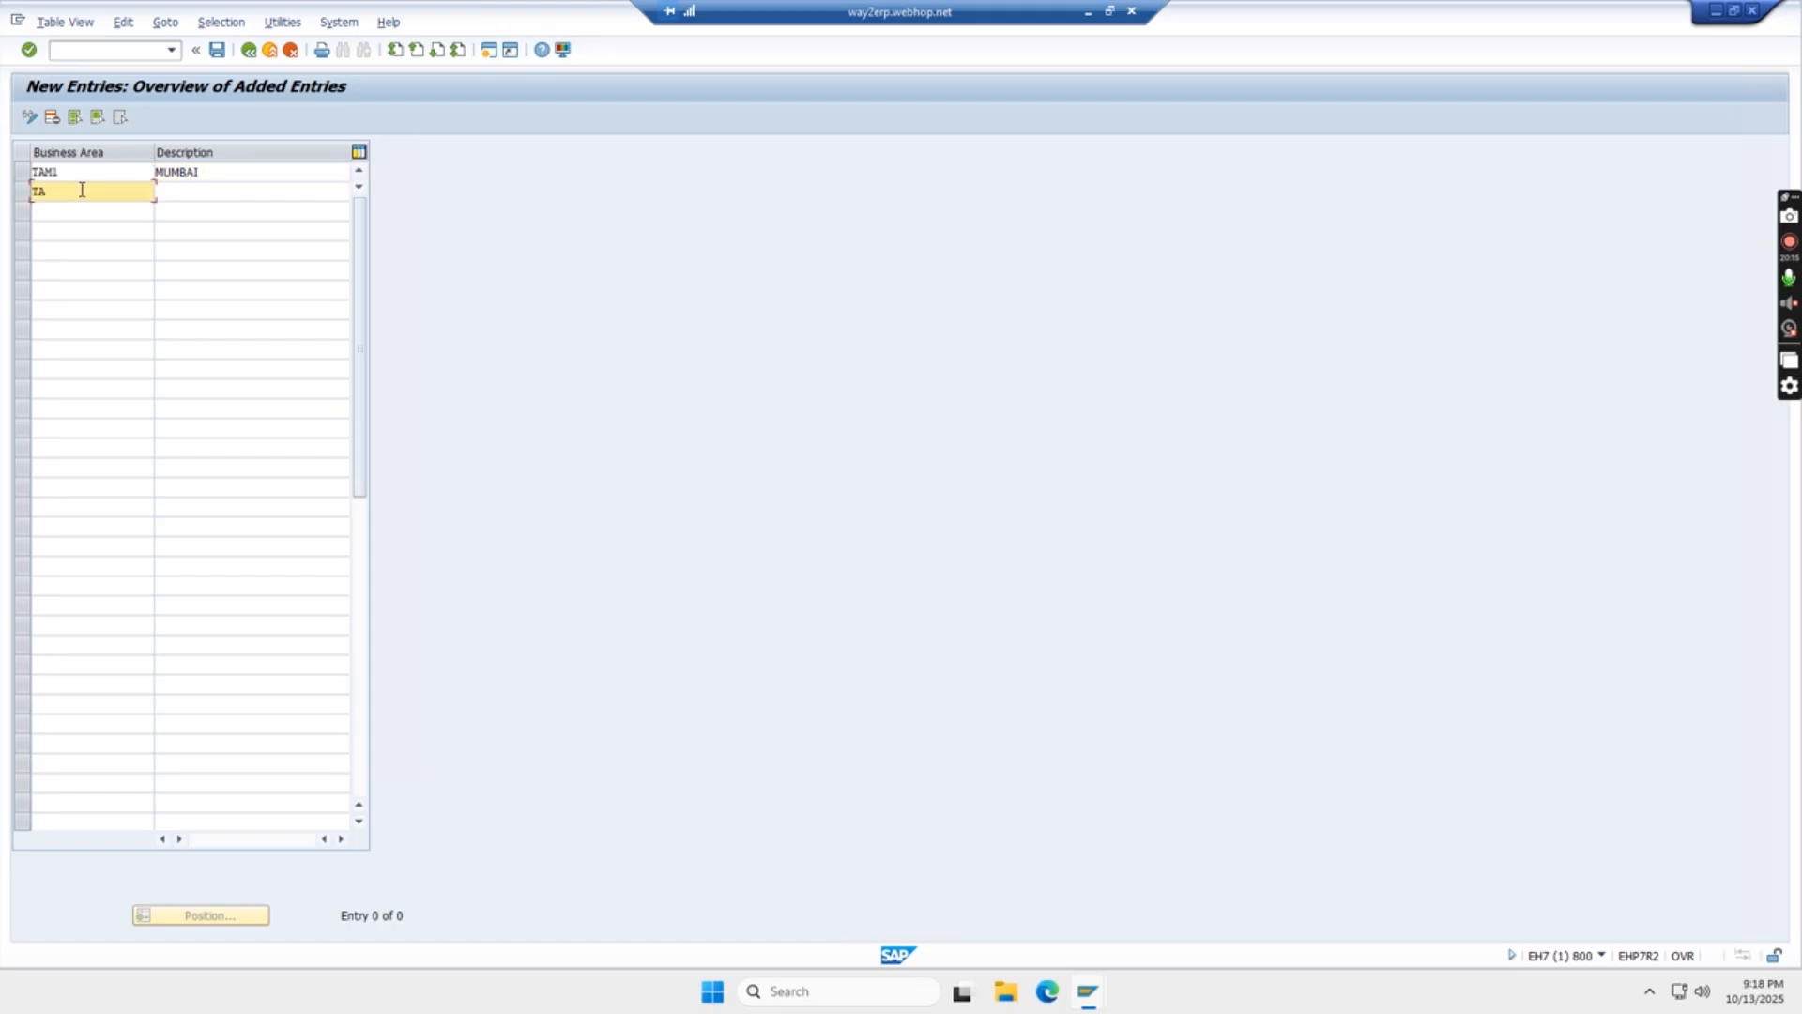
pyautogui.press('Tab')
pyautogui.write('NASHIK')
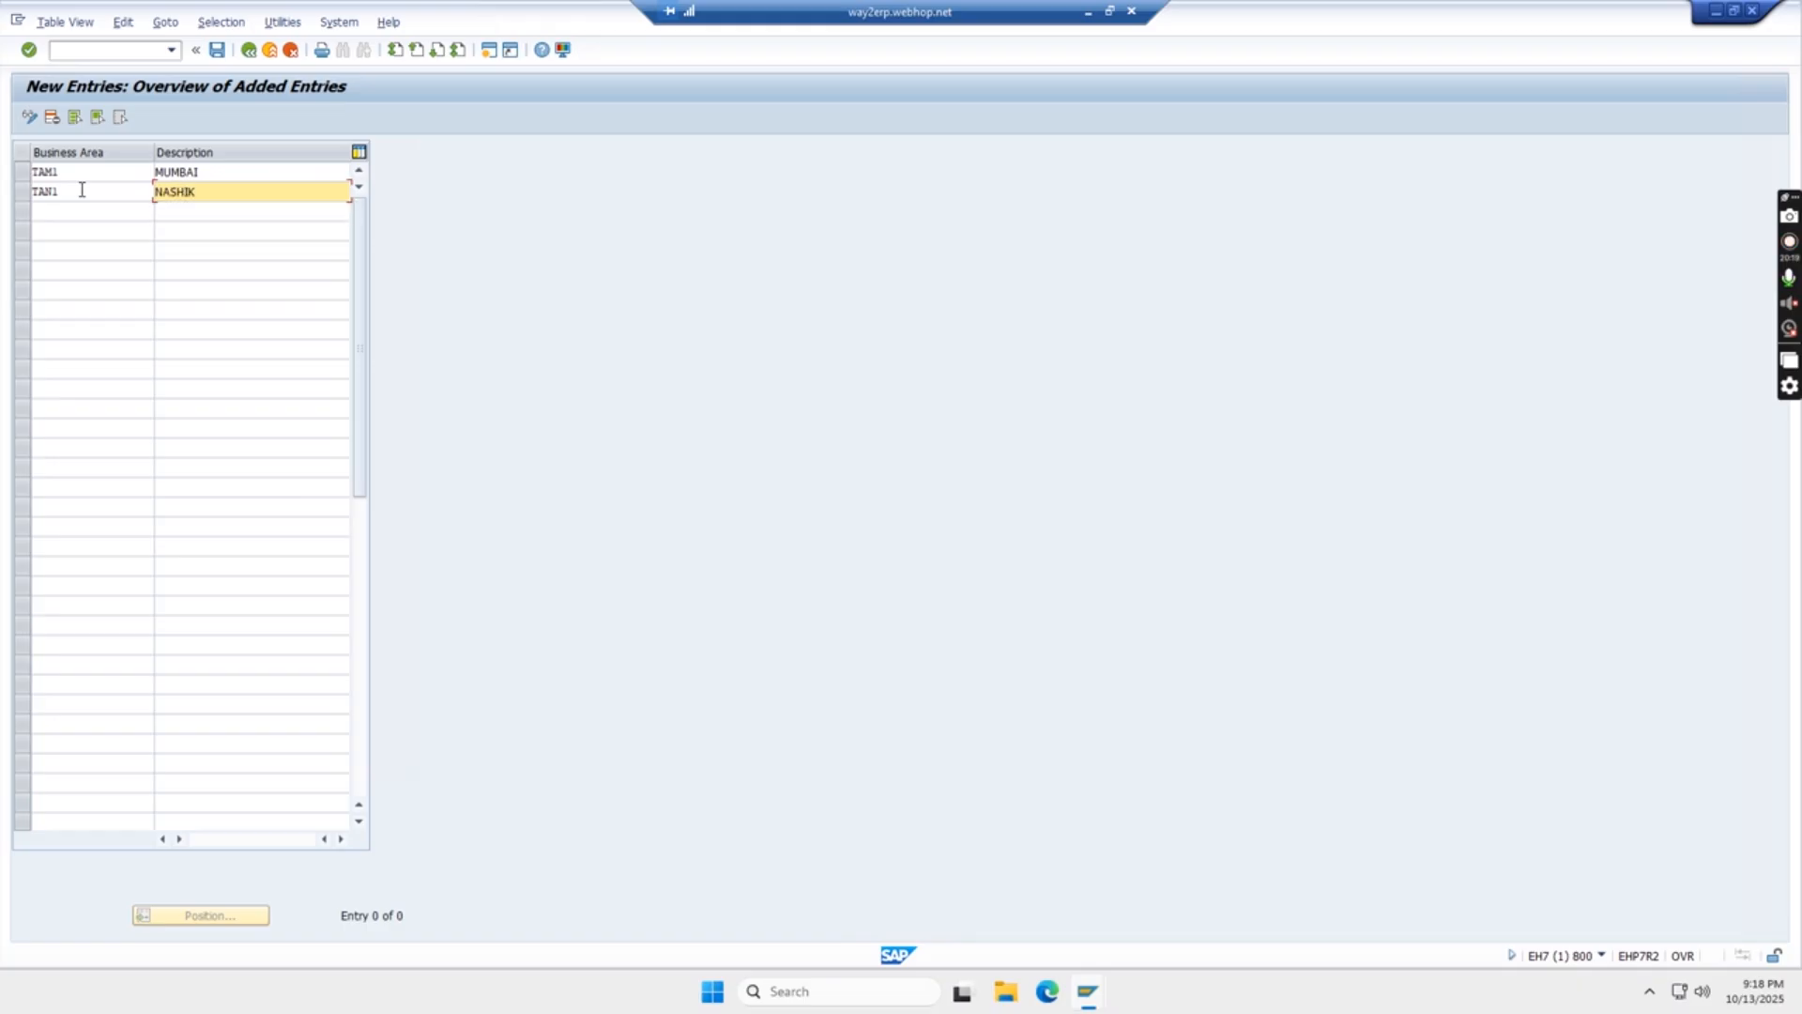
pyautogui.press('Return')
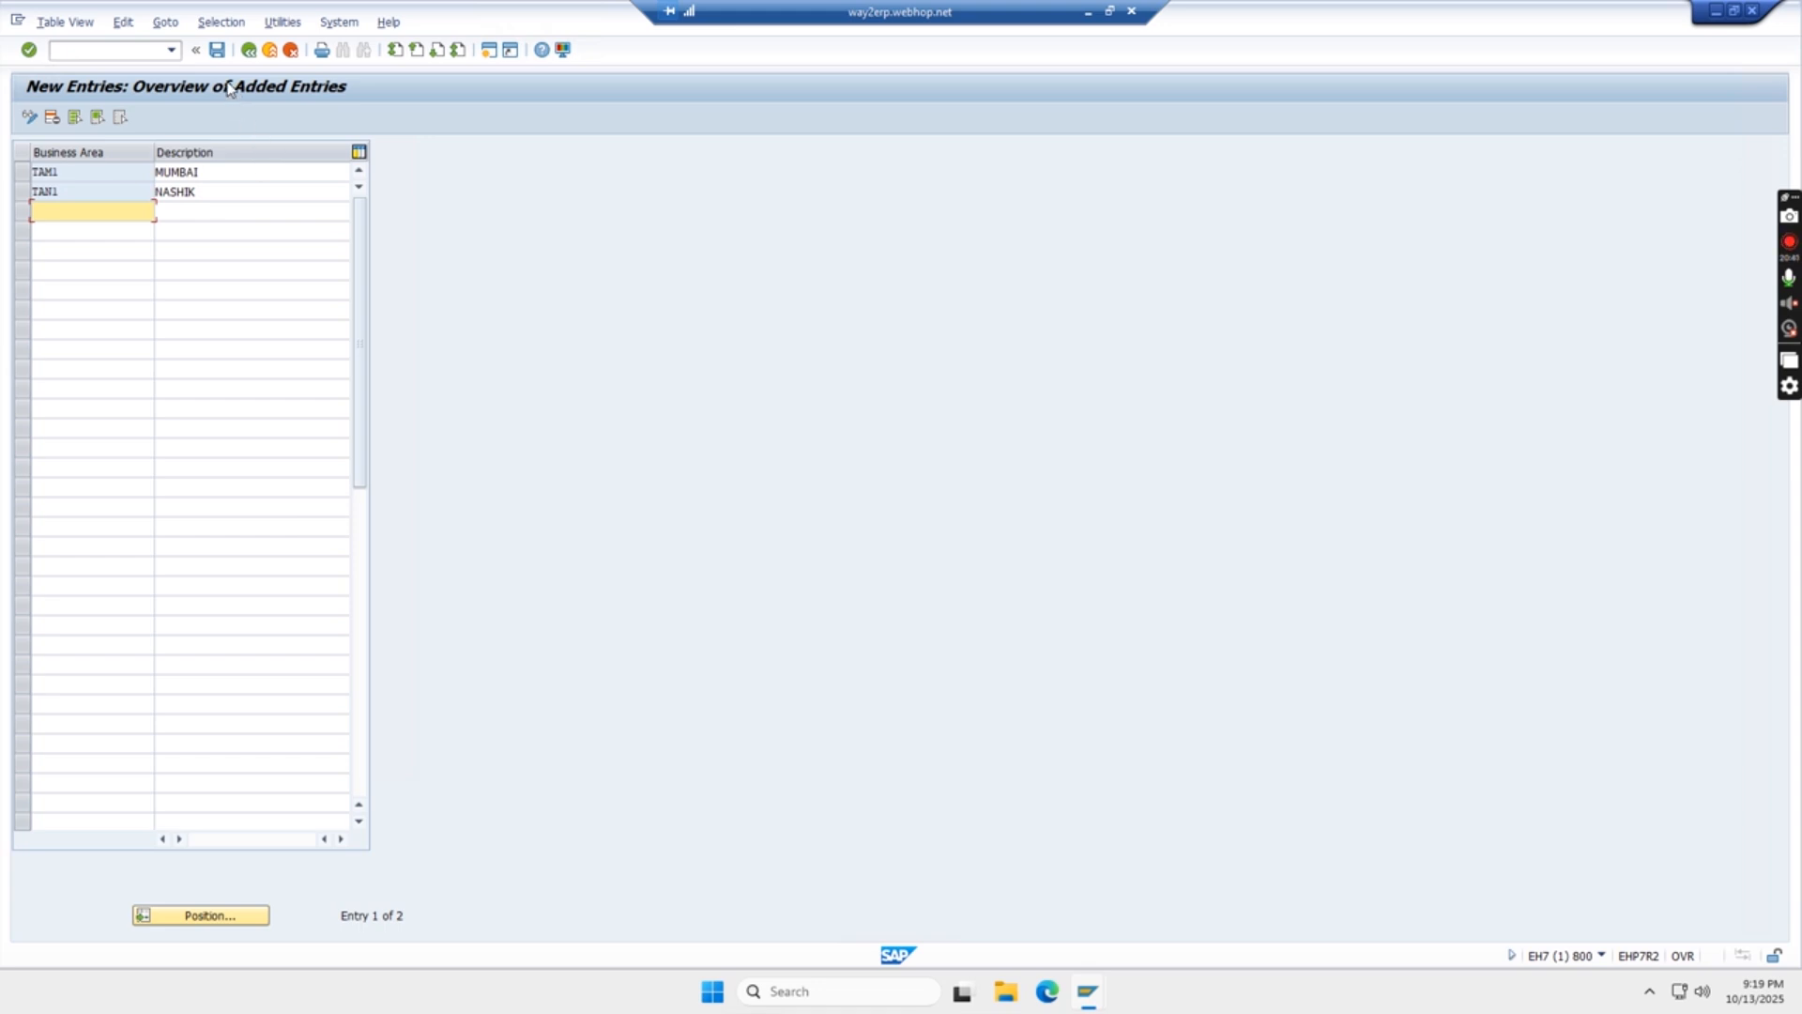
# - Save the new business areas under the proposed customizing request and return to the implementation guide
pyautogui.click(217, 52)
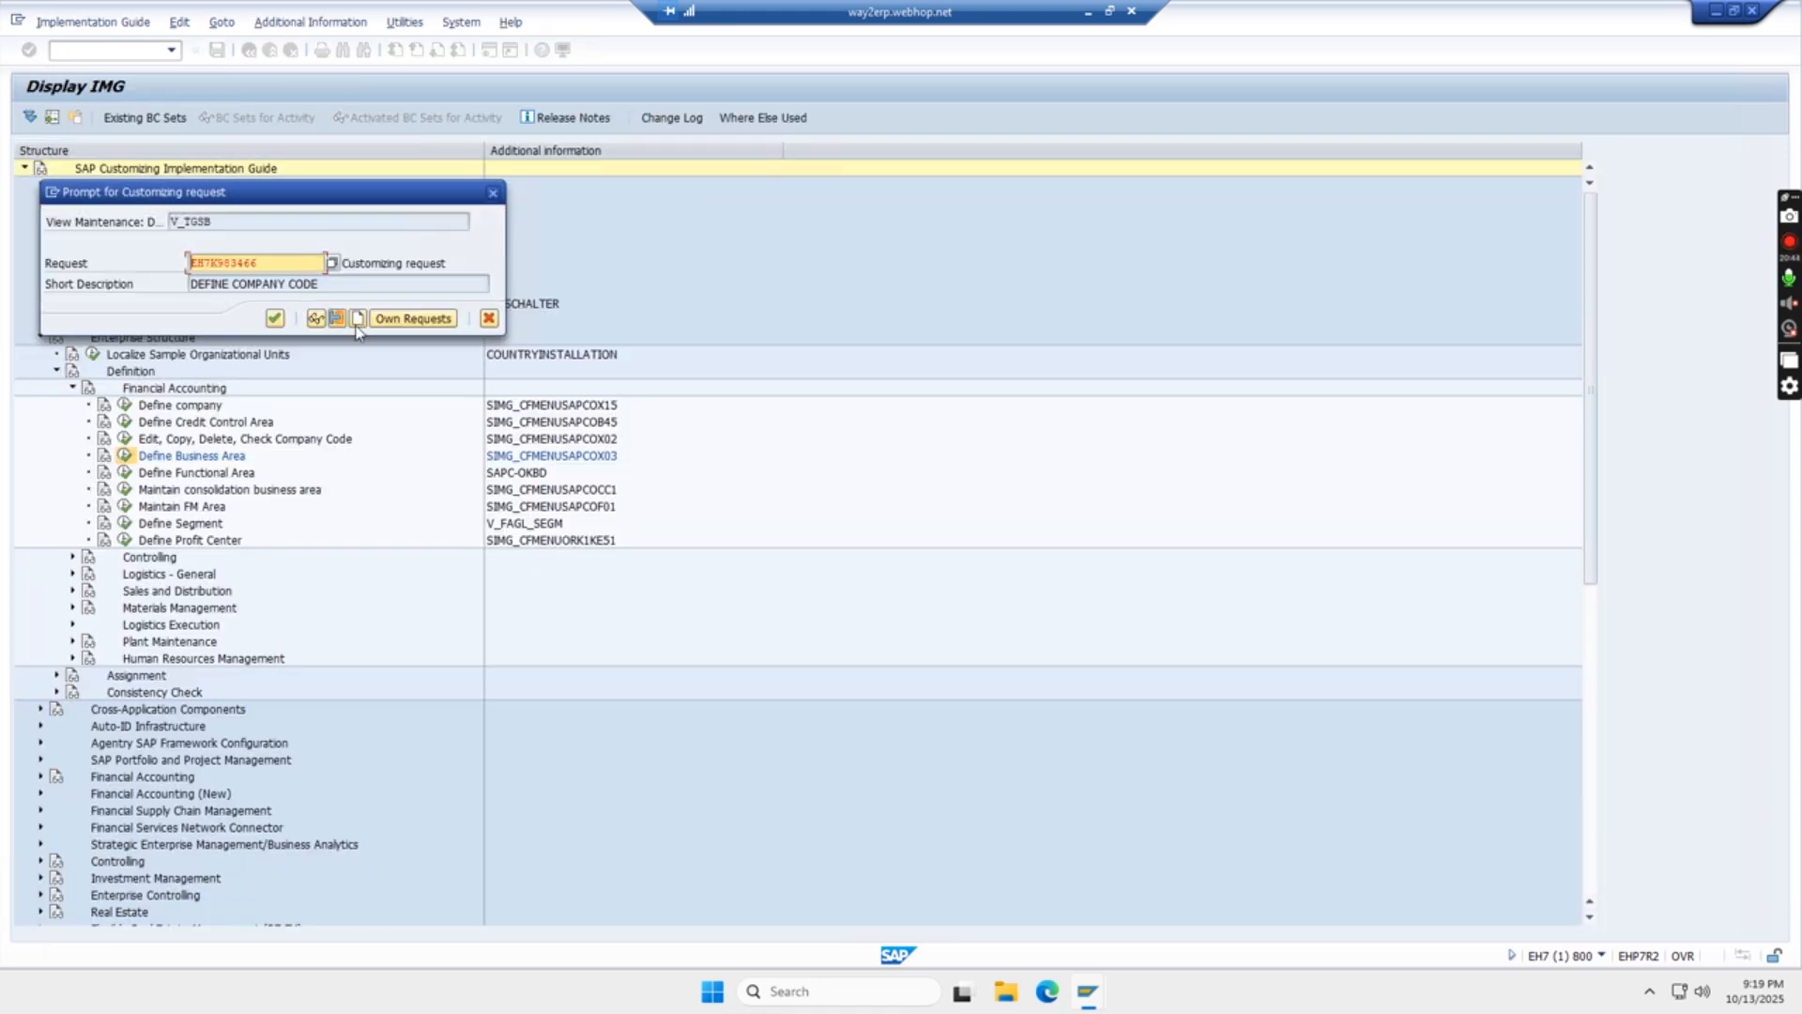
pyautogui.click(274, 319)
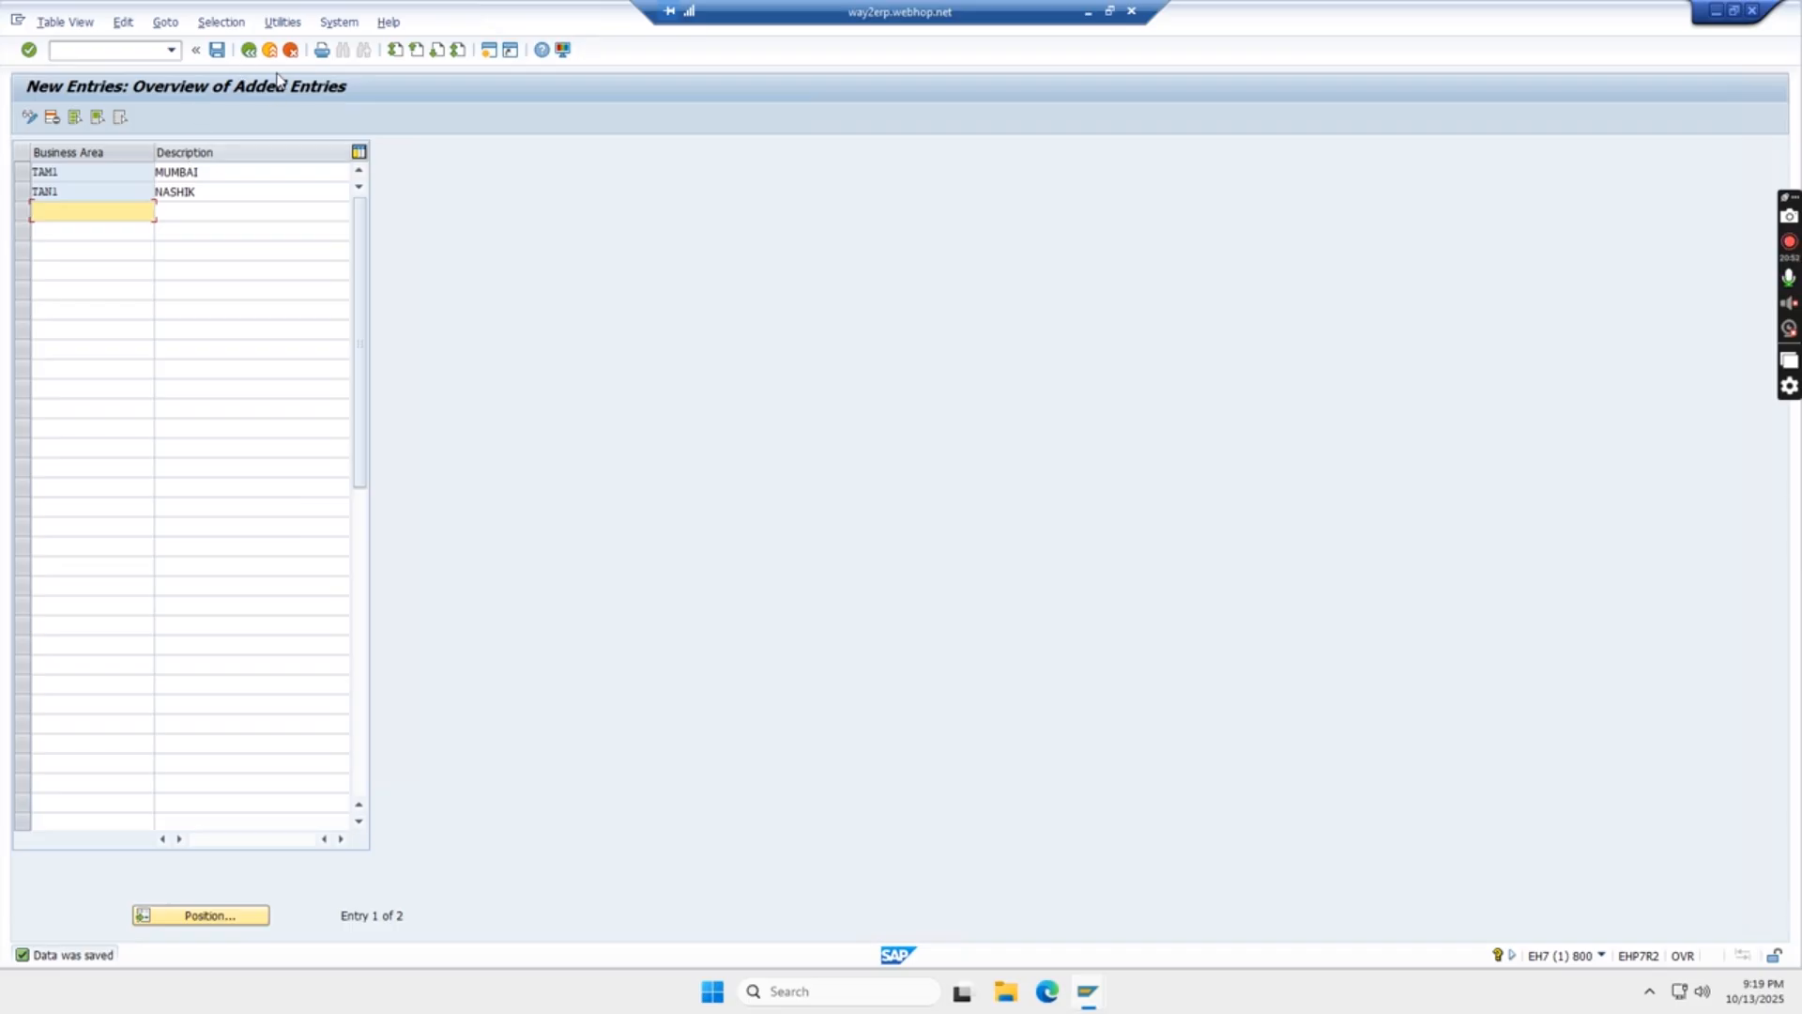
pyautogui.click(249, 51)
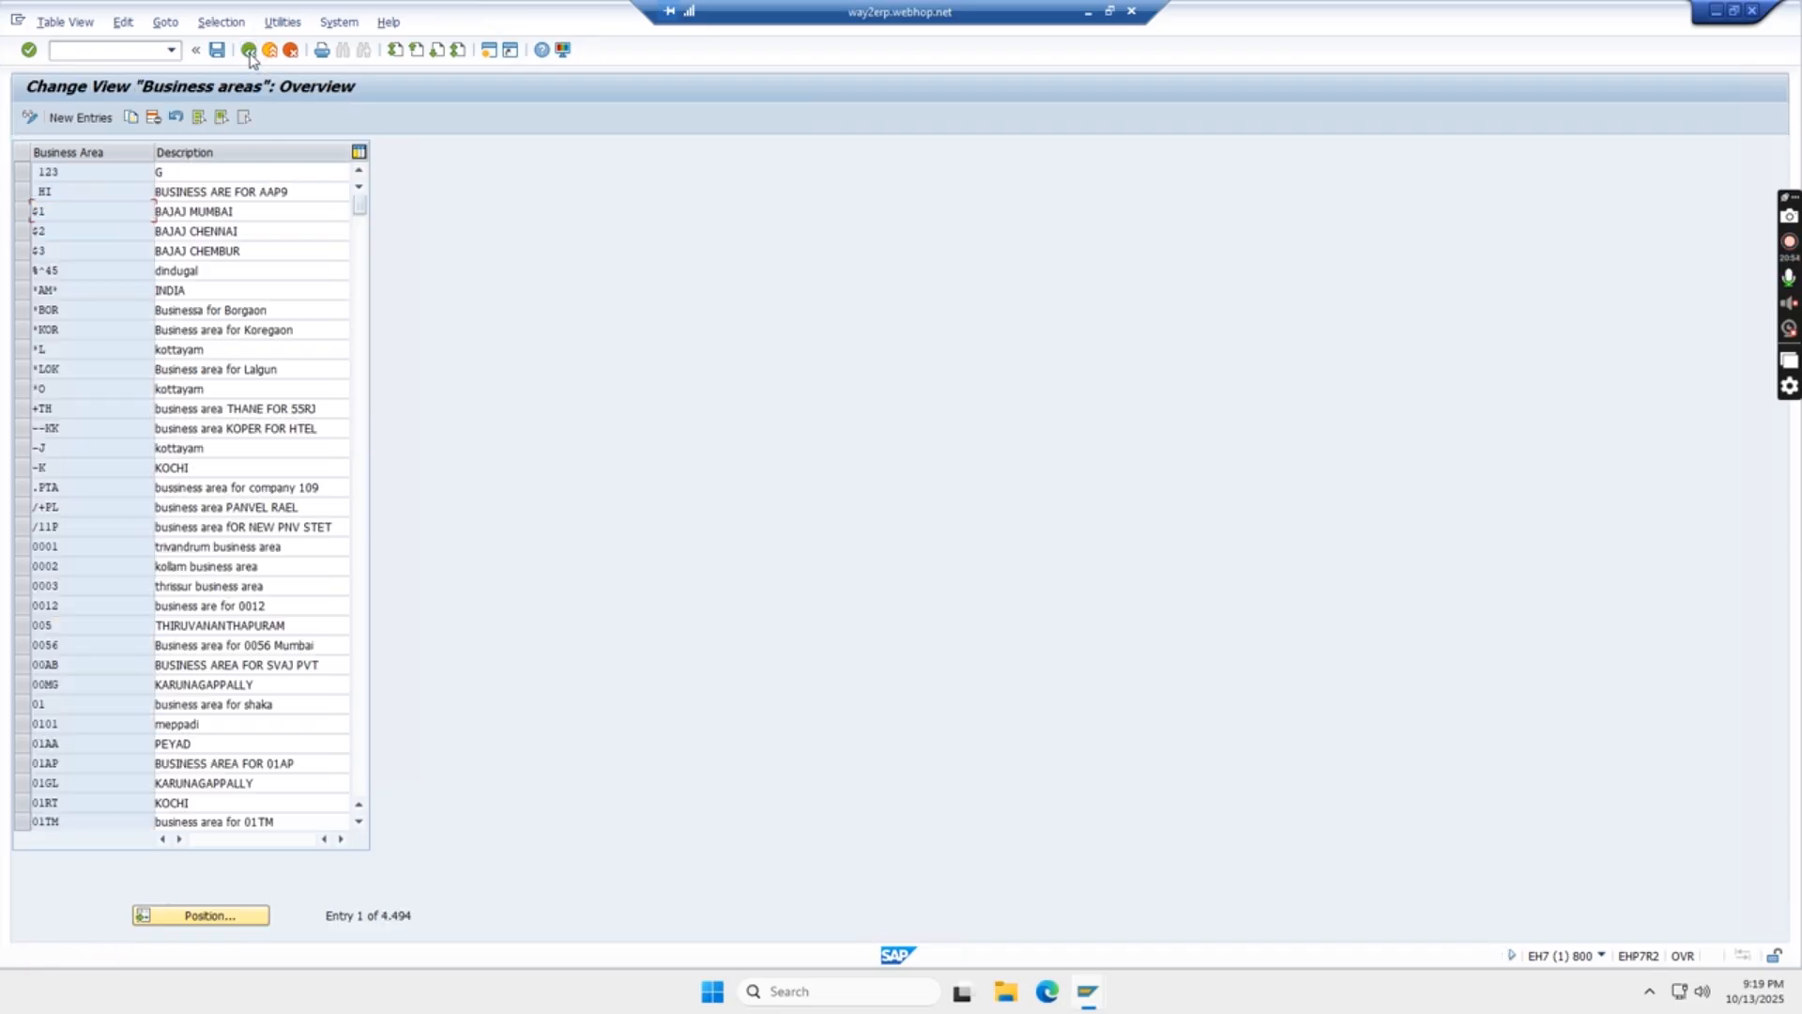
pyautogui.click(249, 51)
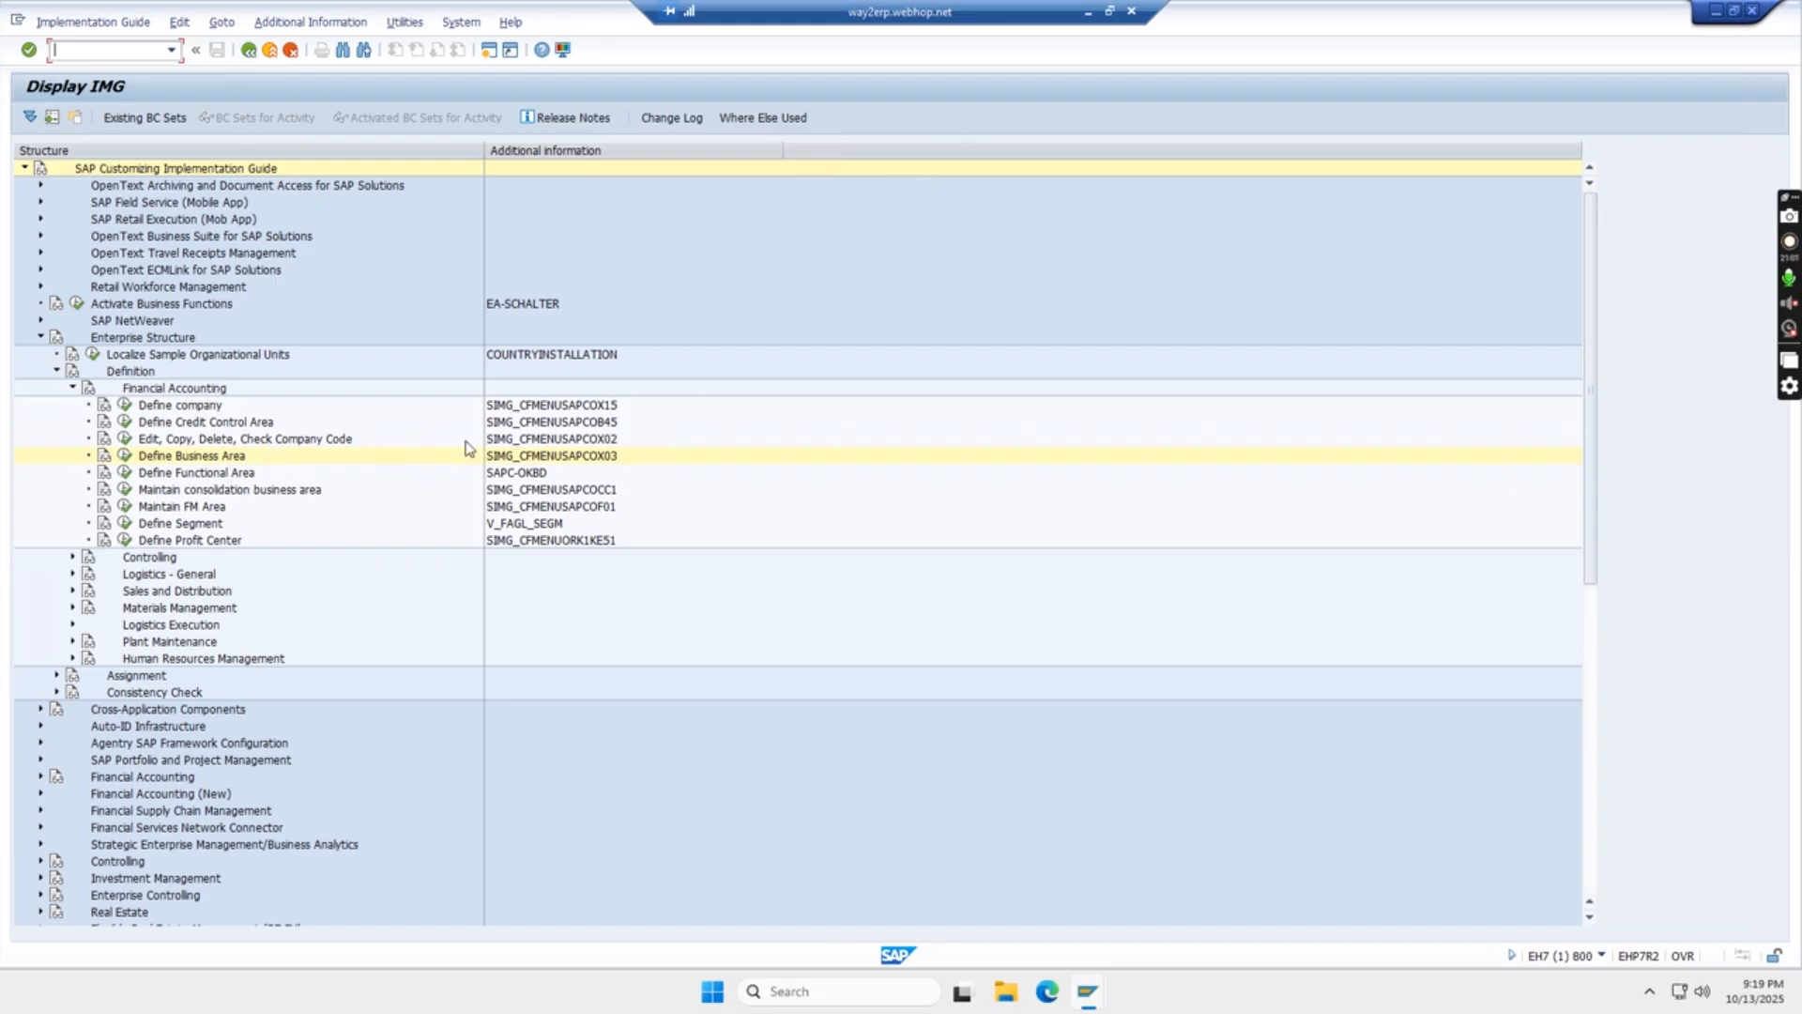
# - Switch to the Excel notes and record TAM1 in H54 and TAN1 in J54 beside Define Business Area
pyautogui.click(1088, 13)
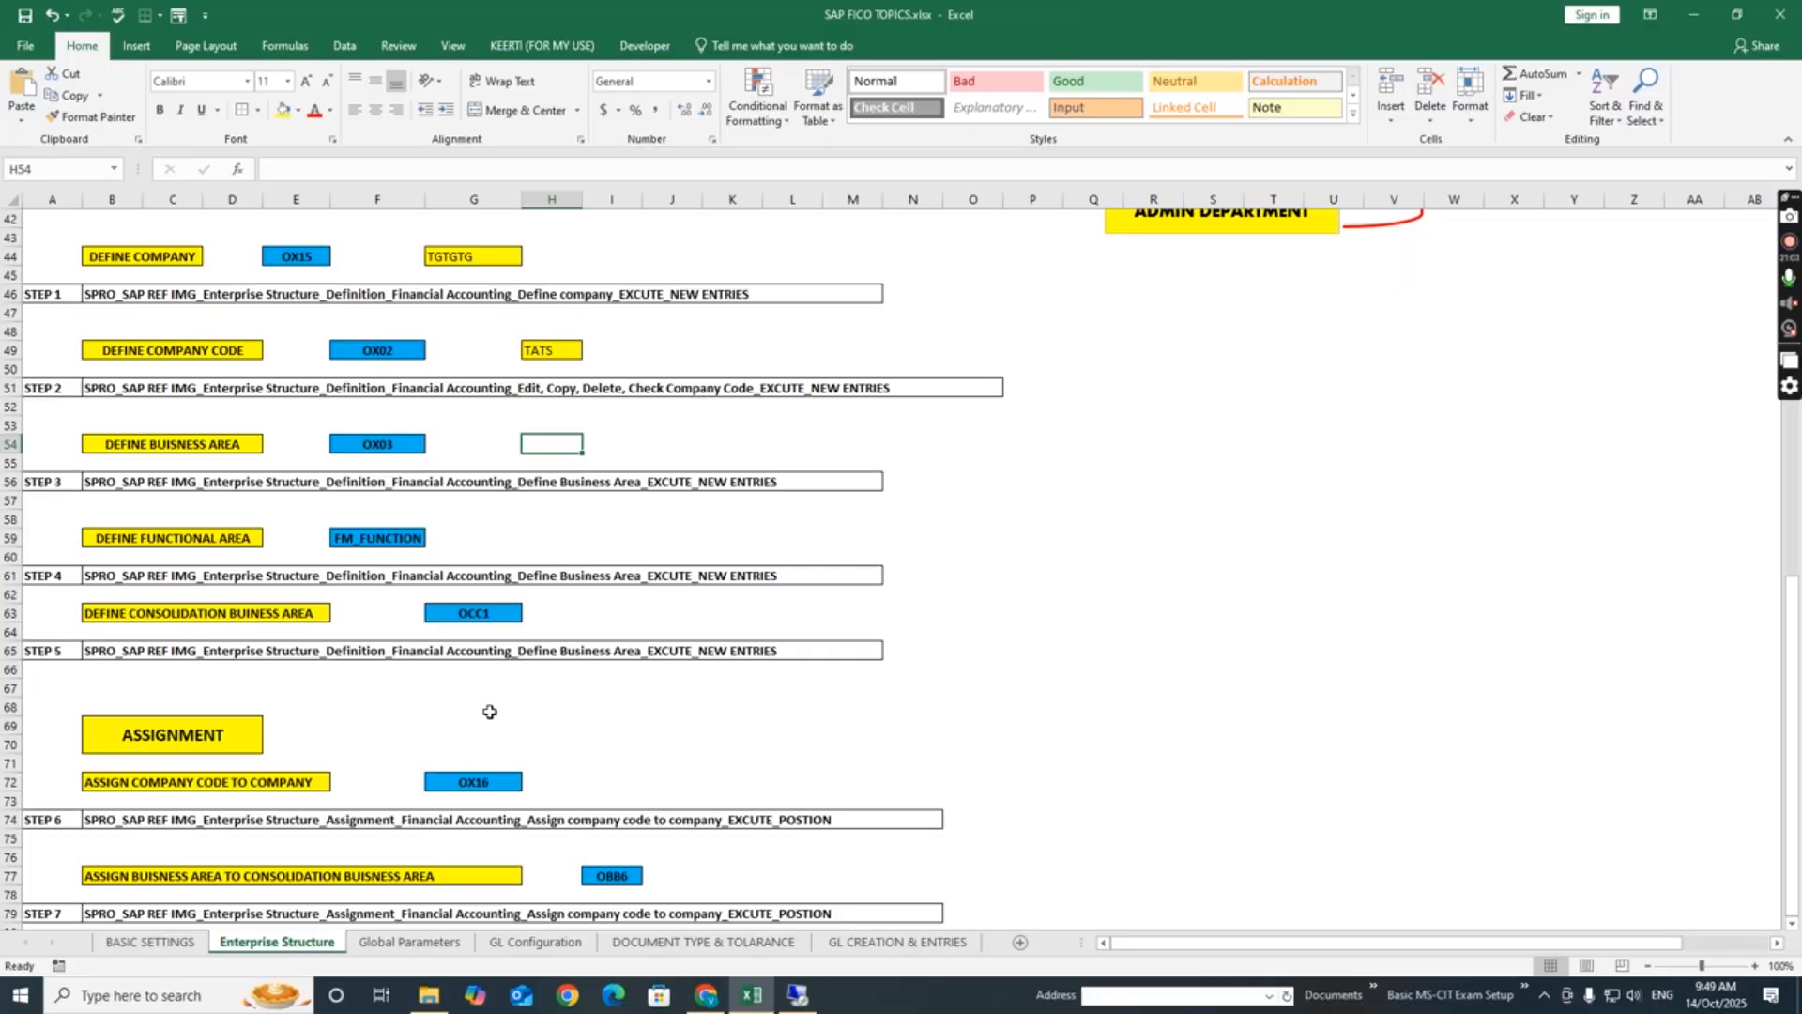
pyautogui.click(932, 557)
pyautogui.click(520, 443)
pyautogui.click(551, 446)
pyautogui.write('TAM1')
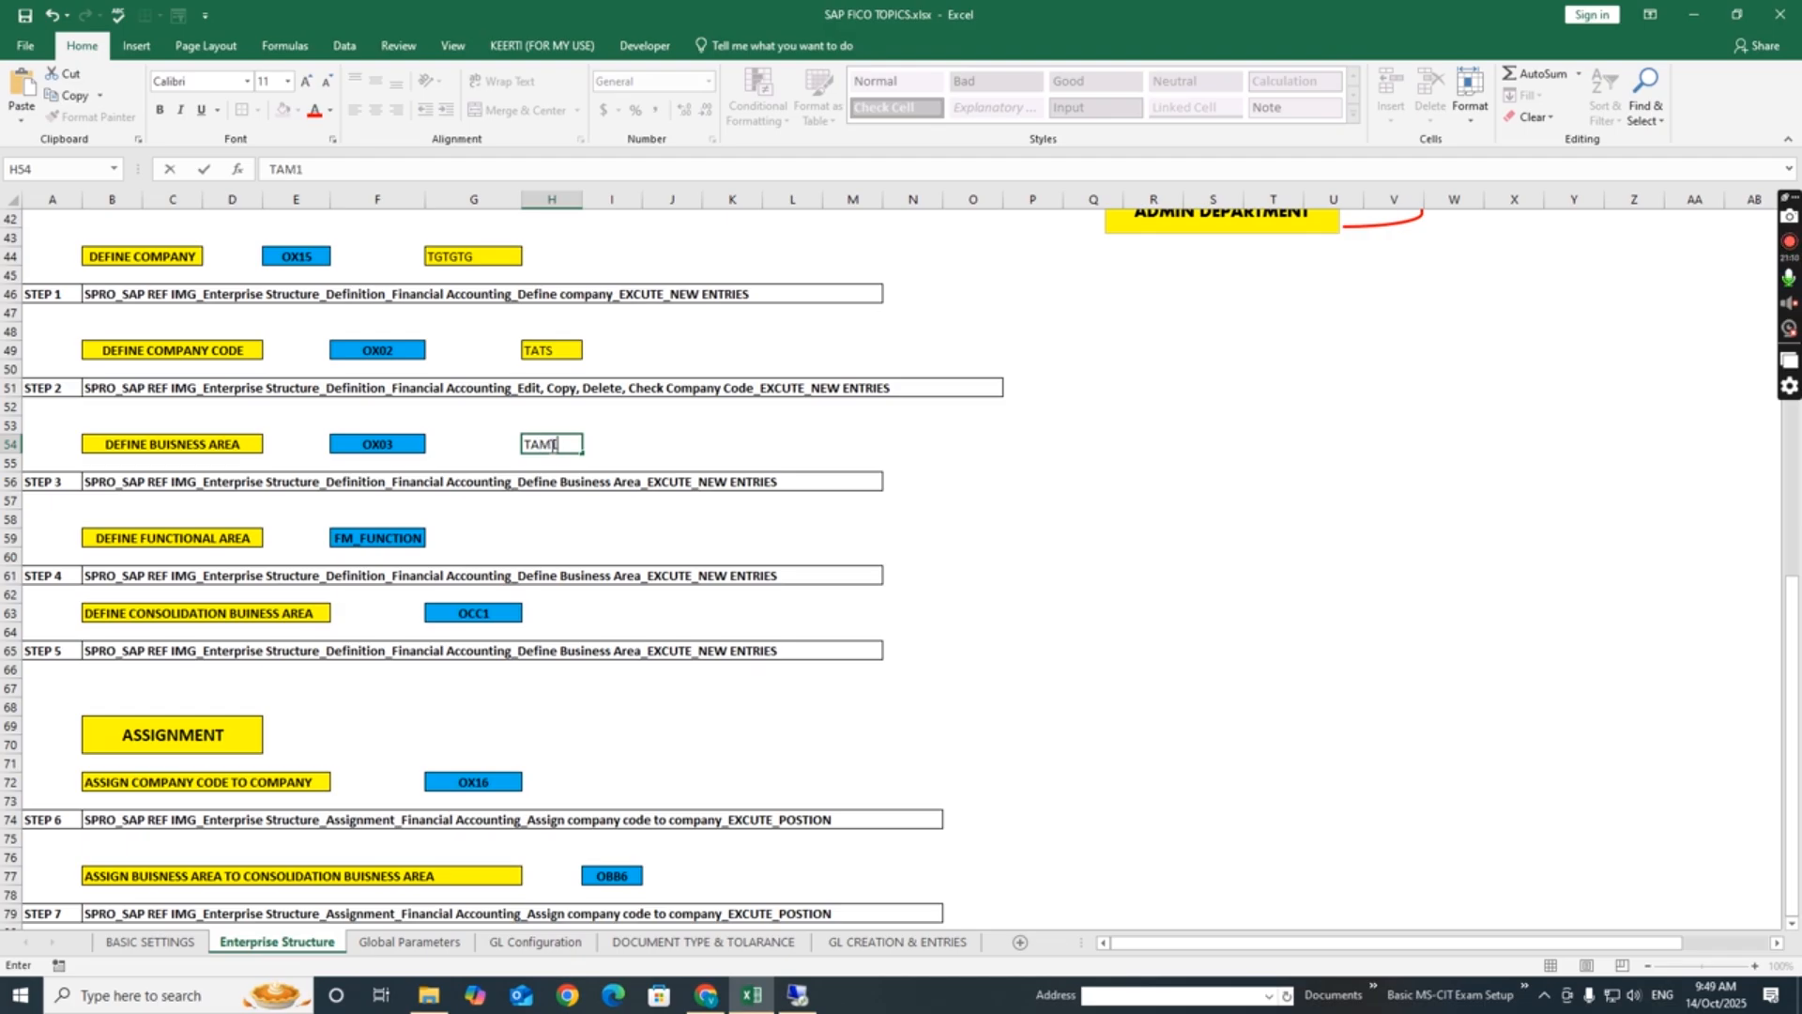
pyautogui.press('Tab')
pyautogui.press('Tab')
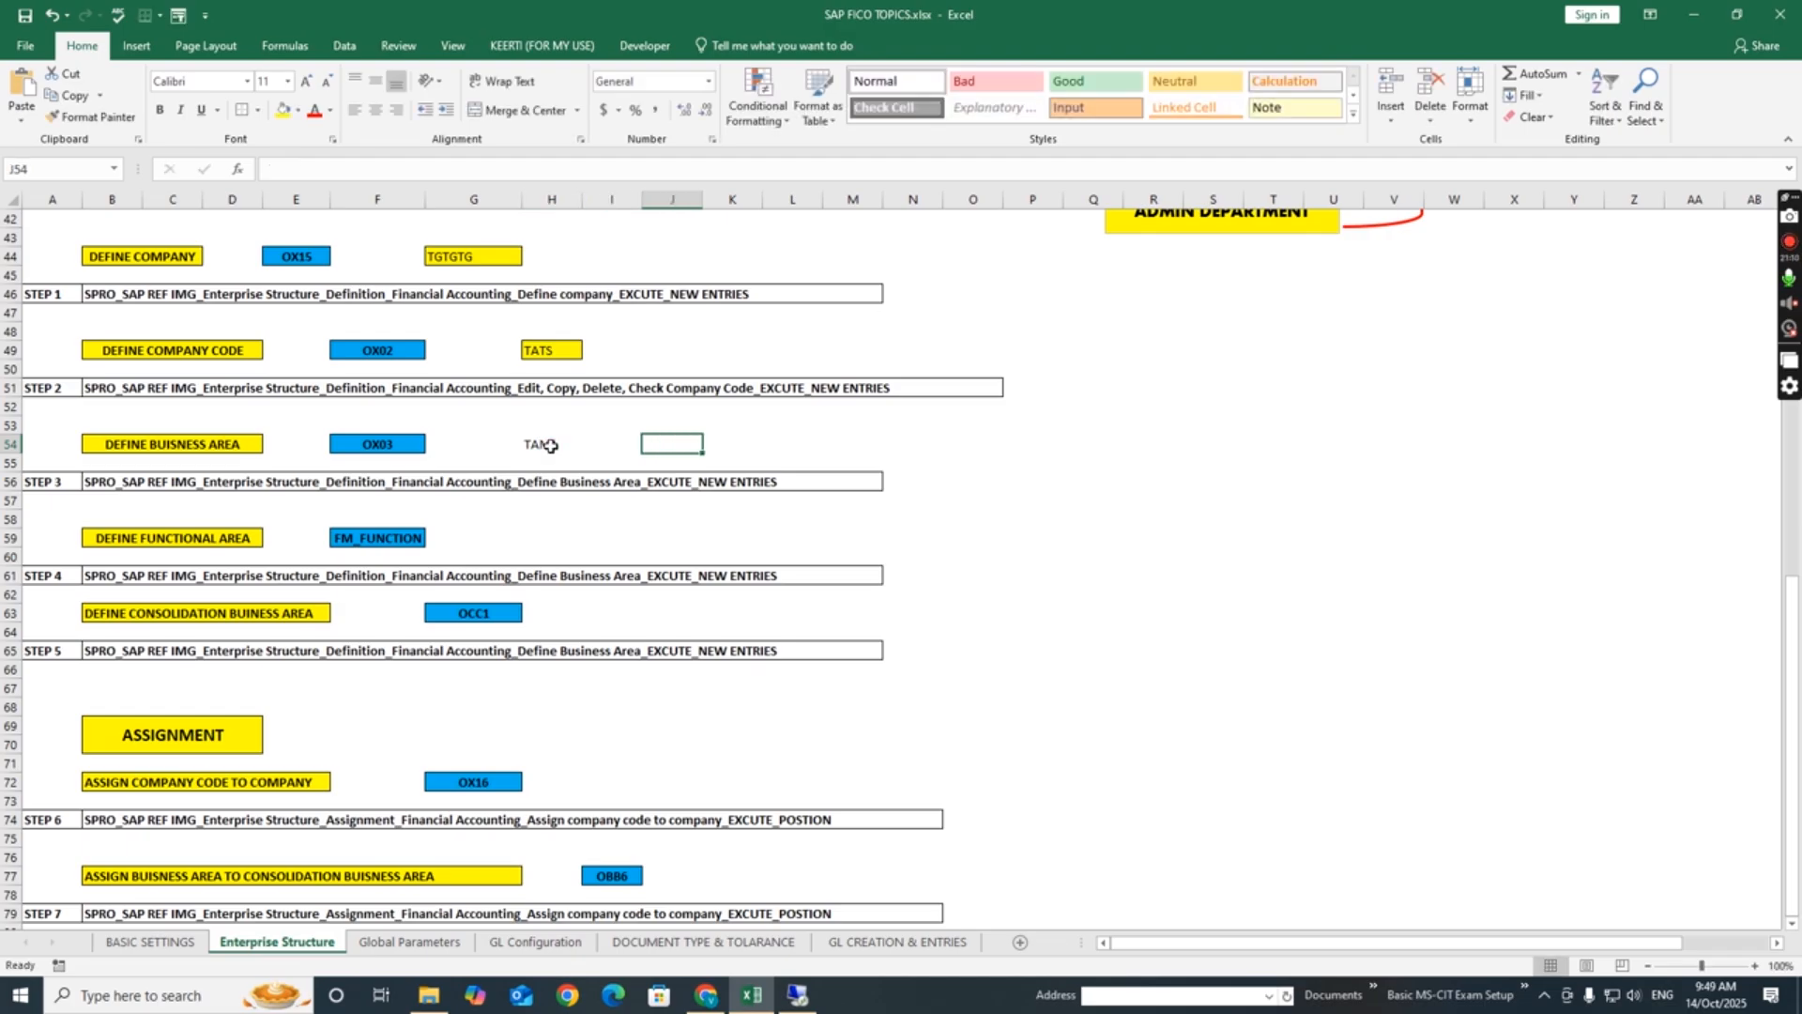
pyautogui.write('TAN')
pyautogui.press('Return')
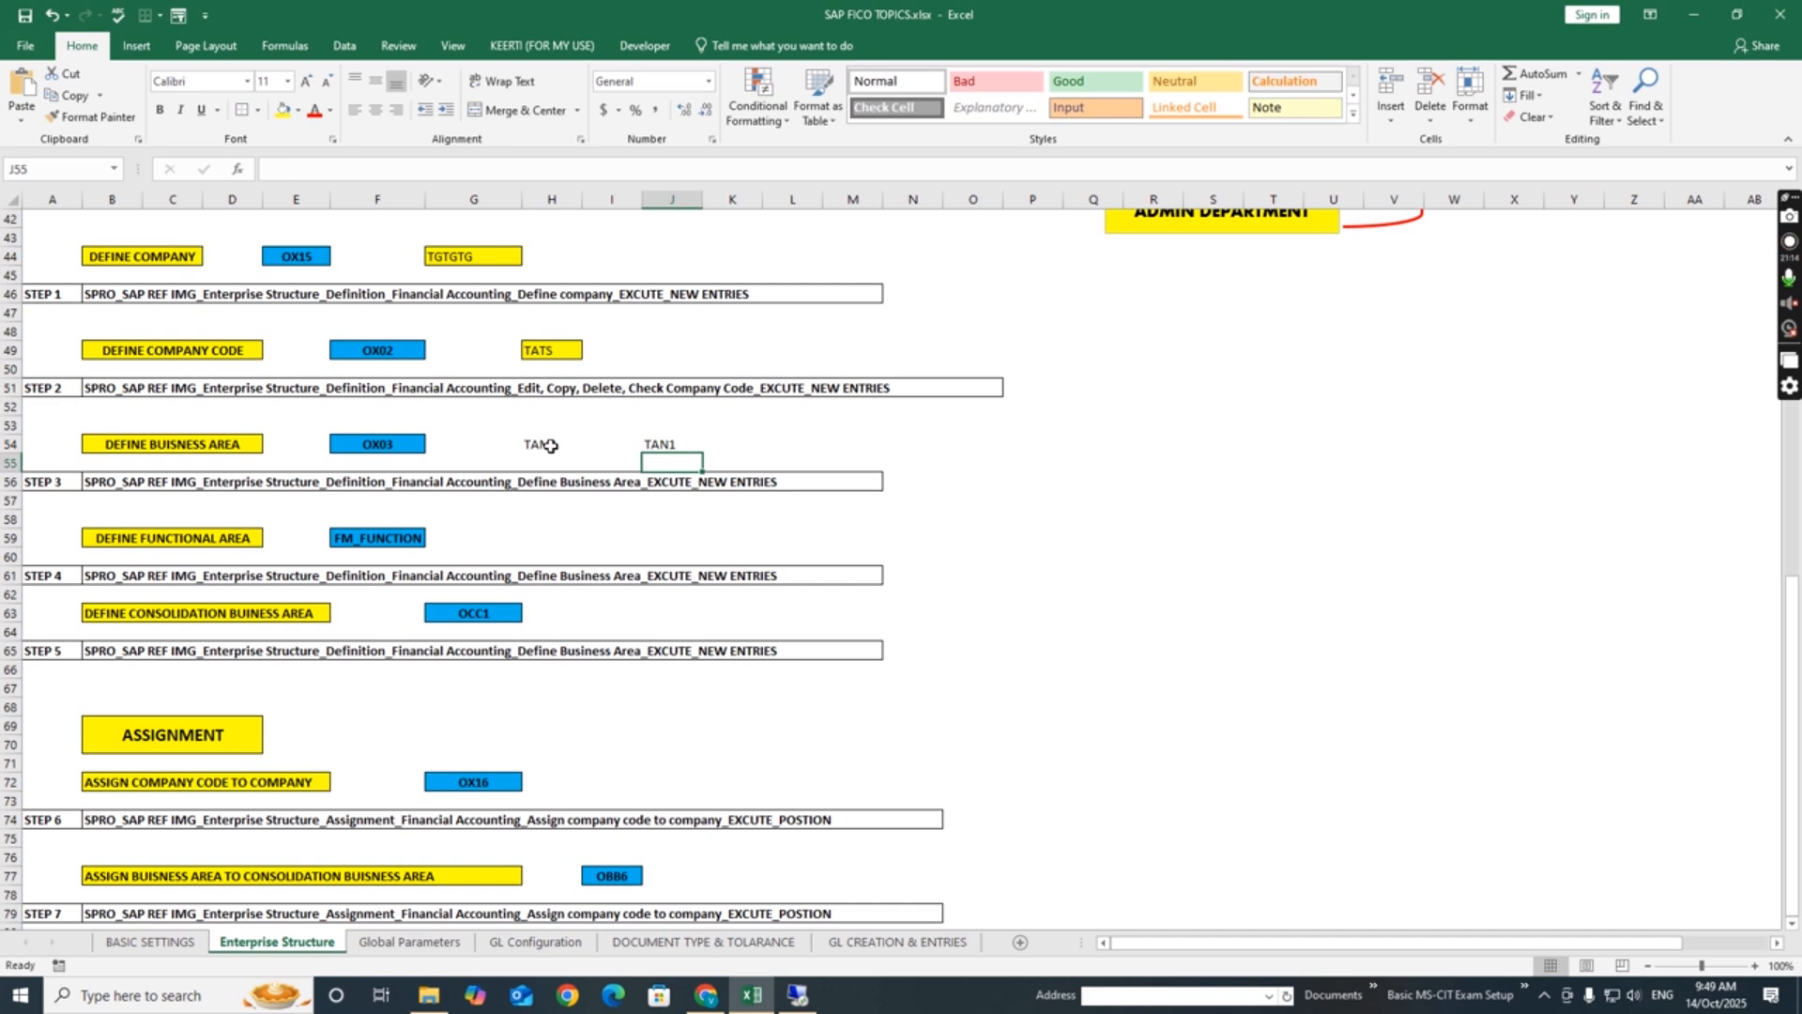
# - Enter the business area descriptions MUMBAI in I54 and NASHIK in K54
pyautogui.press('Left')
pyautogui.press('Up')
pyautogui.press('Left')
pyautogui.press('Right')
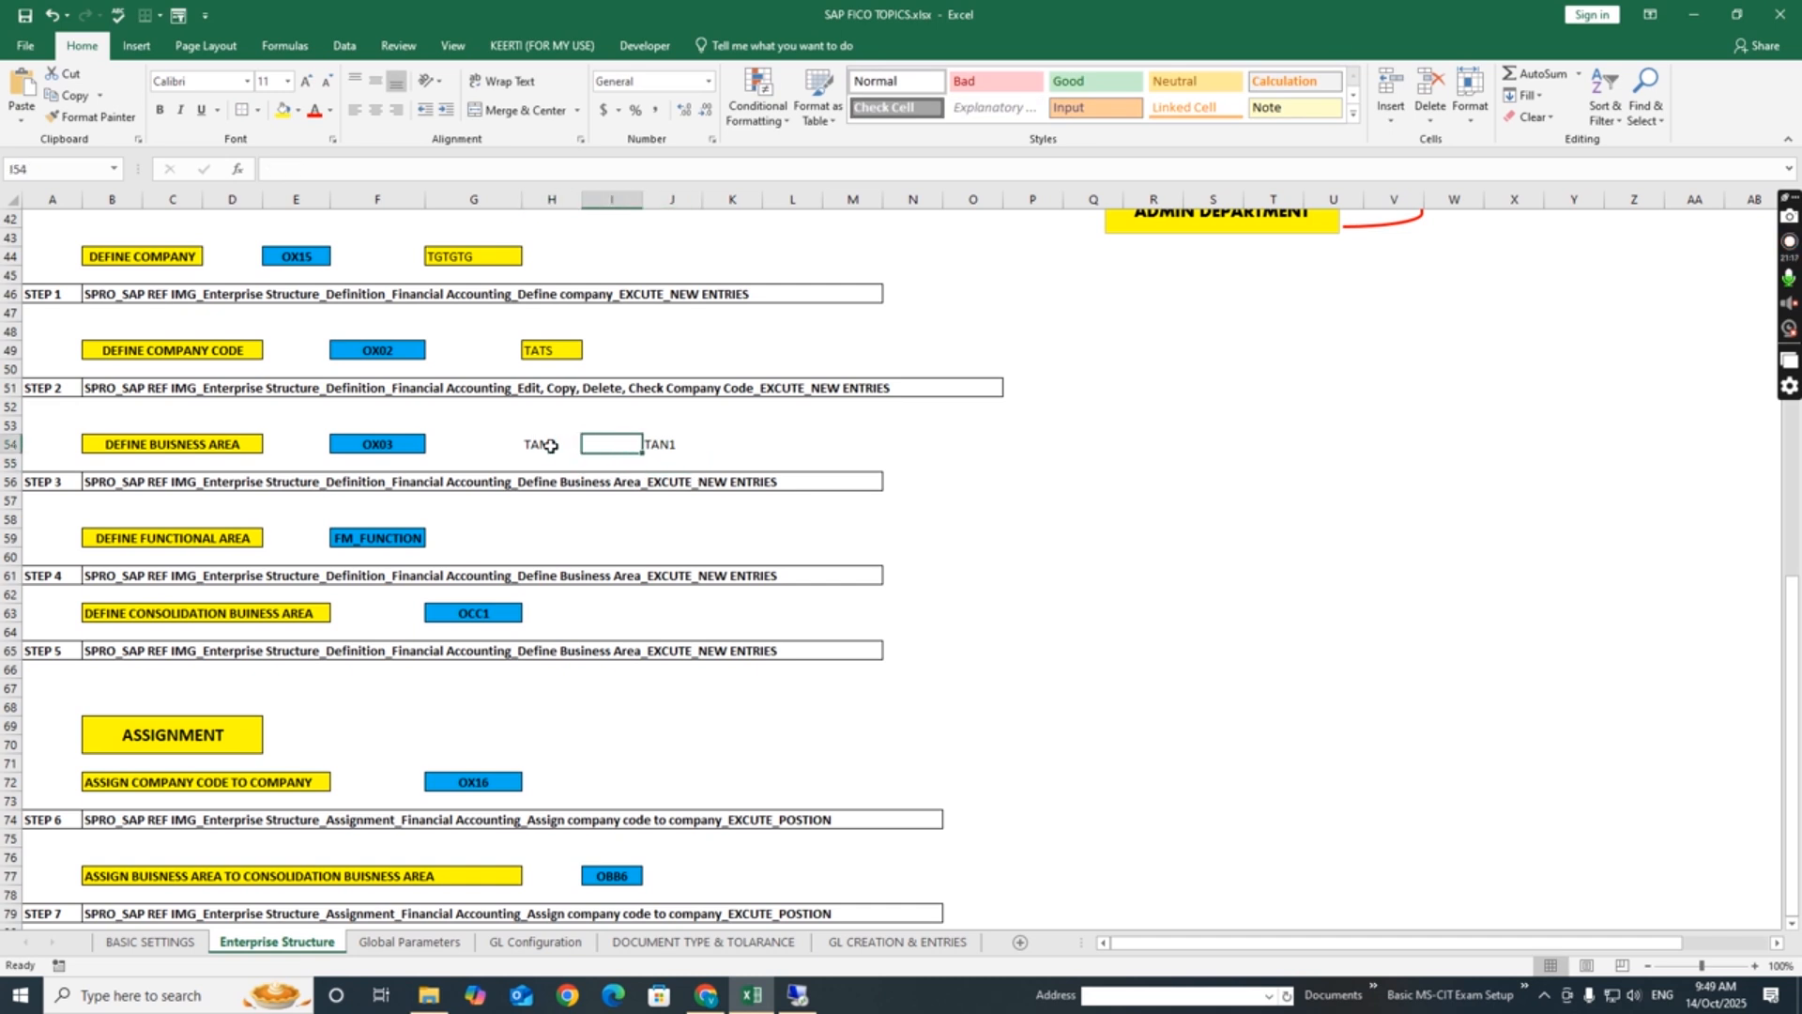
pyautogui.write('MUMBA')
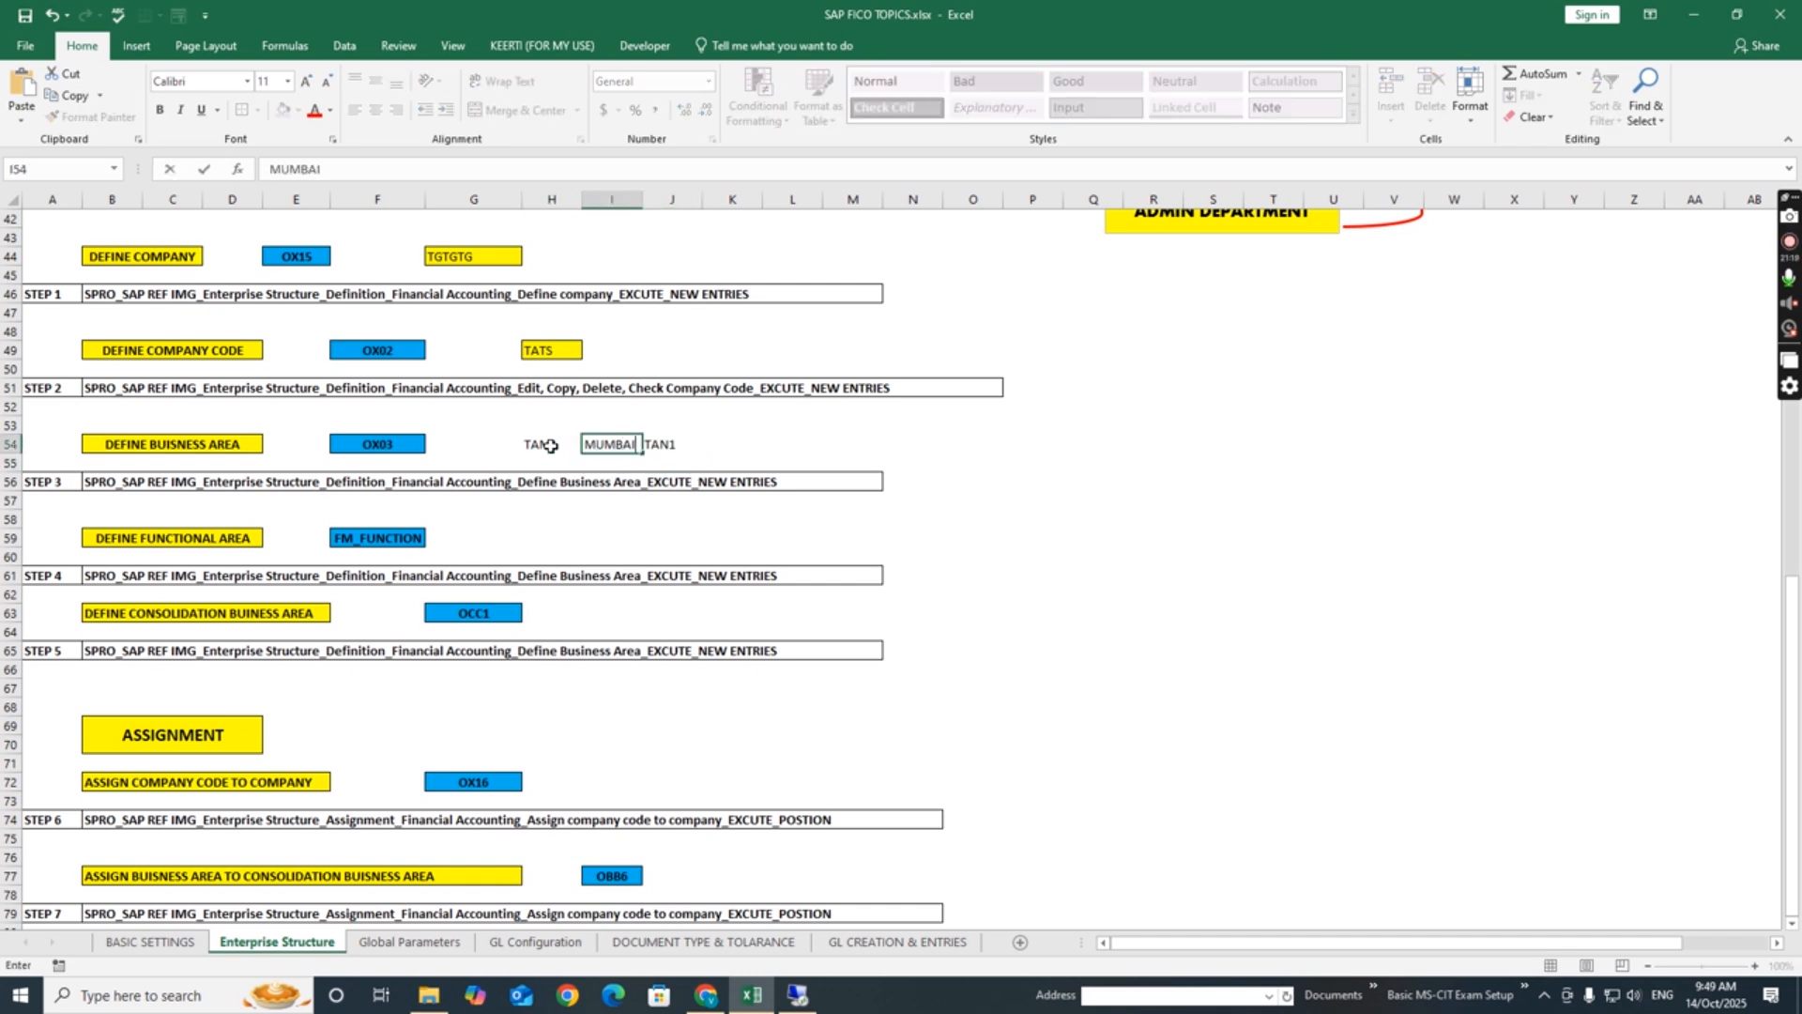
pyautogui.write('I')
pyautogui.press('Right')
pyautogui.press('Right')
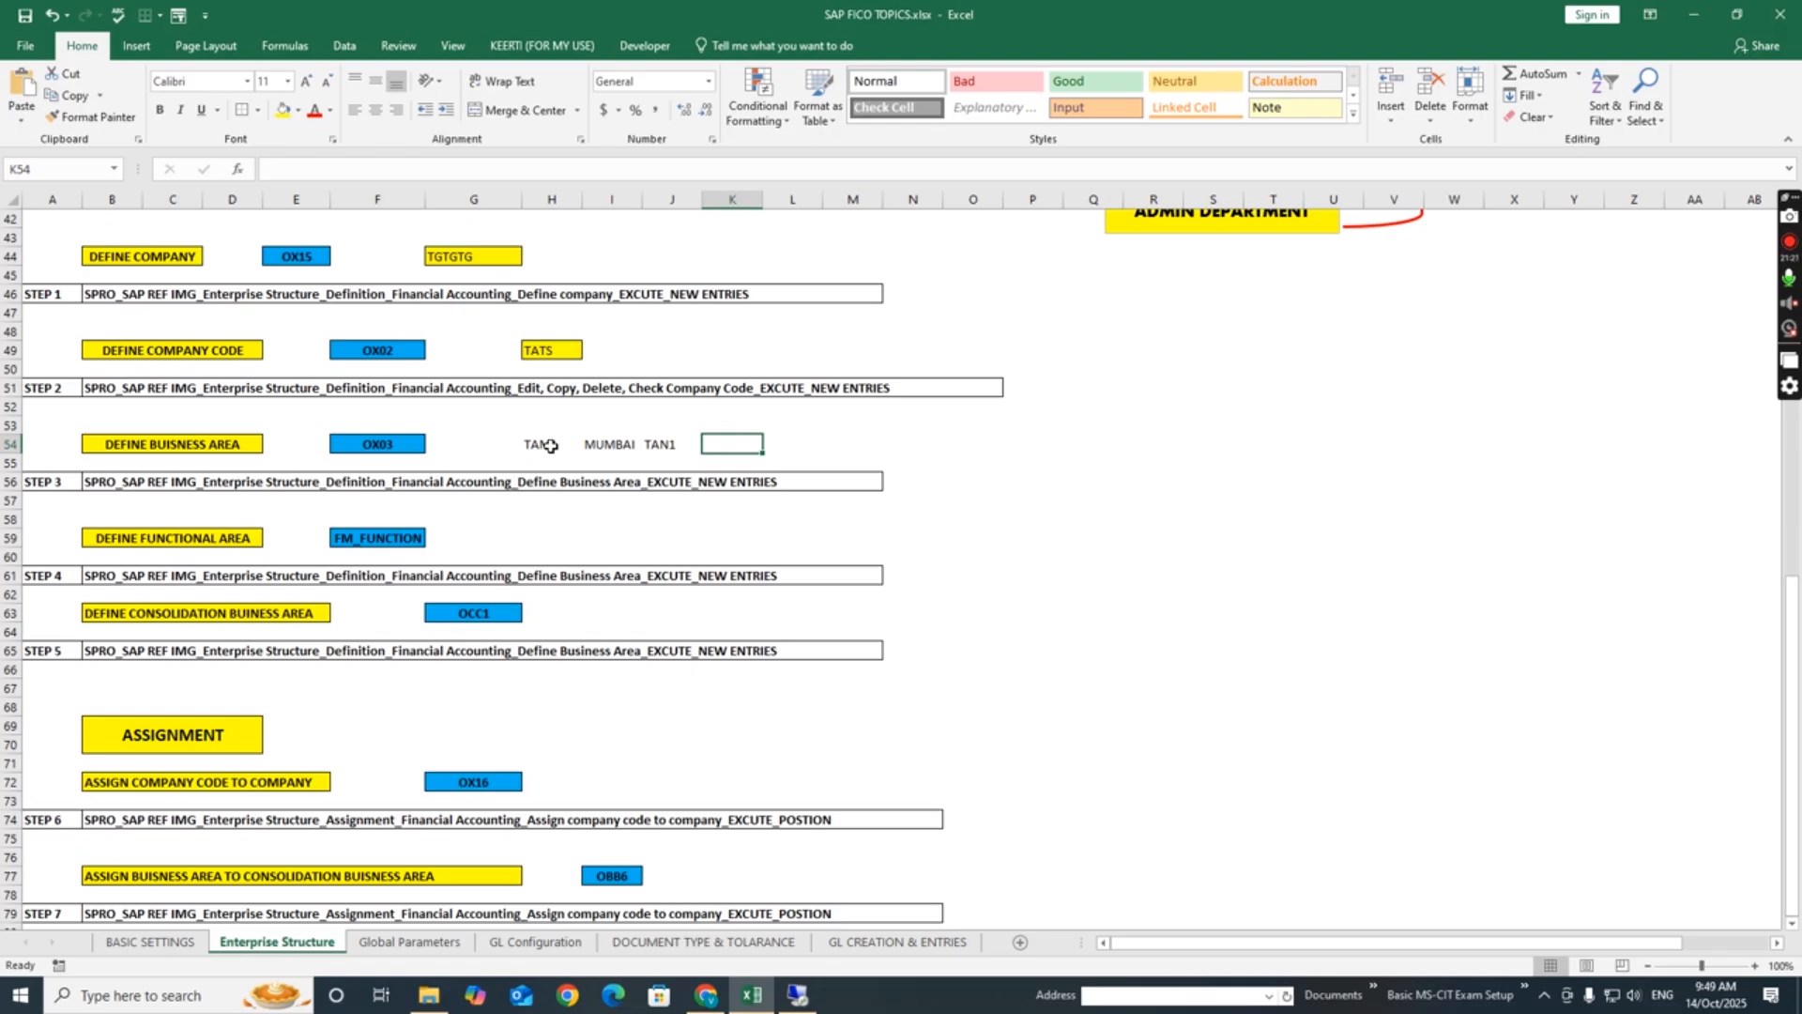
pyautogui.write('NASHI')
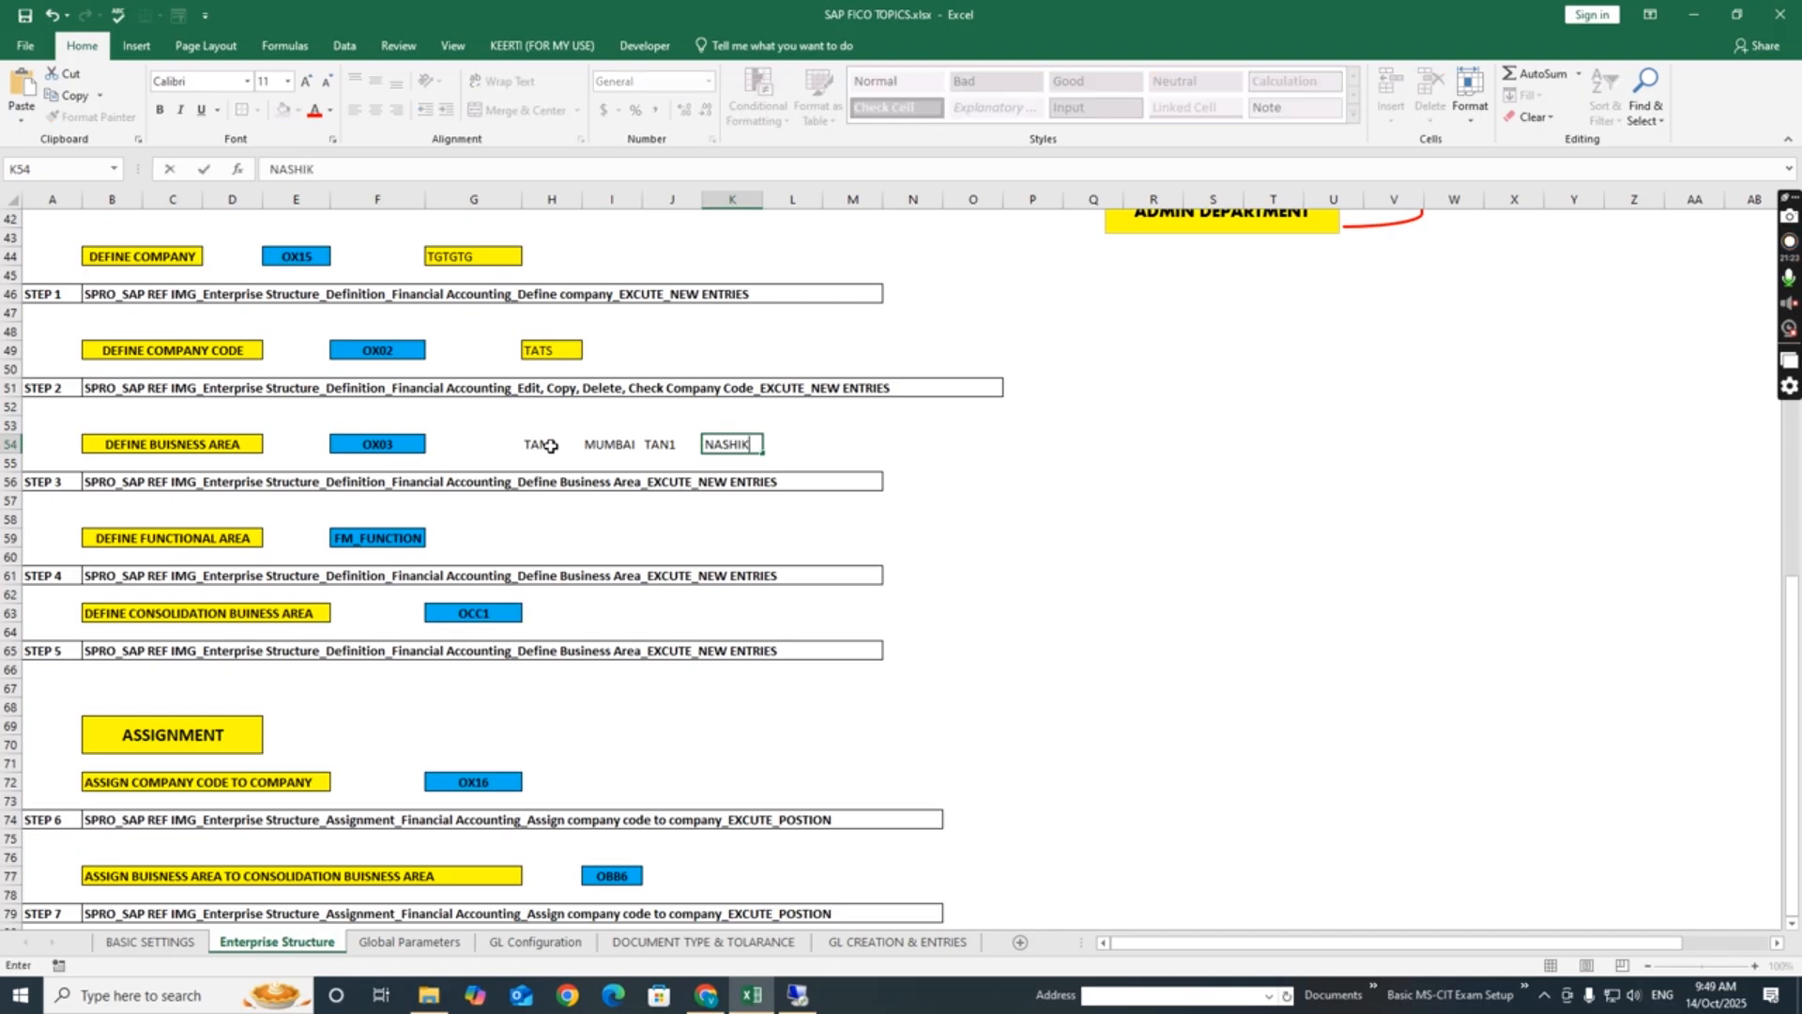
pyautogui.write('K')
pyautogui.press('Return')
# - Fill cells H54:I54 (TAM1, MUMBAI) with yellow and give them an outside border
pyautogui.moveTo(551, 446); pyautogui.dragTo(599, 441)
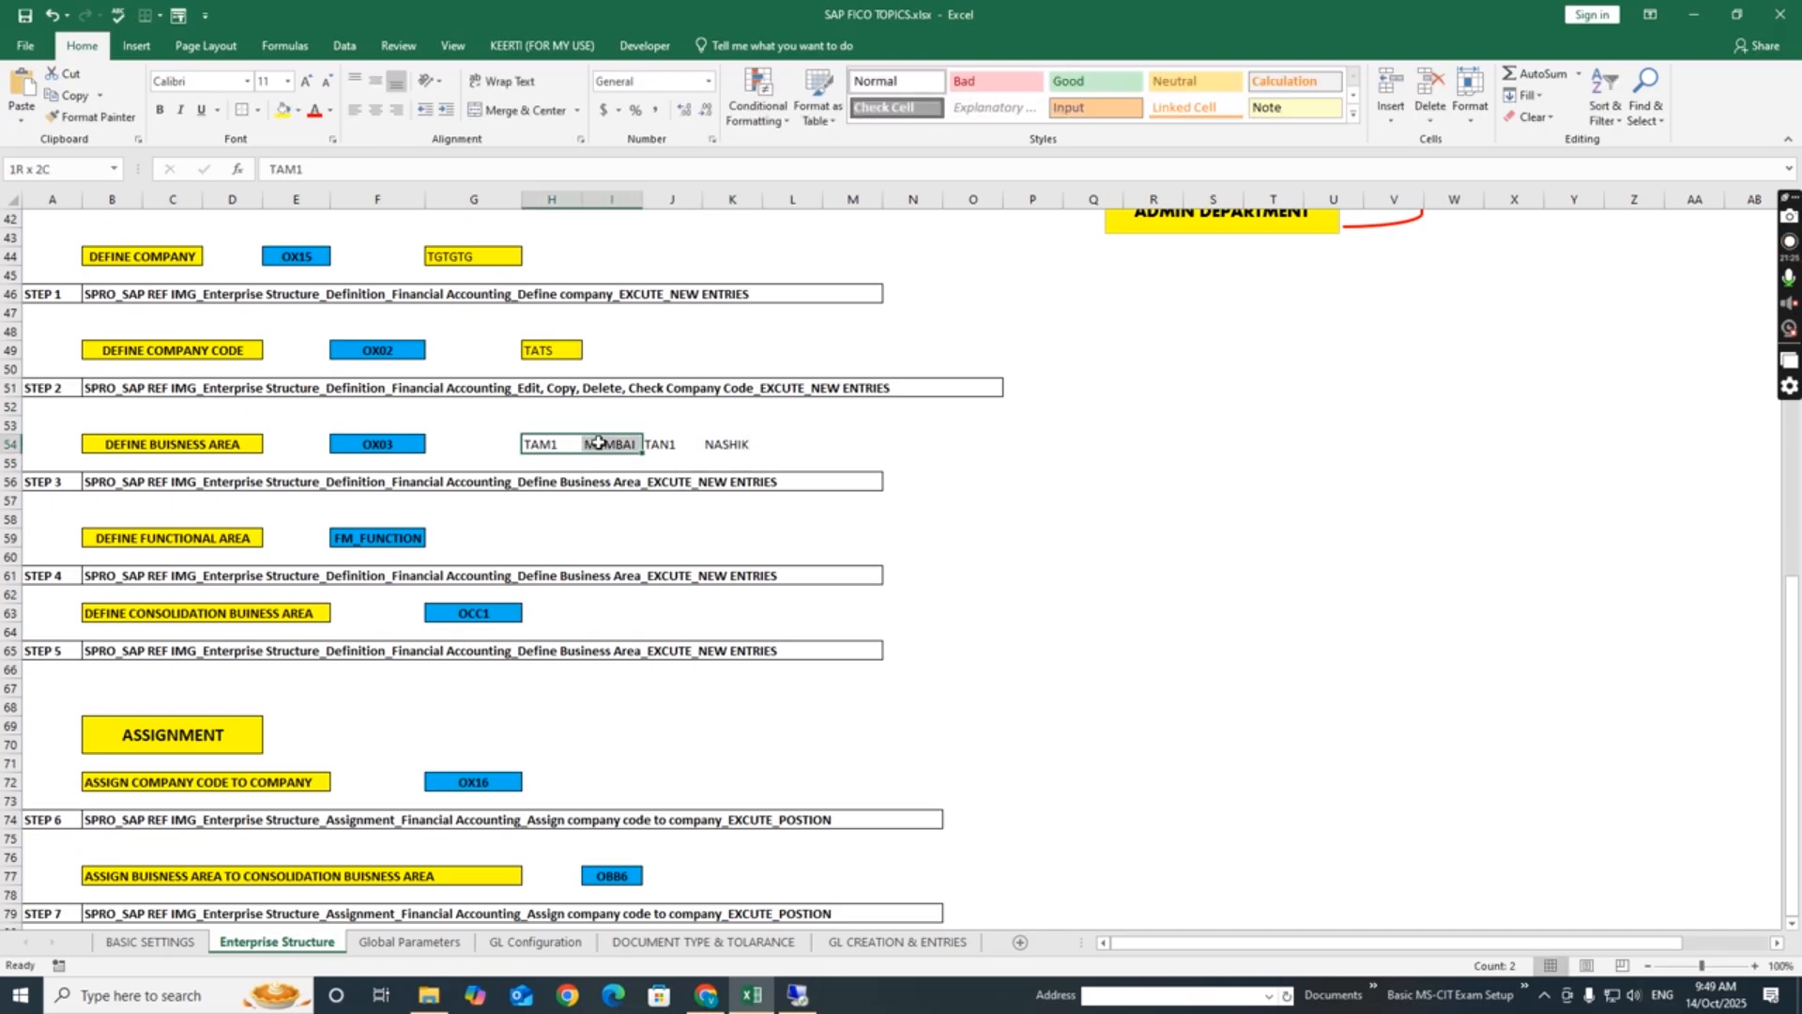
pyautogui.click(283, 109)
pyautogui.click(240, 114)
pyautogui.click(813, 448)
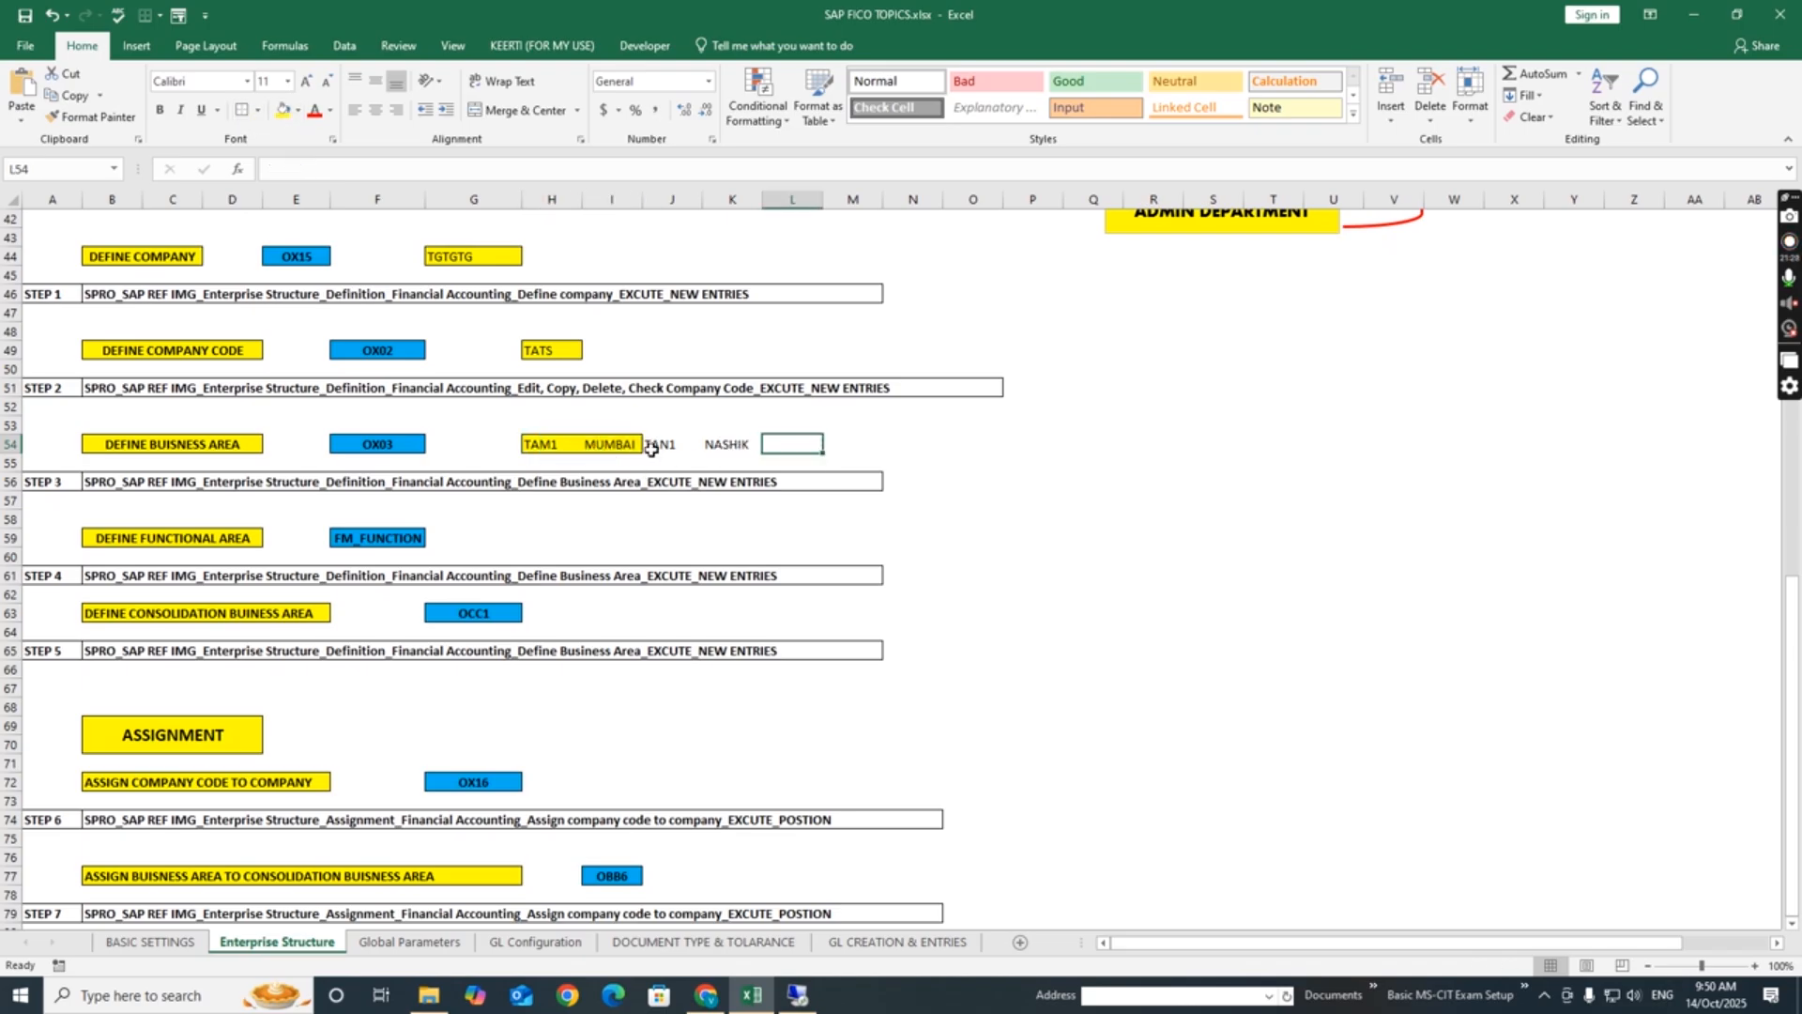
# - Fill cells J54:K54 (TAN1, NASHIK) with a light gold theme color
pyautogui.moveTo(661, 446); pyautogui.dragTo(729, 444)
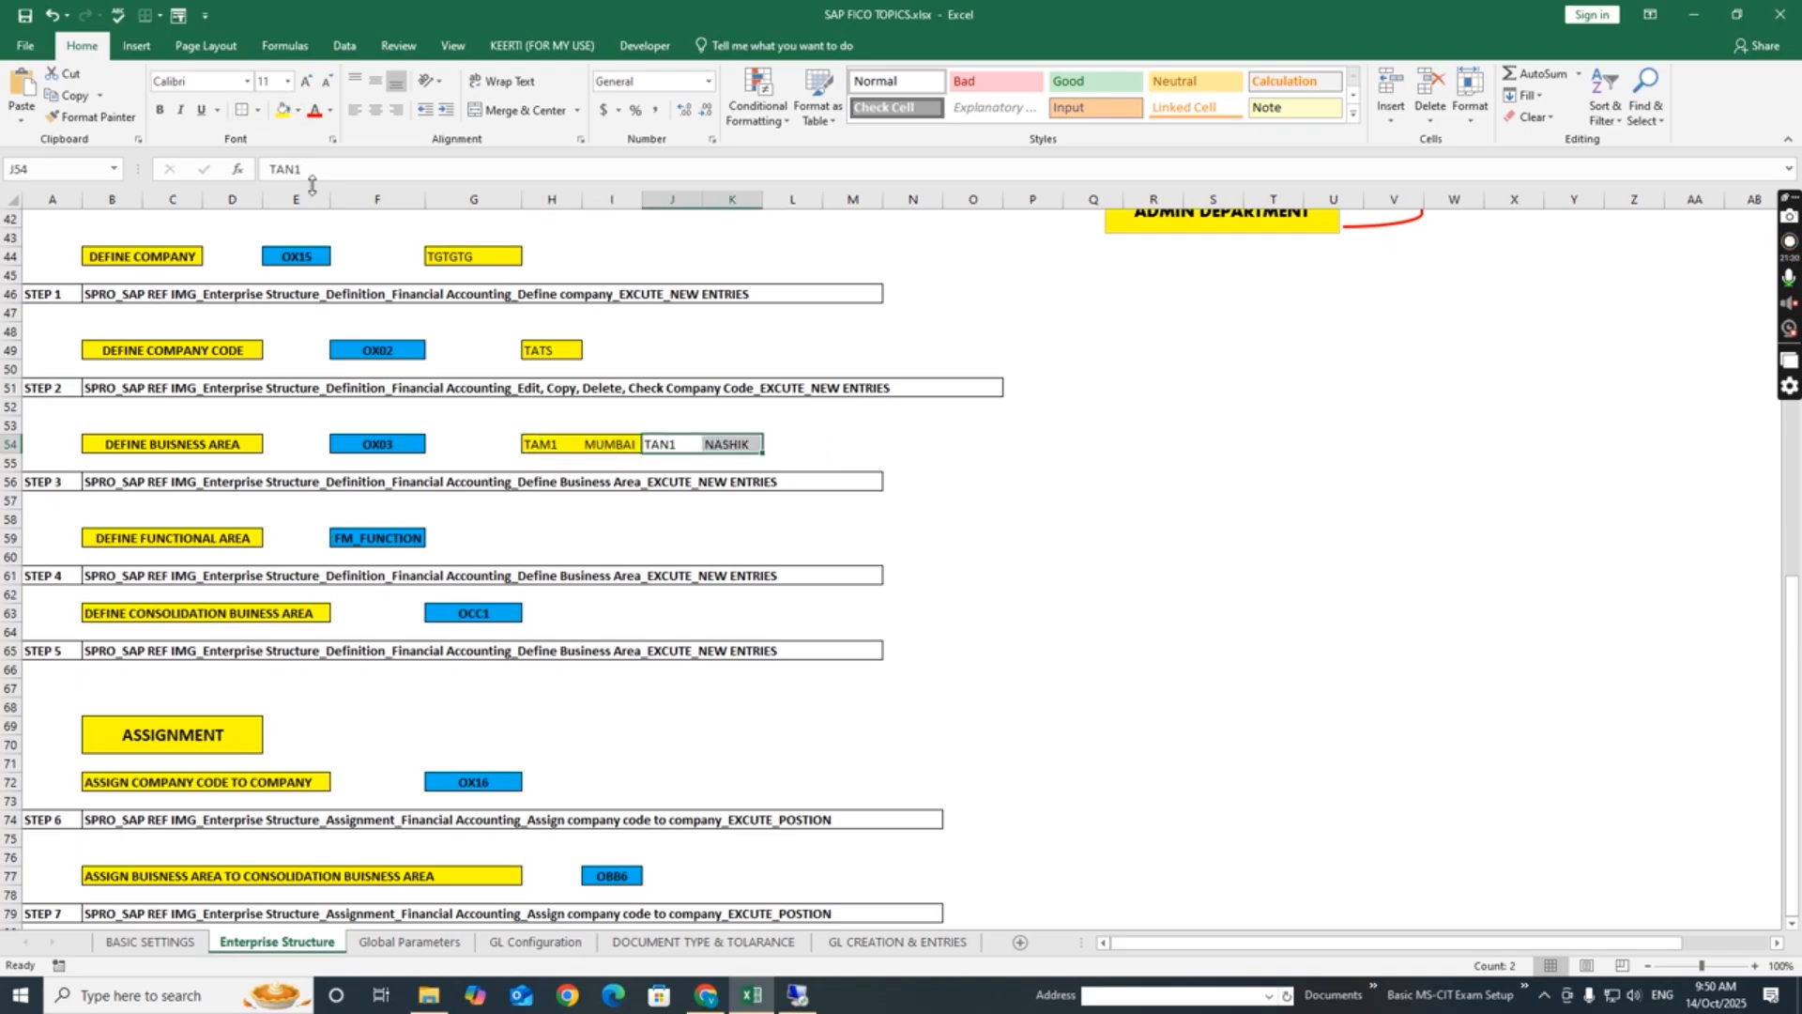
pyautogui.click(299, 111)
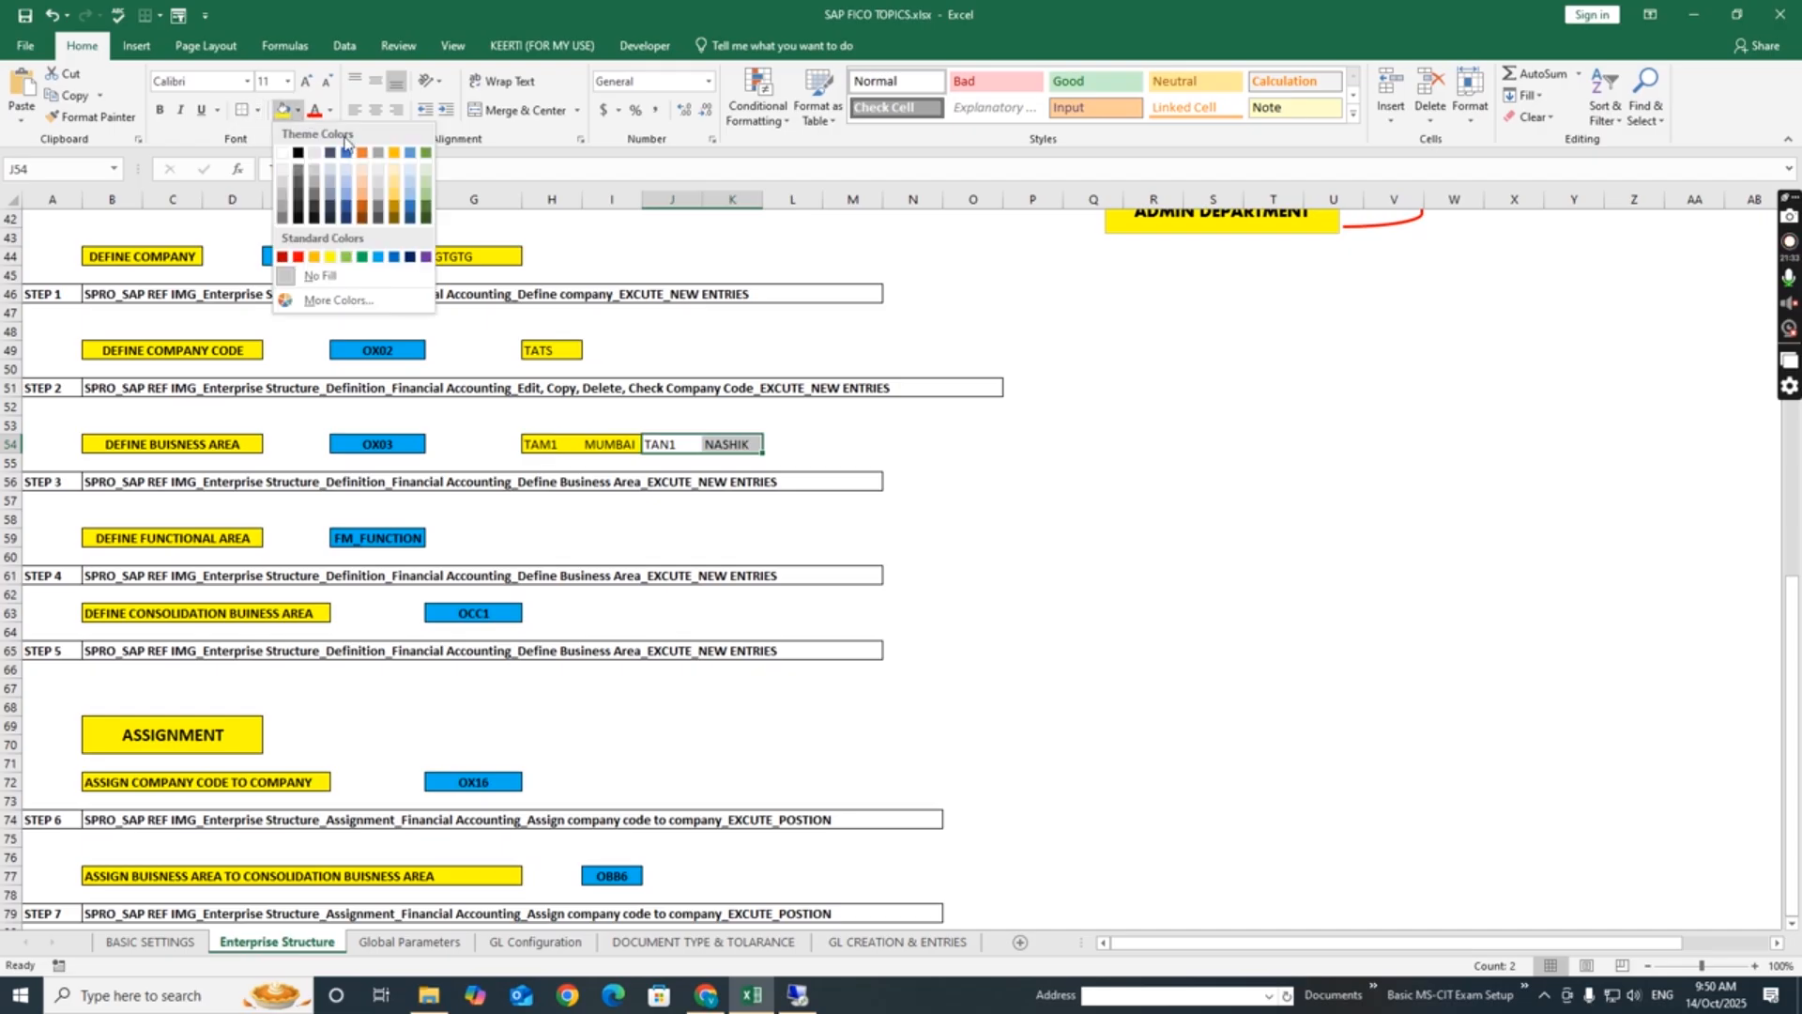
pyautogui.click(395, 178)
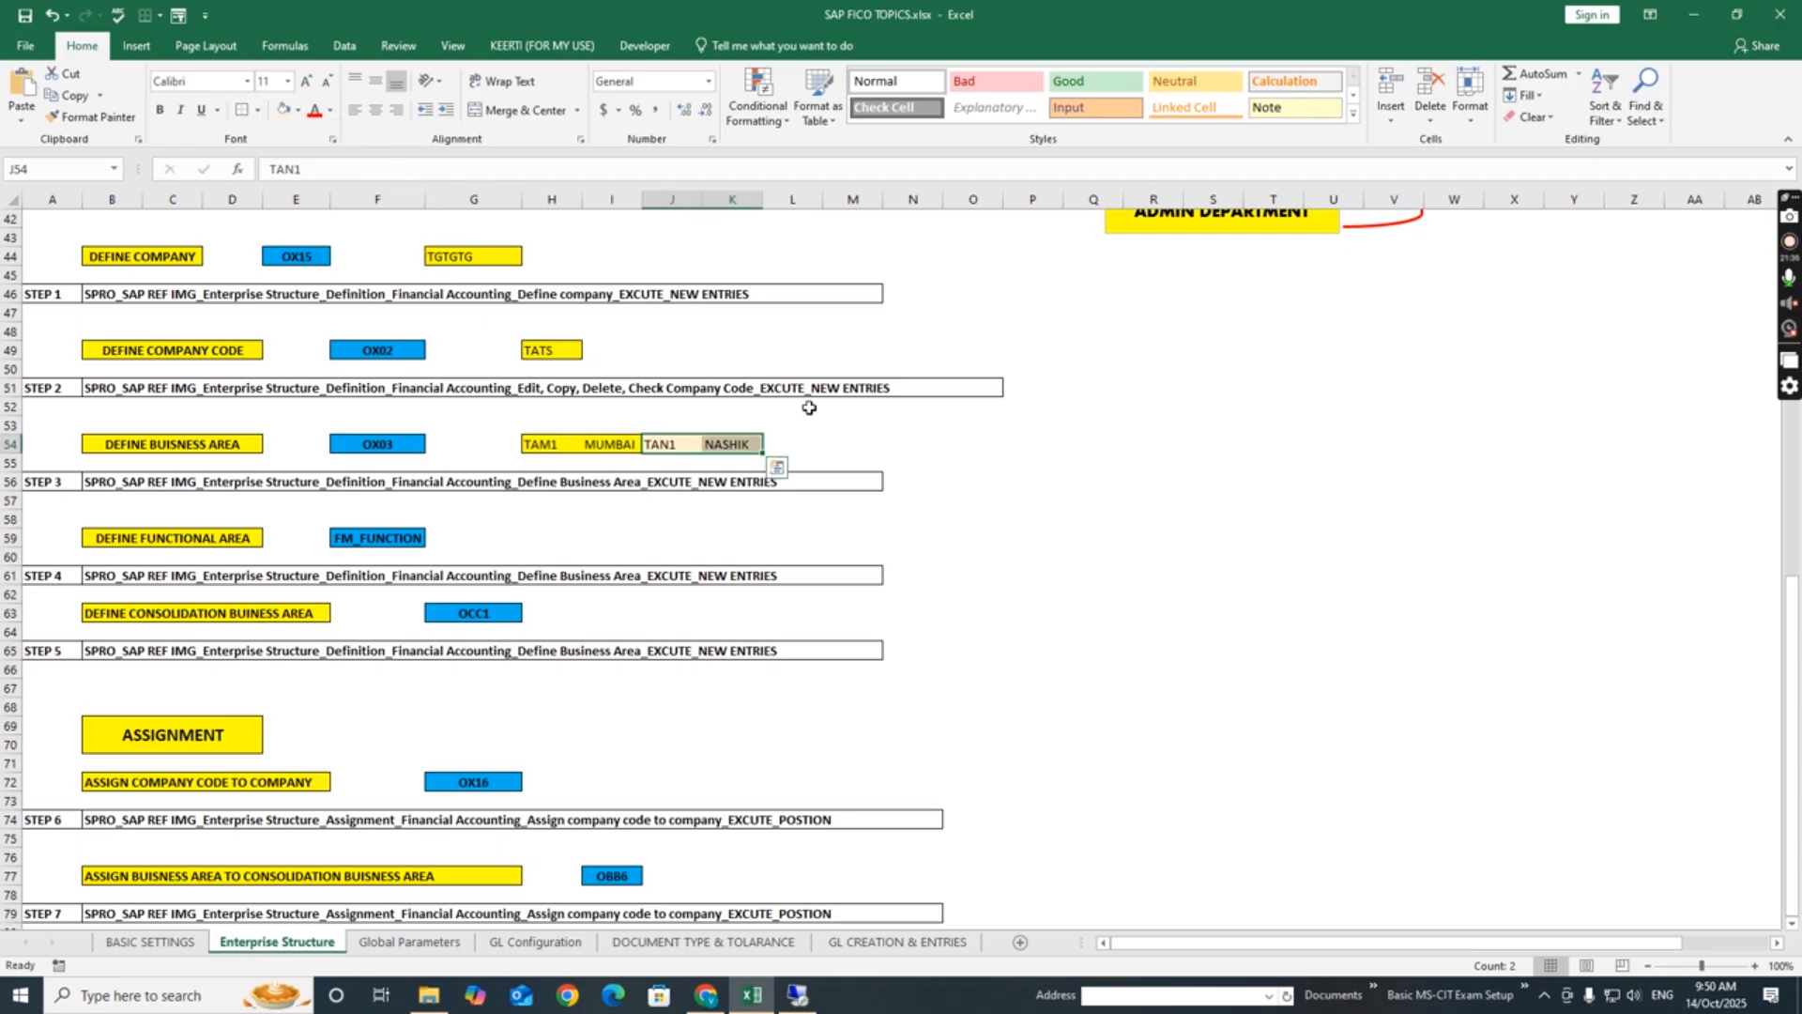
pyautogui.click(857, 448)
pyautogui.click(964, 539)
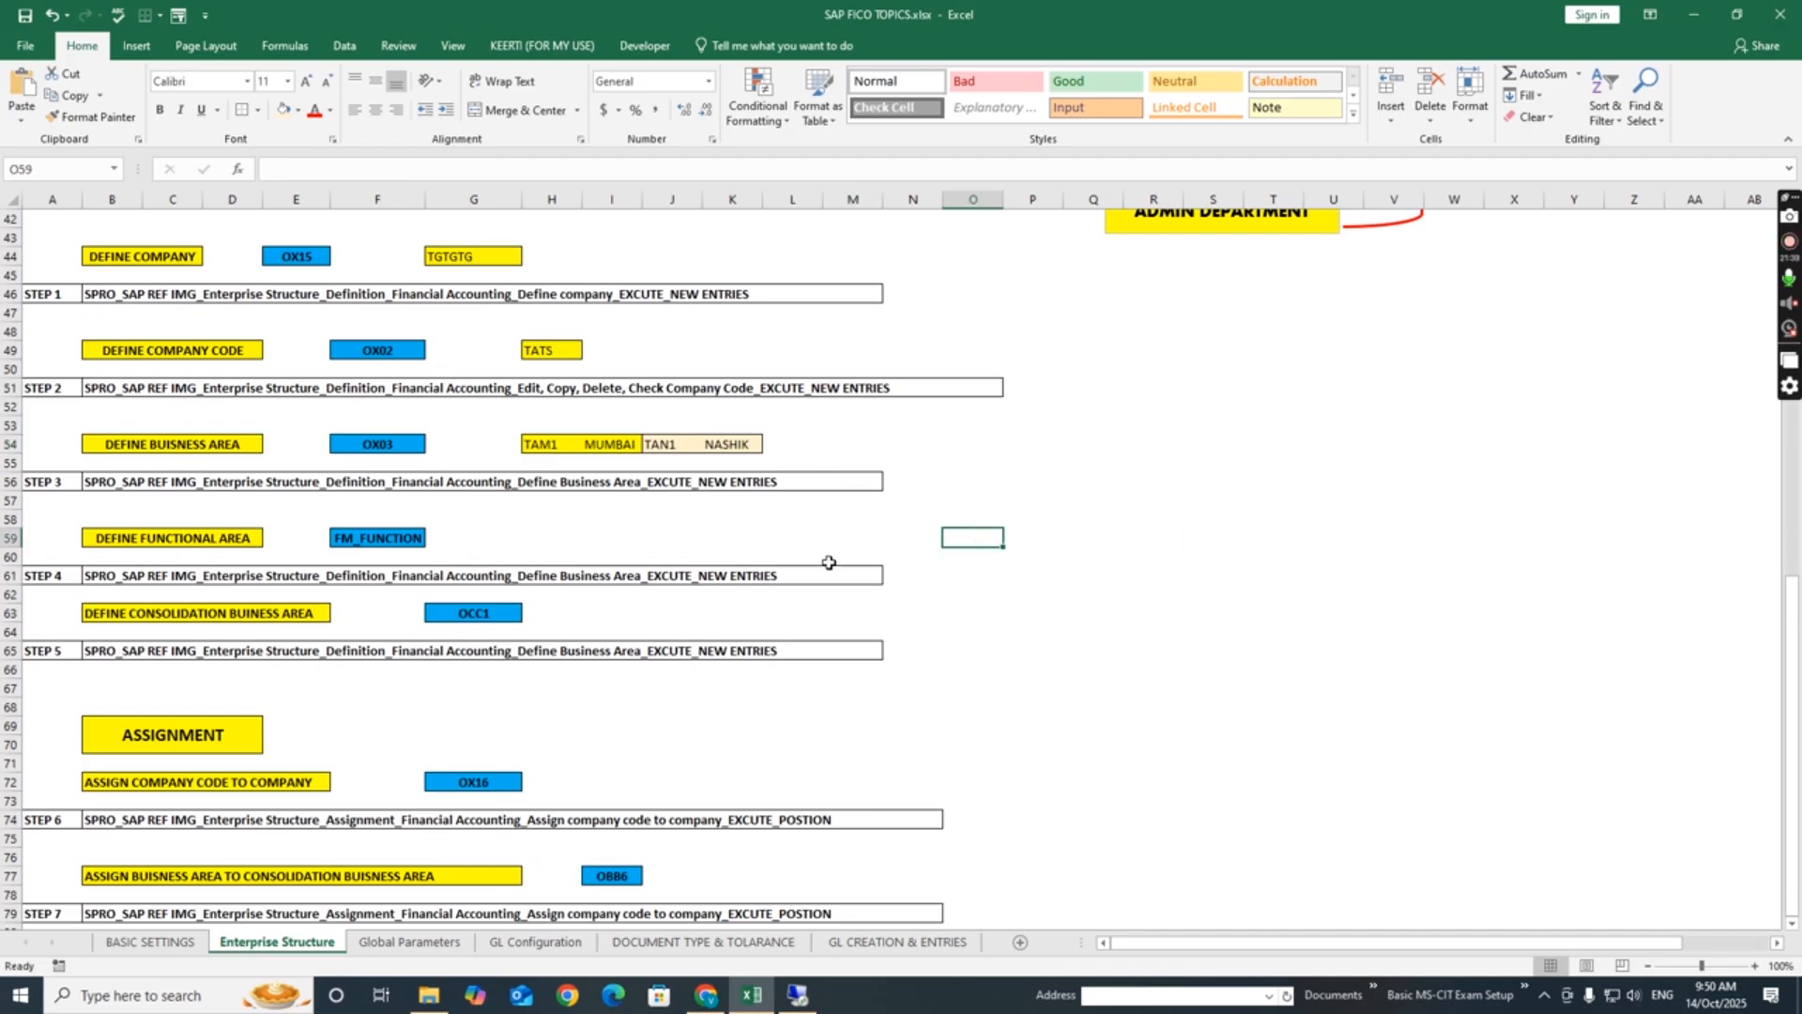
# - Check the Define Functional Area notes and their configuration path, then switch to SAP and open the Define Functional Area activity
pyautogui.click(161, 540)
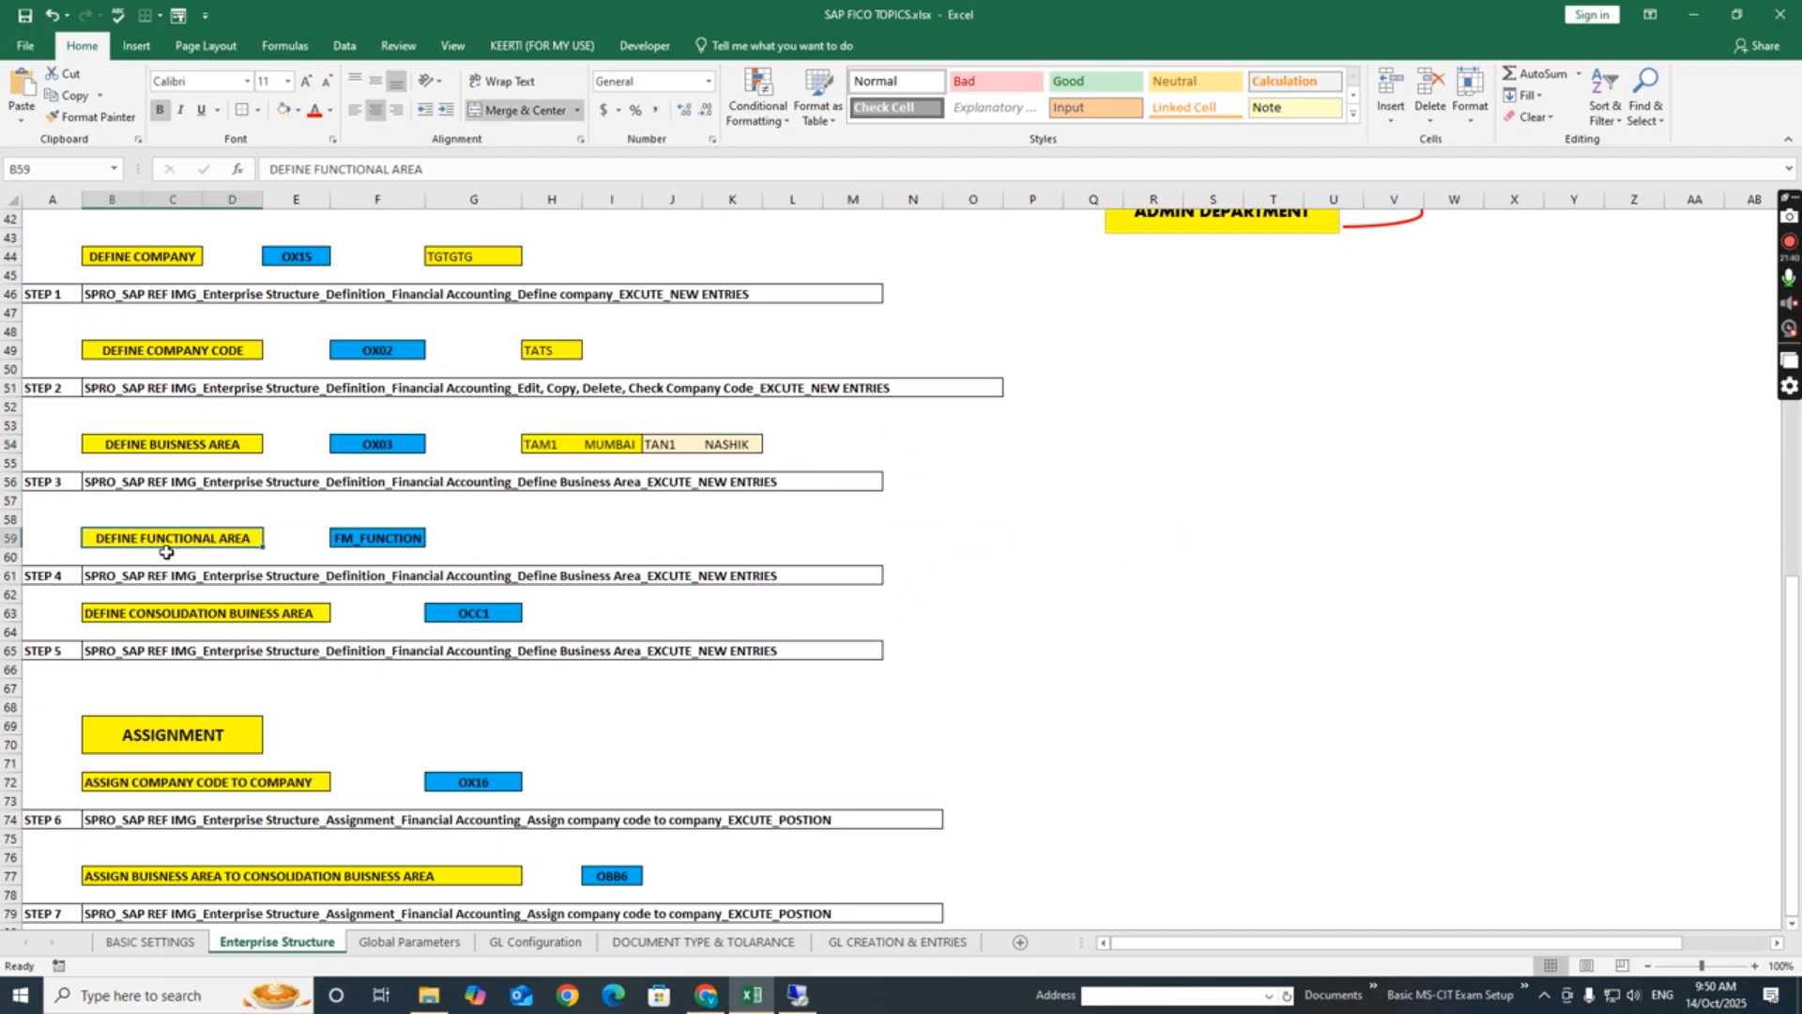
pyautogui.click(155, 584)
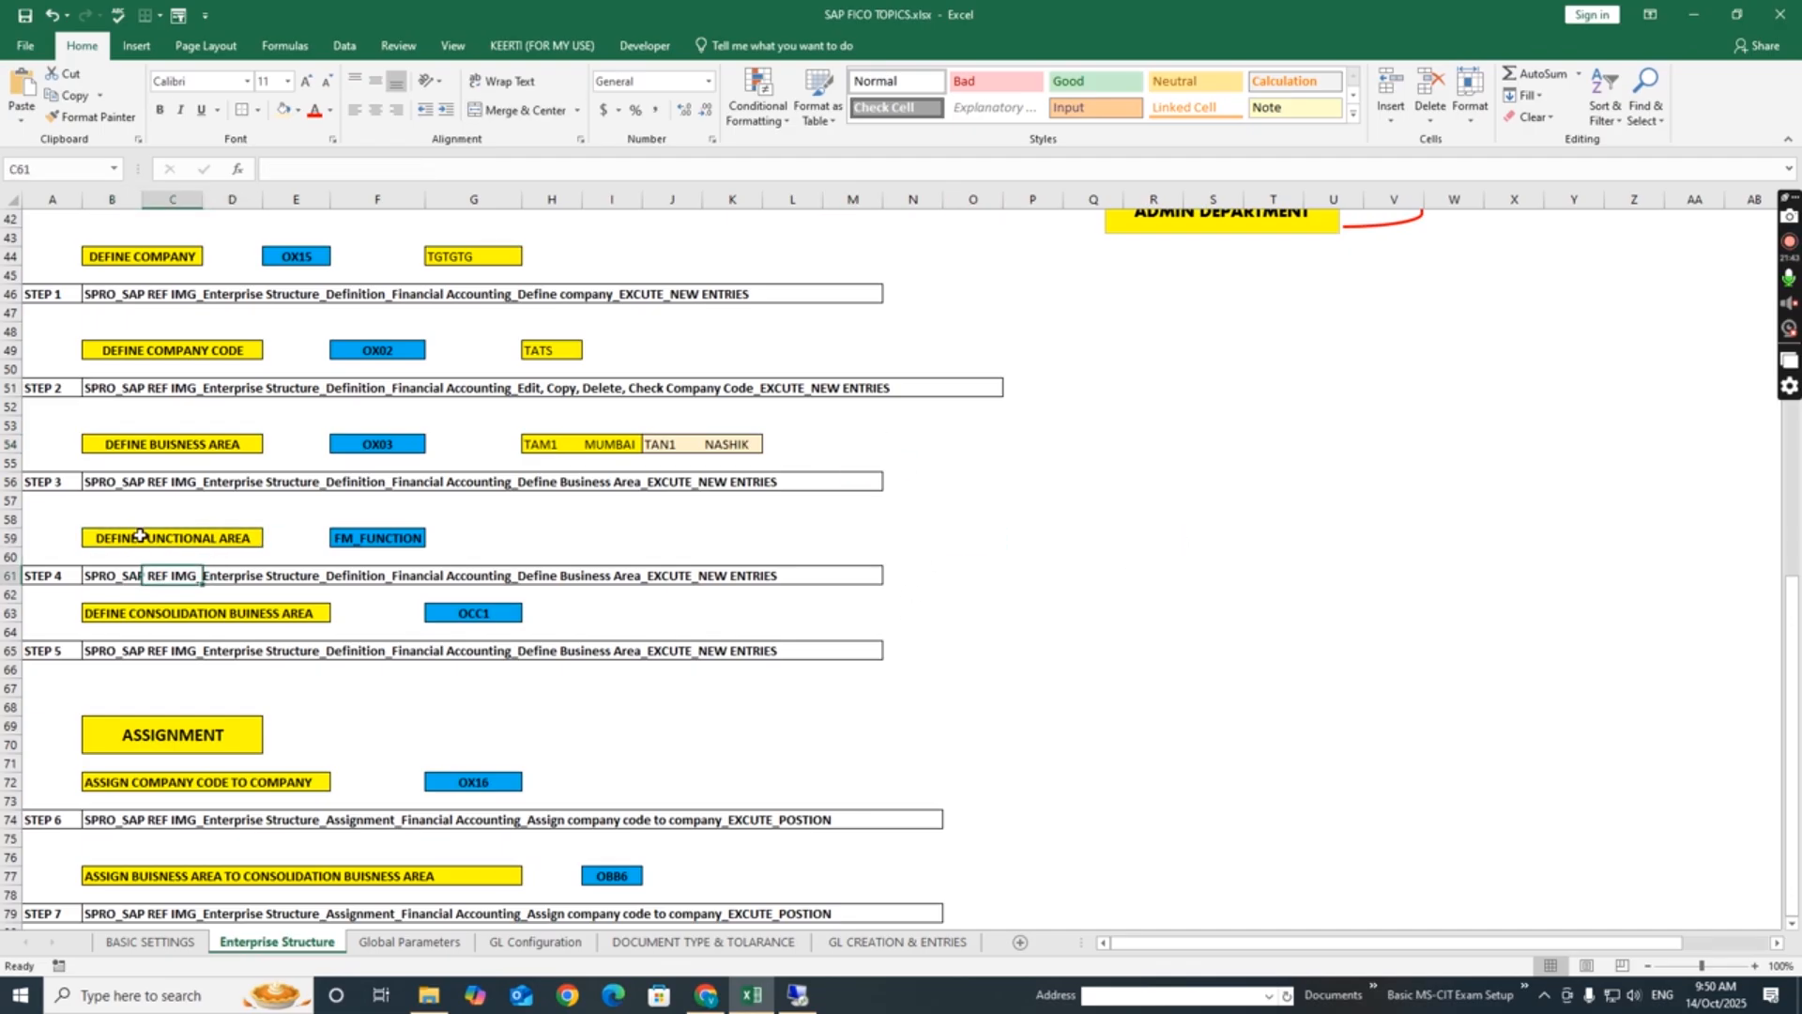
pyautogui.click(136, 540)
pyautogui.click(102, 577)
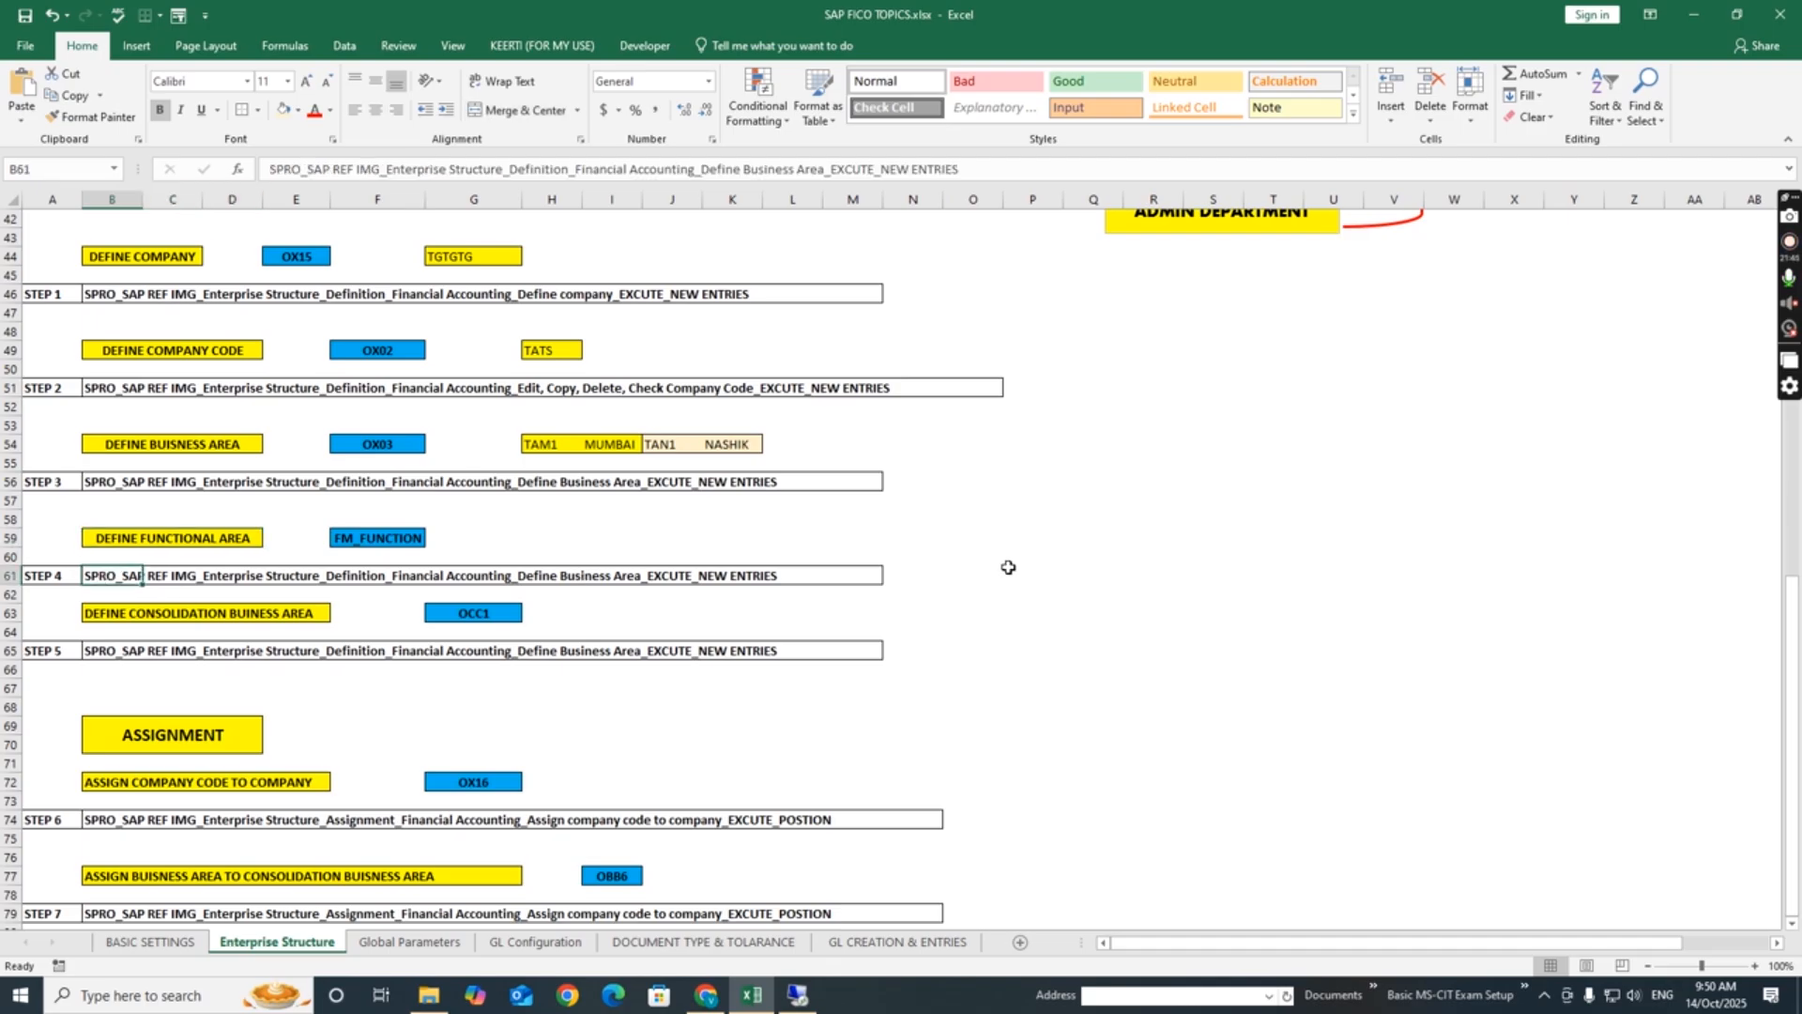
pyautogui.hotkey('alt', 'Tab')
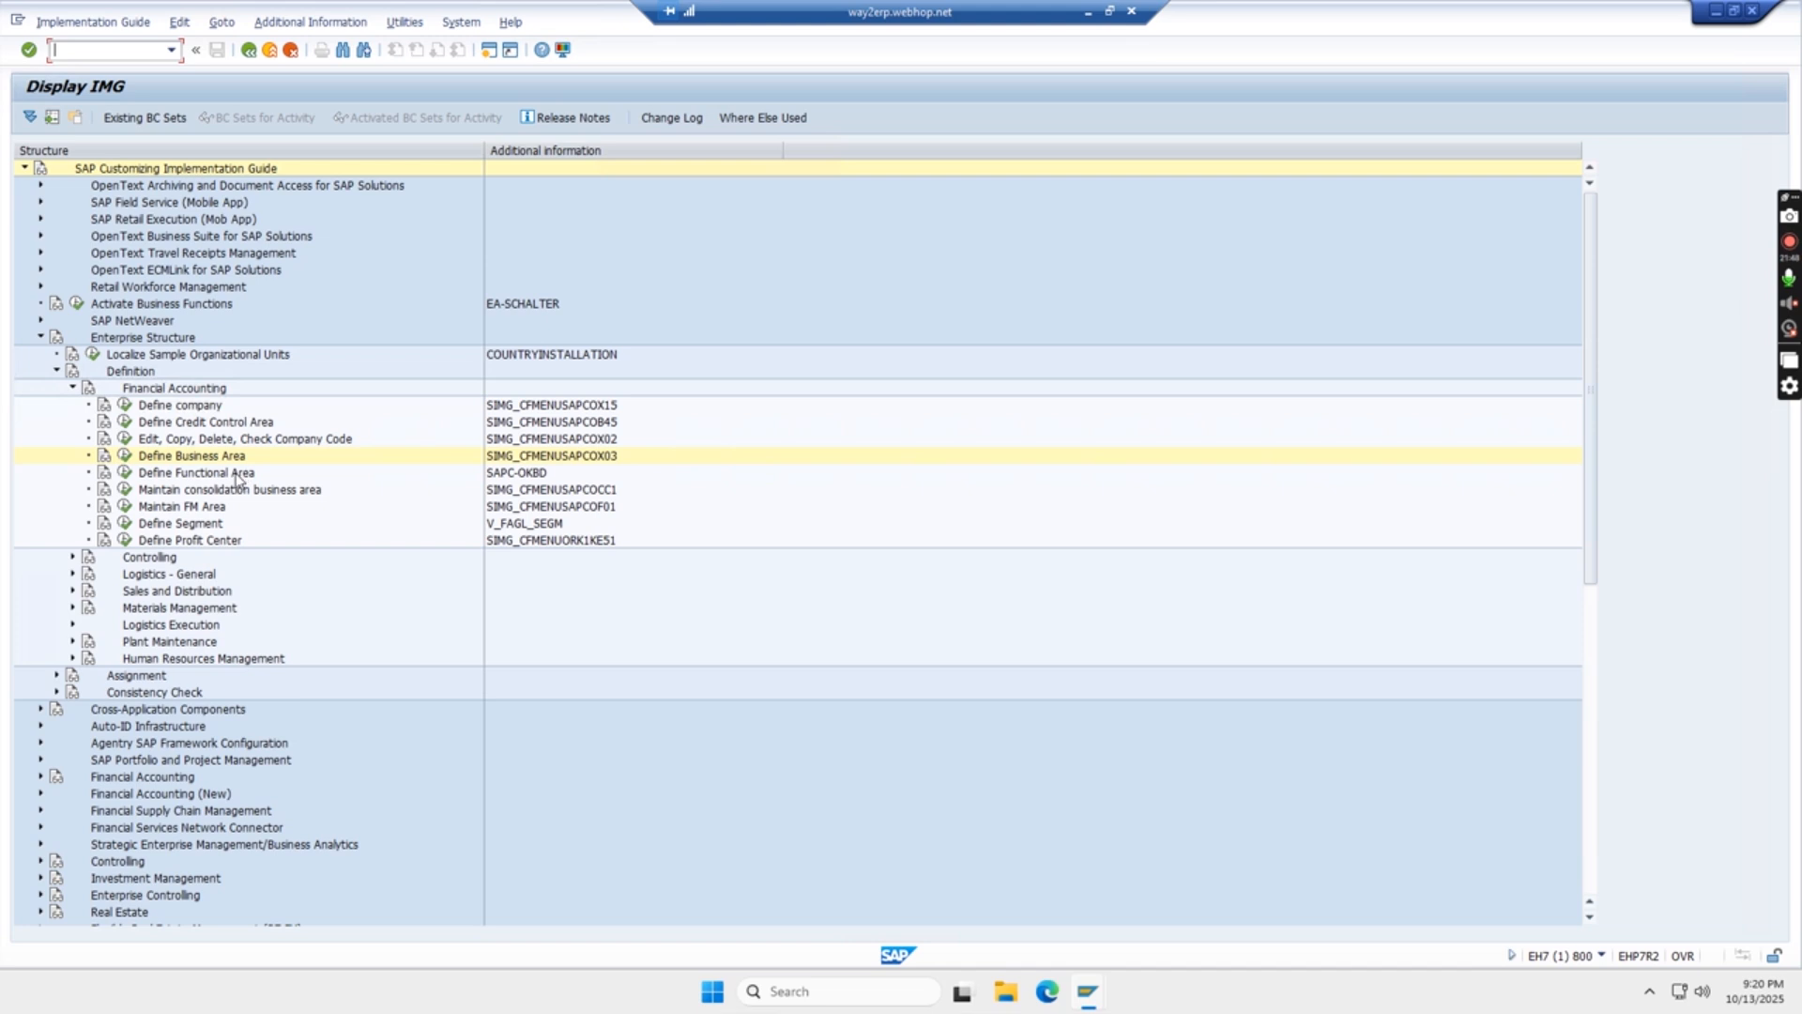
pyautogui.click(127, 476)
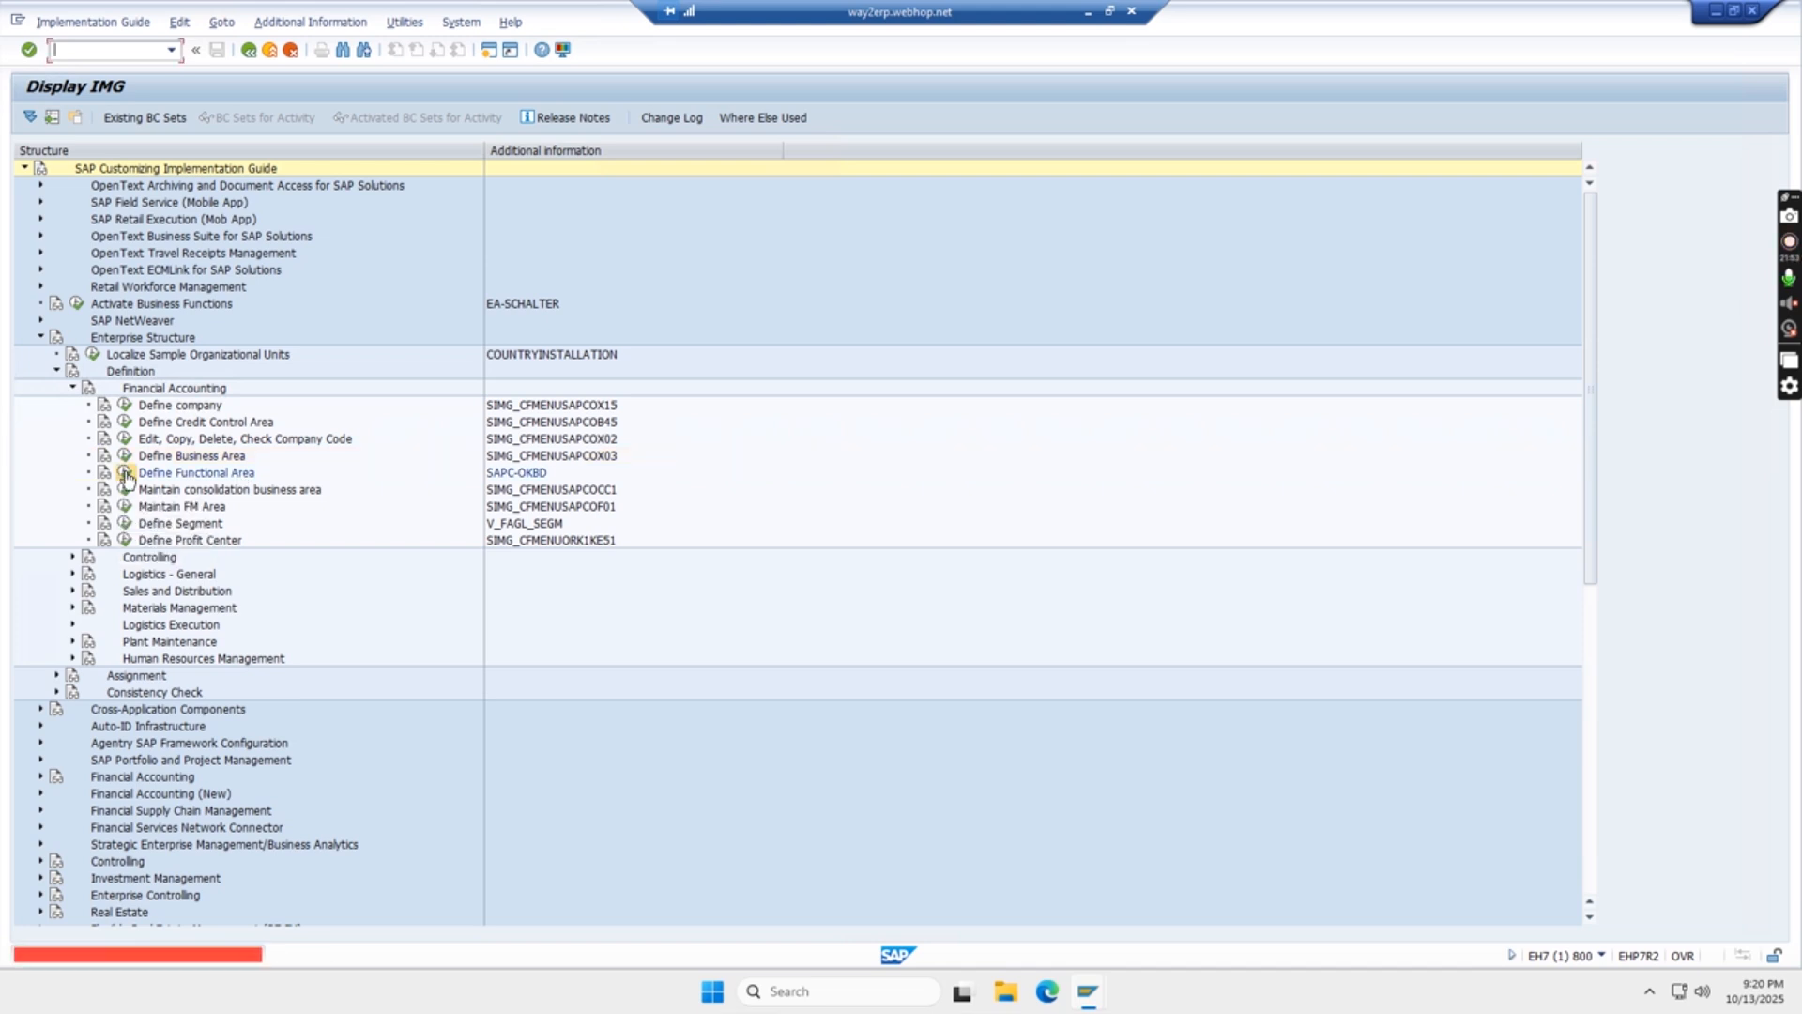
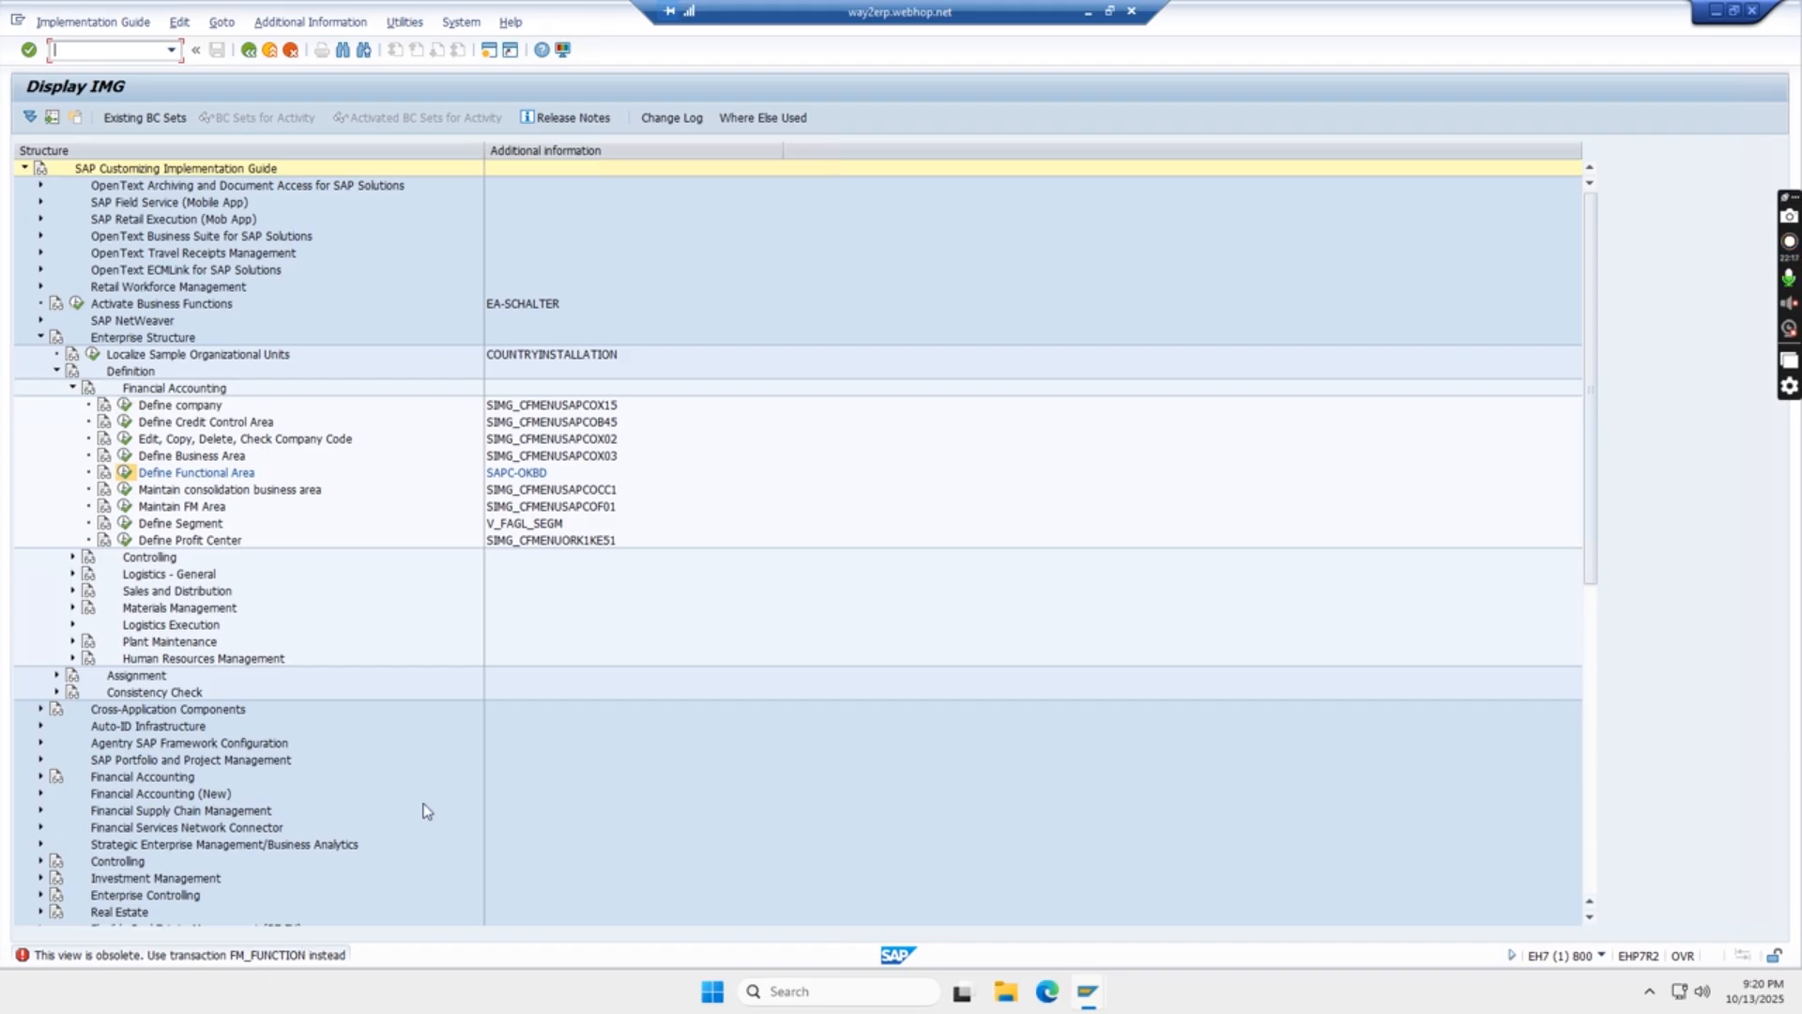
# - Switch to the SAP Easy Access session and run transaction FM_FUNCTION
pyautogui.hotkey('alt', 'Tab')
pyautogui.hotkey('alt', 'Tab')
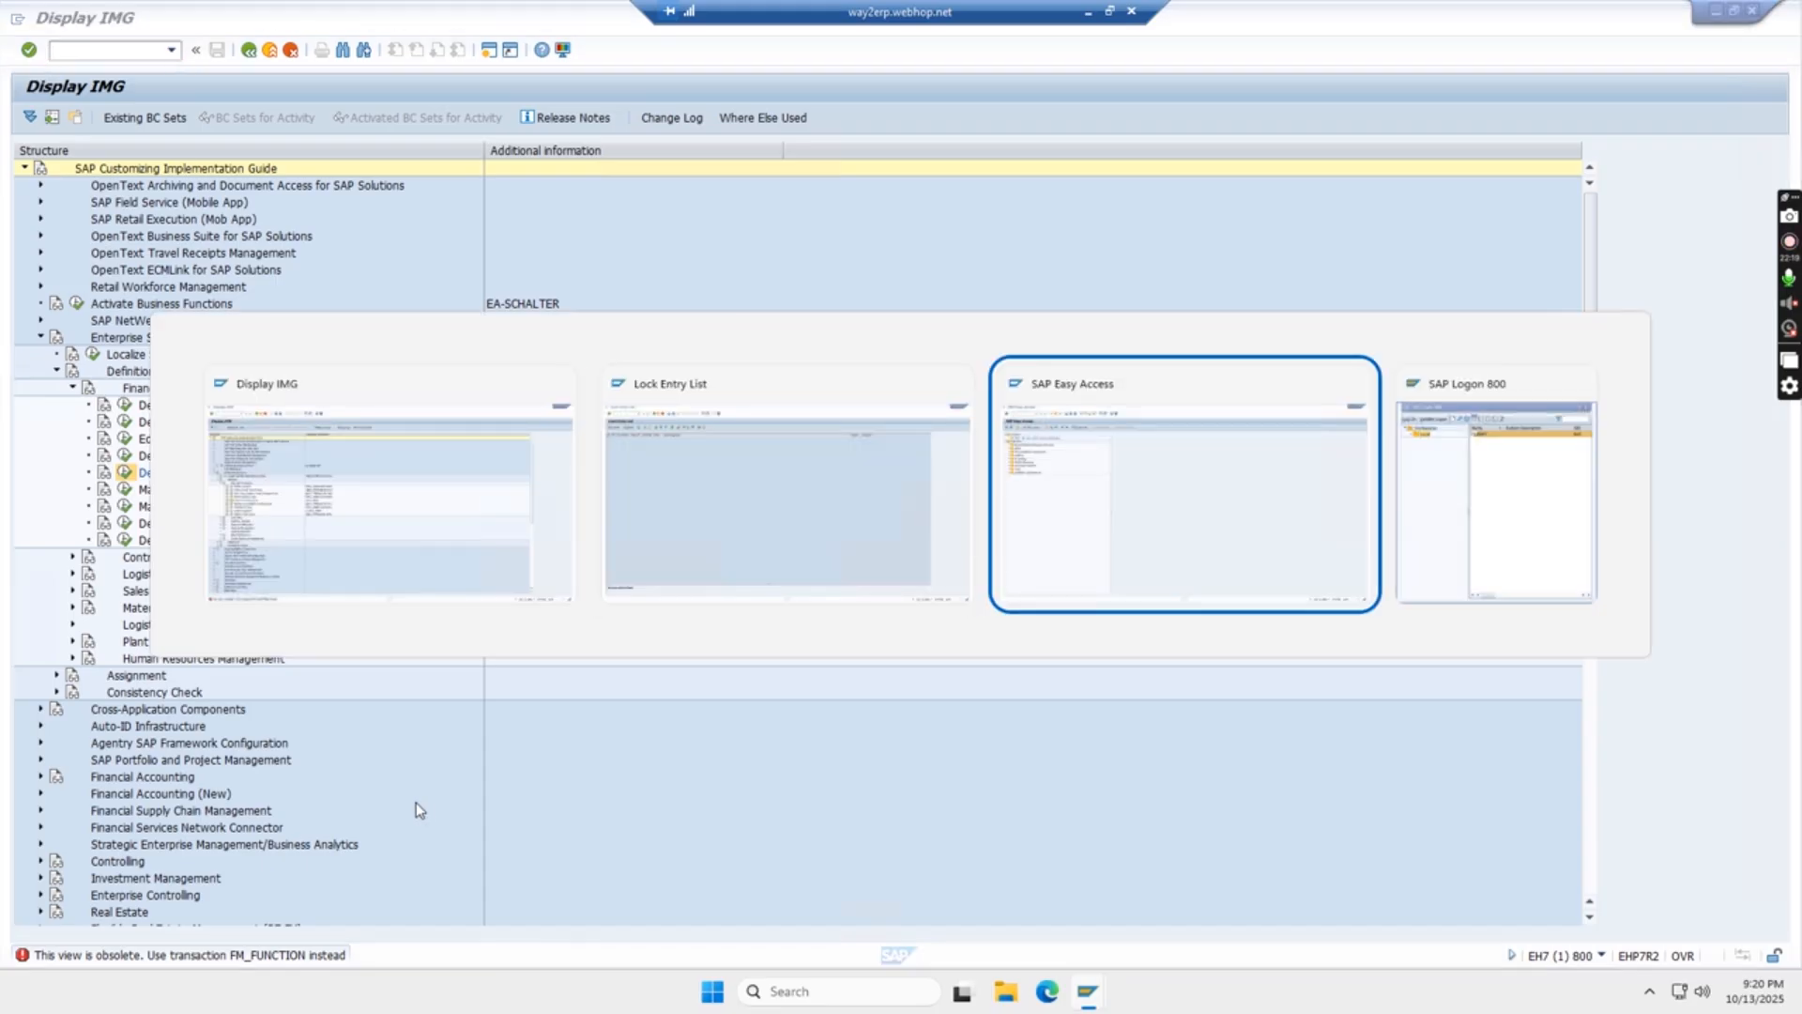
pyautogui.write('FM_FUNCTION')
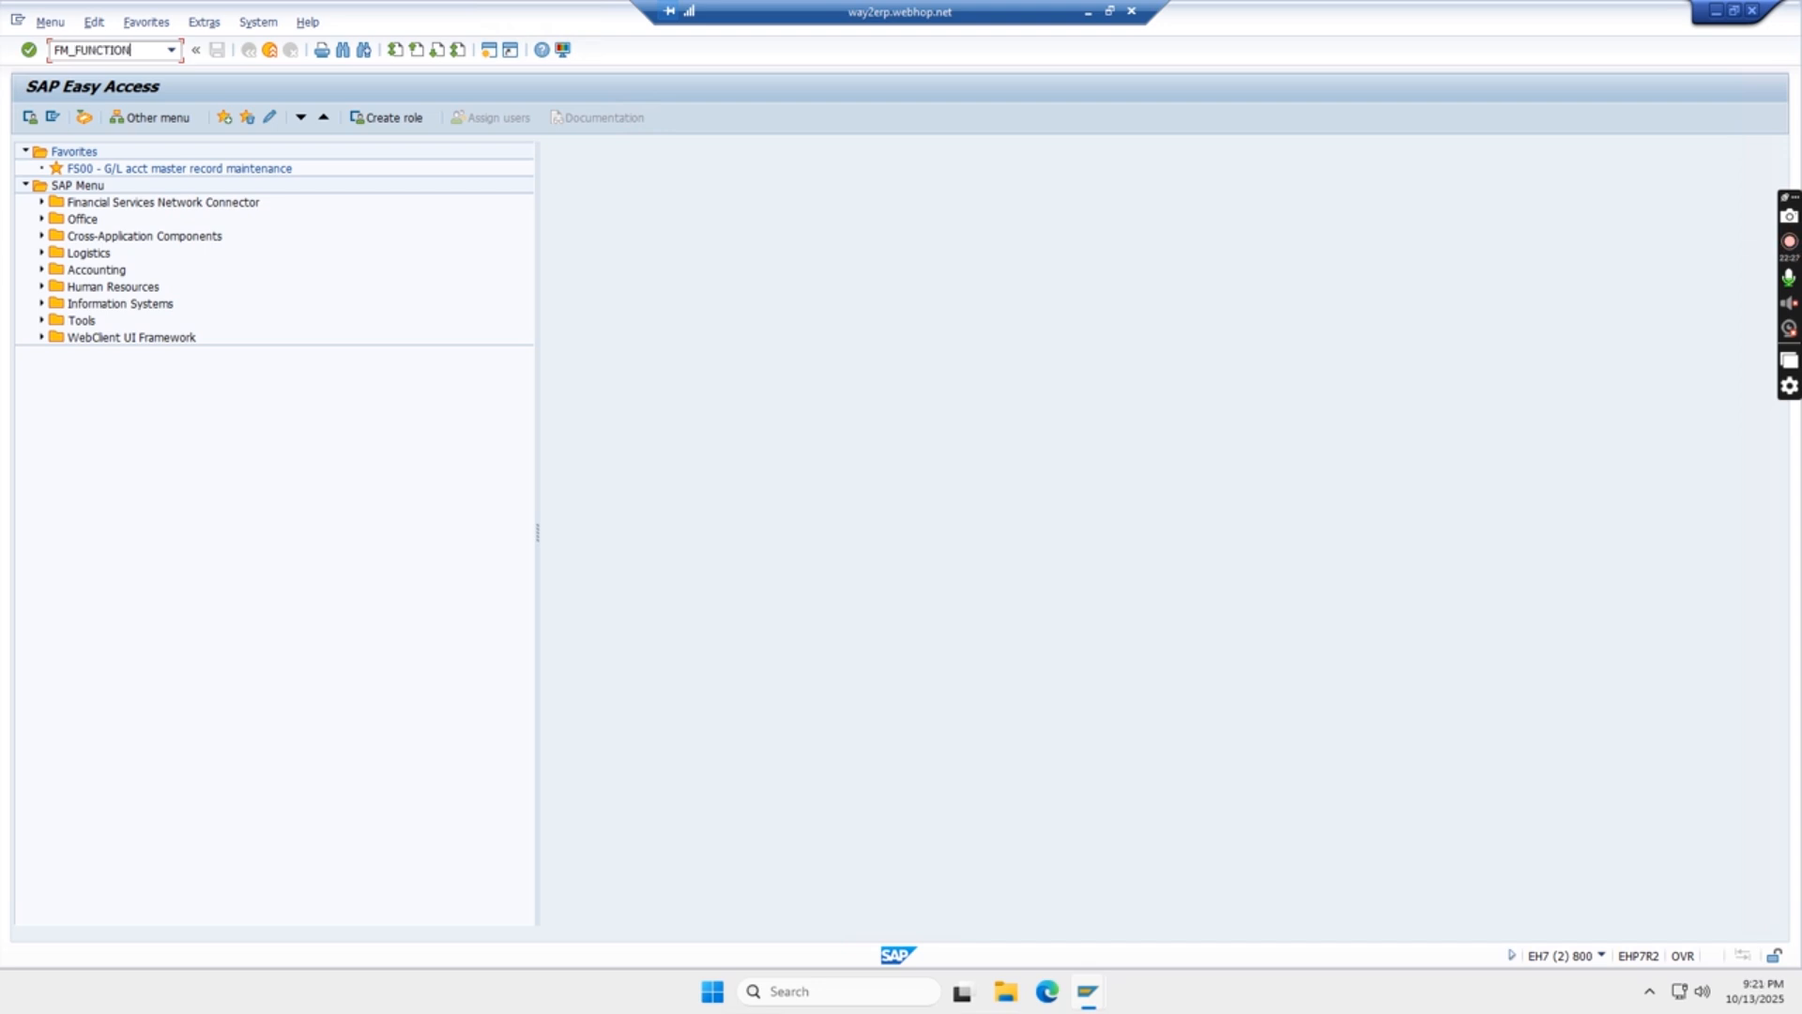
pyautogui.press('Return')
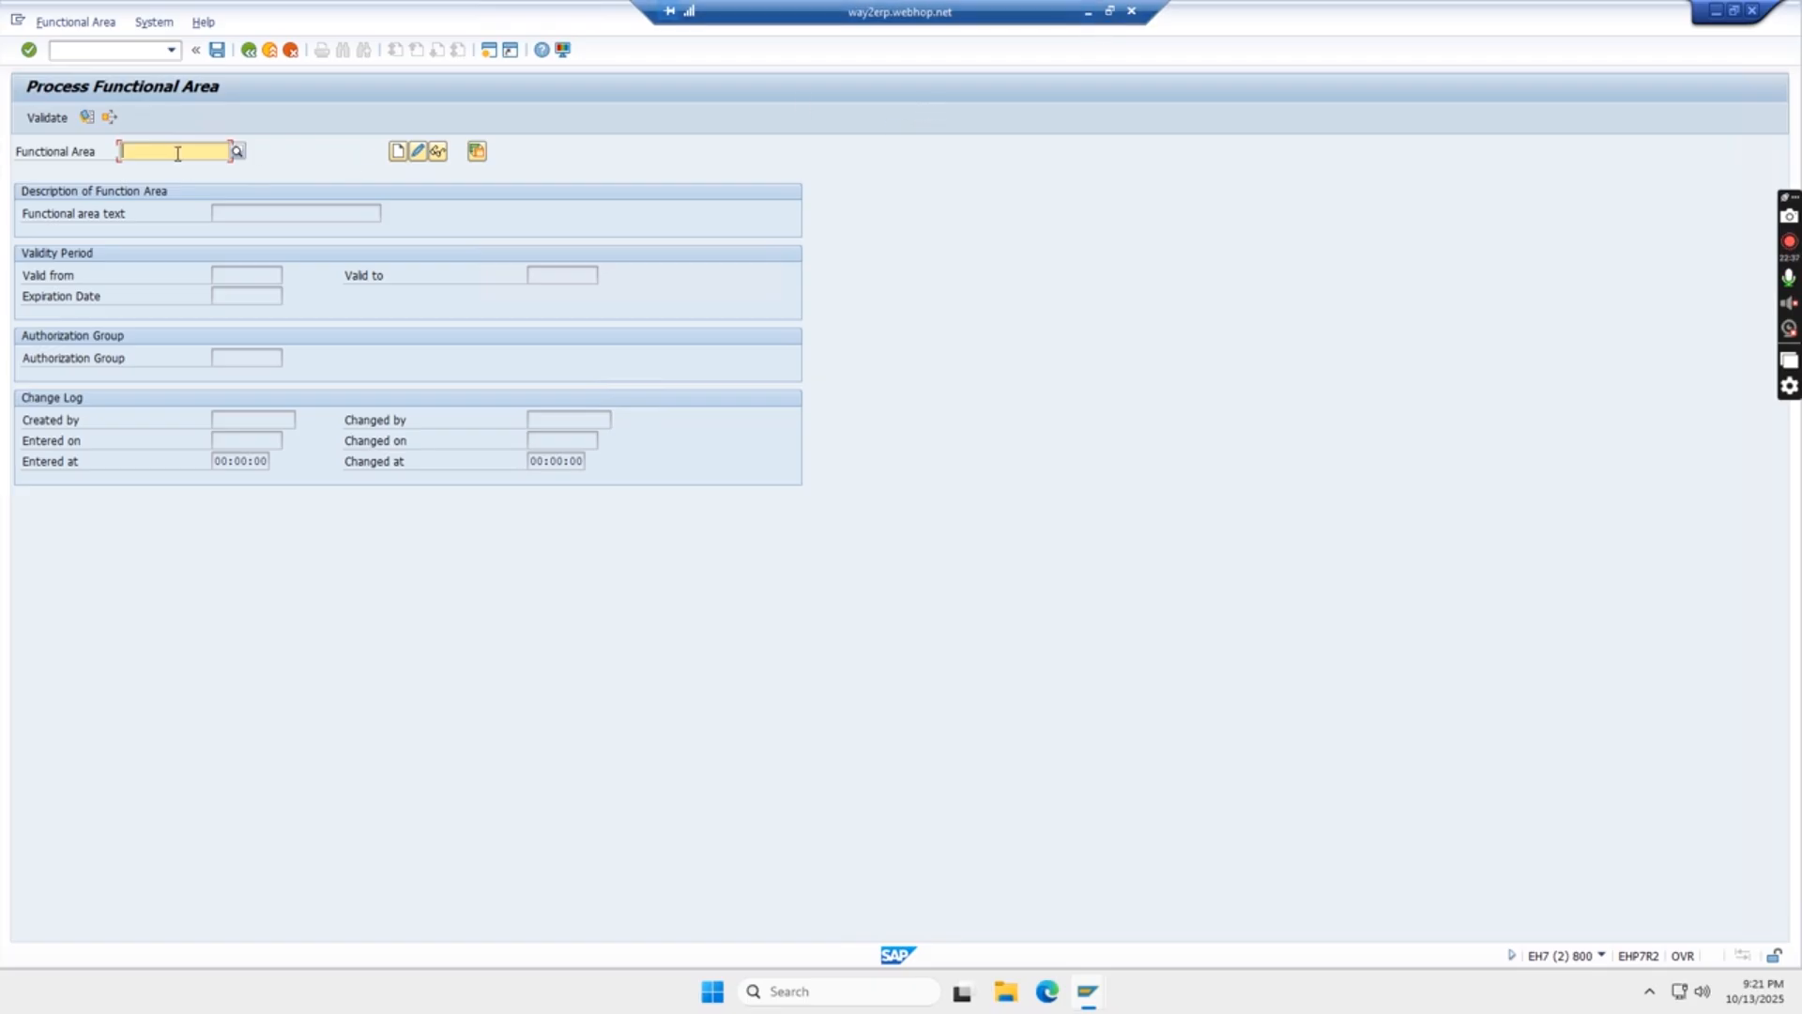
# - Review the department boxes under FUNCTIONAL AREA in the Excel Enterprise Structure sheet and the Define Functional Area notes, and return to SAP
pyautogui.click(1088, 13)
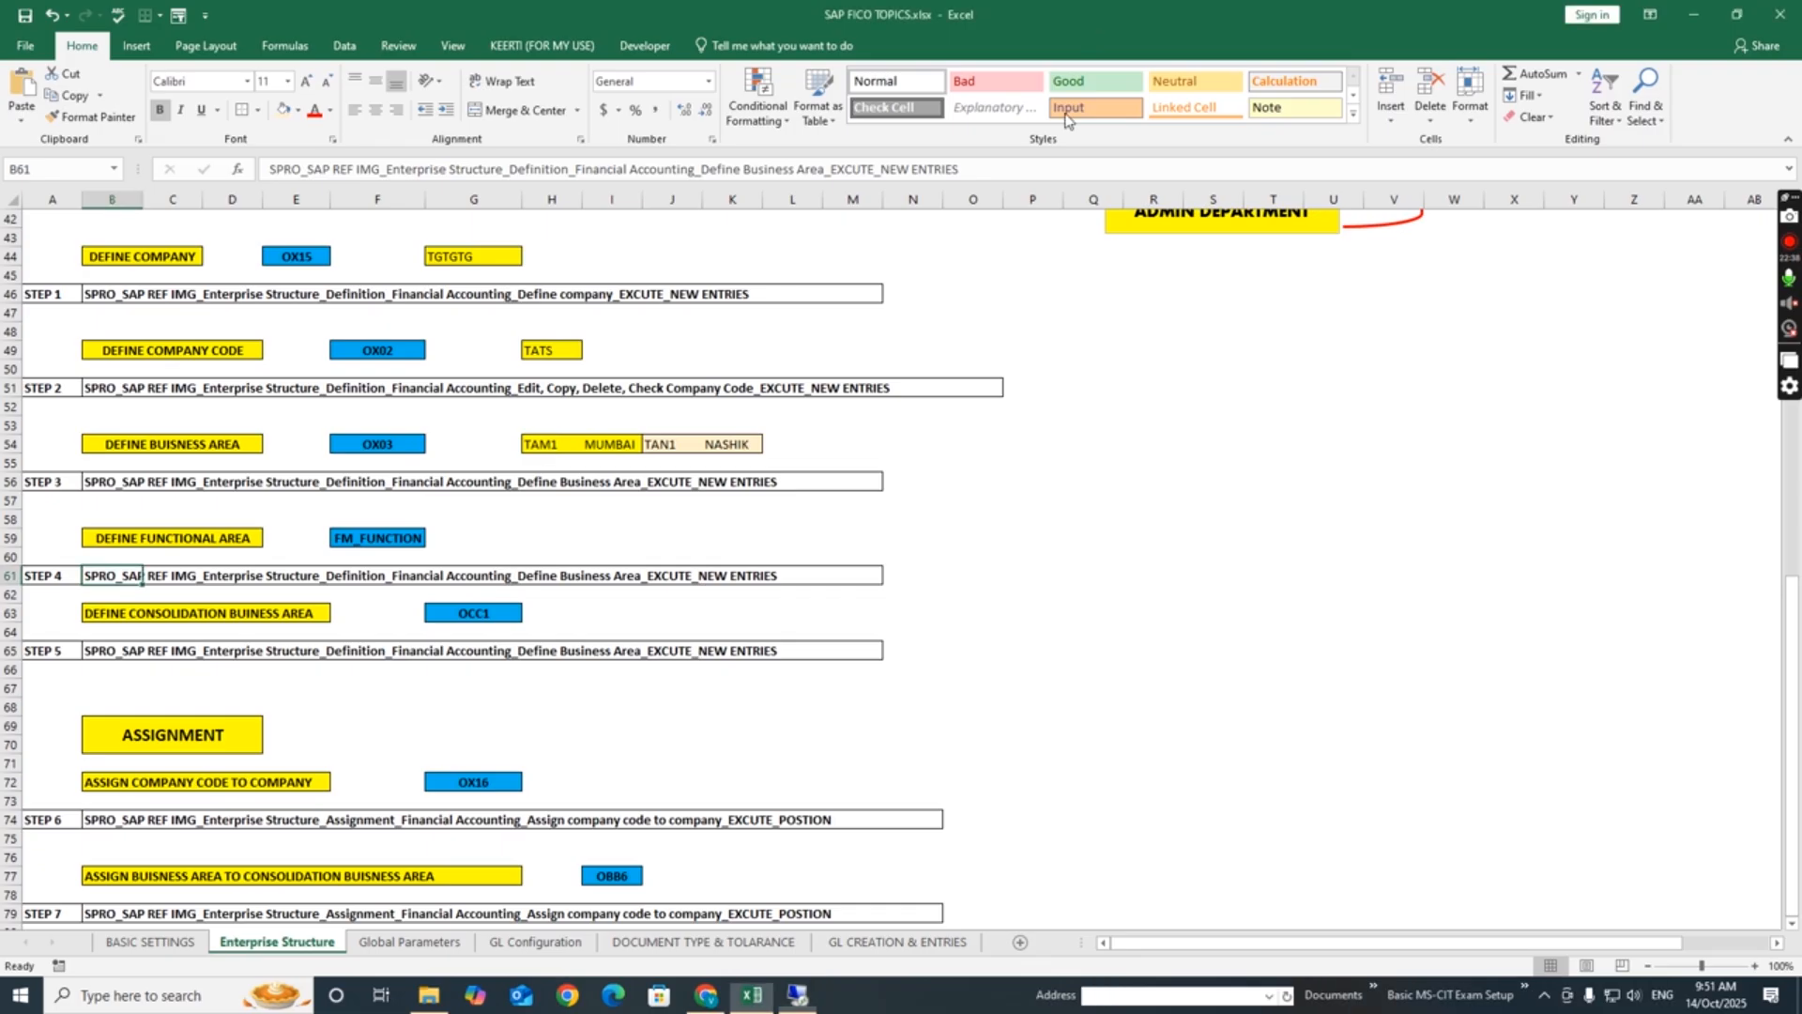
pyautogui.click(993, 480)
pyautogui.moveTo(1796, 706); pyautogui.dragTo(1793, 532)
pyautogui.click(1320, 543)
pyautogui.click(1303, 588)
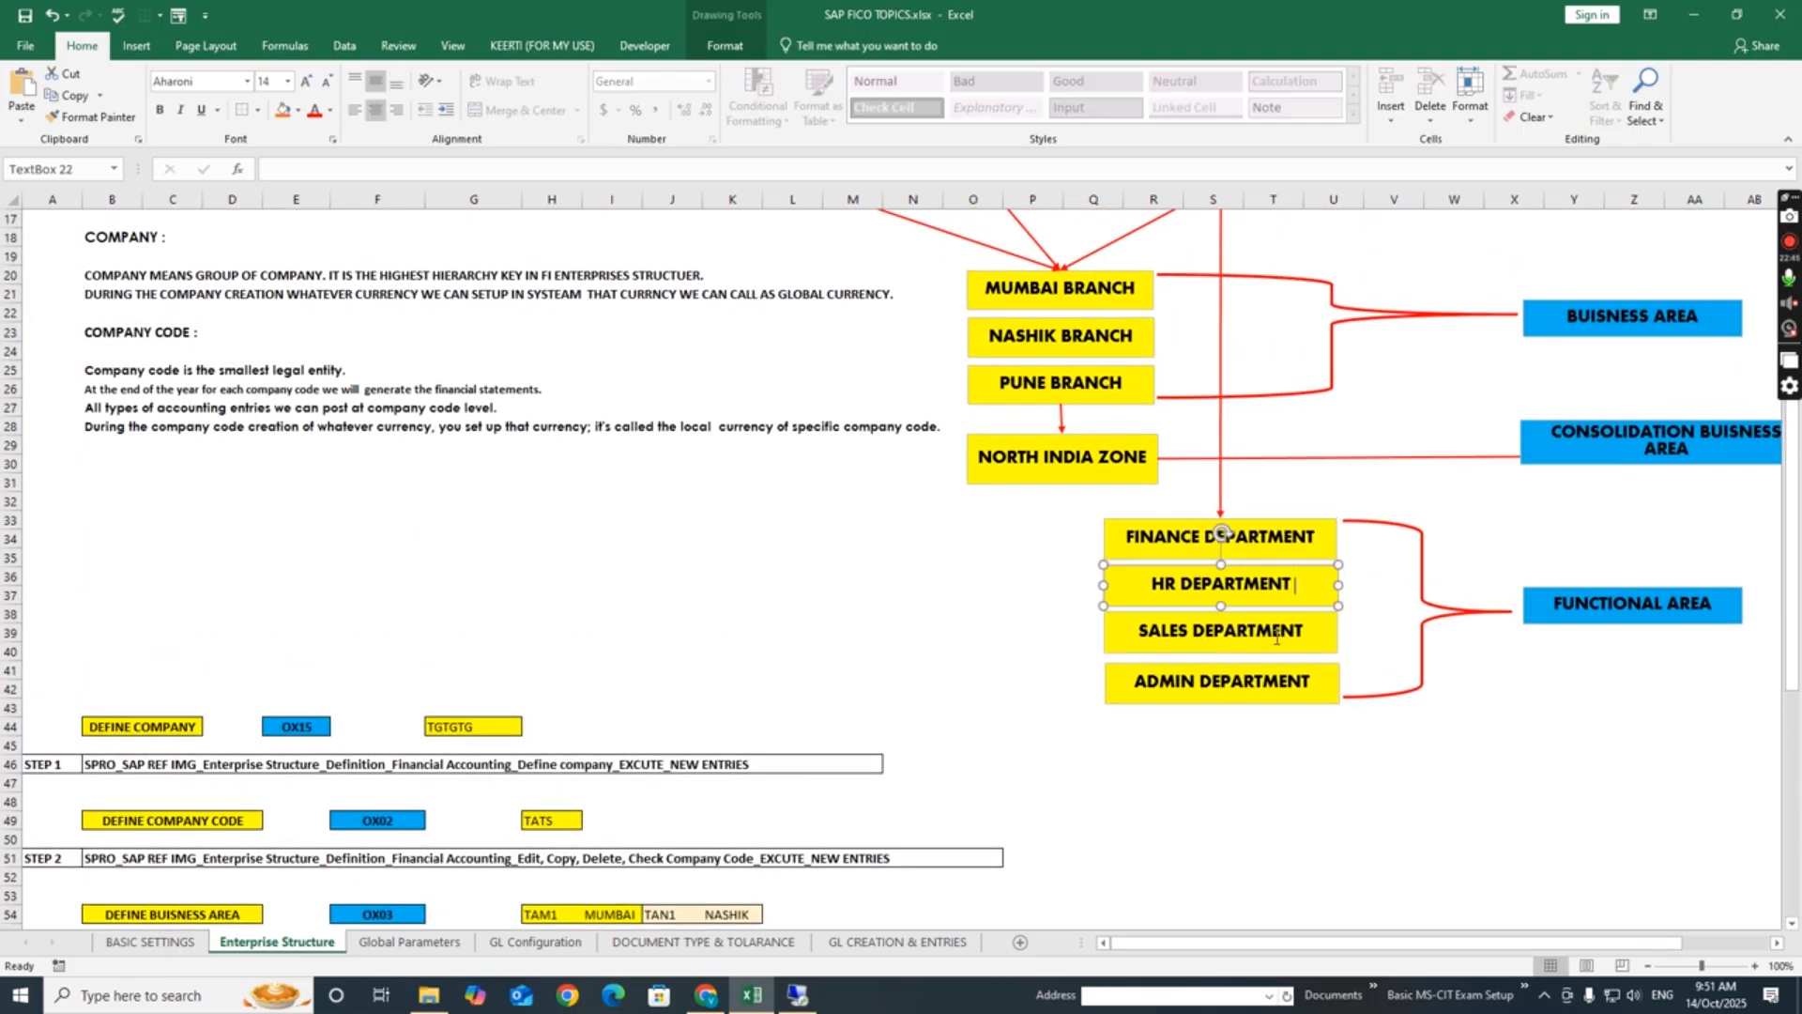
pyautogui.click(1275, 638)
pyautogui.click(1278, 691)
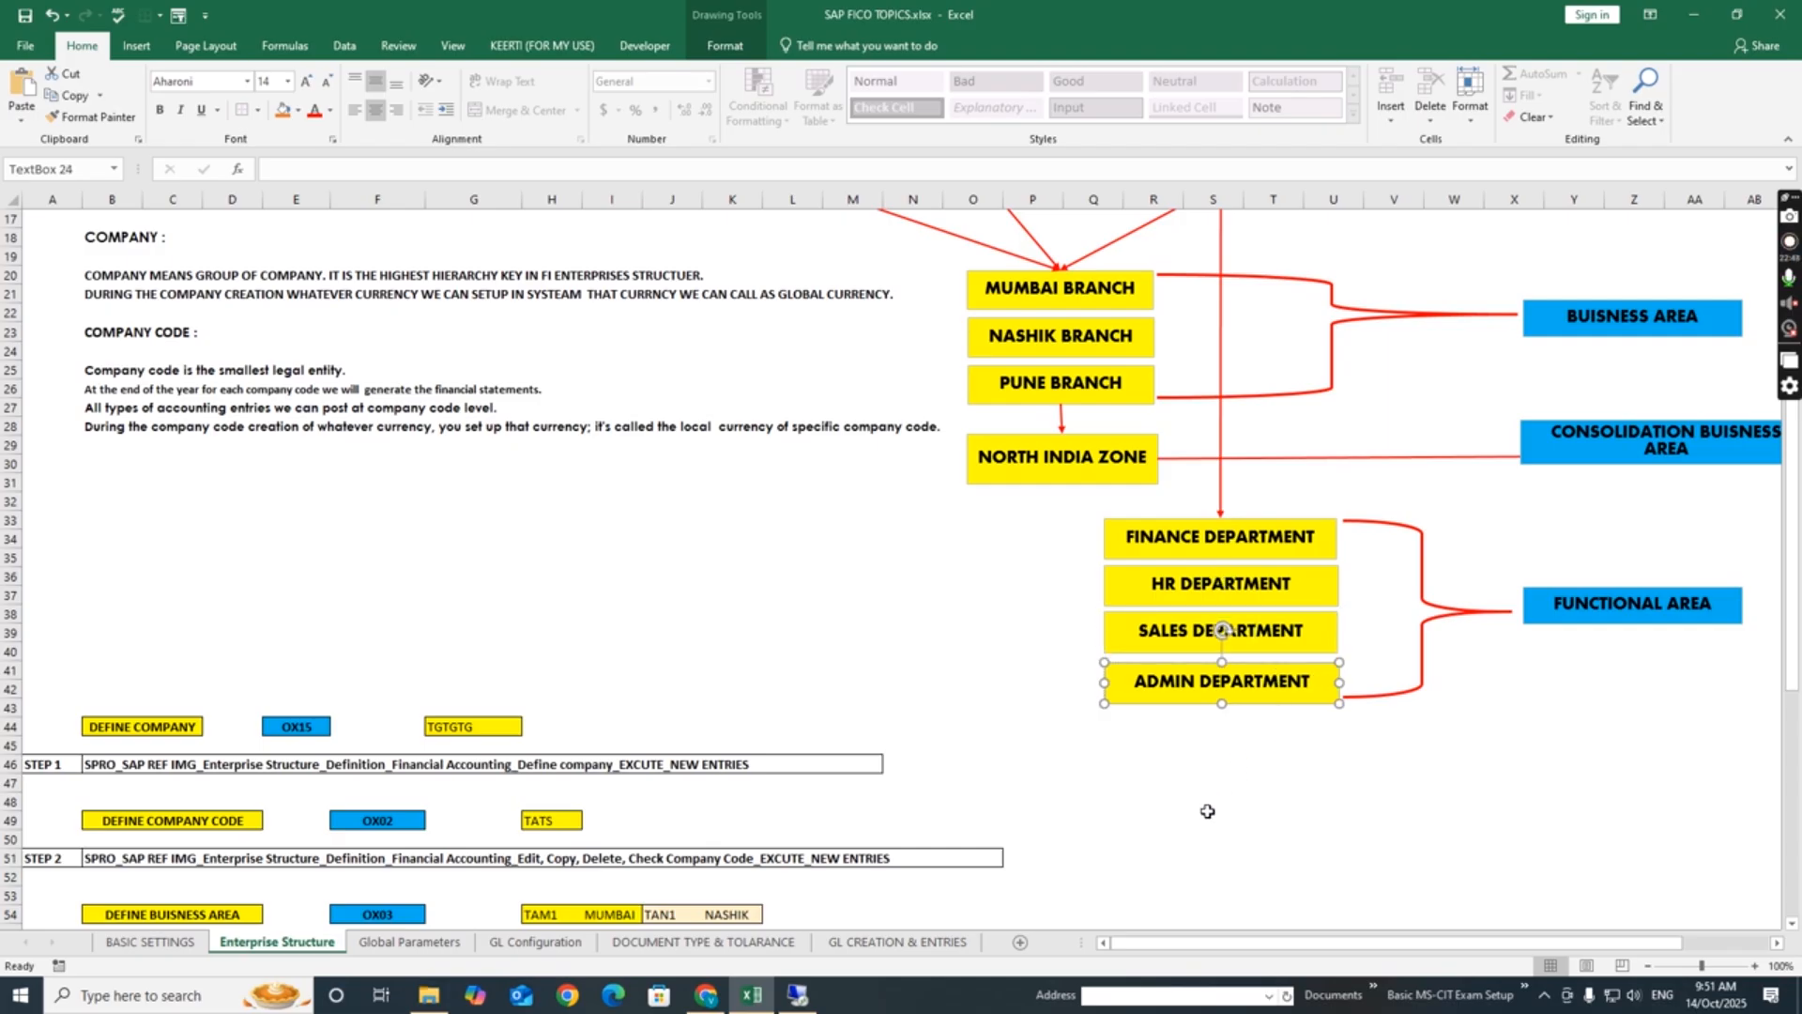
pyautogui.click(1212, 838)
pyautogui.moveTo(1794, 654); pyautogui.dragTo(1799, 918)
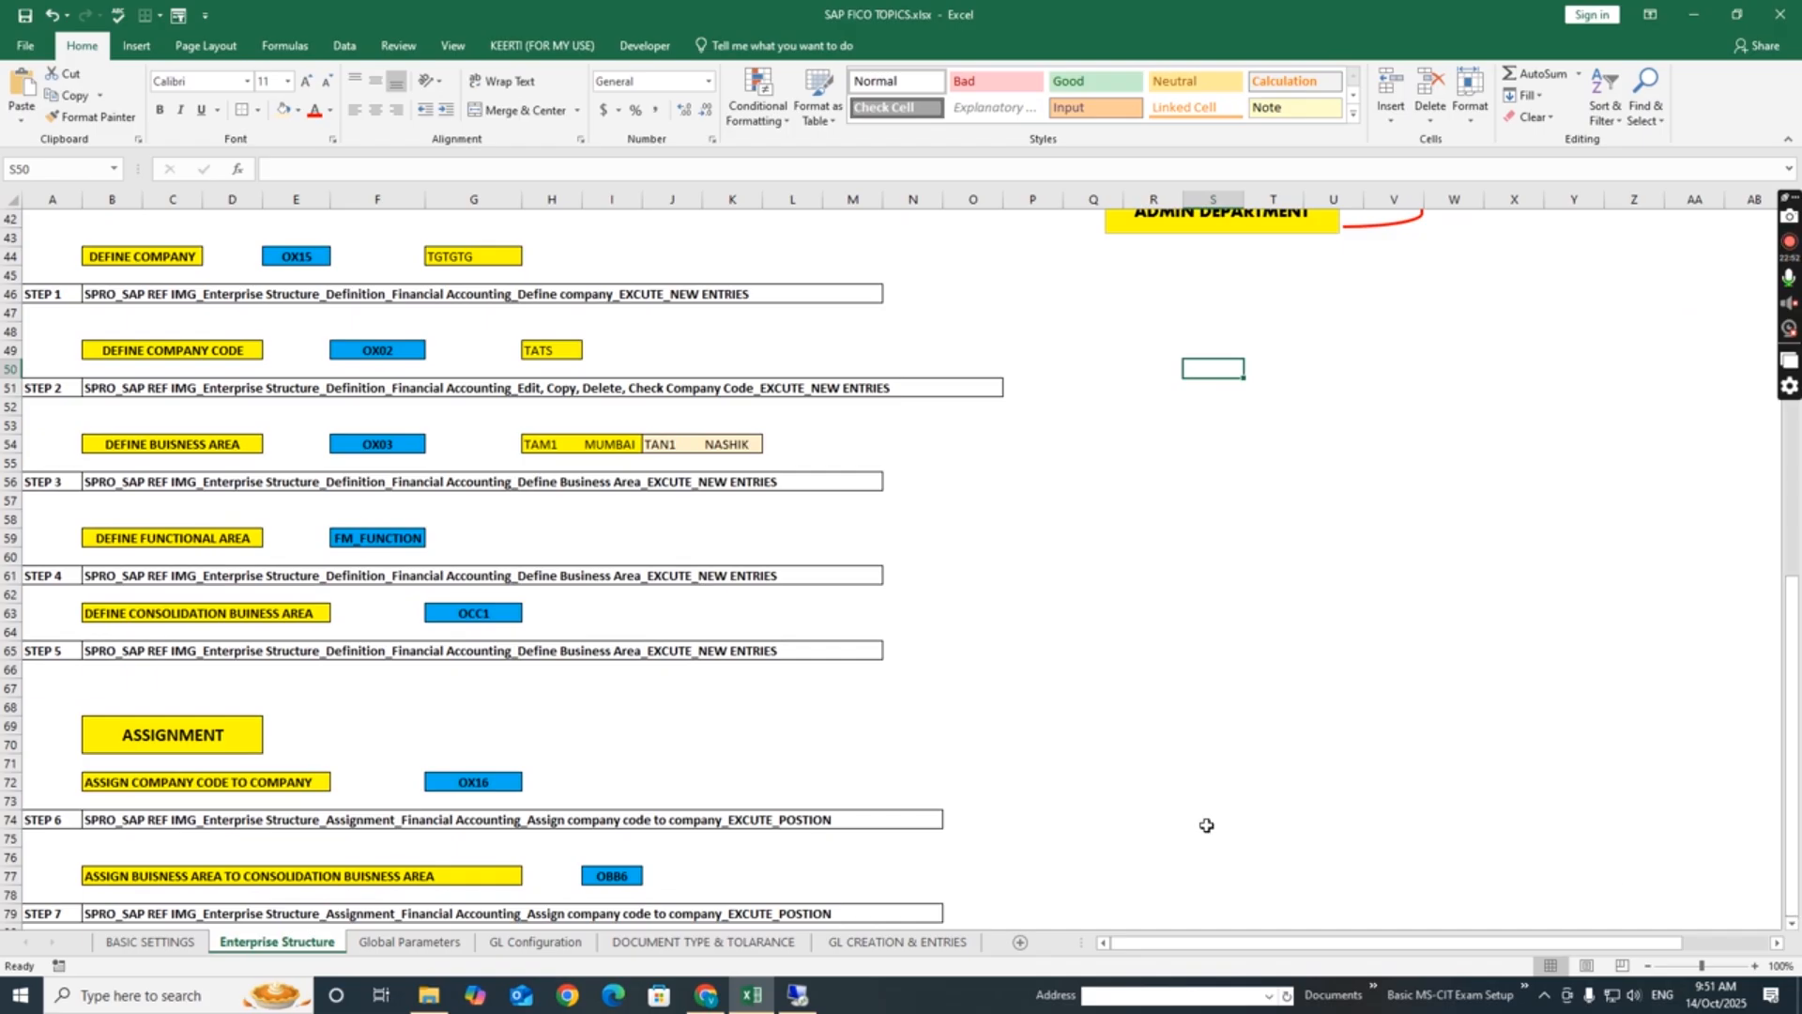
pyautogui.click(1272, 686)
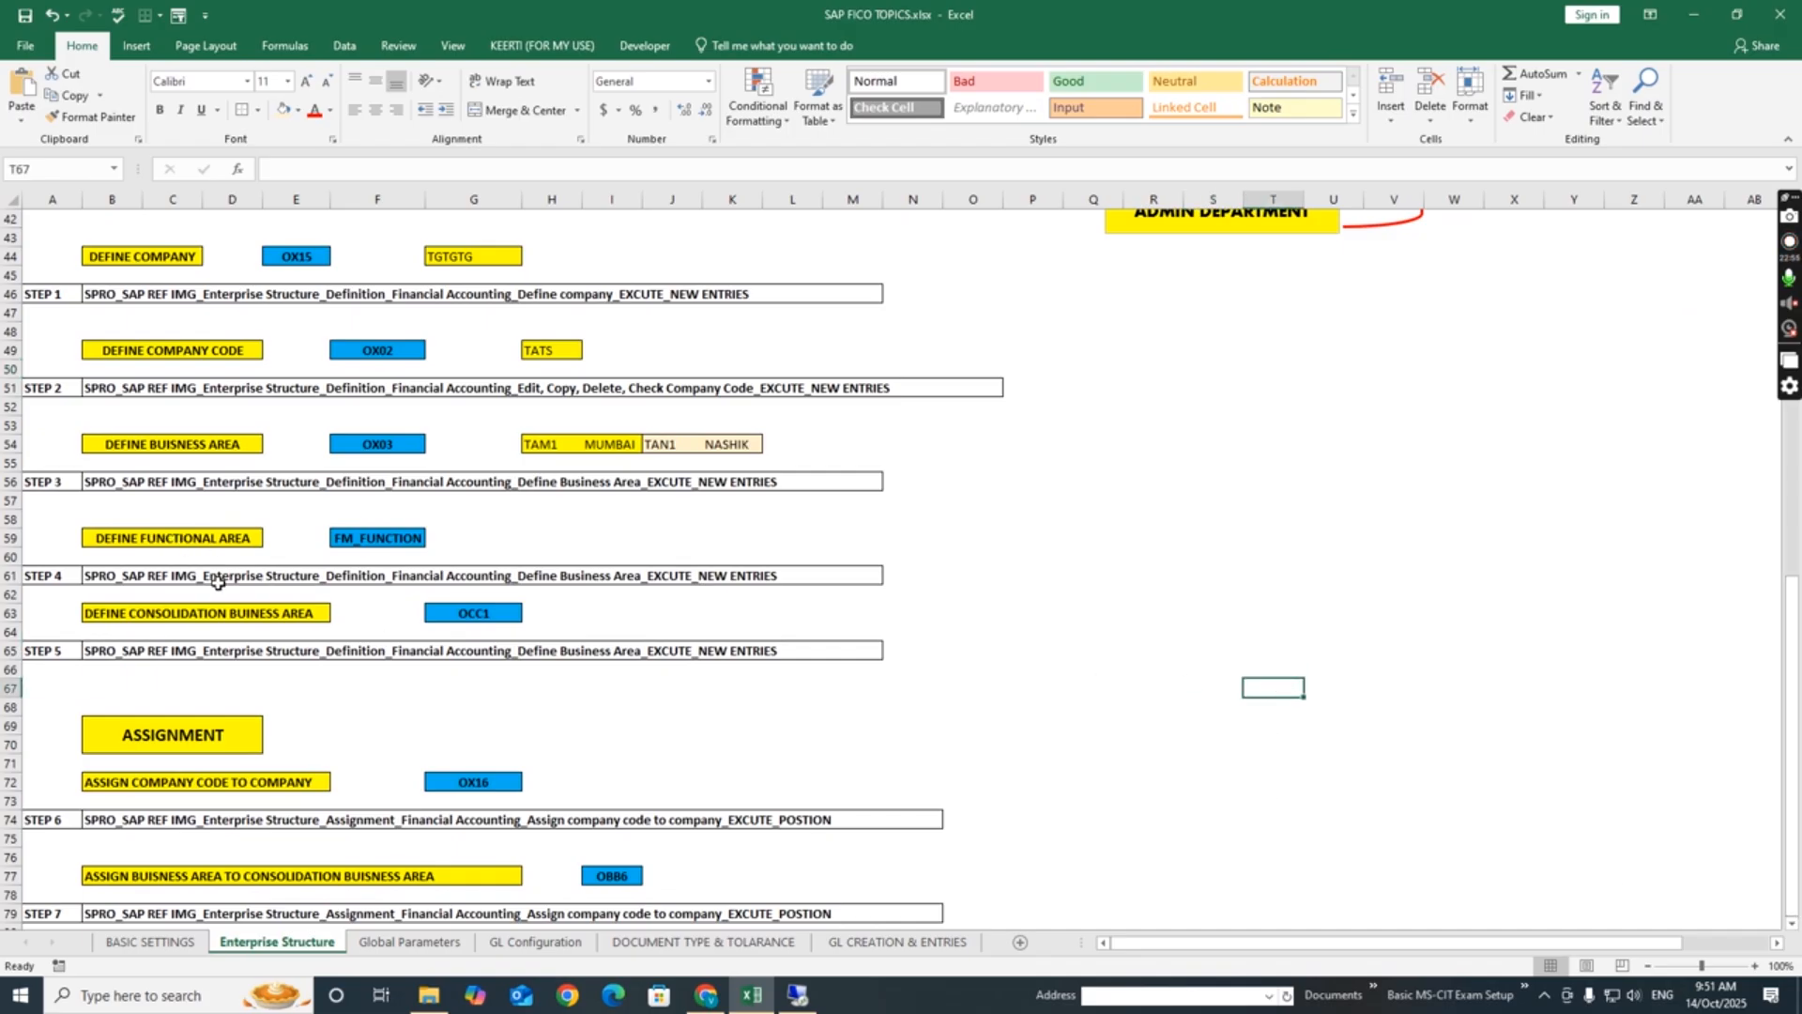
pyautogui.hotkey('alt', 'Tab')
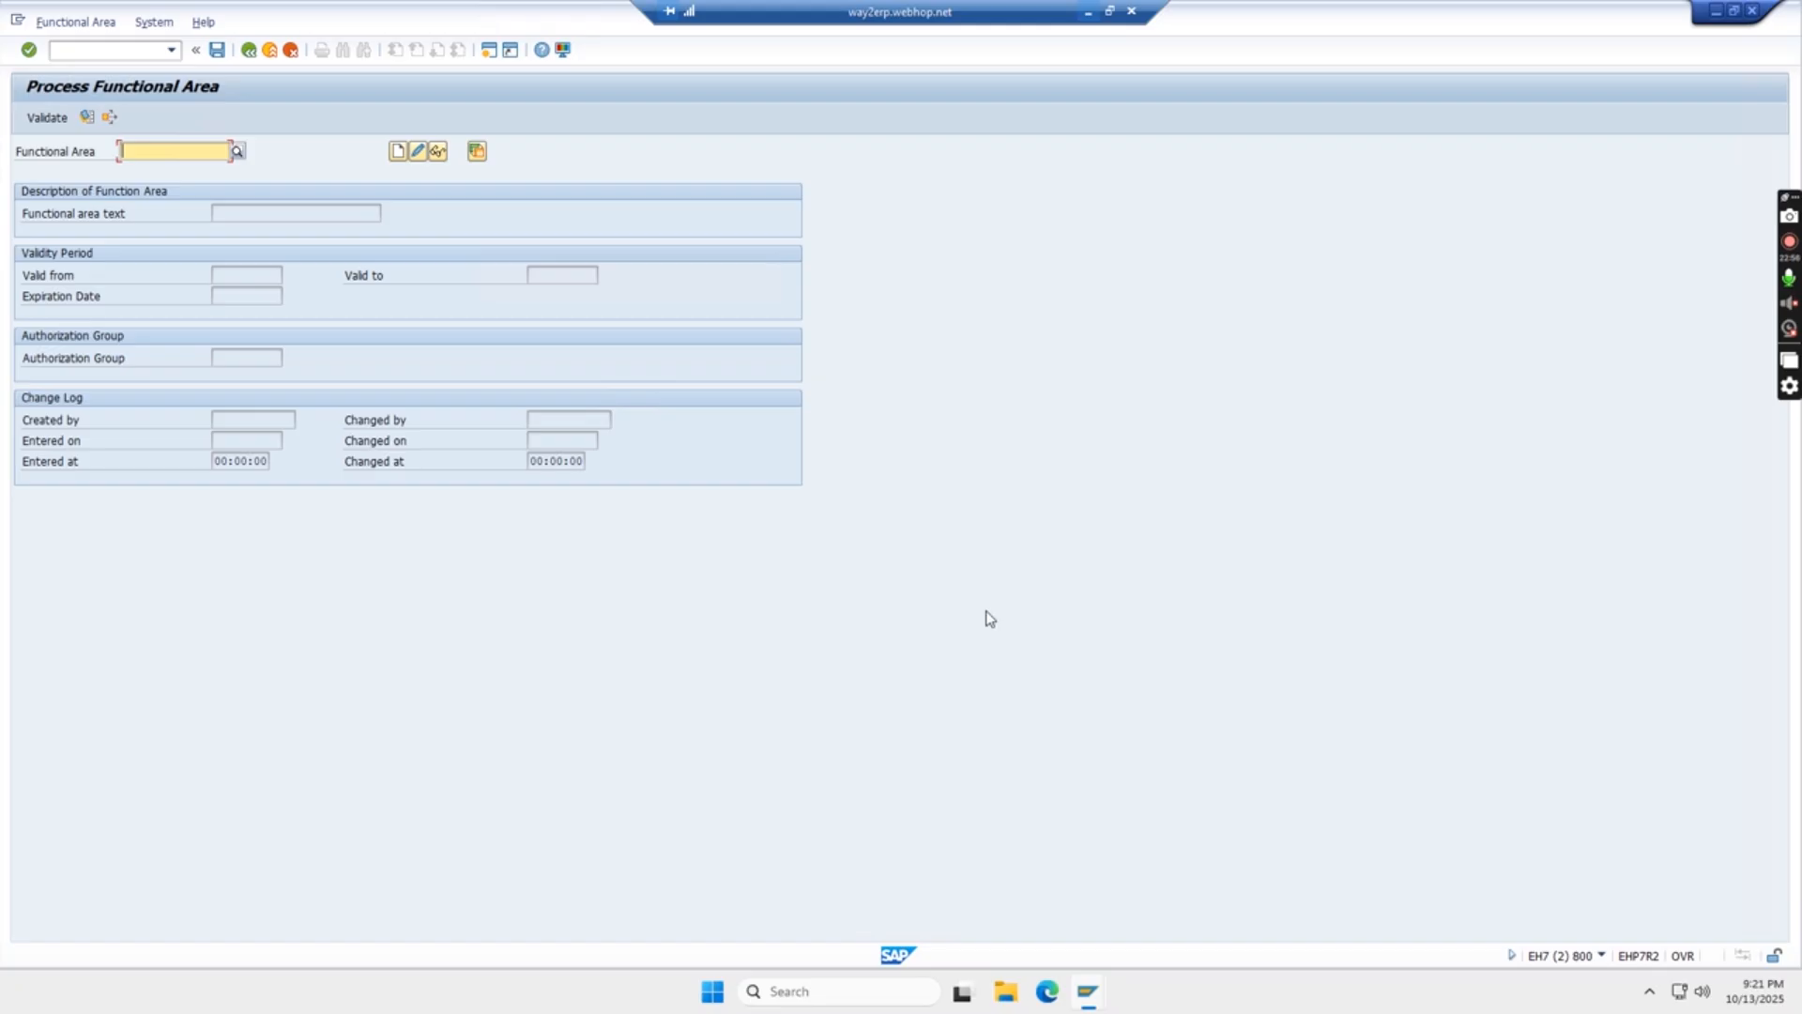
# - Try to create functional area FINANCE TATS with the functional area text FINANCE DEPARTMENT
pyautogui.click(152, 153)
pyautogui.write('FINANCE TATS')
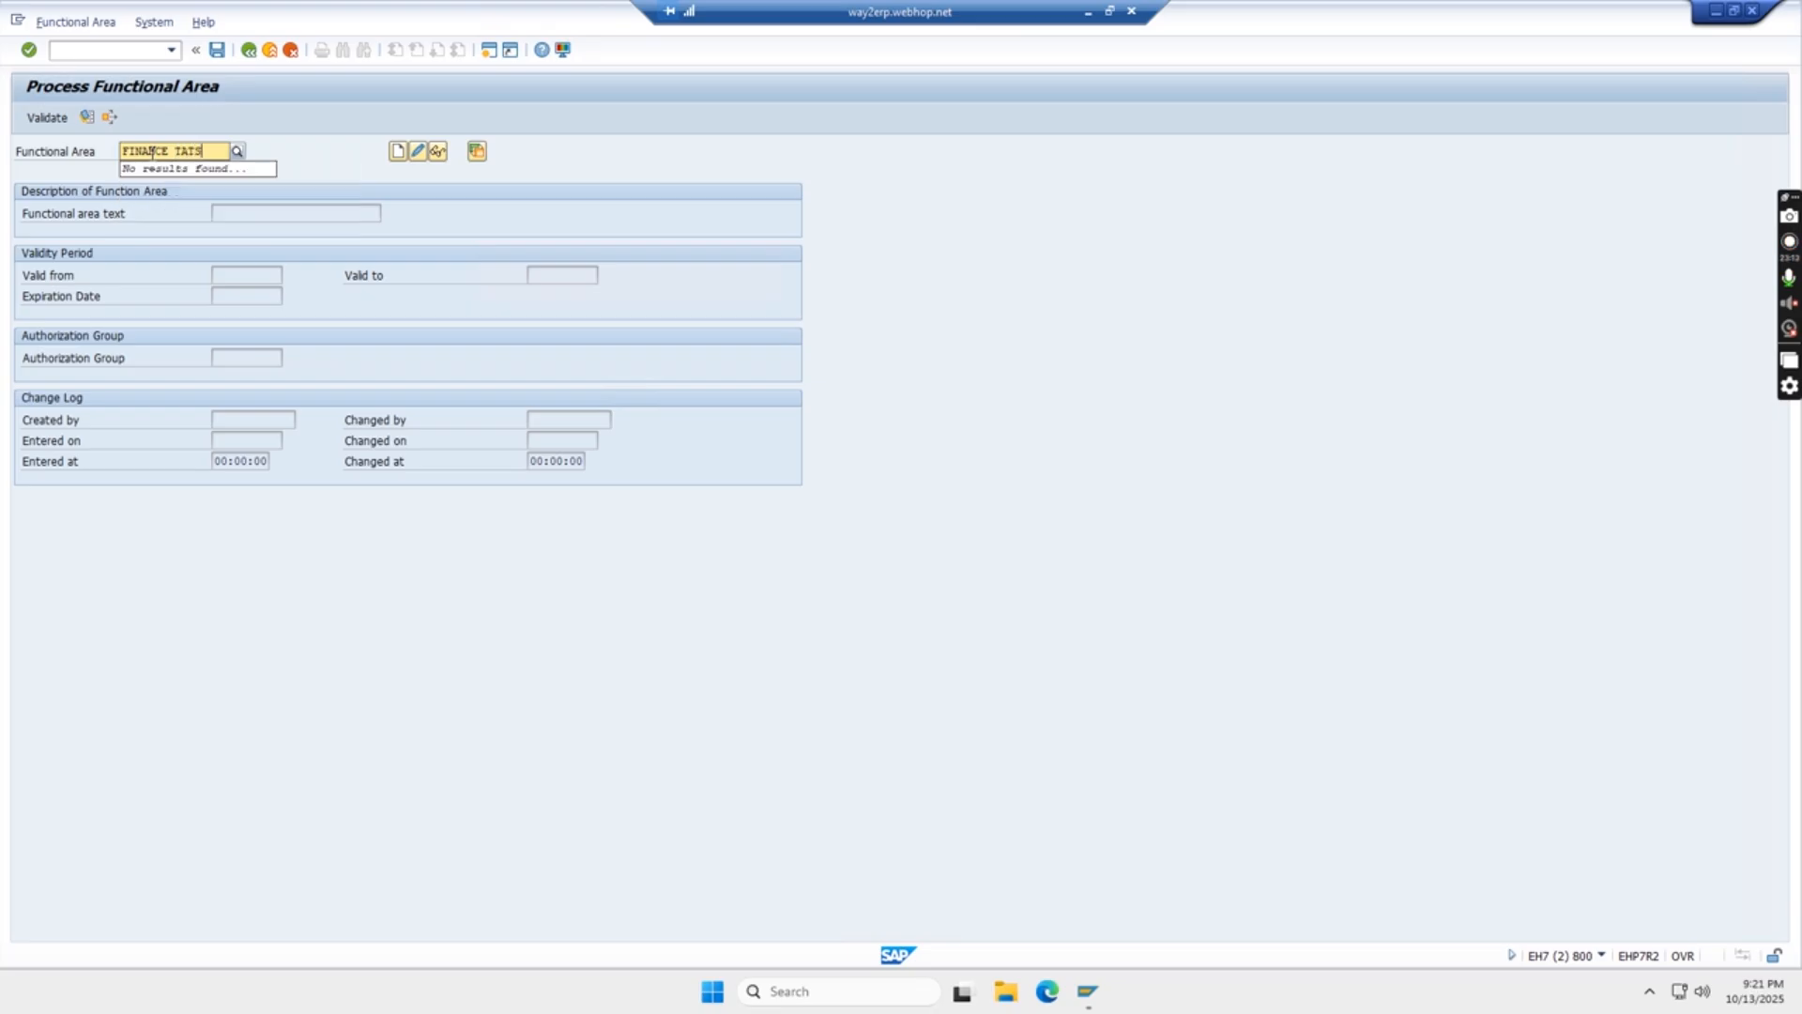
pyautogui.click(396, 152)
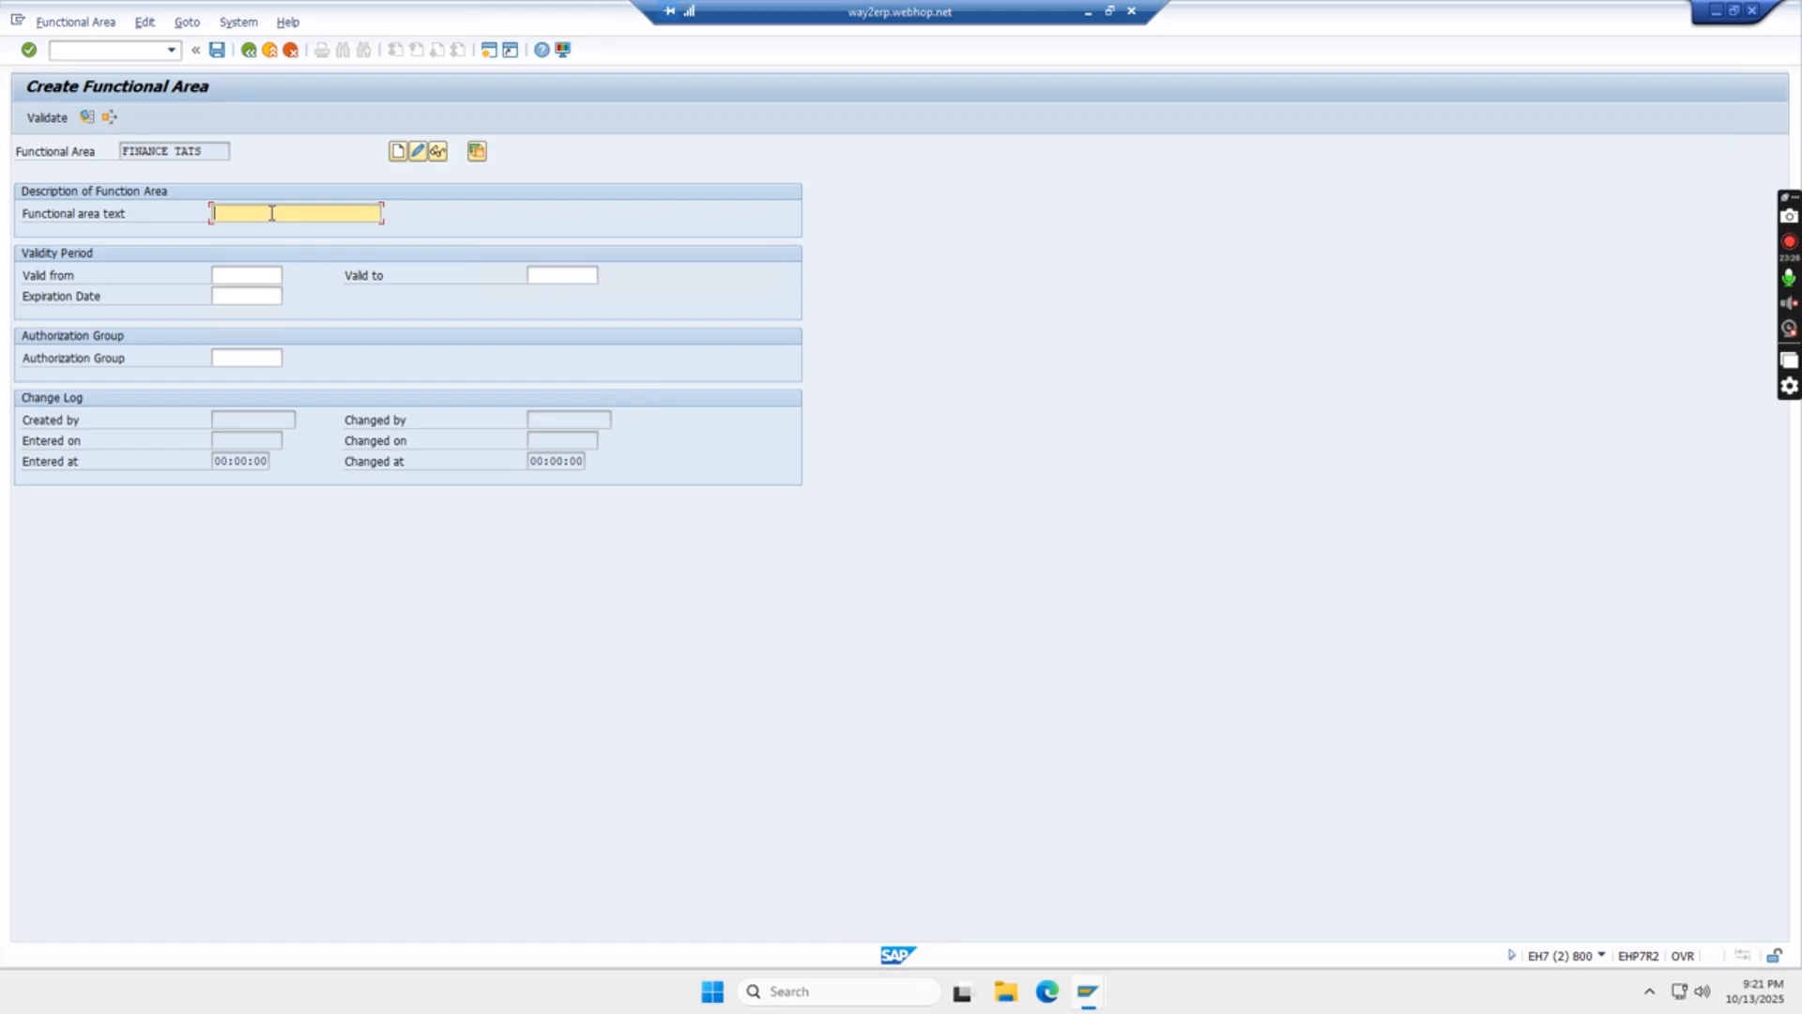
pyautogui.write('FINANCE DEPARTMENT')
pyautogui.press('Return')
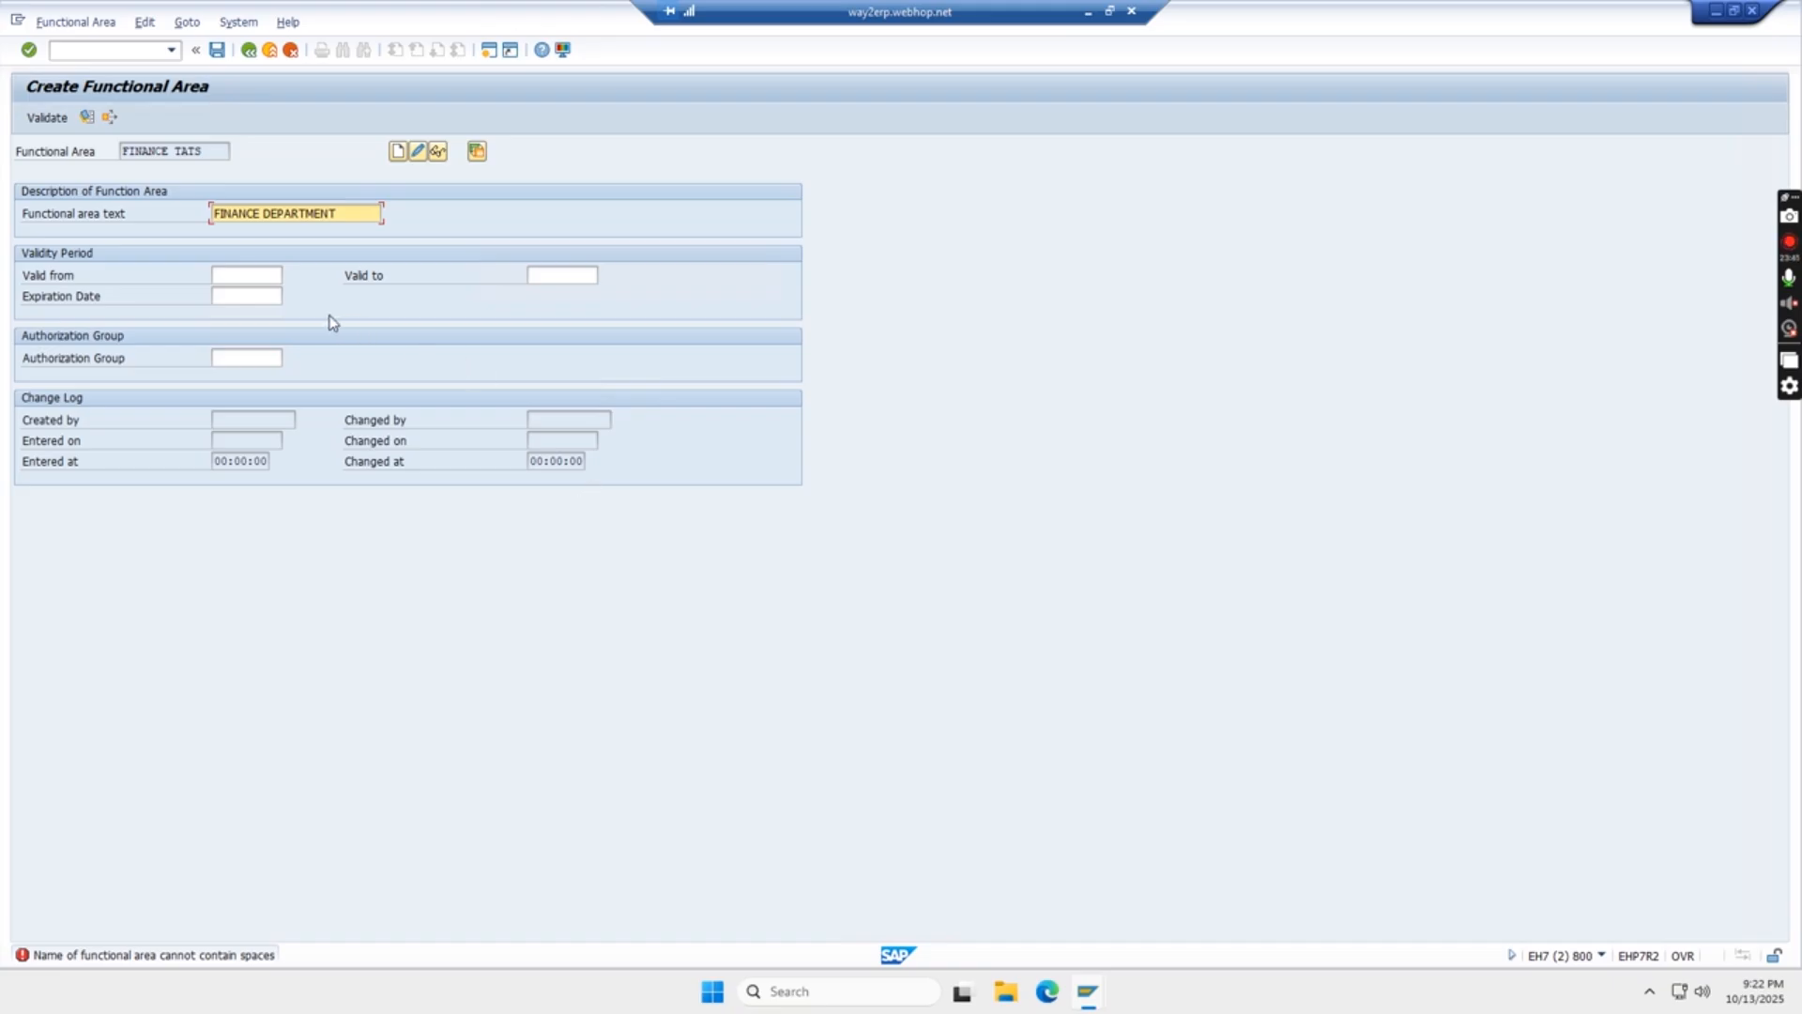
# - Set the functional area's validity period from 01.04.2025 to 31.03.2026
pyautogui.click(252, 282)
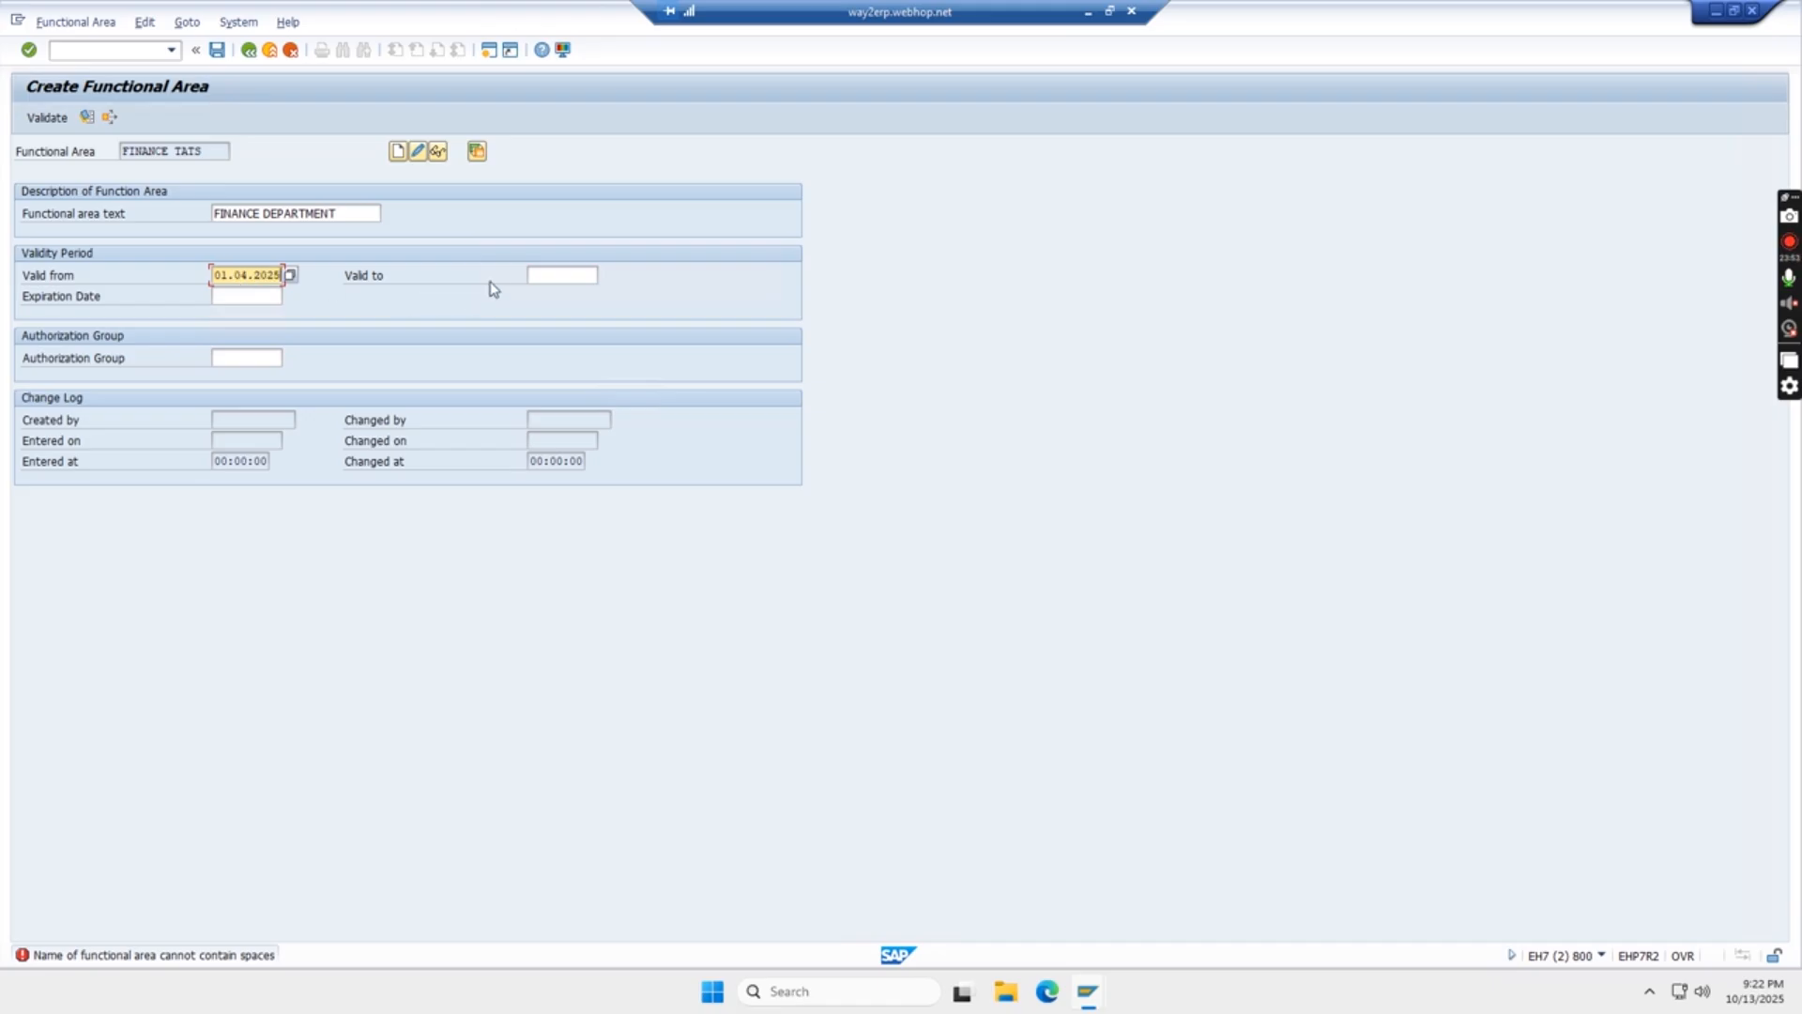
pyautogui.click(541, 274)
pyautogui.press('Return')
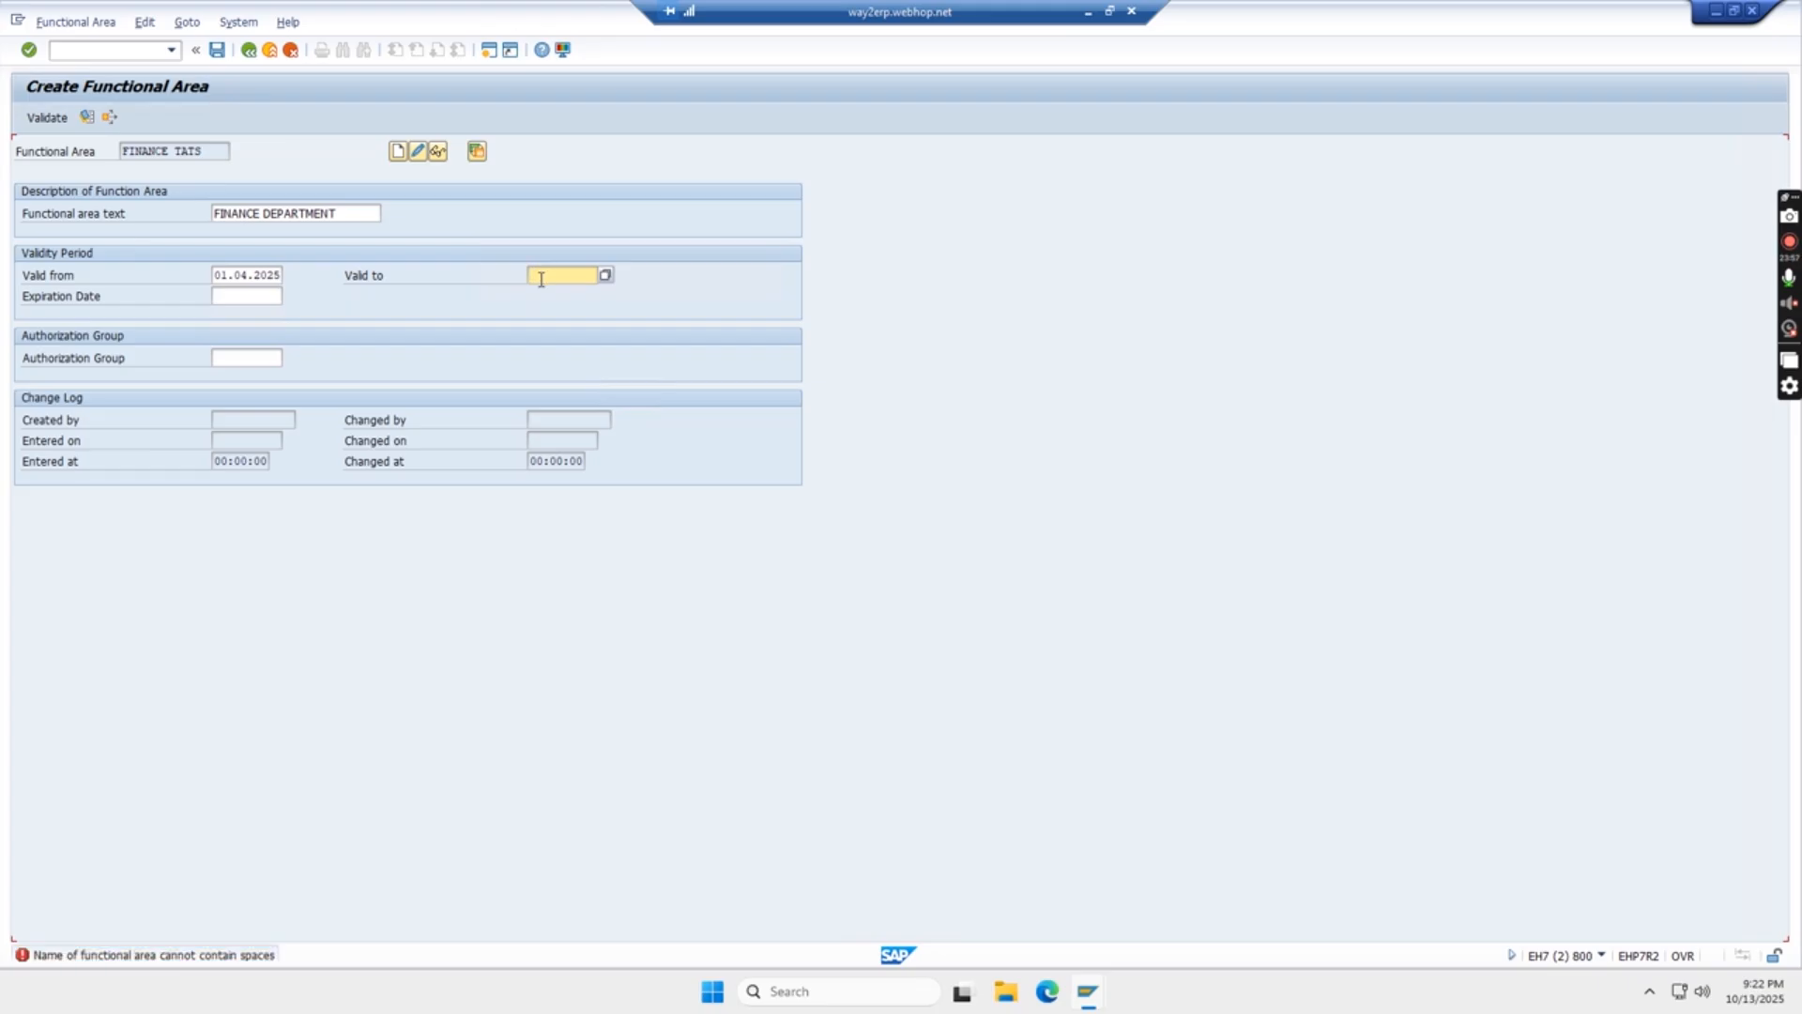
pyautogui.click(347, 214)
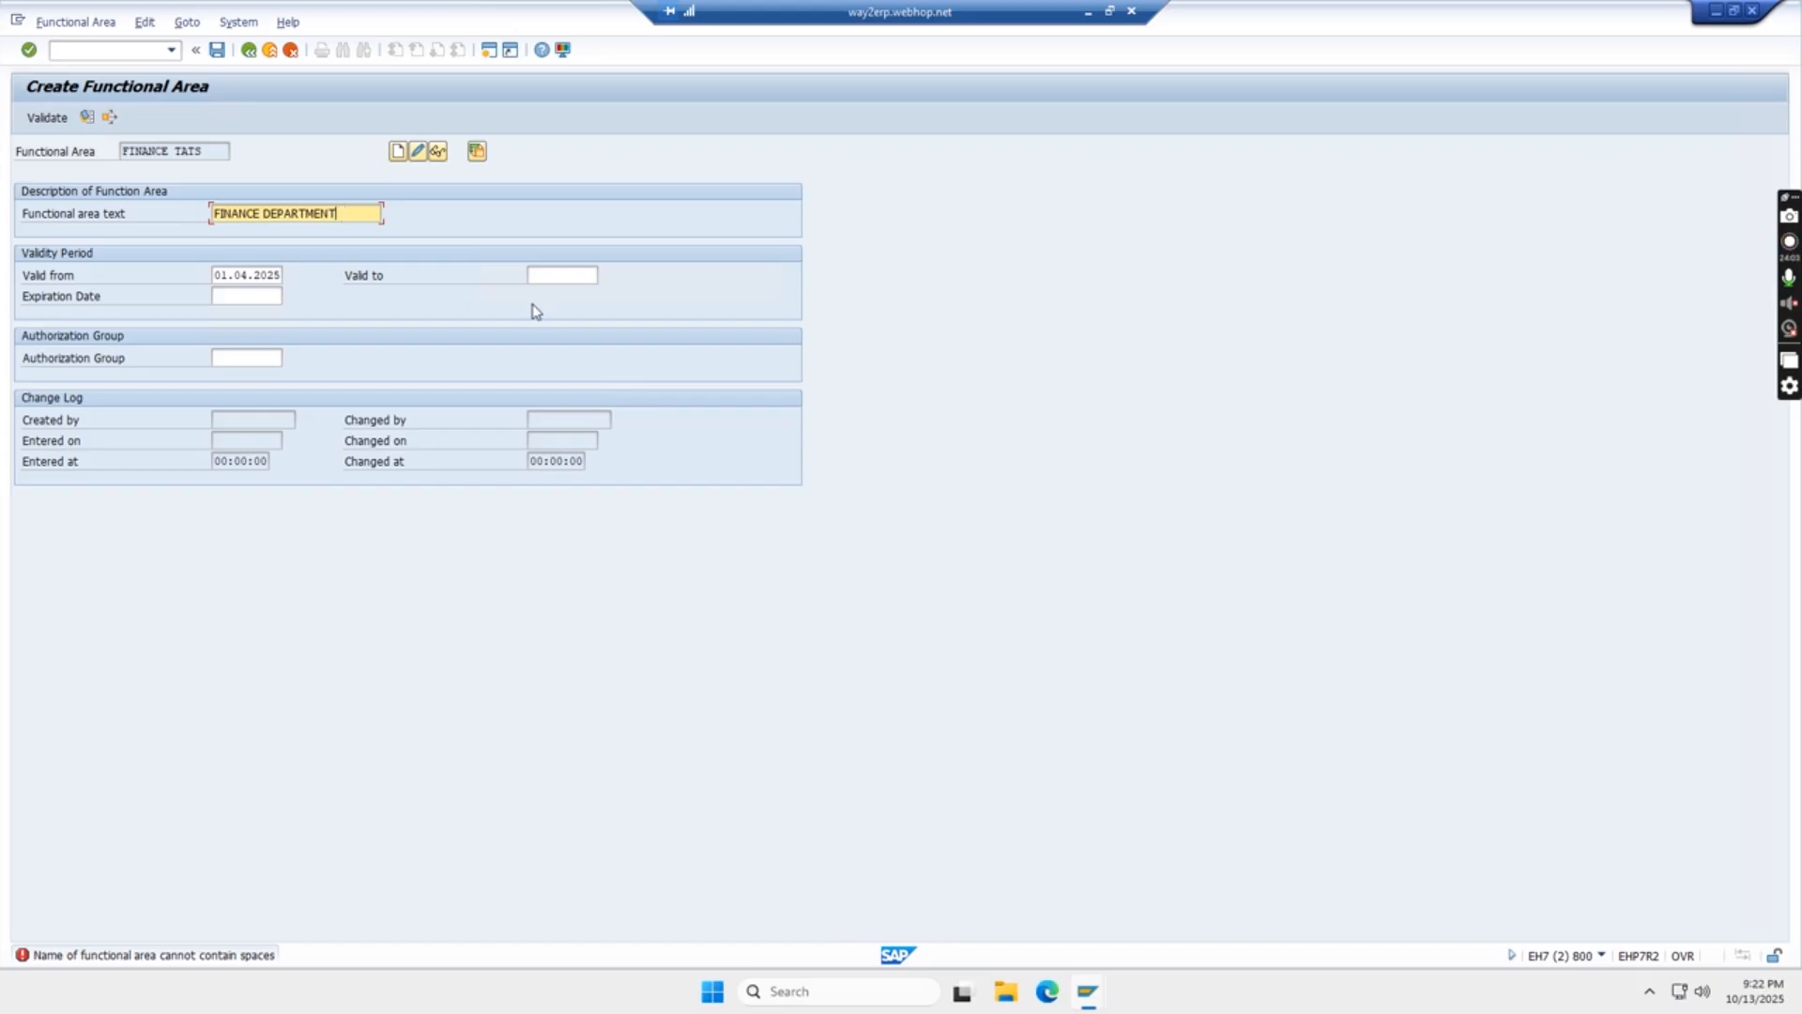
pyautogui.click(579, 278)
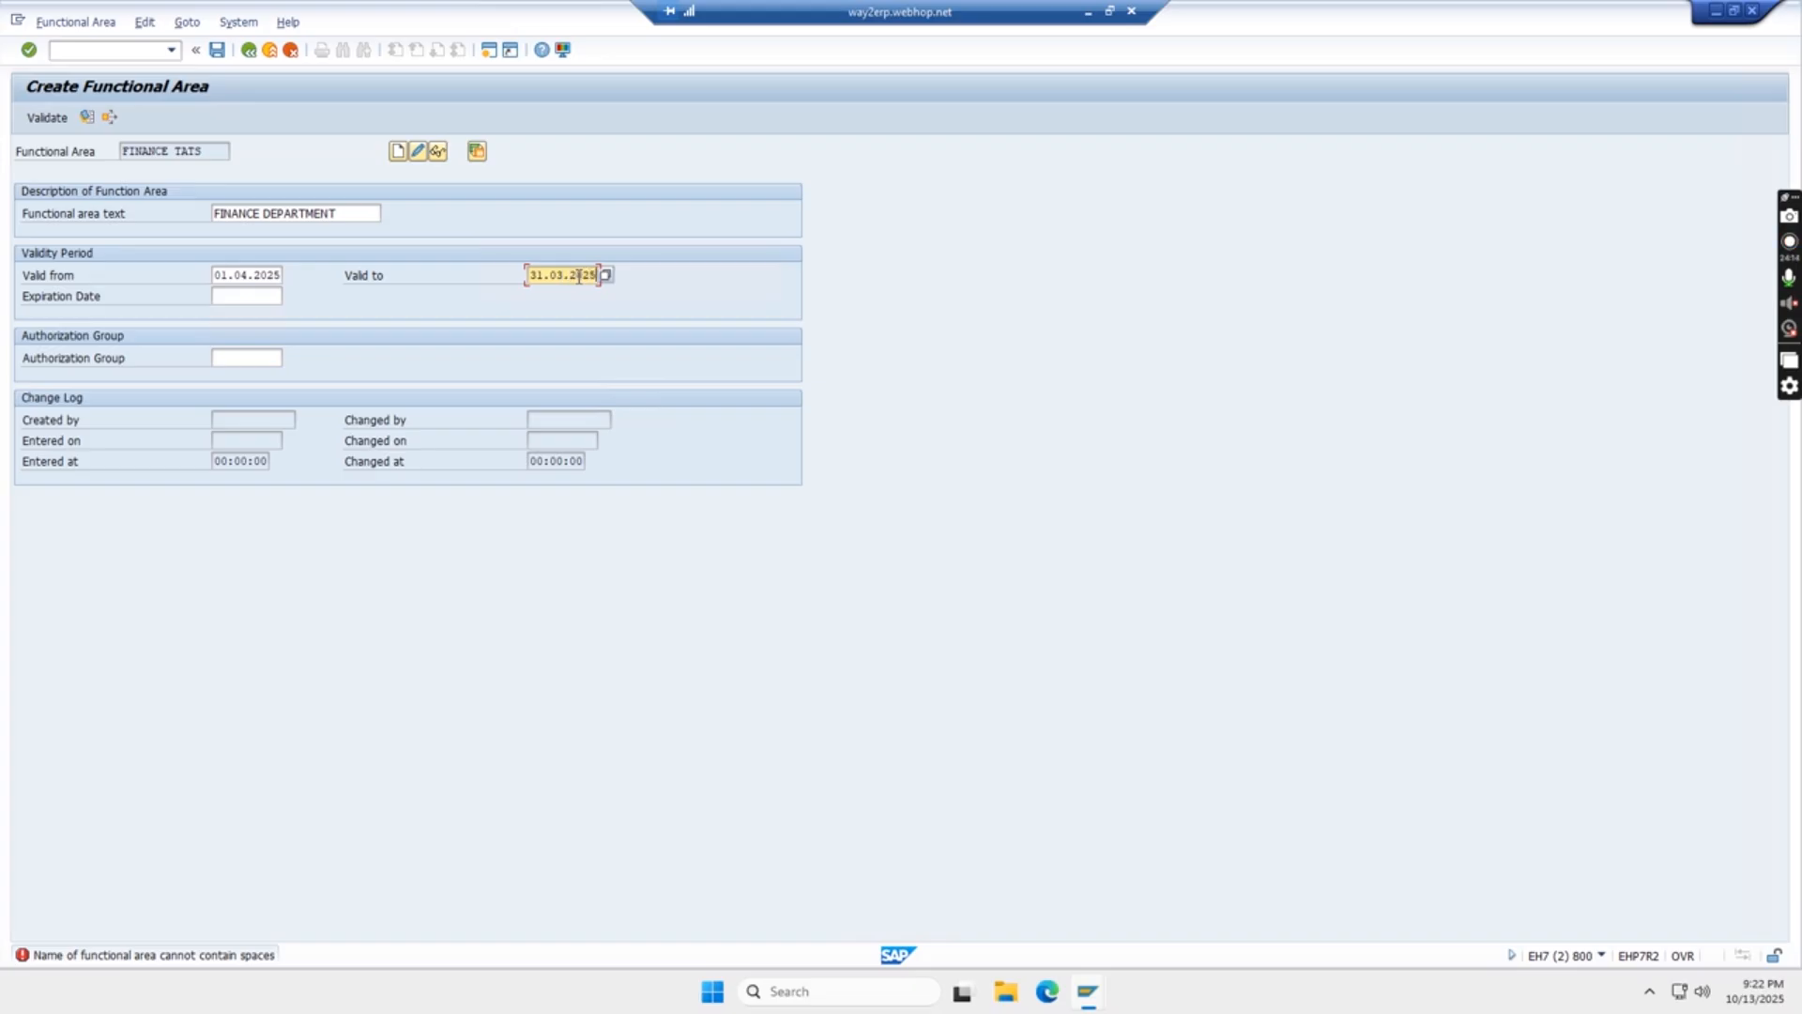
pyautogui.press('Return')
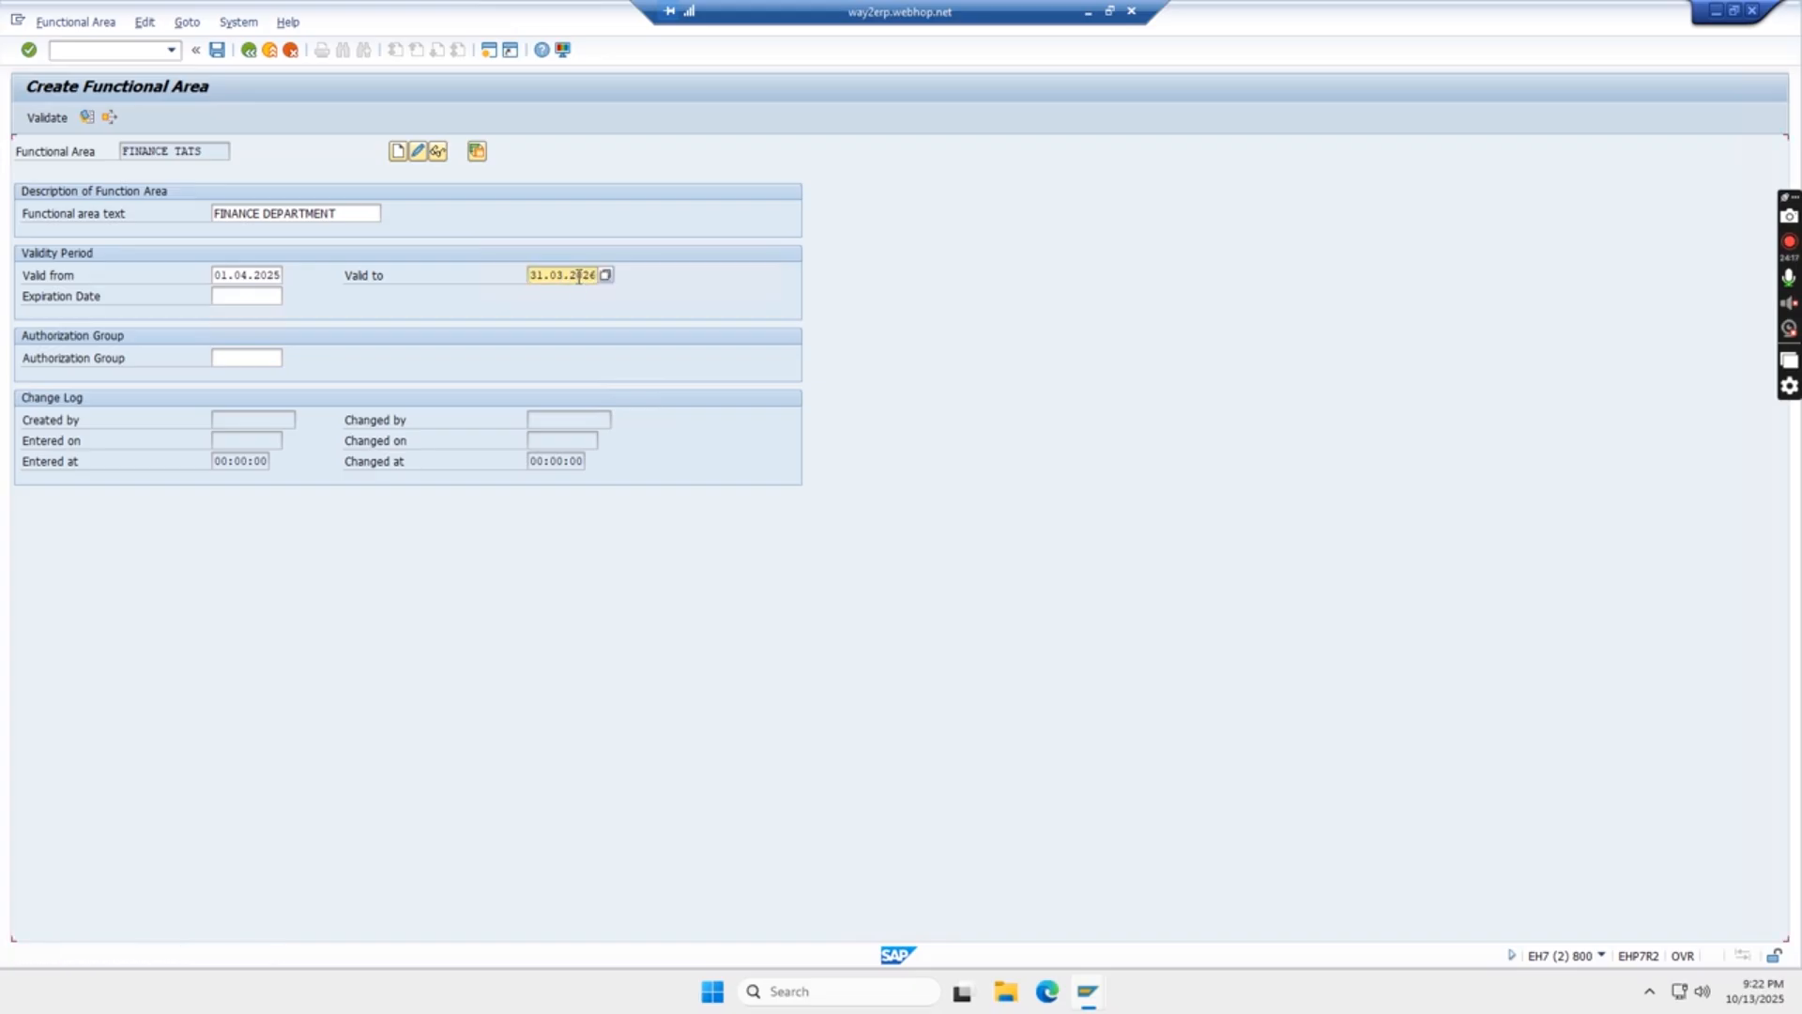
# - Choose 14.10.2025 from the calendar as the expiration date and submit the entry
pyautogui.click(240, 299)
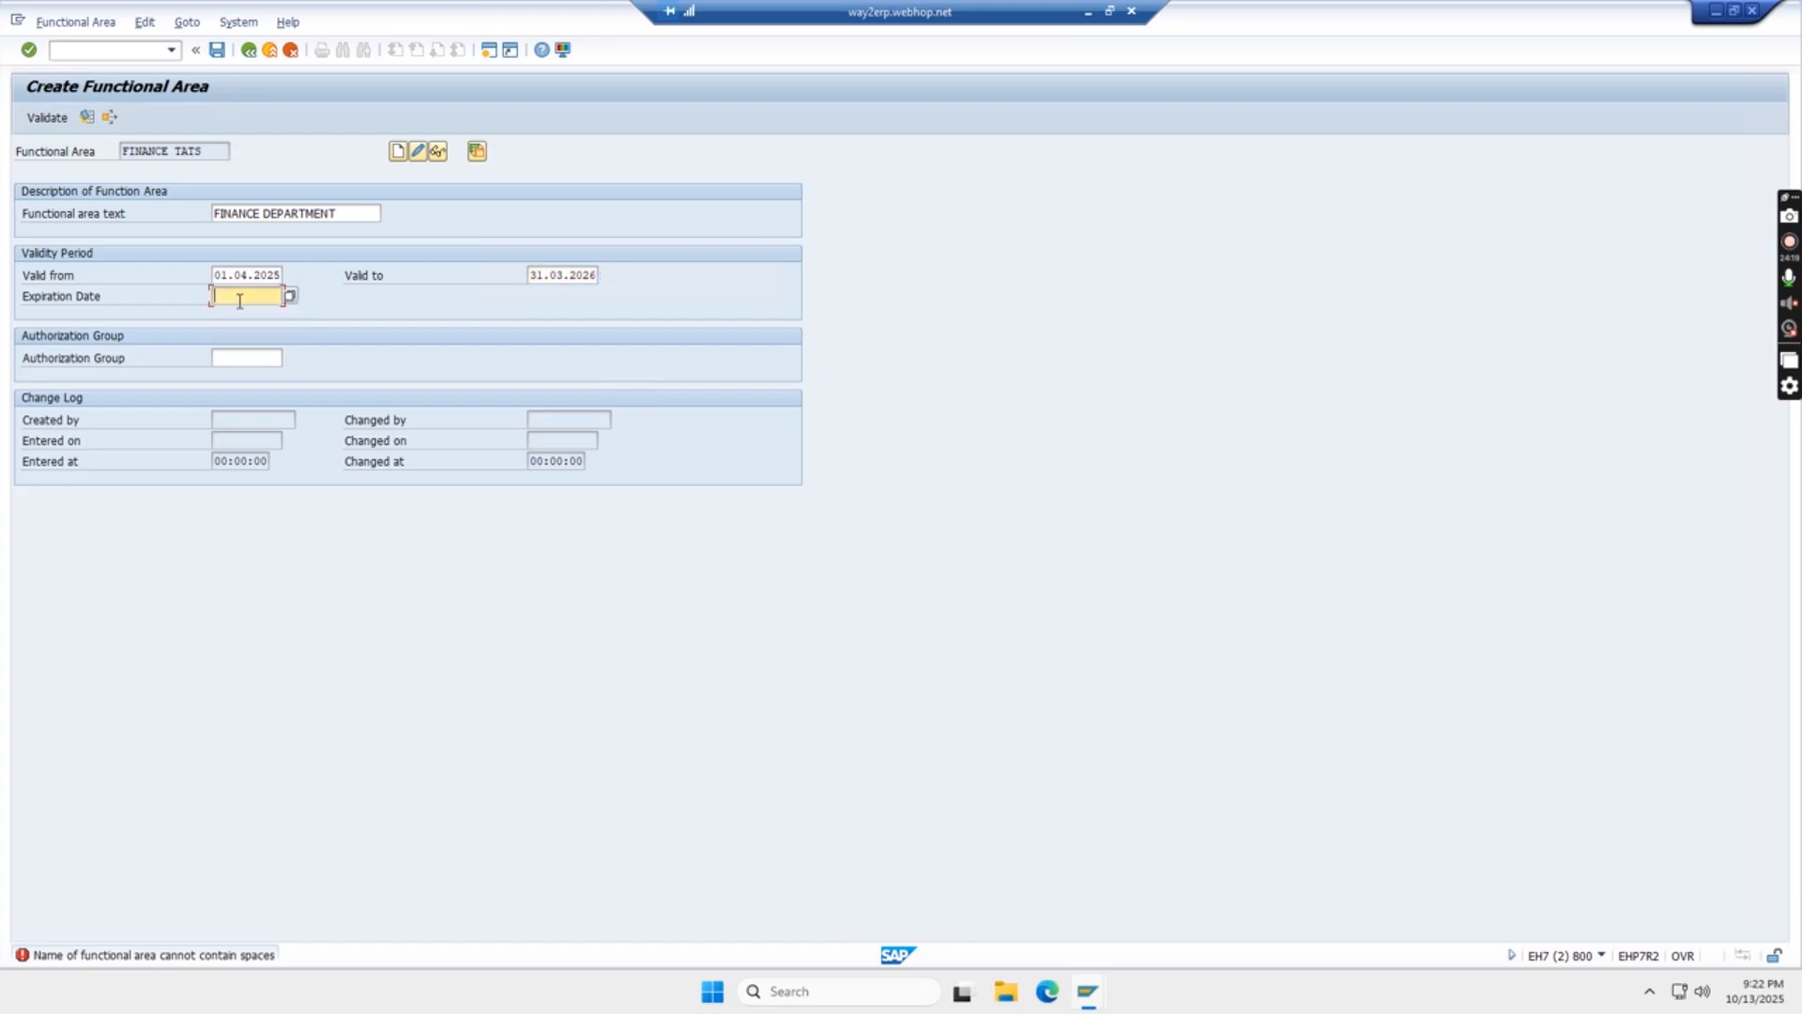
pyautogui.click(291, 300)
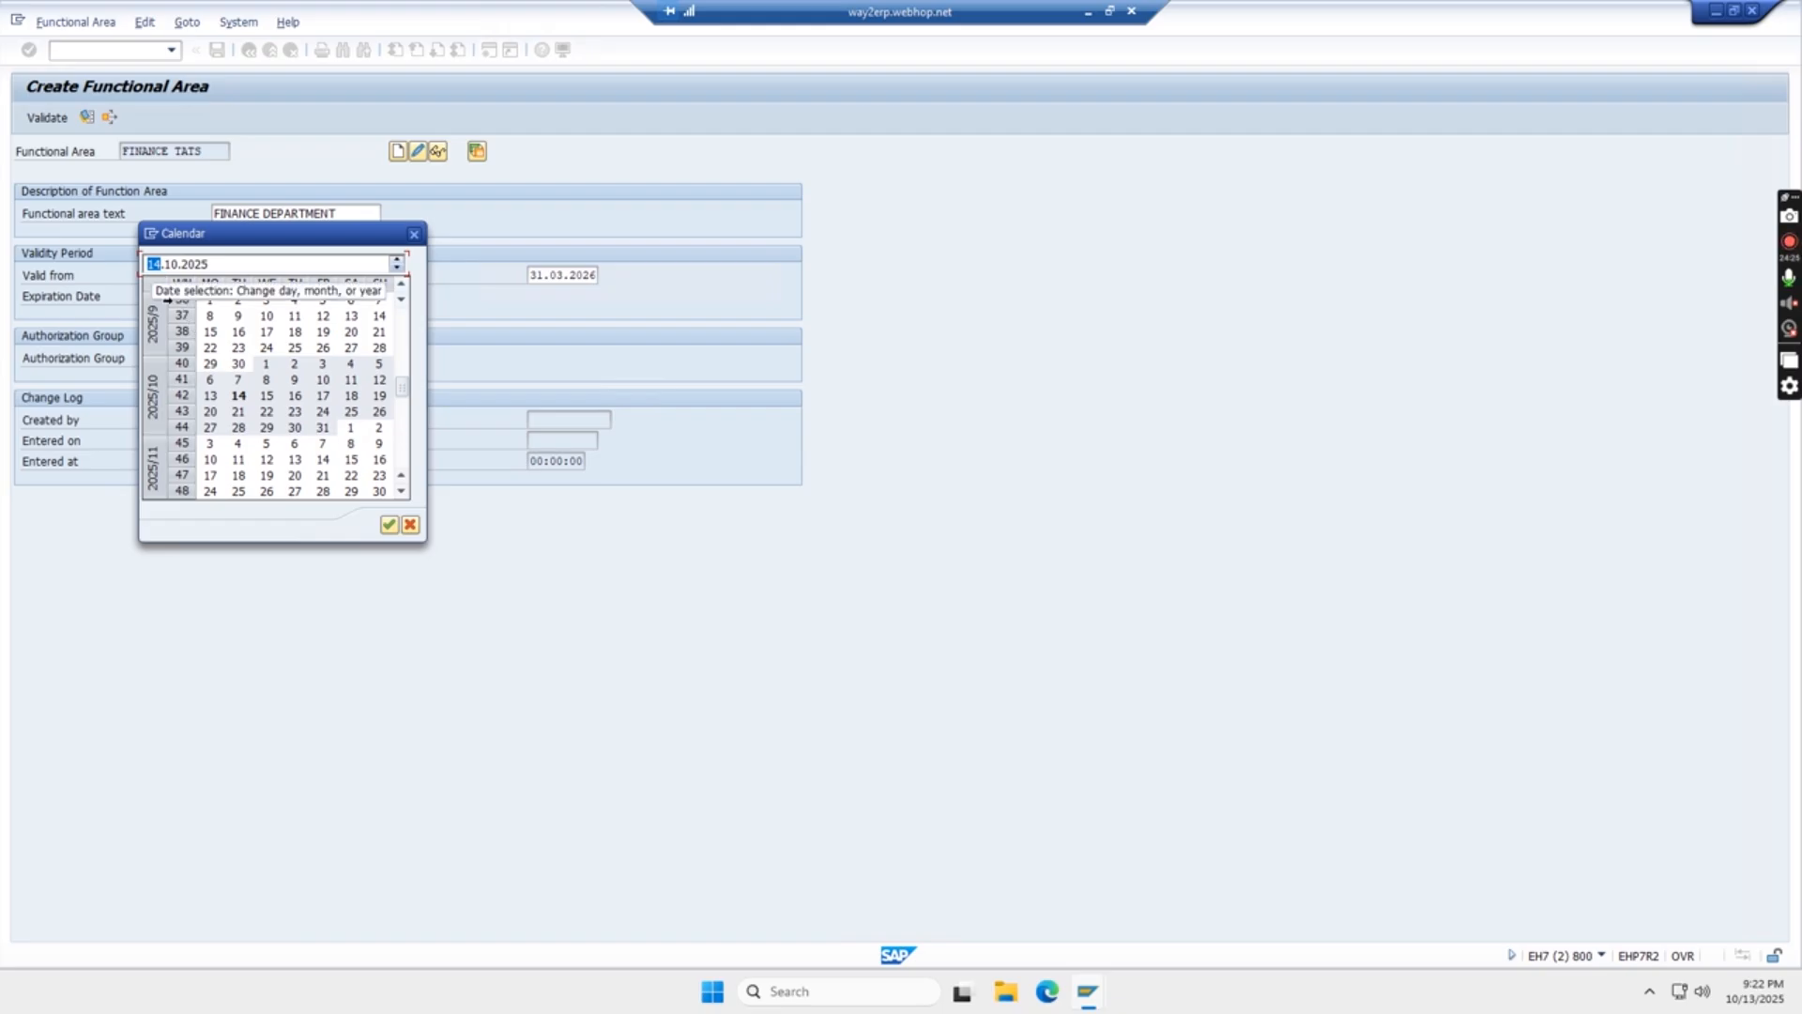
pyautogui.click(239, 397)
pyautogui.doubleClick(239, 398)
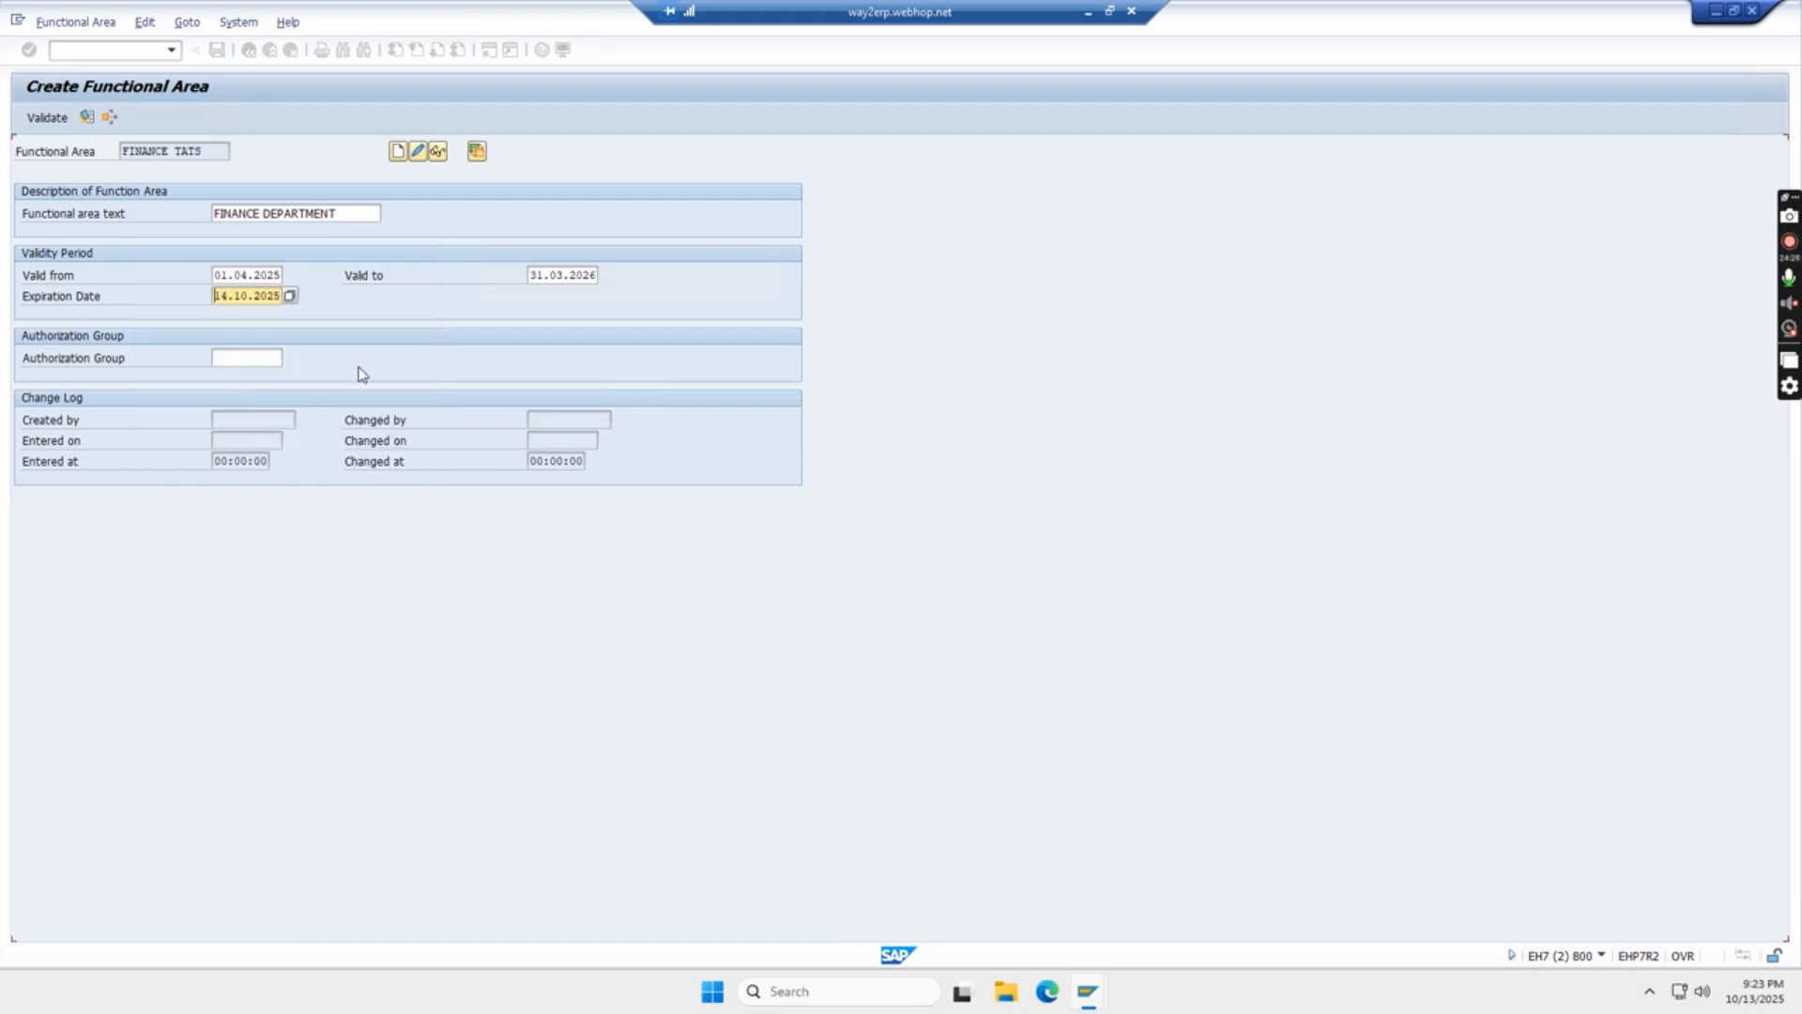
pyautogui.press('Return')
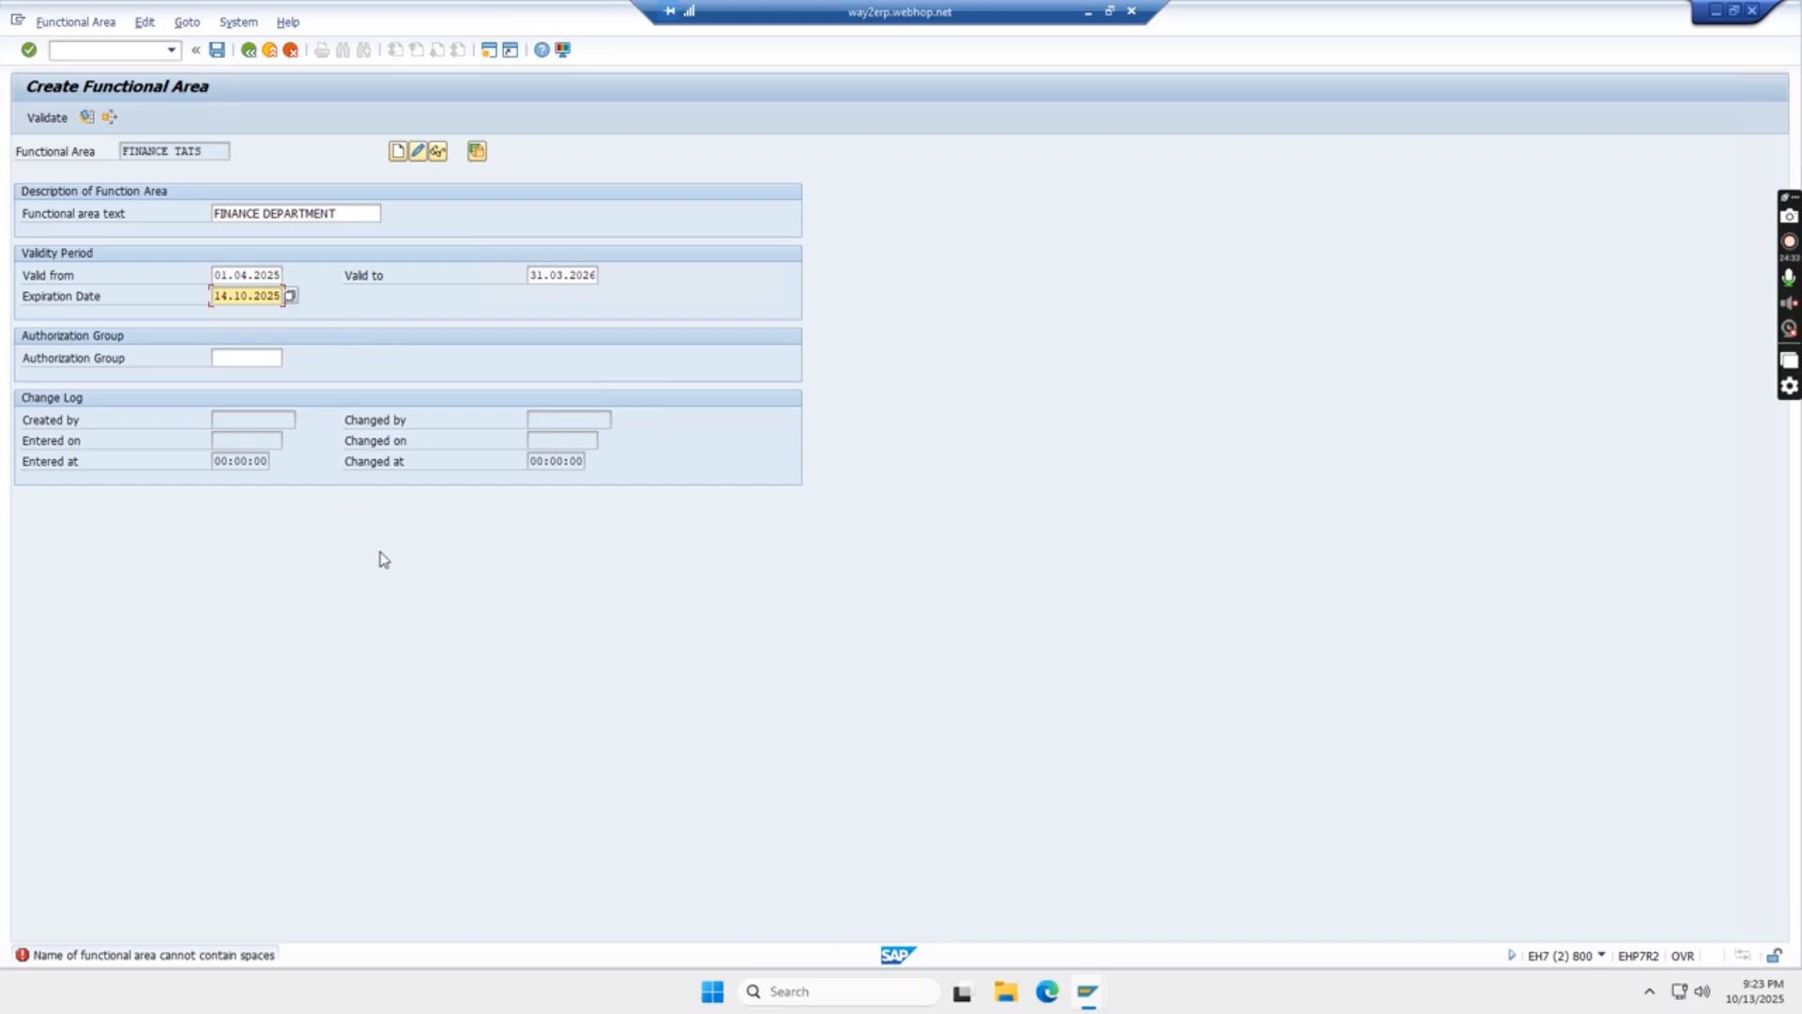
# - Change the functional area text to FINANC_DEP and try to submit the FINANCE TATS entry again
pyautogui.click(263, 212)
pyautogui.press('BackSpace')
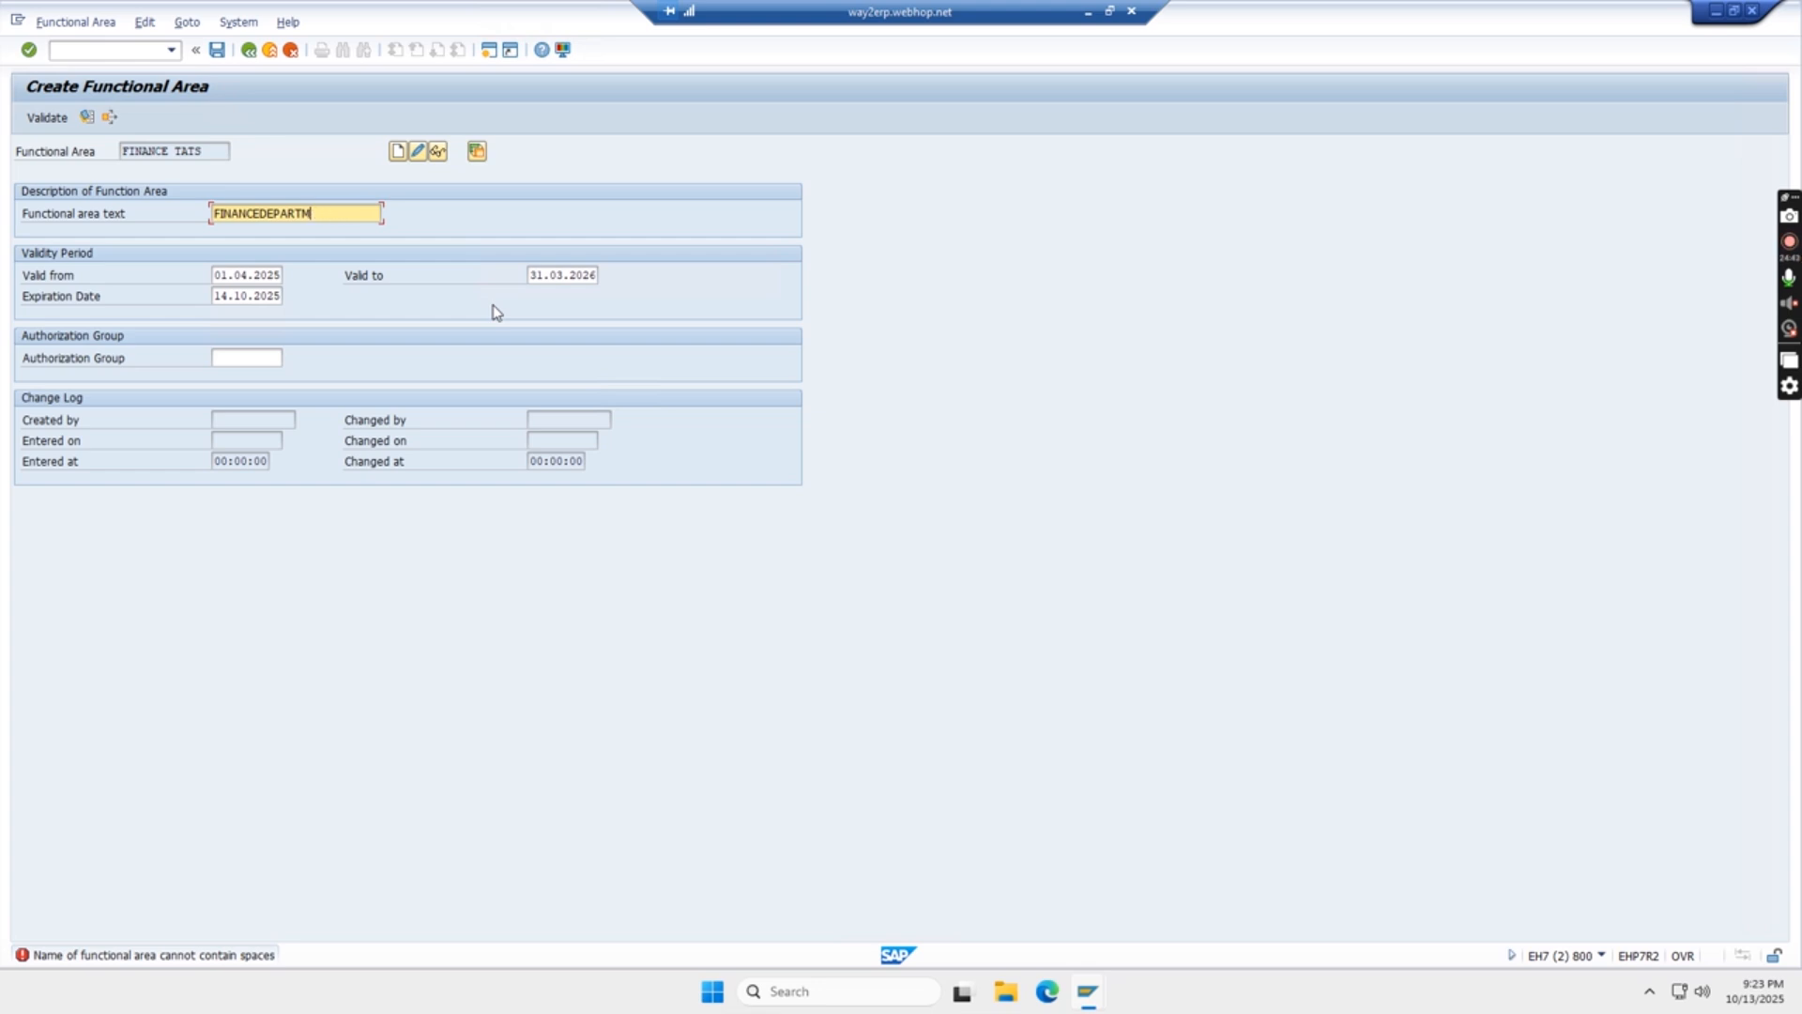
pyautogui.press('BackSpace')
pyautogui.press('BackSpace')
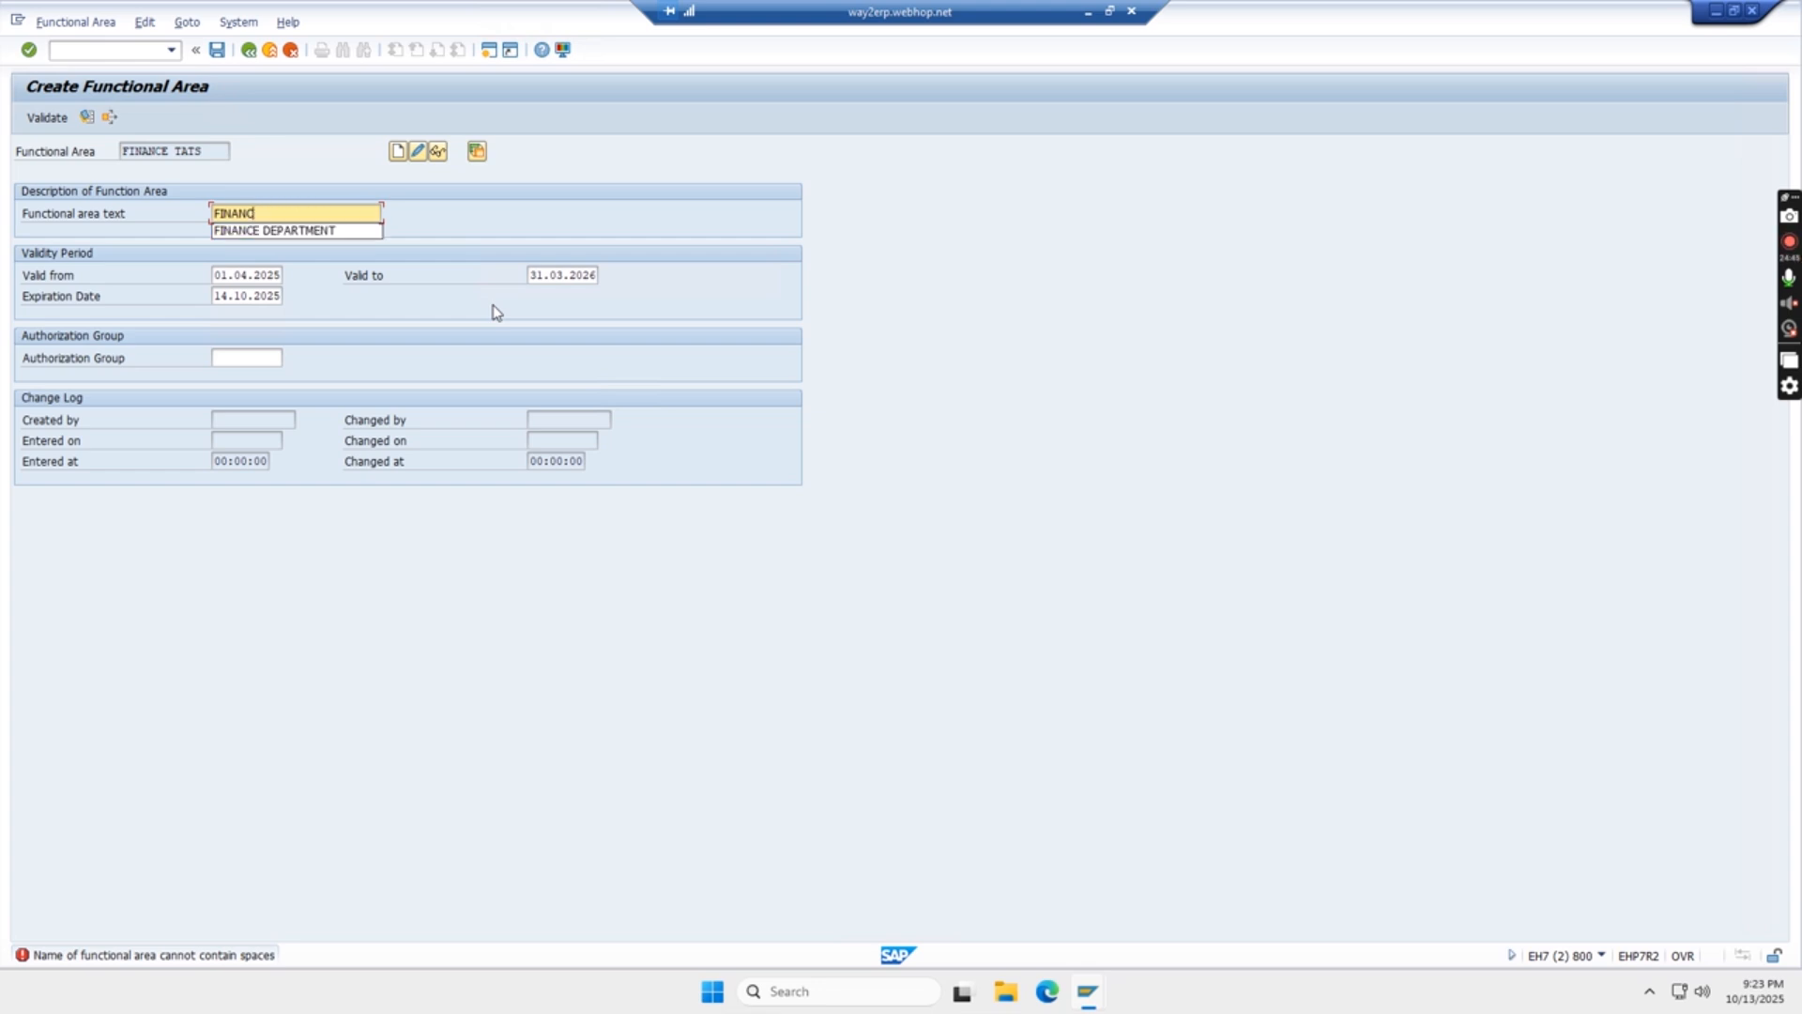
pyautogui.write('_DEP')
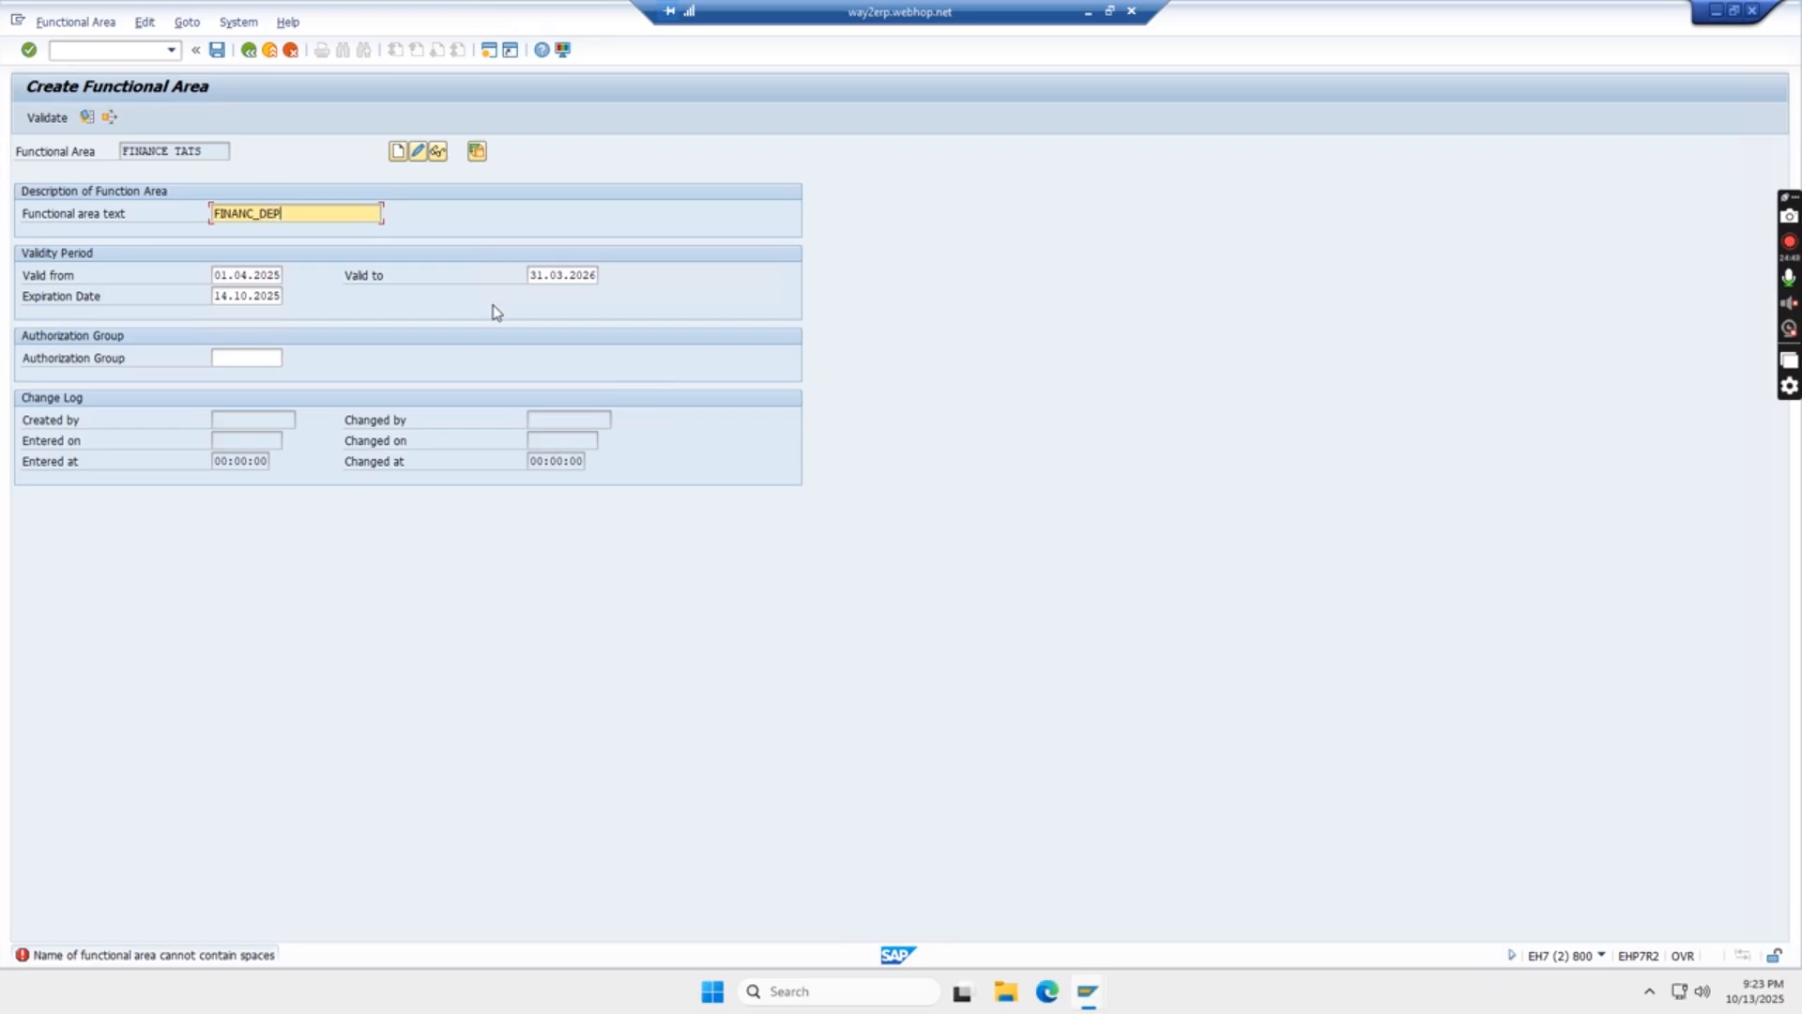
pyautogui.press('Return')
pyautogui.click(418, 151)
# - Cancel the creation of functional area FINANCE TATS and discard its data
pyautogui.click(291, 49)
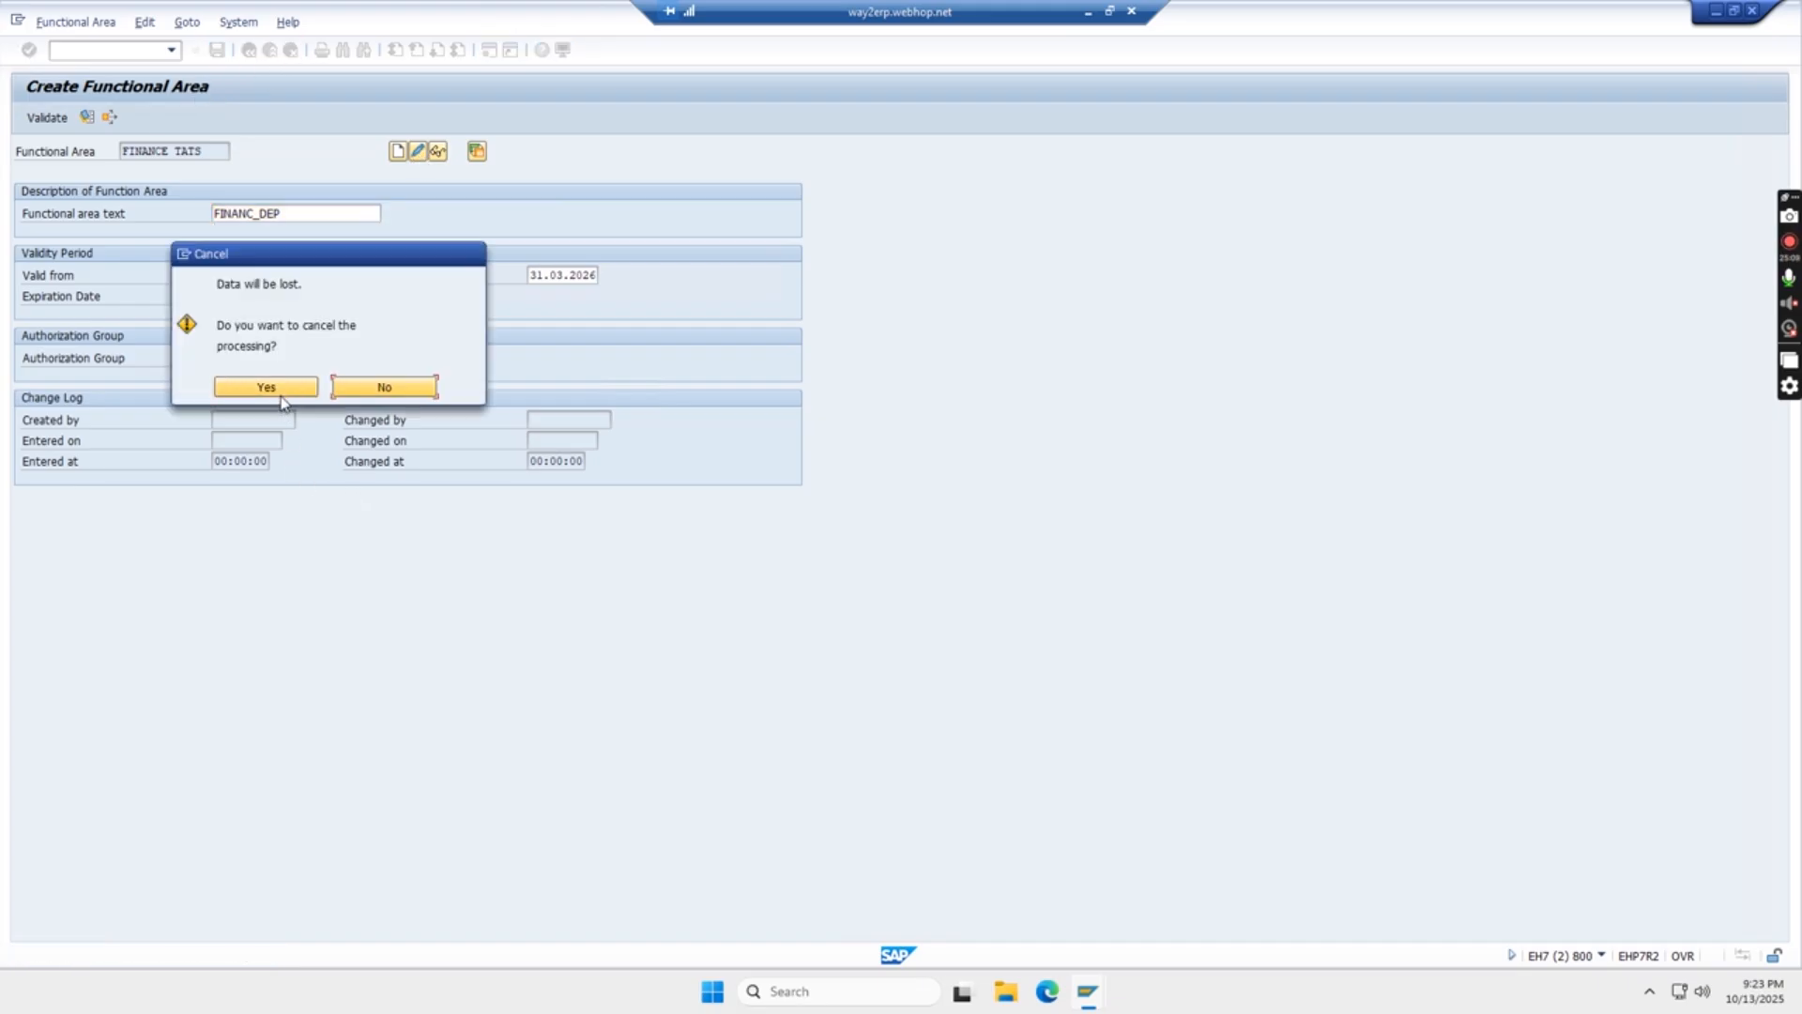
pyautogui.click(370, 385)
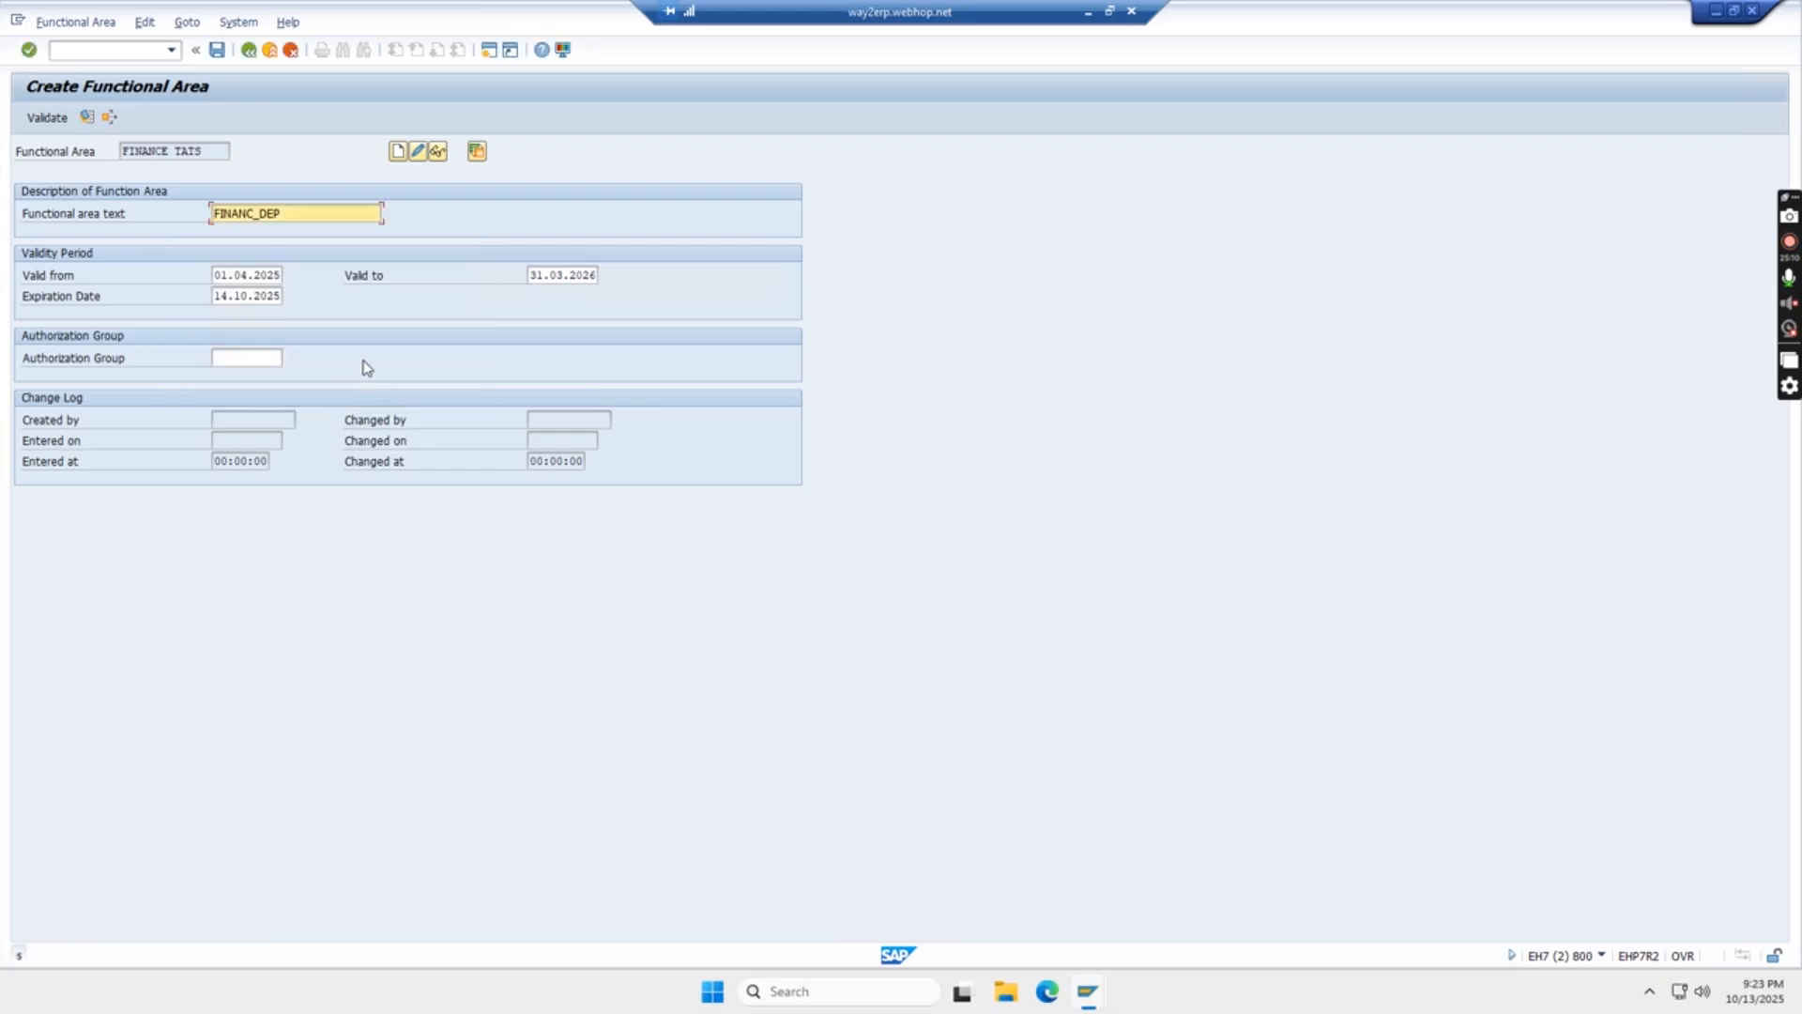
pyautogui.click(291, 50)
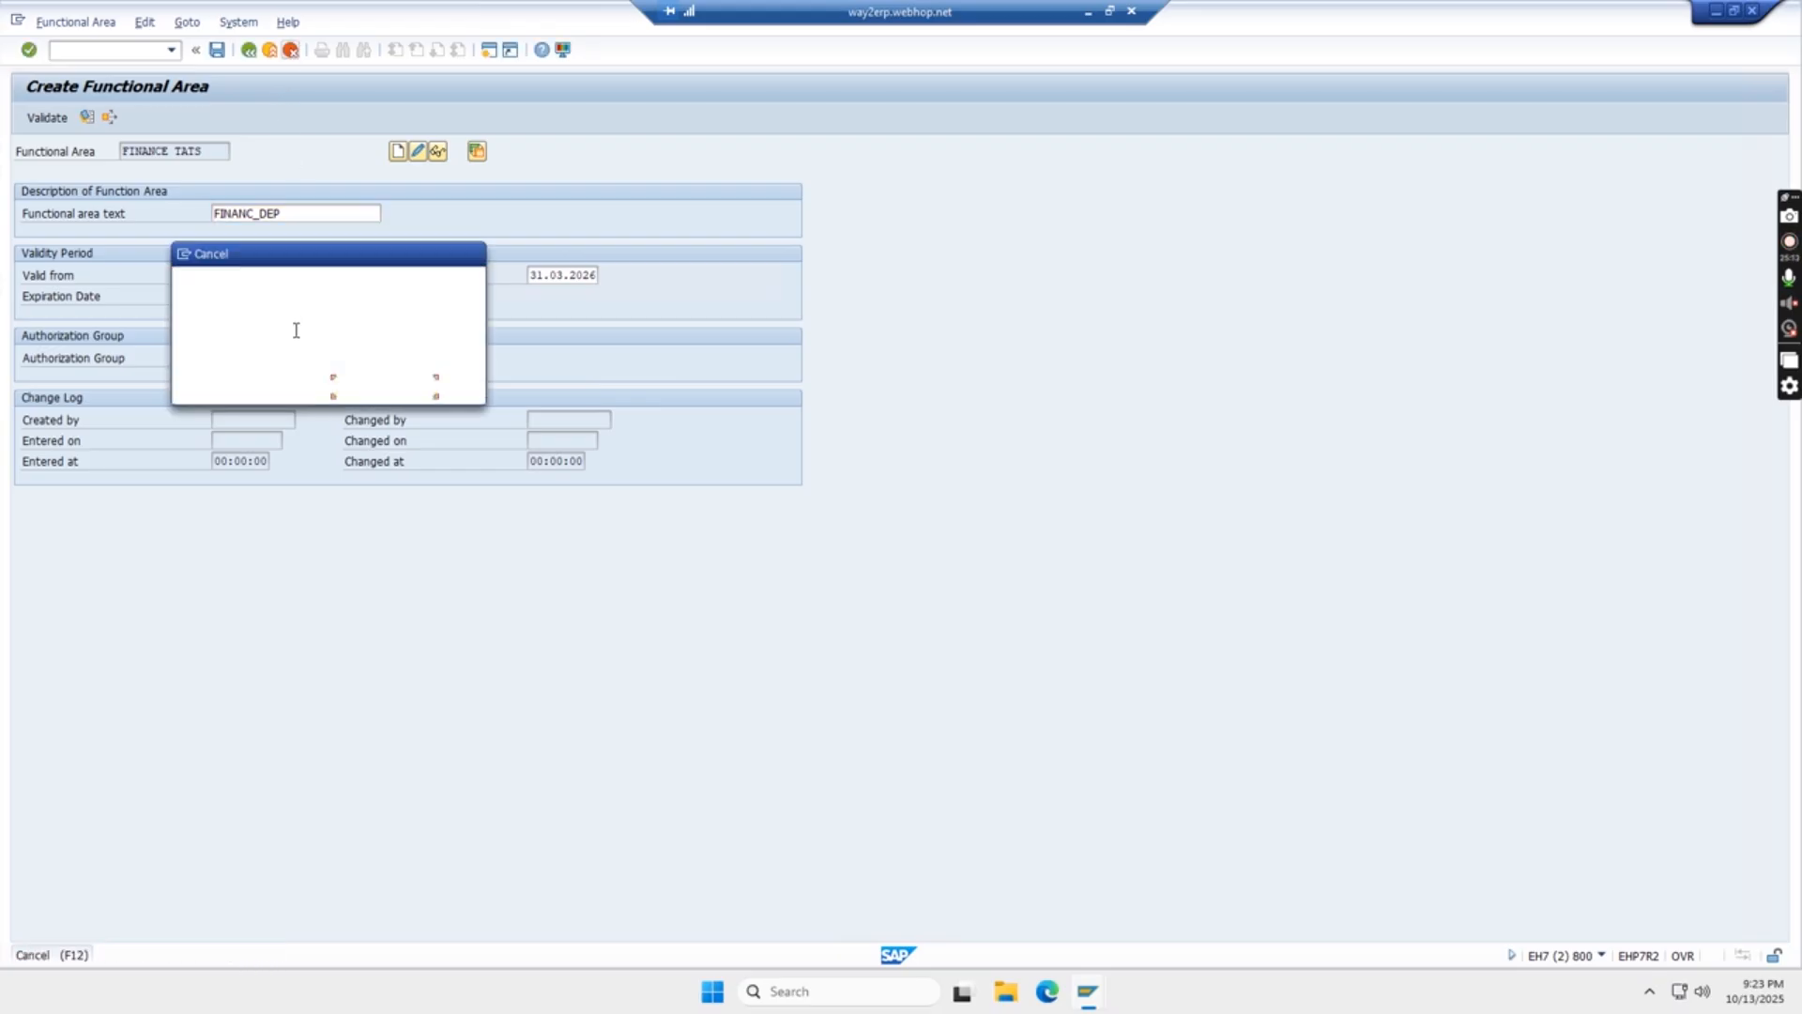
pyautogui.click(266, 386)
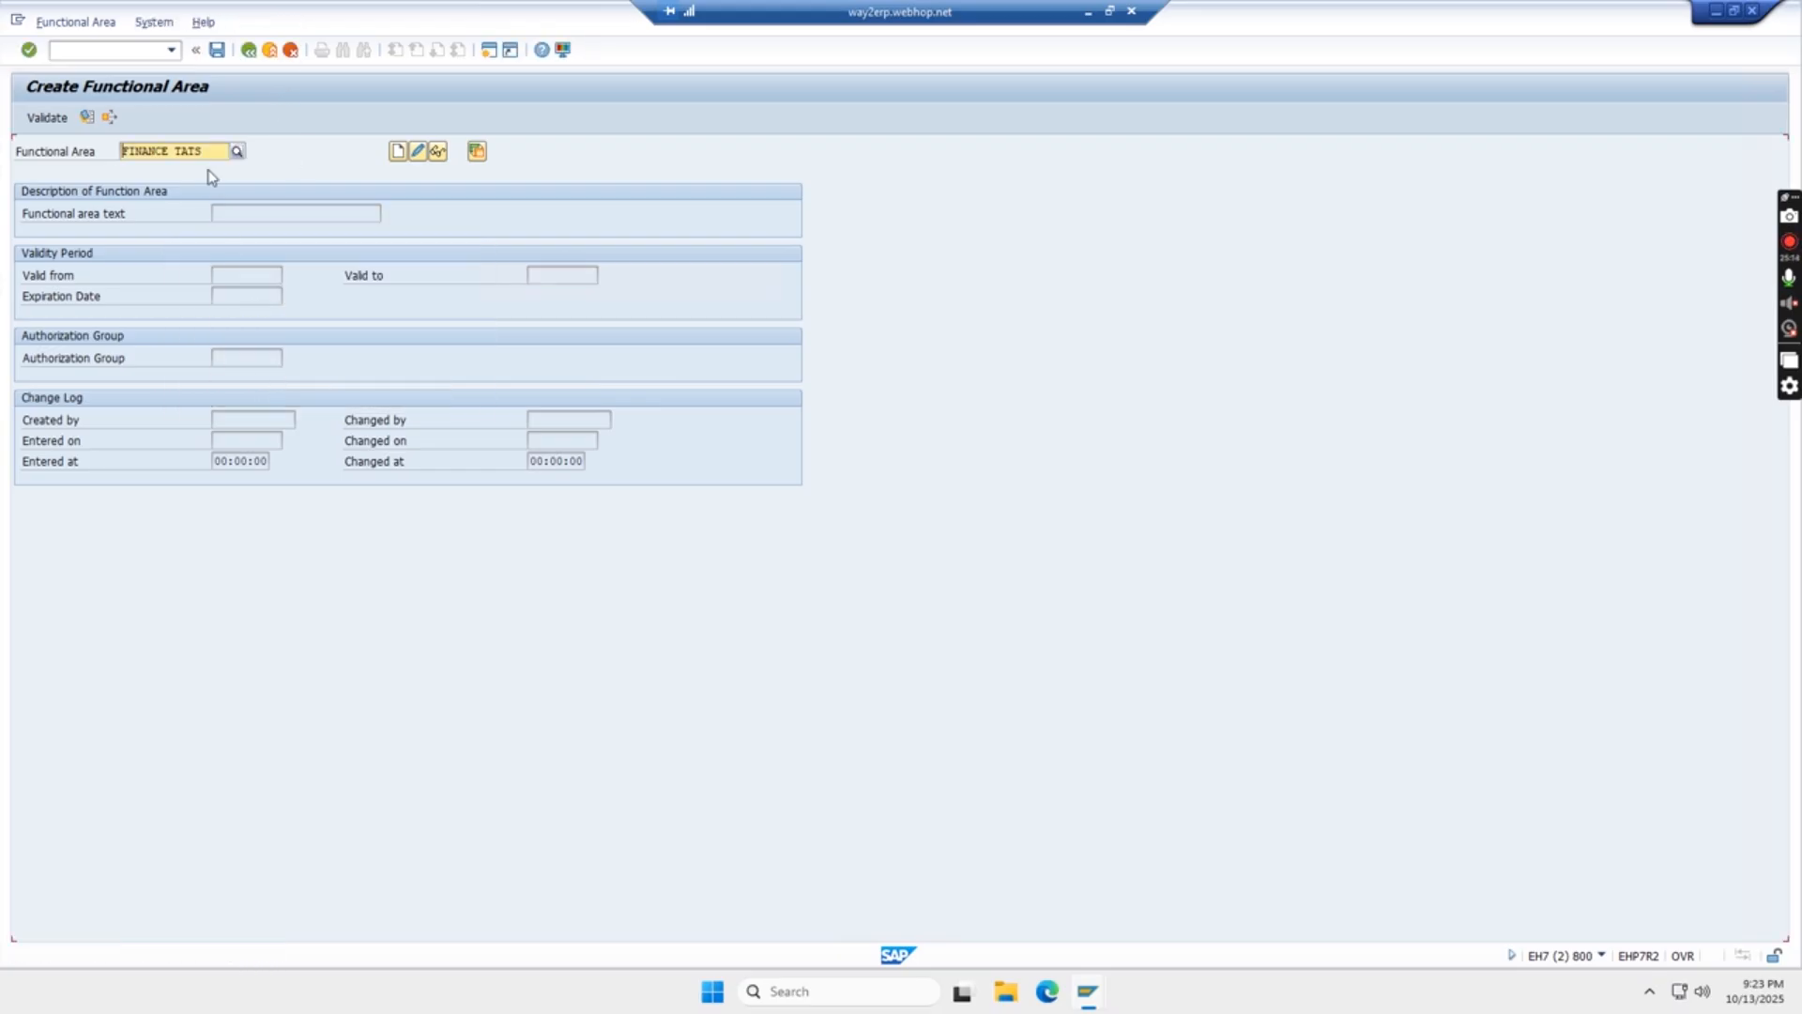
# - Replace the functional area name with FINANCE_1 and start creating it
pyautogui.click(173, 152)
pyautogui.press('BackSpace')
pyautogui.press('BackSpace')
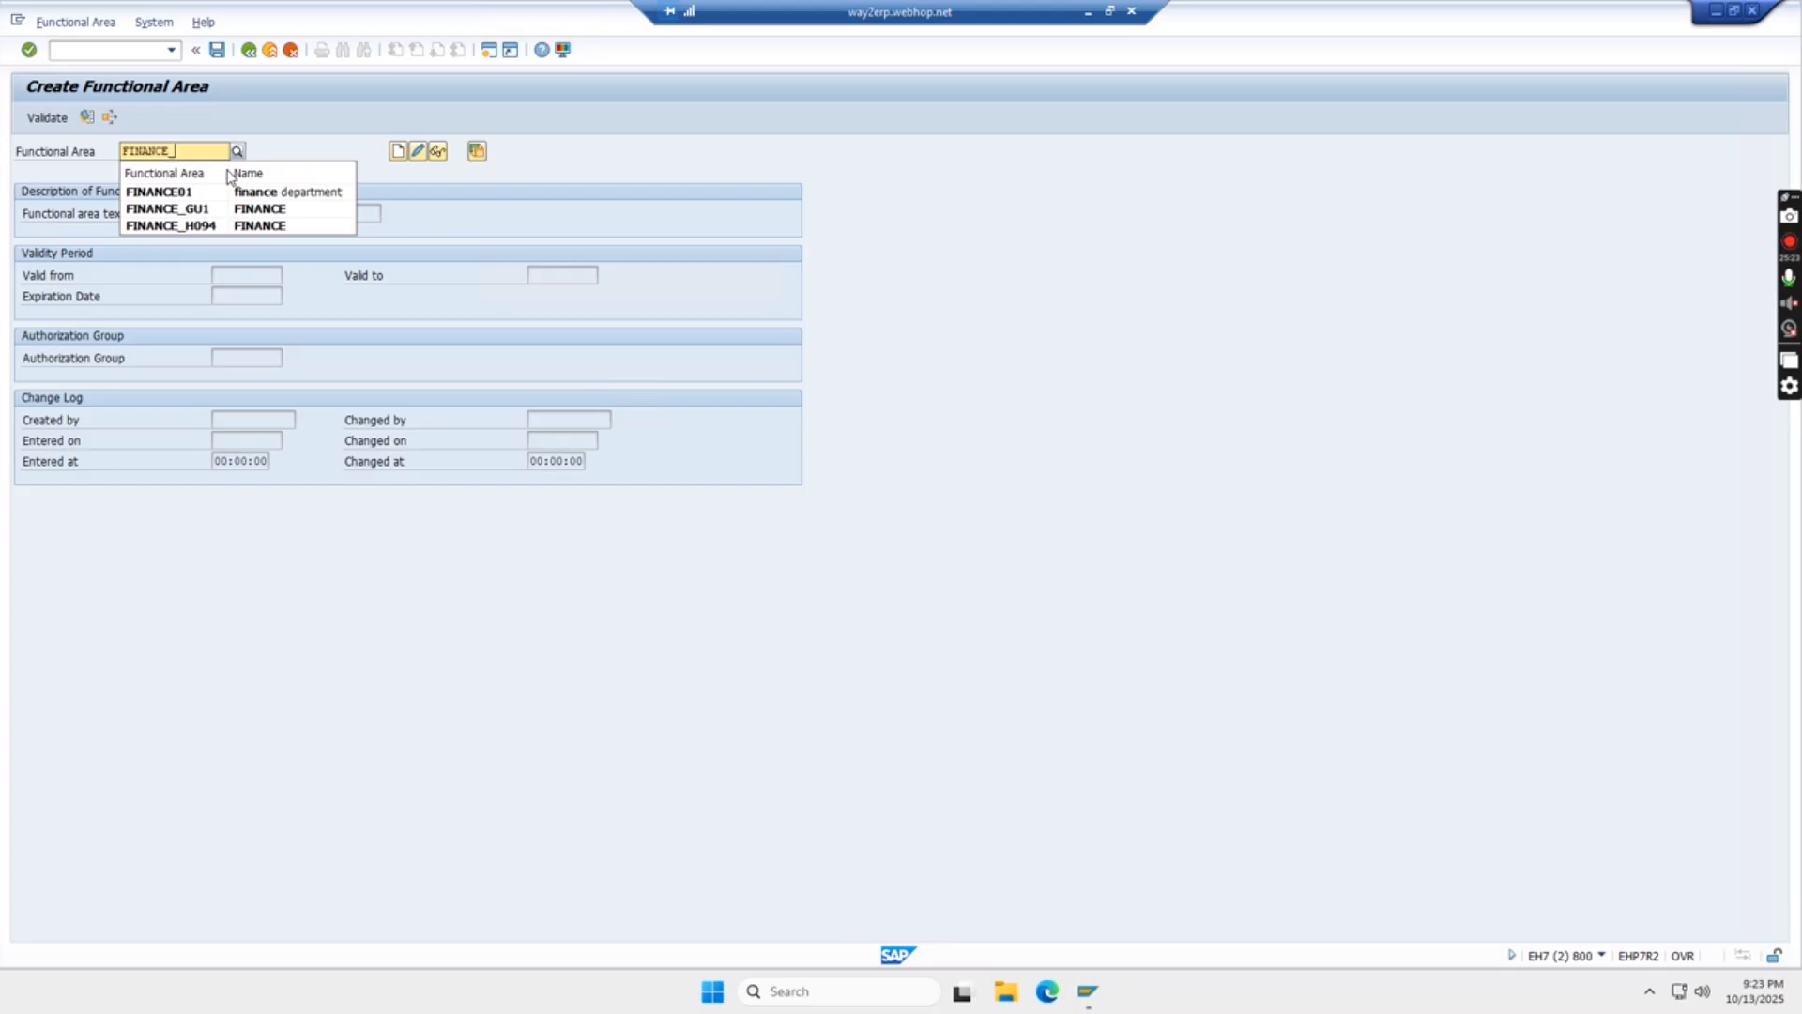
pyautogui.write('_')
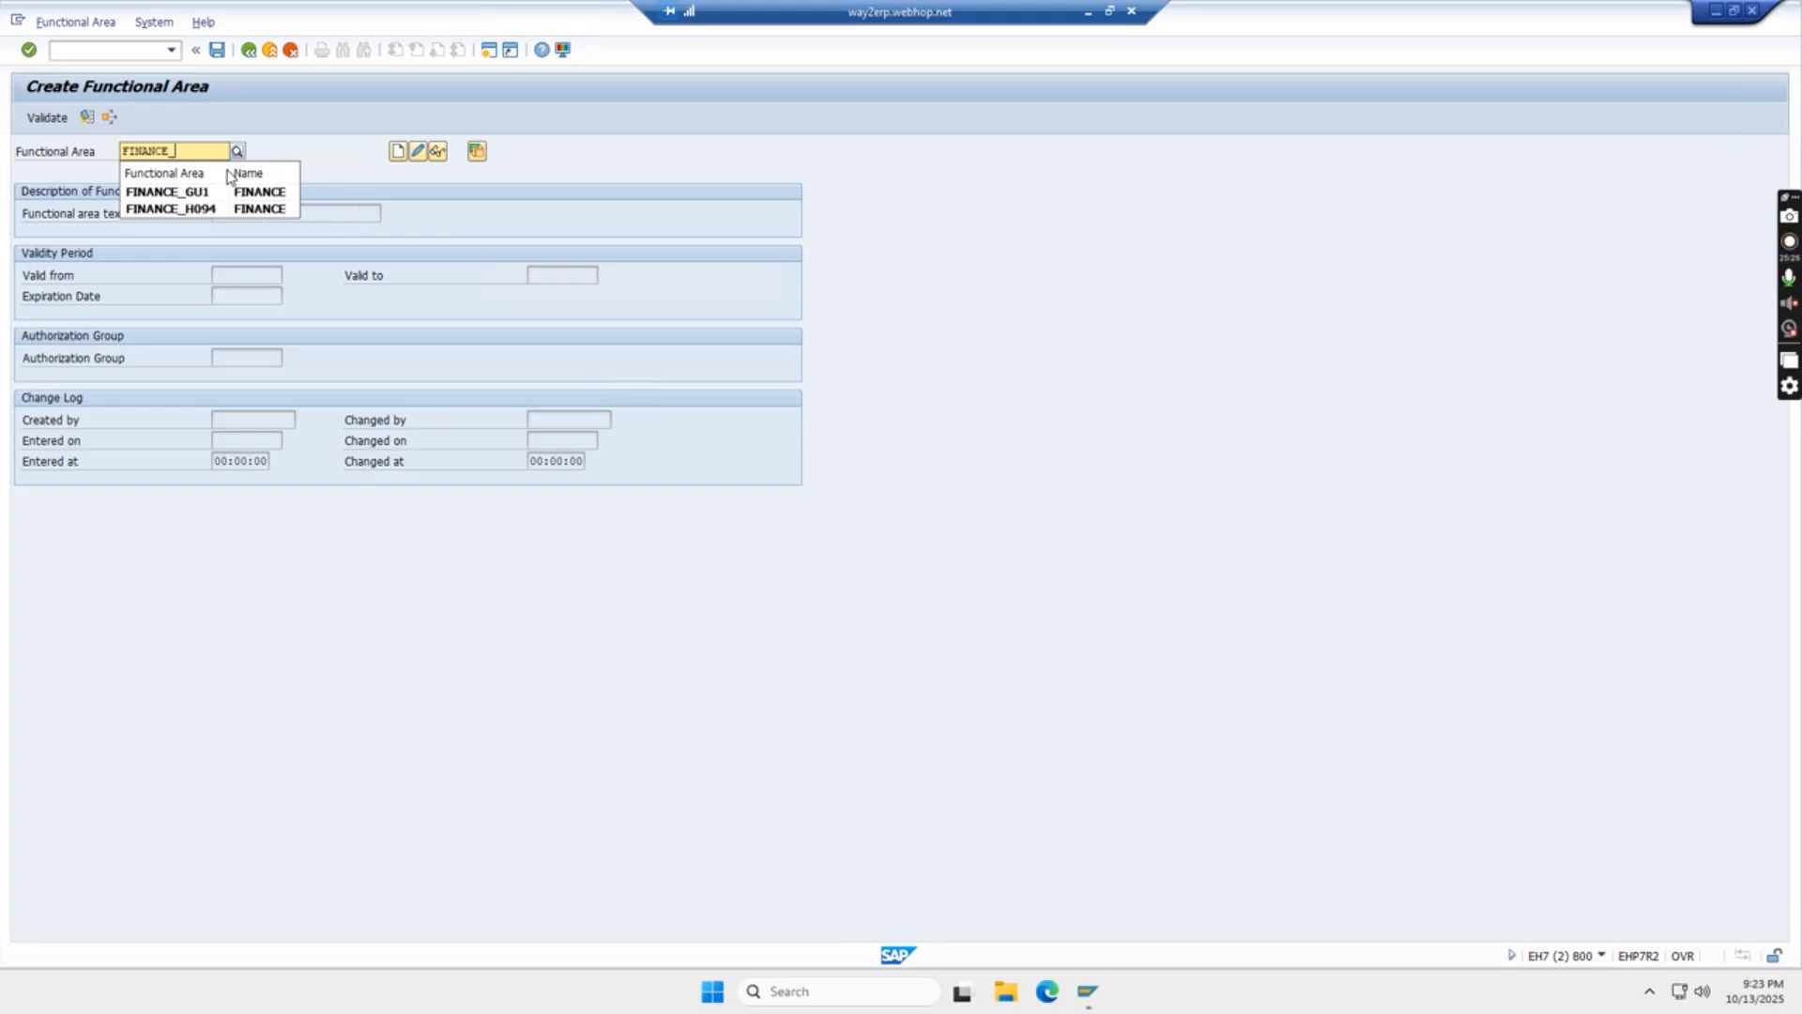
pyautogui.press('Return')
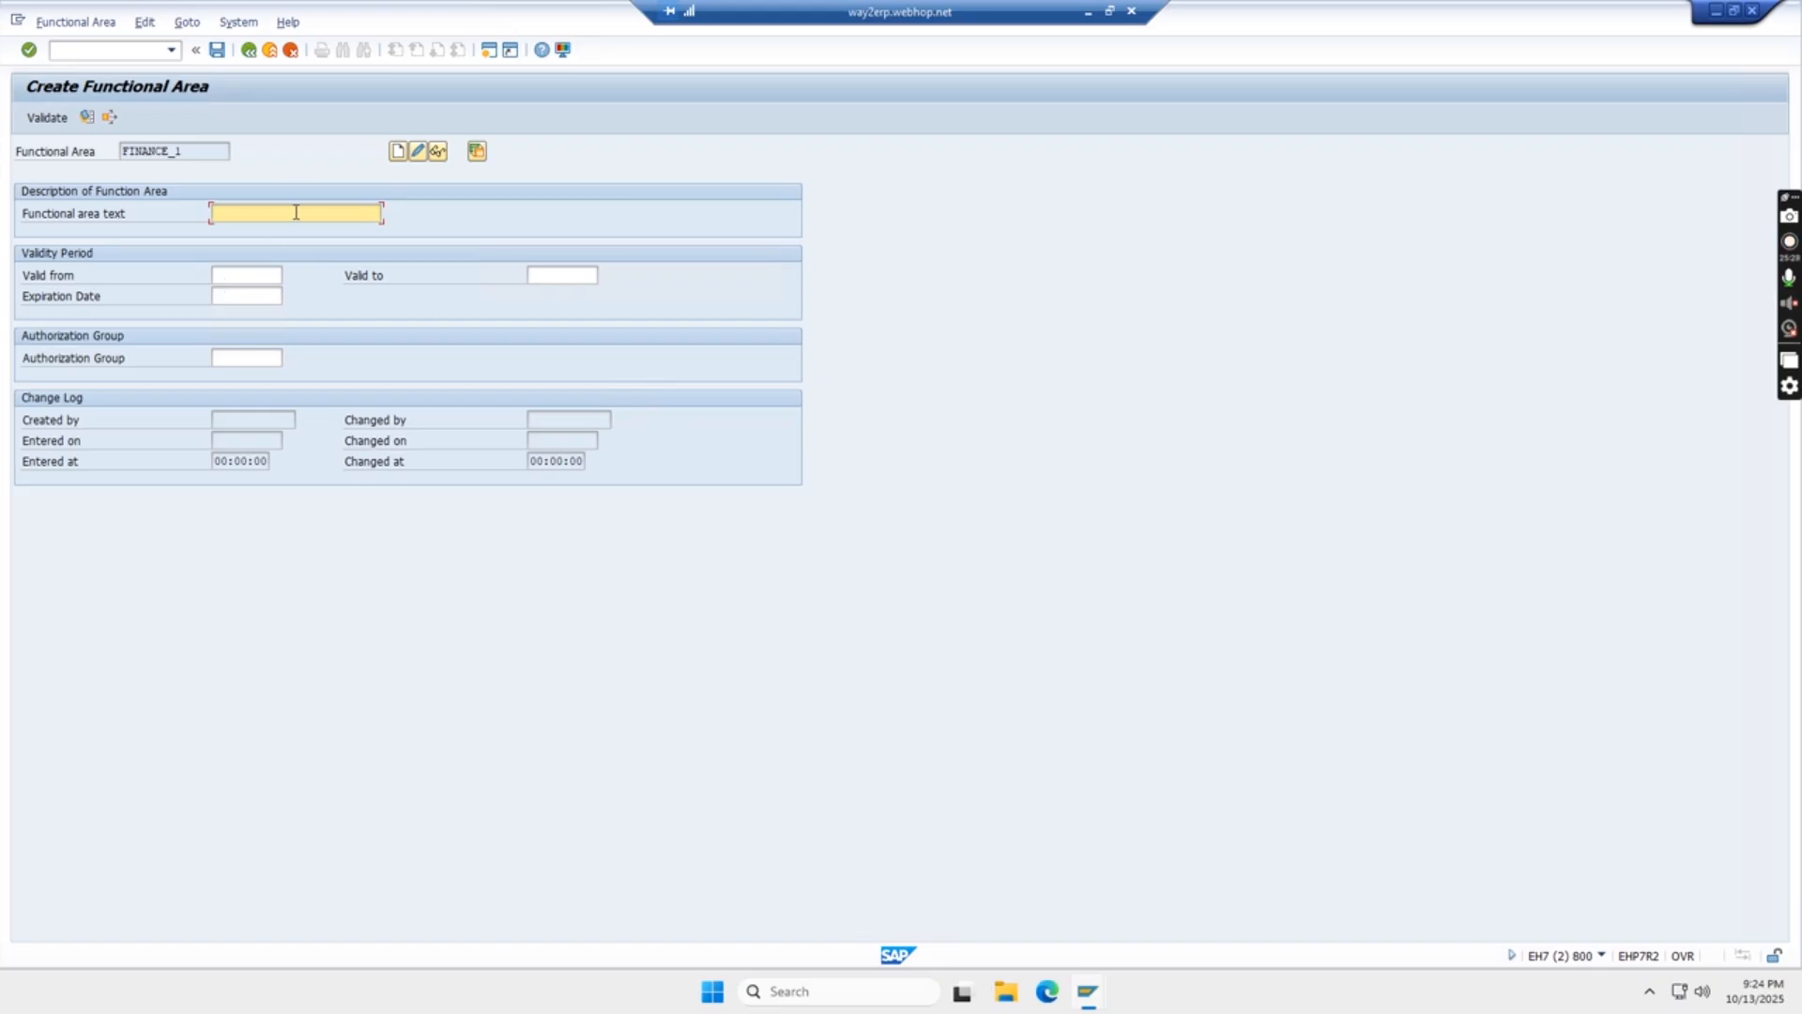
# - Enter FINANCE DEPARTMENT as the text of functional area FINANCE_1, save it without validity dates, and return to SAP Easy Access
pyautogui.write('FINAN')
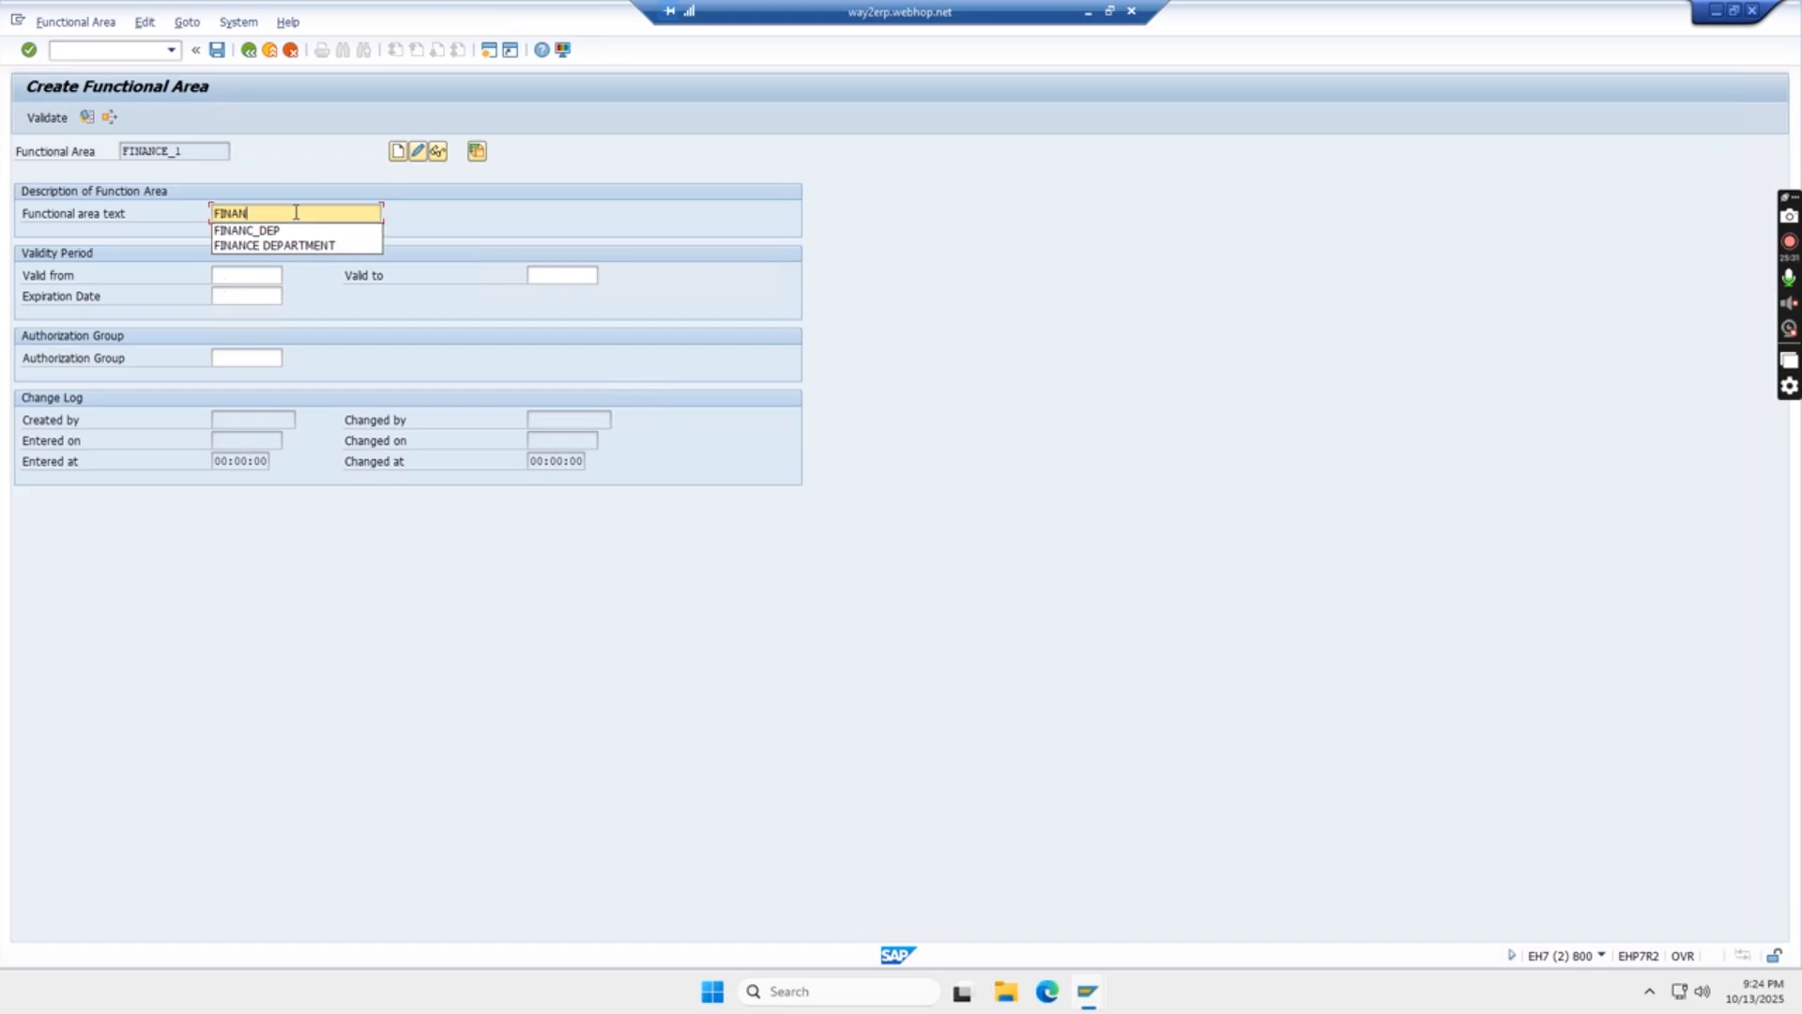
pyautogui.write('C')
pyautogui.press('BackSpace')
pyautogui.click(296, 247)
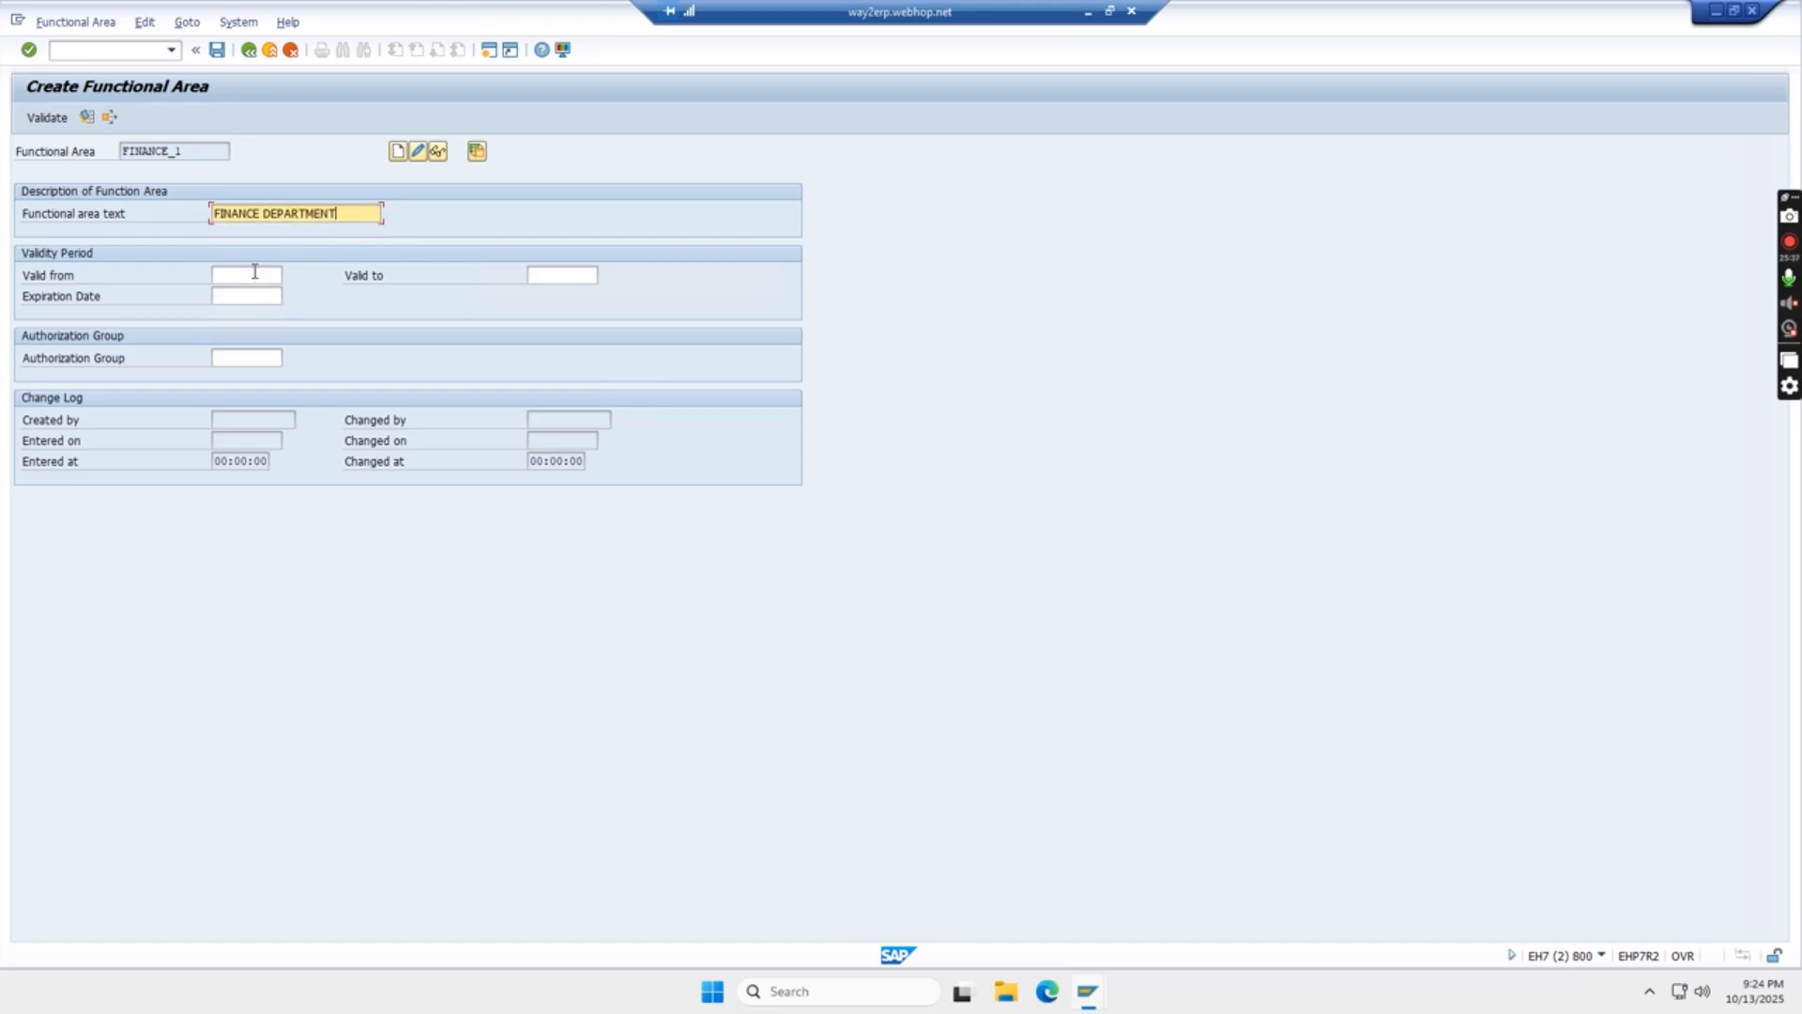
pyautogui.click(254, 273)
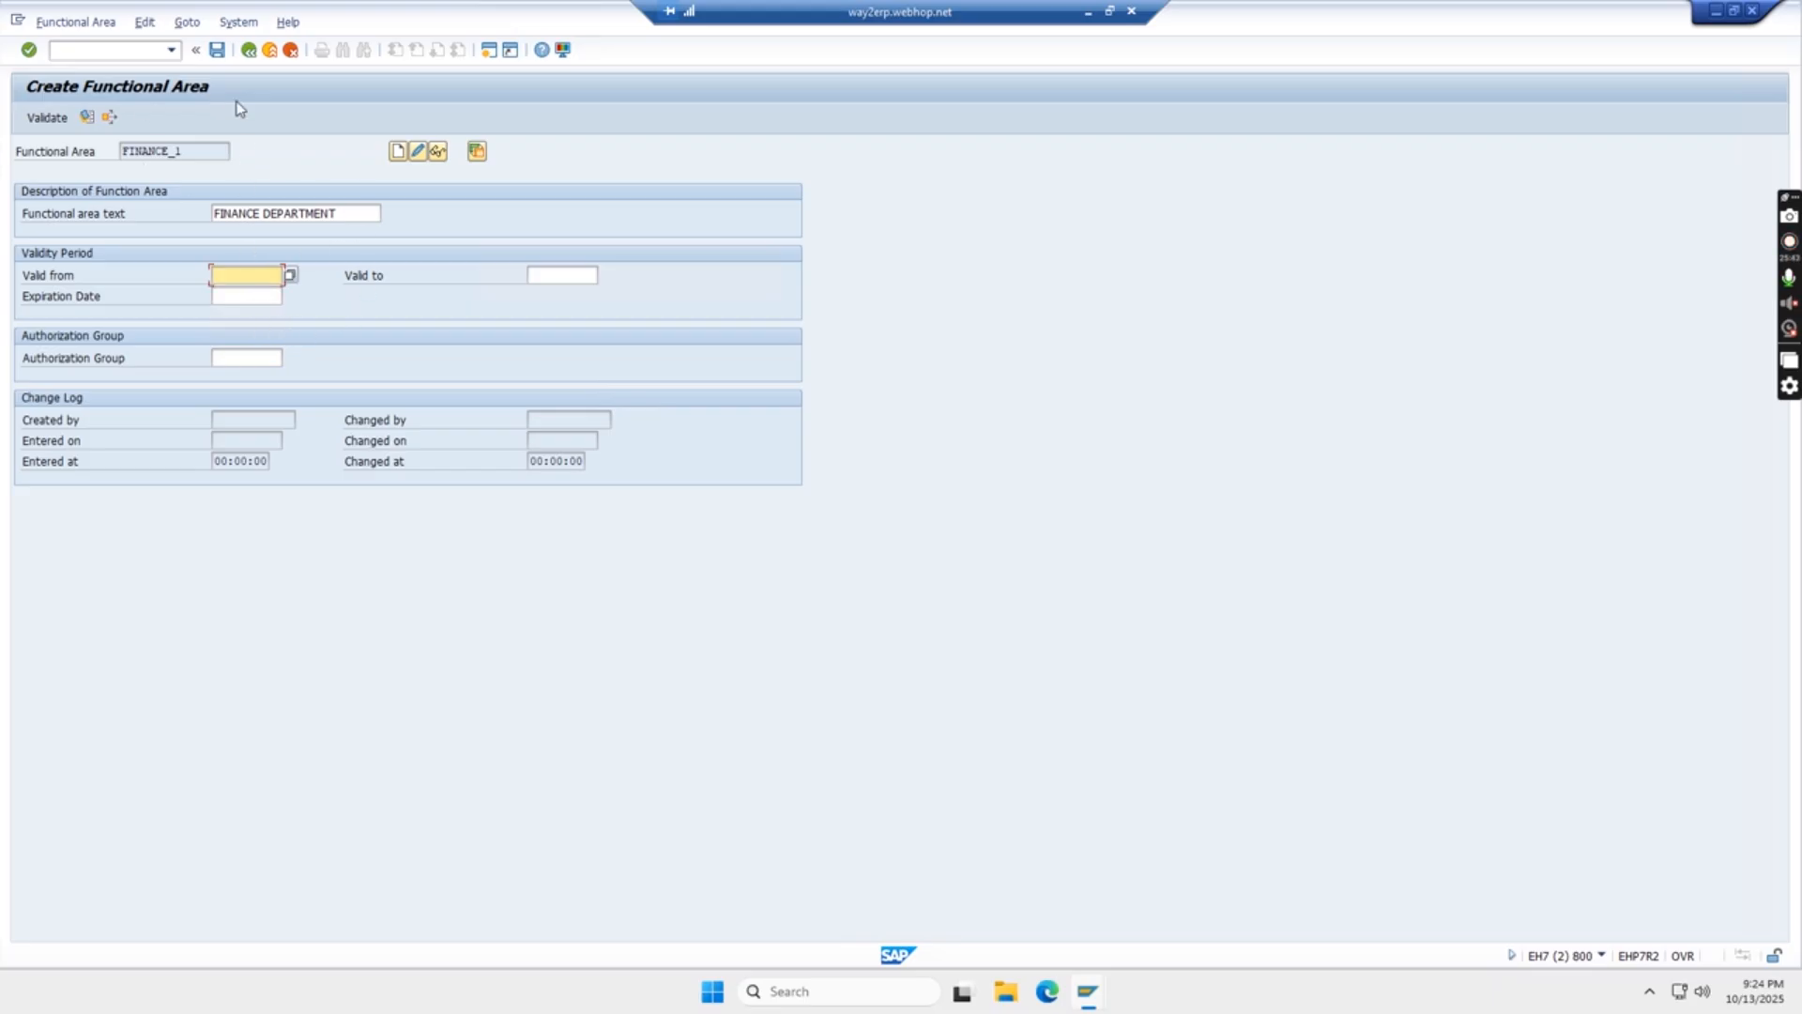
pyautogui.click(217, 51)
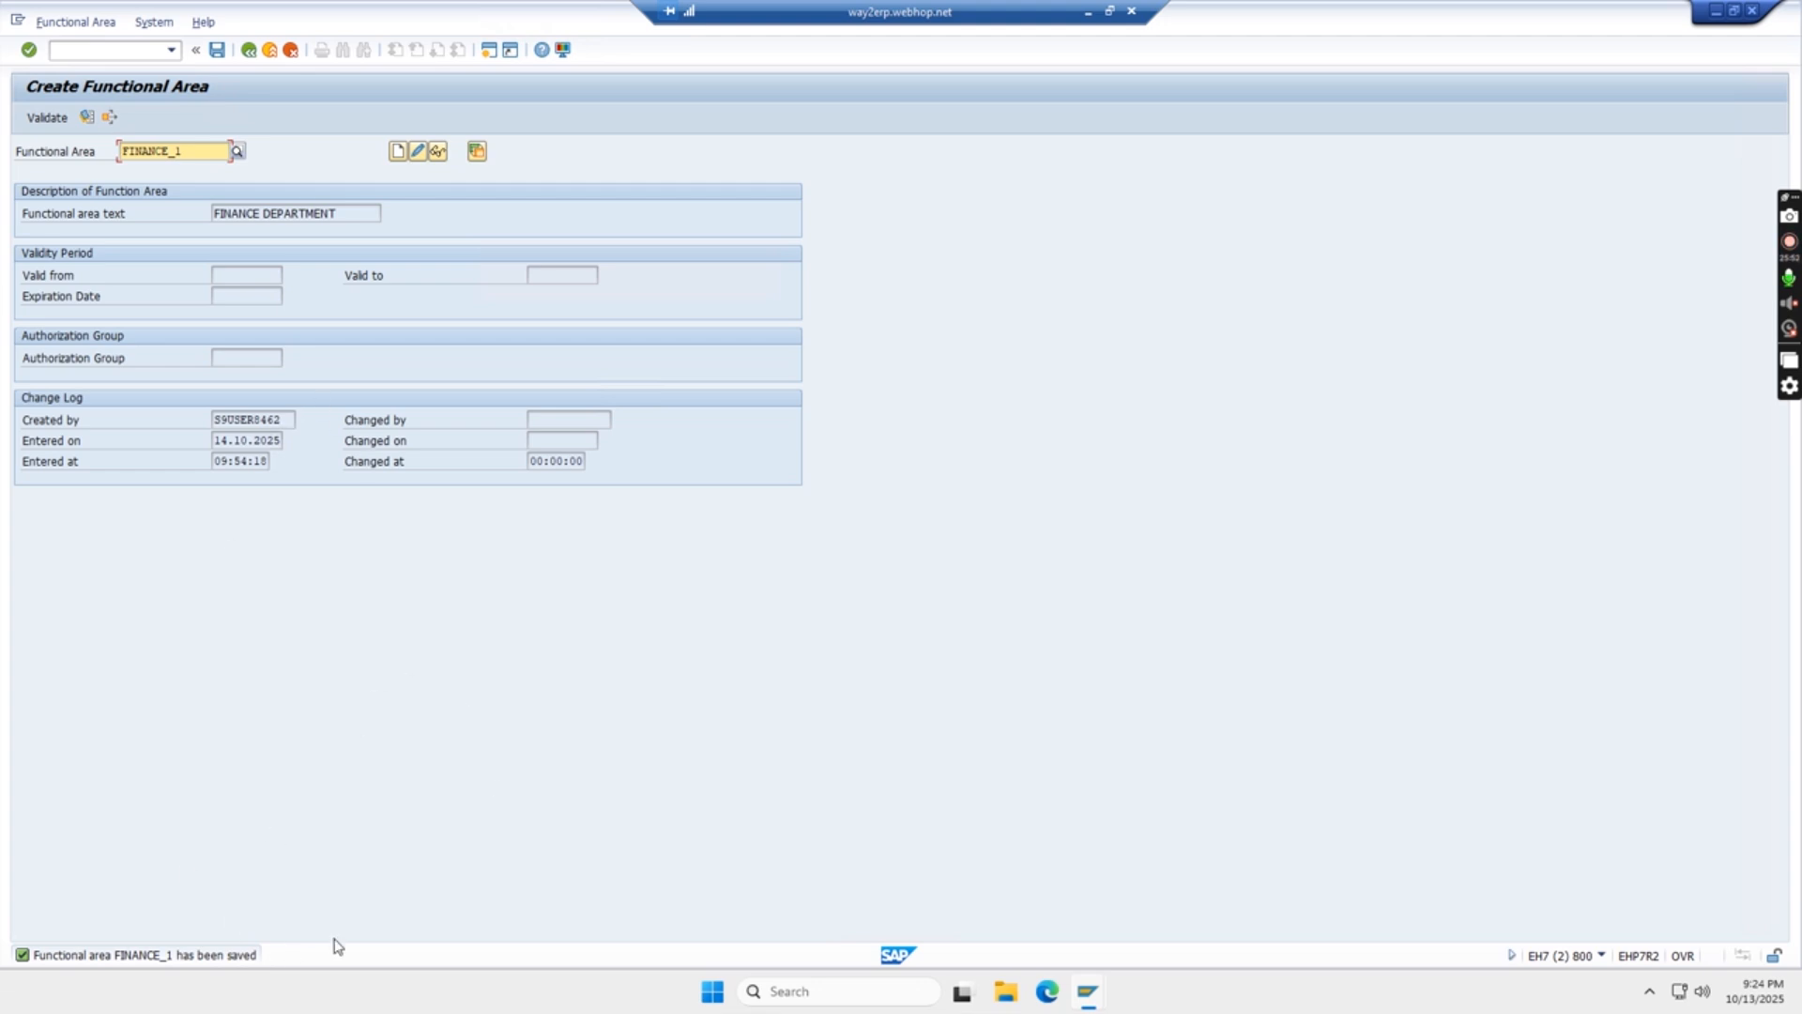
pyautogui.click(249, 50)
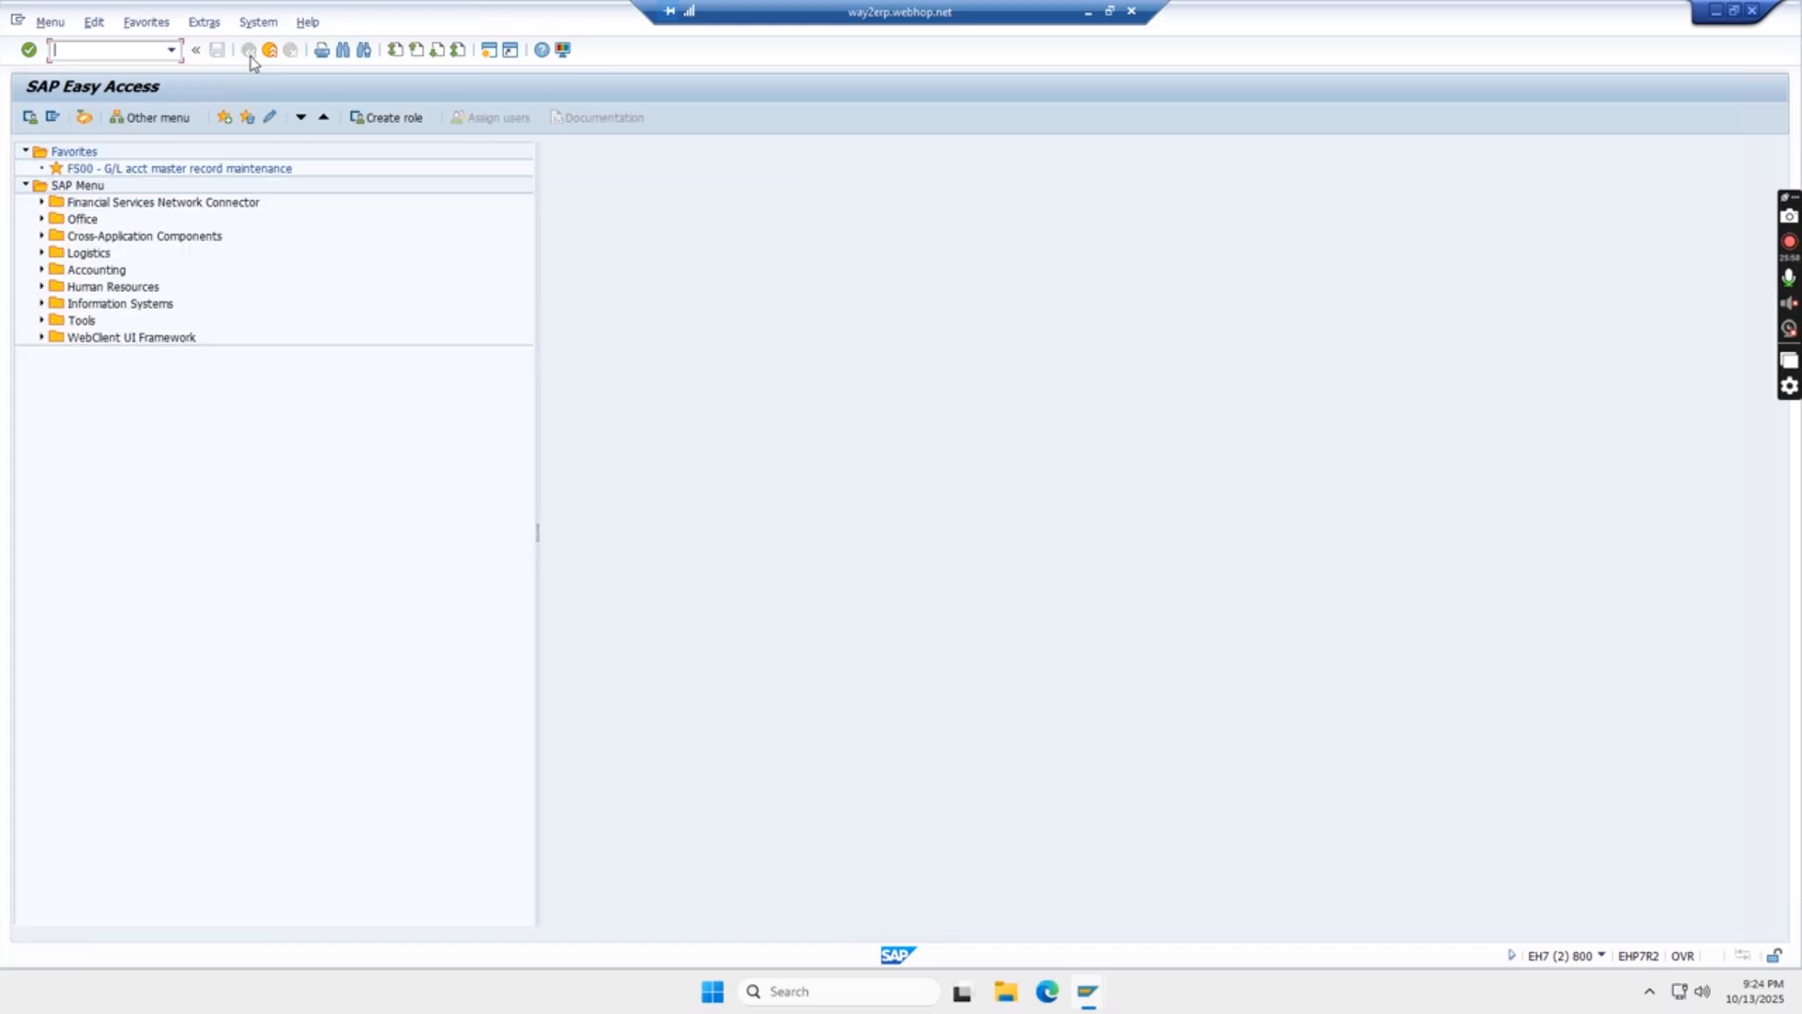
# - Switch to the Excel workbook and examine the consolidation business area entry, its OCC1 code and navigation path, and its place in the hierarchy diagram
pyautogui.click(1088, 12)
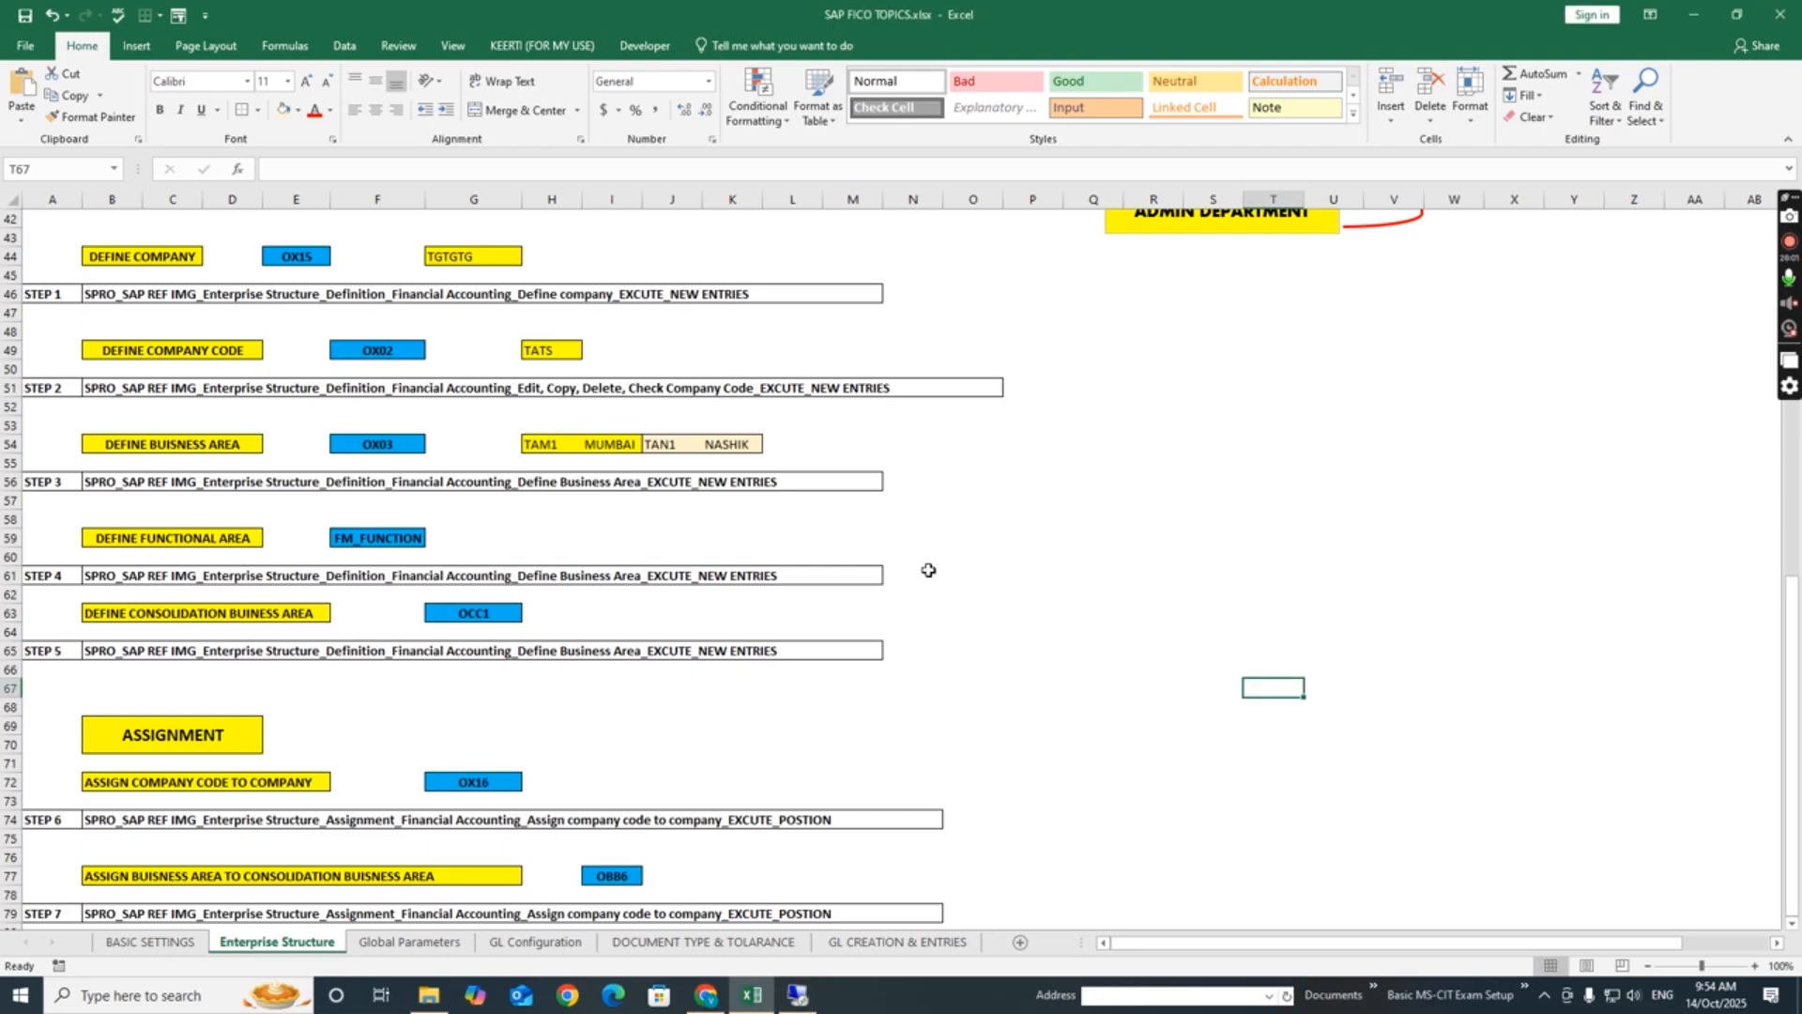
pyautogui.click(157, 617)
pyautogui.click(114, 615)
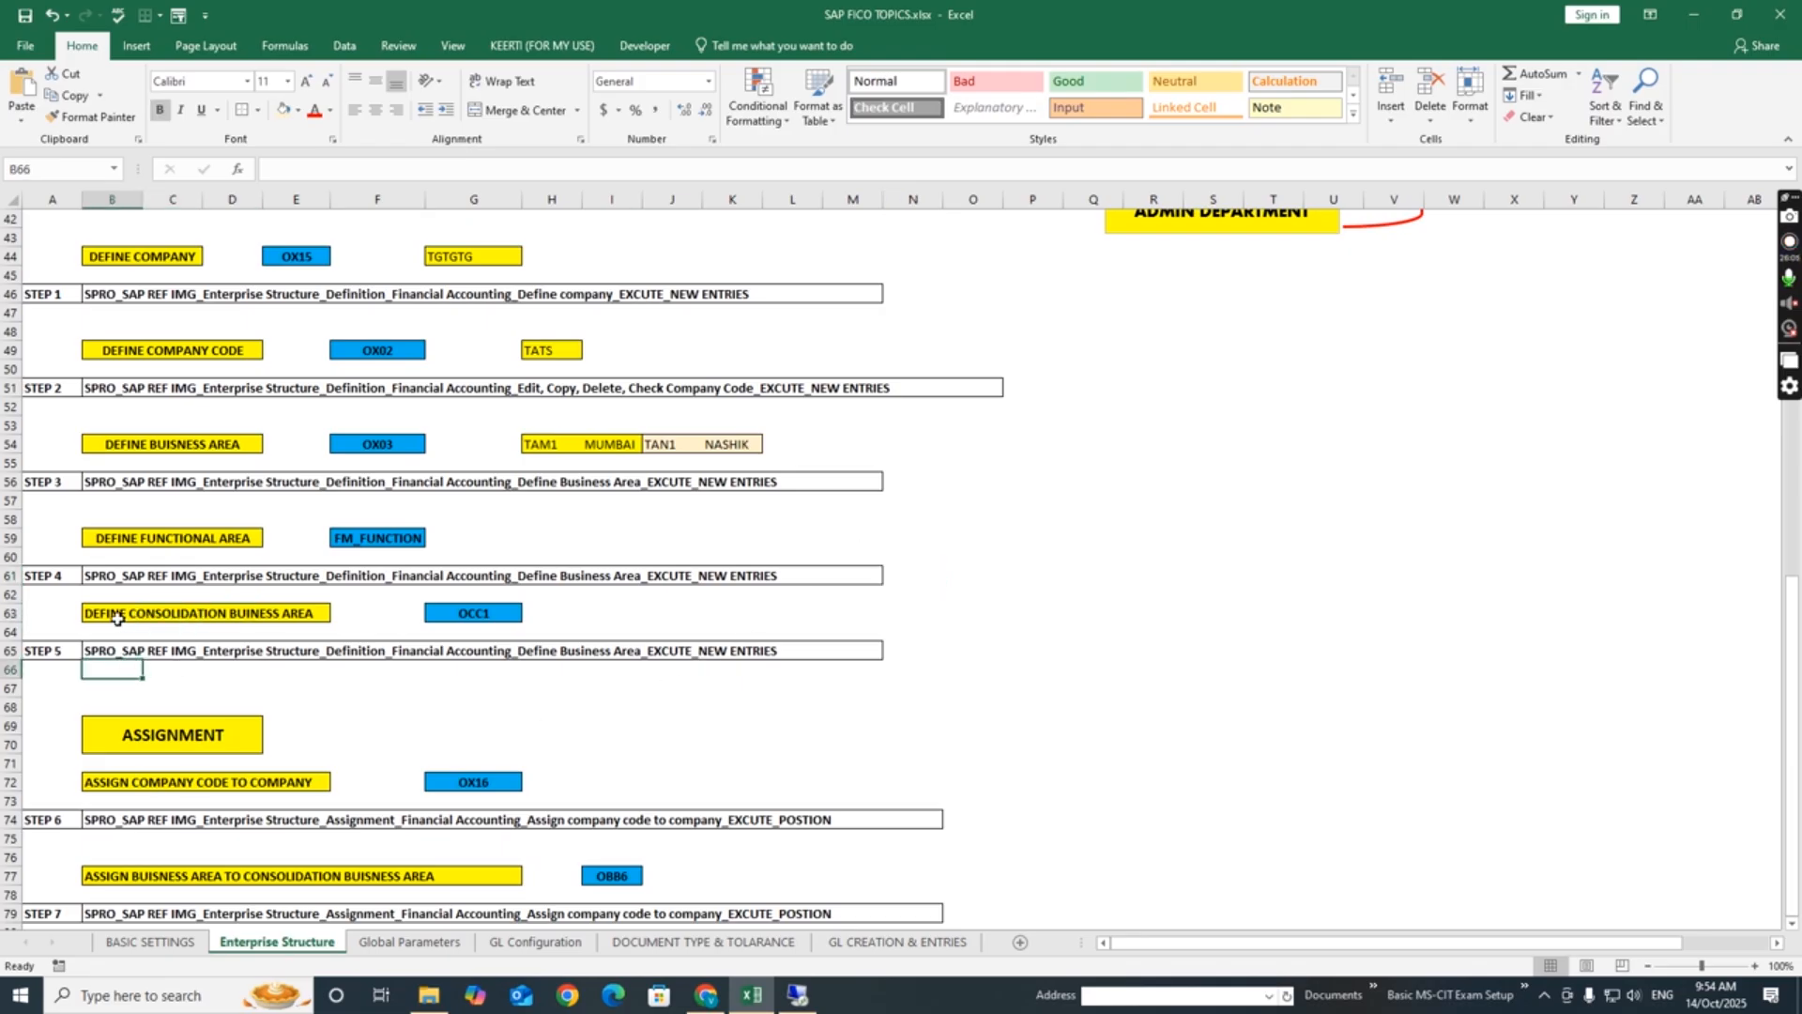
pyautogui.click(115, 650)
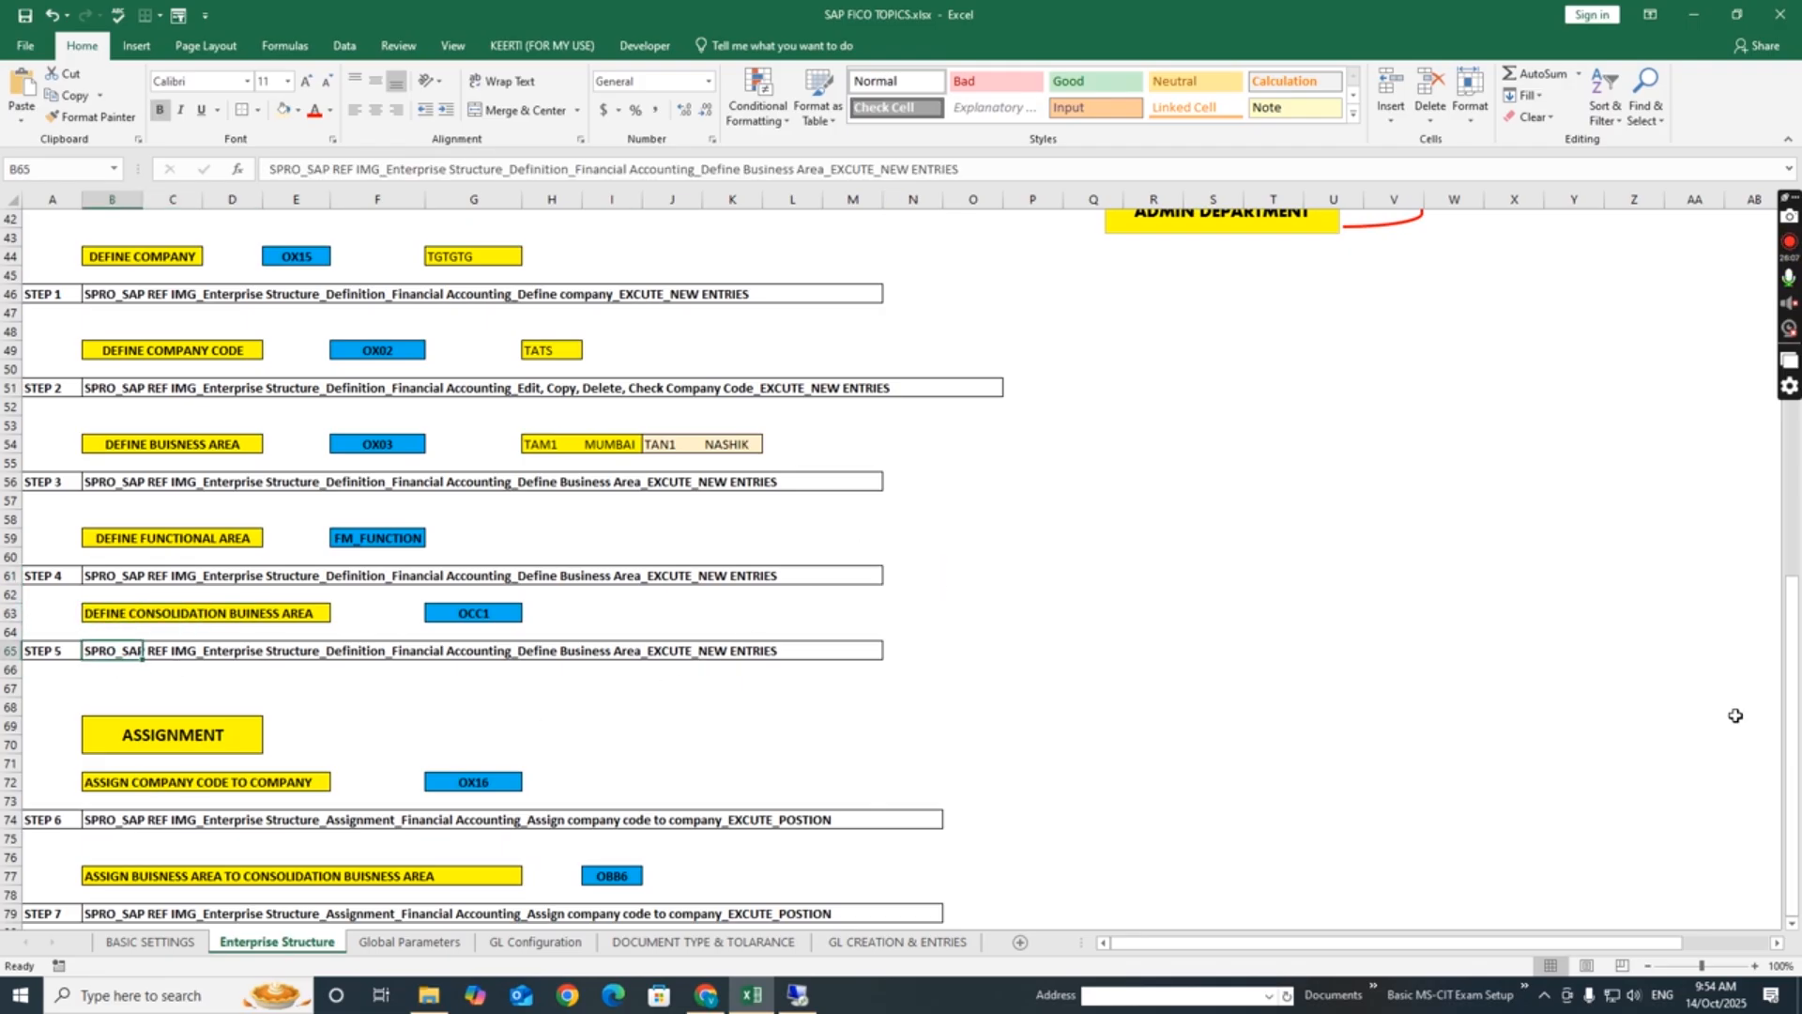
pyautogui.moveTo(1794, 681); pyautogui.dragTo(1800, 428)
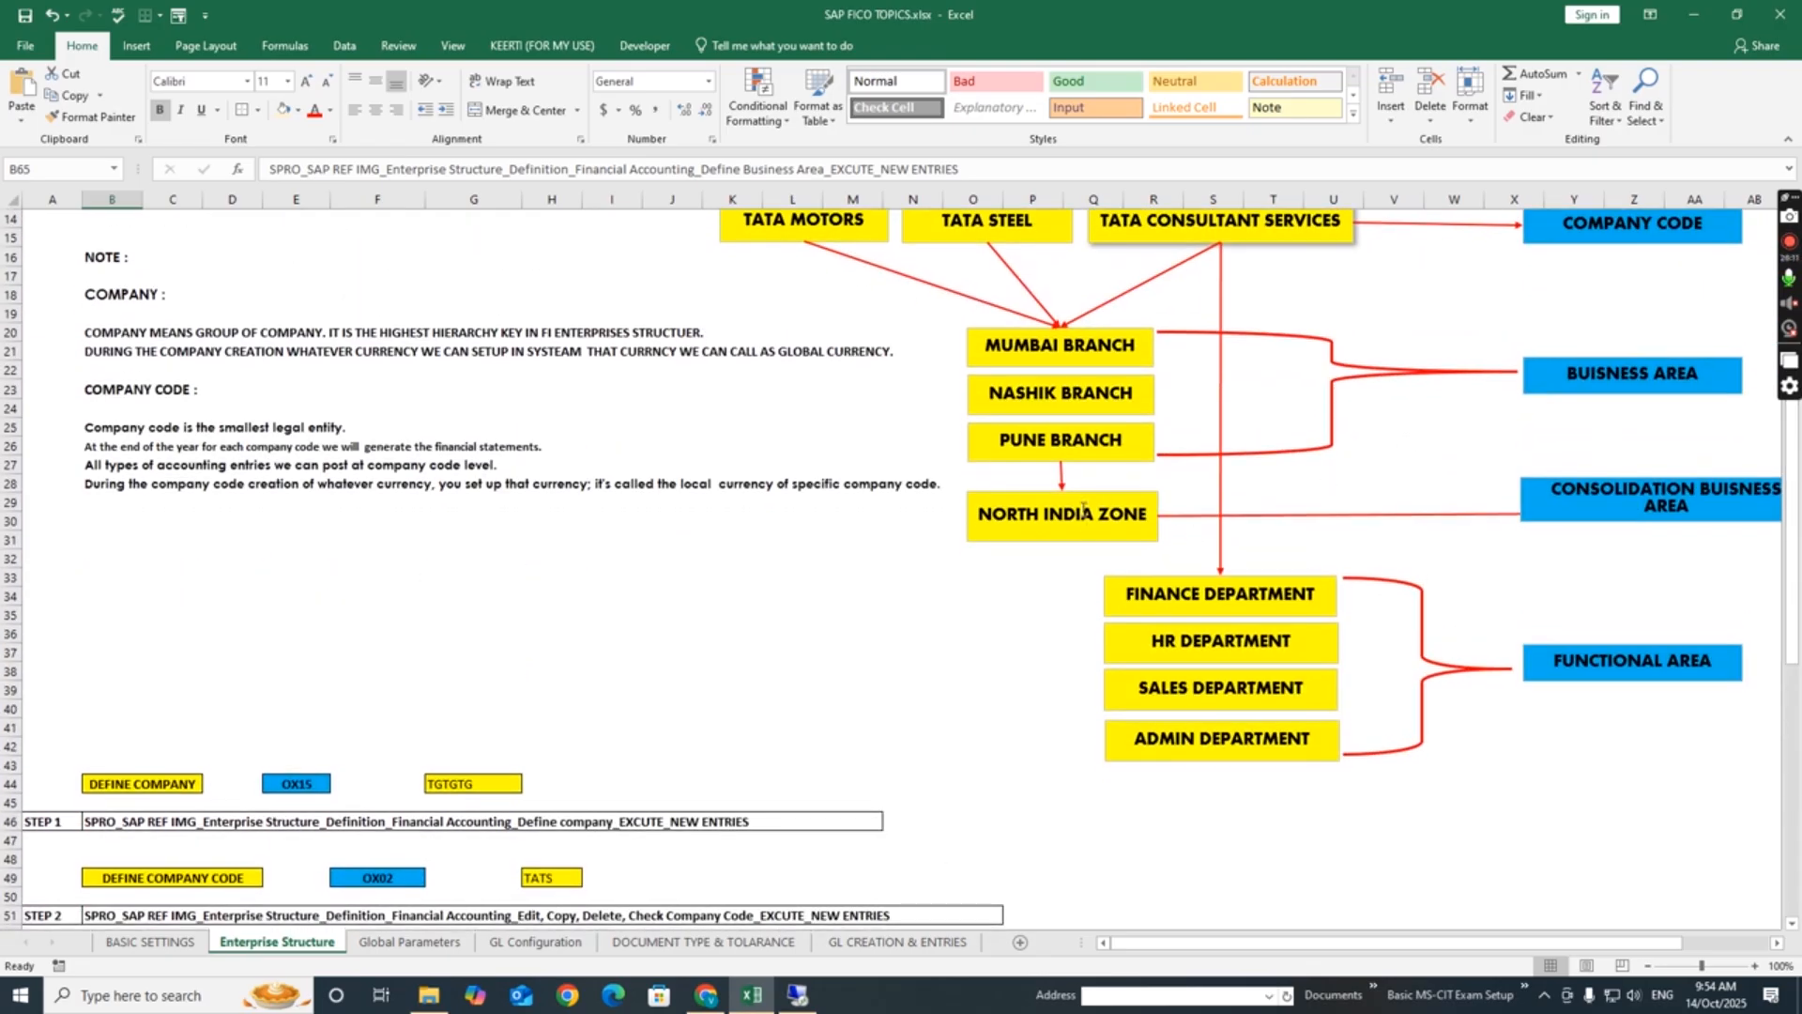
pyautogui.moveTo(1797, 552); pyautogui.dragTo(1797, 794)
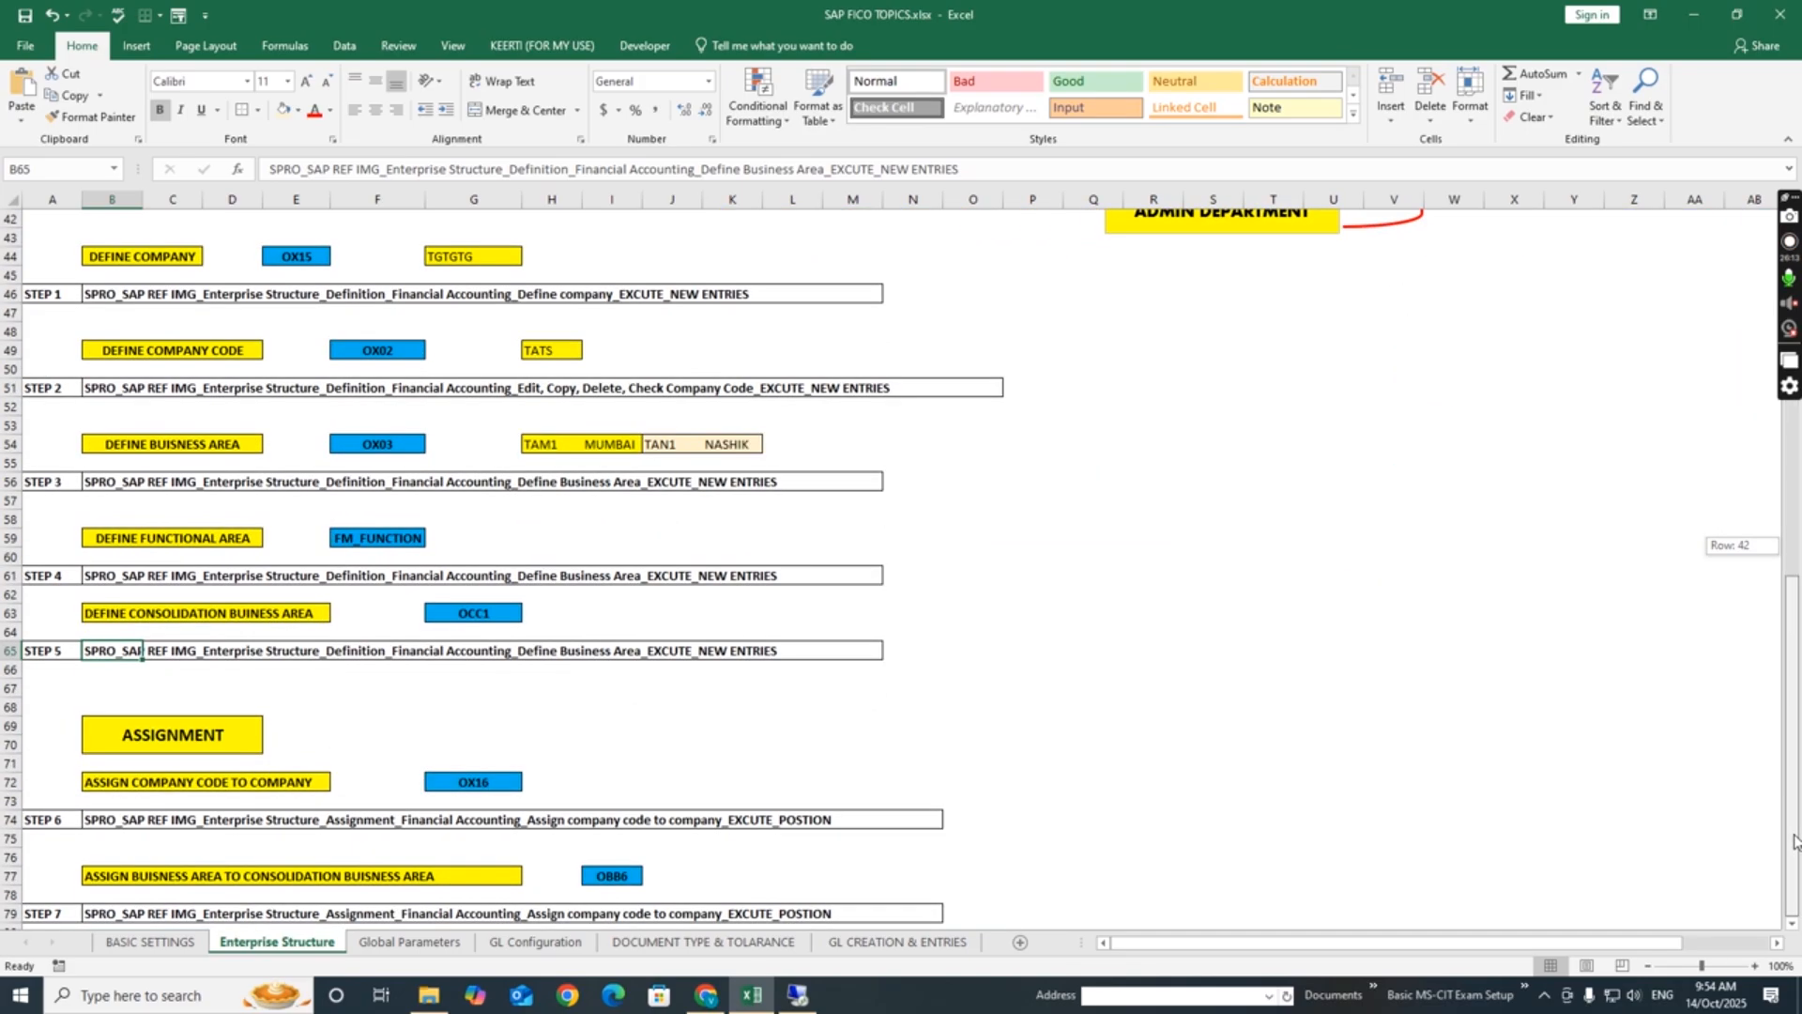
pyautogui.click(144, 620)
pyautogui.click(113, 651)
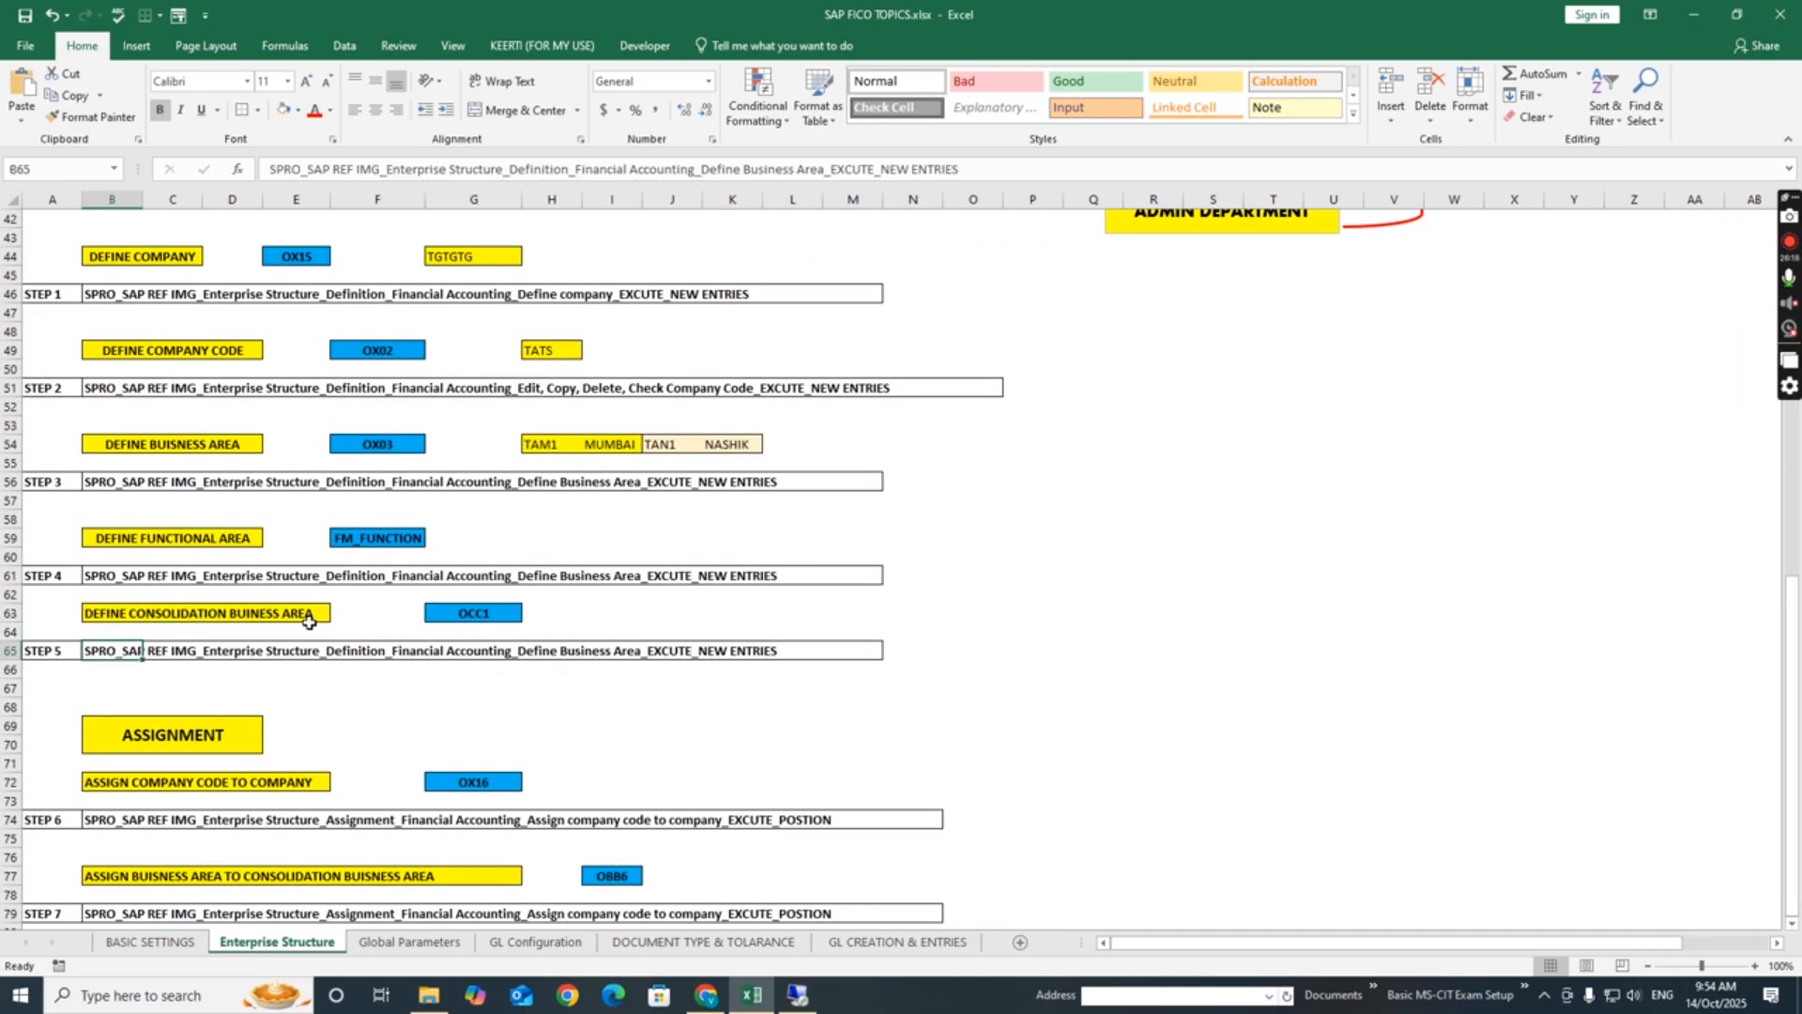
pyautogui.click(502, 621)
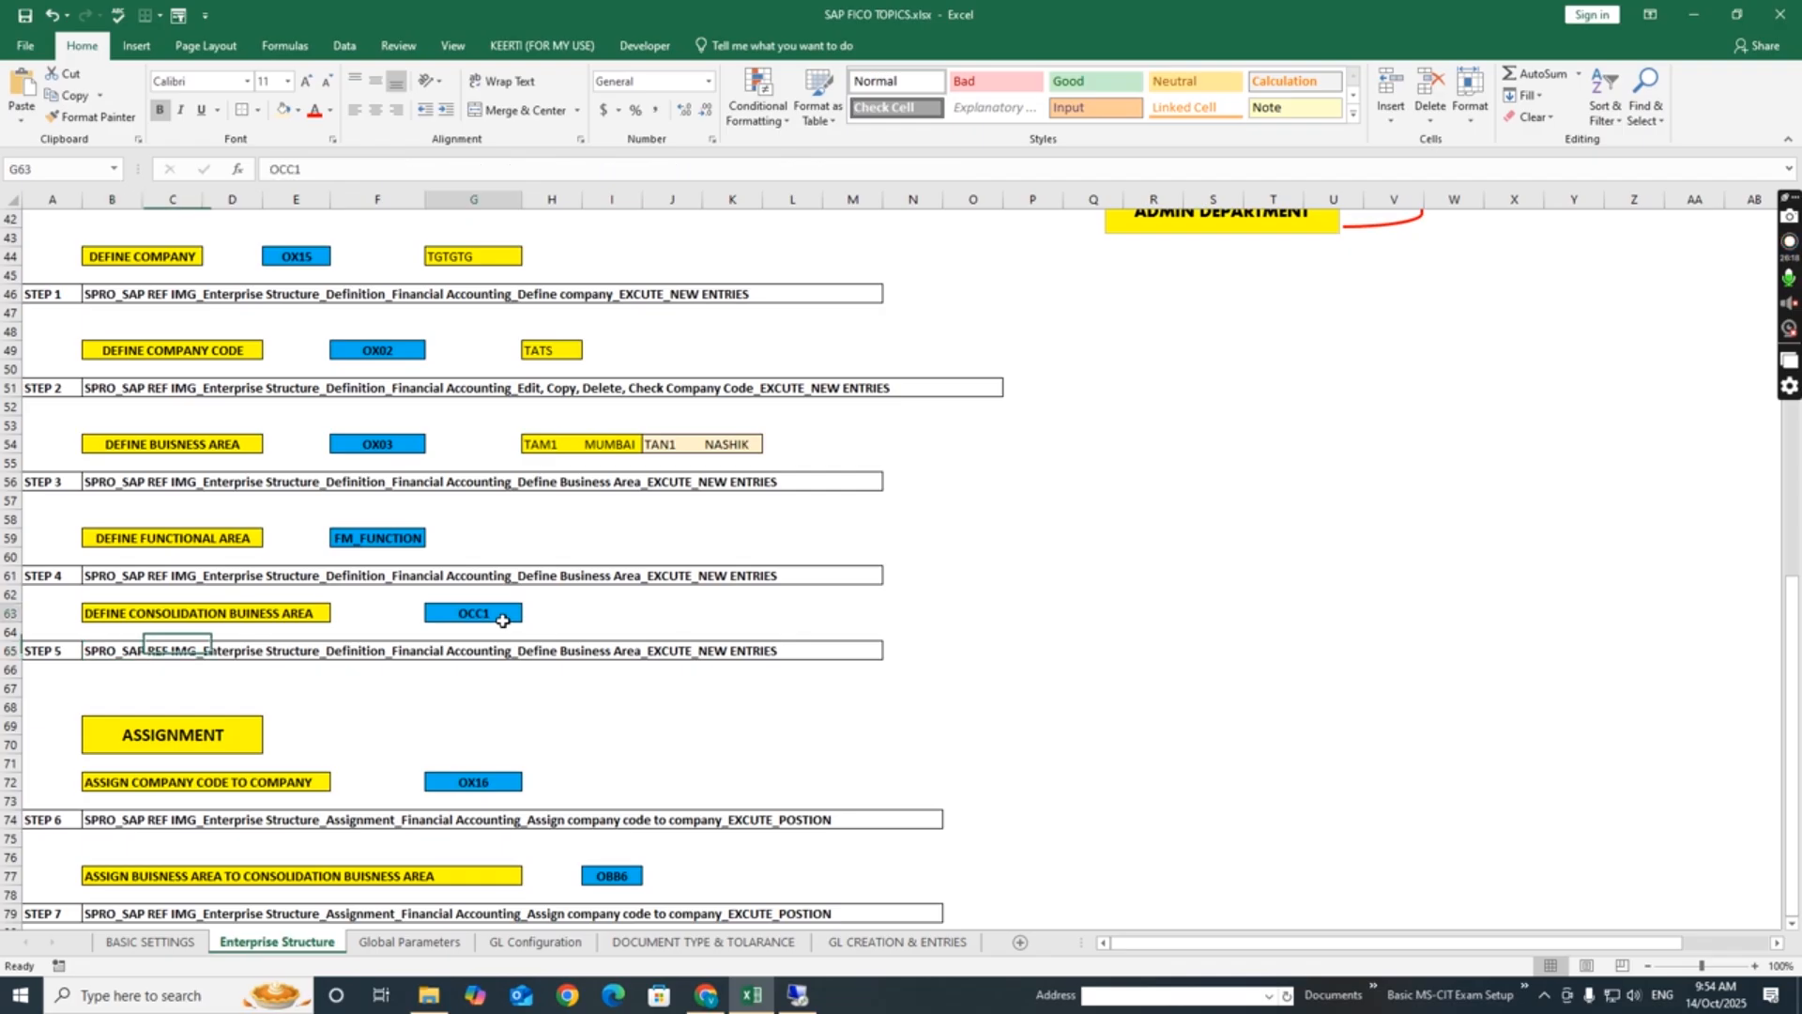
pyautogui.click(611, 529)
# - Switch back to SAP and open the Maintain consolidation business area activity under Enterprise Structure, Definition, Financial Accounting in the IMG
pyautogui.click(795, 994)
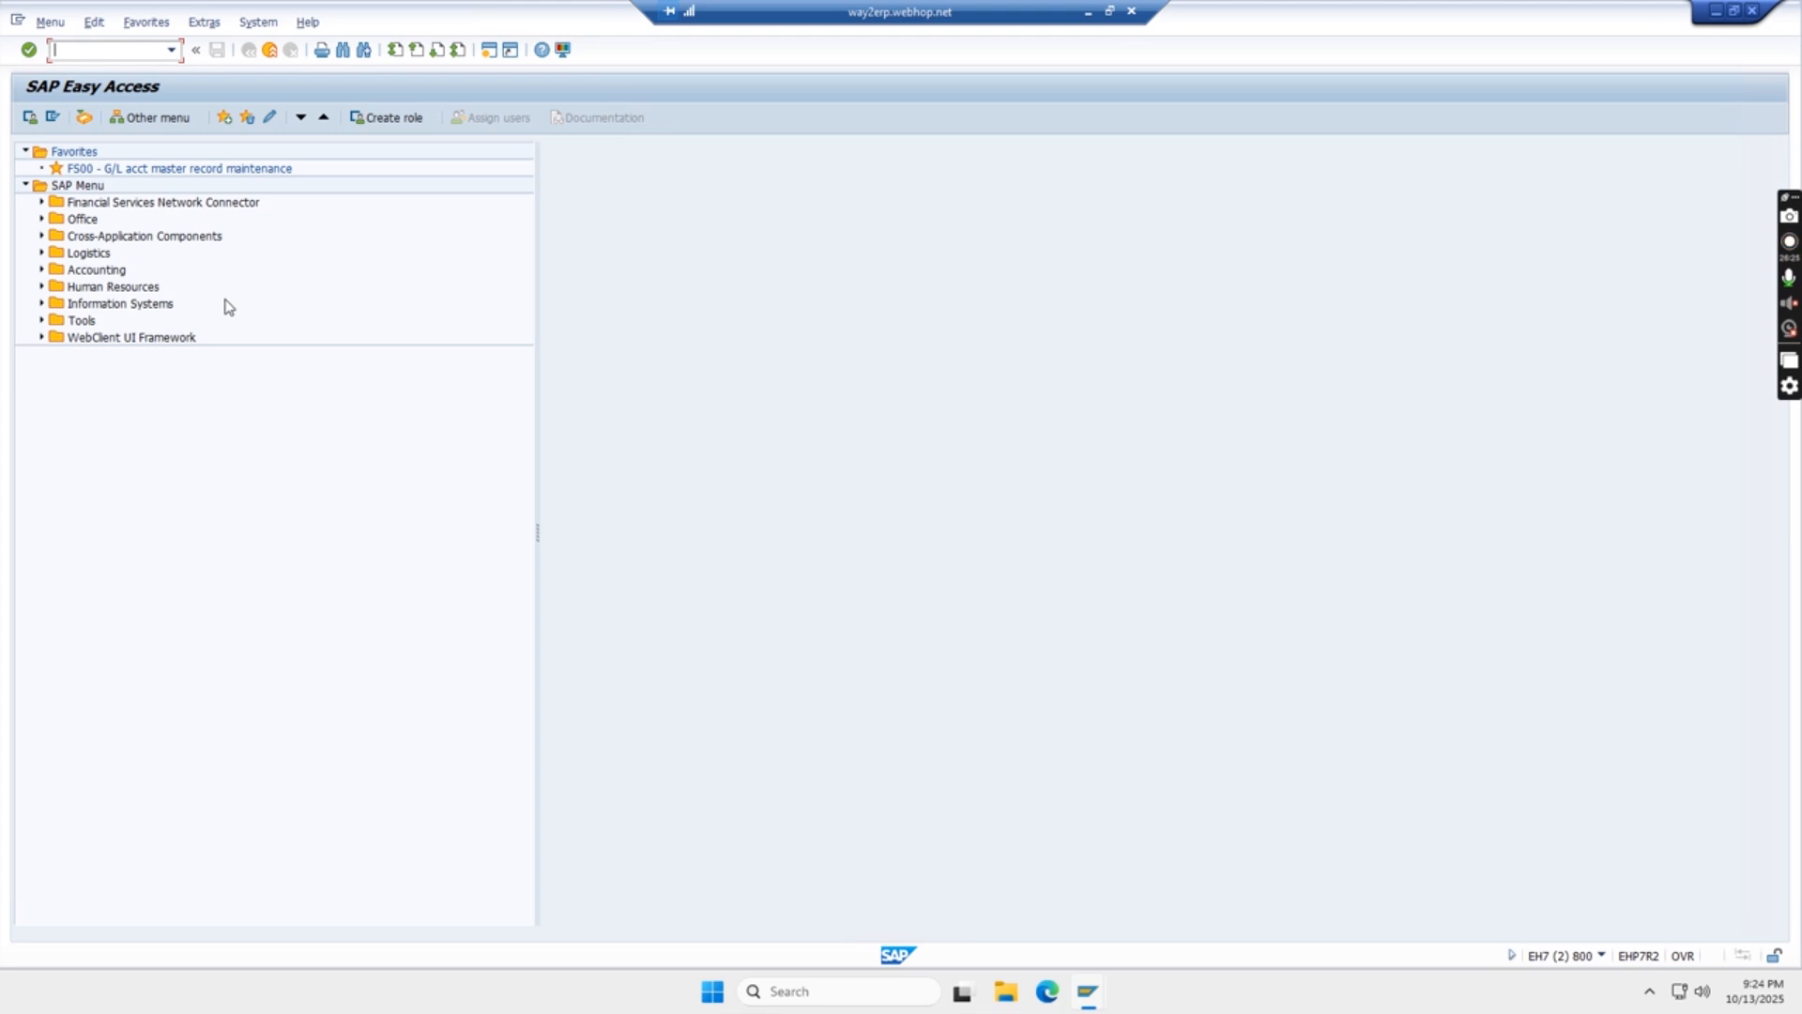
pyautogui.hotkey('alt', 'Tab')
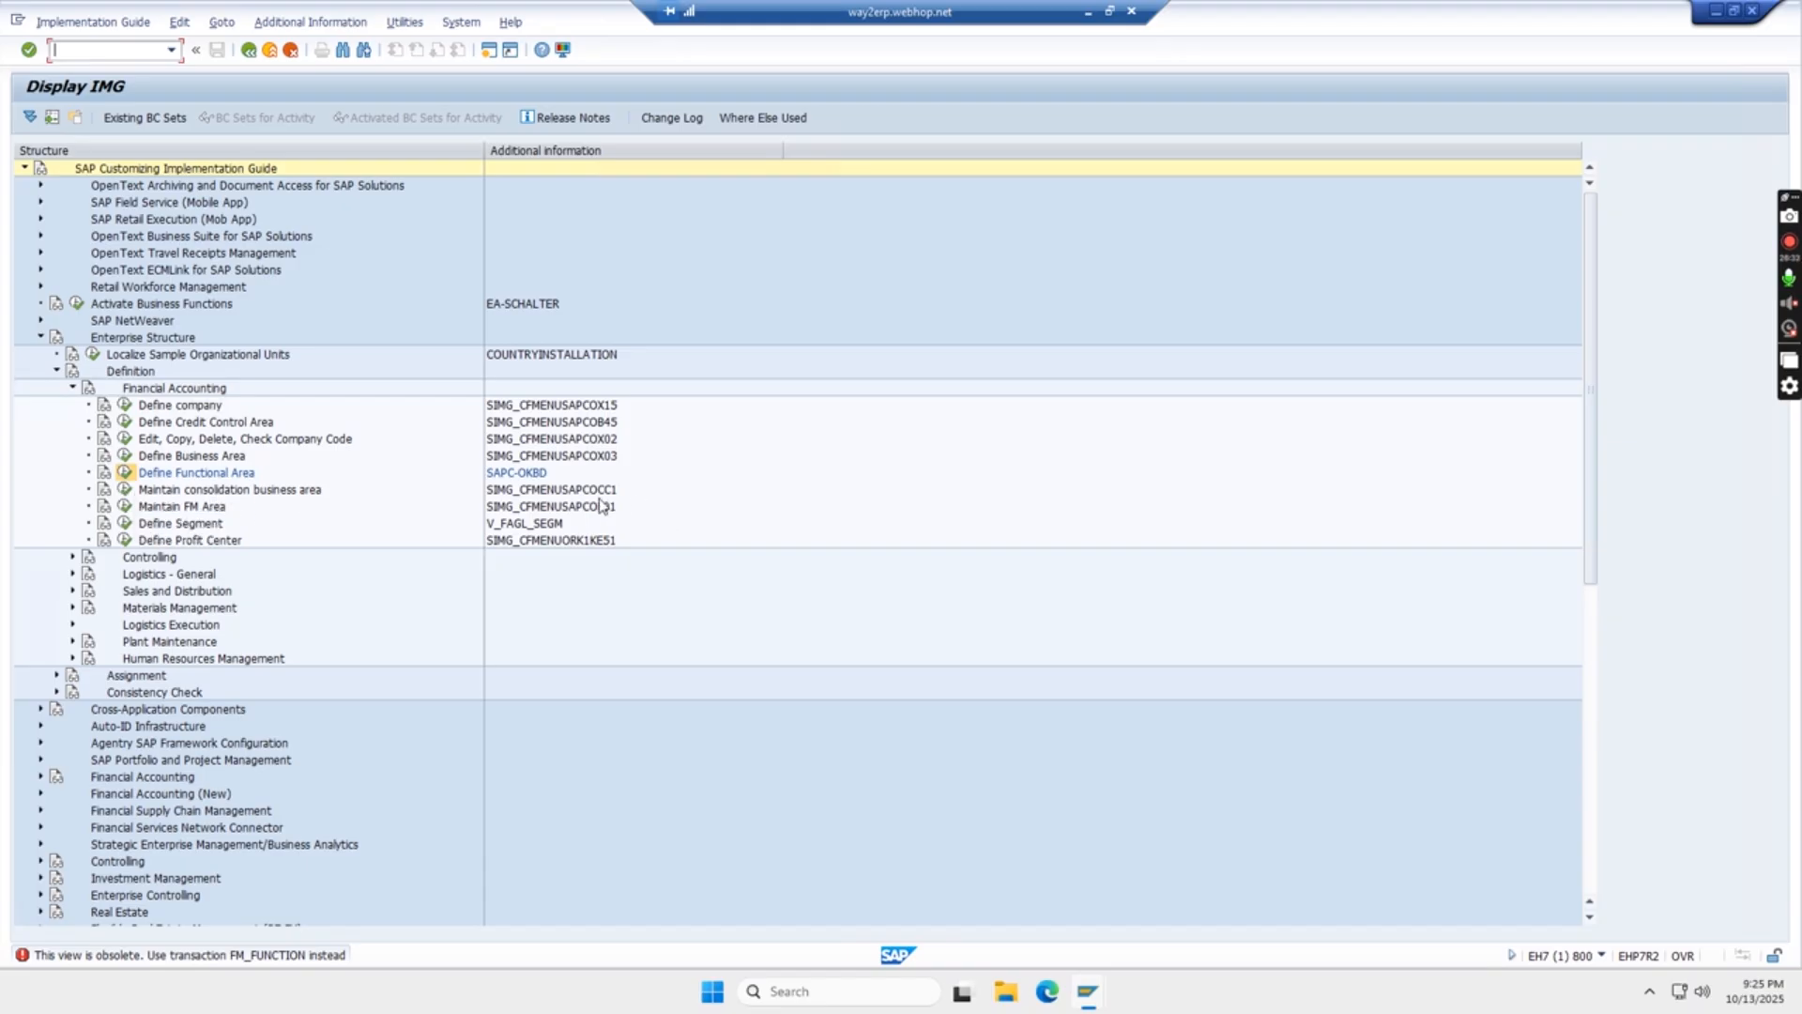
pyautogui.click(125, 490)
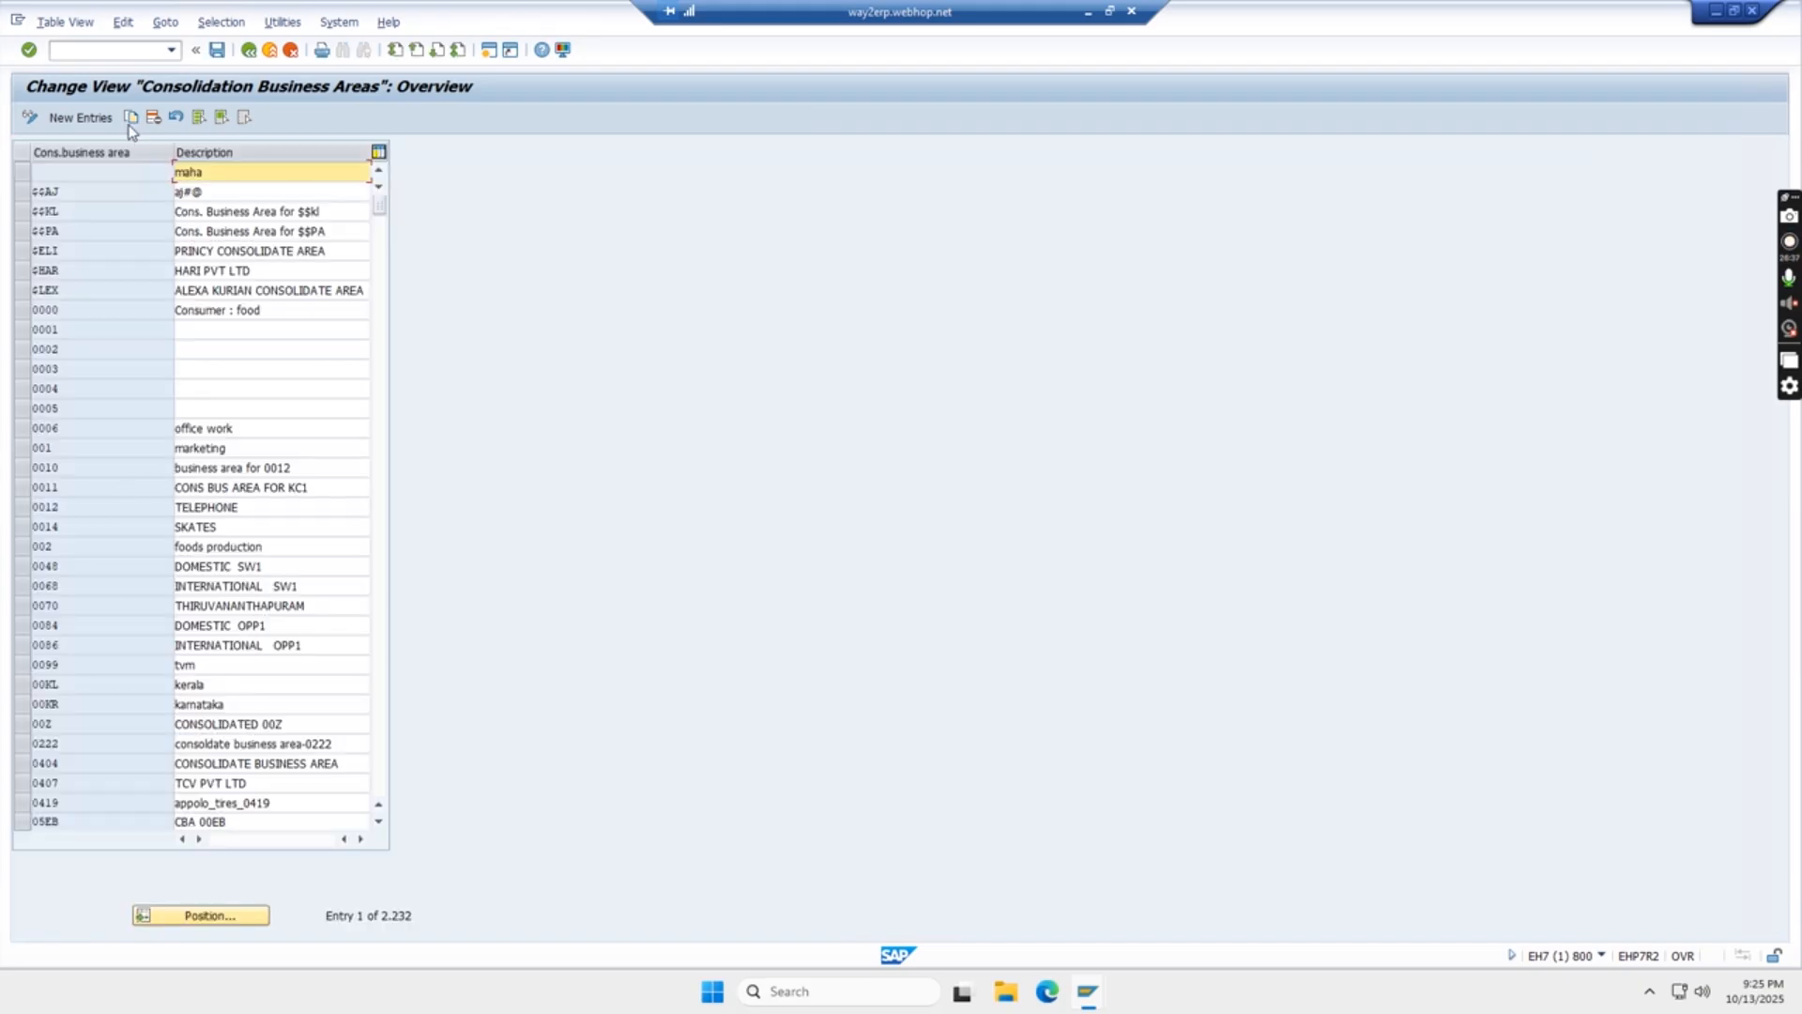
# - Create consolidation business area TANZ with description NORTH ZONE INDIA, save it under the proposed customizing request, and leave the new entry
pyautogui.click(79, 118)
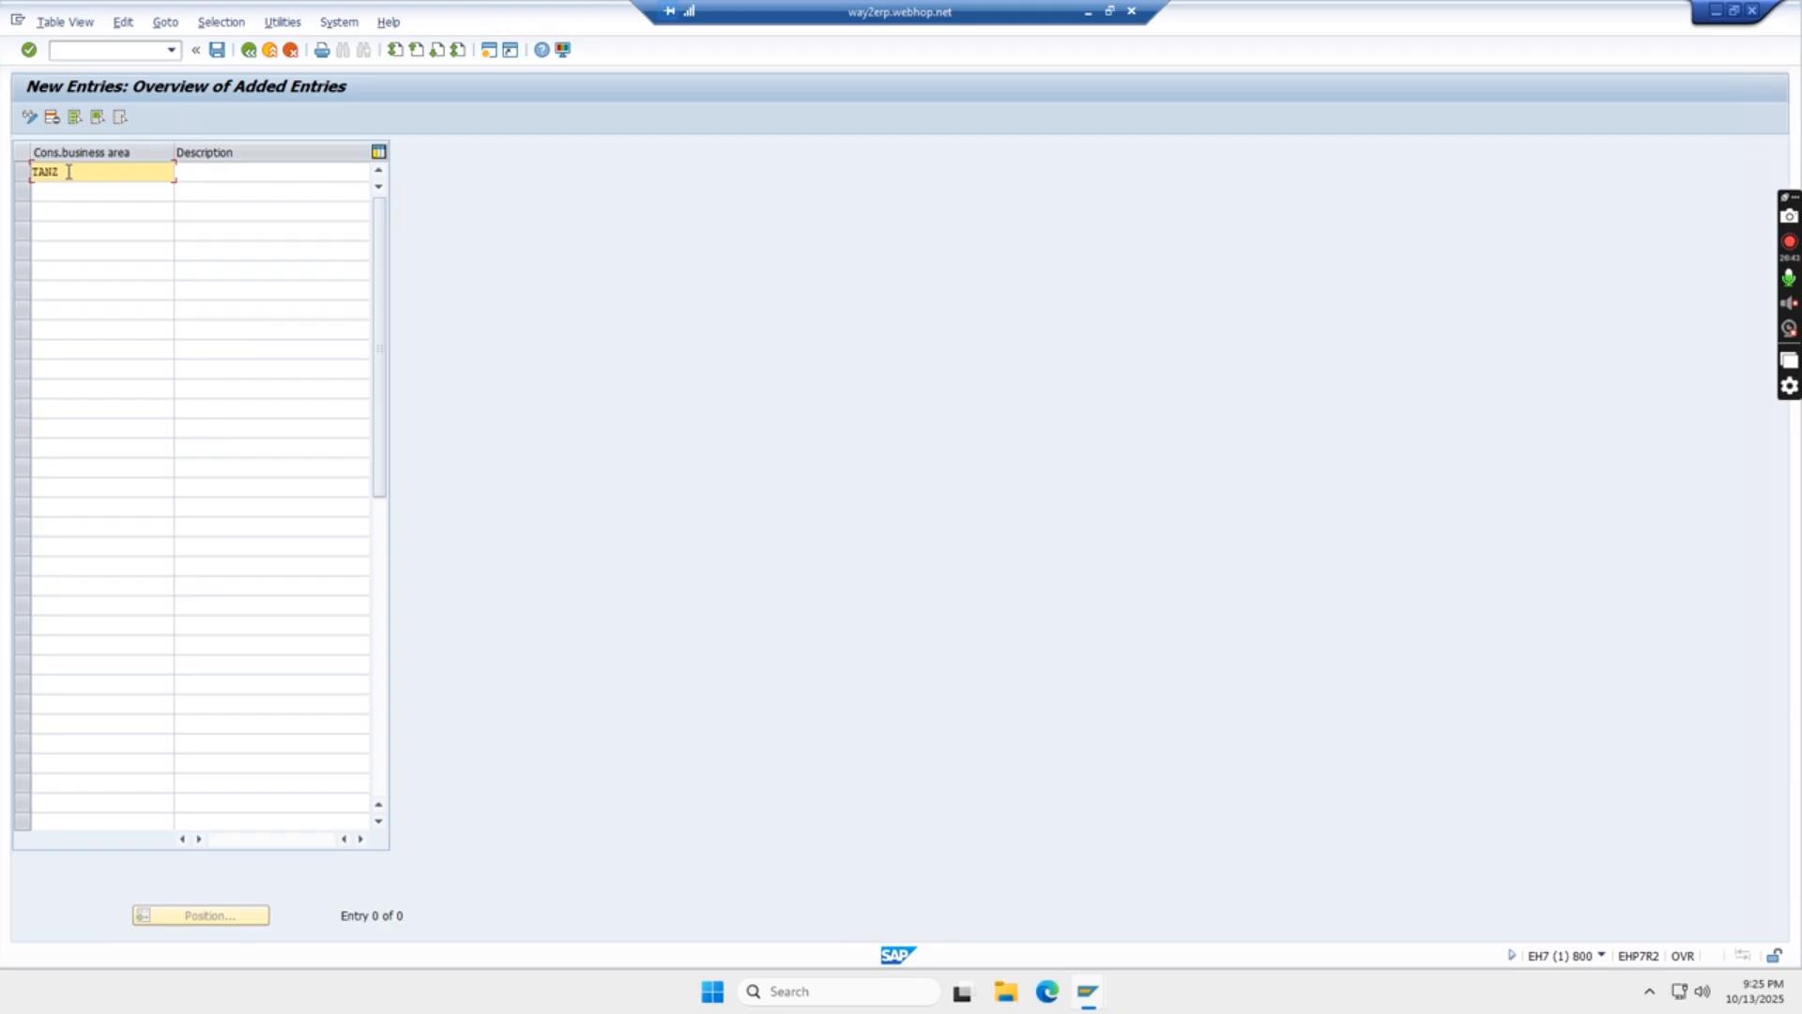
pyautogui.click(200, 176)
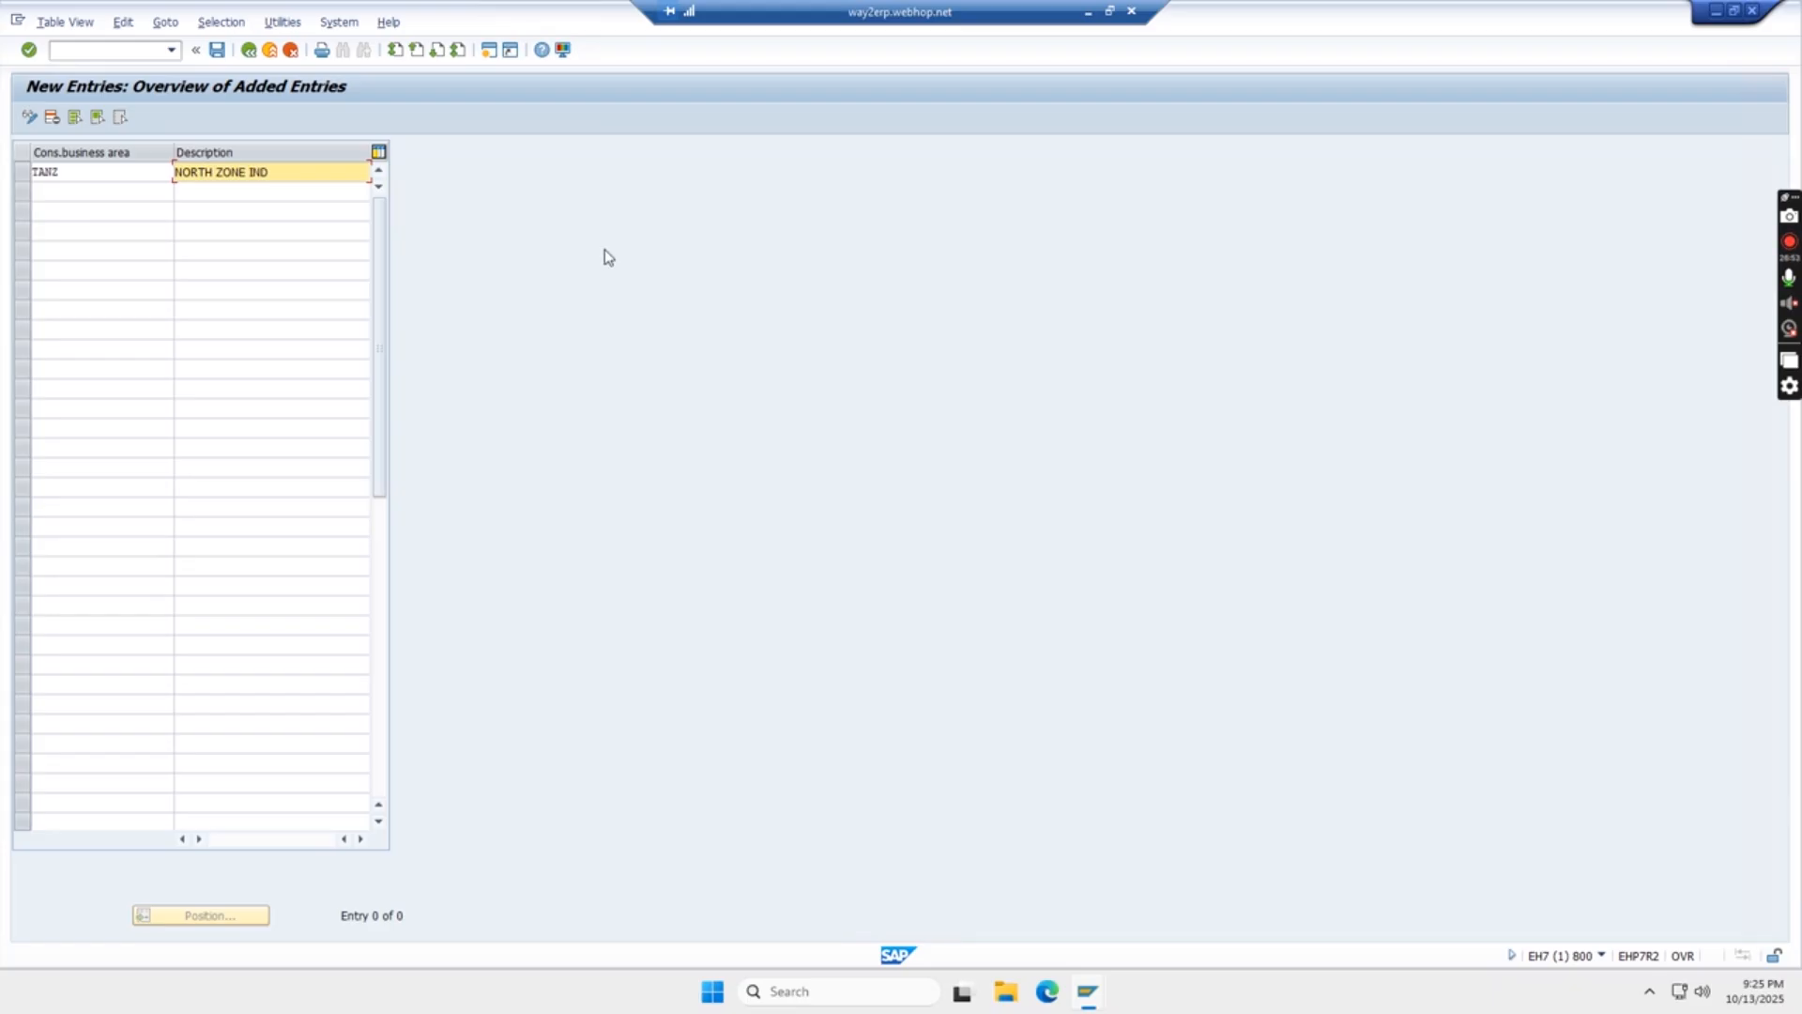
pyautogui.press('Return')
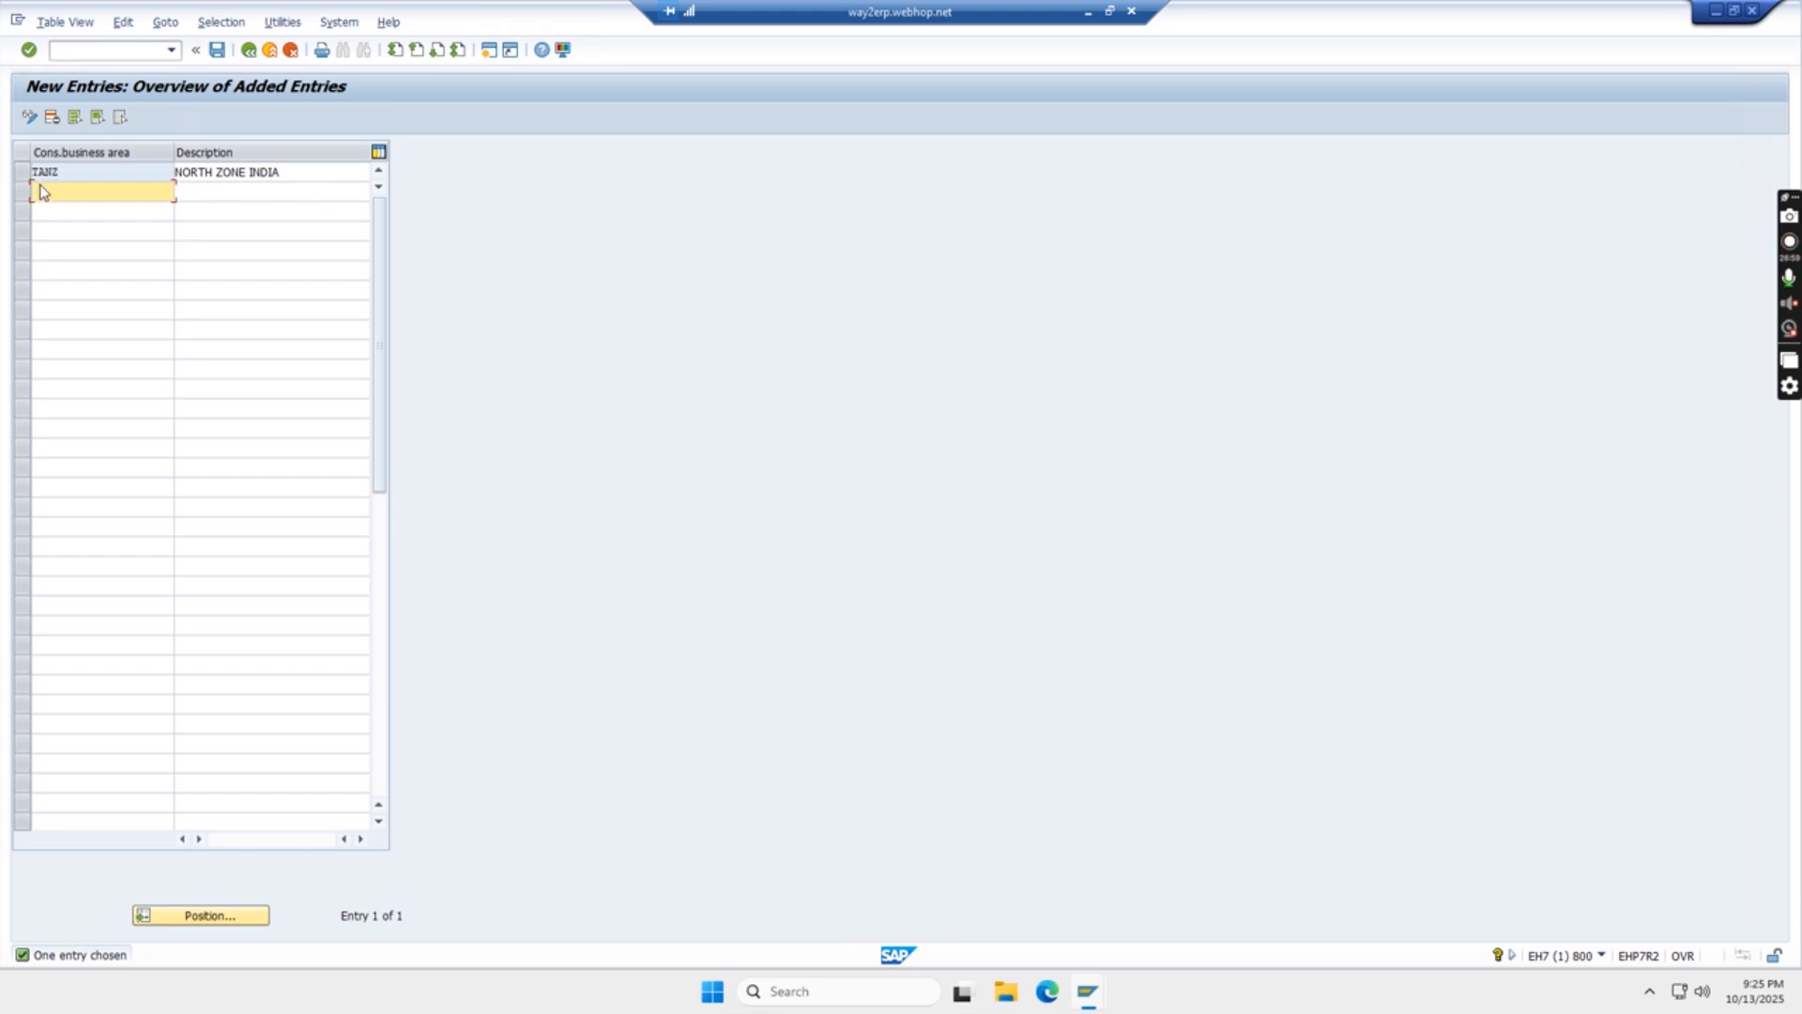
pyautogui.click(217, 51)
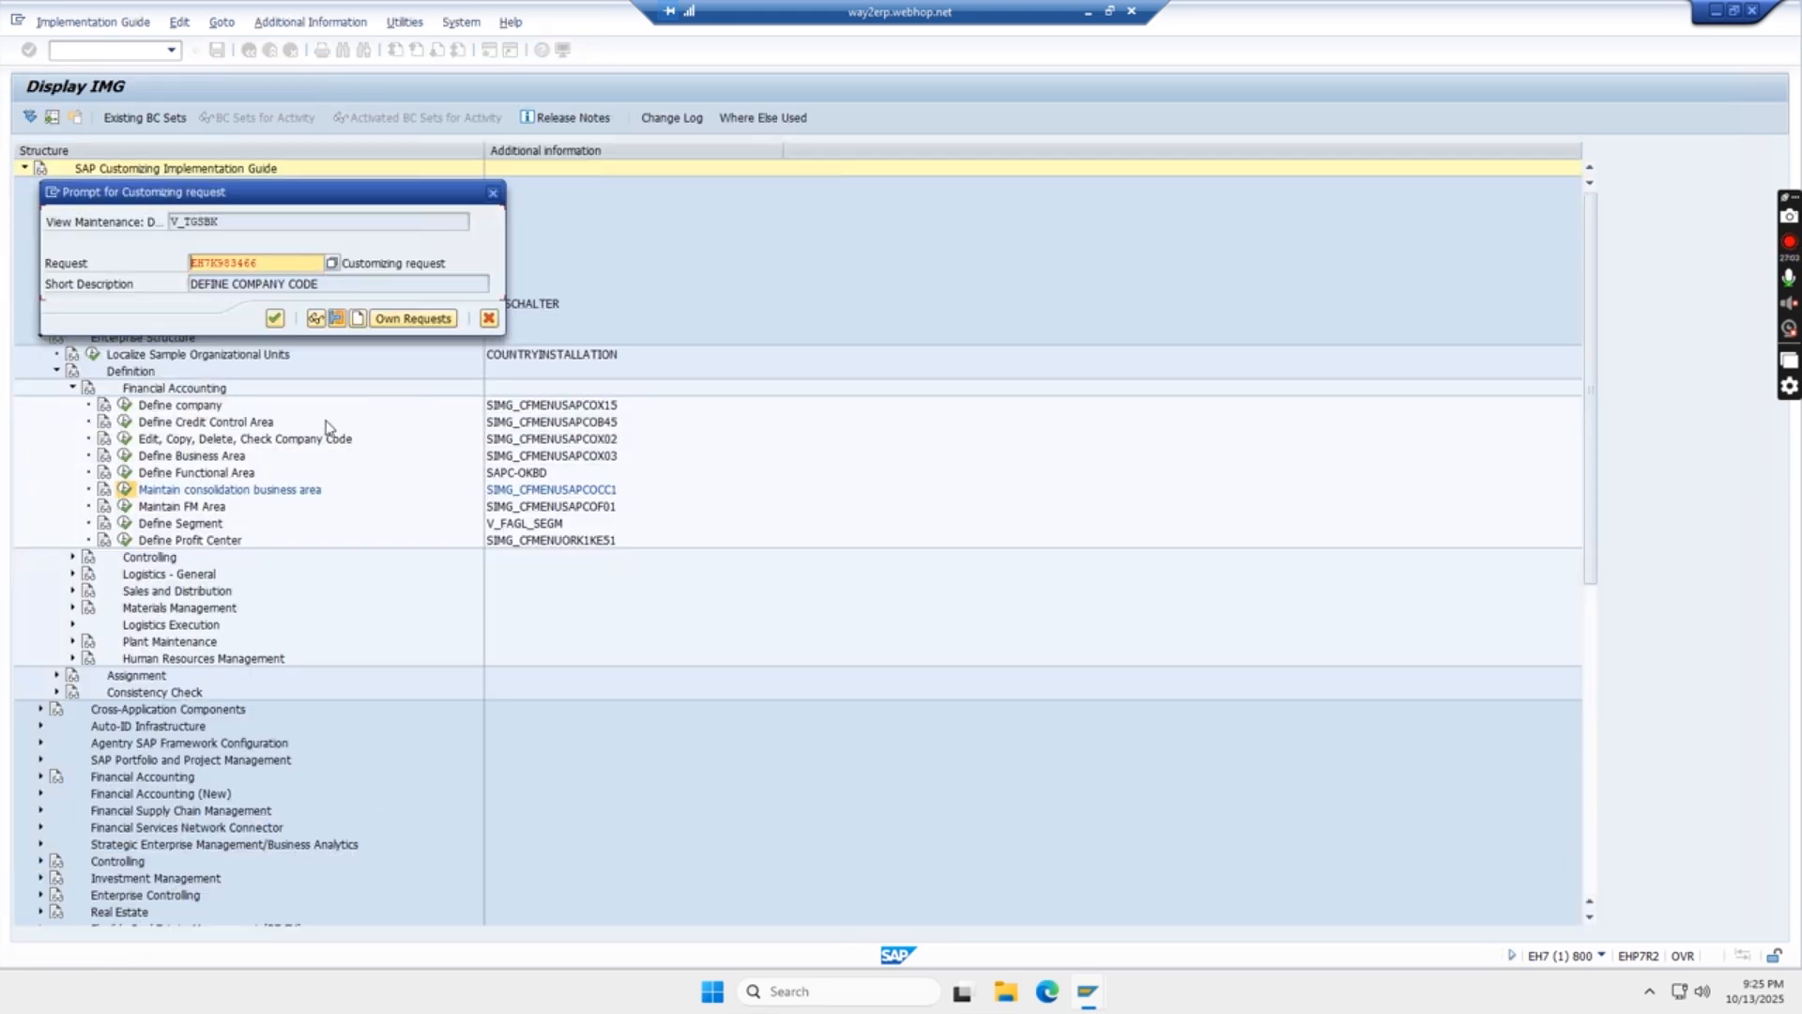
pyautogui.click(274, 320)
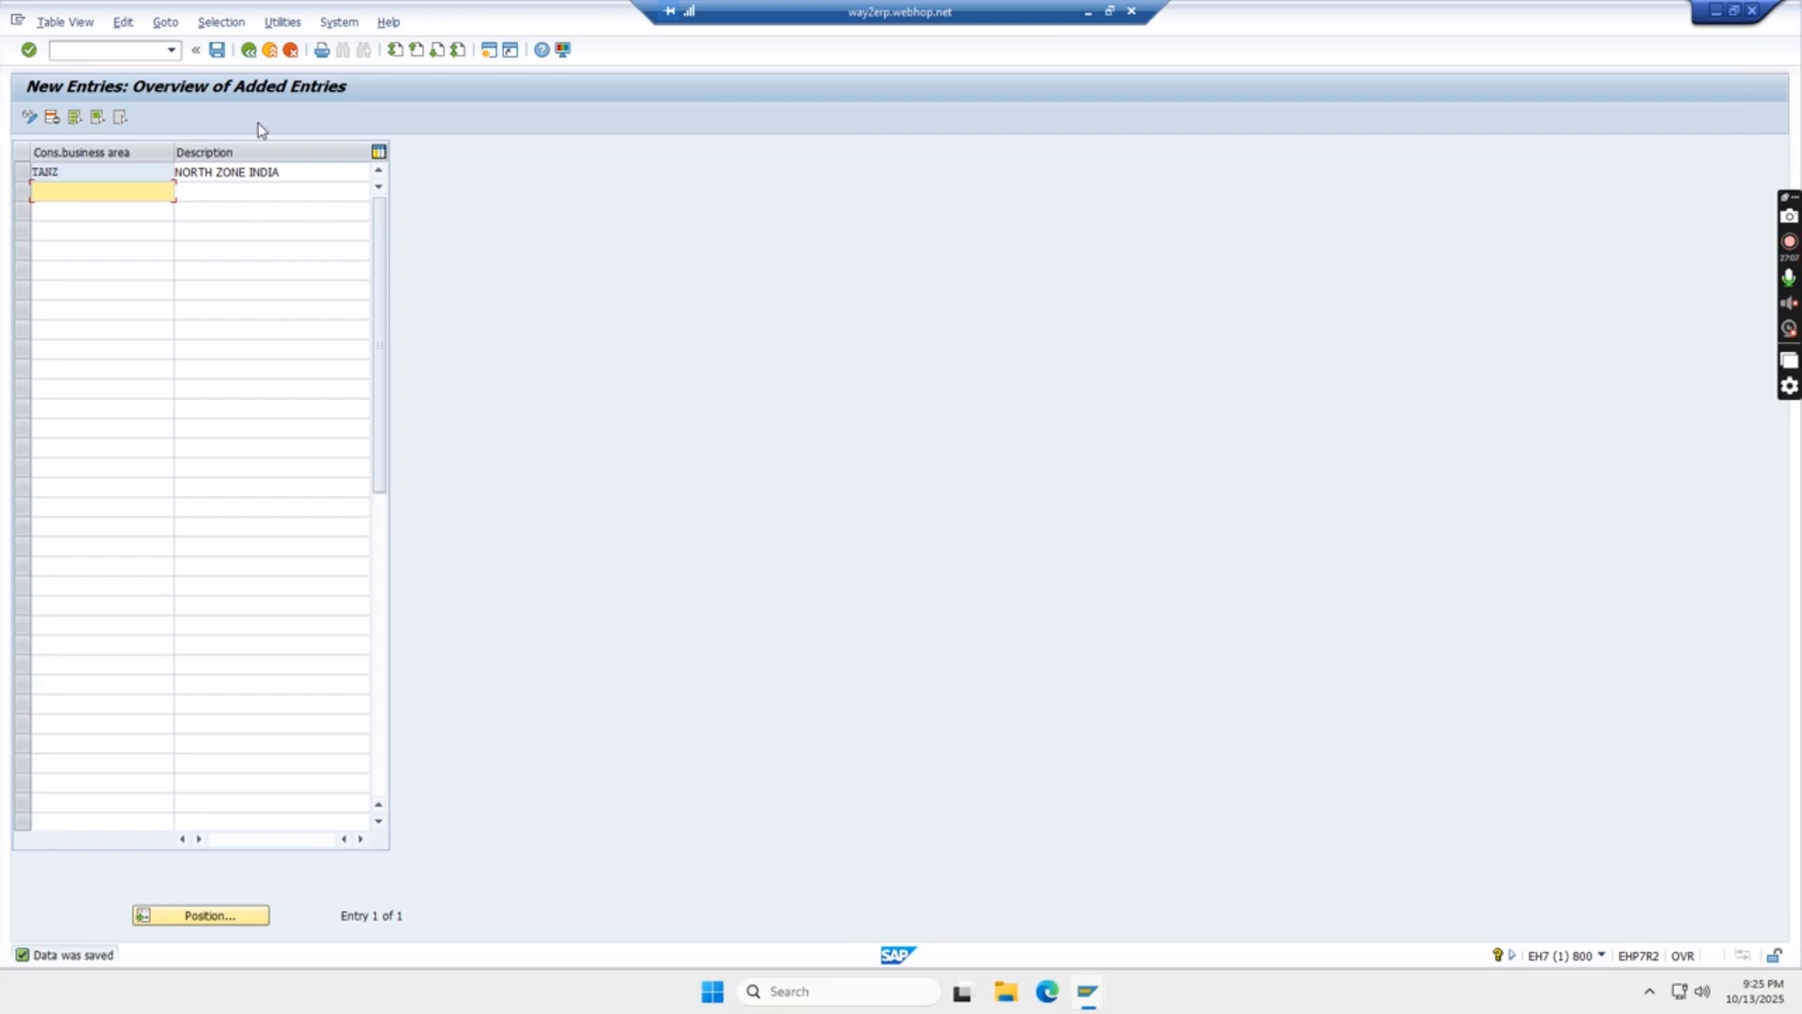
pyautogui.click(248, 51)
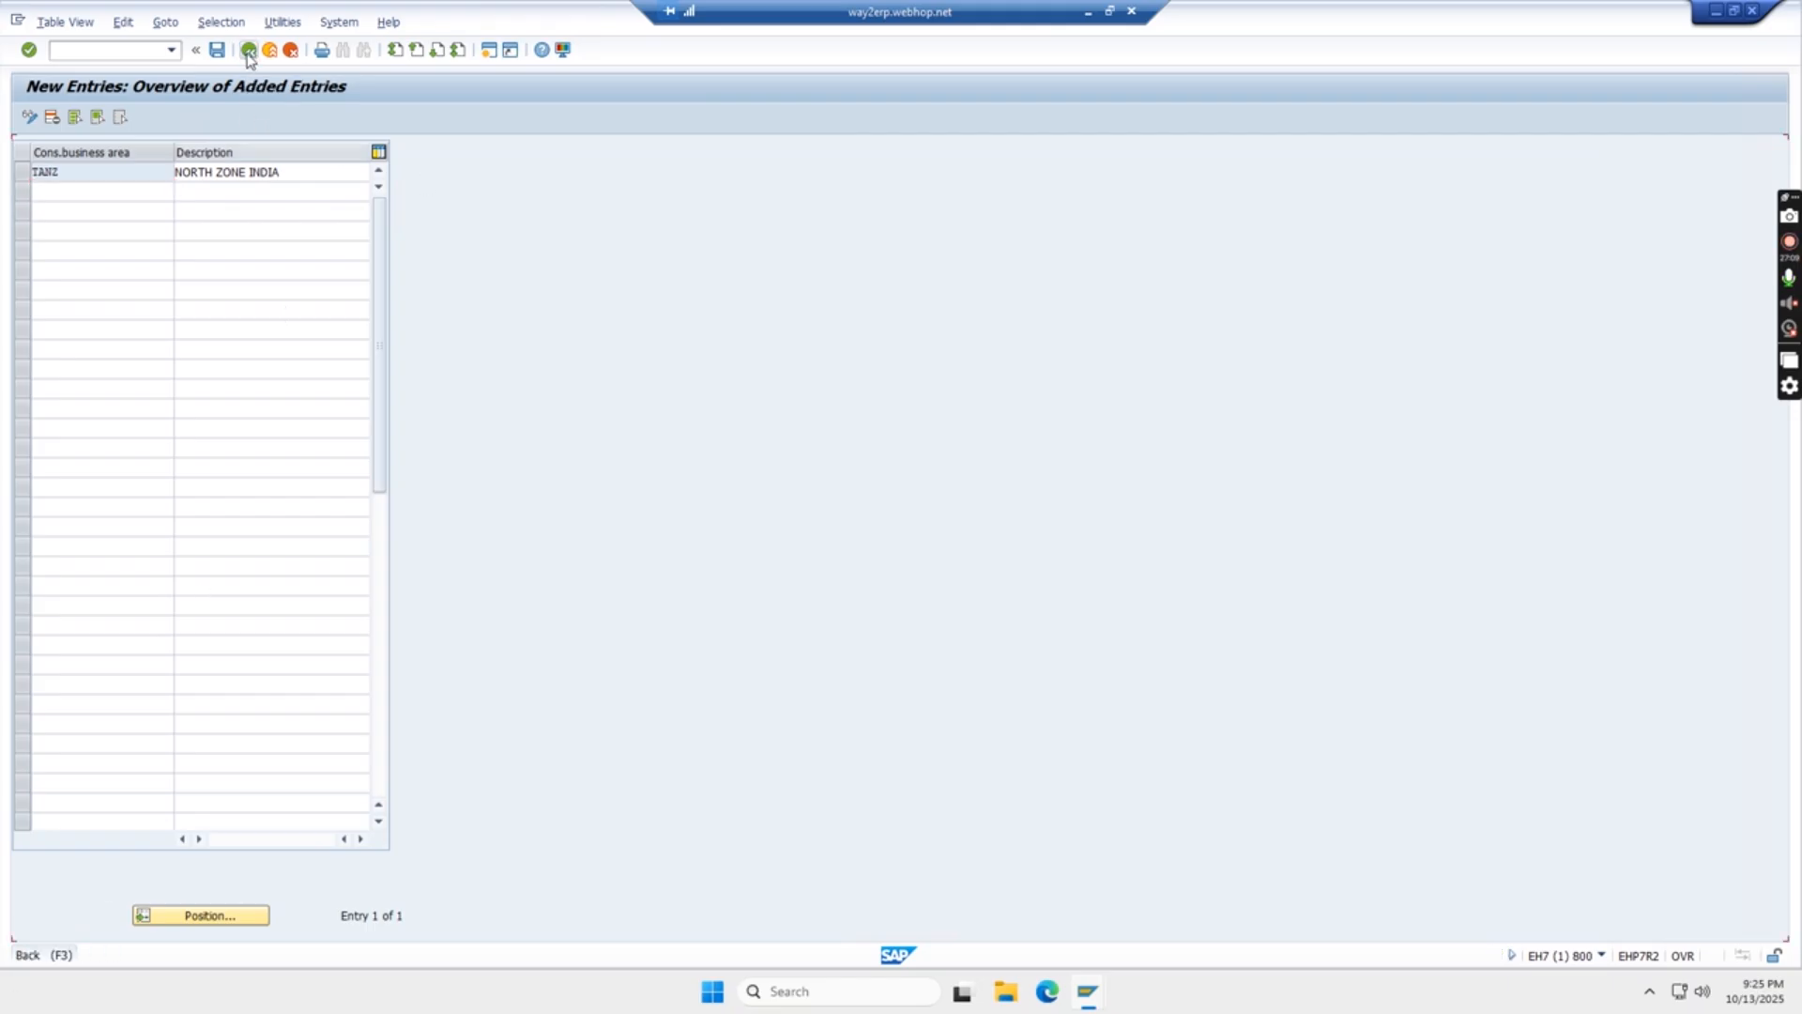
# - Record TANZ in cell I63 of the Excel sheet beside the OCC1 code and give the cell a border and beige fill
pyautogui.click(1087, 12)
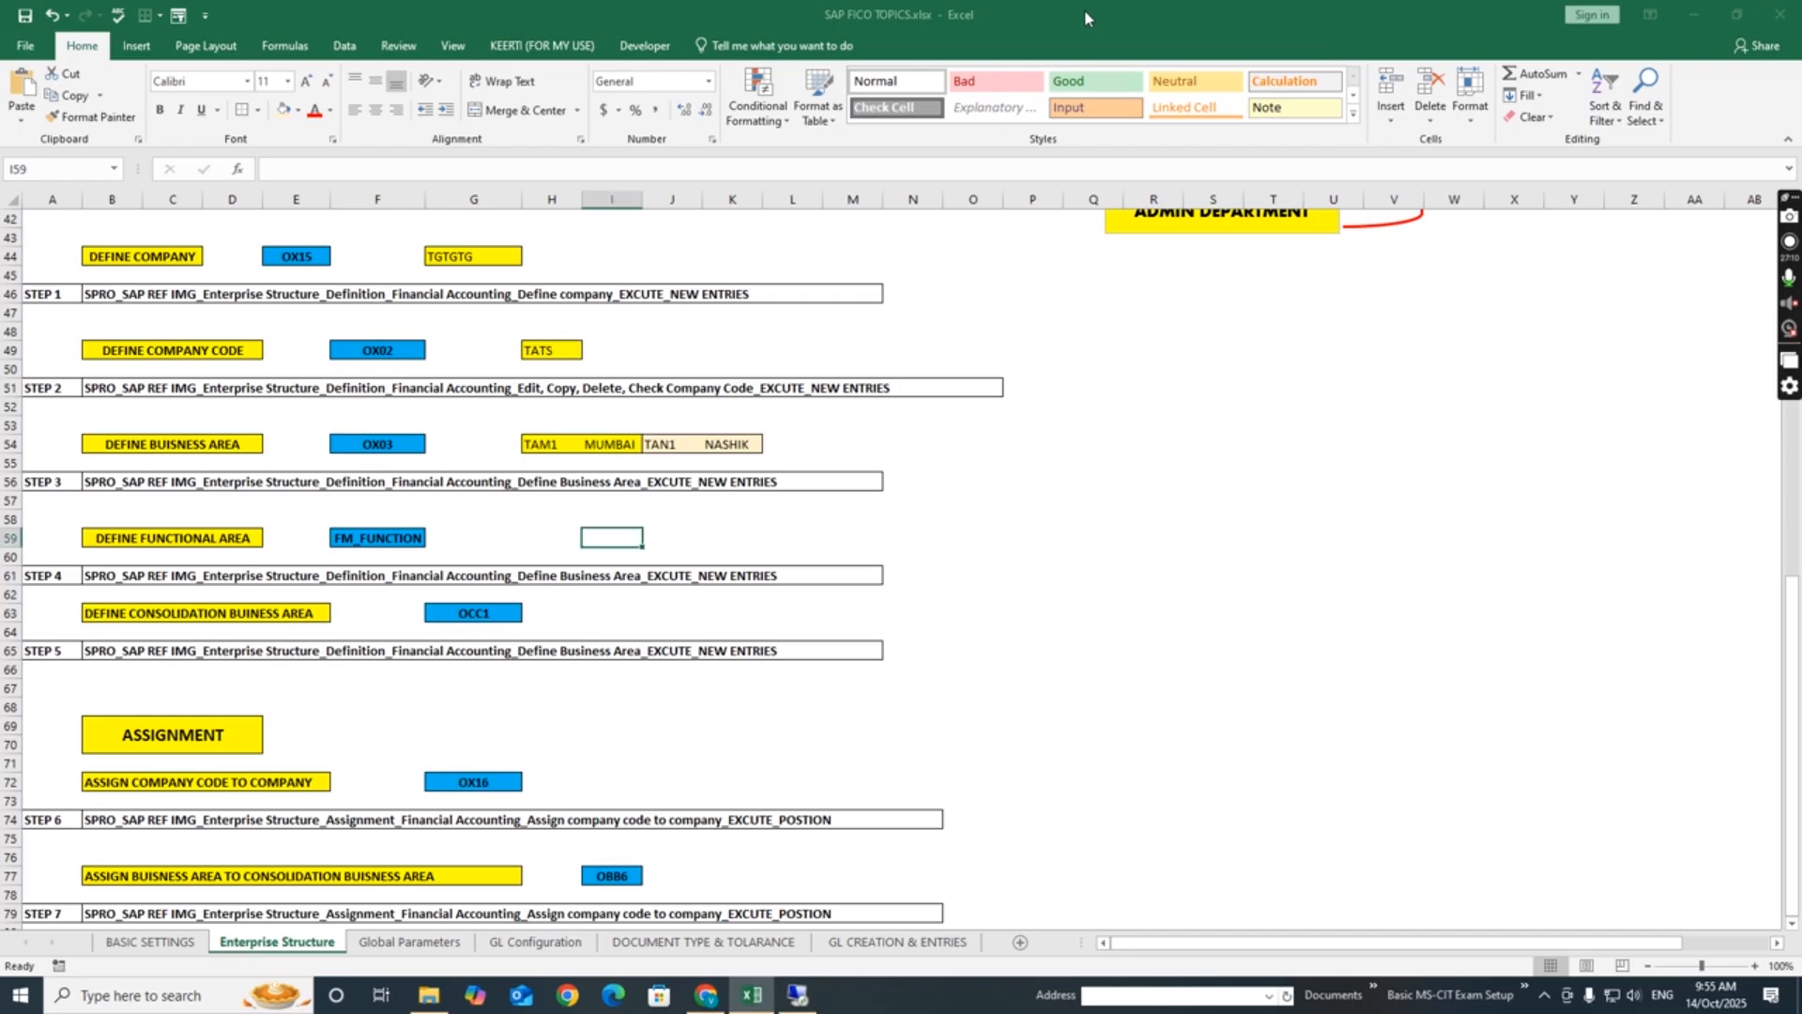
pyautogui.click(635, 613)
pyautogui.write('TANZ')
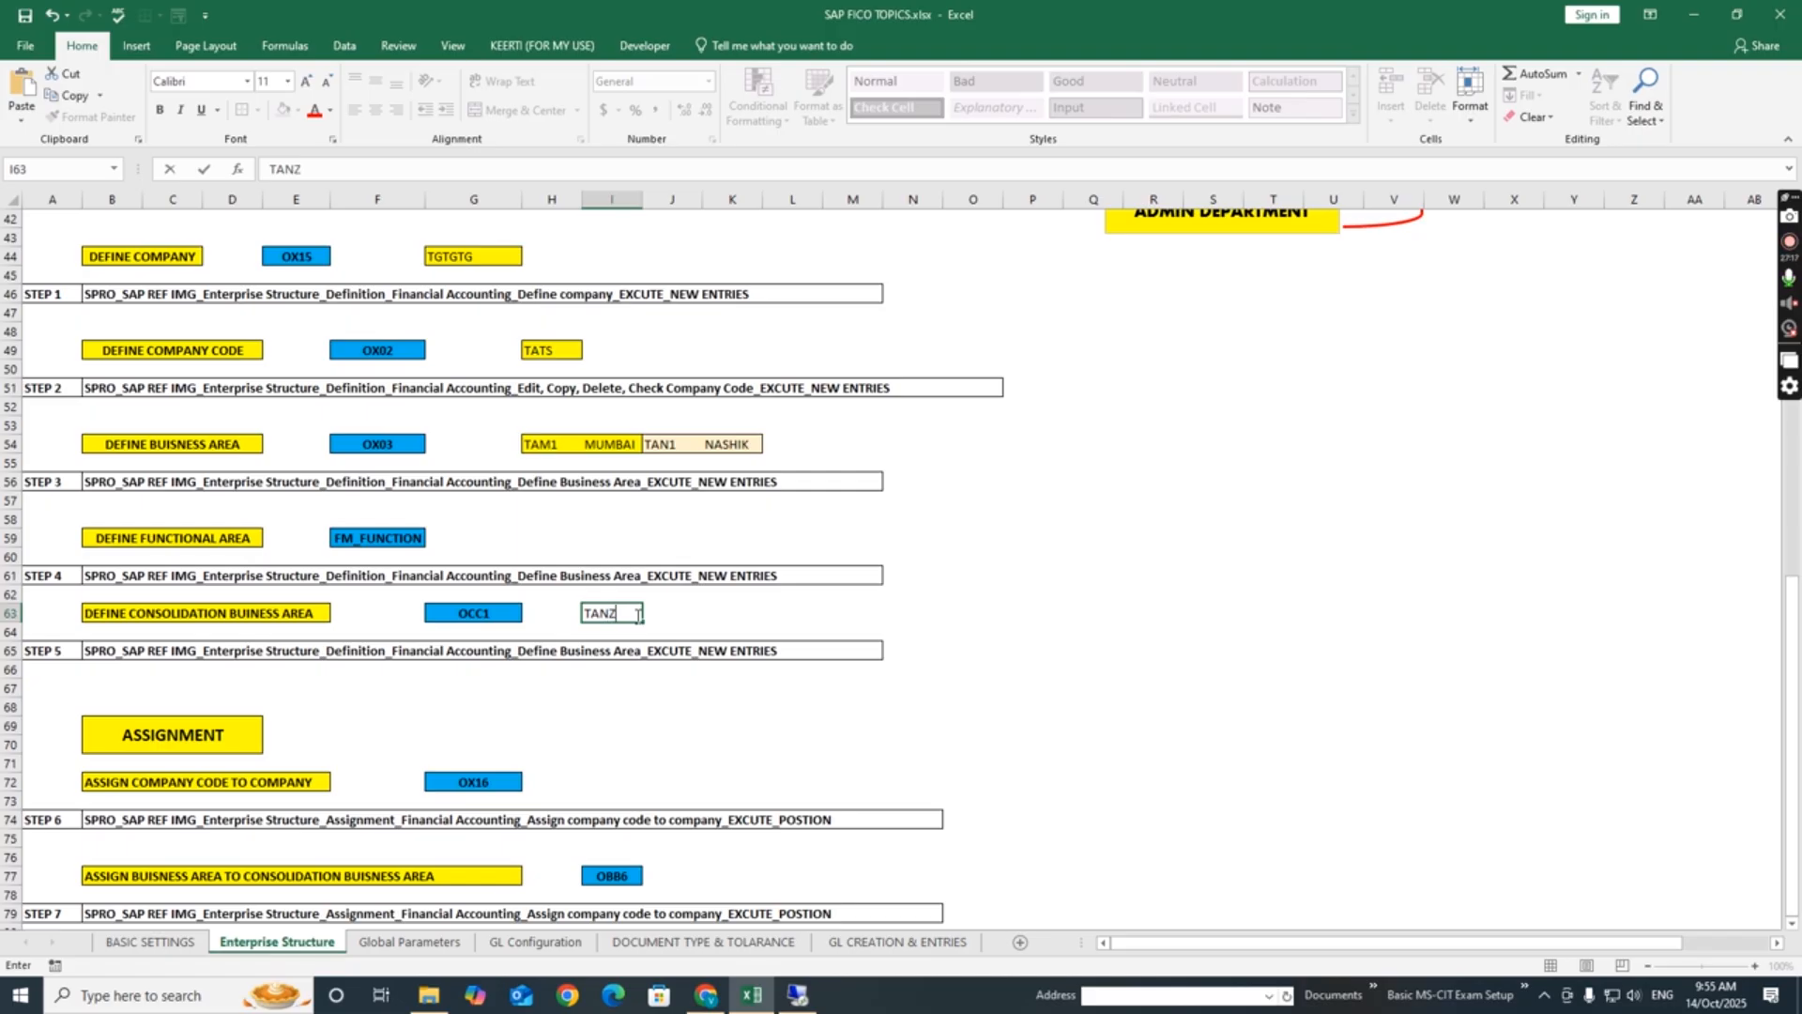
pyautogui.click(991, 582)
pyautogui.click(606, 613)
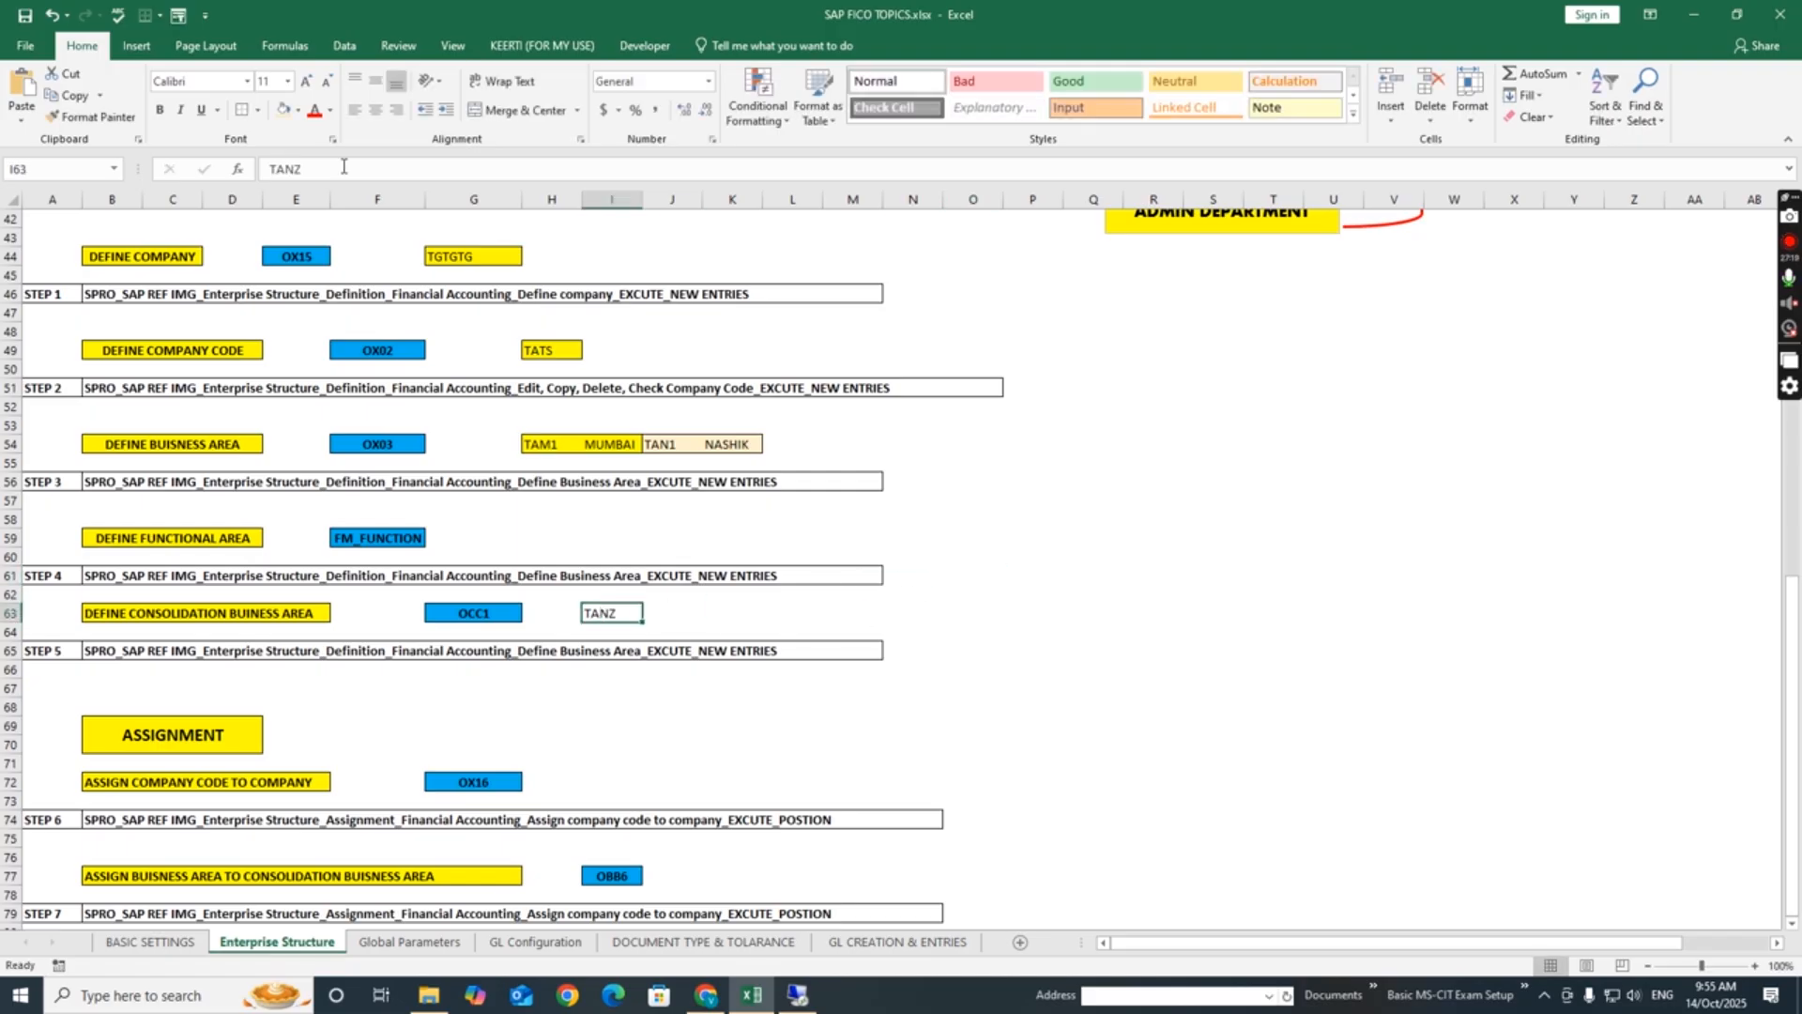
pyautogui.click(283, 111)
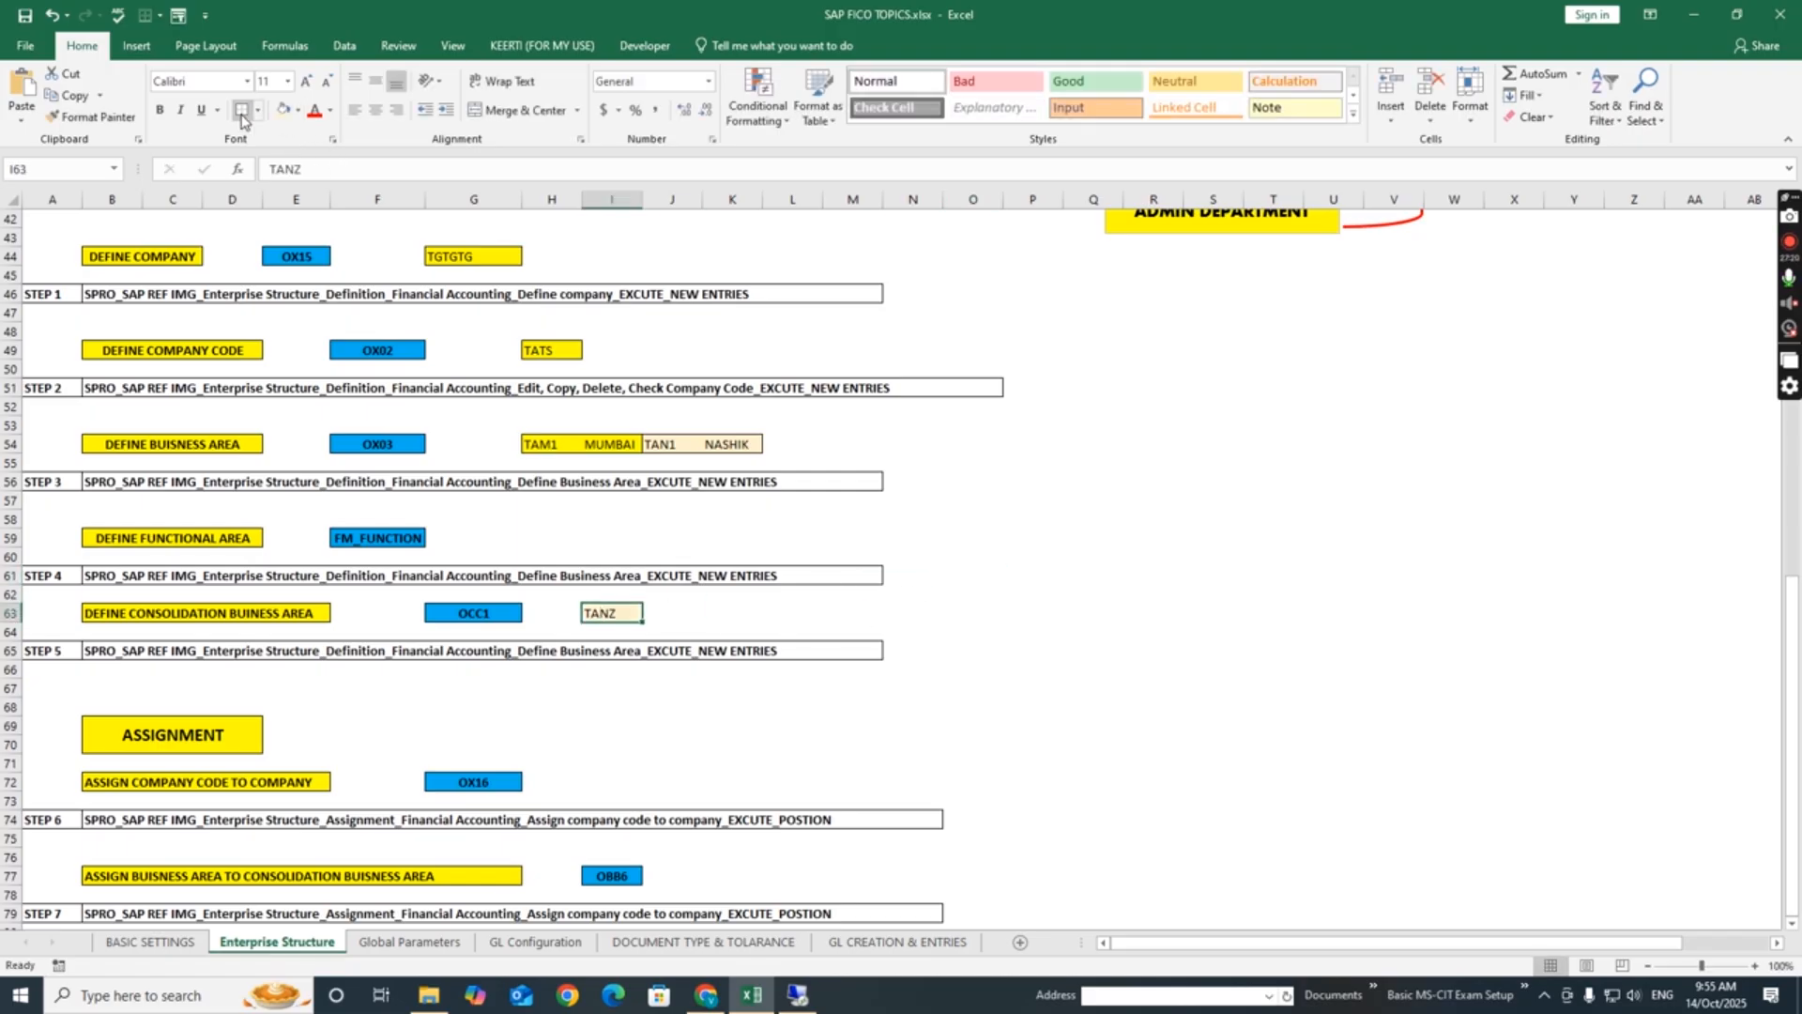
pyautogui.click(1130, 616)
# - Record FINANCE_1 in cell H59 beside the FM_FUNCTION code and format H59:I59 with a border and beige fill
pyautogui.click(592, 543)
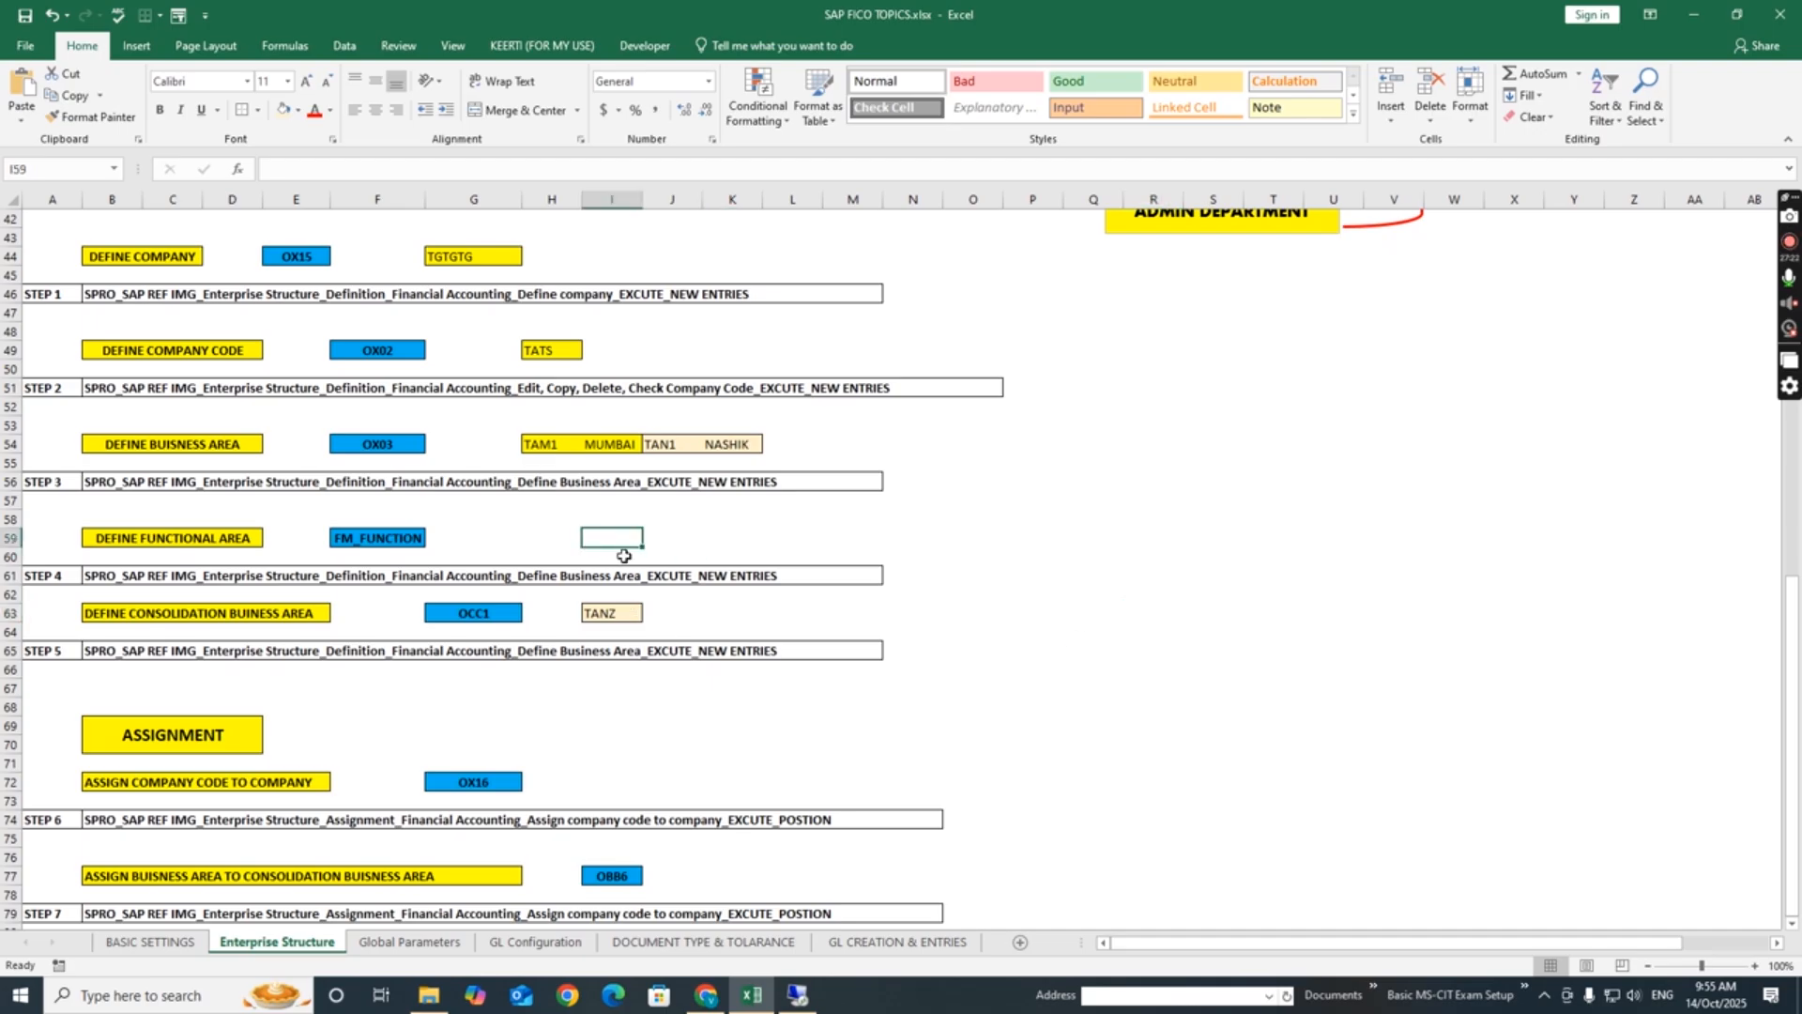
pyautogui.click(549, 537)
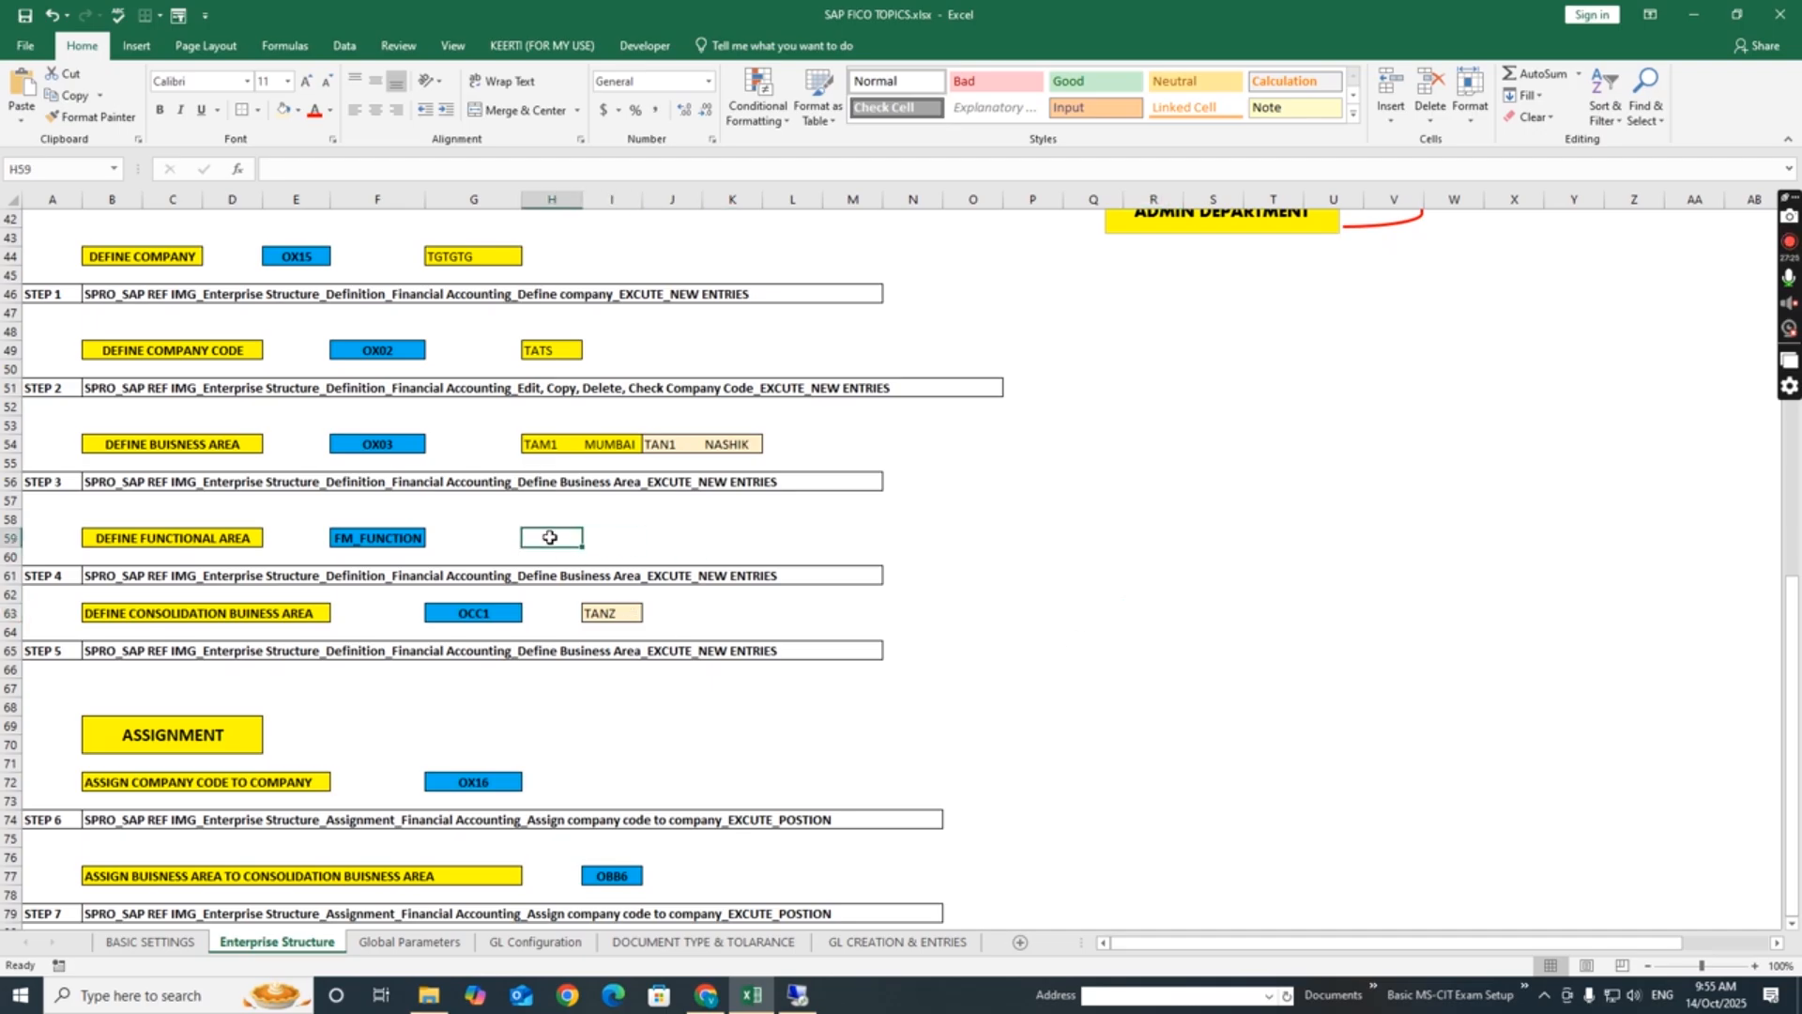
pyautogui.write('FINANCE_1')
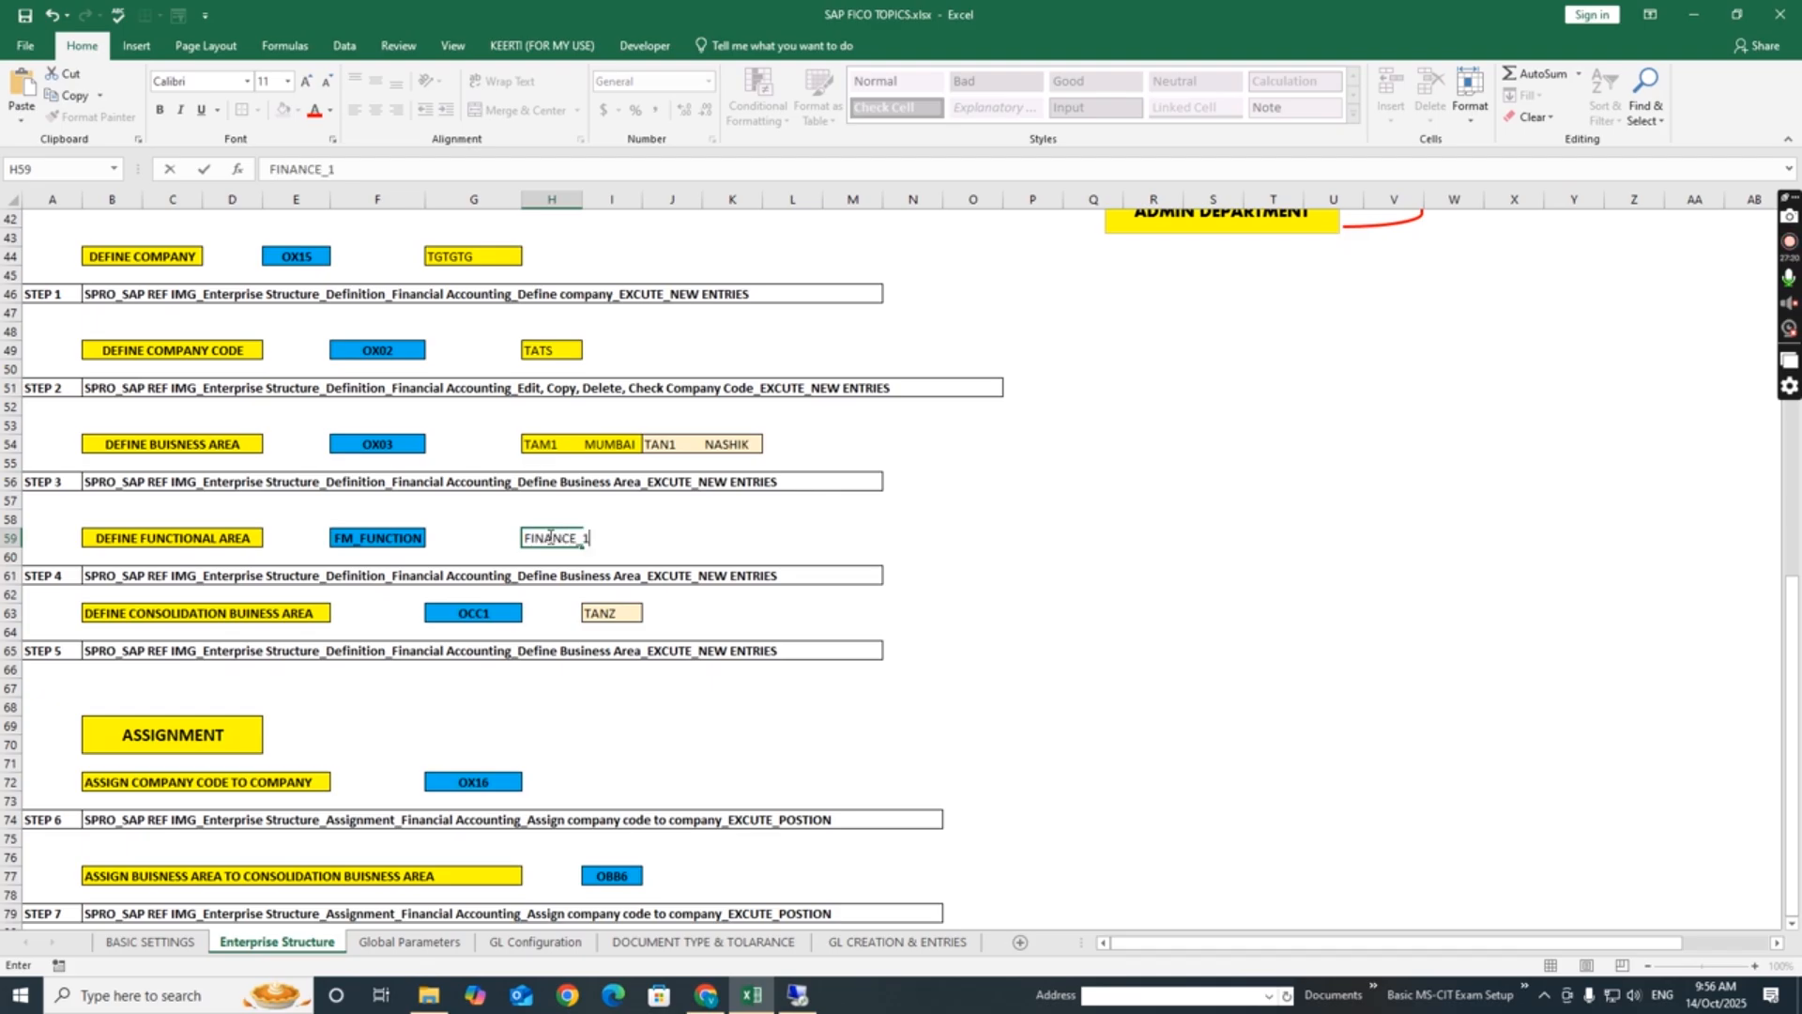
pyautogui.press('Return')
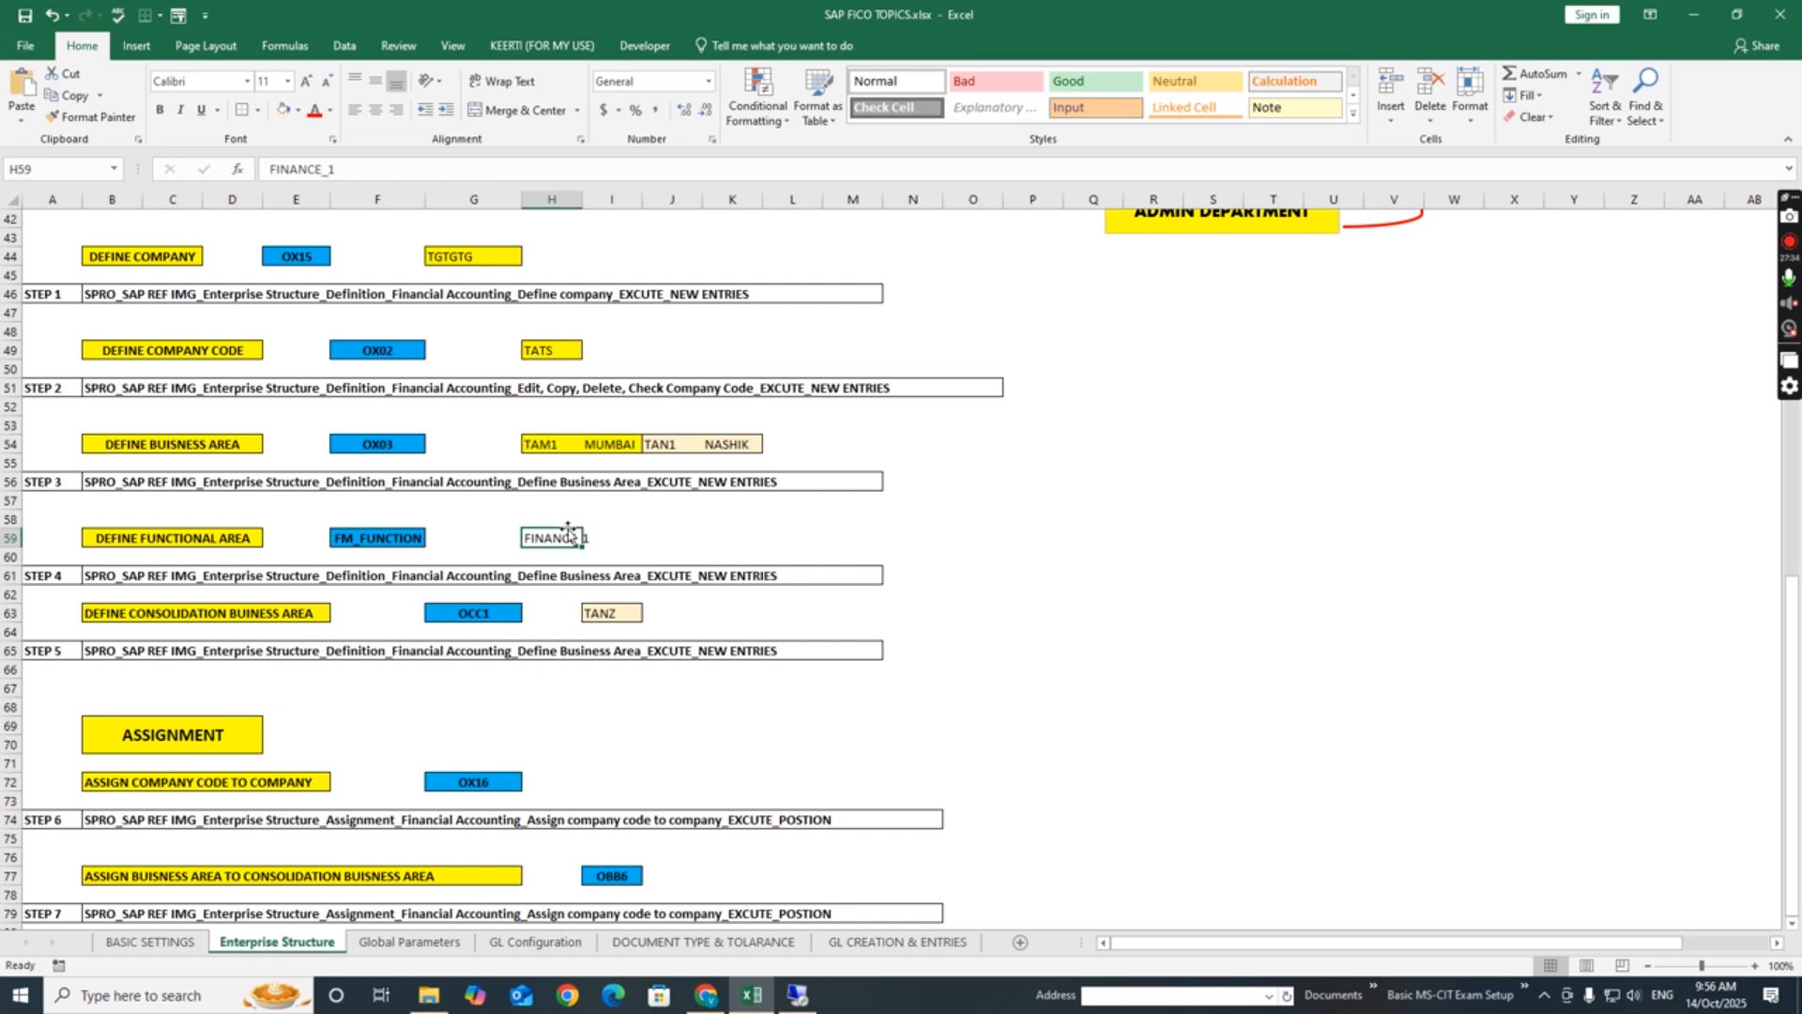
pyautogui.moveTo(563, 533); pyautogui.dragTo(595, 530)
pyautogui.click(242, 111)
pyautogui.click(283, 110)
pyautogui.click(1033, 574)
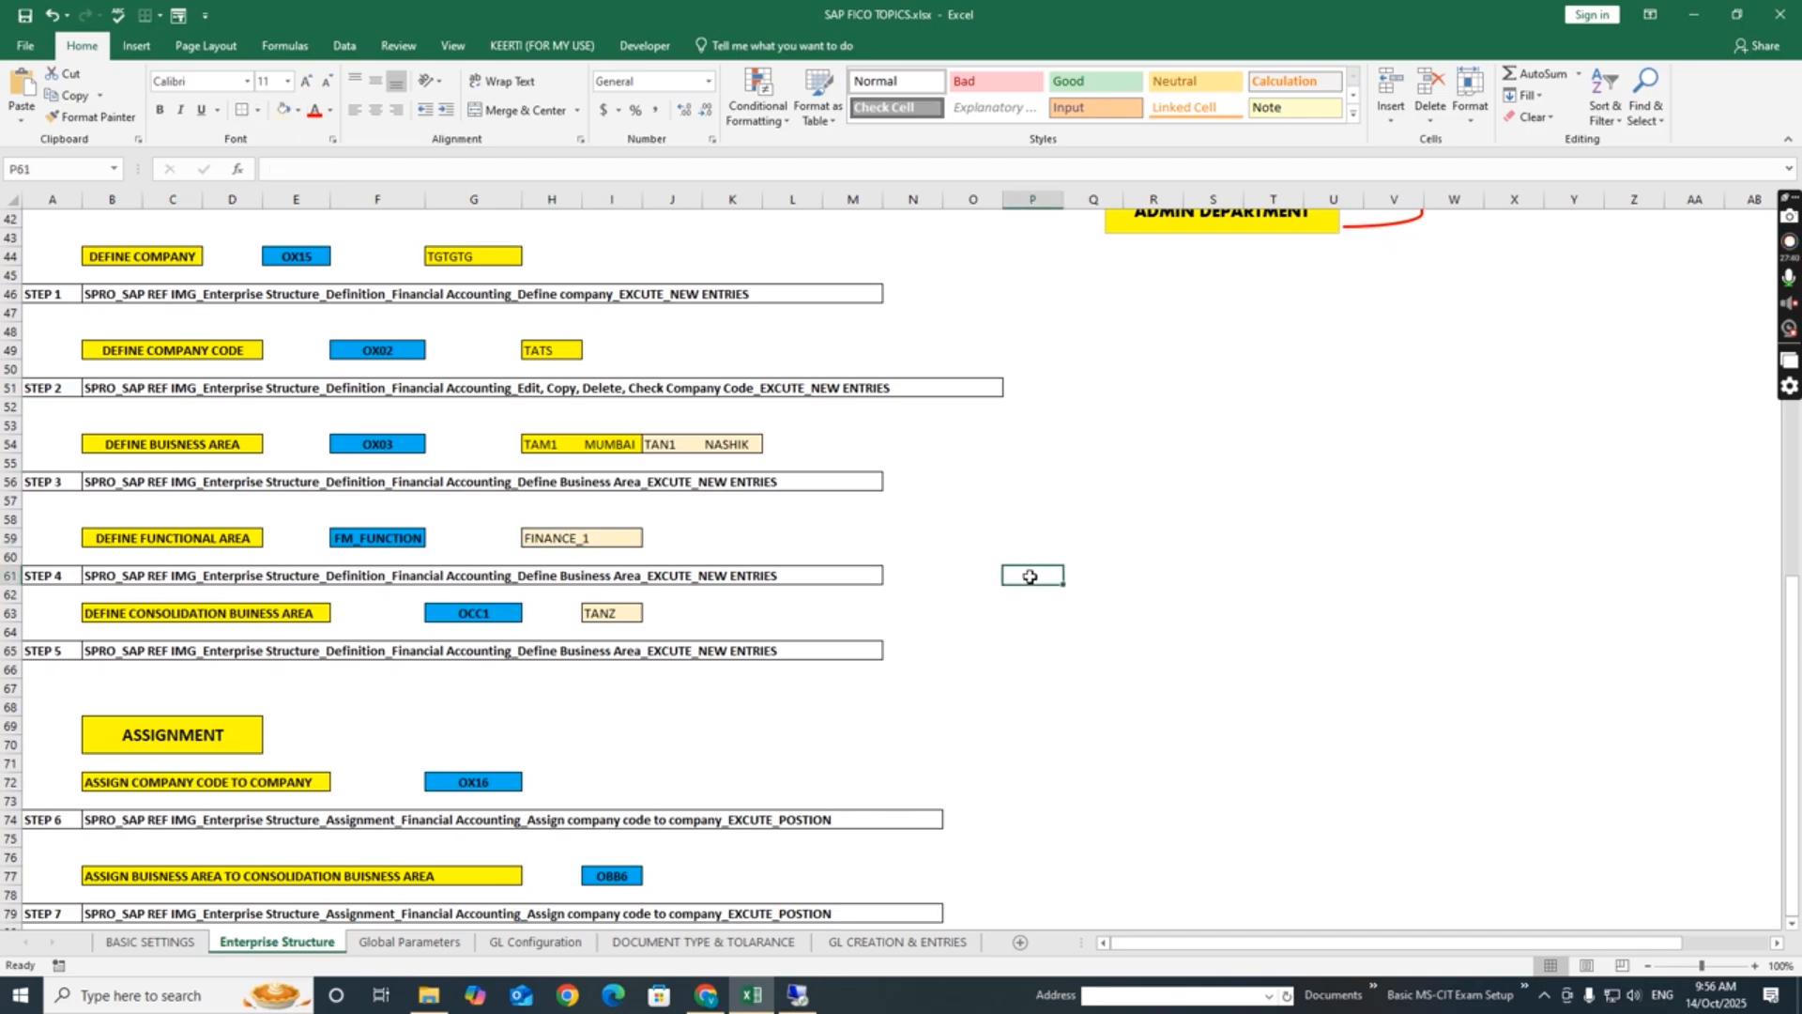
# - Examine the ASSIGNMENT section, covering steps 6 and 7 with their codes and SPRO paths
pyautogui.click(728, 747)
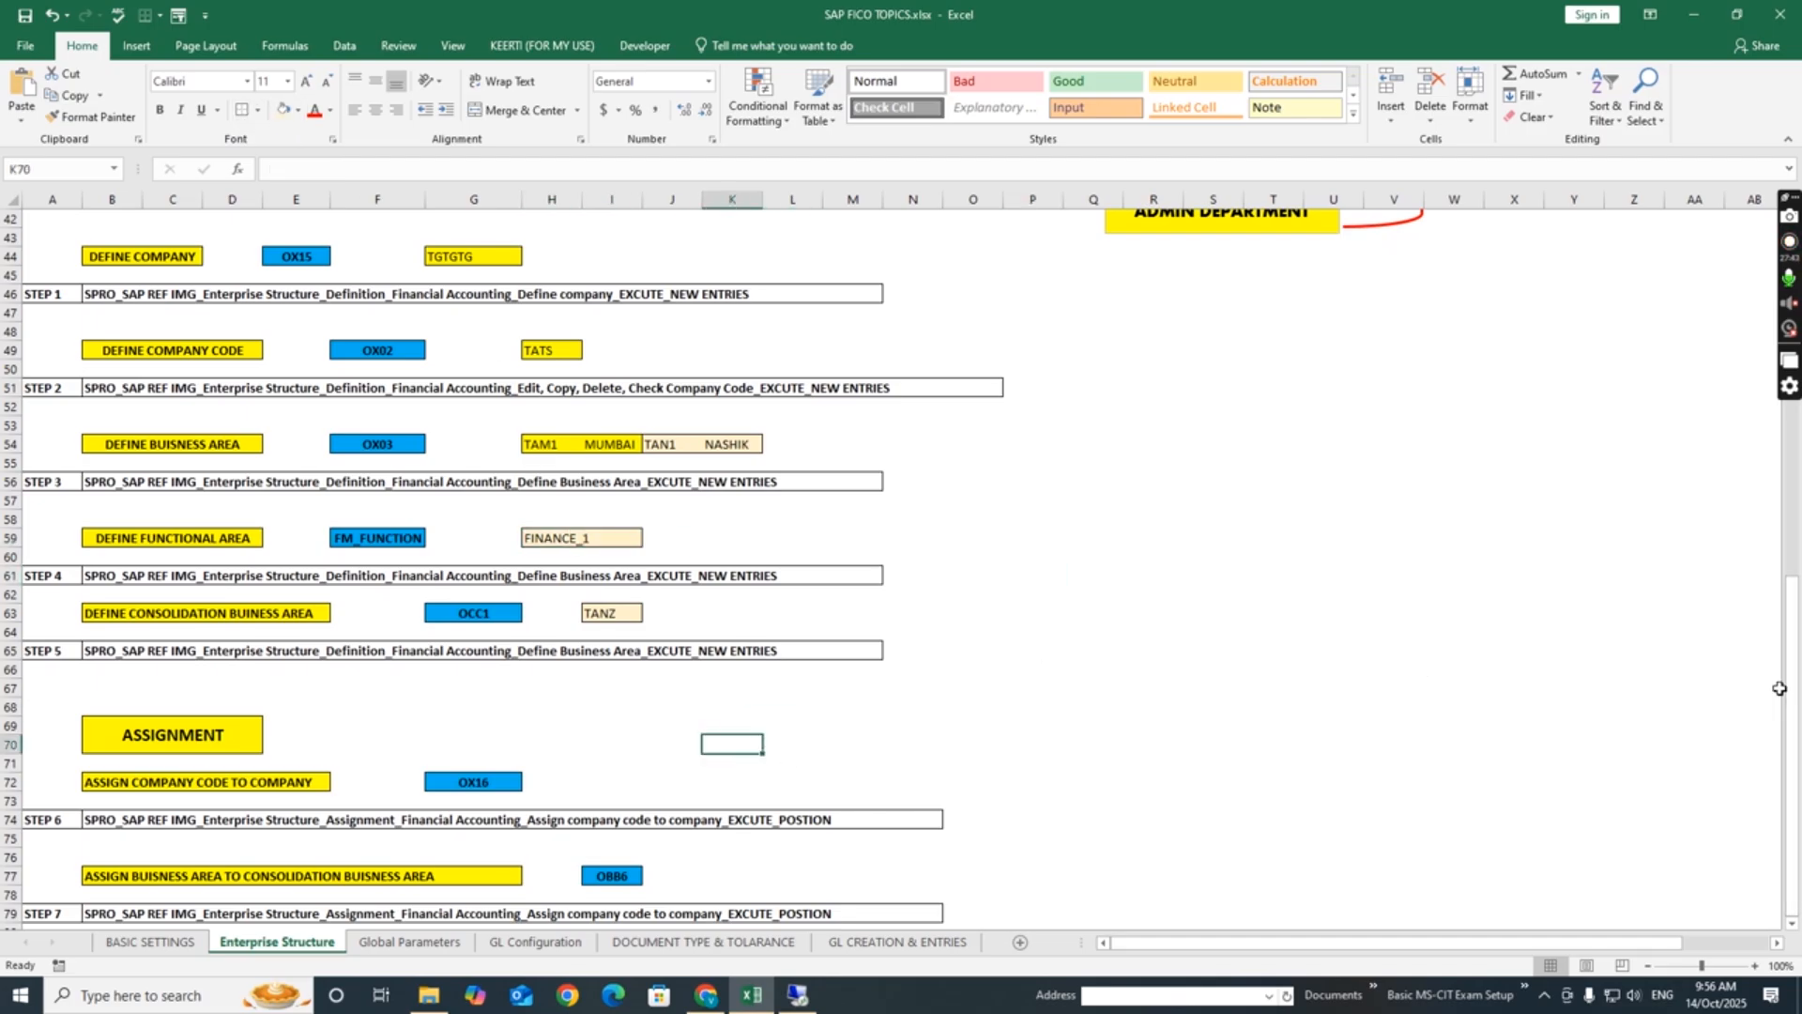
pyautogui.click(372, 751)
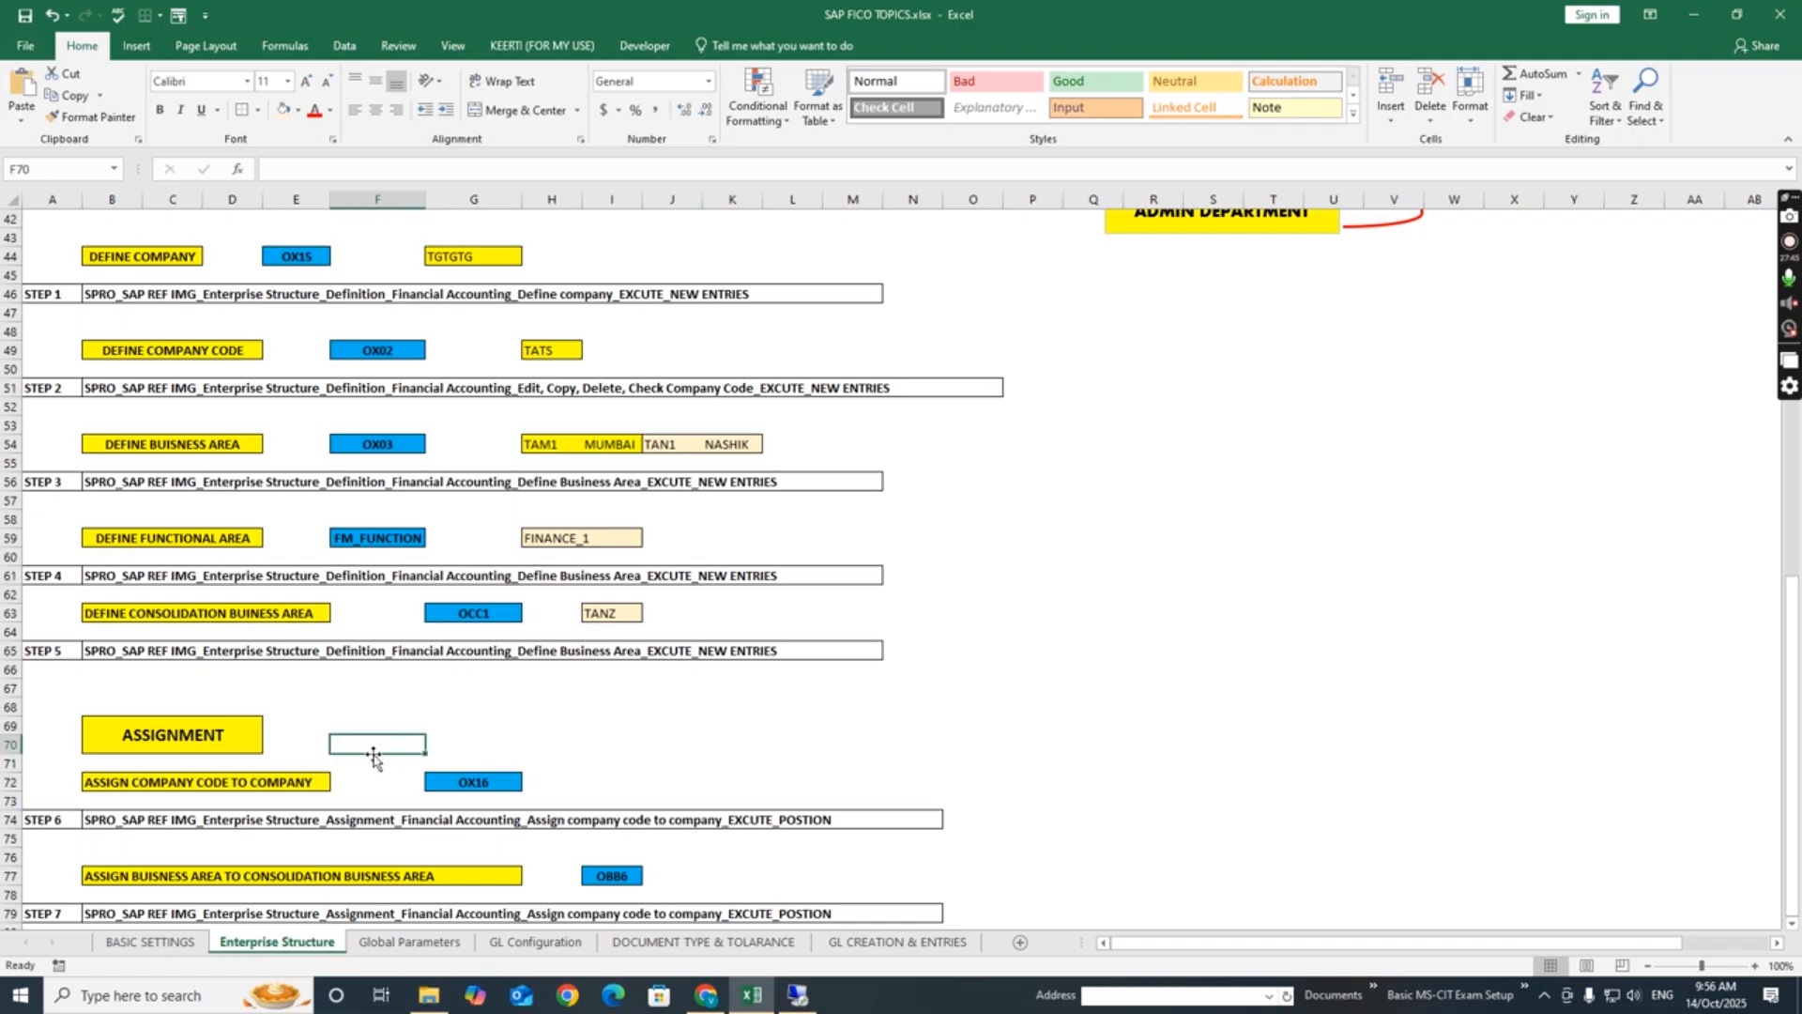
pyautogui.press('Down')
pyautogui.press('Down')
pyautogui.press('Down')
pyautogui.press('Down')
pyautogui.press('Down')
pyautogui.press('Down')
pyautogui.press('Down')
pyautogui.press('Down')
pyautogui.press('Down')
pyautogui.press('Down')
pyautogui.press('Down')
pyautogui.press('Down')
pyautogui.press('Down')
pyautogui.press('Down')
pyautogui.press('Down')
pyautogui.press('Down')
pyautogui.press('Down')
pyautogui.press('Down')
pyautogui.press('Down')
pyautogui.press('Down')
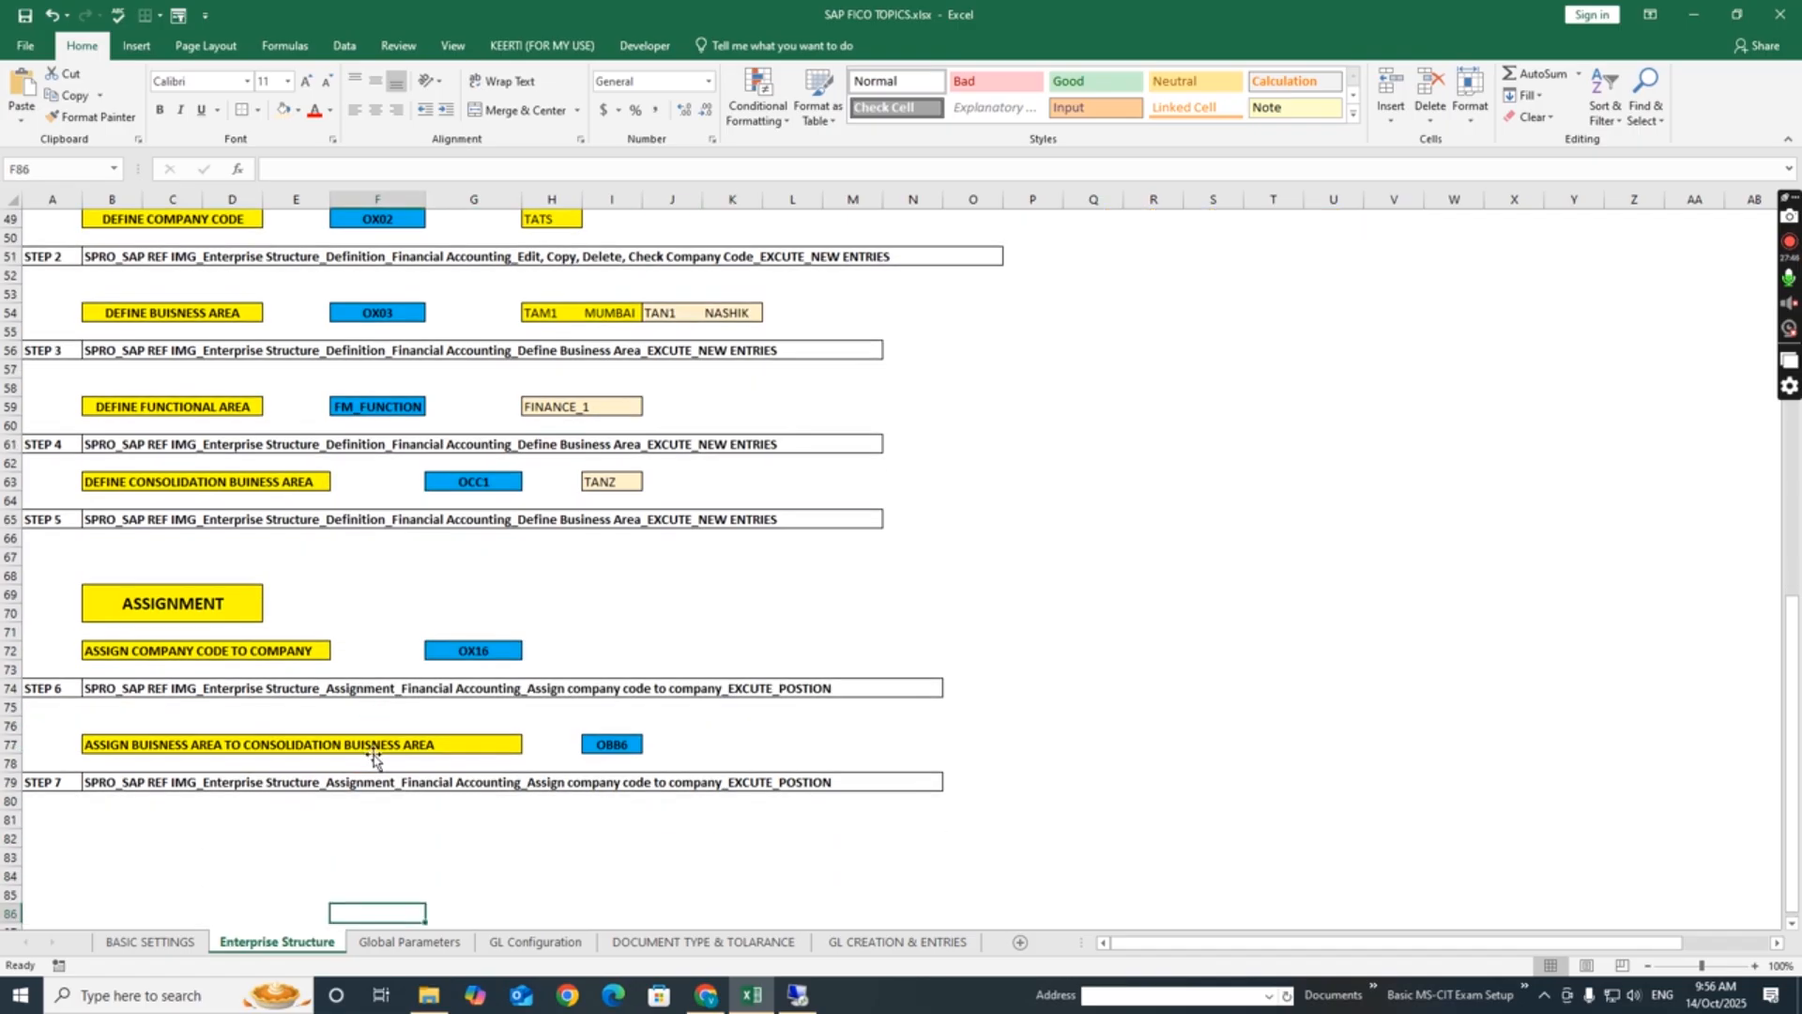
pyautogui.press('Up')
pyautogui.press('Up')
pyautogui.press('Up')
pyautogui.press('Up')
pyautogui.press('Up')
pyautogui.press('Up')
pyautogui.press('Up')
pyautogui.press('Up')
pyautogui.press('Up')
pyautogui.press('Up')
pyautogui.press('Up')
pyautogui.press('Up')
pyautogui.press('Up')
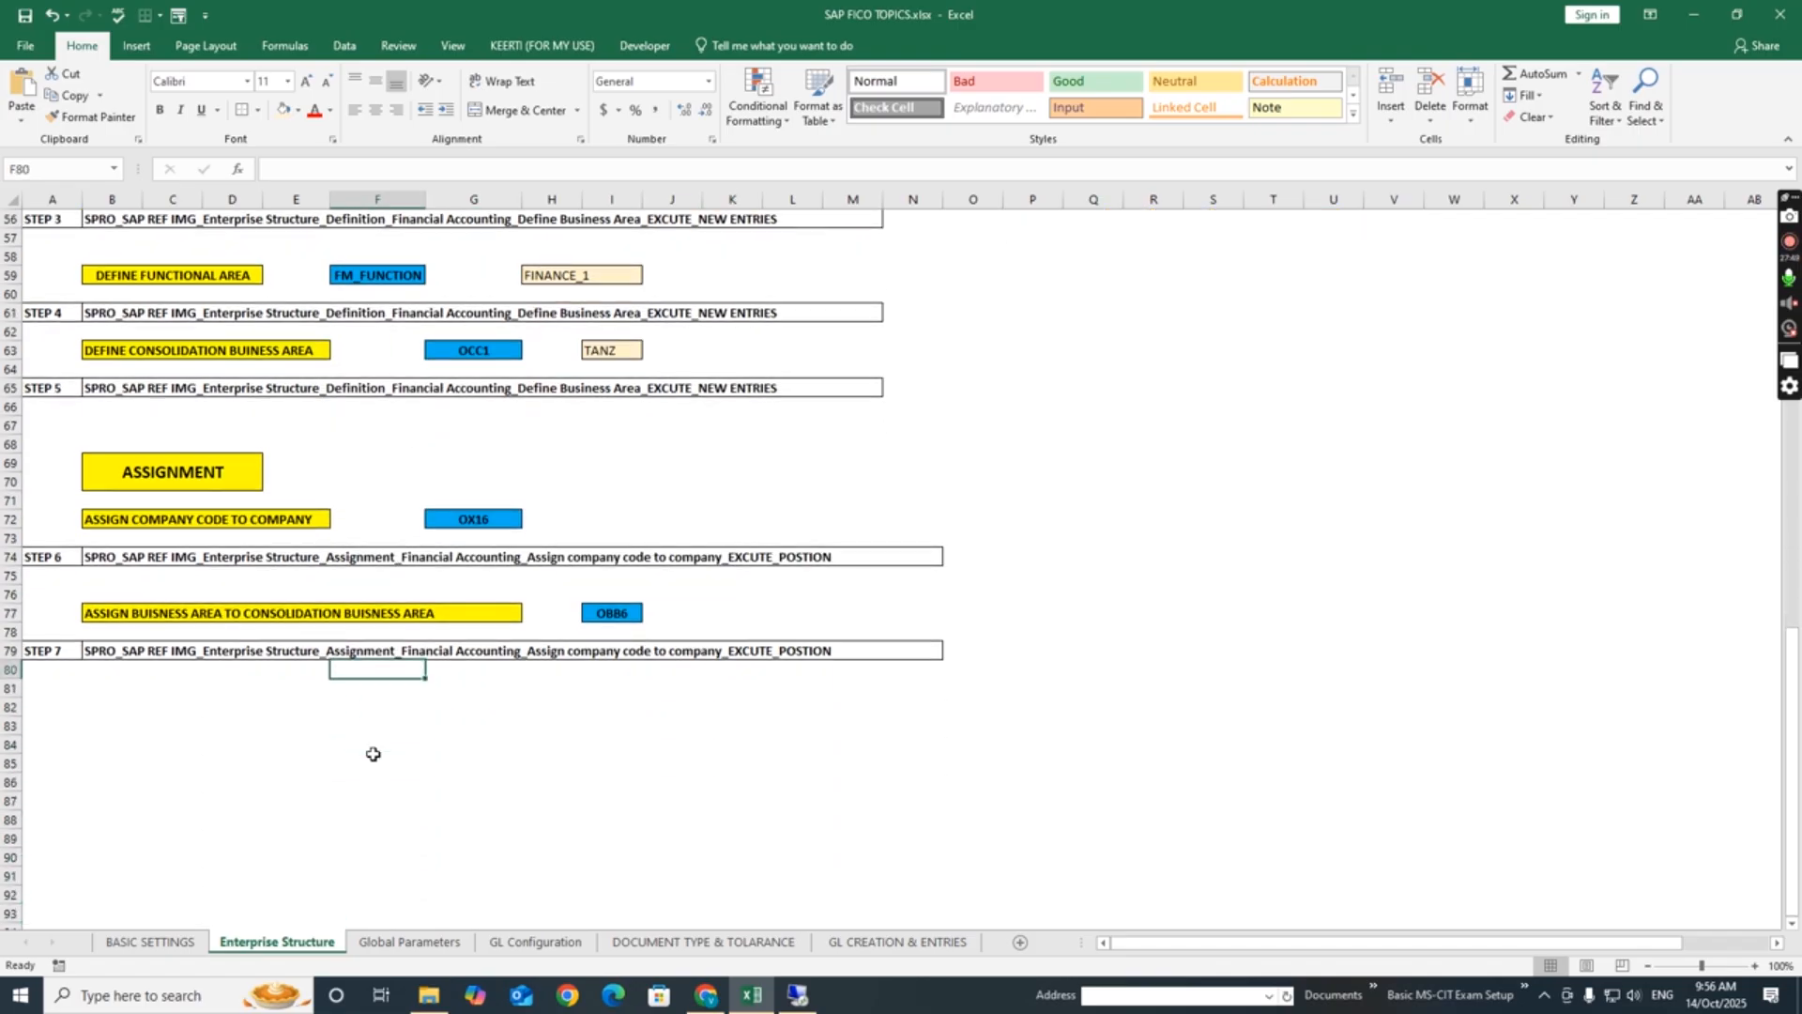
pyautogui.press('Left')
pyautogui.press('Left')
pyautogui.press('Left')
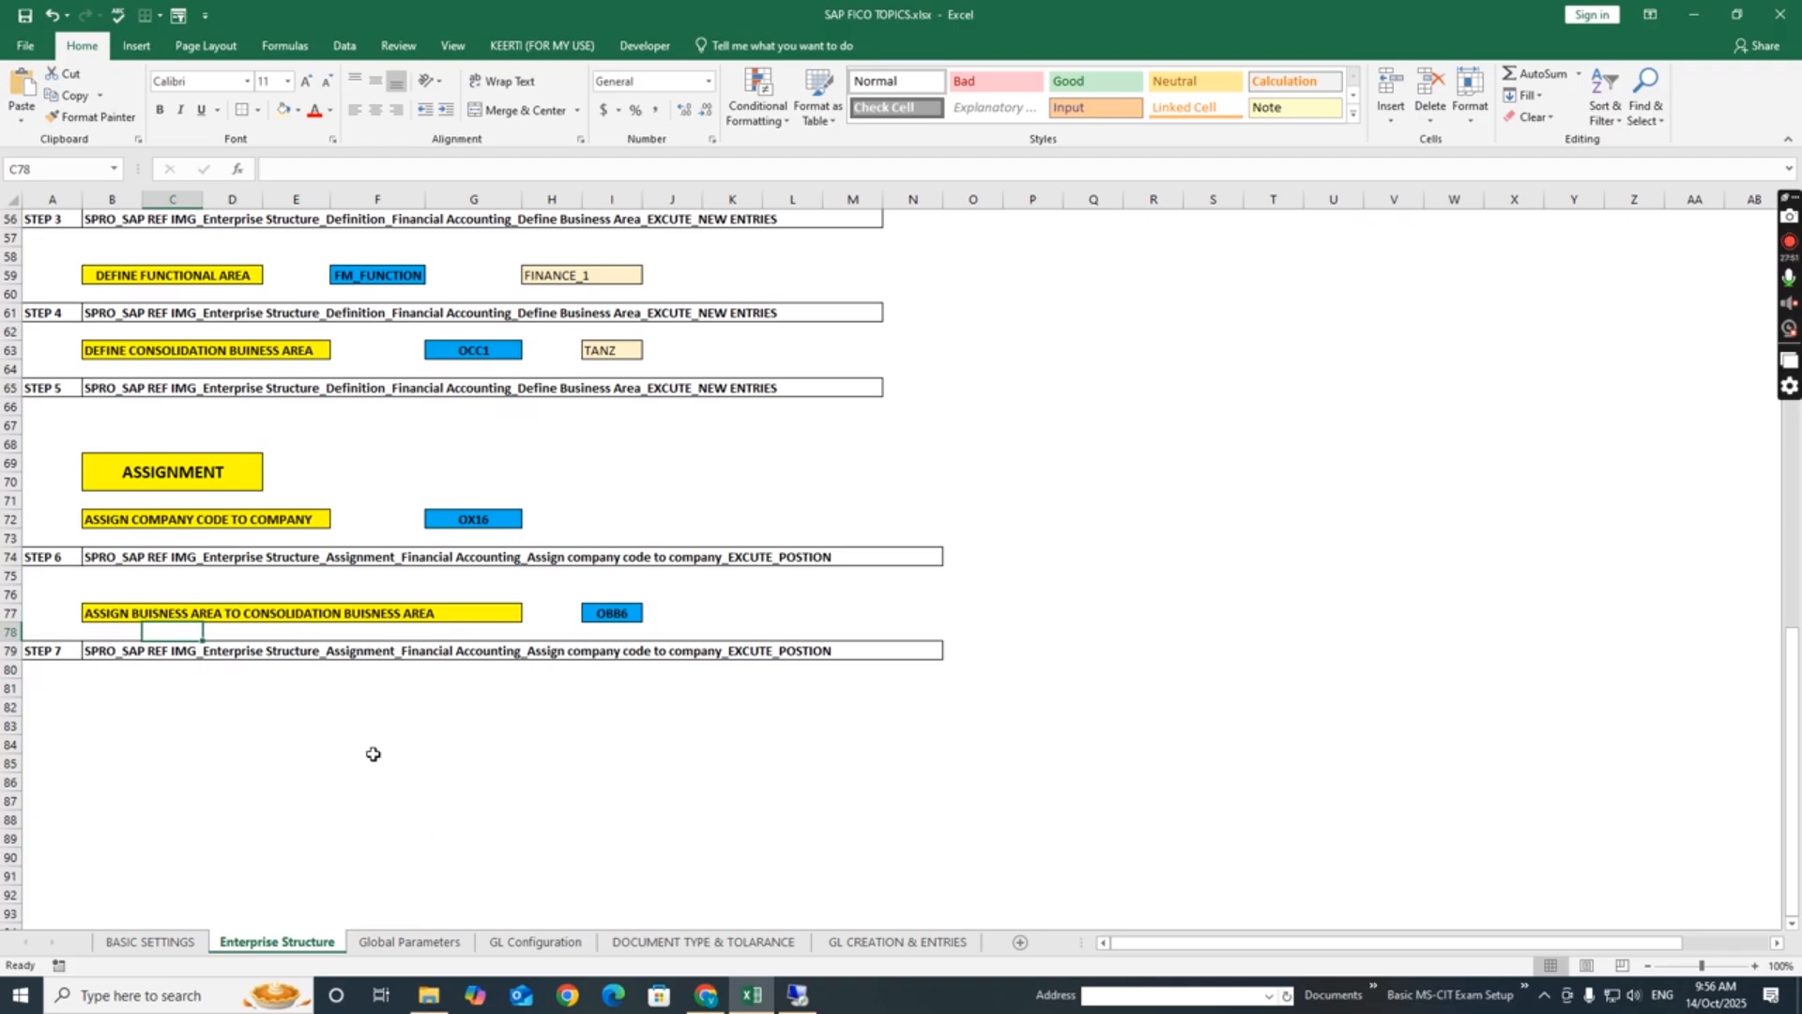
pyautogui.press('Up')
pyautogui.press('Up')
pyautogui.press('Up')
pyautogui.press('Up')
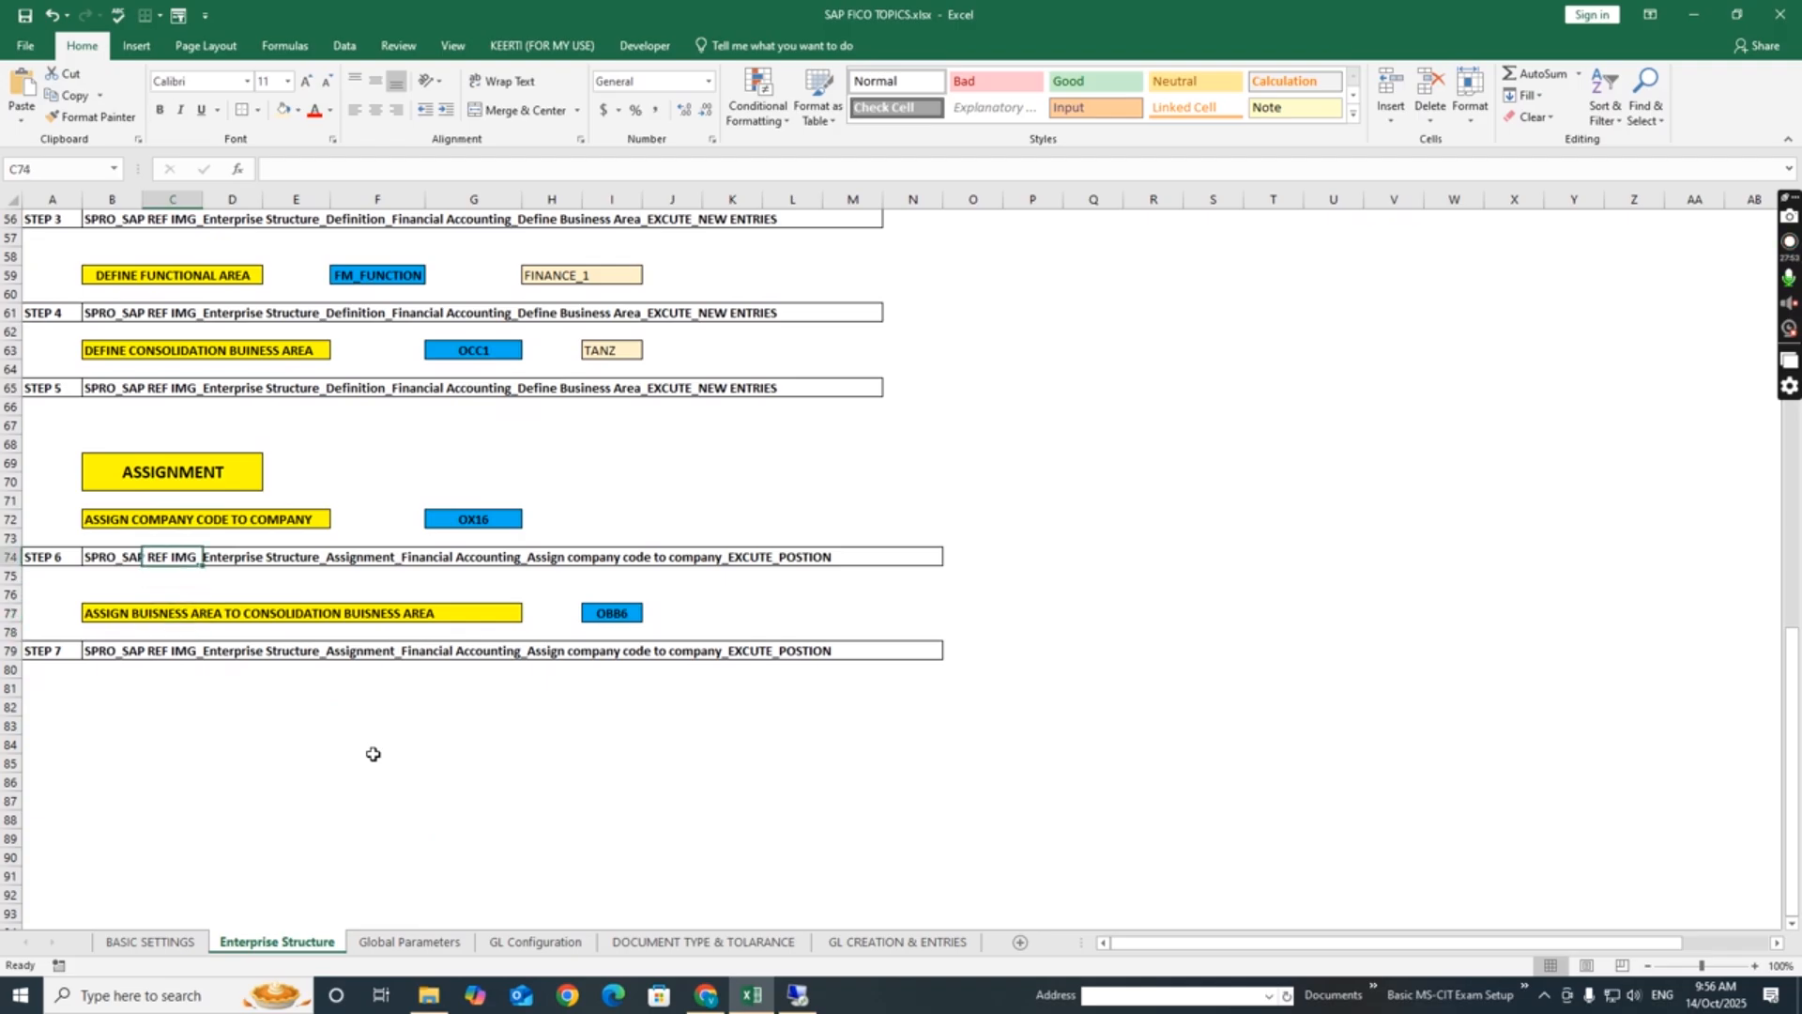
pyautogui.press('Left')
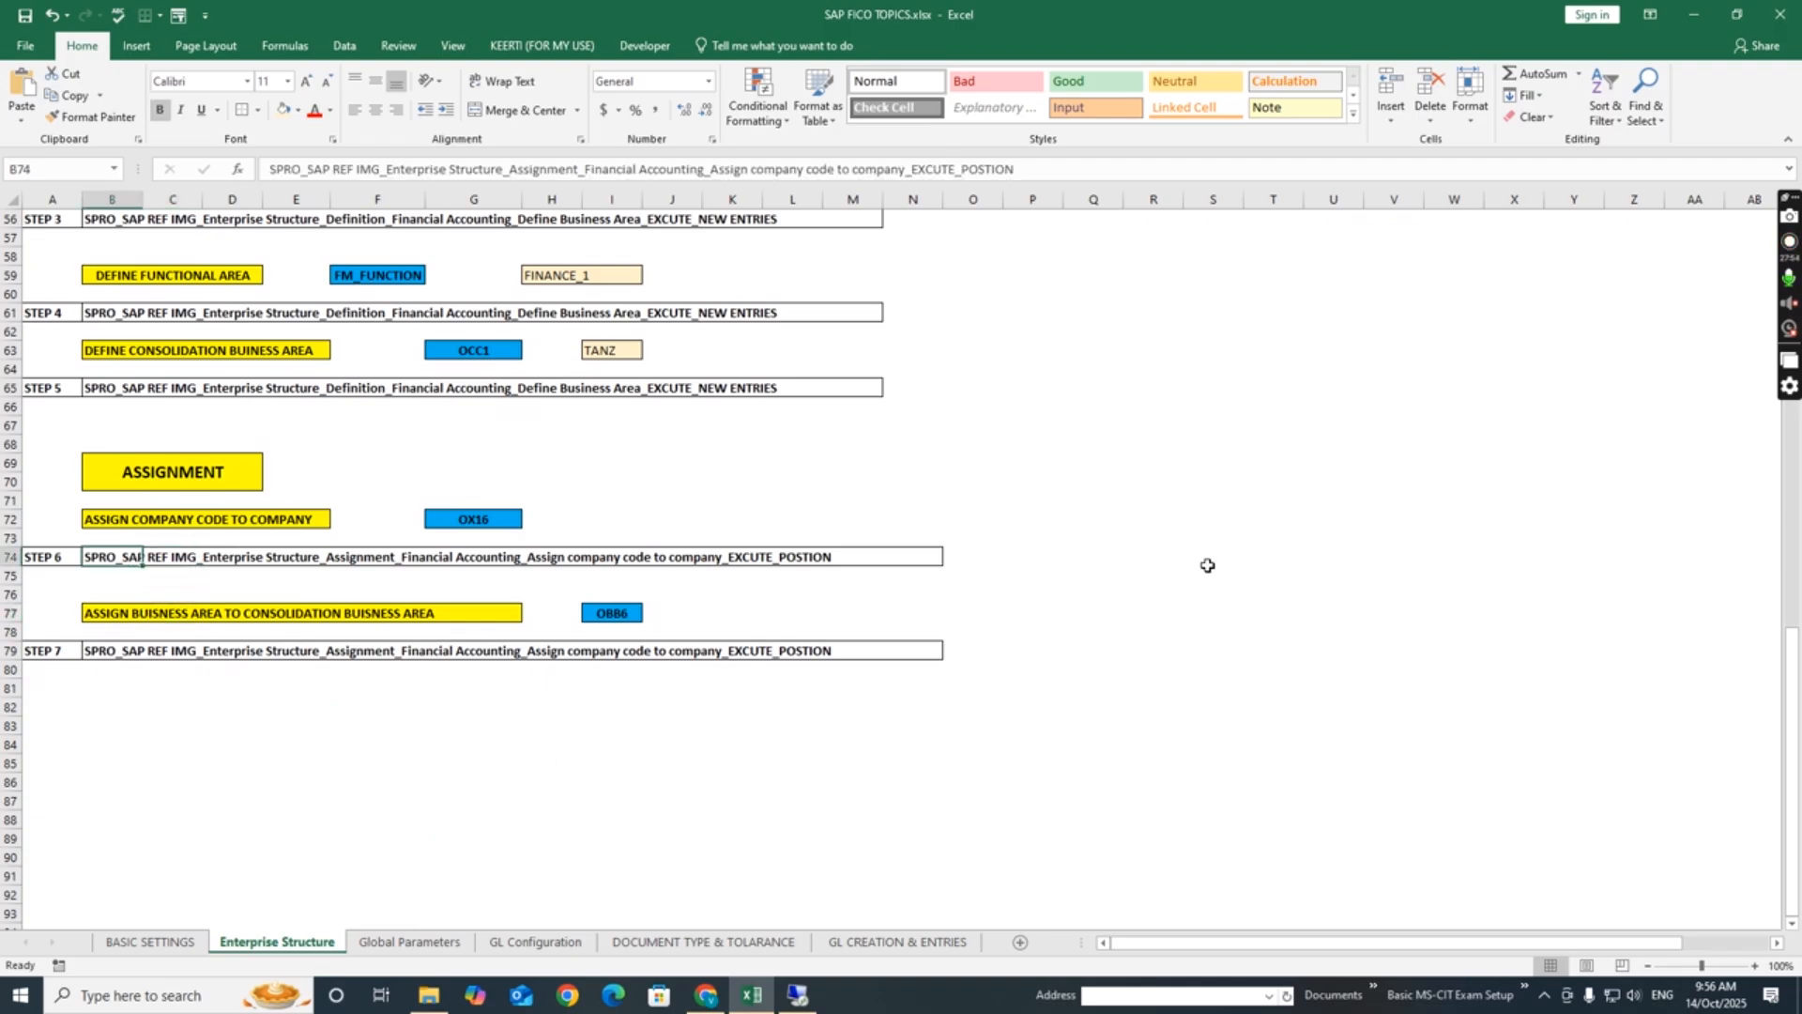
pyautogui.click(1219, 518)
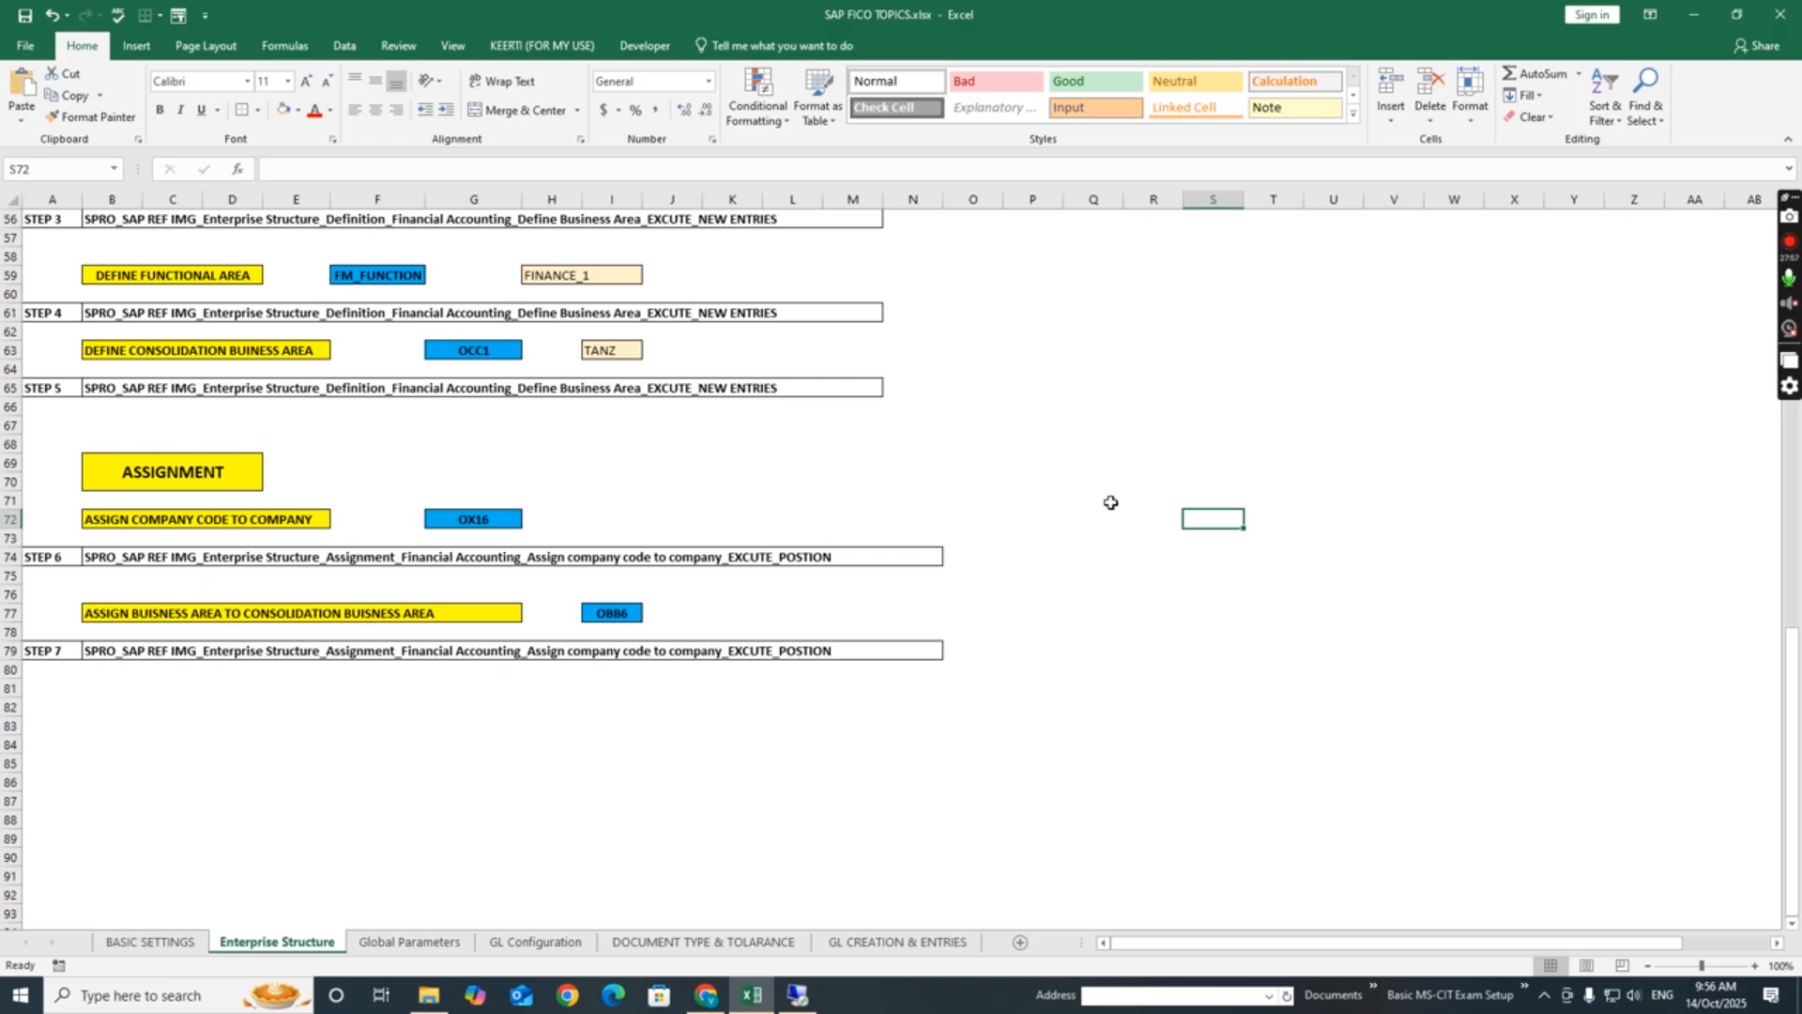
# - Review the enterprise structure hierarchy diagram and the company and company code notes higher on the sheet
pyautogui.scroll(16, 1112, 502)
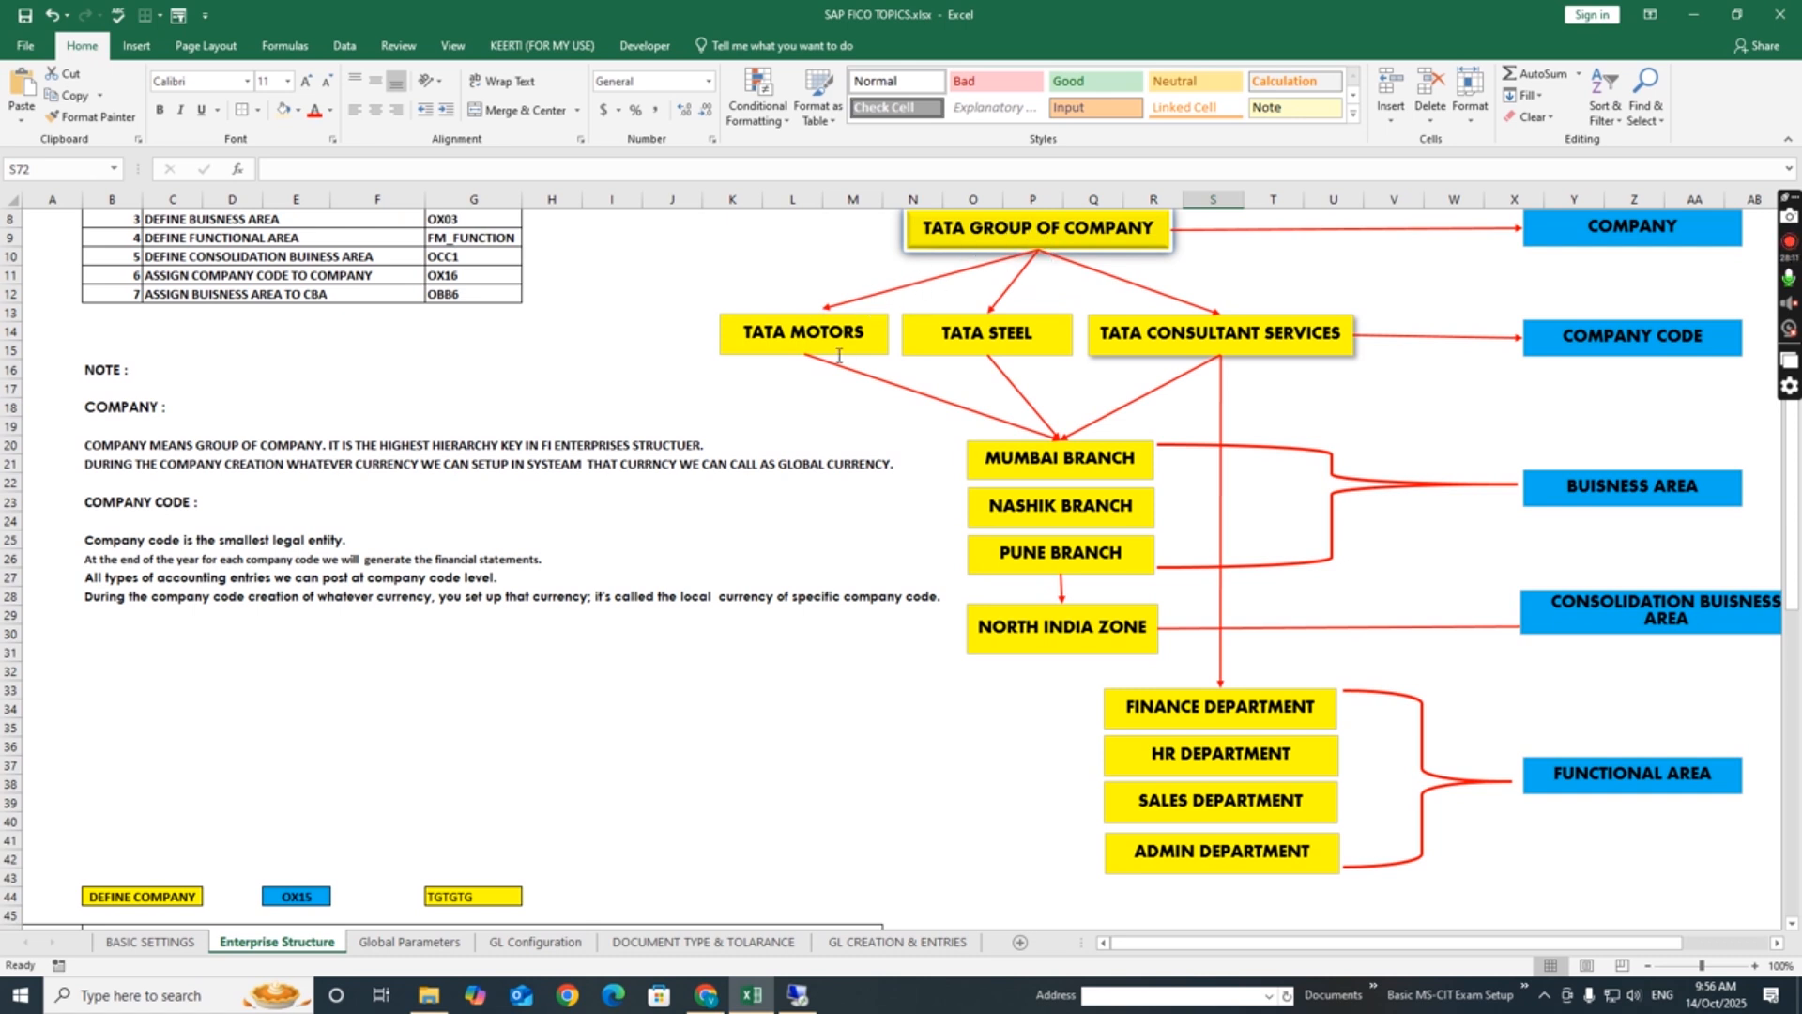
pyautogui.click(786, 427)
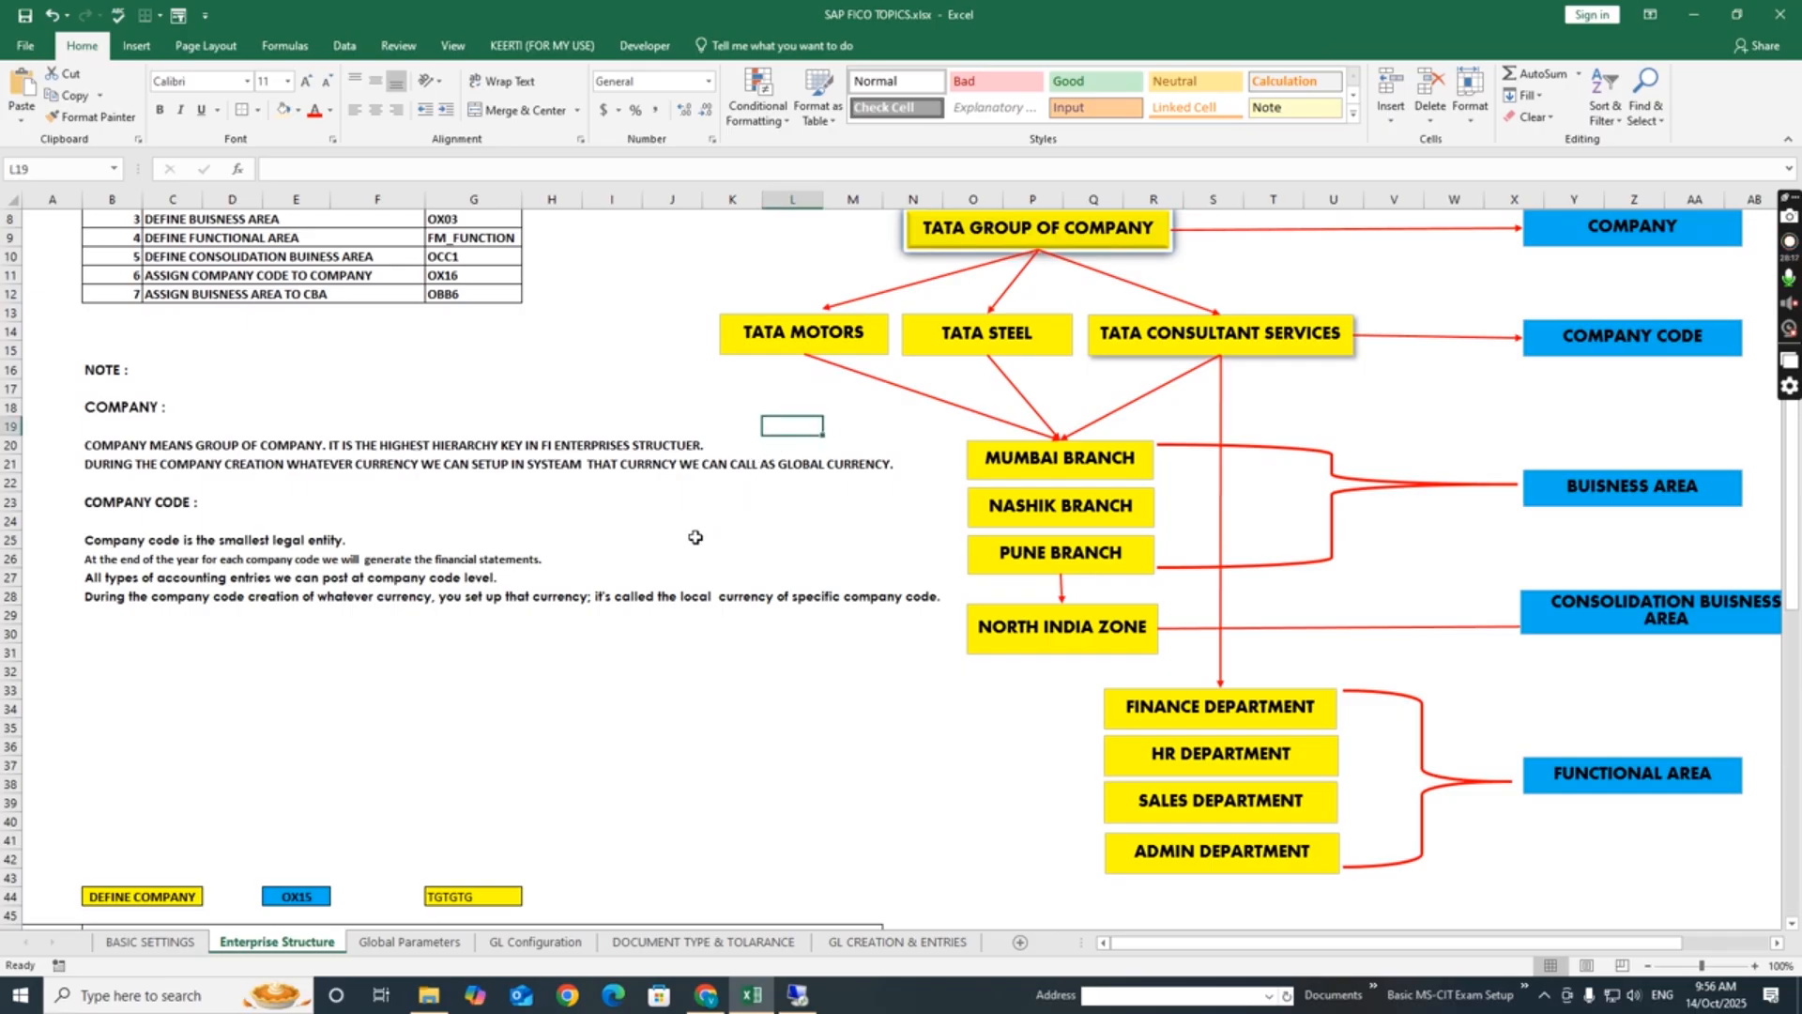
pyautogui.click(723, 522)
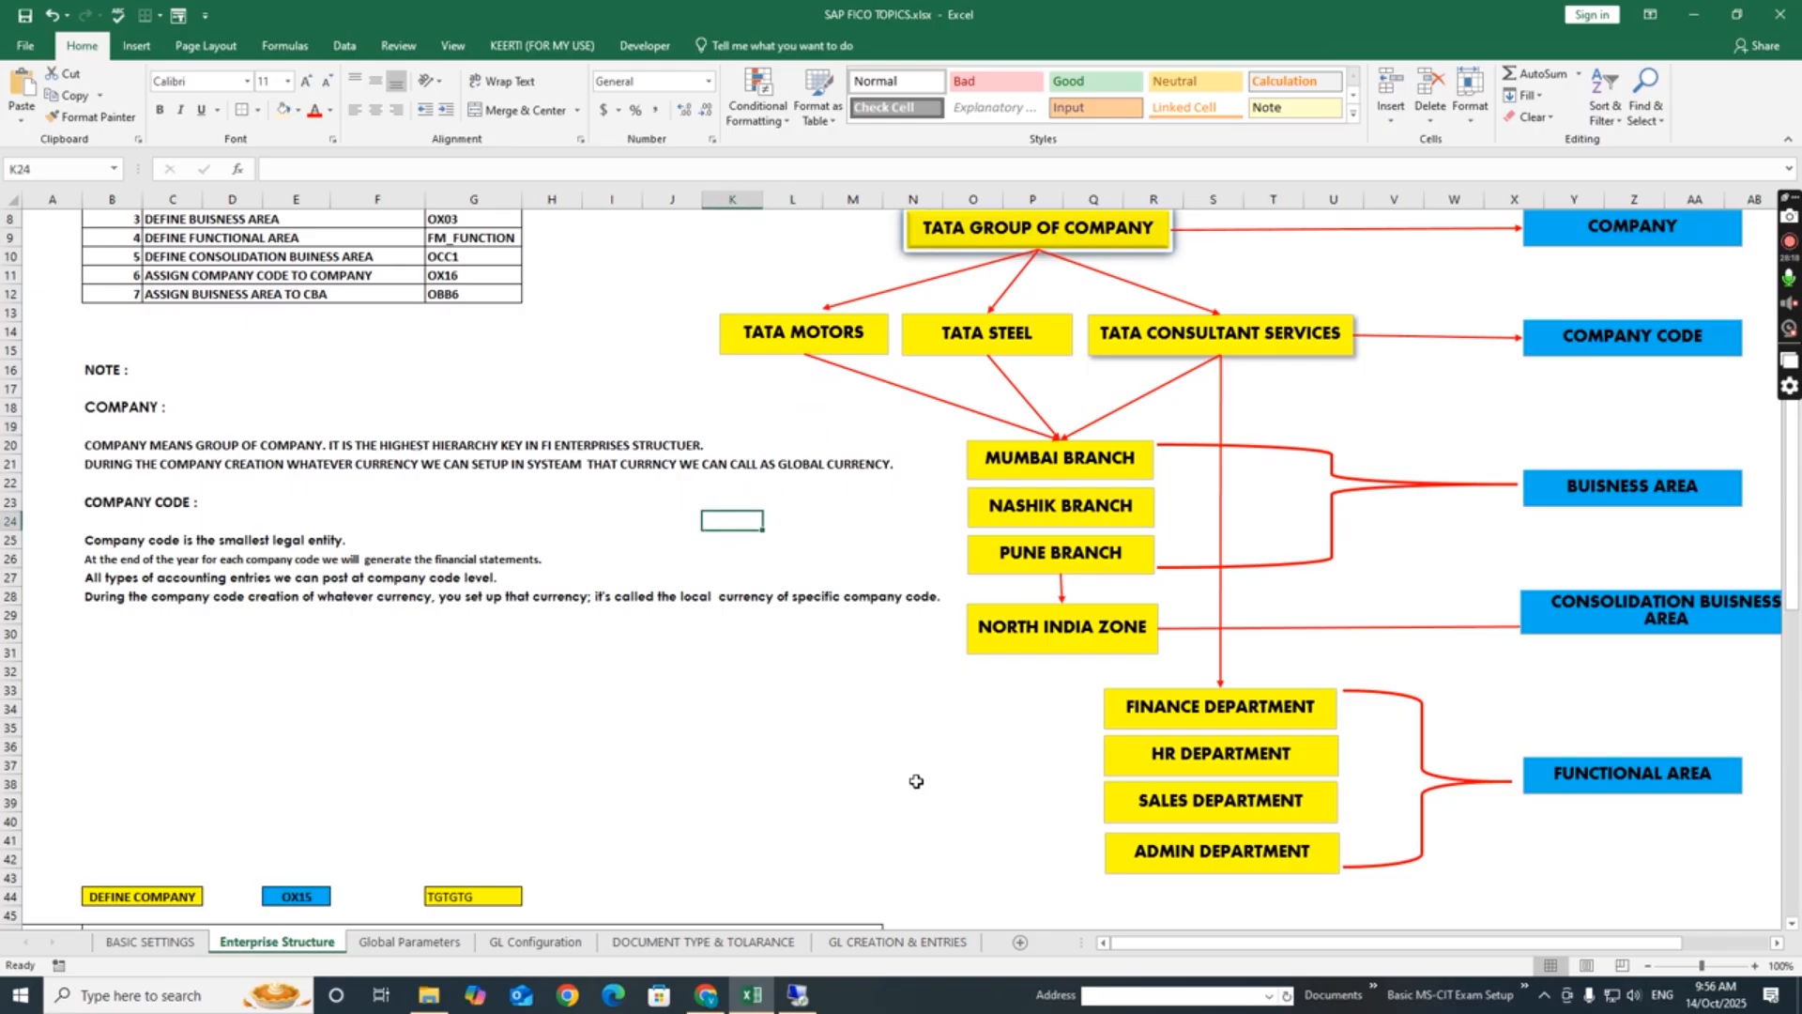
pyautogui.click(691, 708)
pyautogui.click(672, 692)
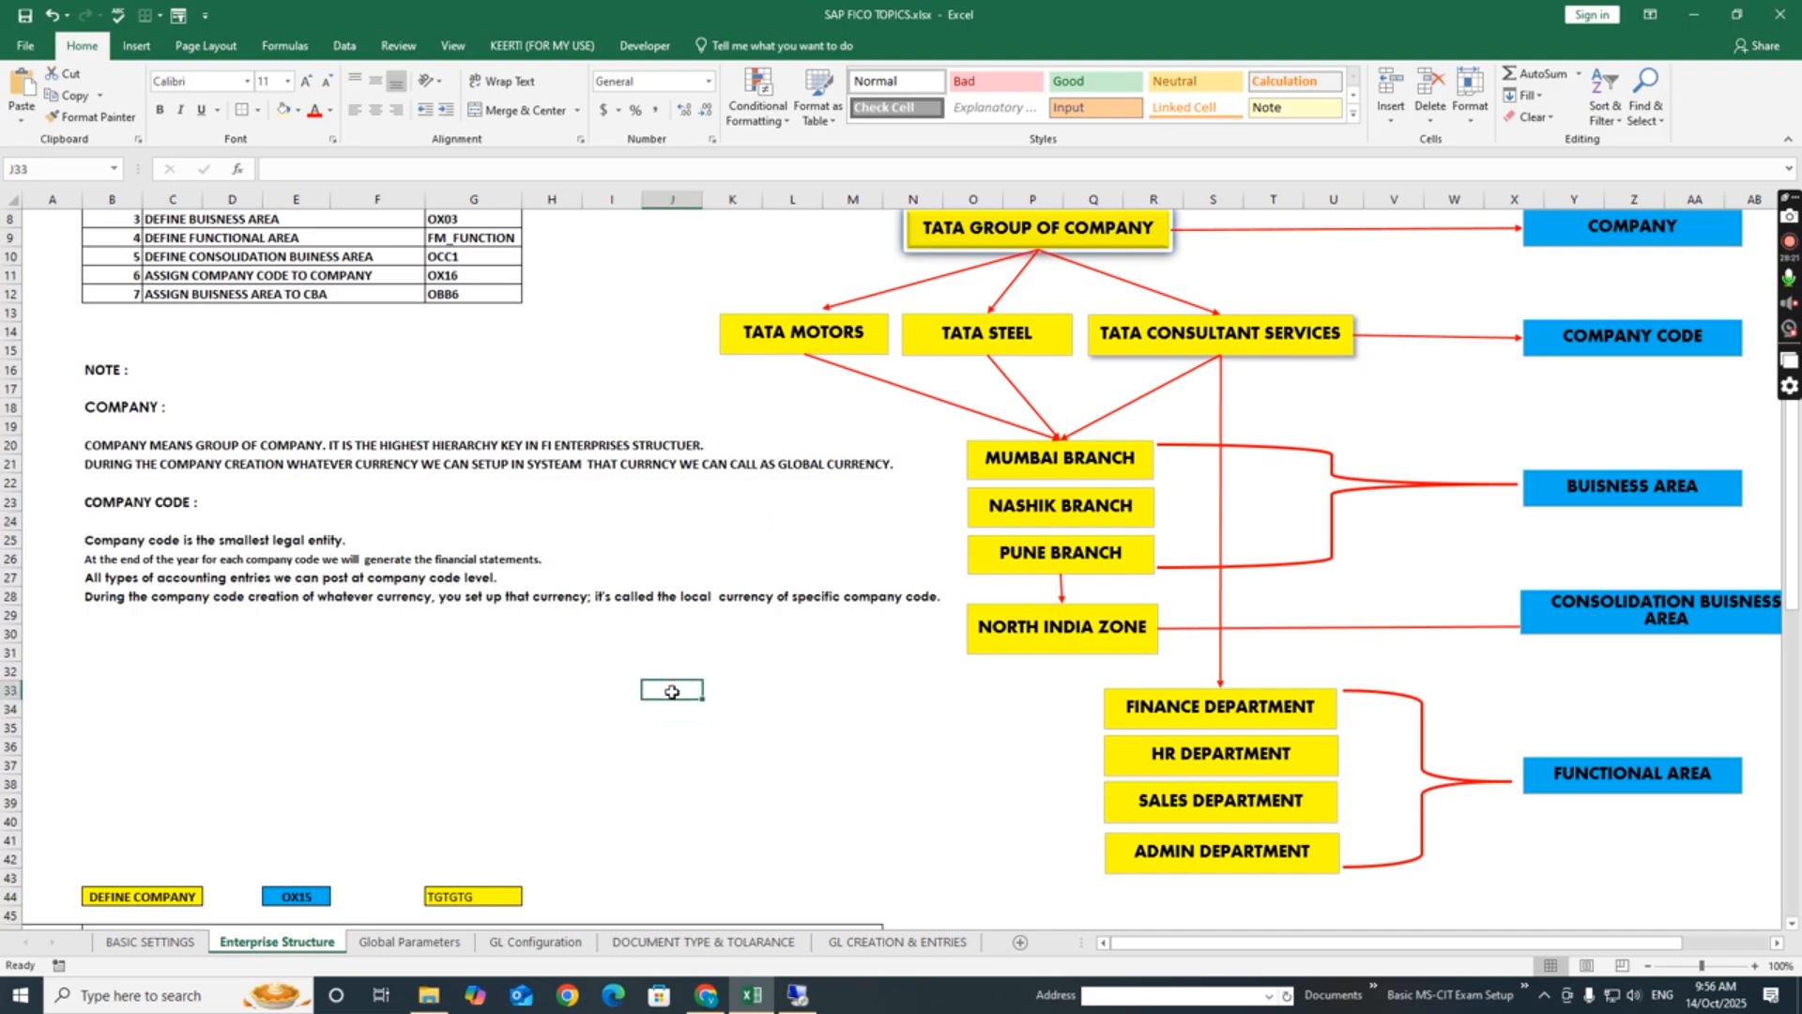
pyautogui.moveTo(672, 692); pyautogui.dragTo(798, 748)
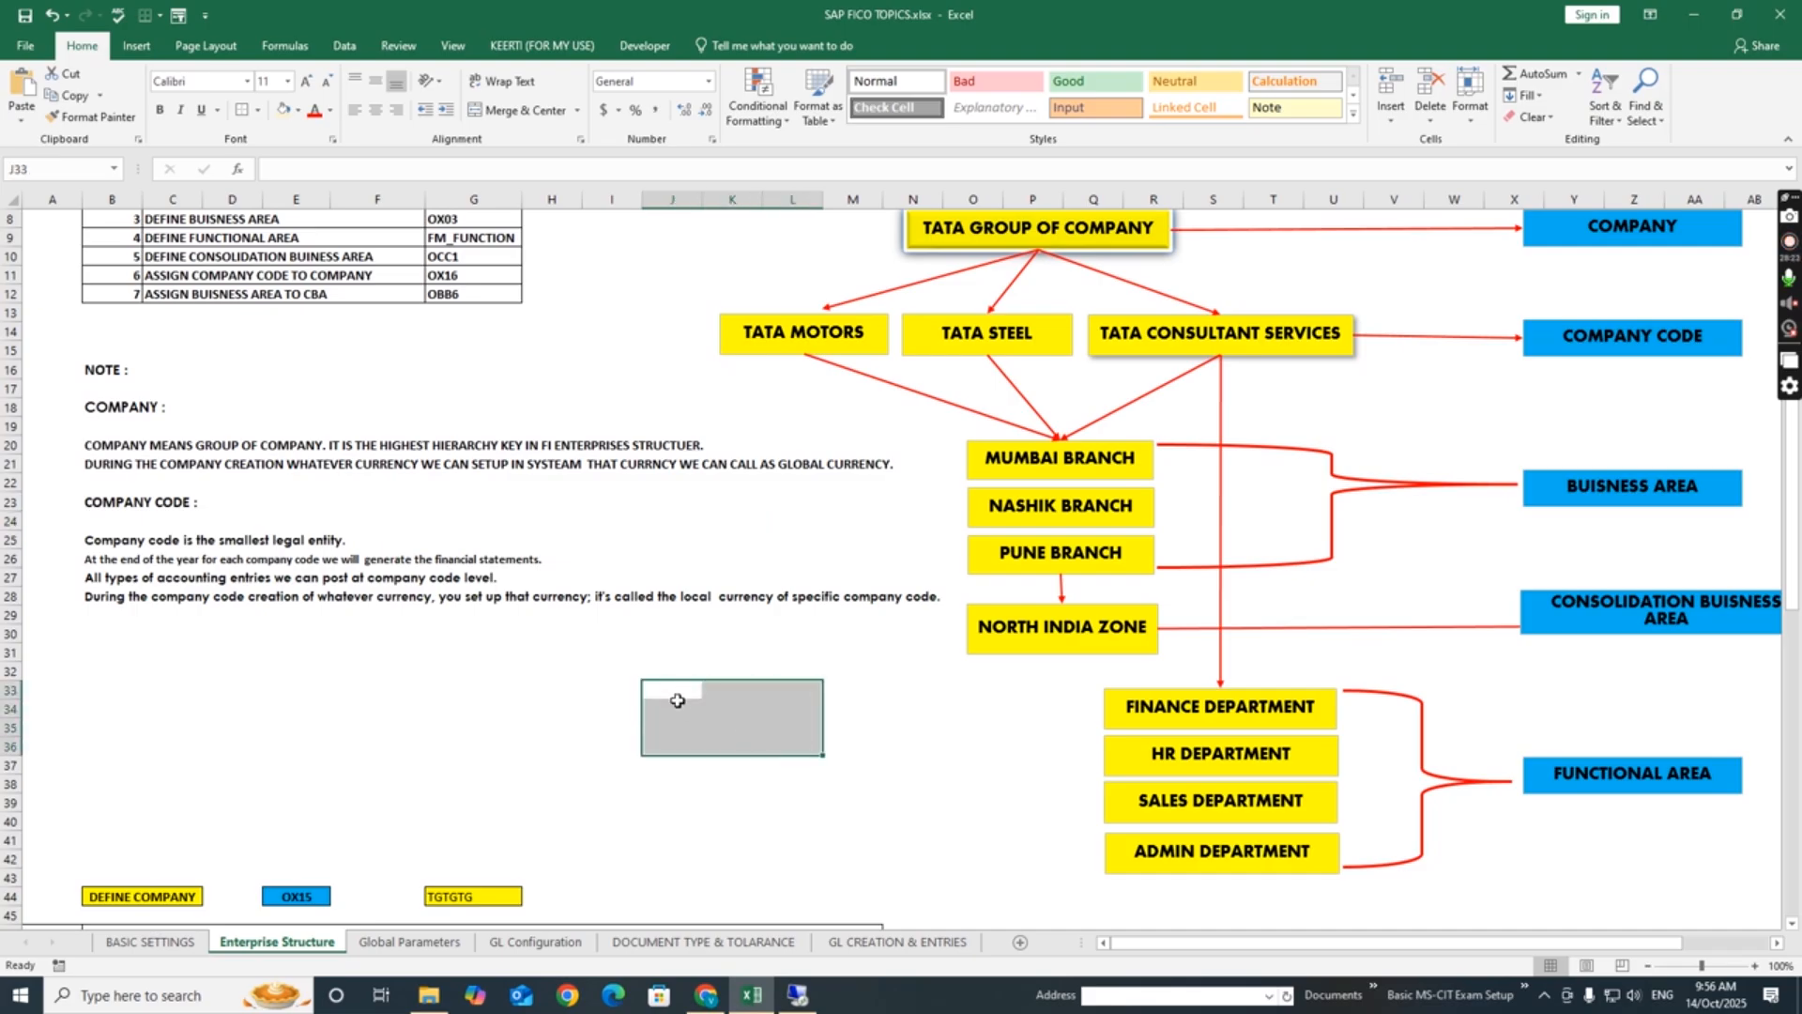
pyautogui.moveTo(676, 695); pyautogui.dragTo(842, 710)
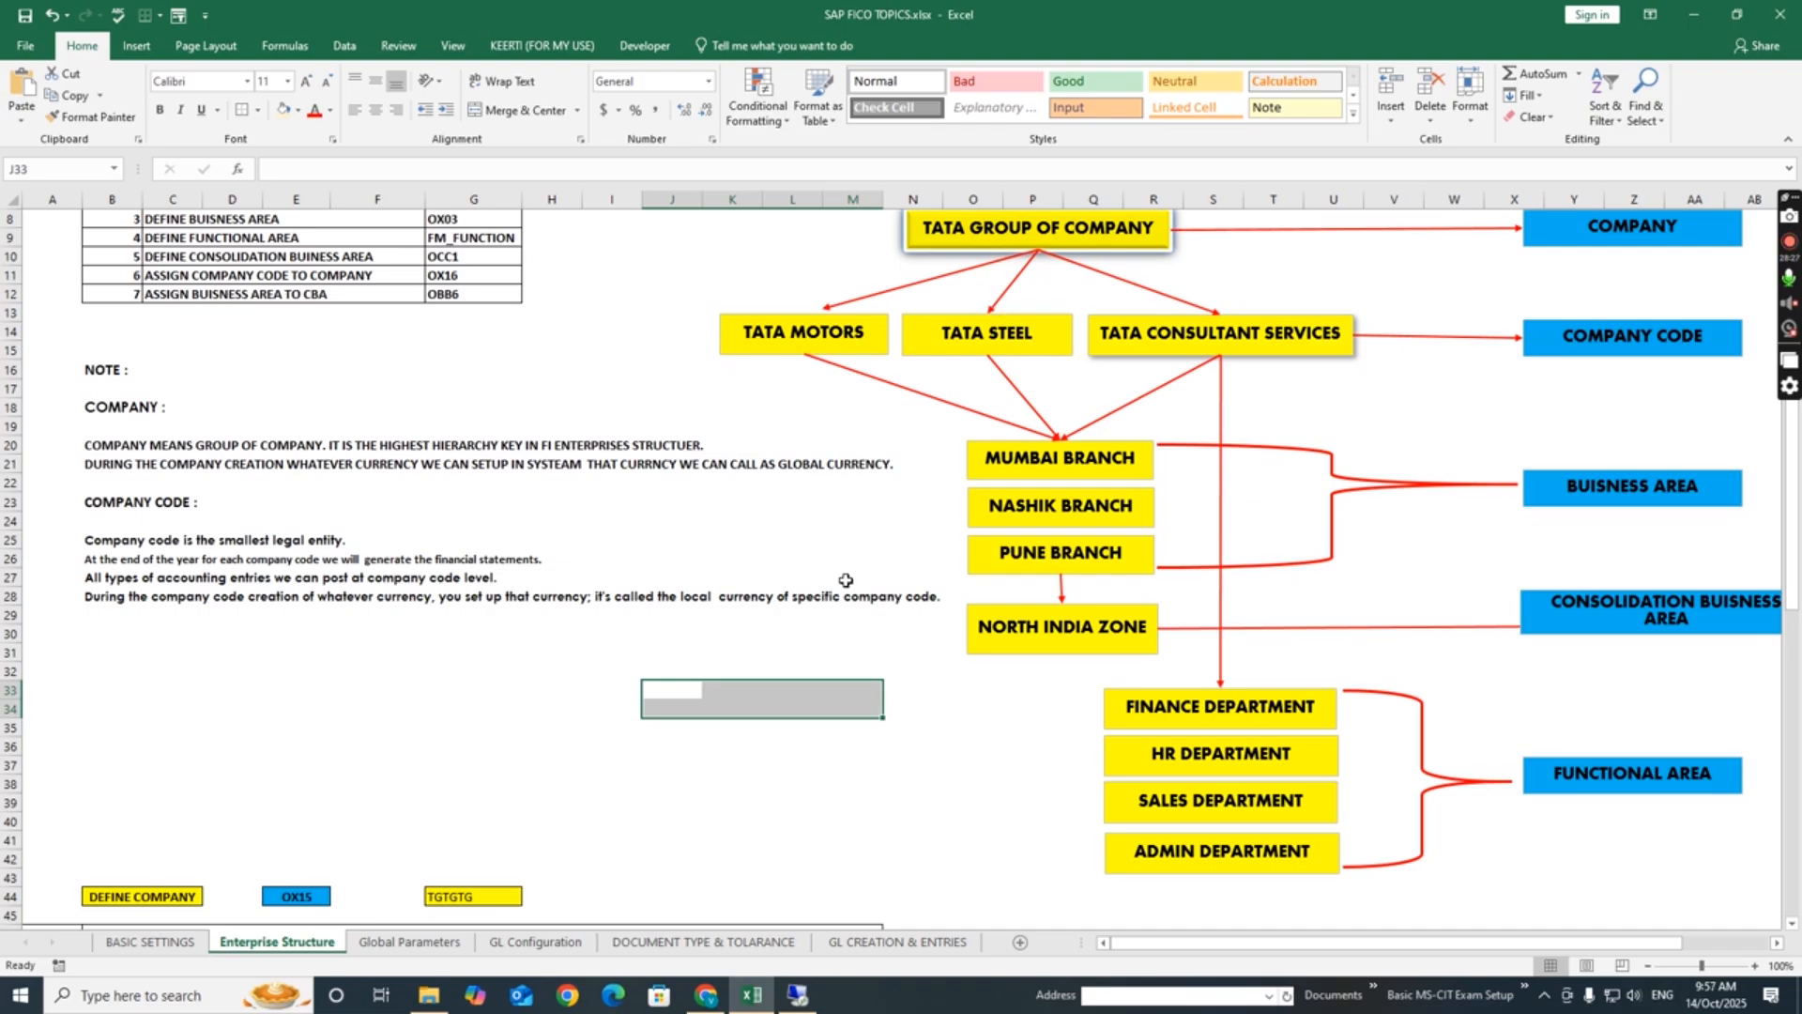
pyautogui.click(745, 635)
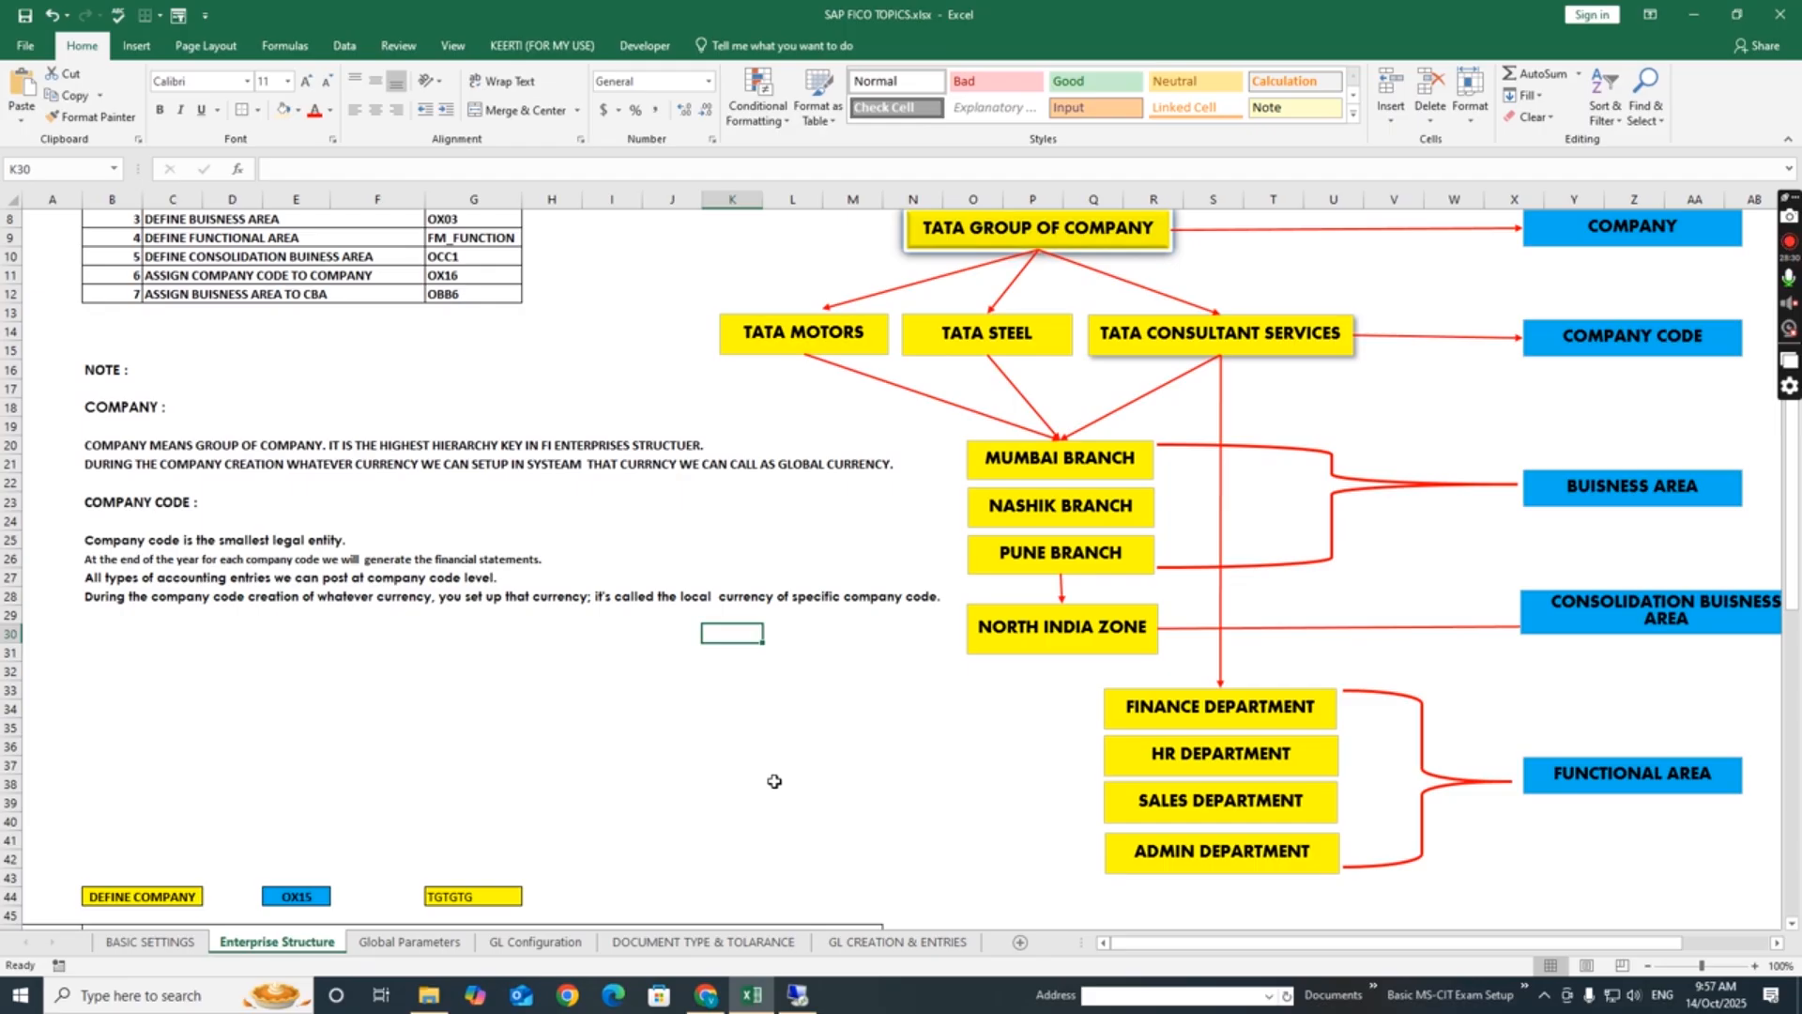
# - Examine the ASSIGNMENT section's entry for assigning company code to company and its step 6 SPRO path
pyautogui.scroll(-10, 775, 781)
pyautogui.click(1044, 631)
pyautogui.click(1040, 538)
pyautogui.scroll(-5, 1070, 648)
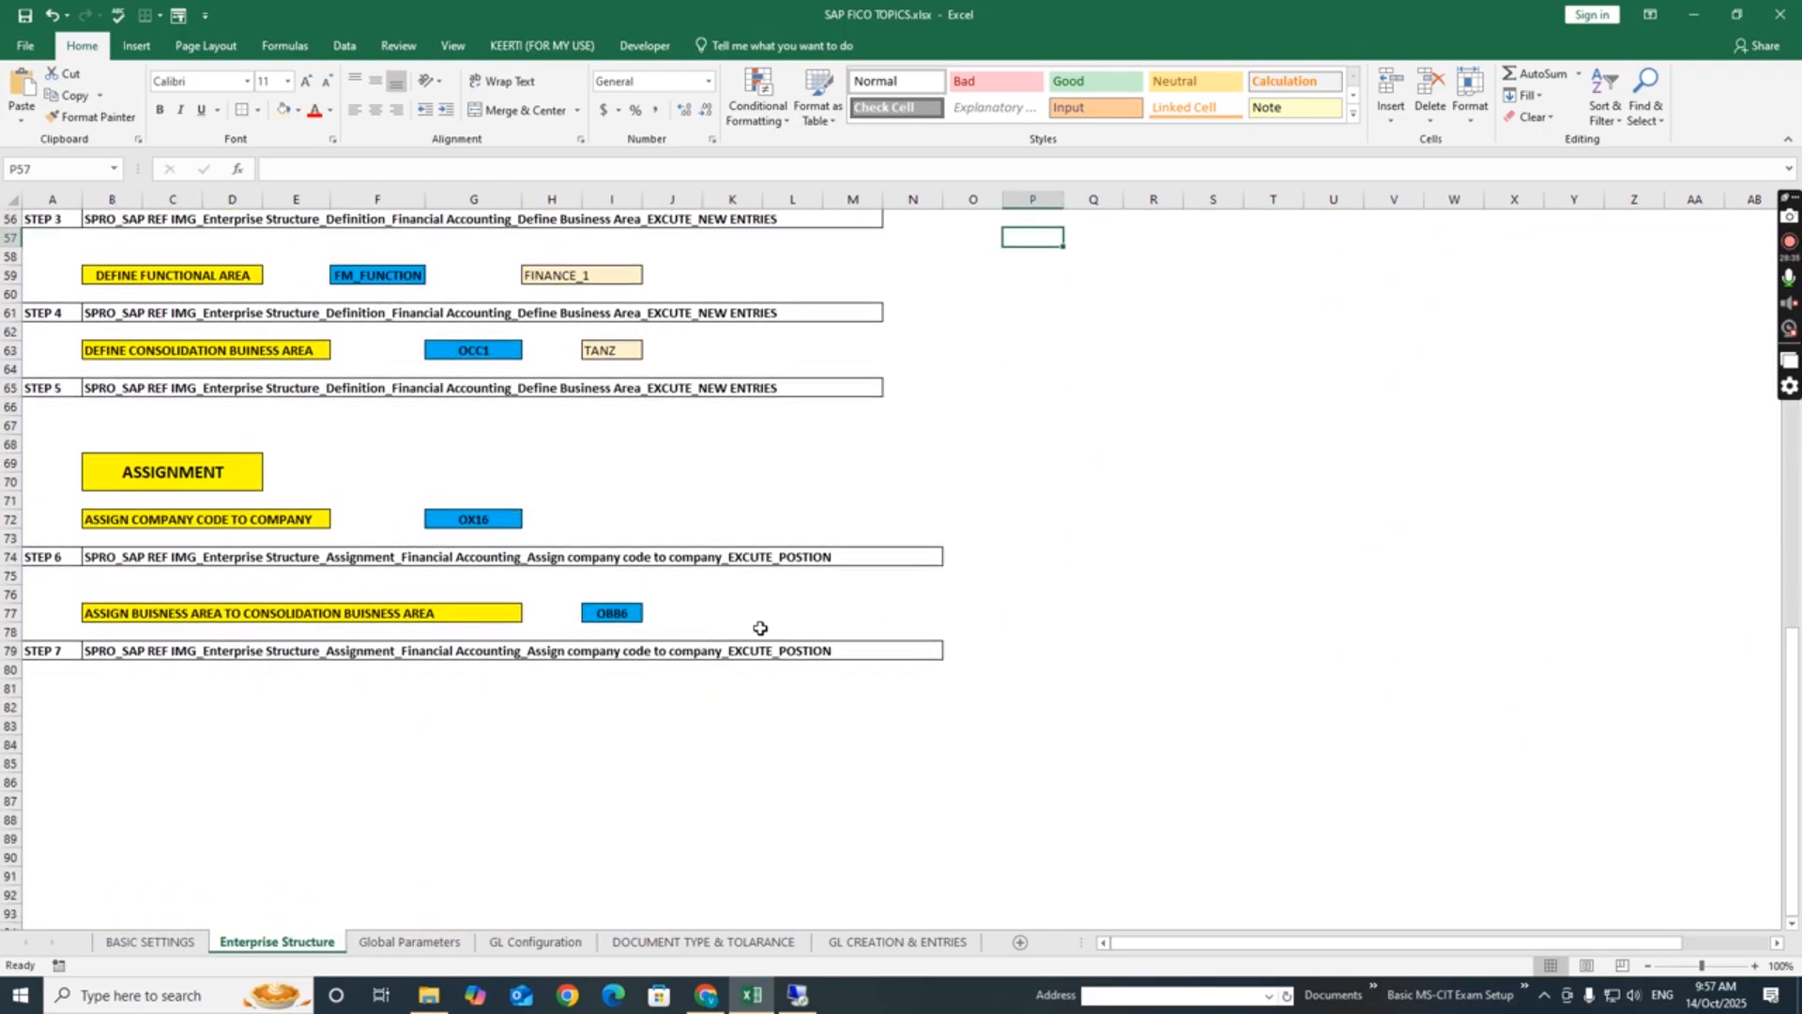
pyautogui.click(127, 537)
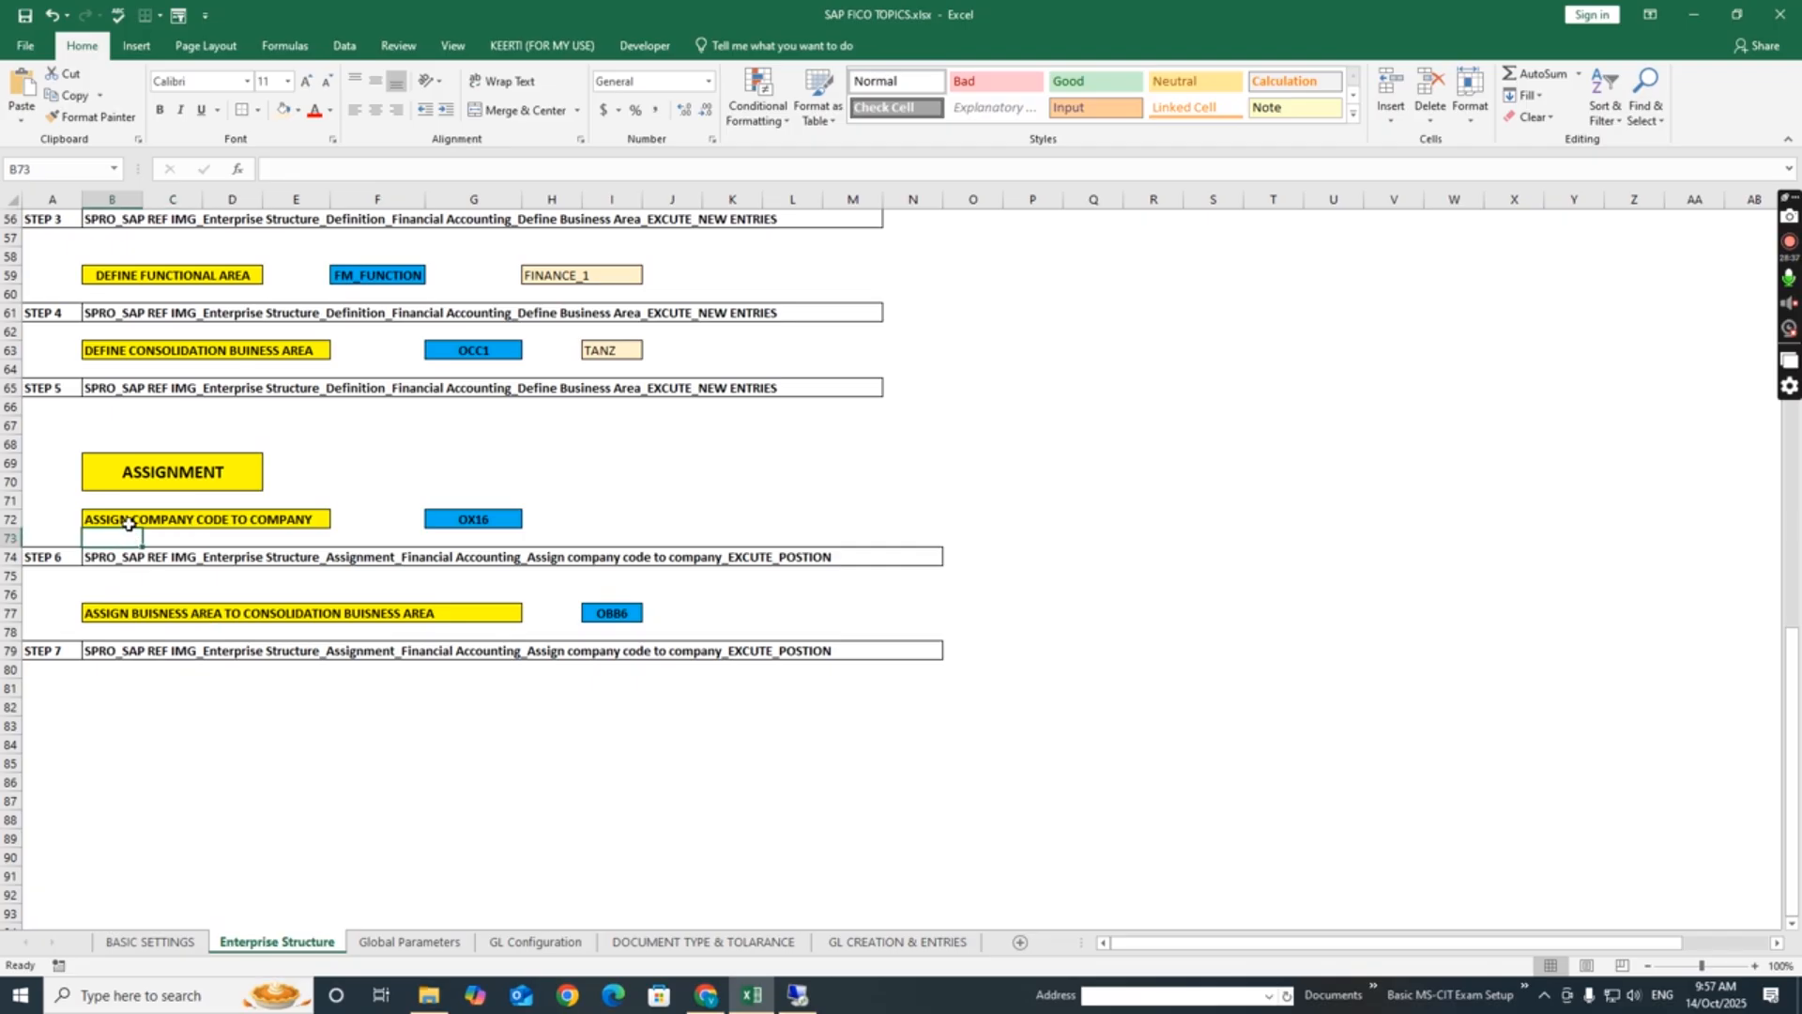
pyautogui.click(133, 522)
pyautogui.click(107, 561)
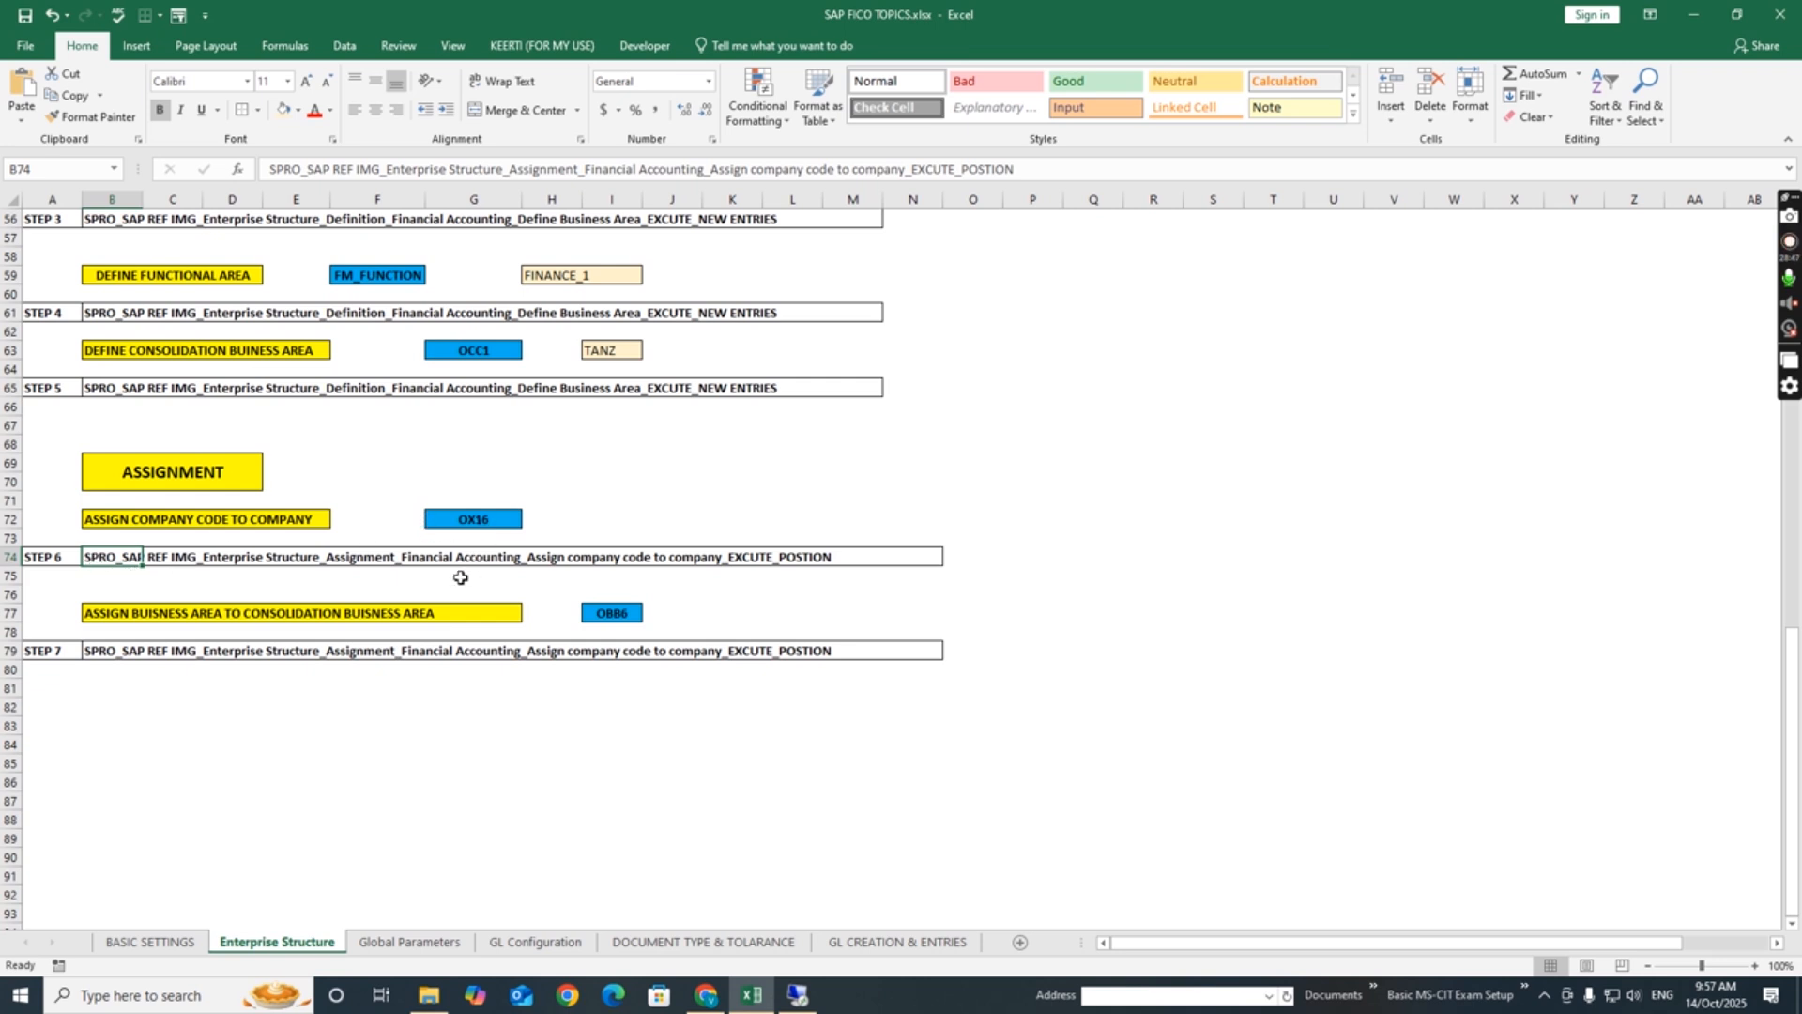
# - Switch to SAP, leave the consolidation business areas overview, collapse the Enterprise Structure tree, and return to SAP Easy Access
pyautogui.click(798, 995)
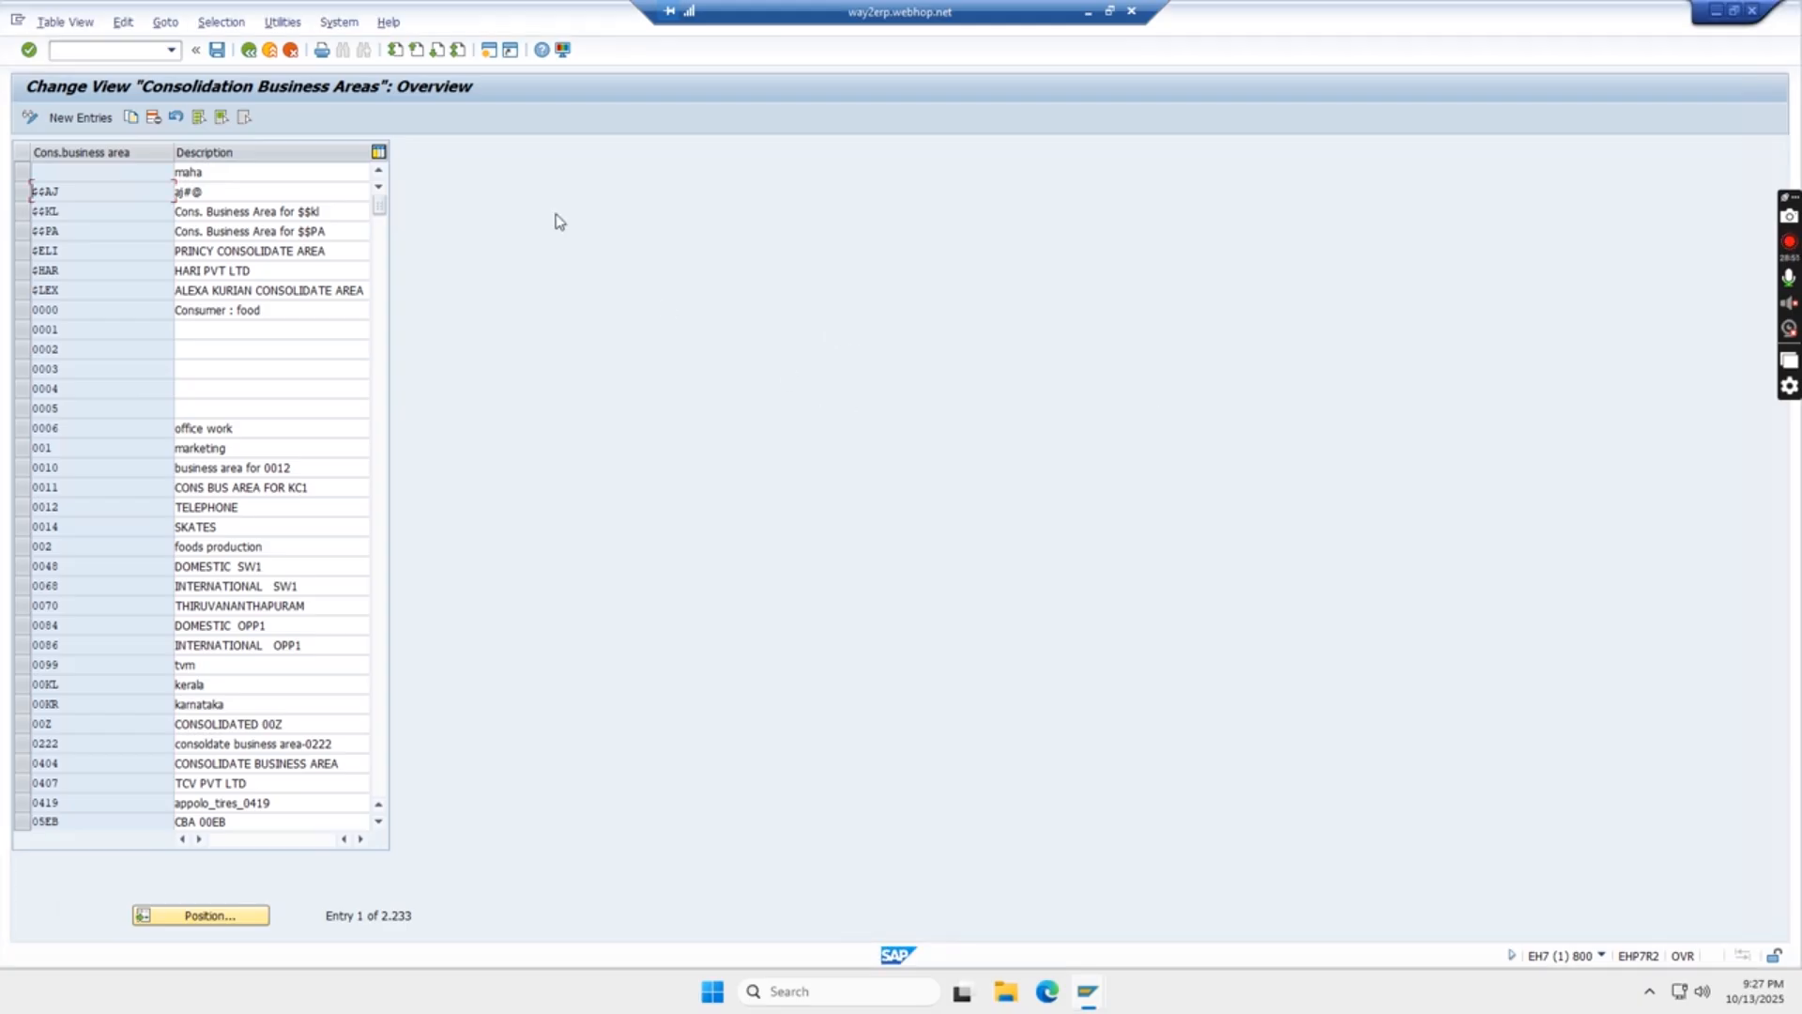
pyautogui.click(248, 49)
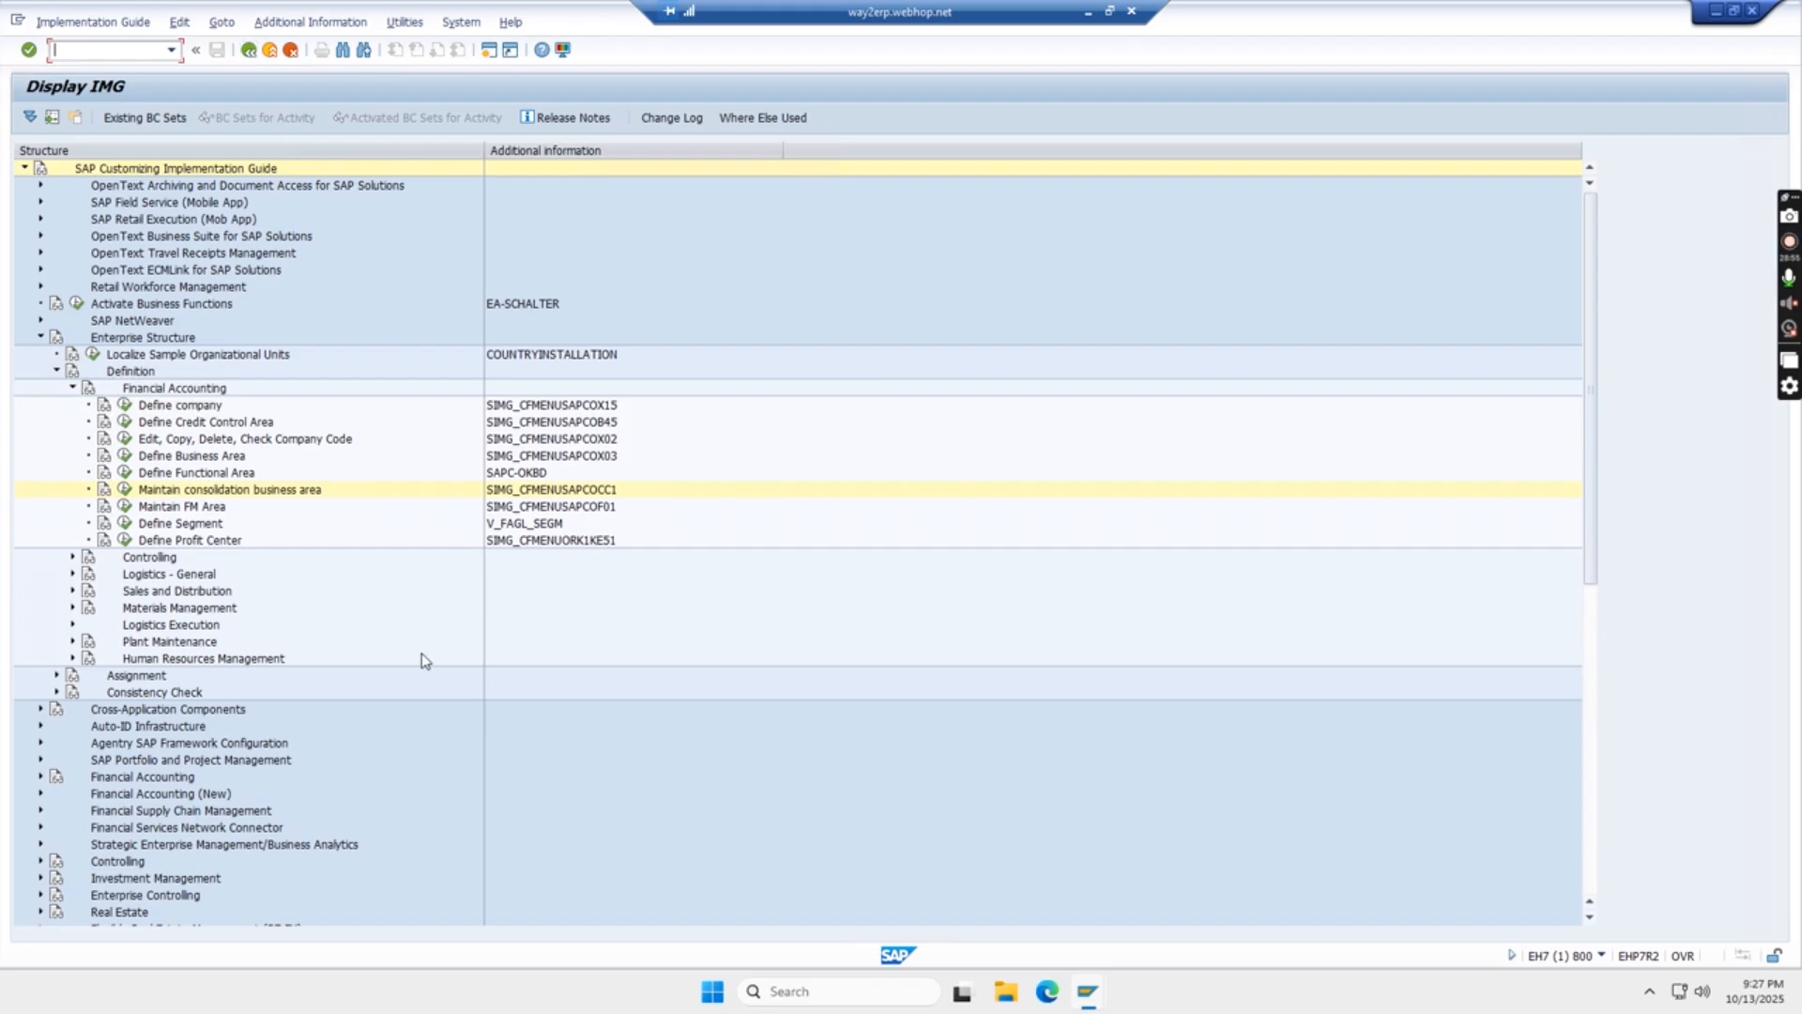
pyautogui.click(72, 388)
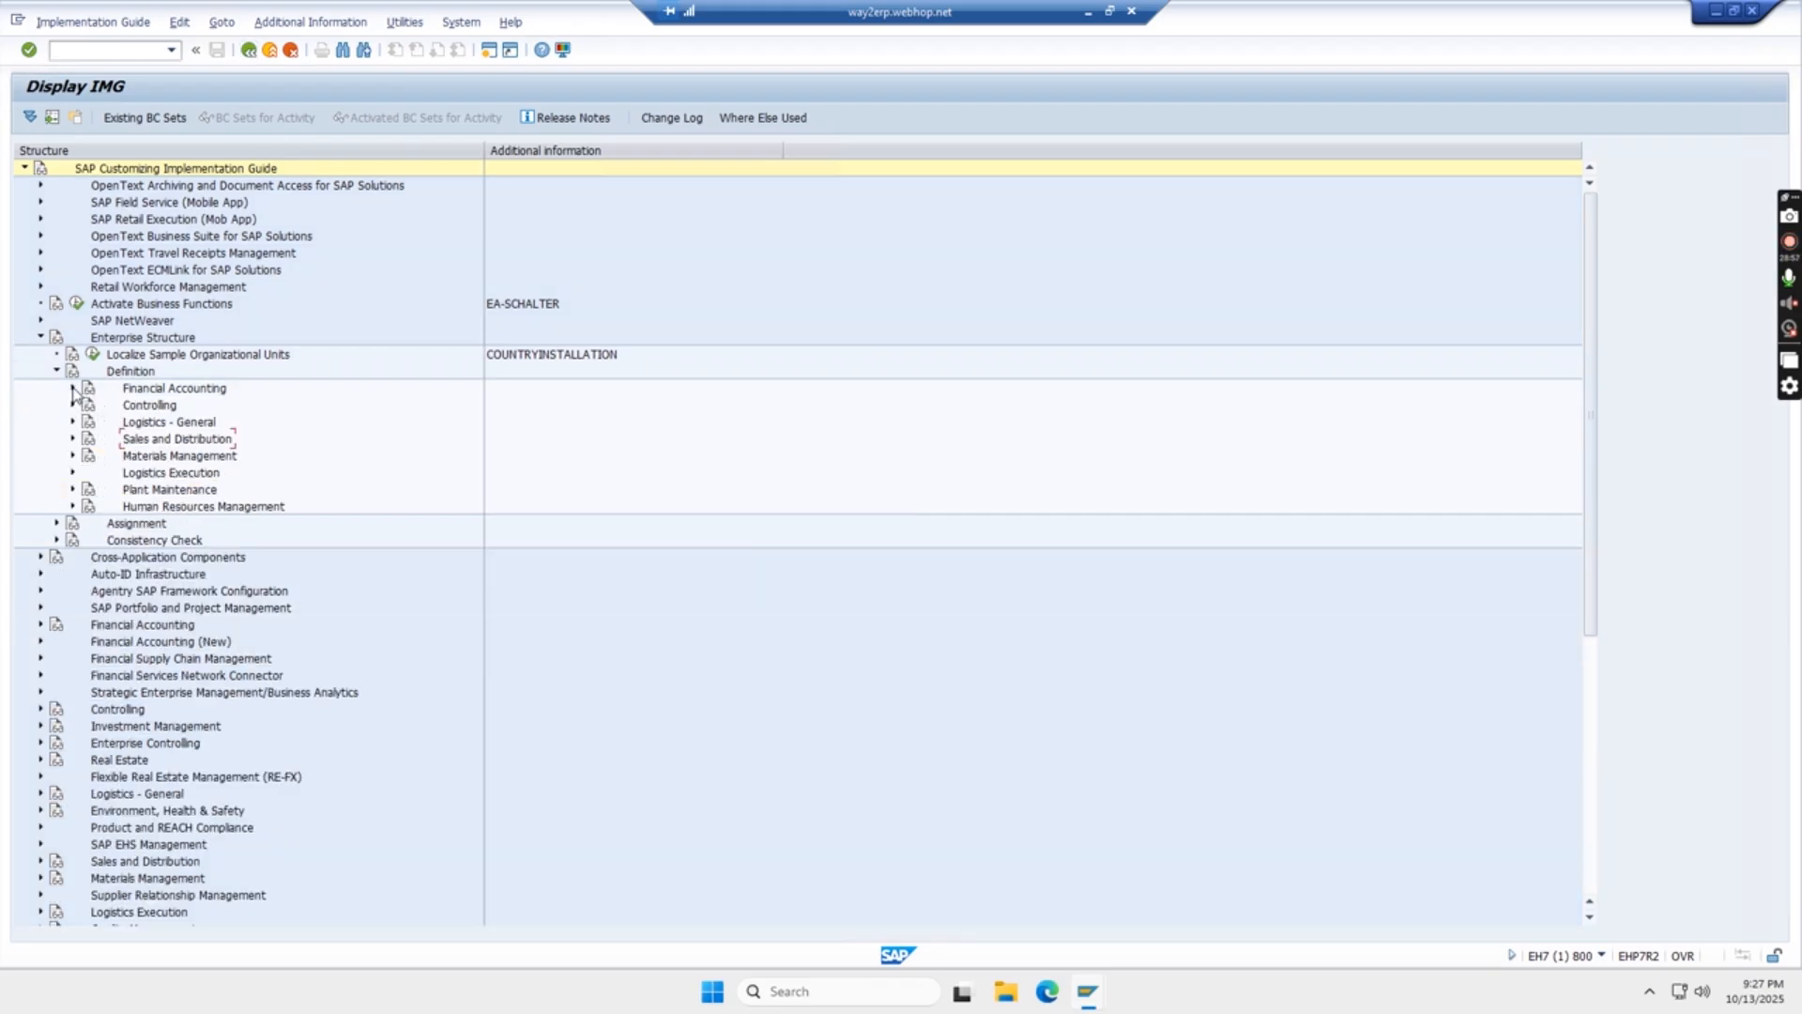
pyautogui.click(57, 371)
pyautogui.click(40, 337)
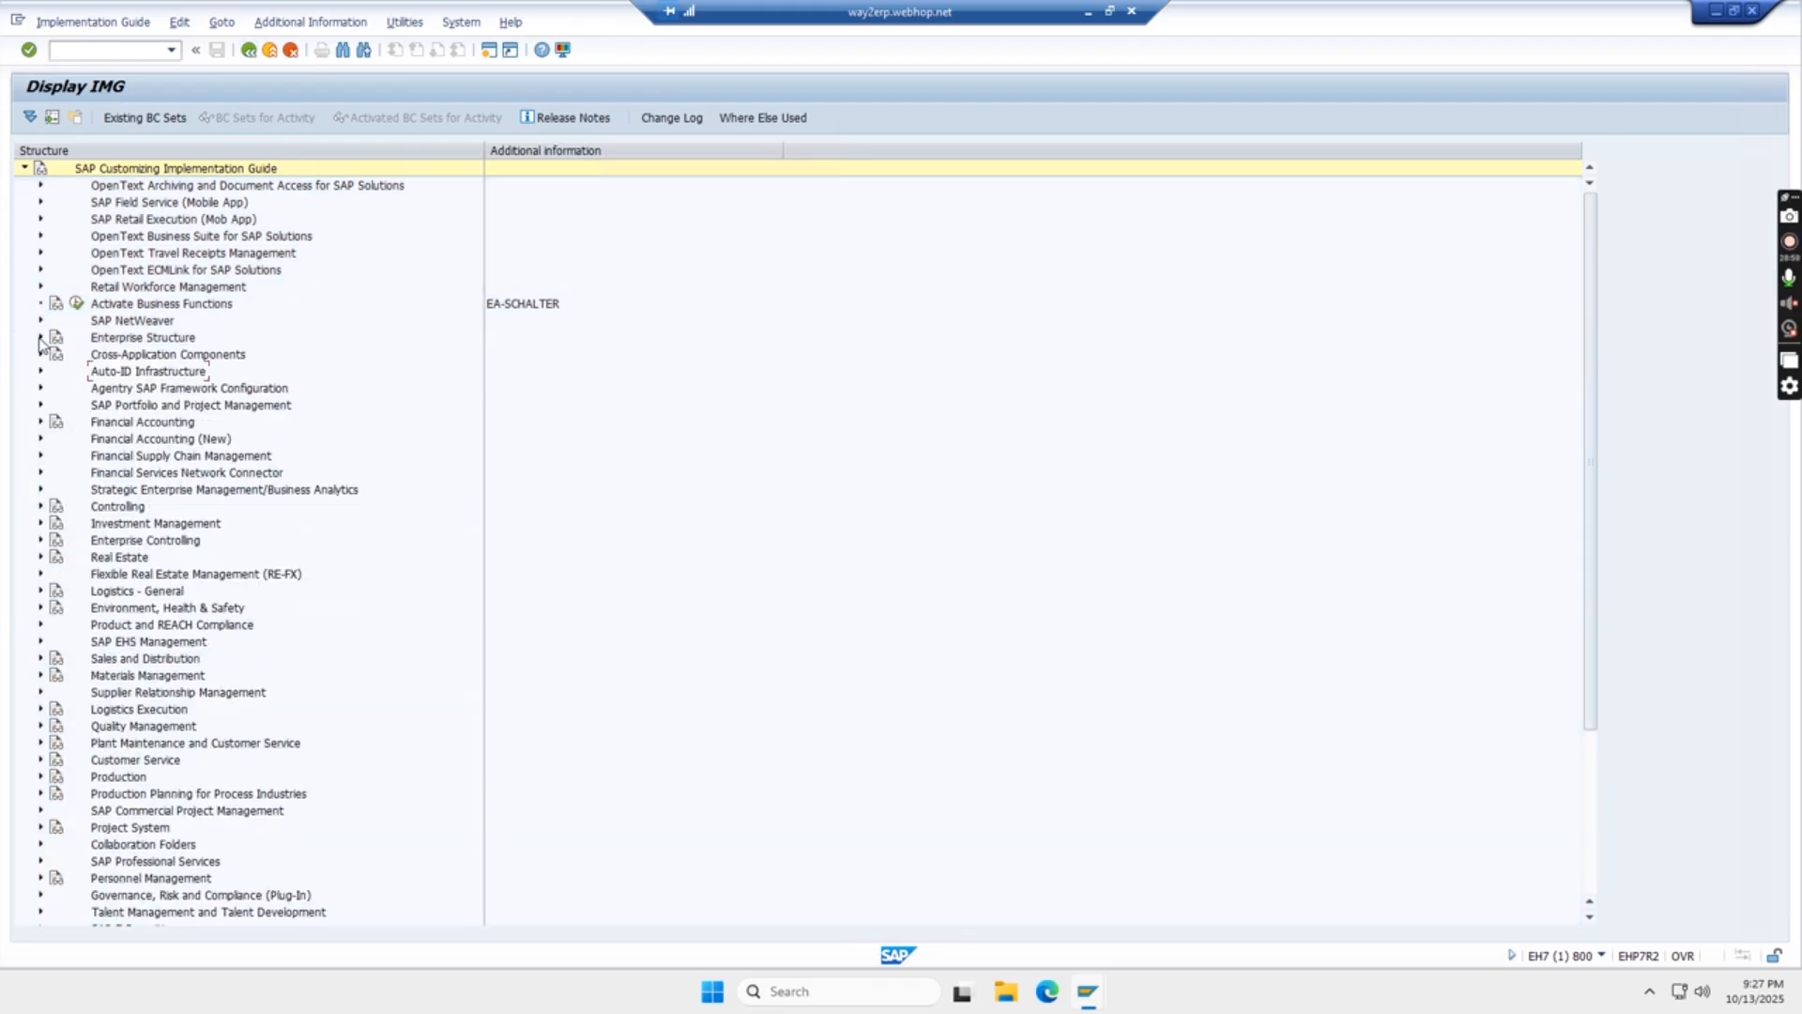
pyautogui.click(247, 51)
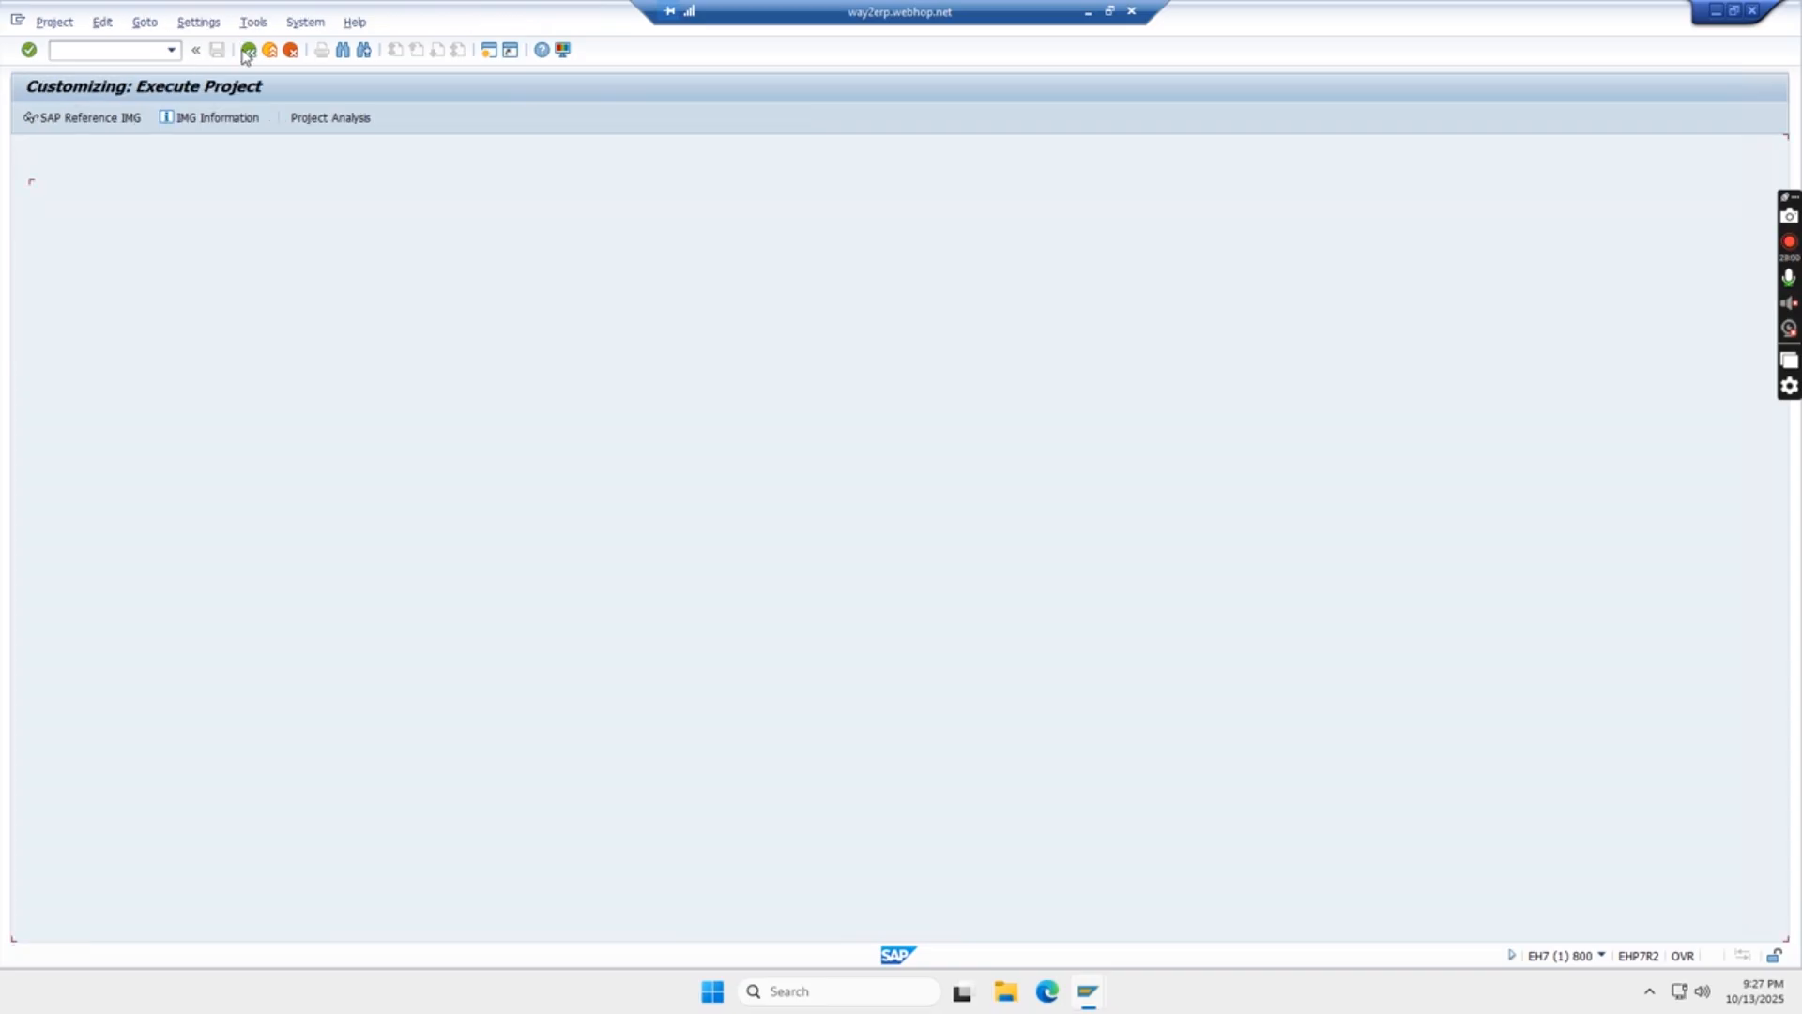
pyautogui.click(248, 51)
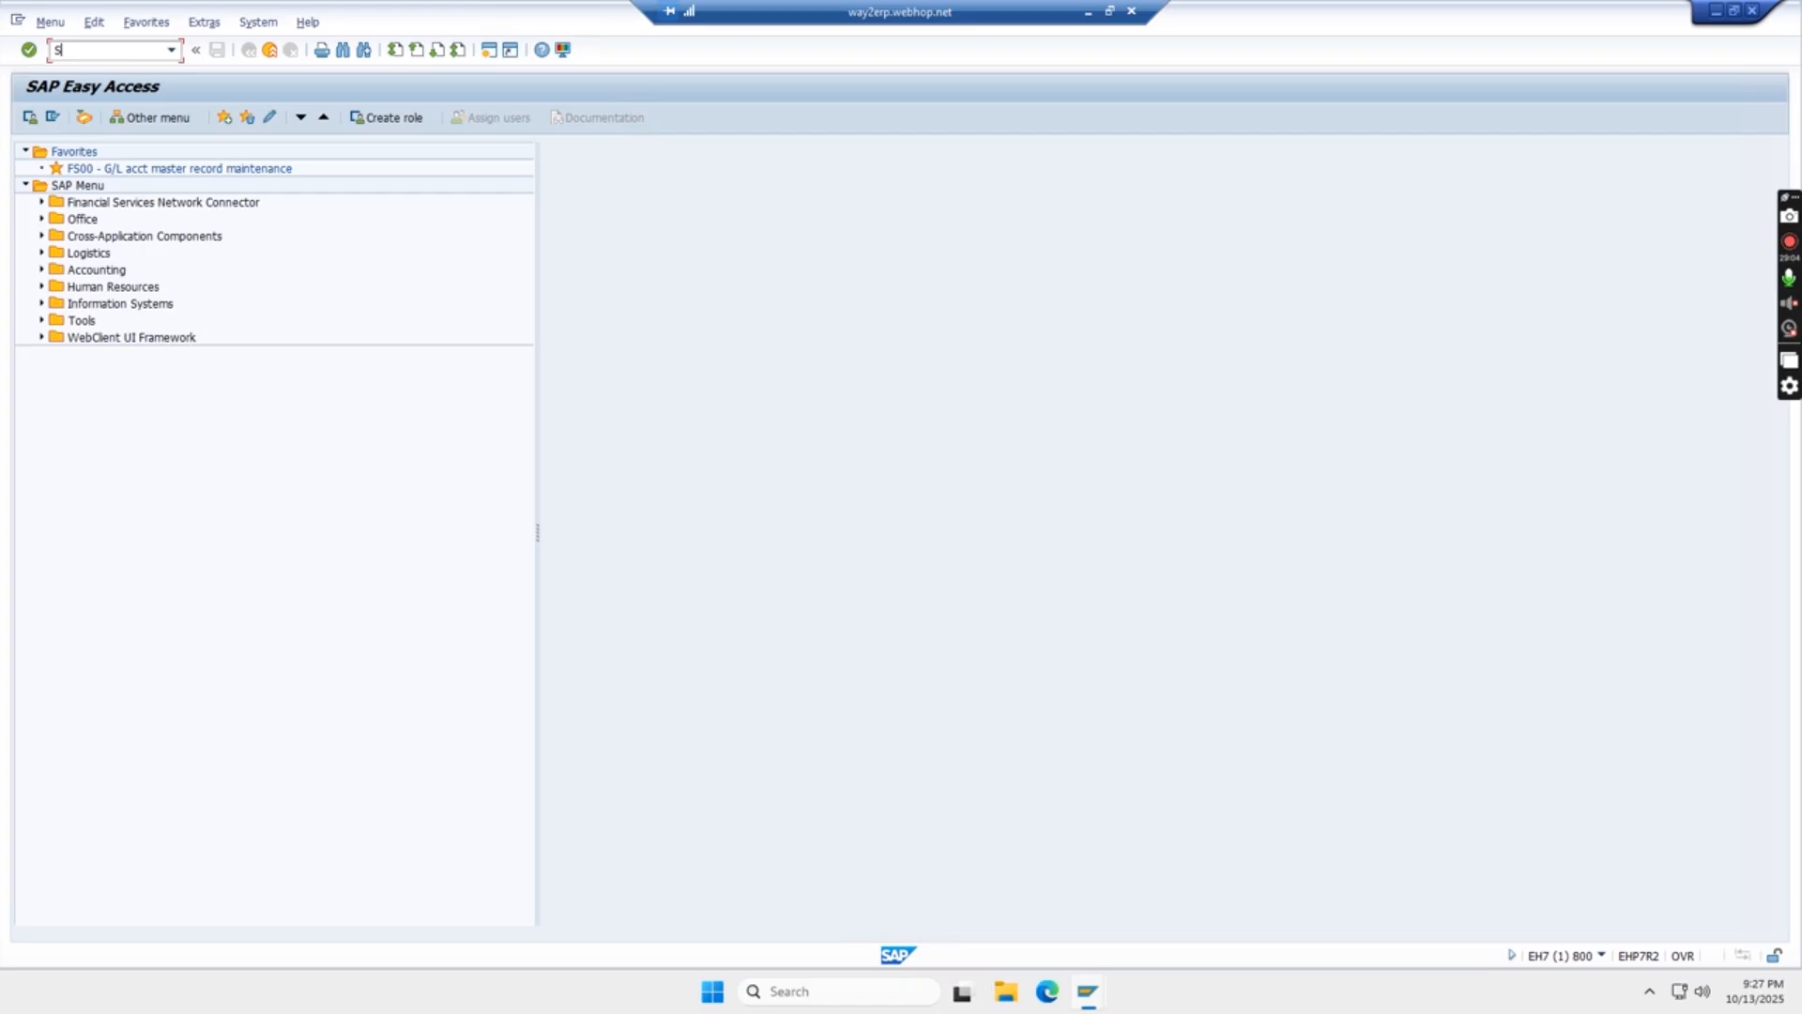
# - Open the SAP Reference IMG through SPRO and expand Enterprise Structure, Assignment, Financial Accounting
pyautogui.press('Return')
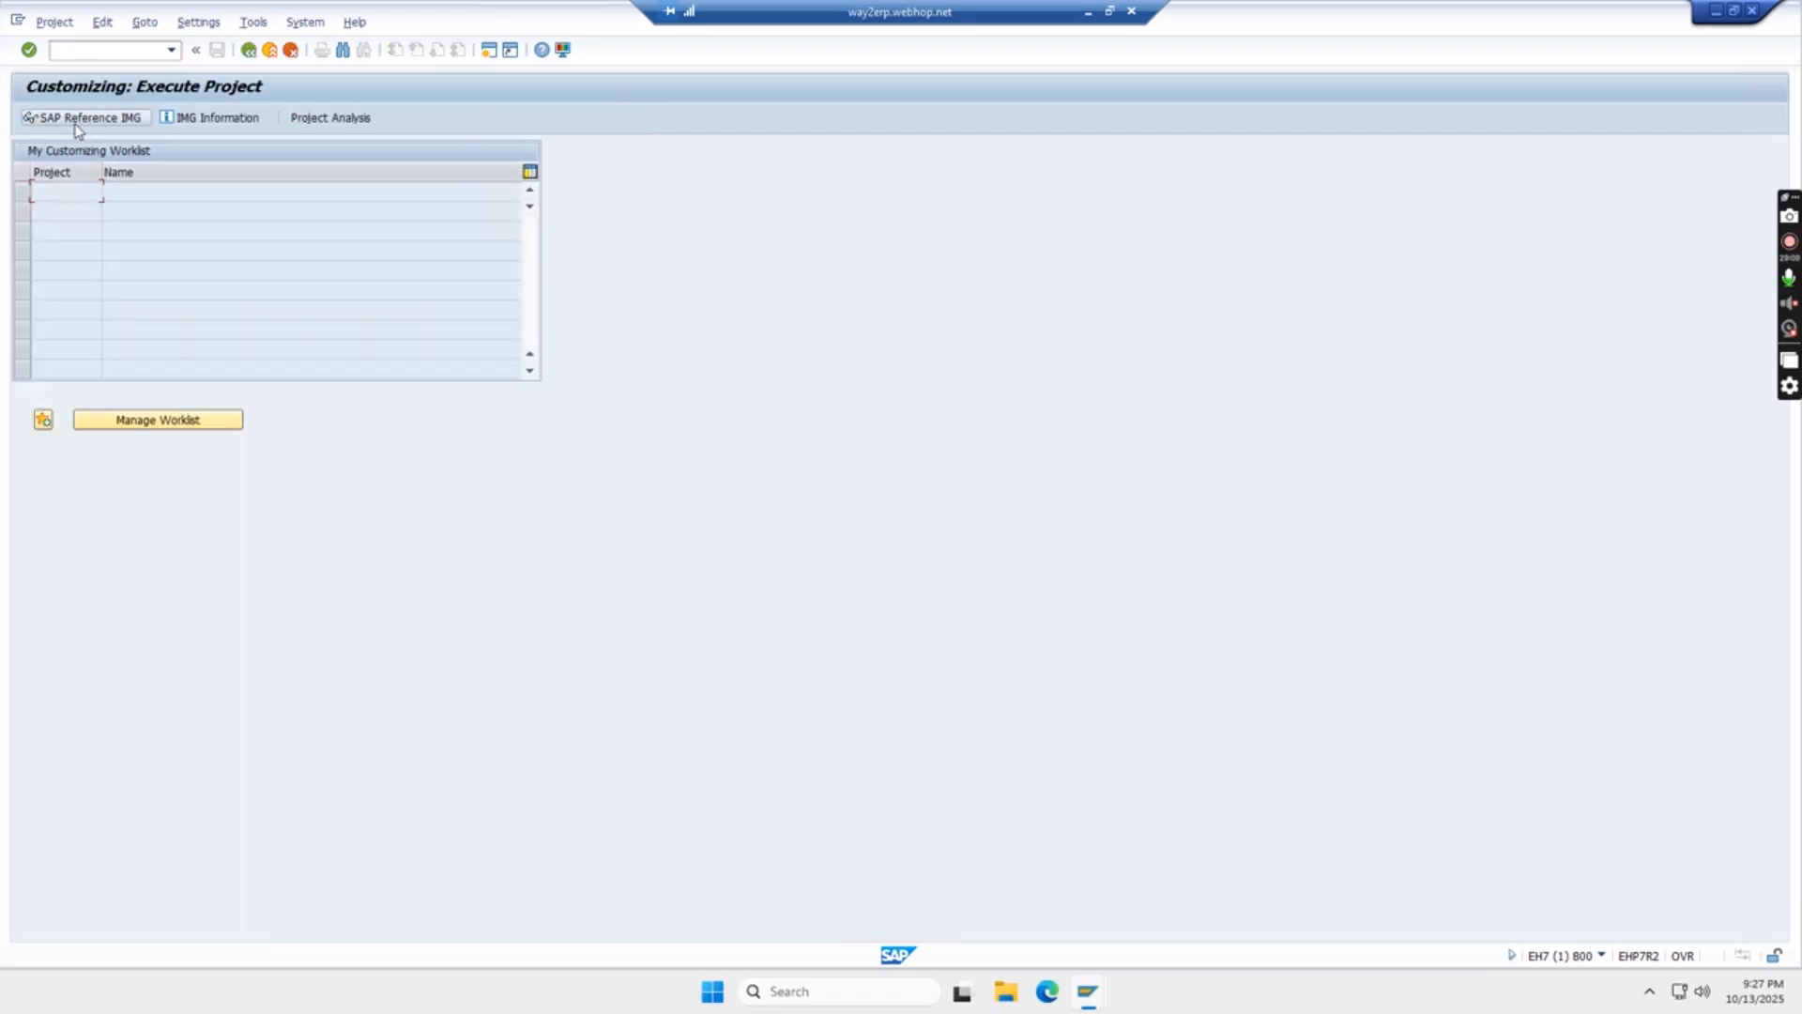
pyautogui.click(88, 122)
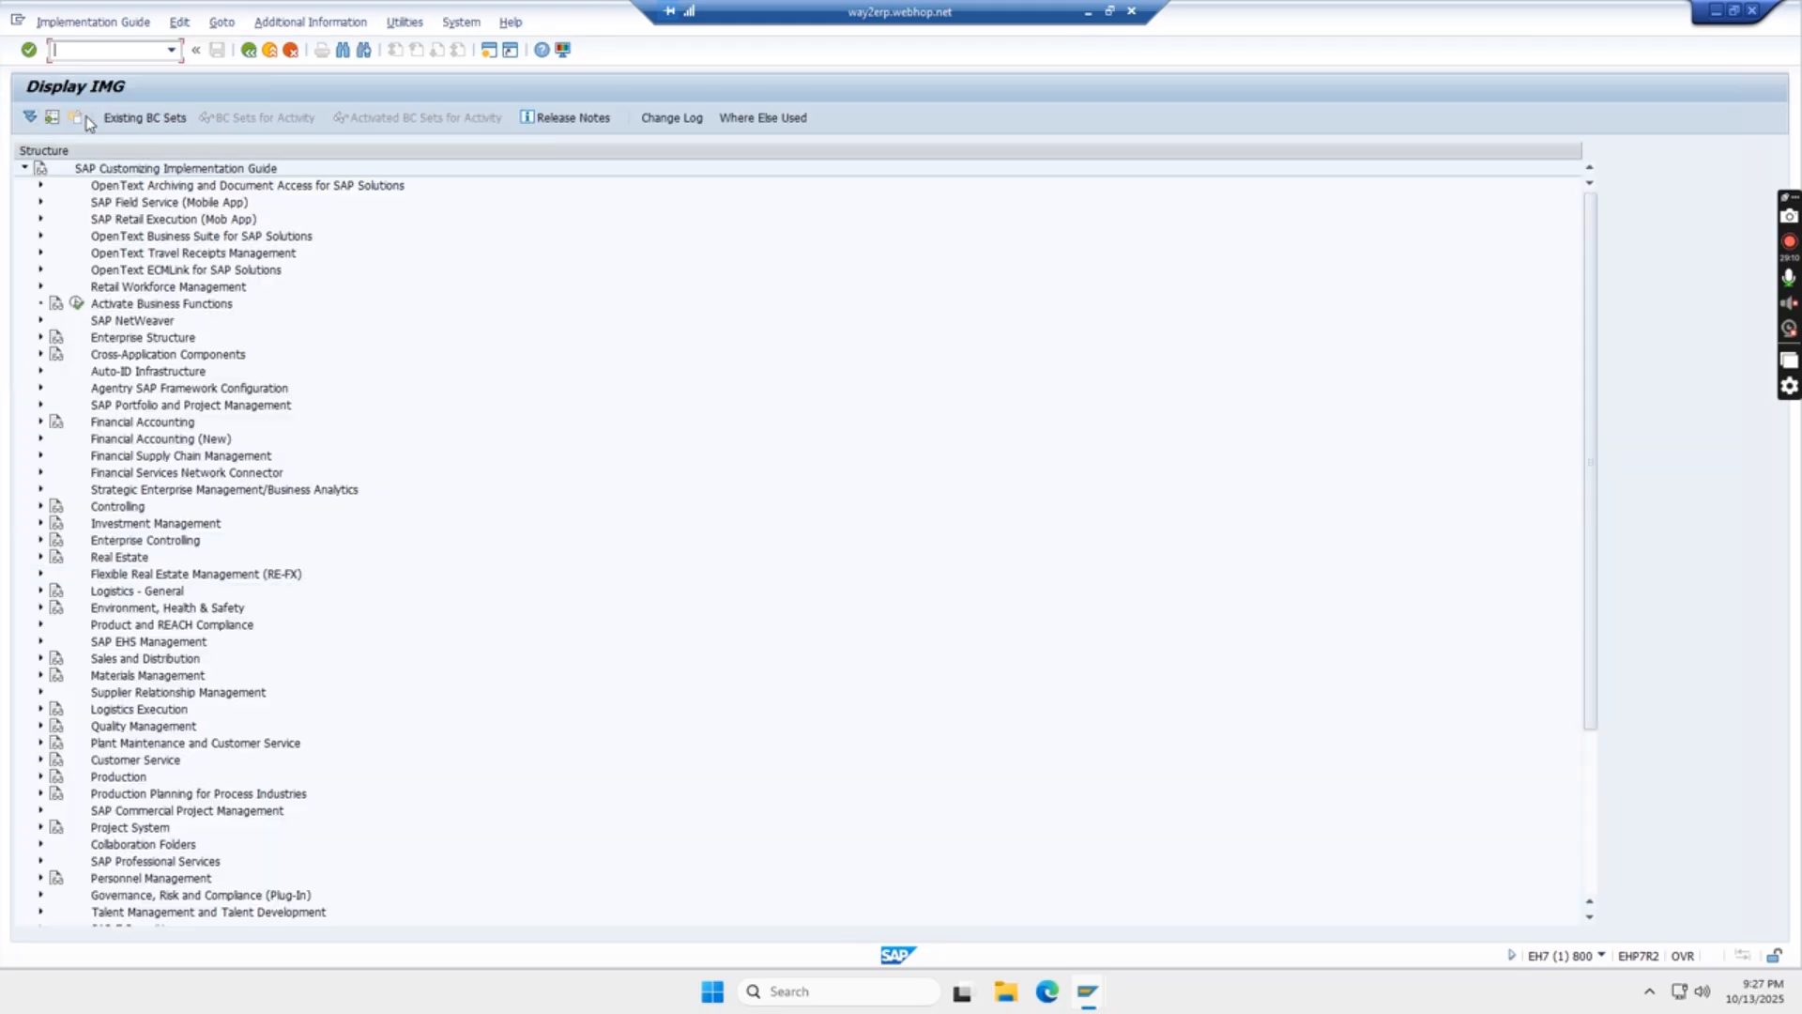
pyautogui.click(41, 340)
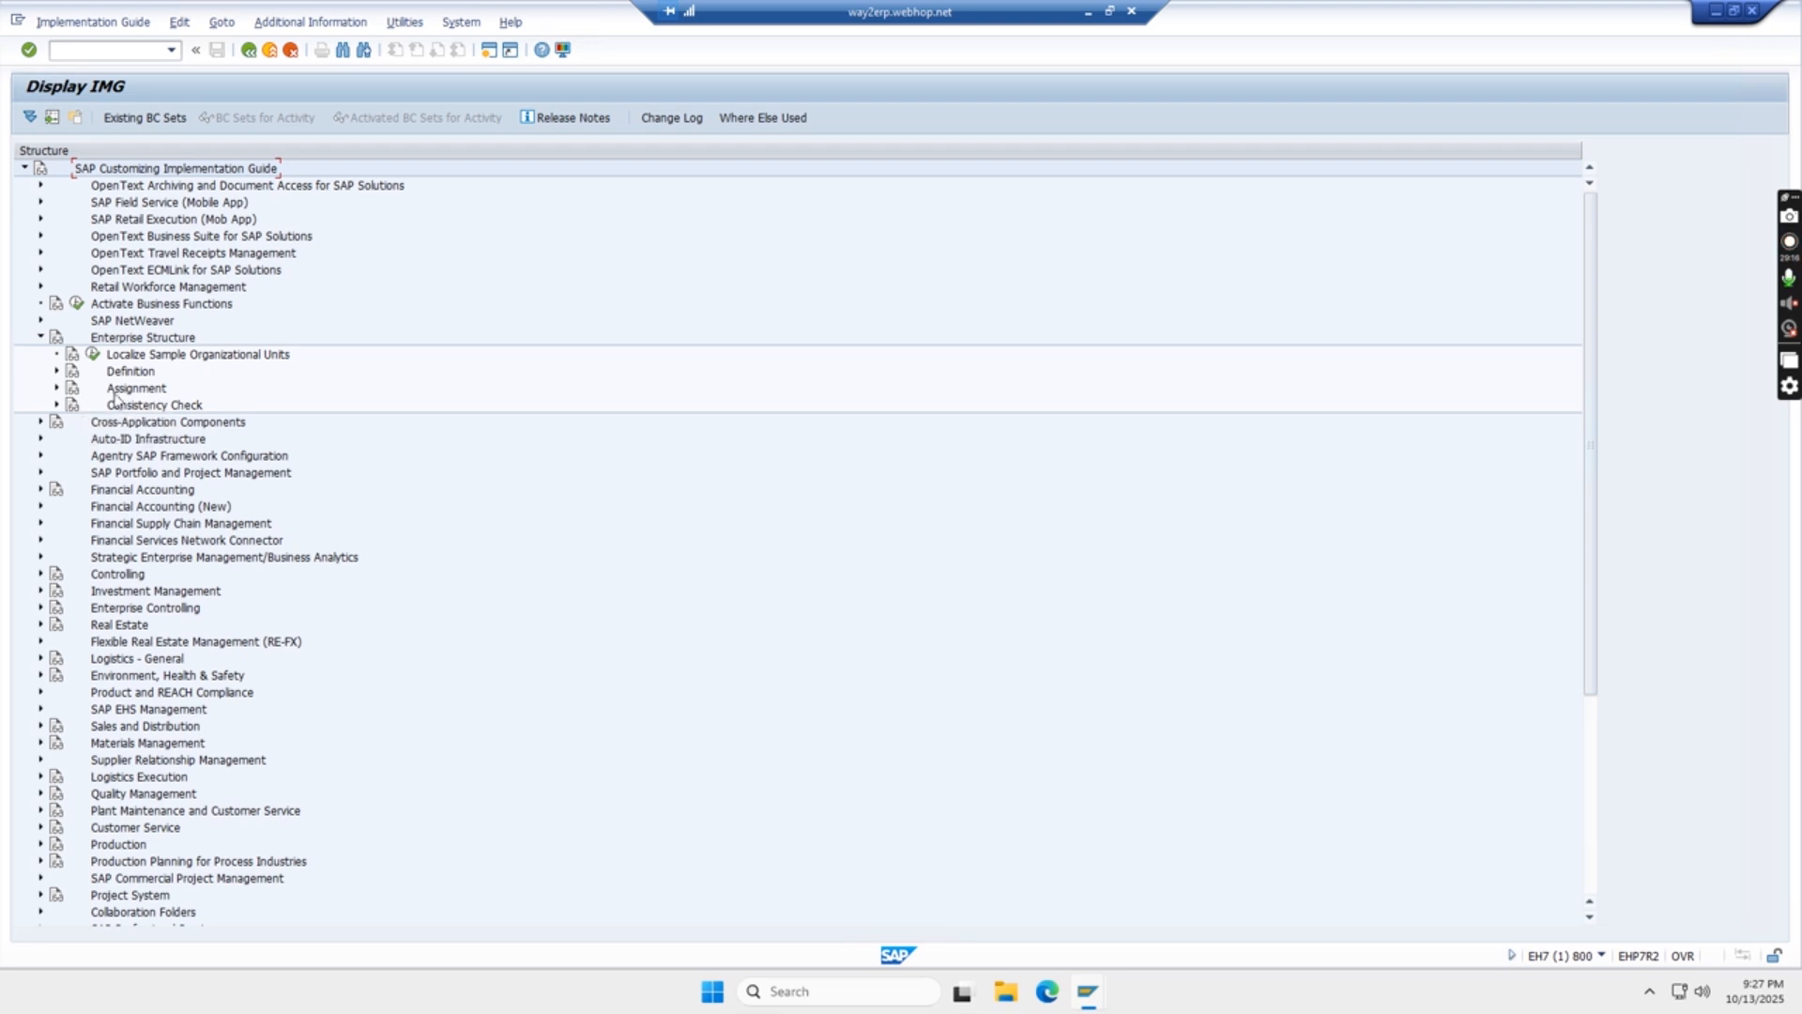
pyautogui.click(57, 390)
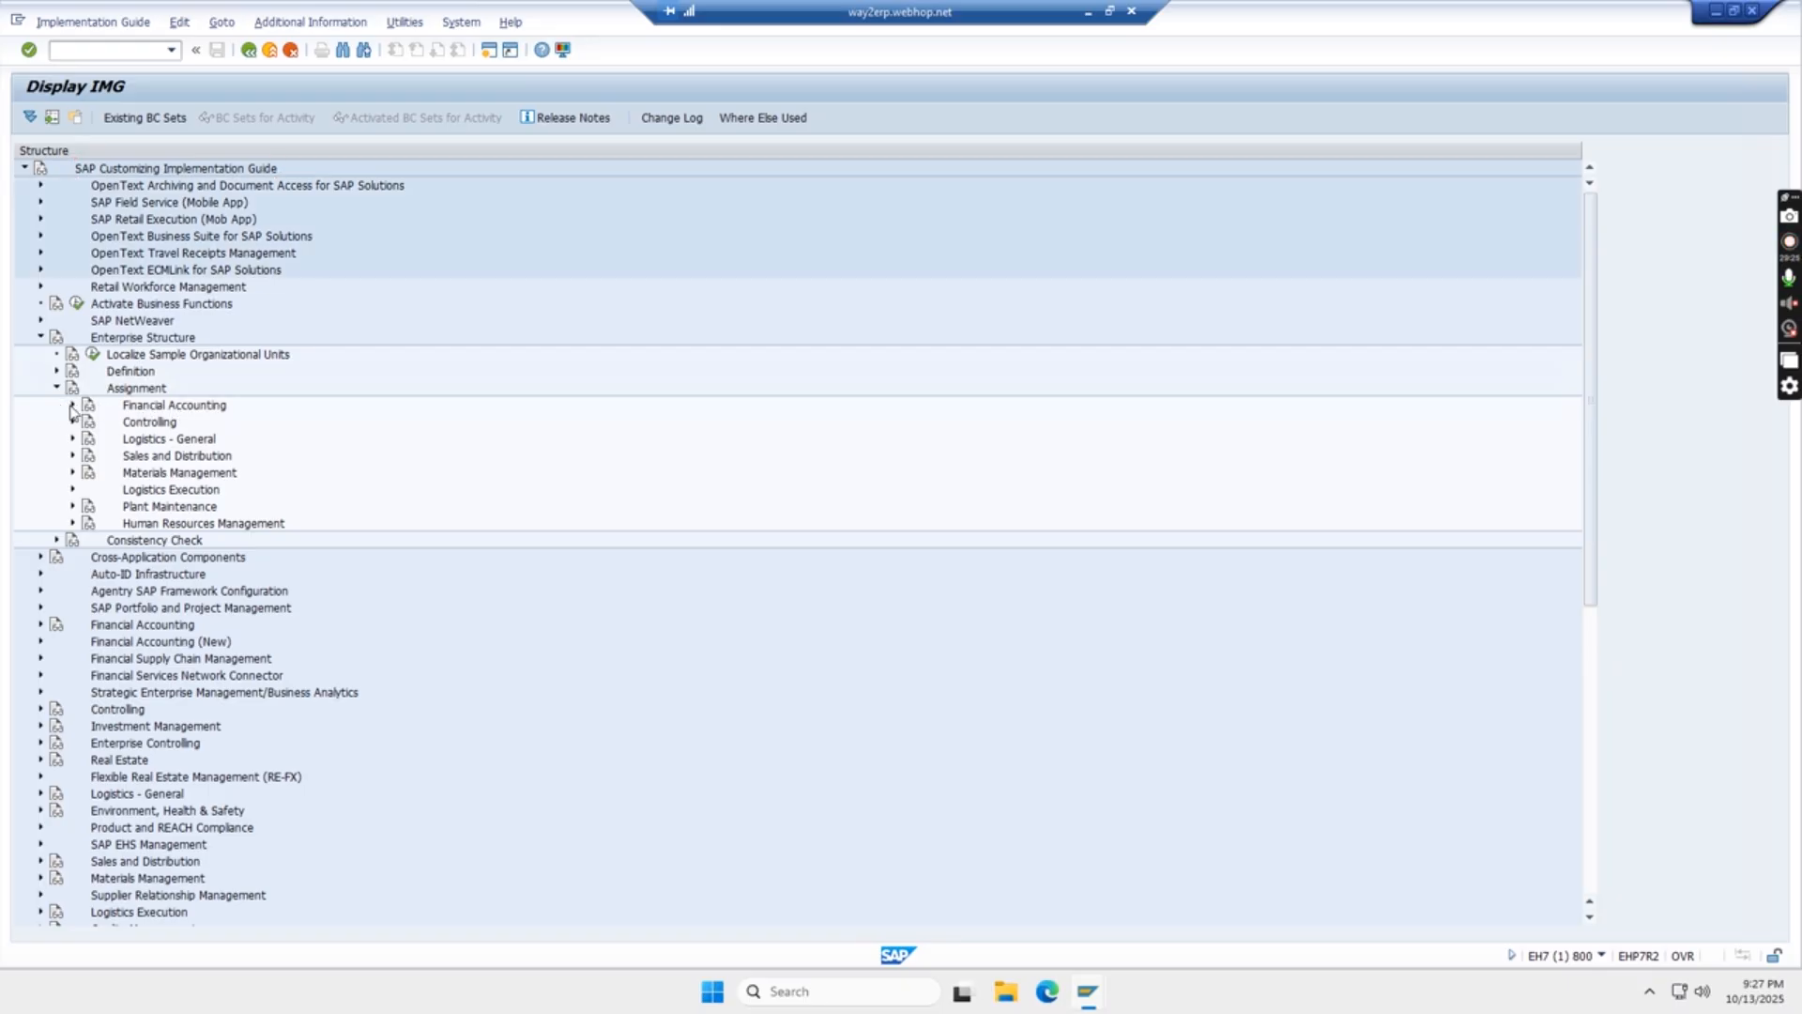
pyautogui.click(72, 406)
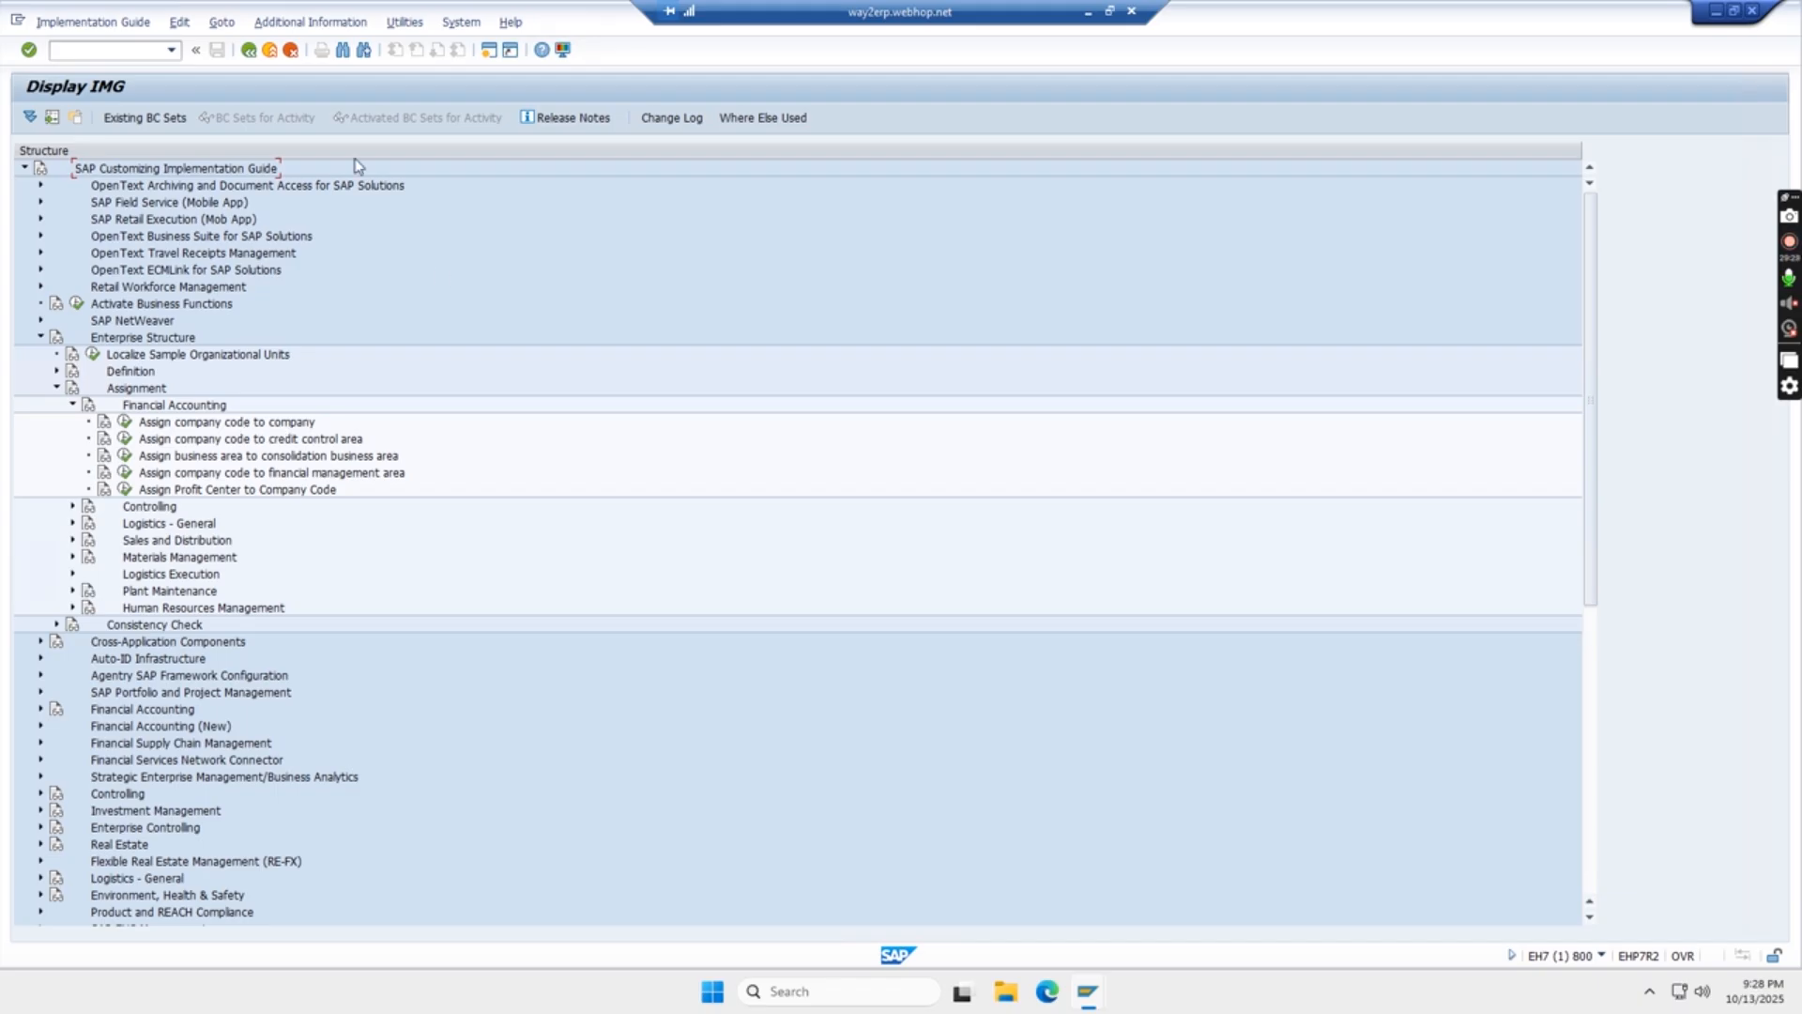
# - Display the IMG activity keys as additional information beside the structure tree and adjust the column width
pyautogui.click(340, 26)
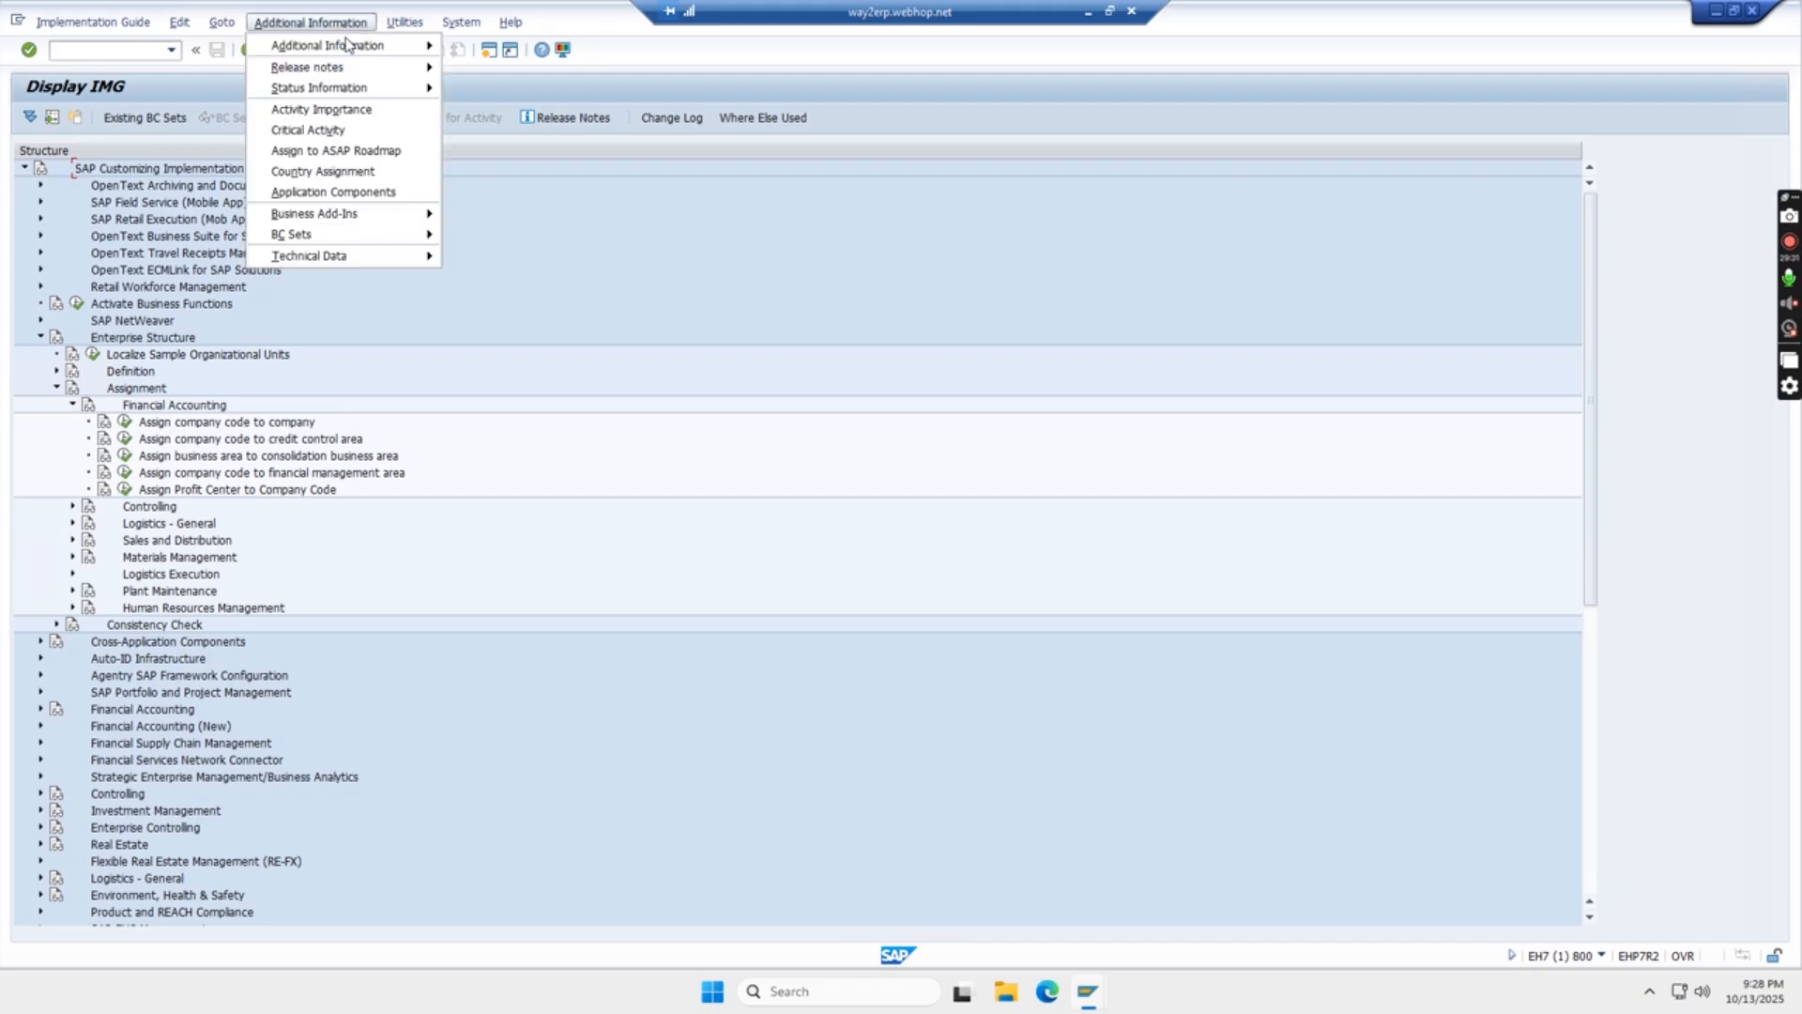
pyautogui.moveTo(353, 52)
pyautogui.moveTo(527, 70)
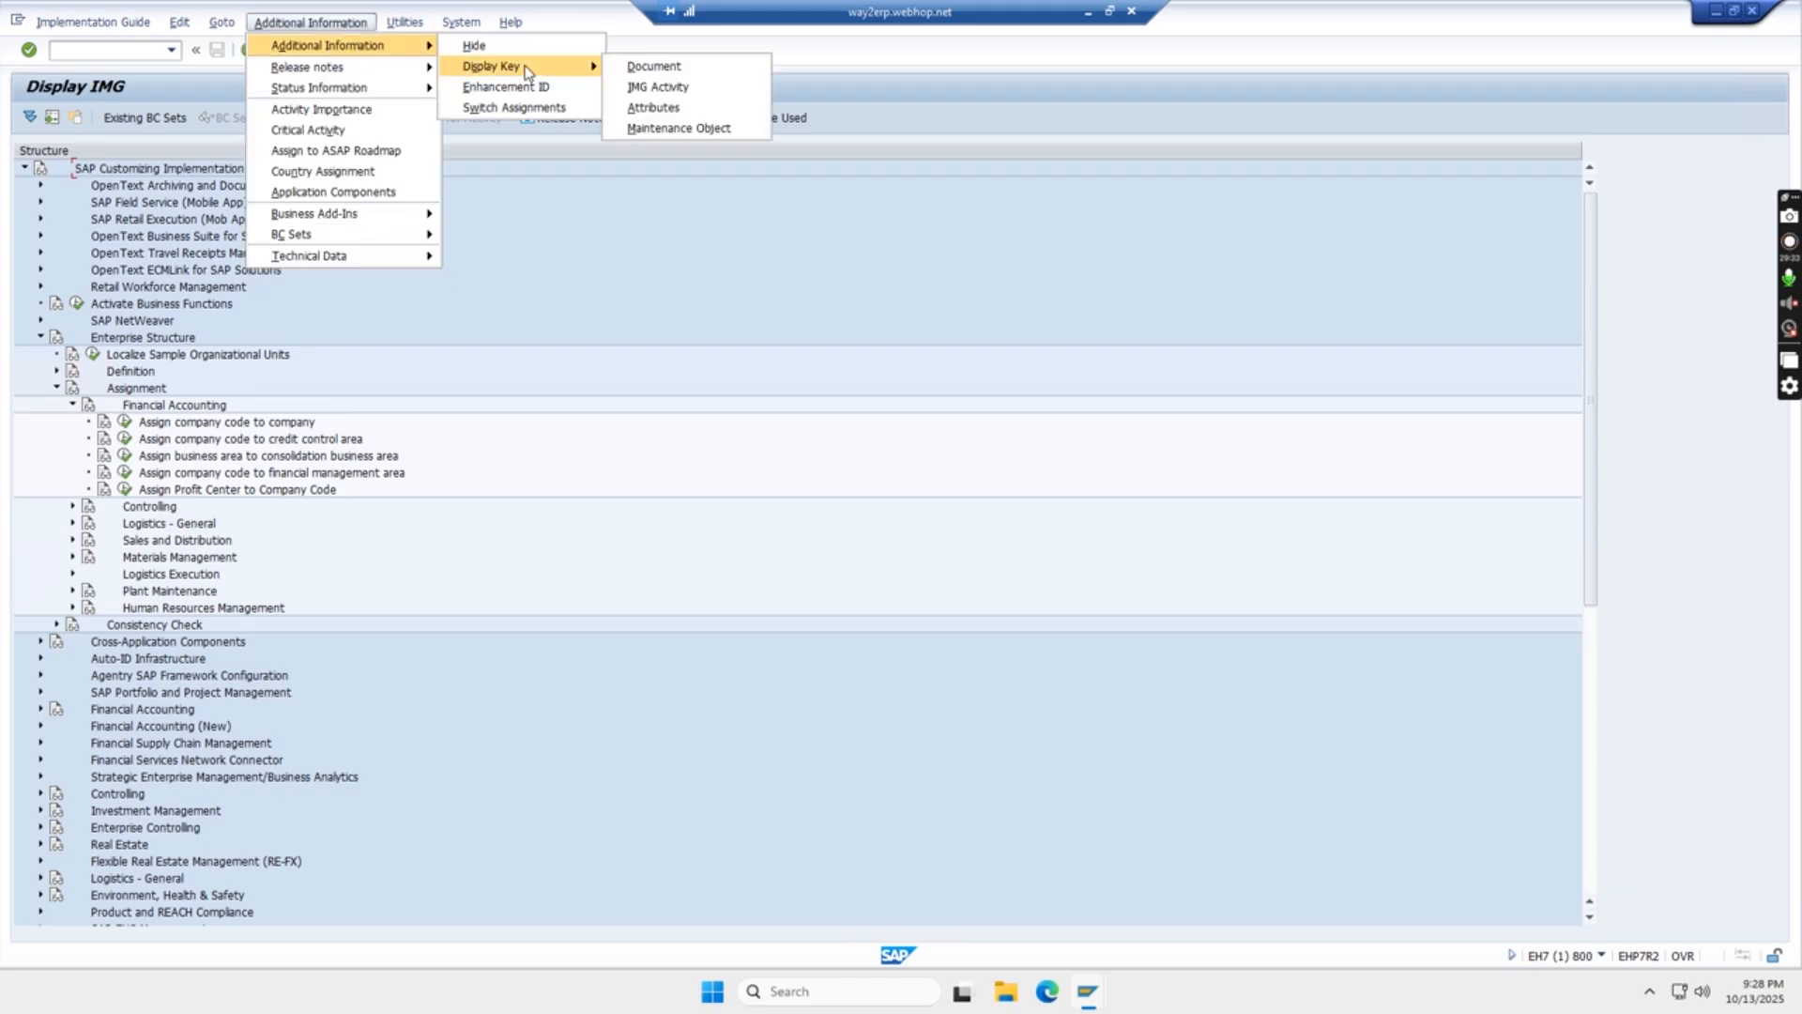
pyautogui.click(669, 87)
pyautogui.moveTo(666, 153); pyautogui.dragTo(711, 159)
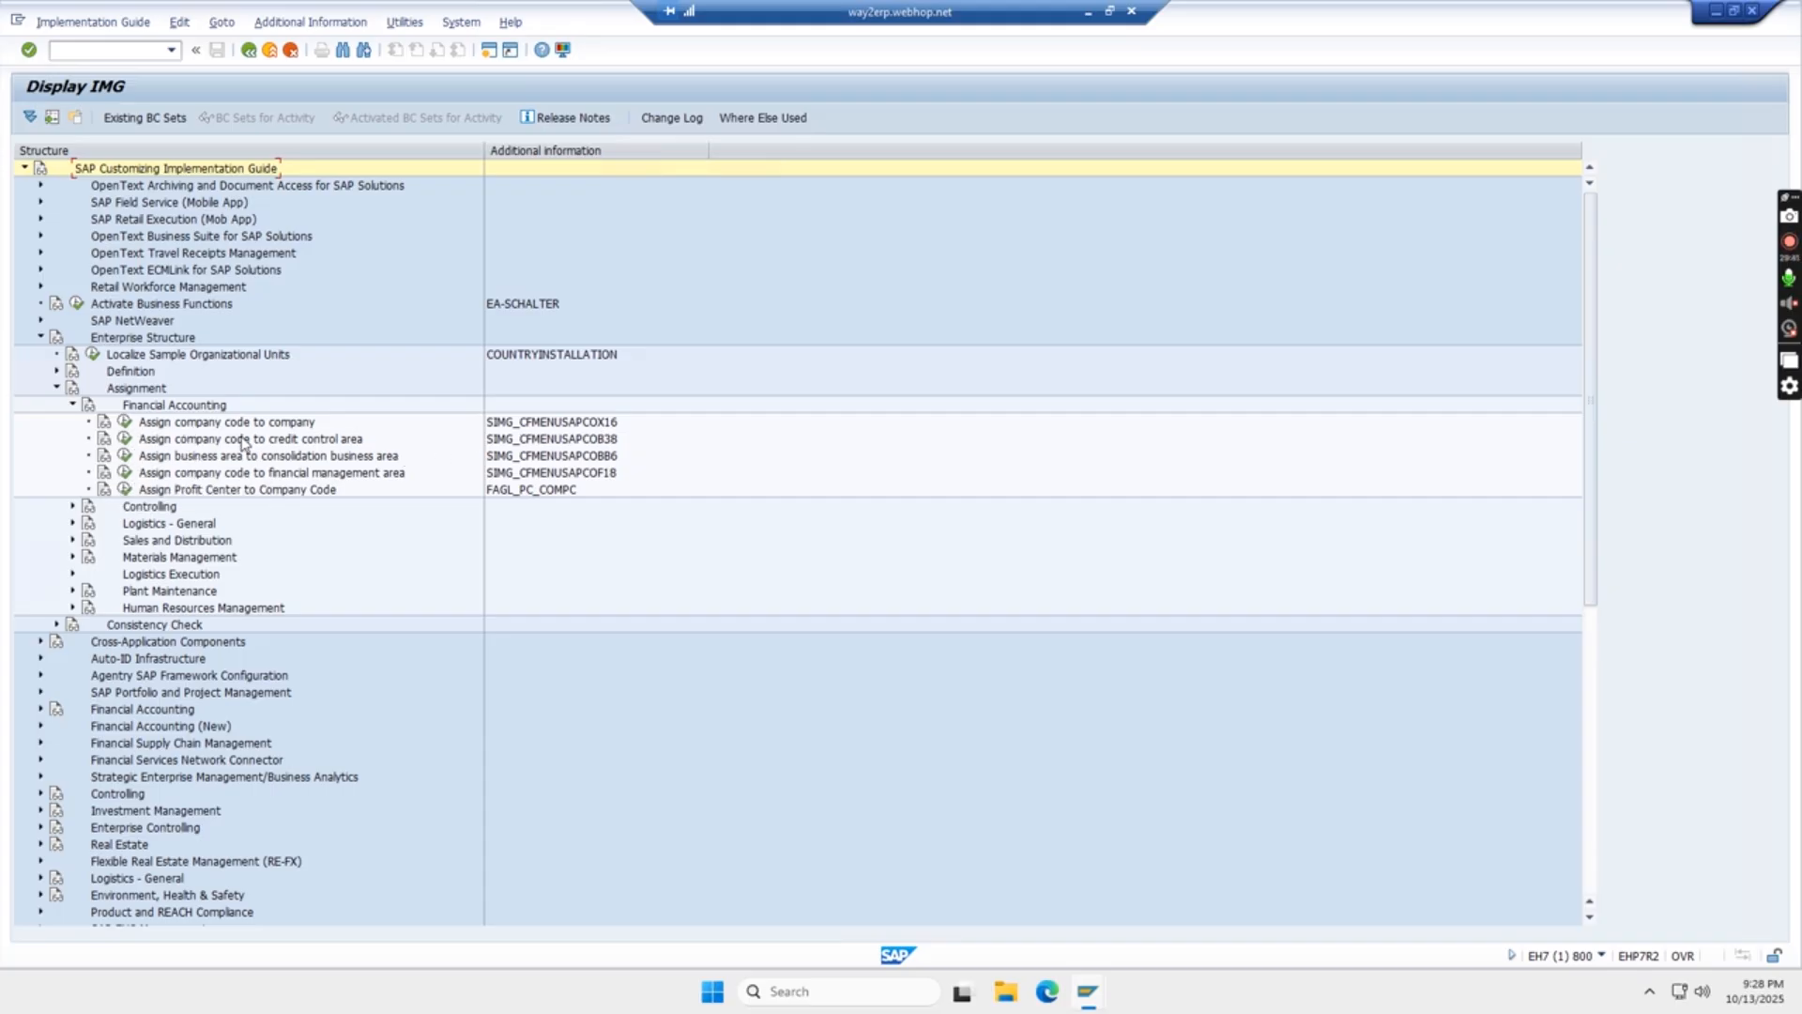
# - Try to open Assign company code to company, declining the locked-data display, and delete all entries in the refreshed Lock Entry List
pyautogui.click(124, 424)
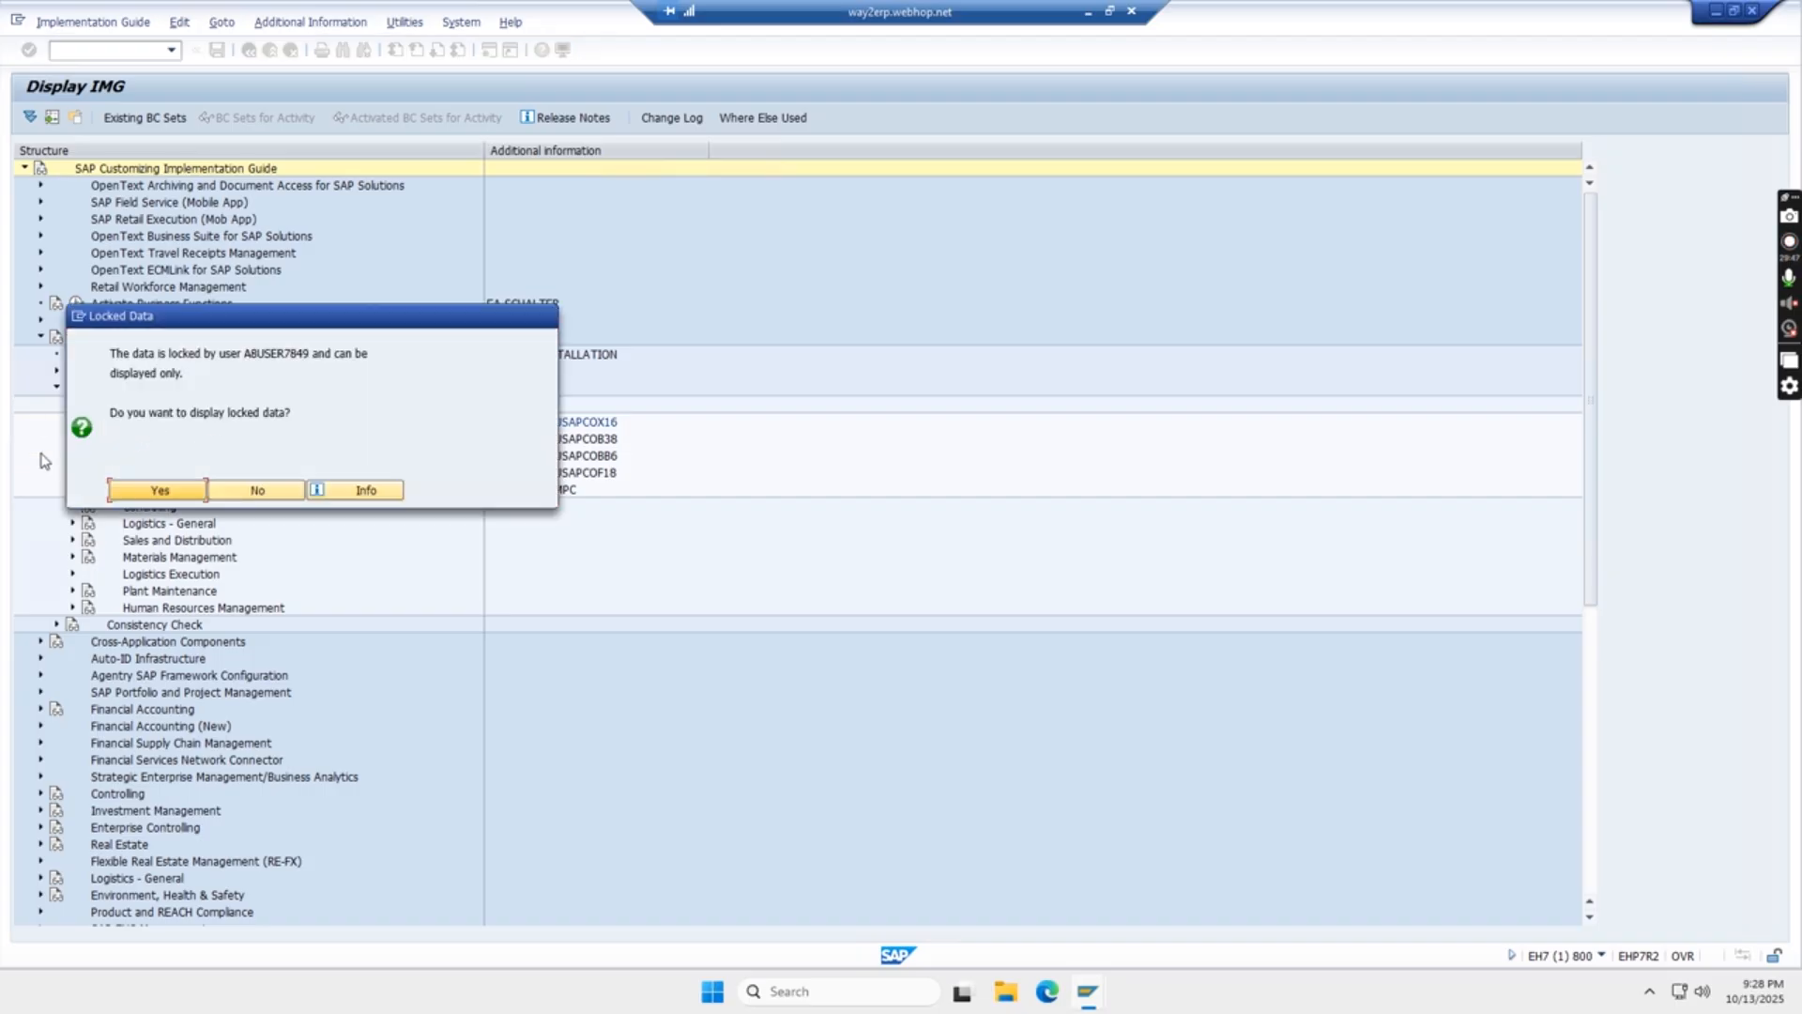
pyautogui.click(257, 490)
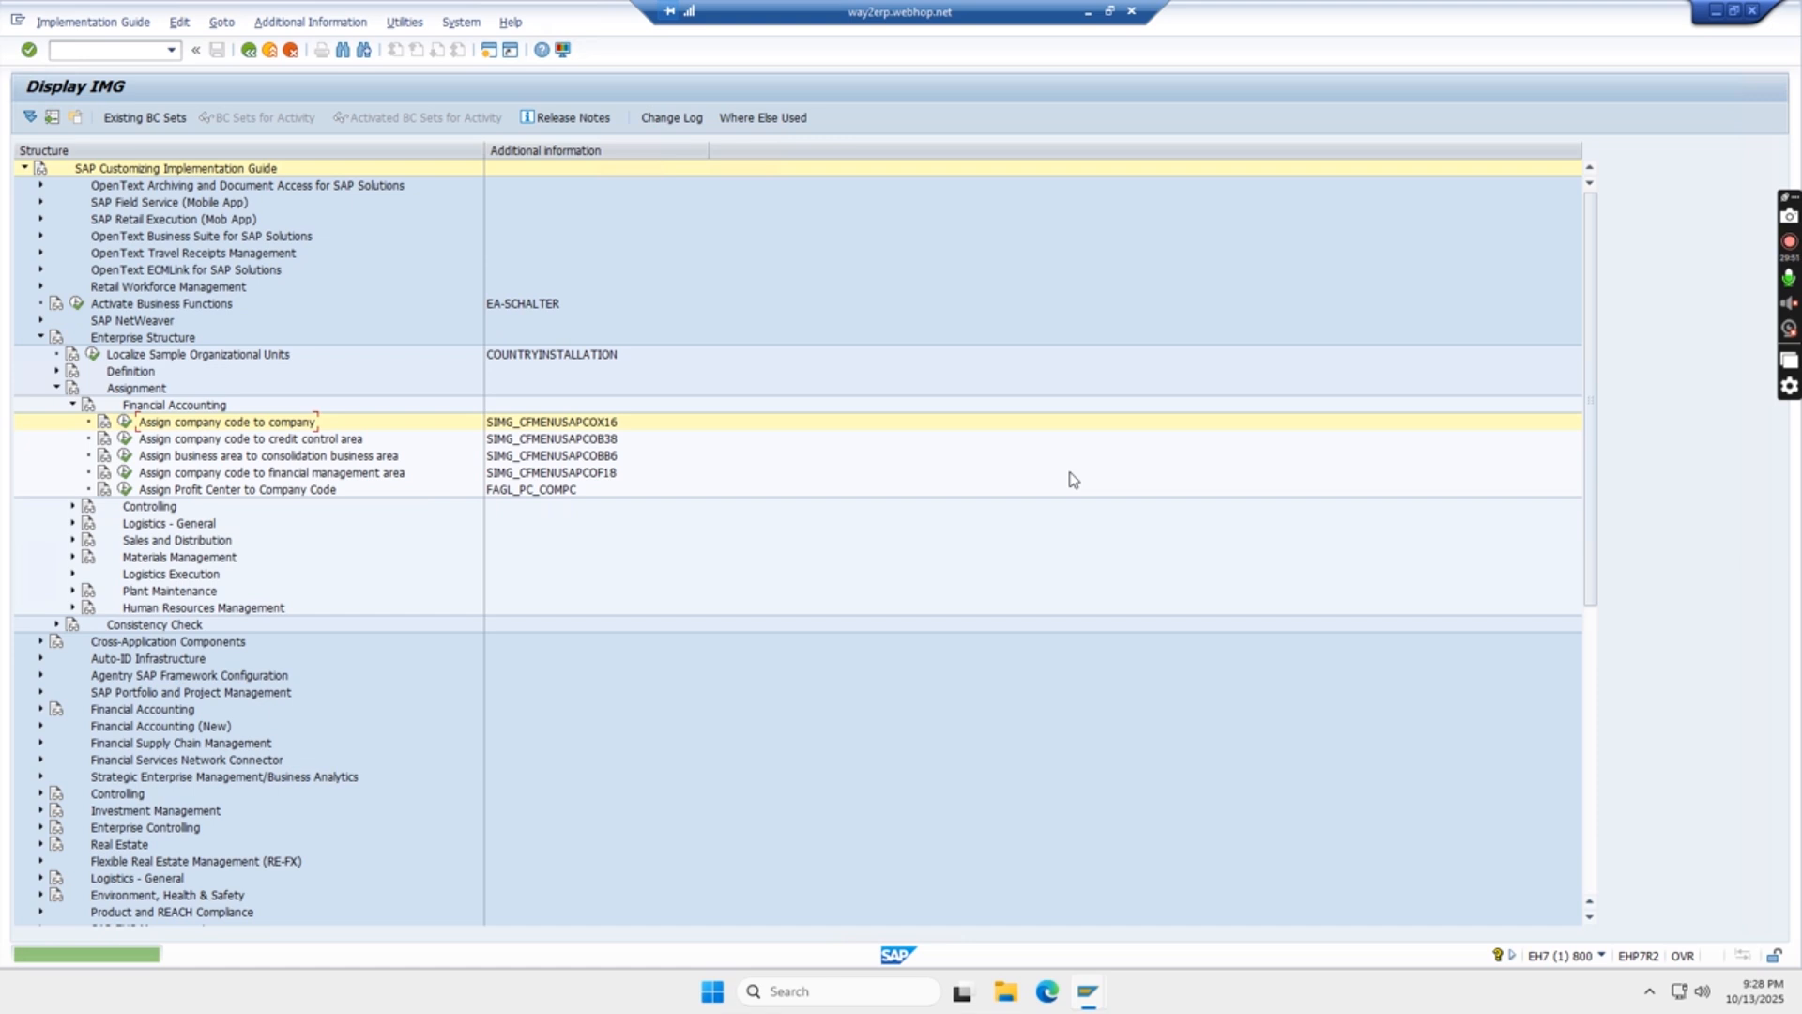
pyautogui.hotkey('alt', 'Tab')
pyautogui.click(1069, 472)
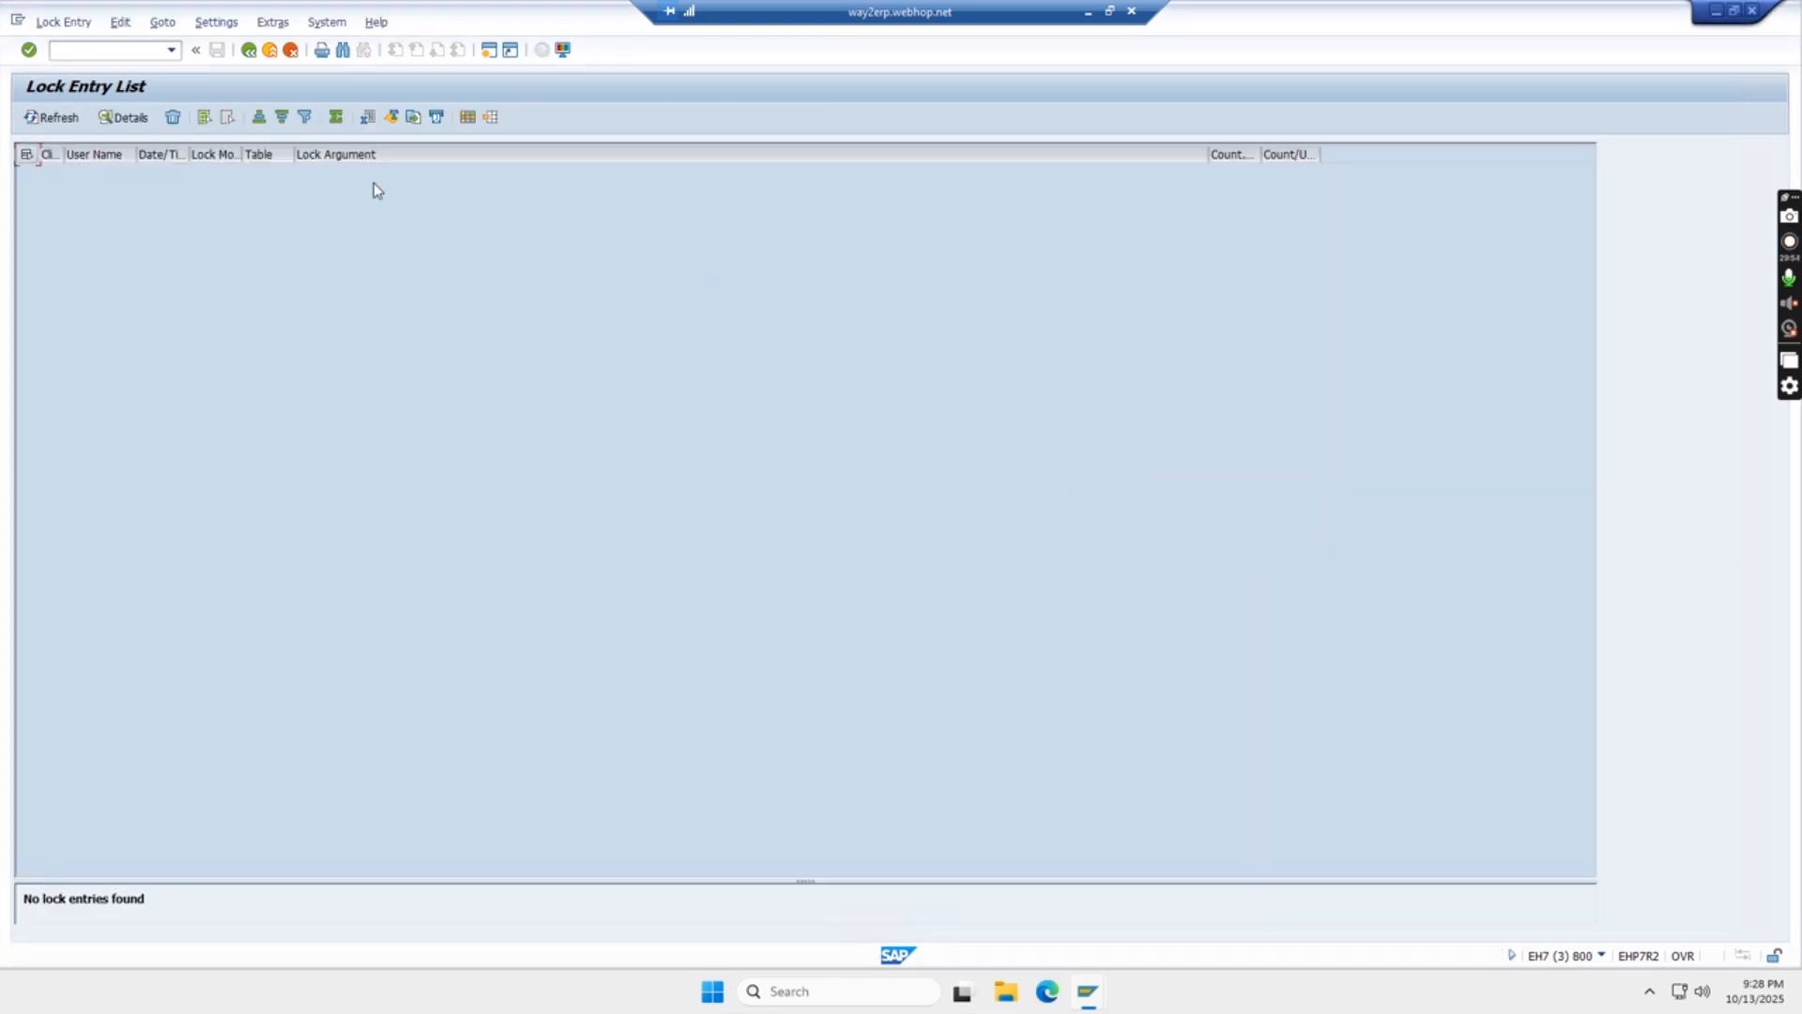
pyautogui.click(53, 117)
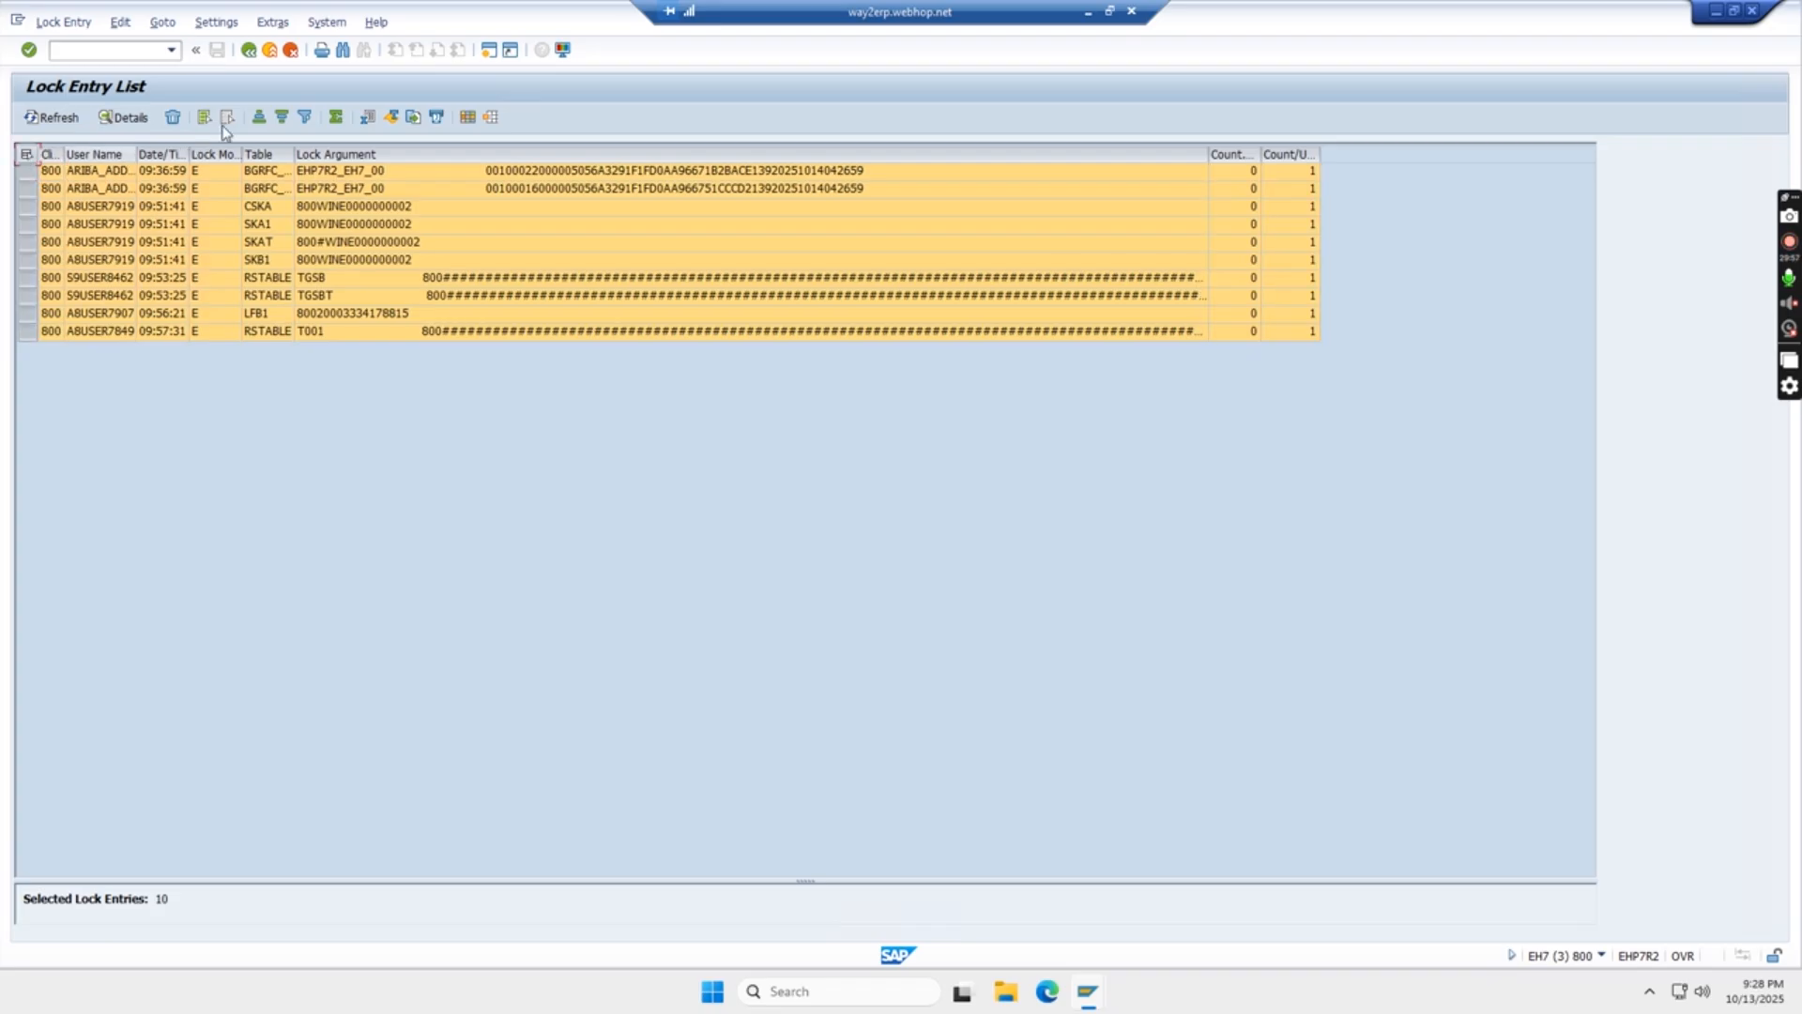
pyautogui.click(172, 117)
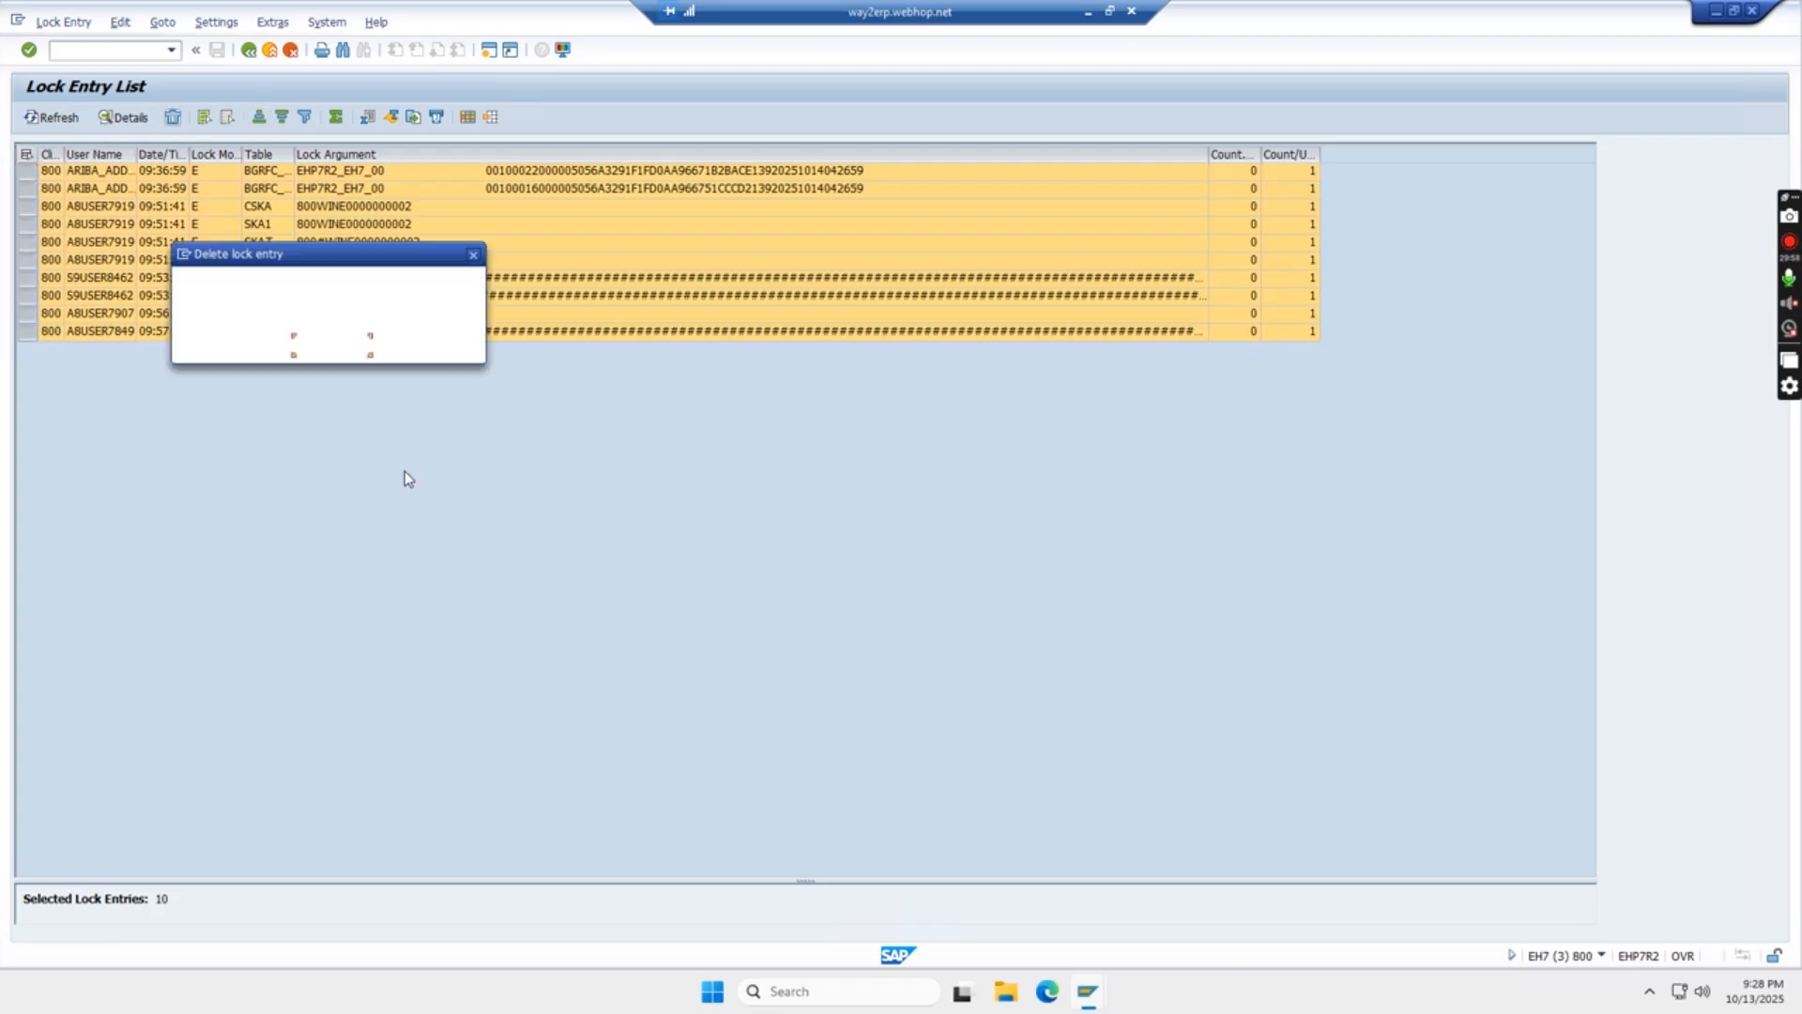
pyautogui.click(253, 347)
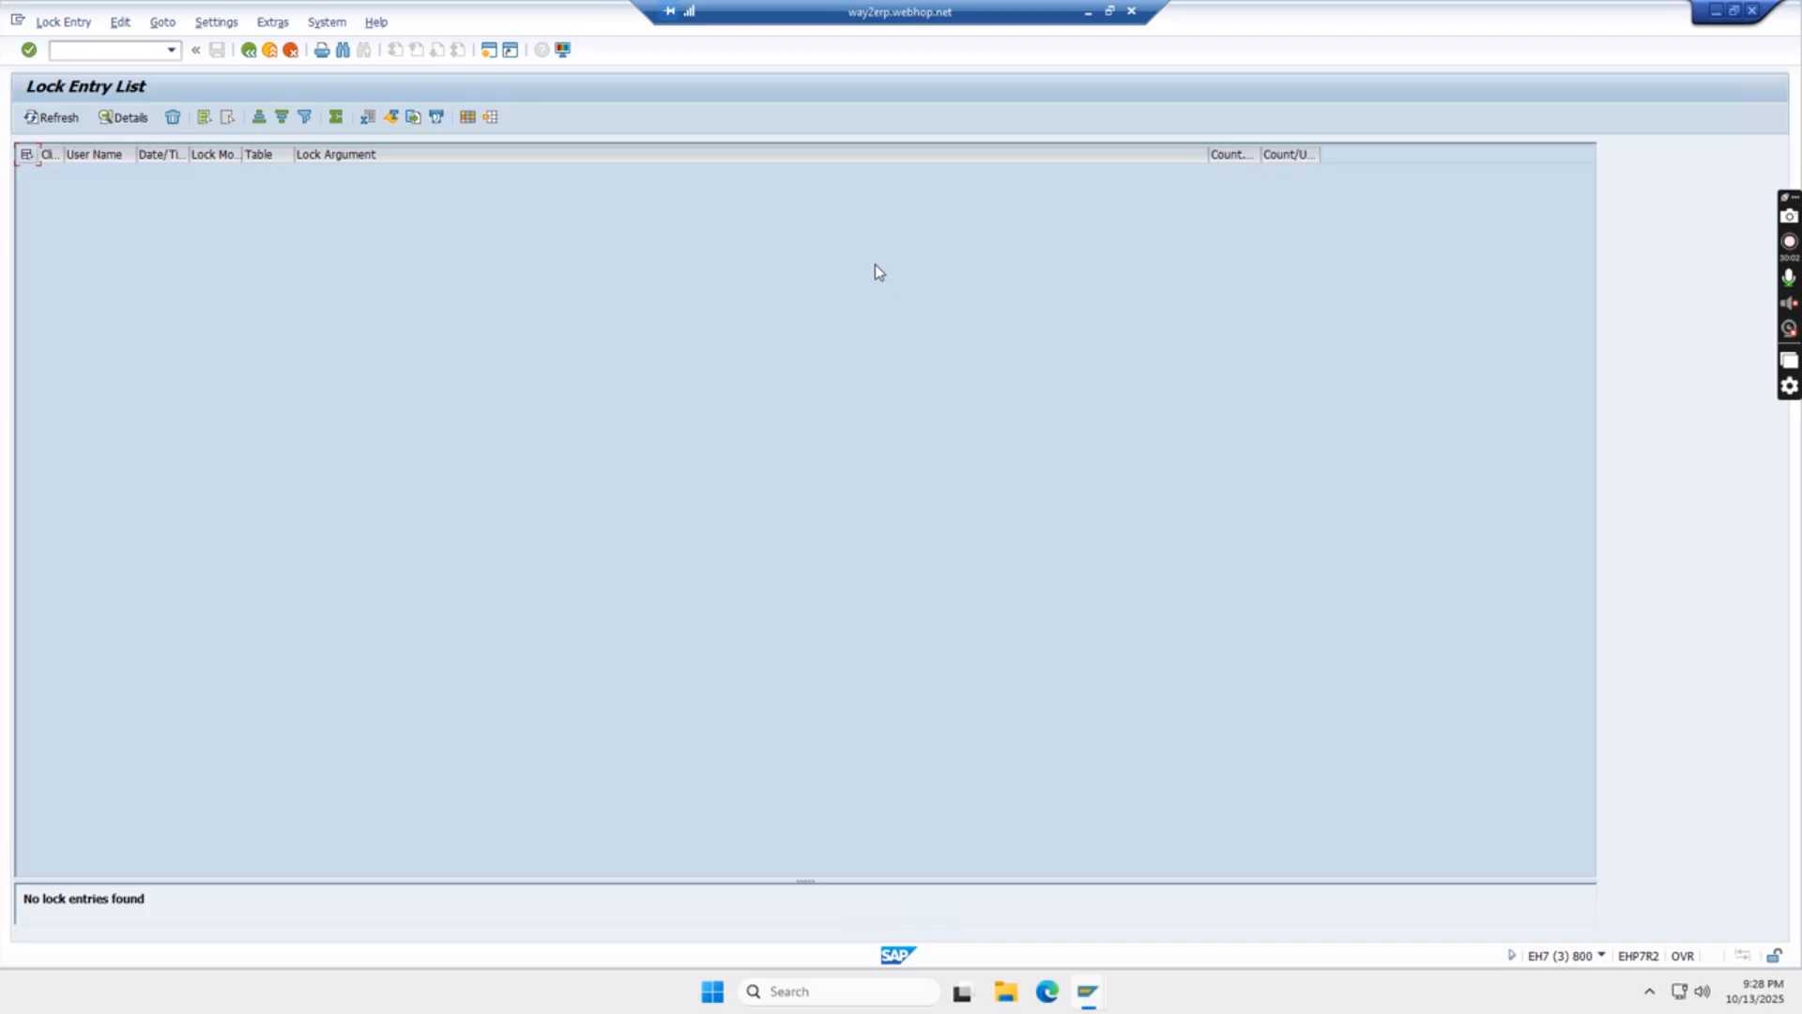
# - Return to the IMG session, open Assign company code to company, and position the list on company code TATS
pyautogui.hotkey('alt', 'Tab')
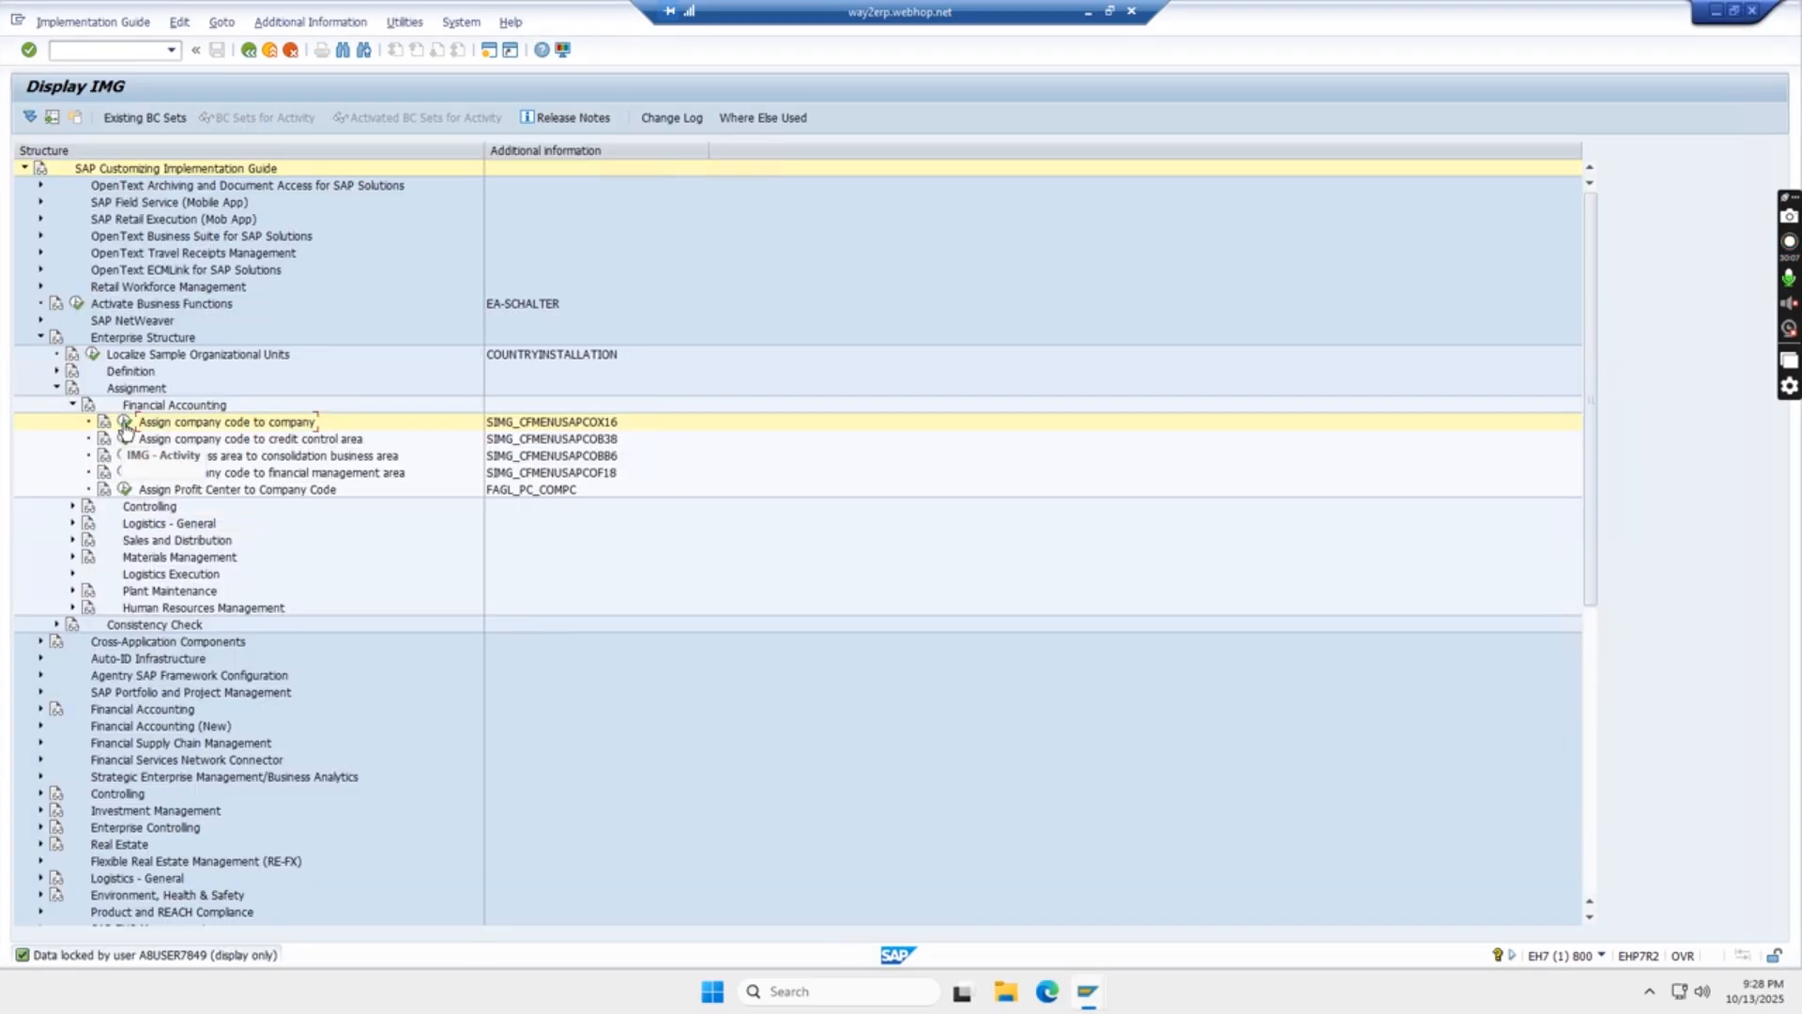
pyautogui.click(123, 422)
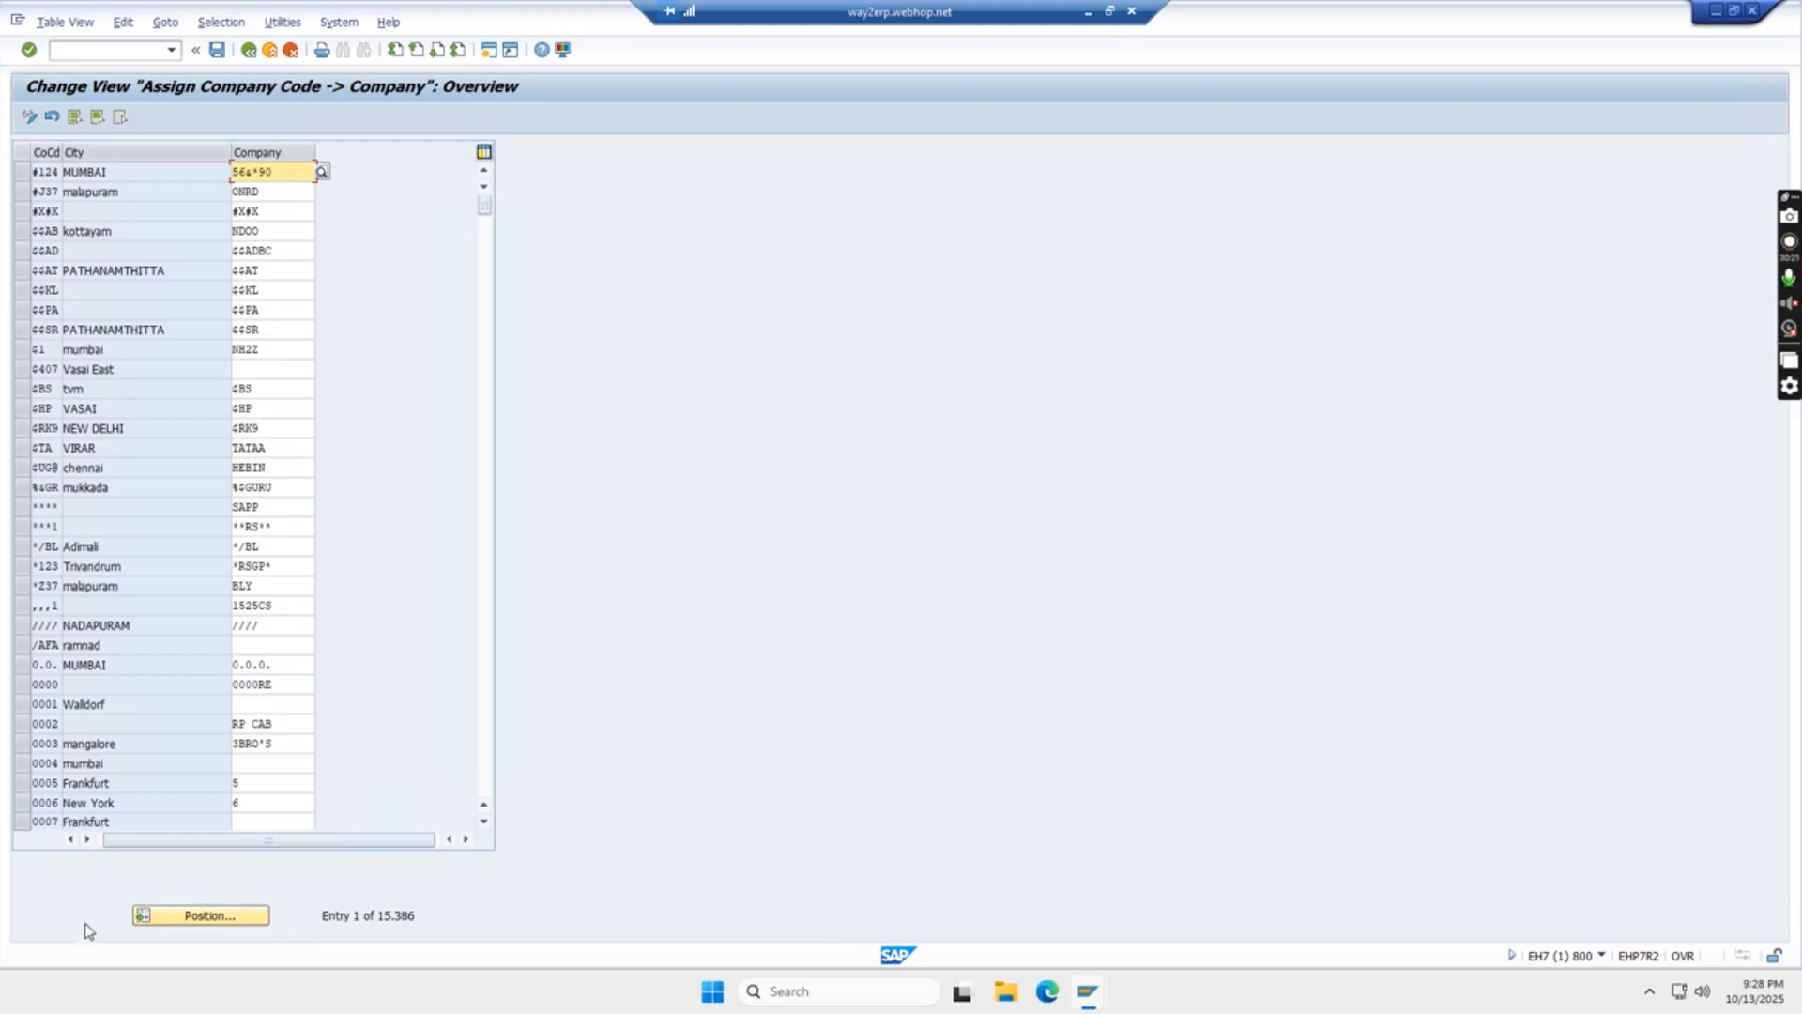
pyautogui.click(198, 916)
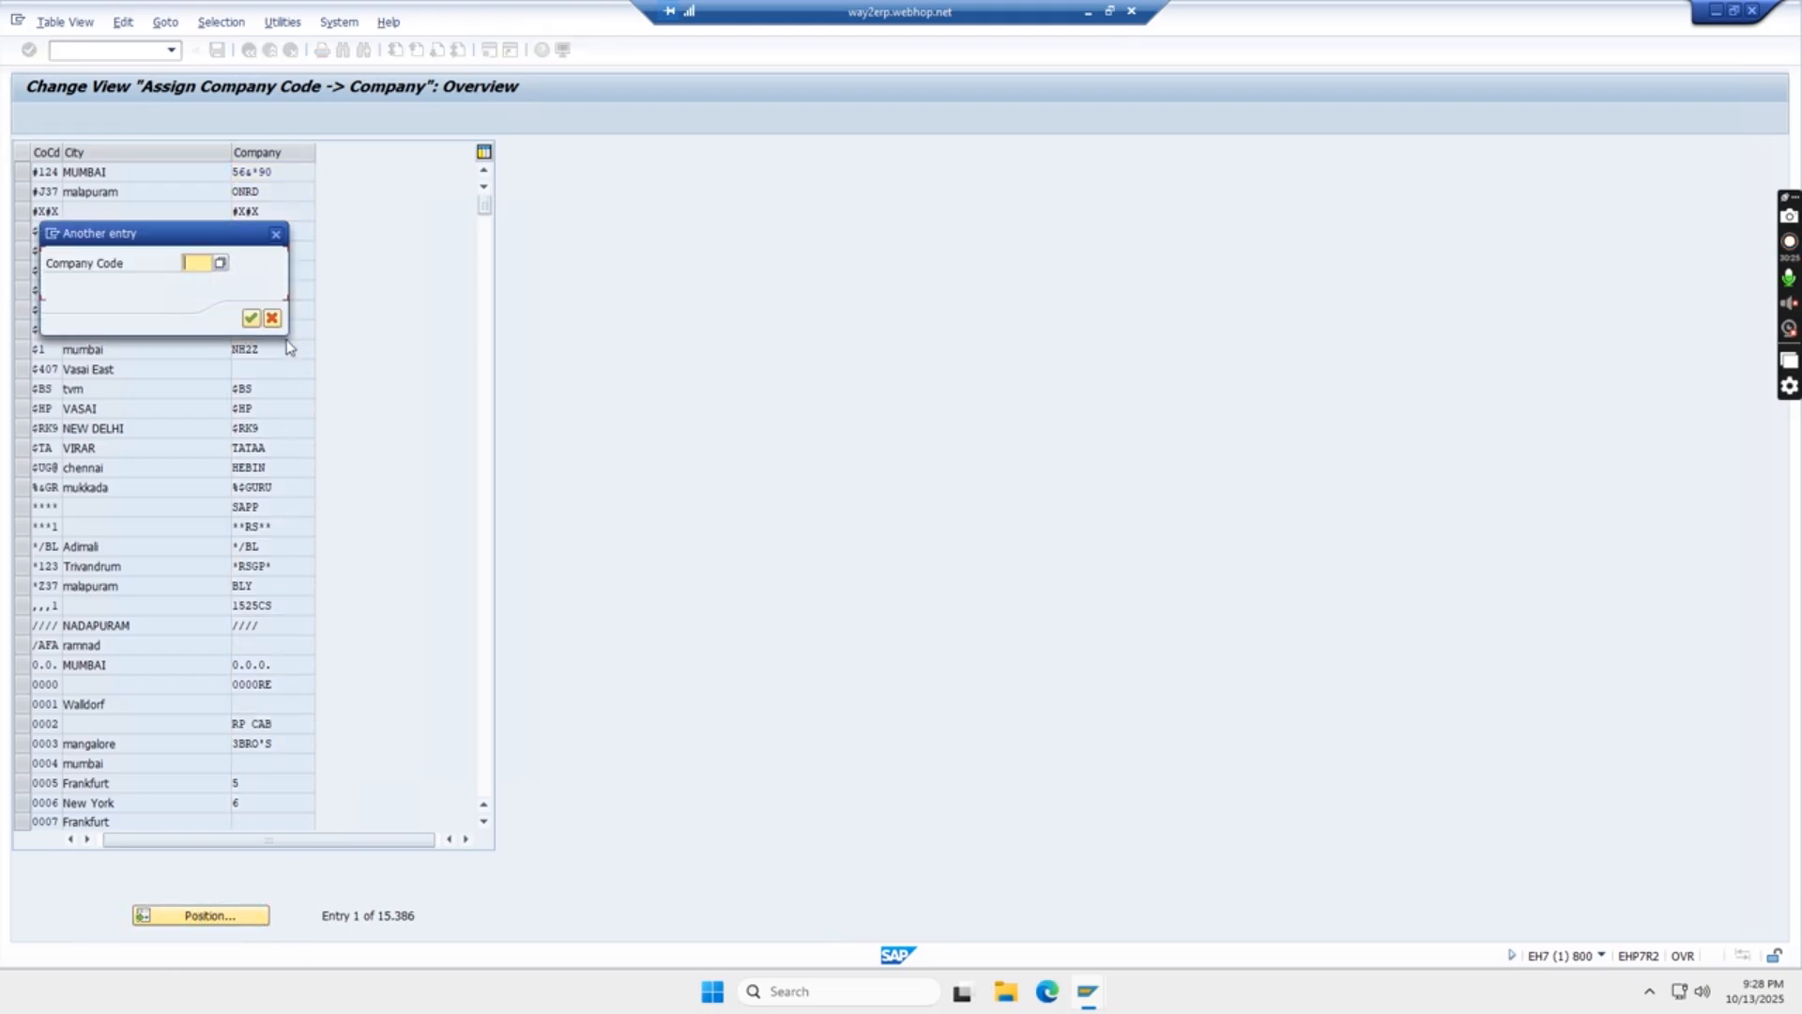
pyautogui.click(198, 263)
pyautogui.write('TATS')
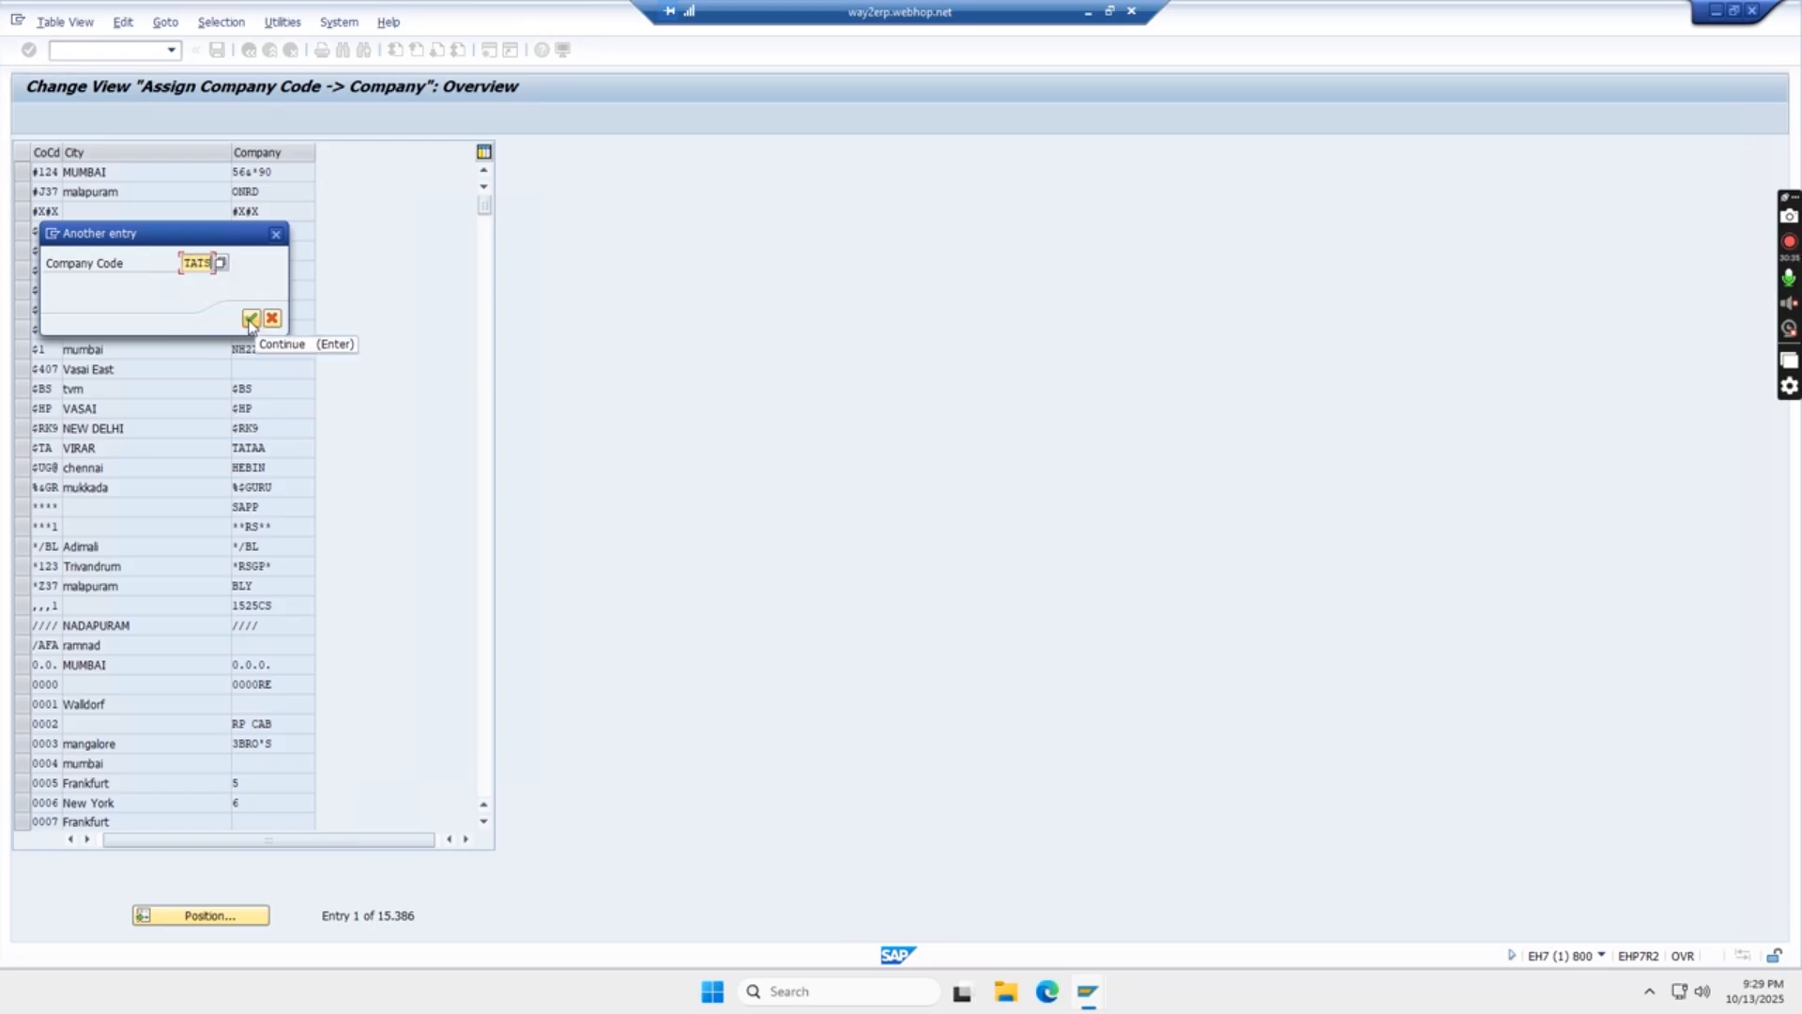
pyautogui.click(251, 320)
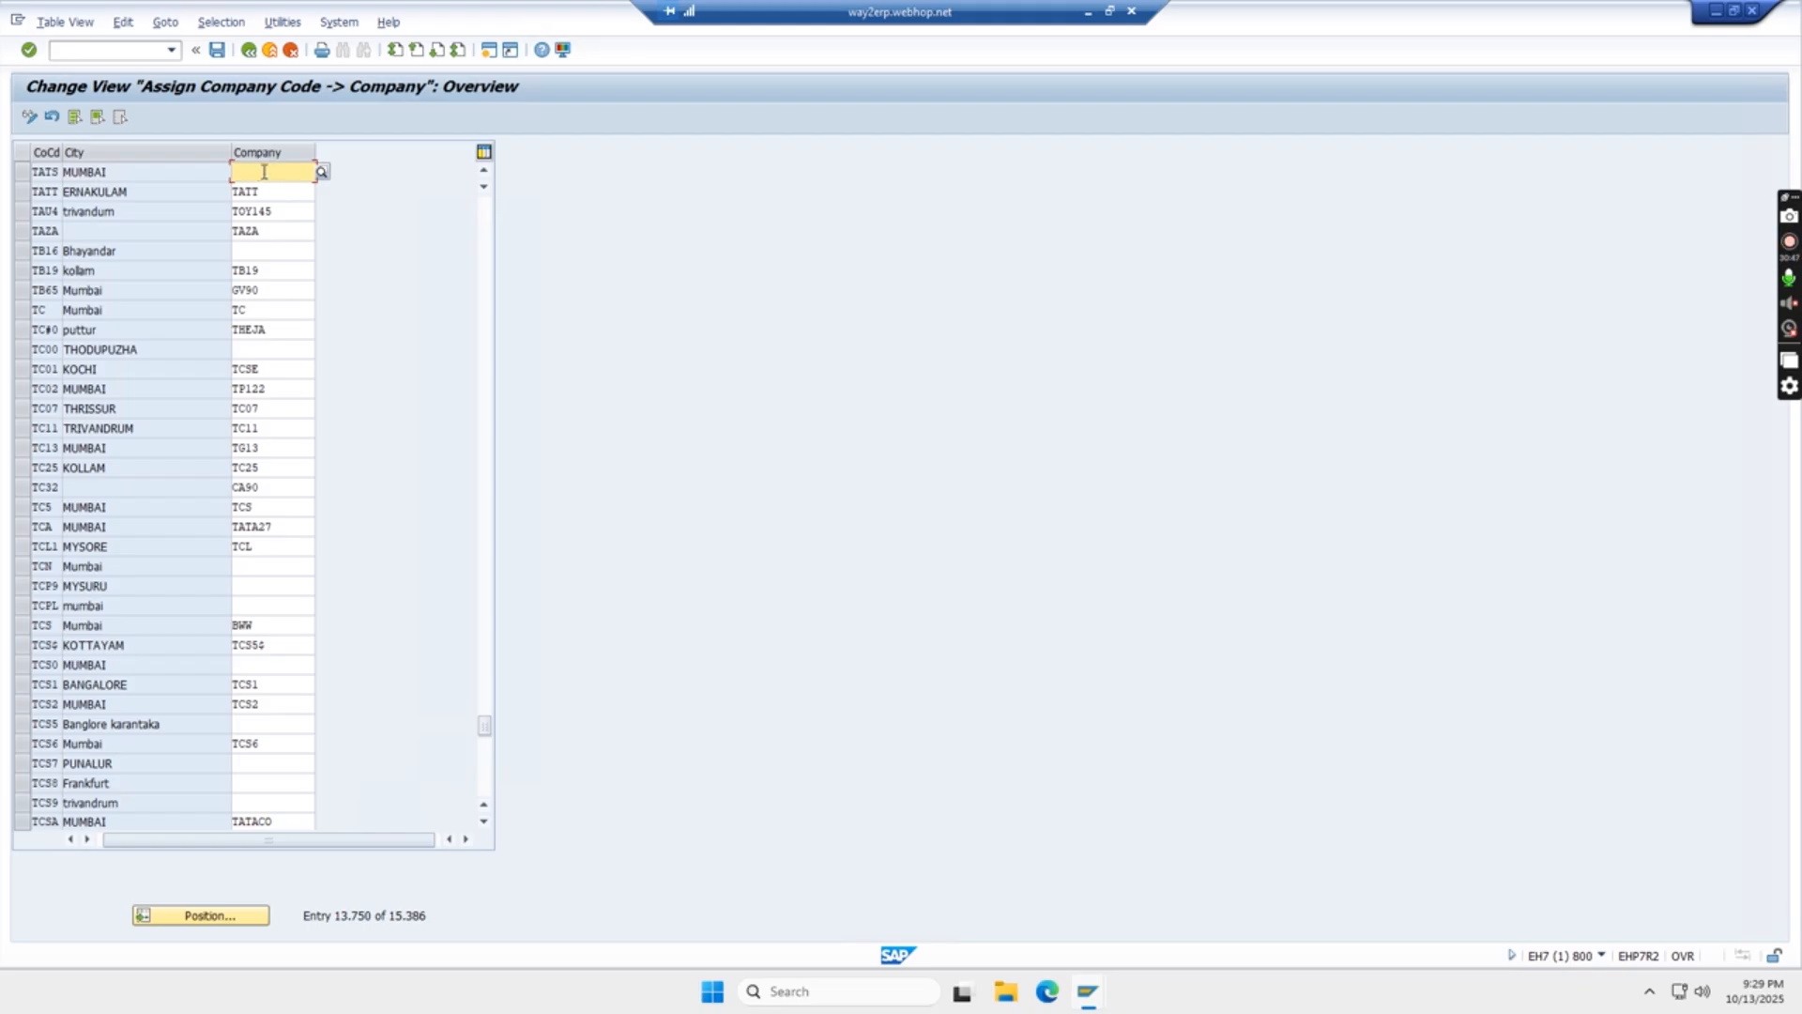
# - Assign company TGTGTG to company code TATS and save it under the DEFINE COMPANY CODE customizing request
pyautogui.write('TGTGTG')
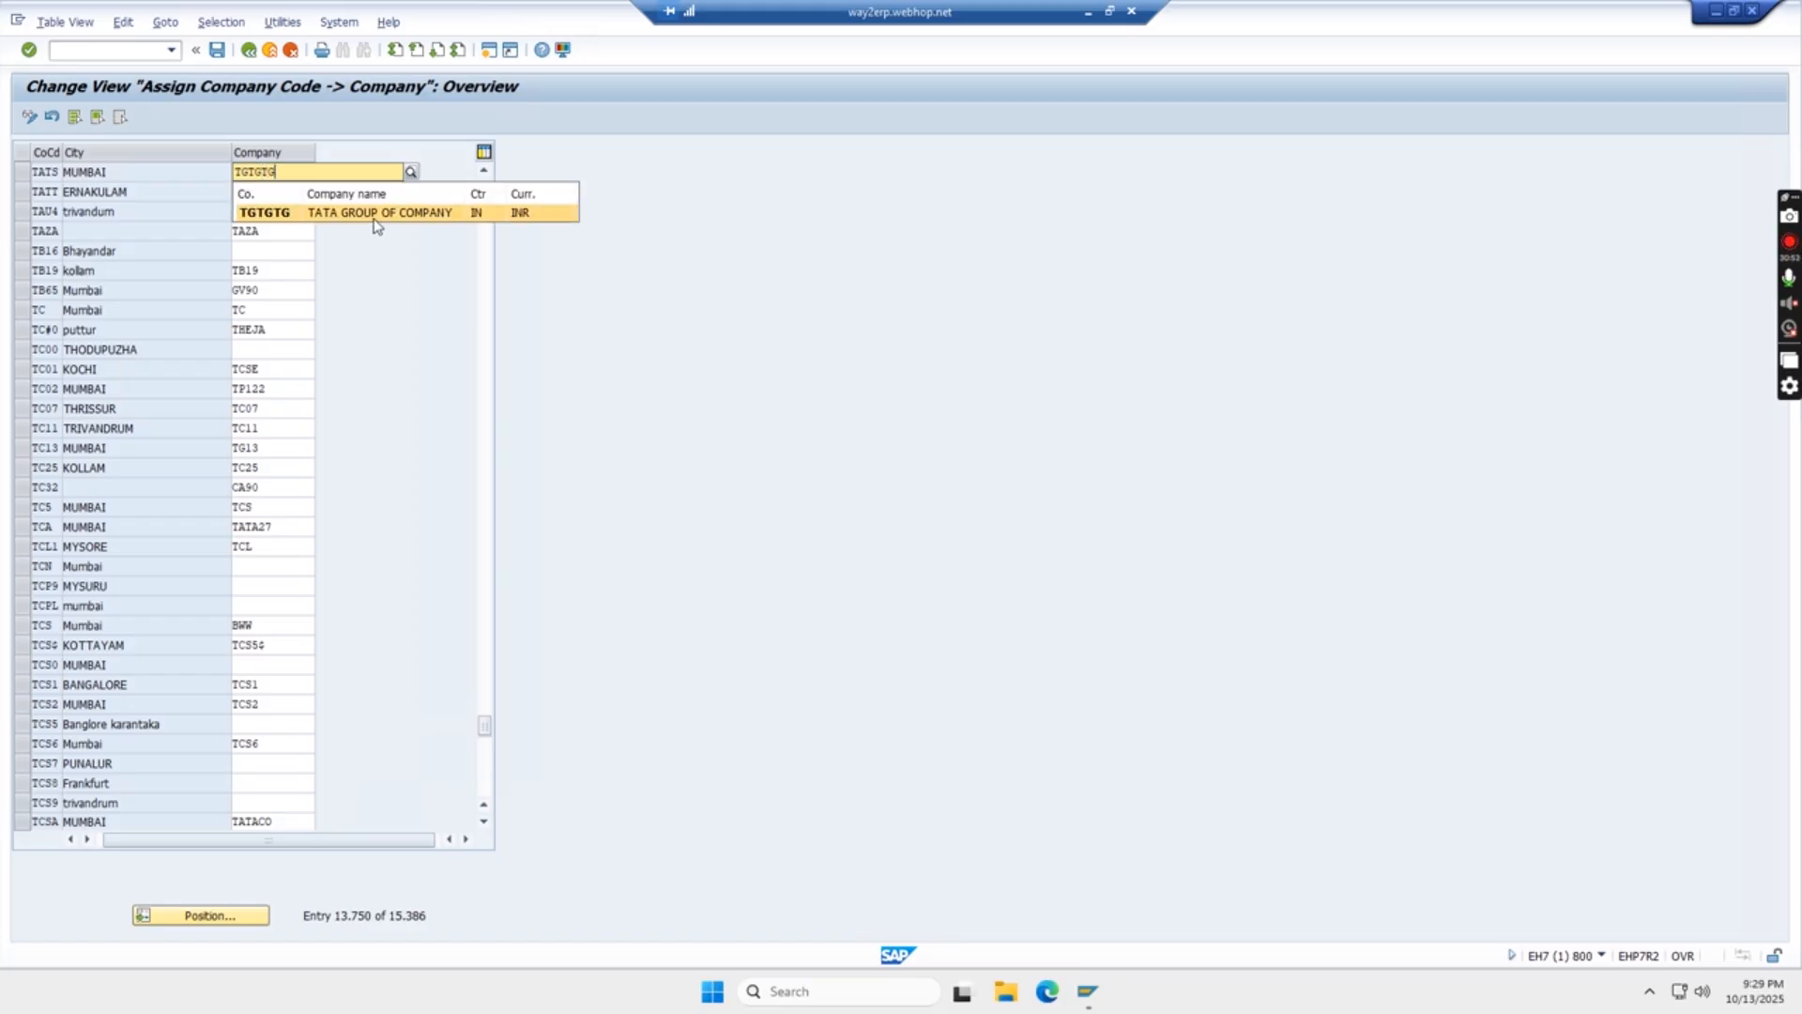
pyautogui.click(373, 215)
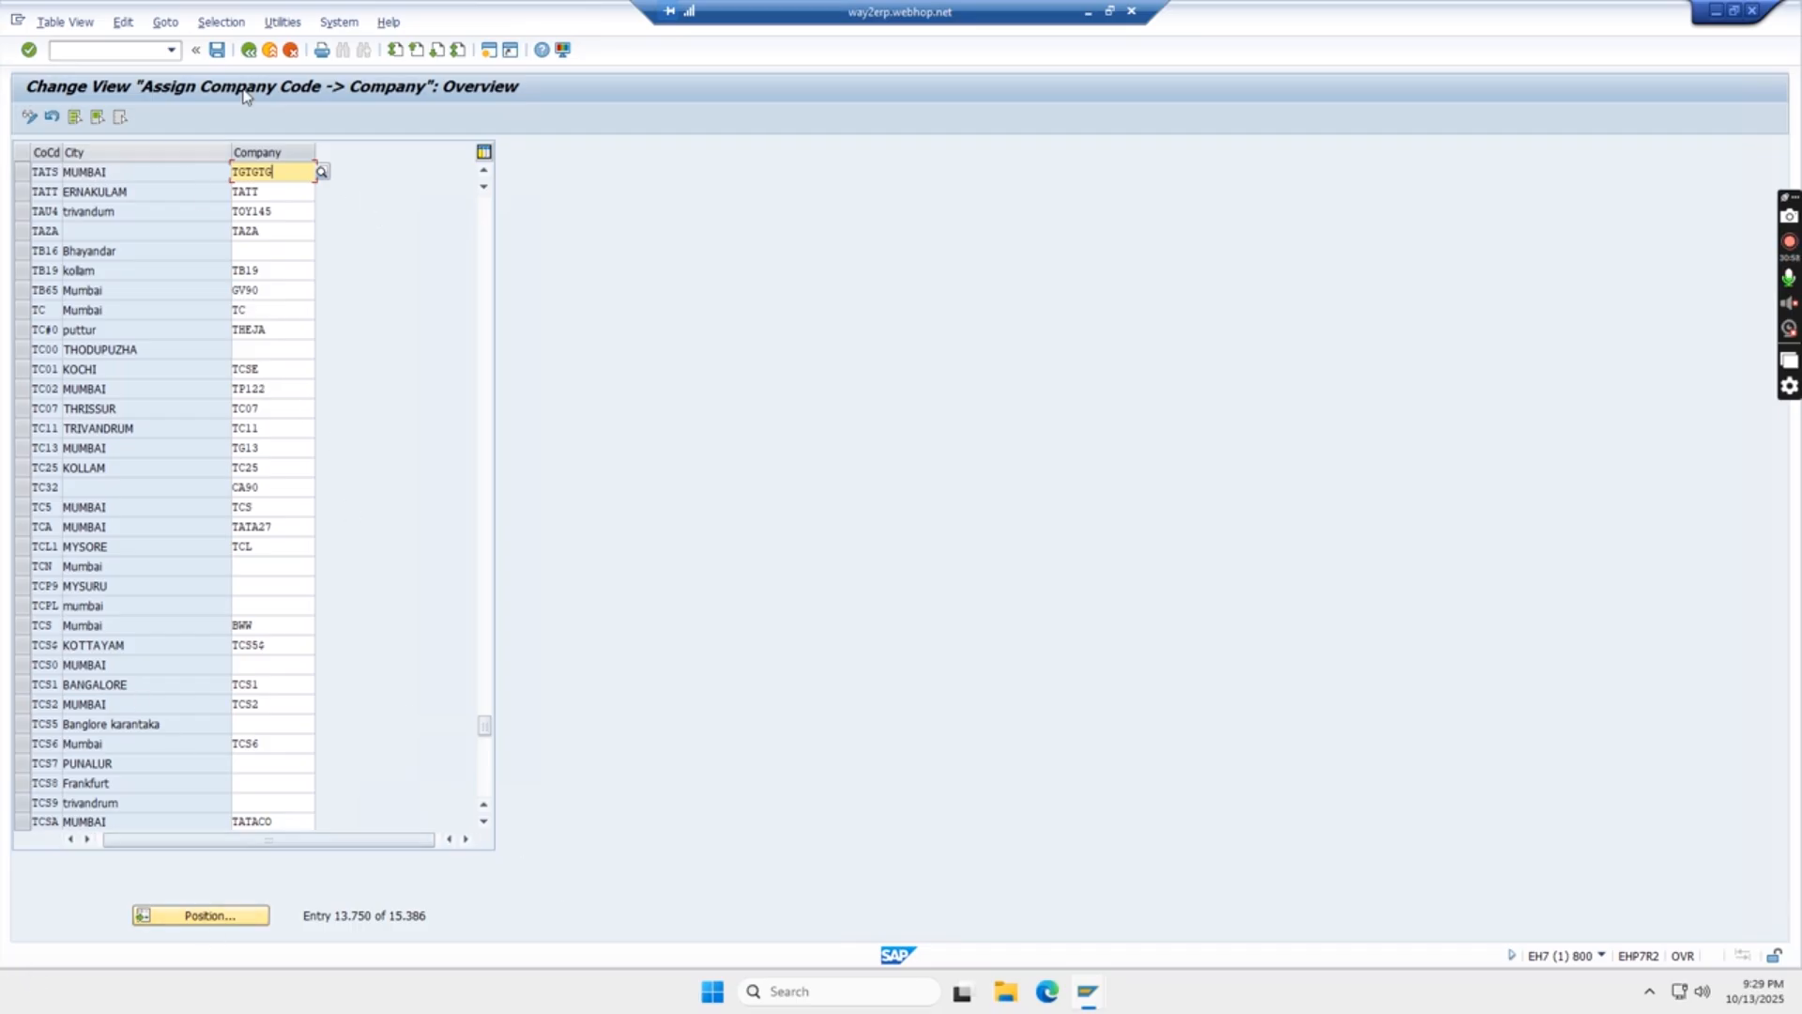
pyautogui.click(218, 50)
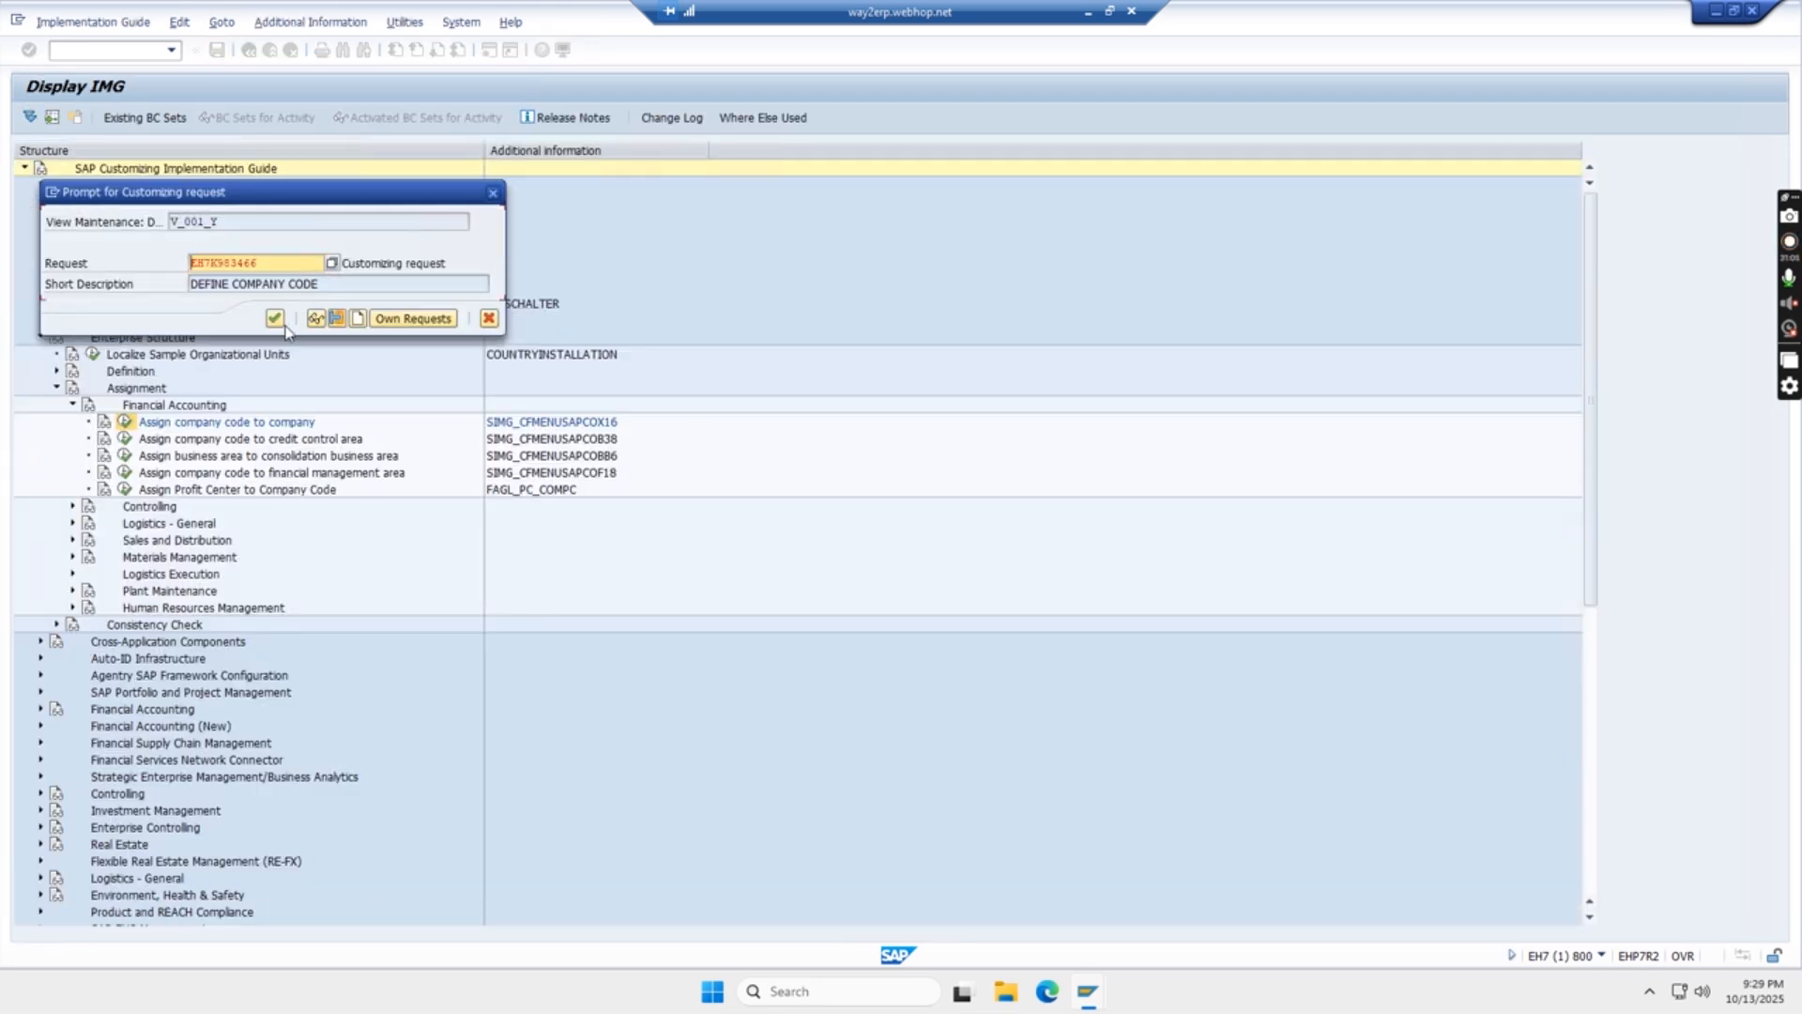
pyautogui.click(273, 320)
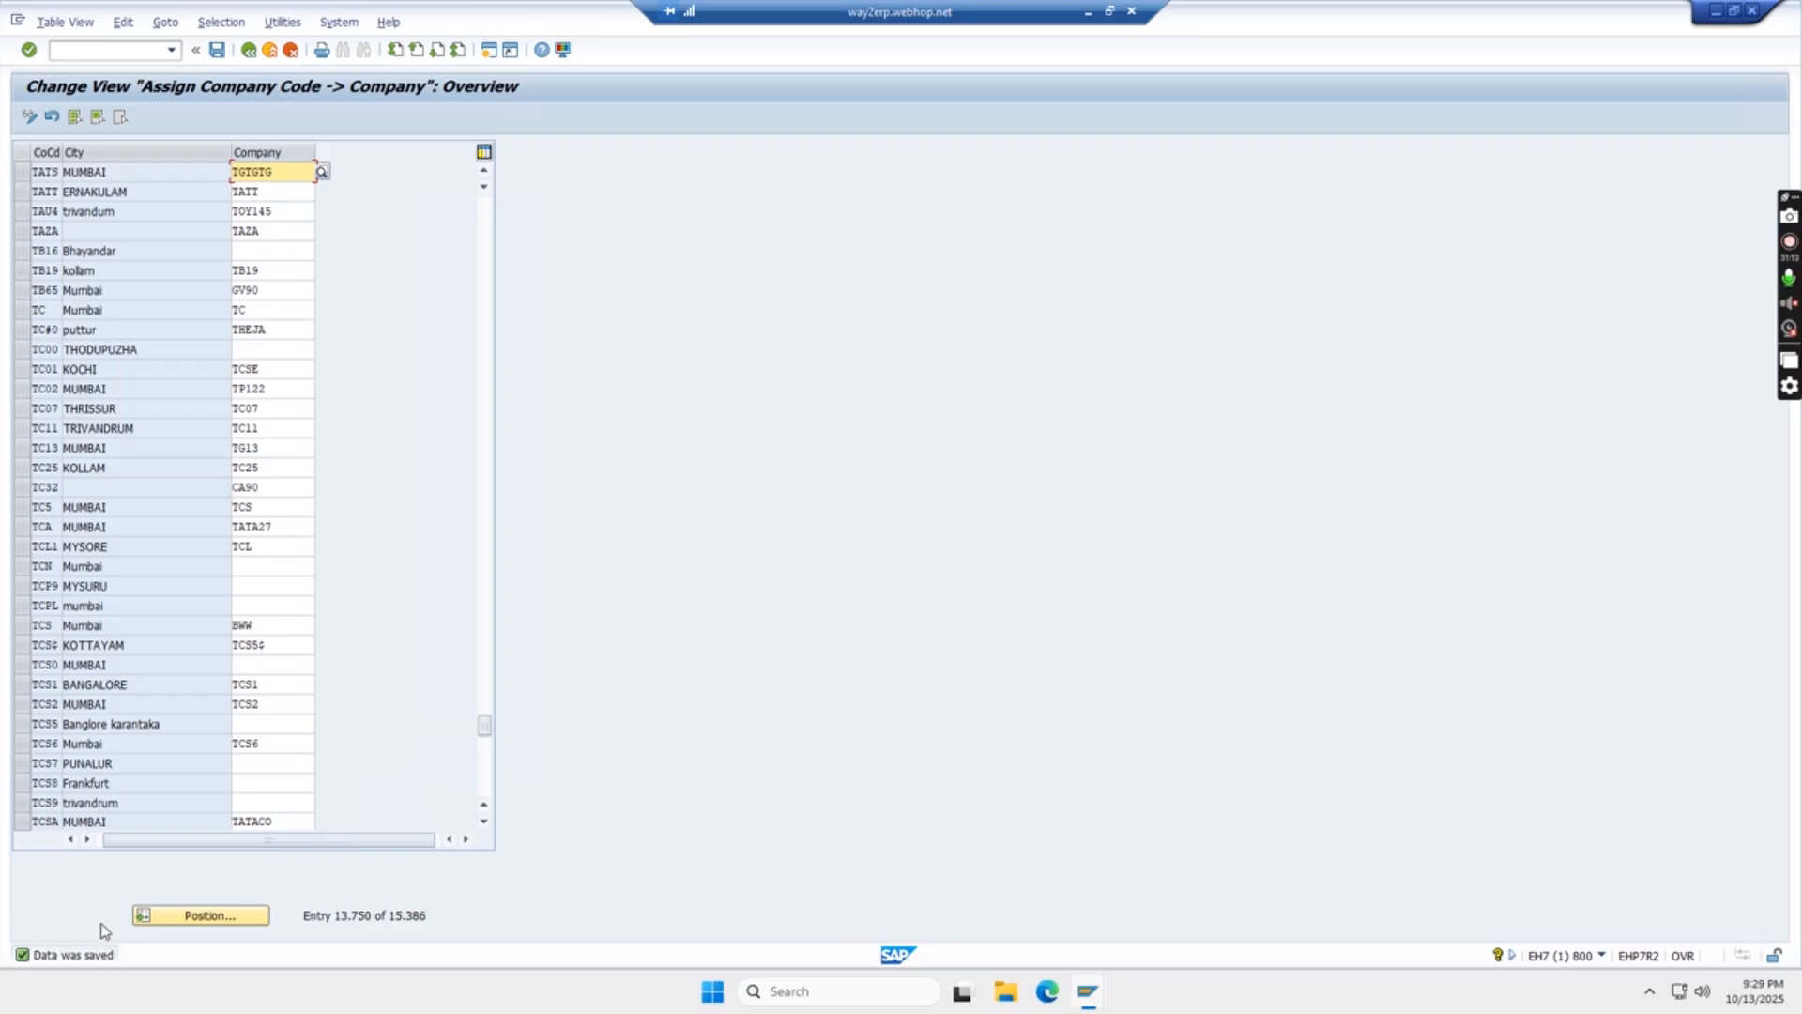
# - Leave the company assignment view and check the business area to consolidation business area entry in the Excel sheet
pyautogui.click(249, 52)
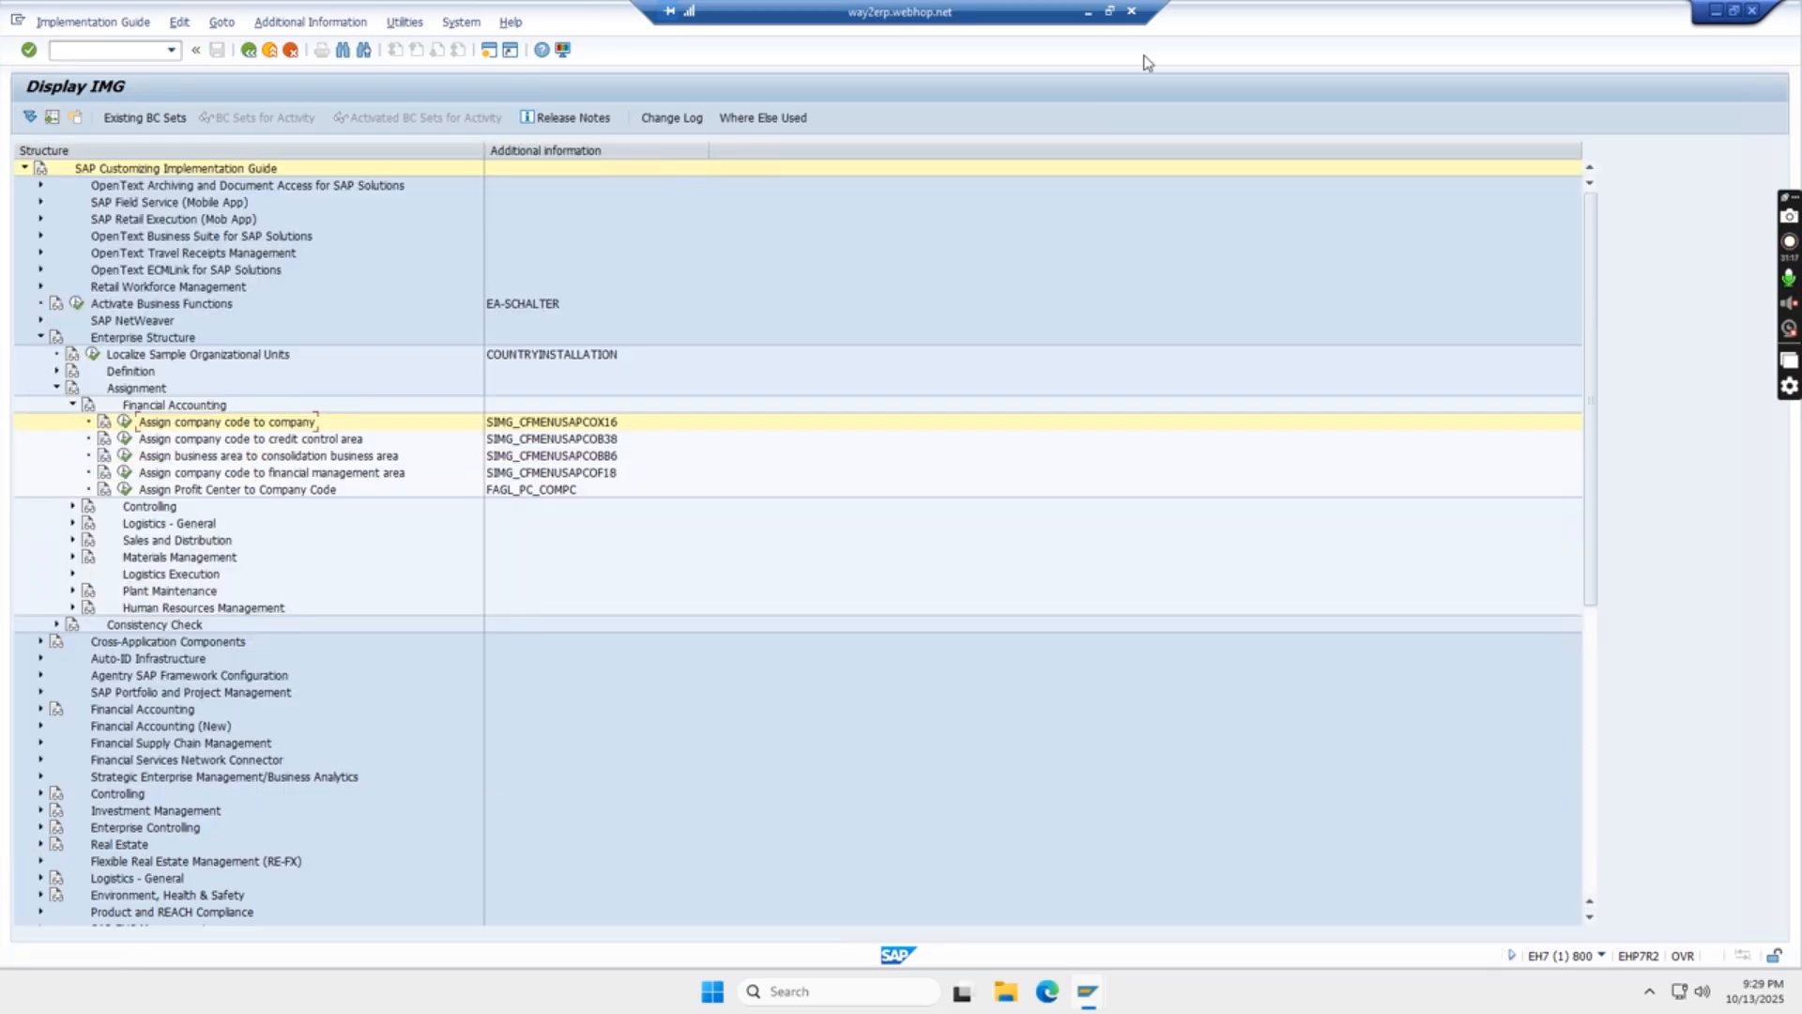
pyautogui.click(1088, 11)
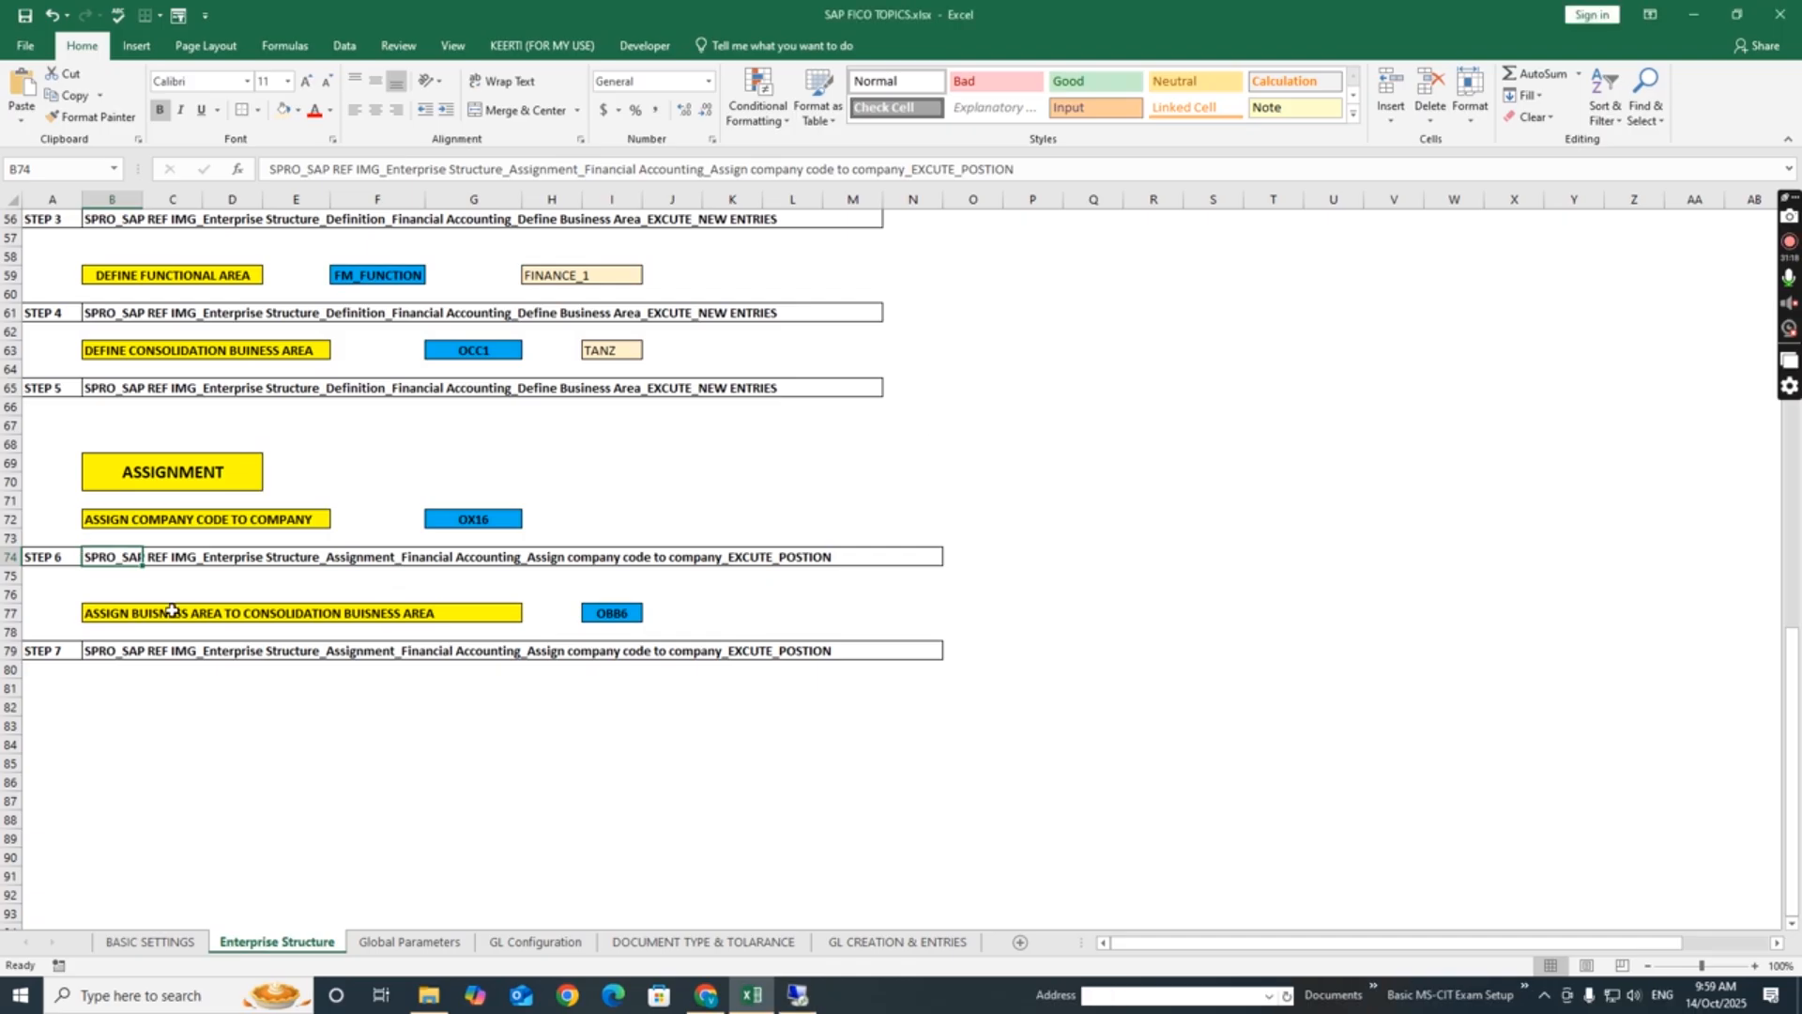
pyautogui.click(149, 629)
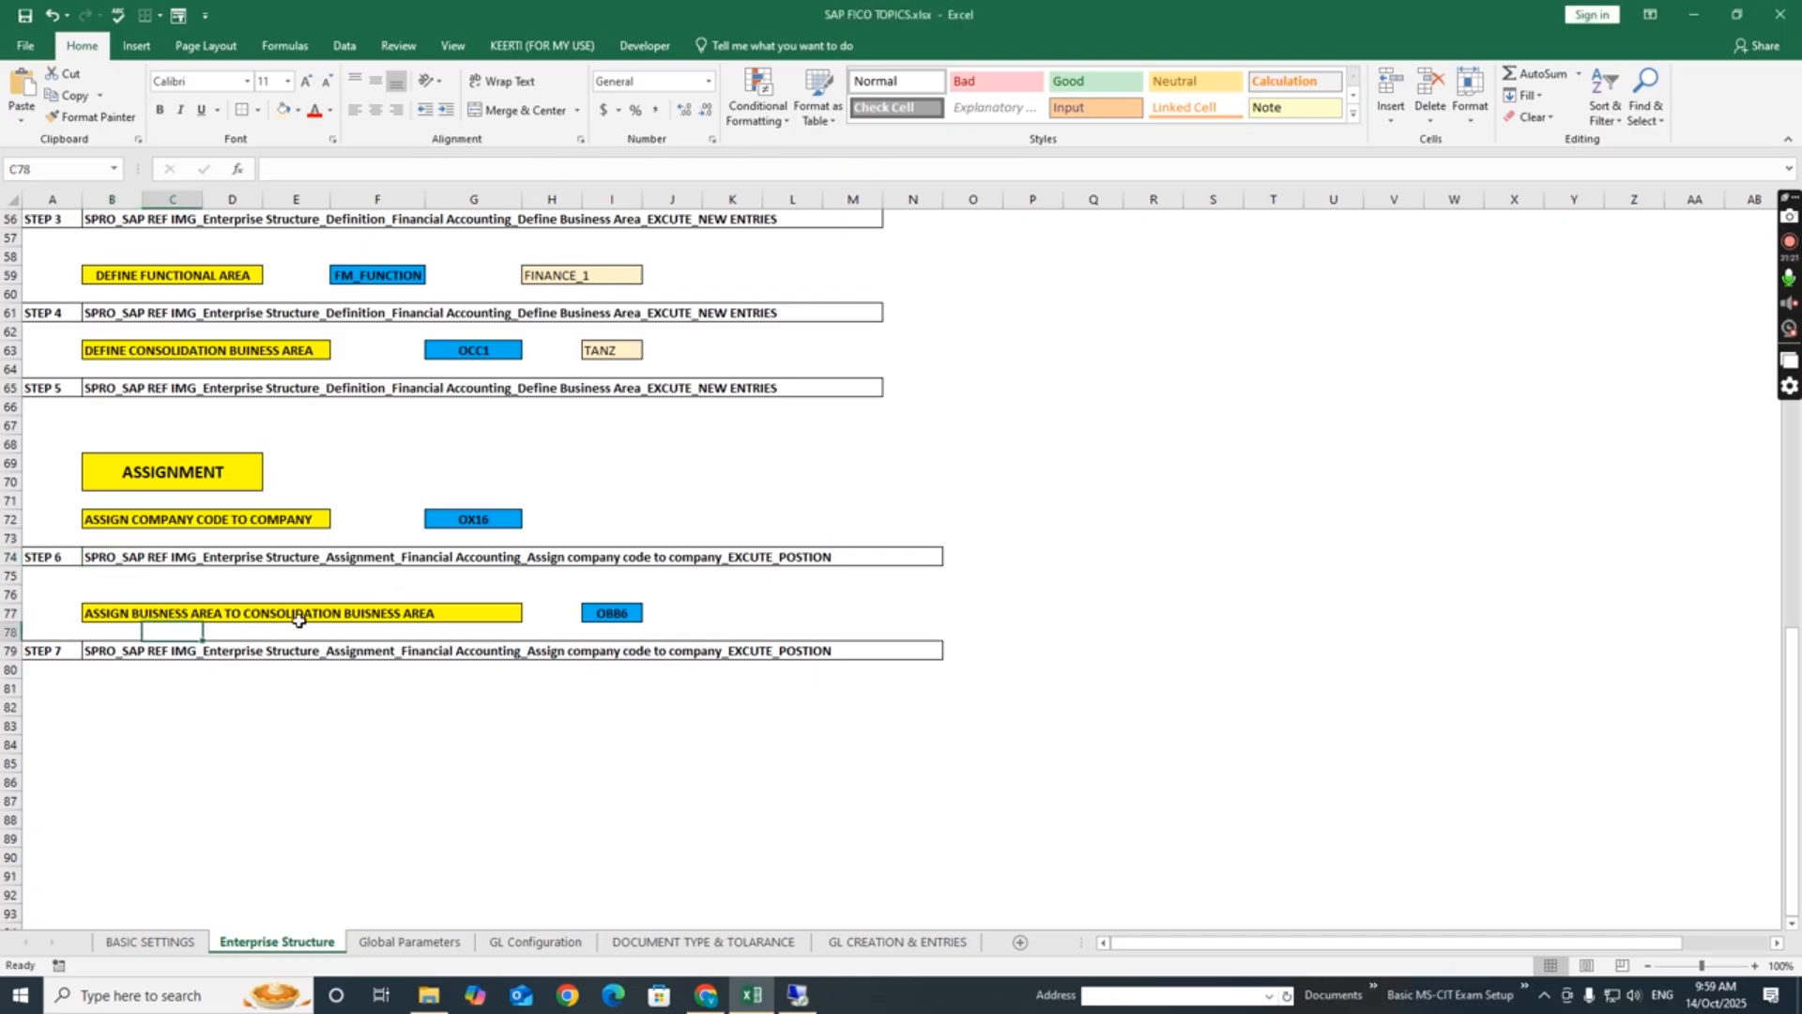
pyautogui.click(105, 618)
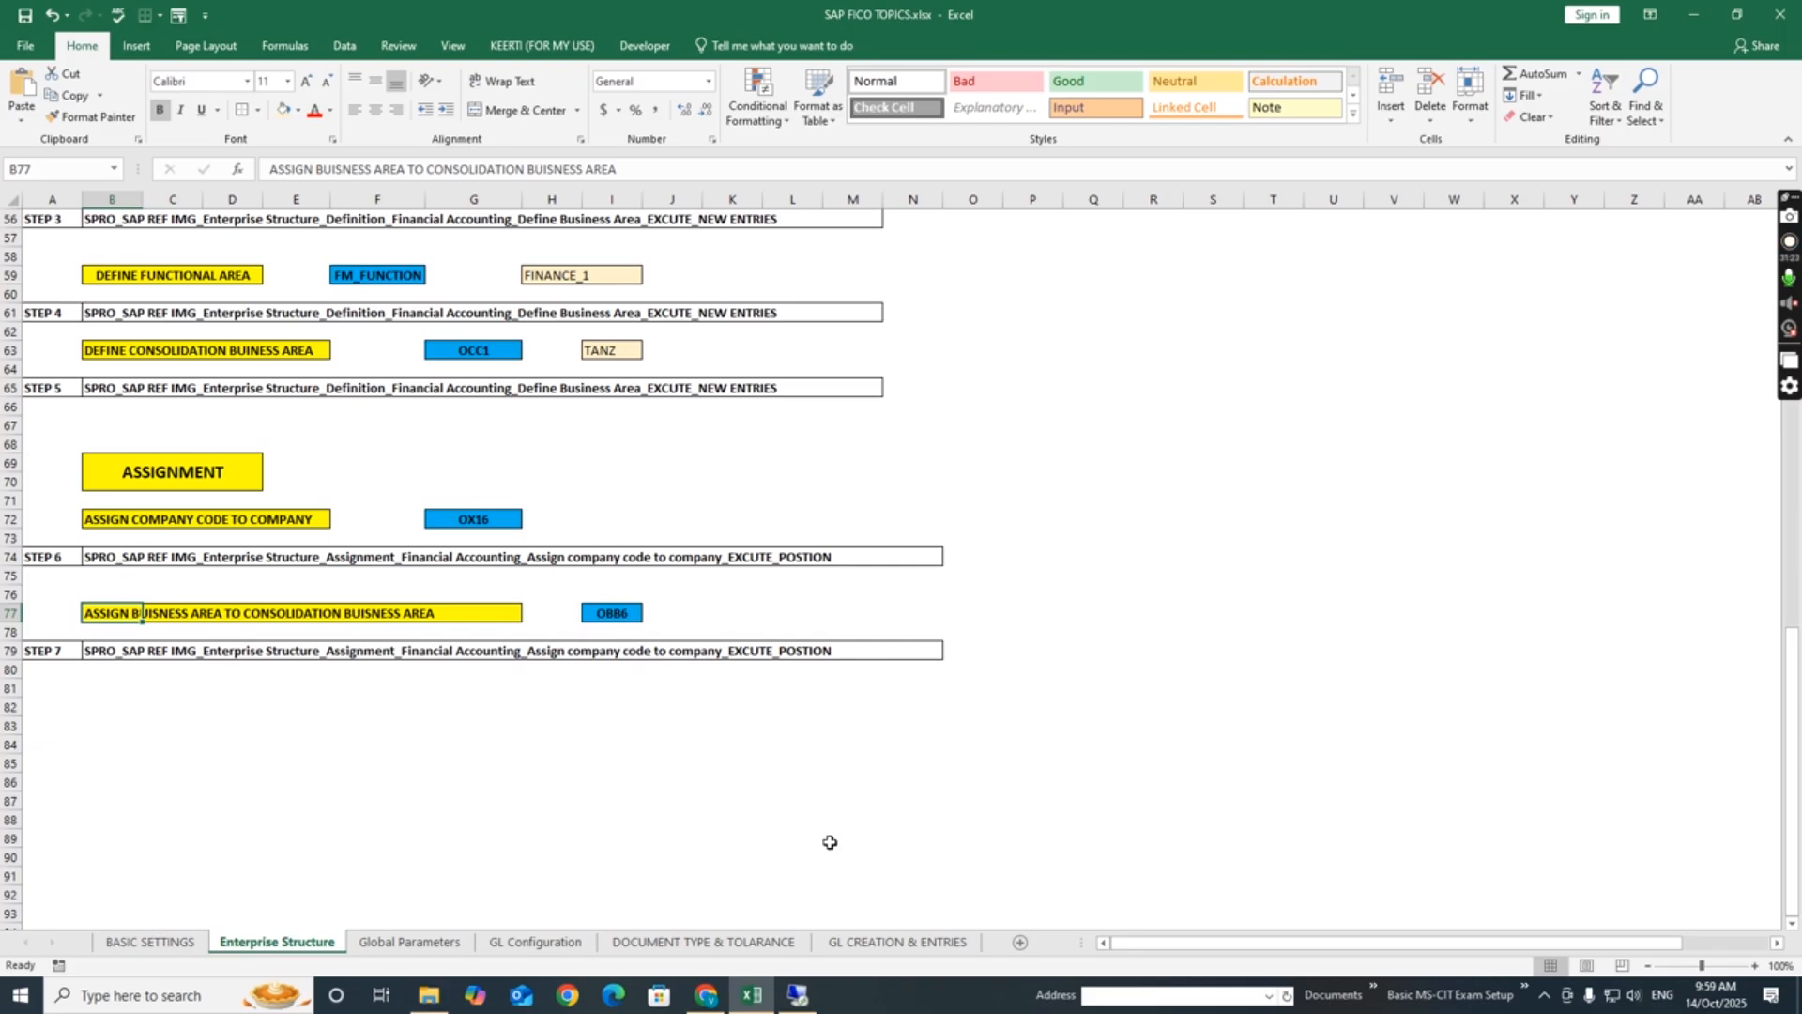
# - Return to the SAP session, open Assign business area to consolidation business area, and position the list on business area TAM1
pyautogui.click(796, 996)
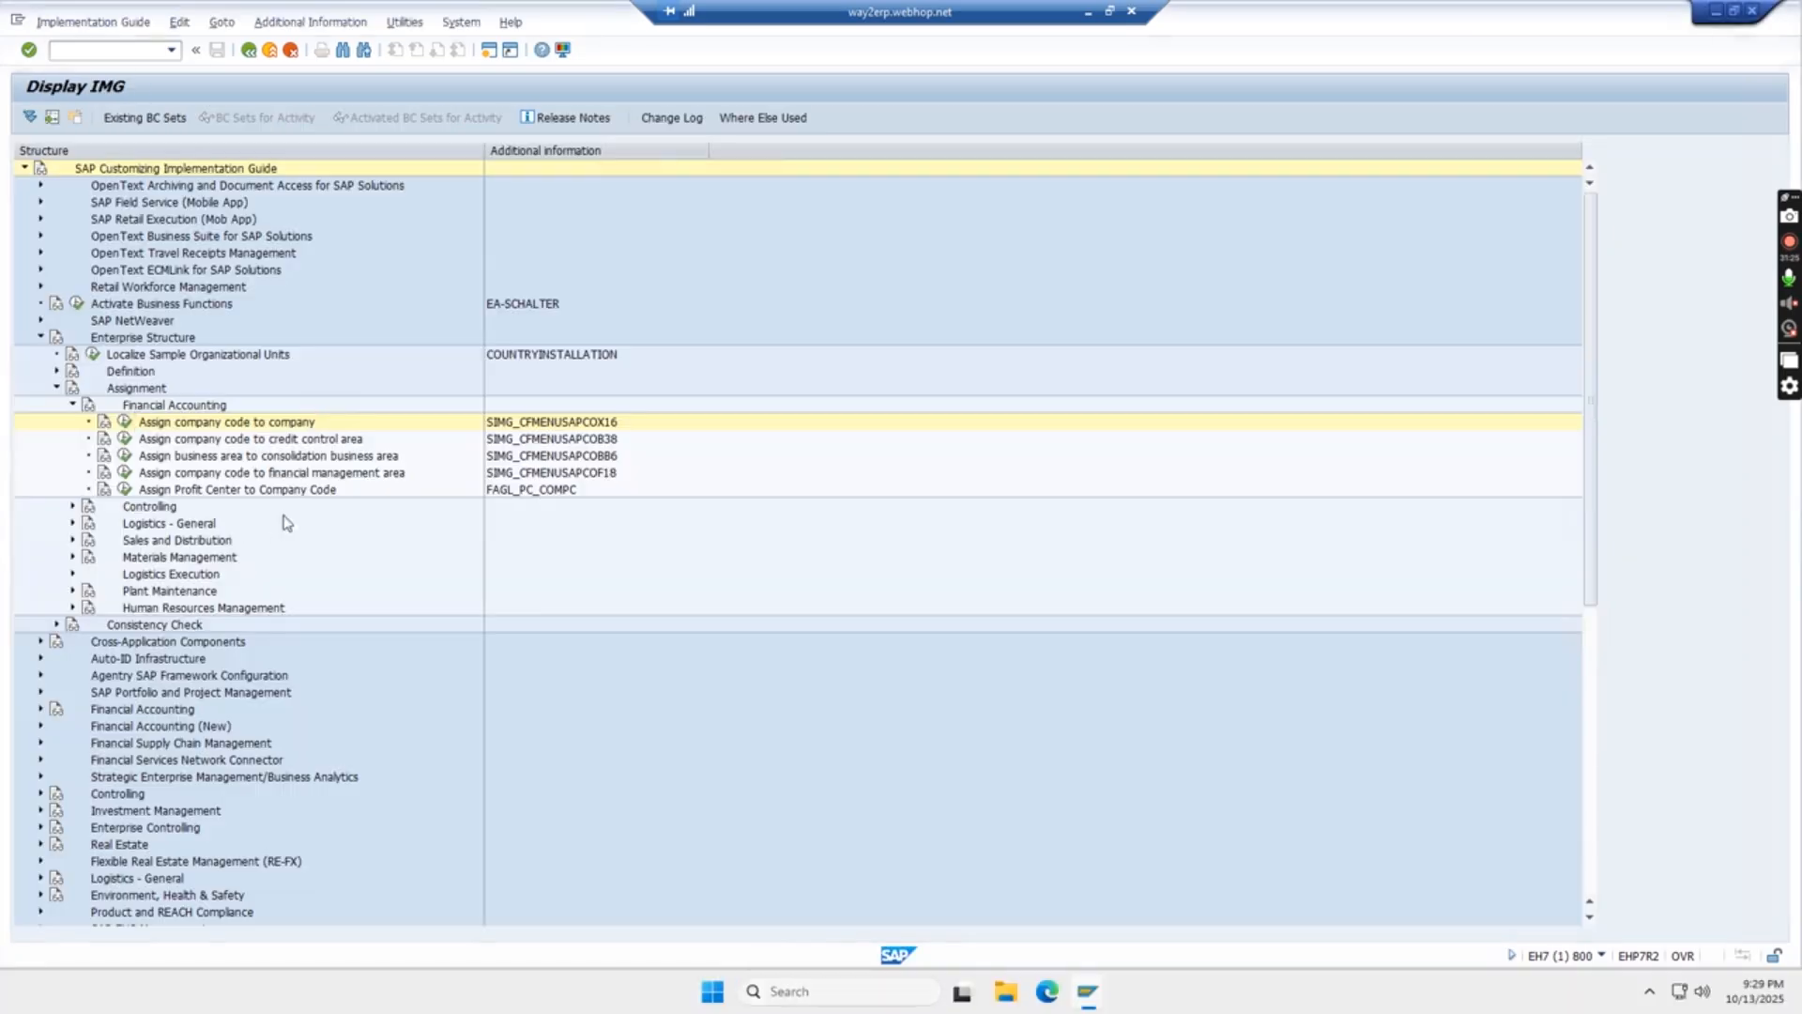
pyautogui.click(125, 457)
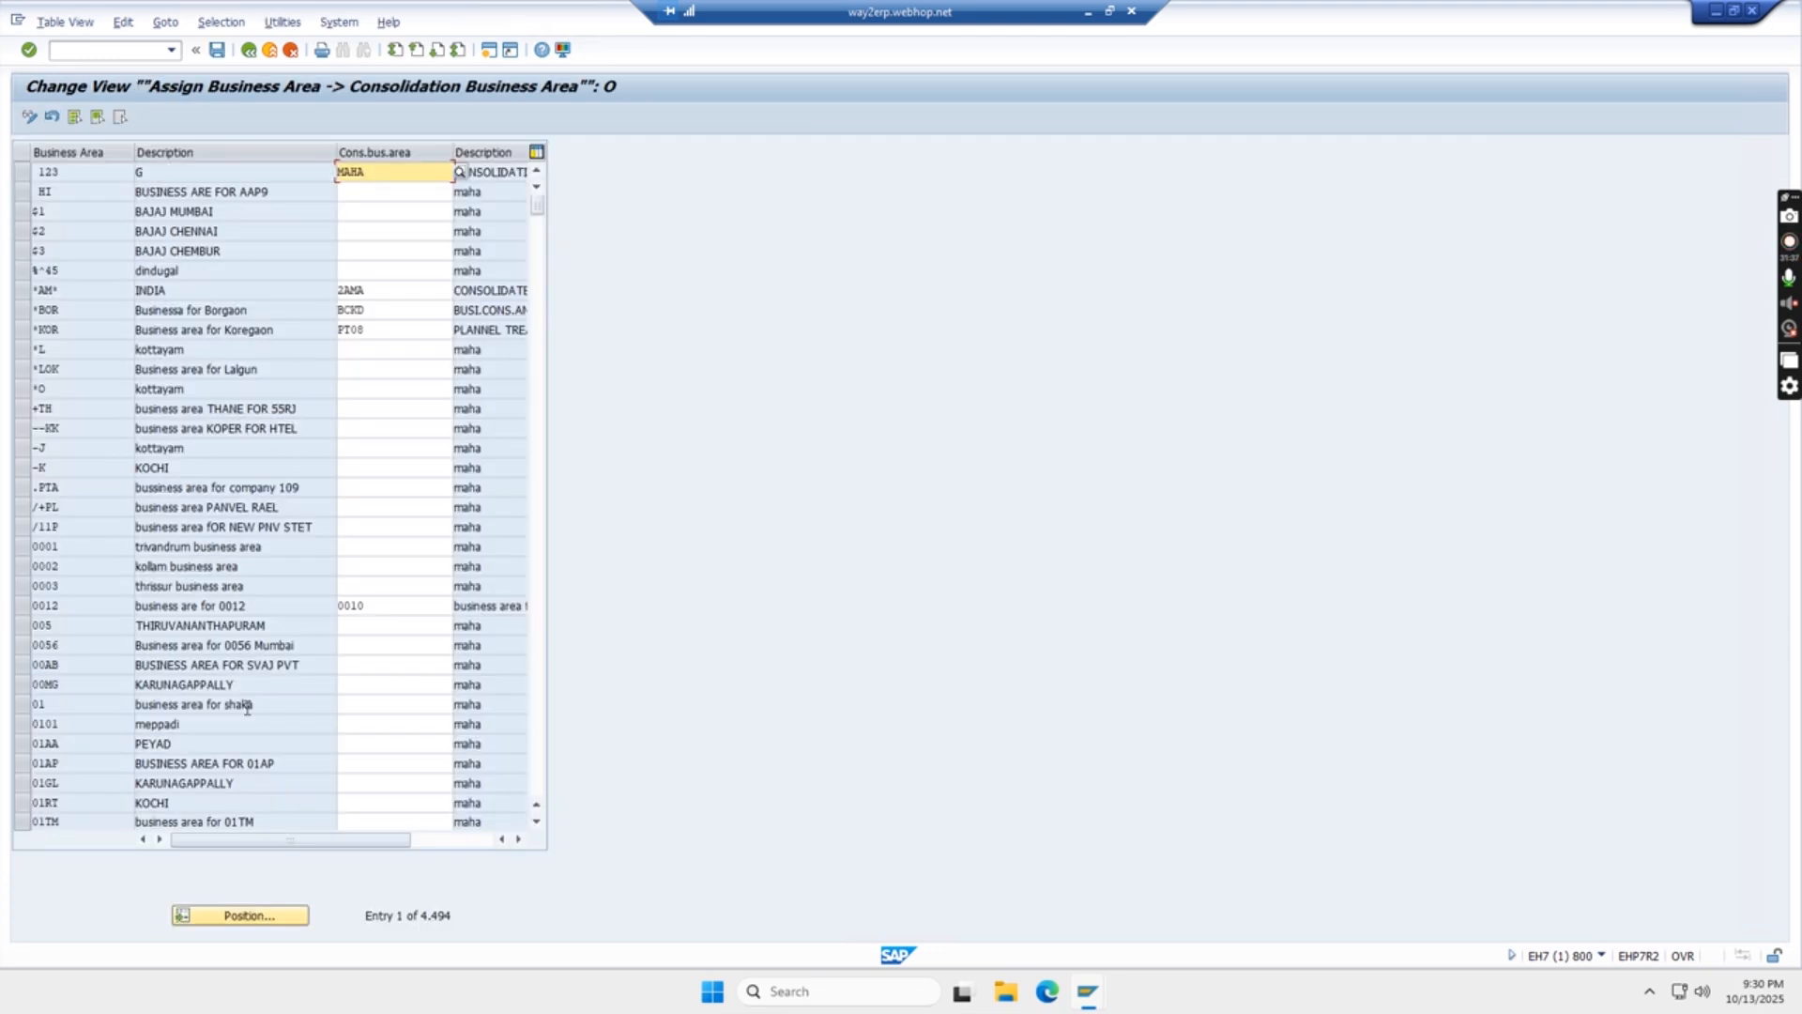
pyautogui.click(279, 911)
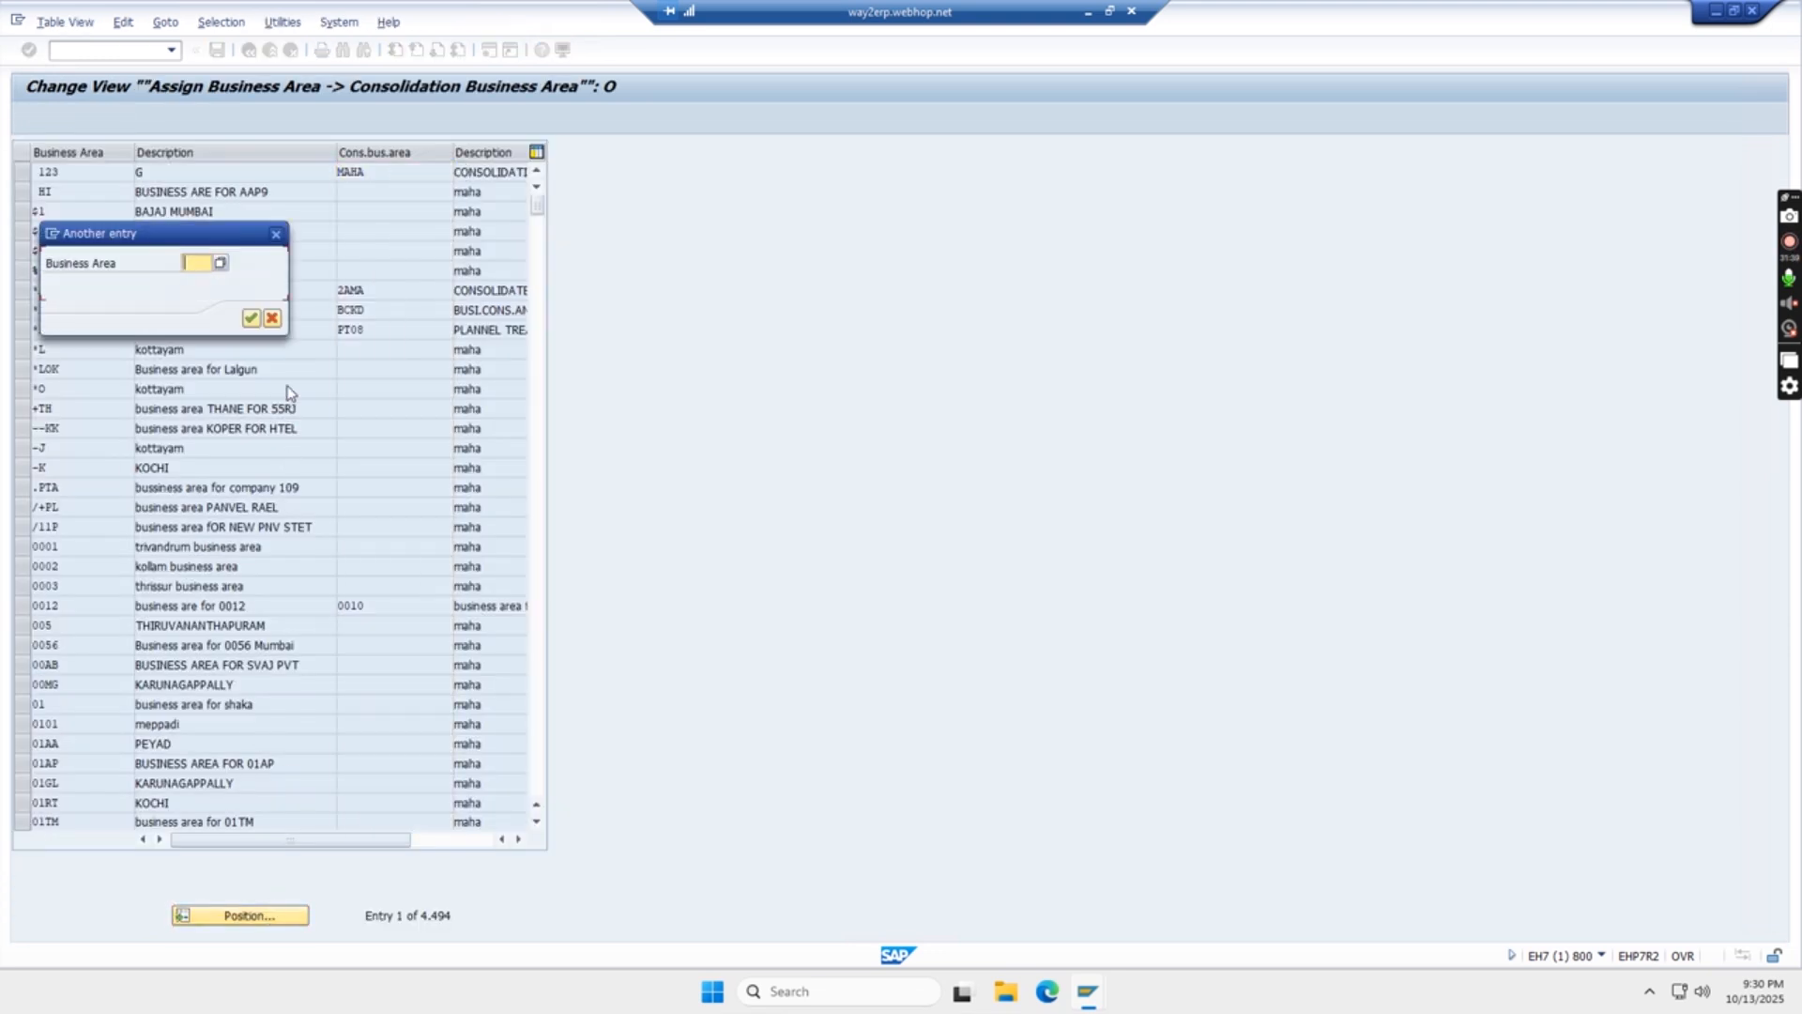
pyautogui.write('TAM1')
pyautogui.press('Return')
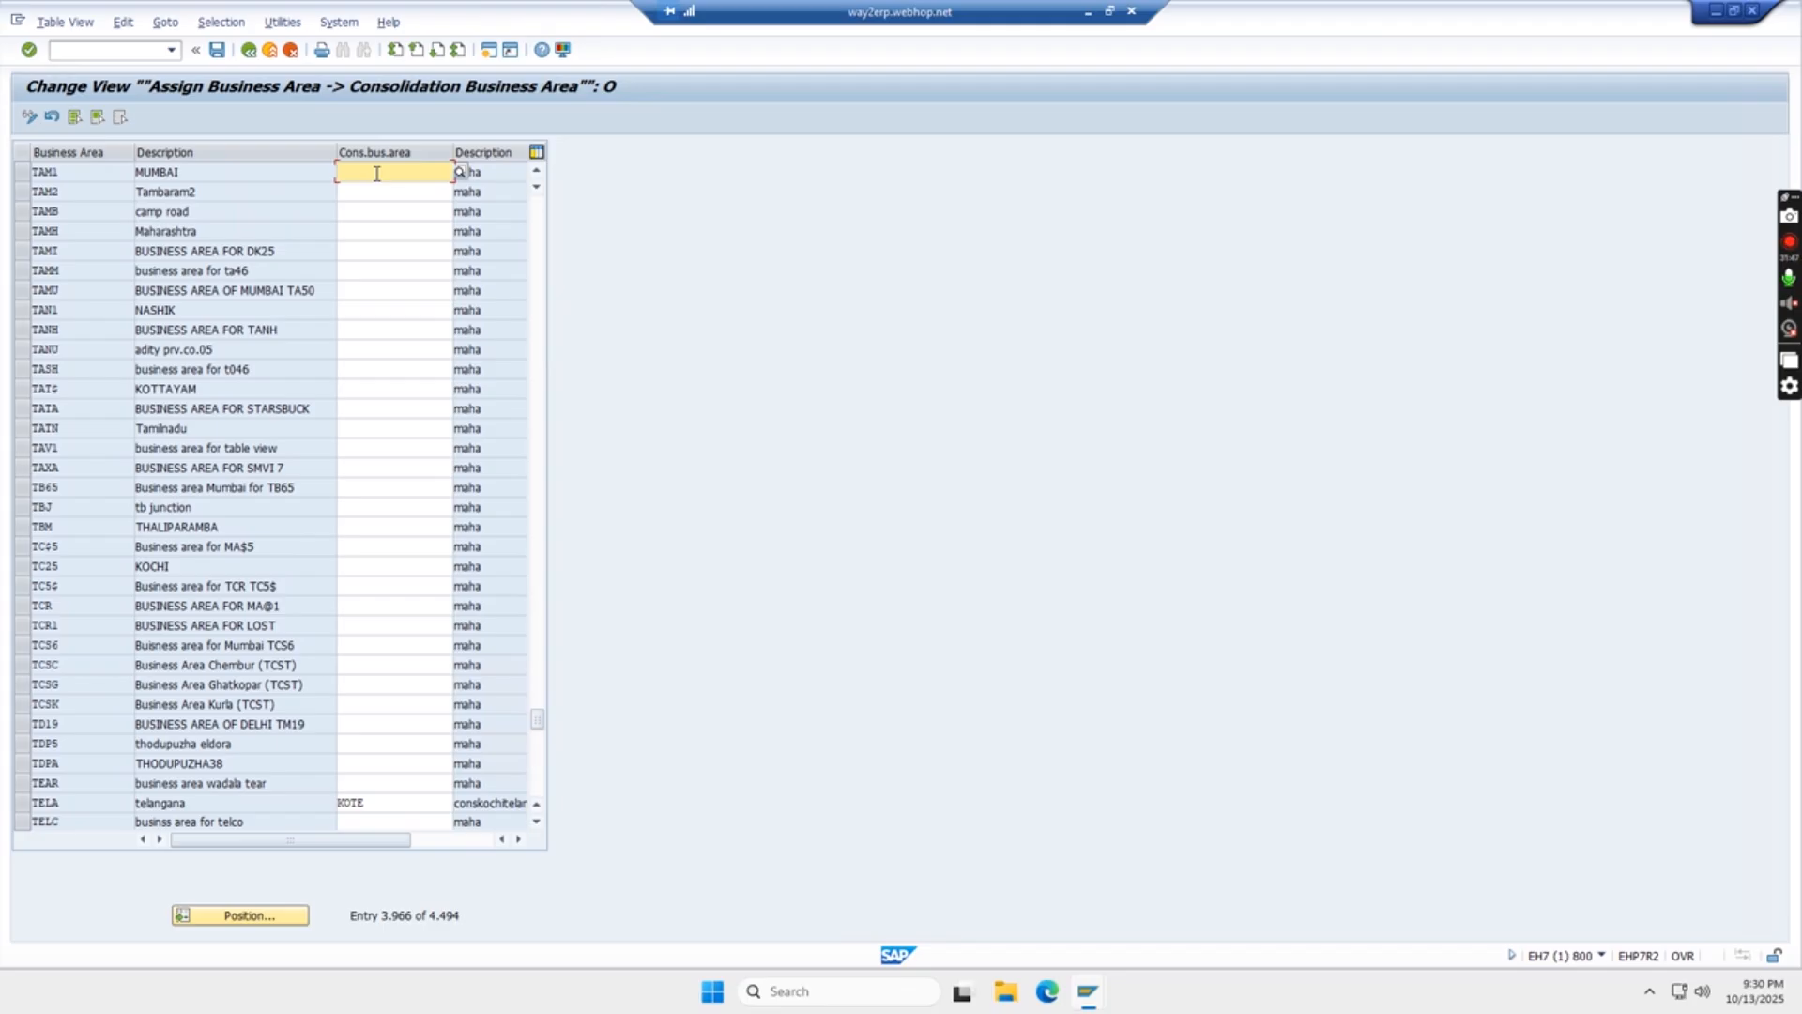
# - Assign consolidation business area TANZ to business area TAM1 and save it under the DEFINE COMPANY CODE customizing request
pyautogui.write('TANZ')
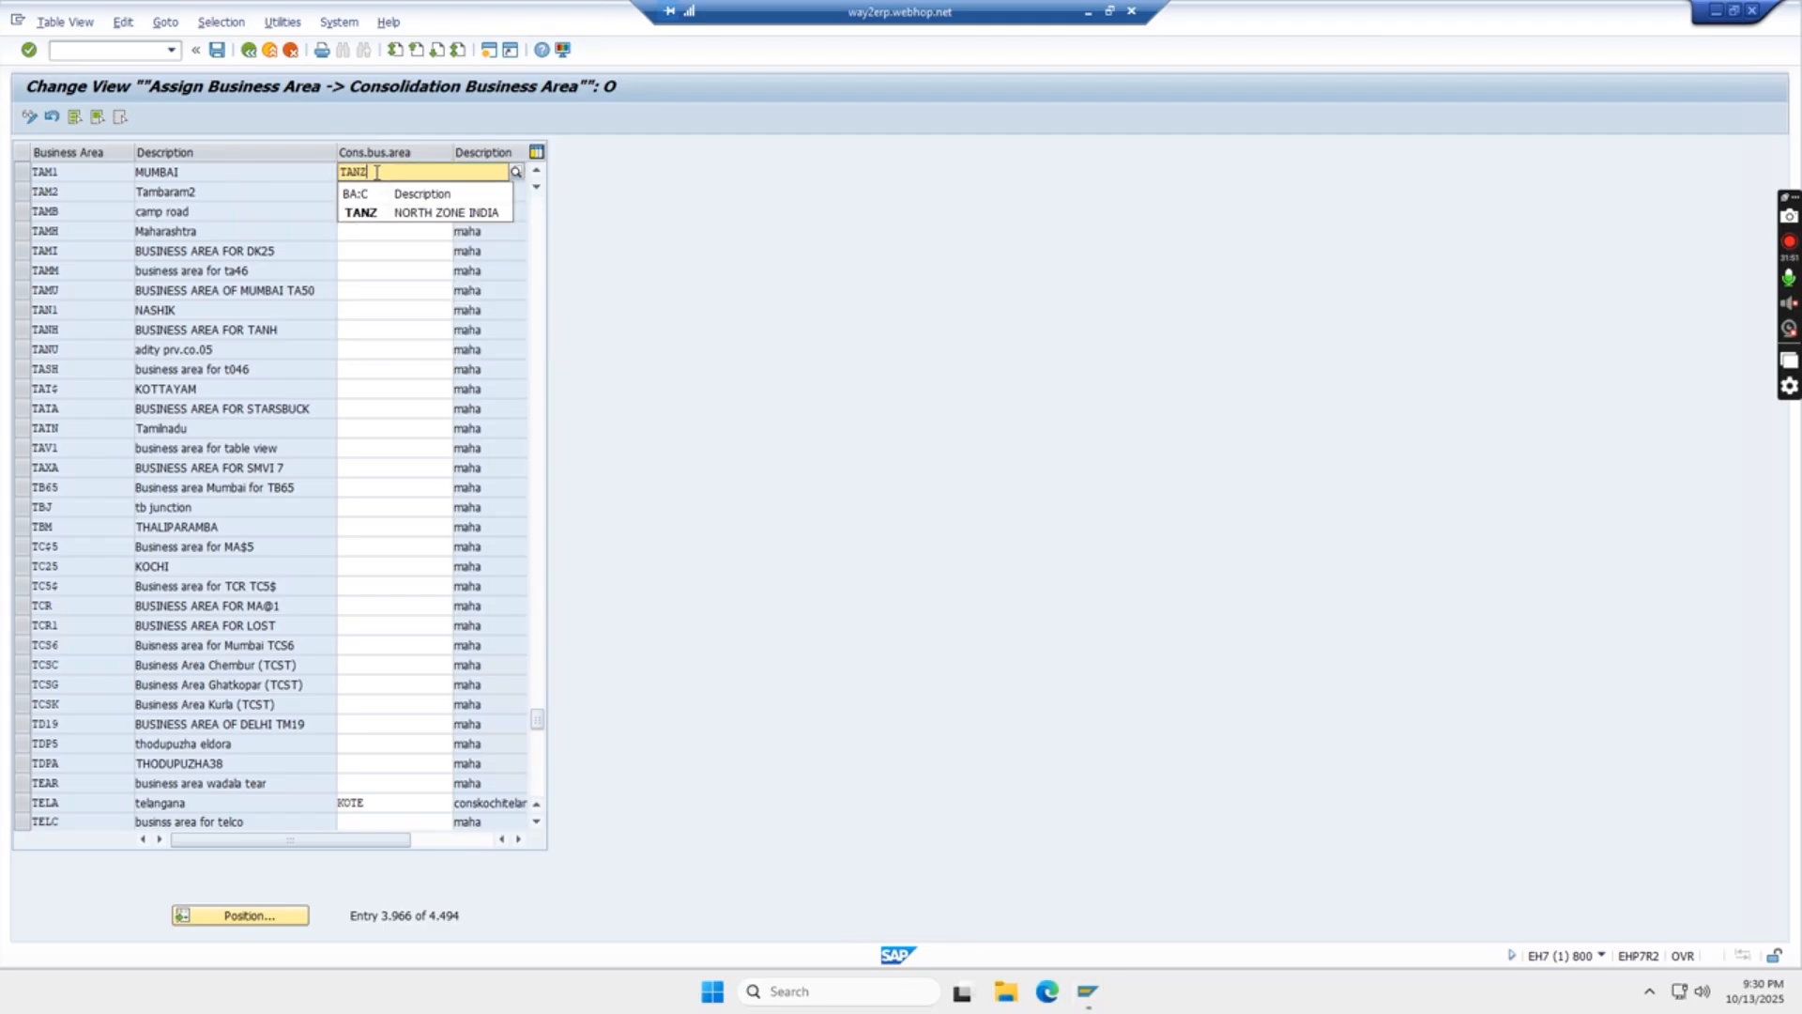
pyautogui.click(422, 213)
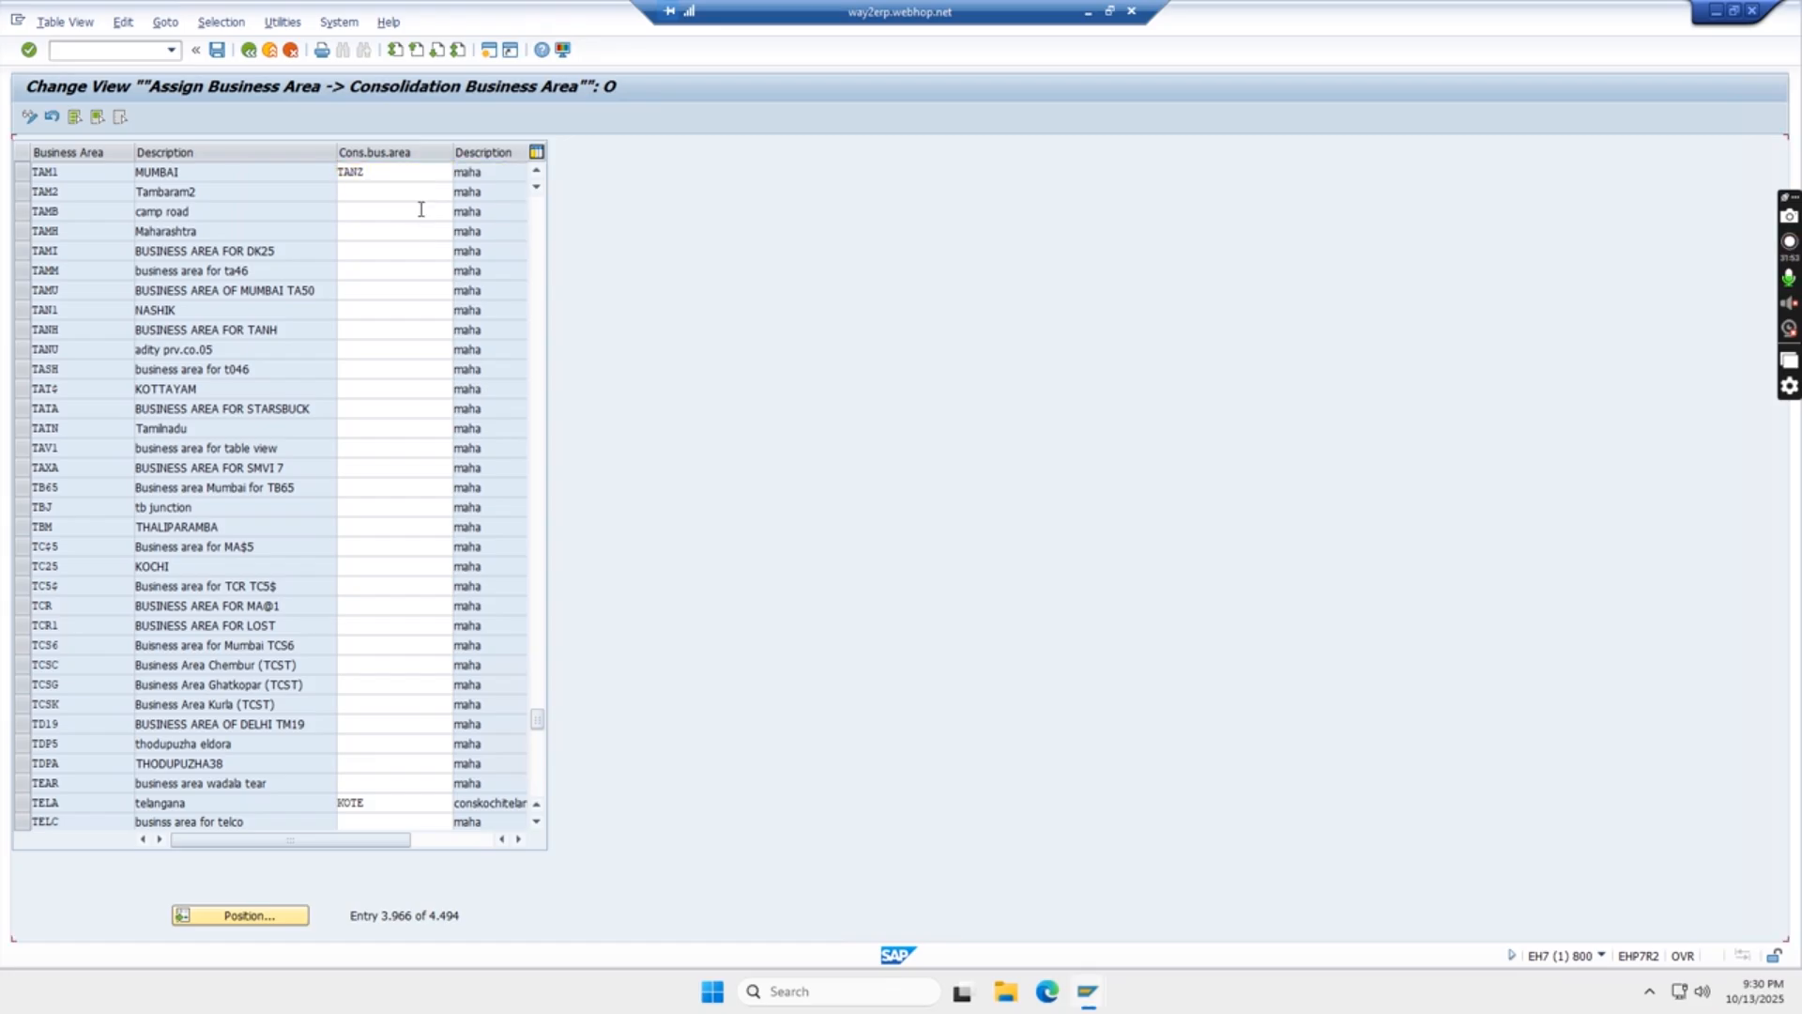
pyautogui.click(217, 51)
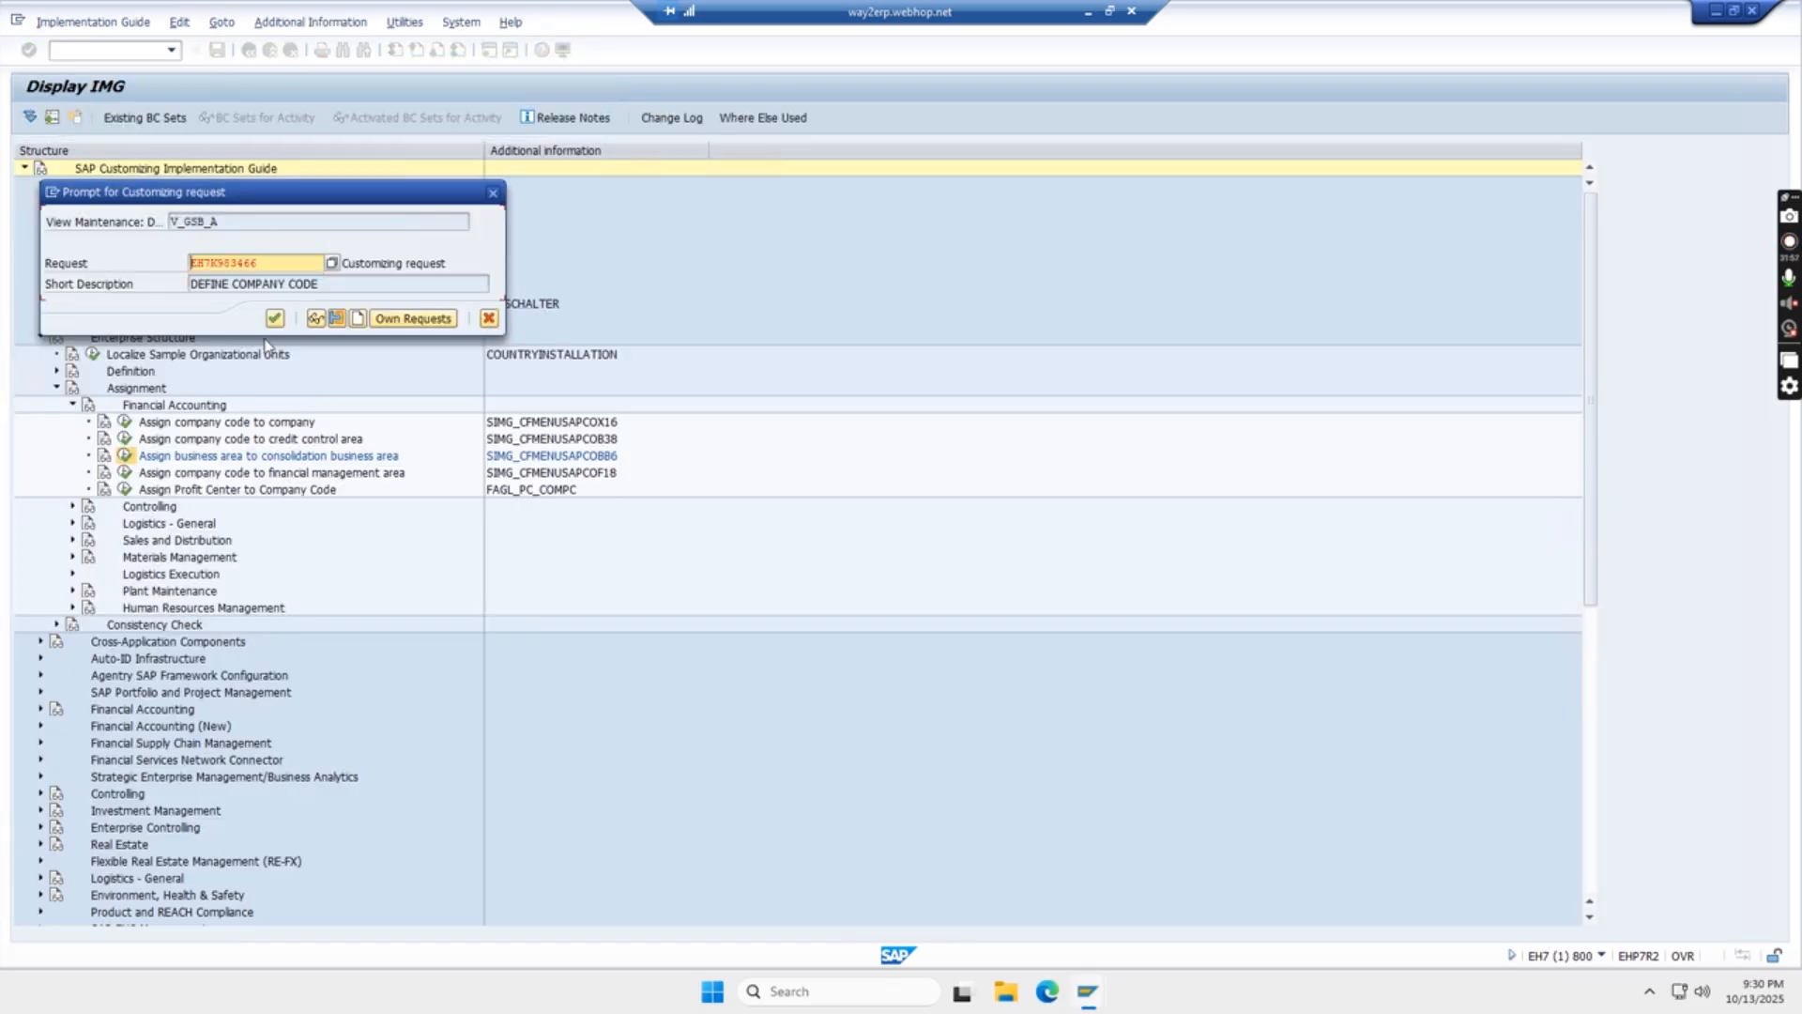
pyautogui.click(272, 318)
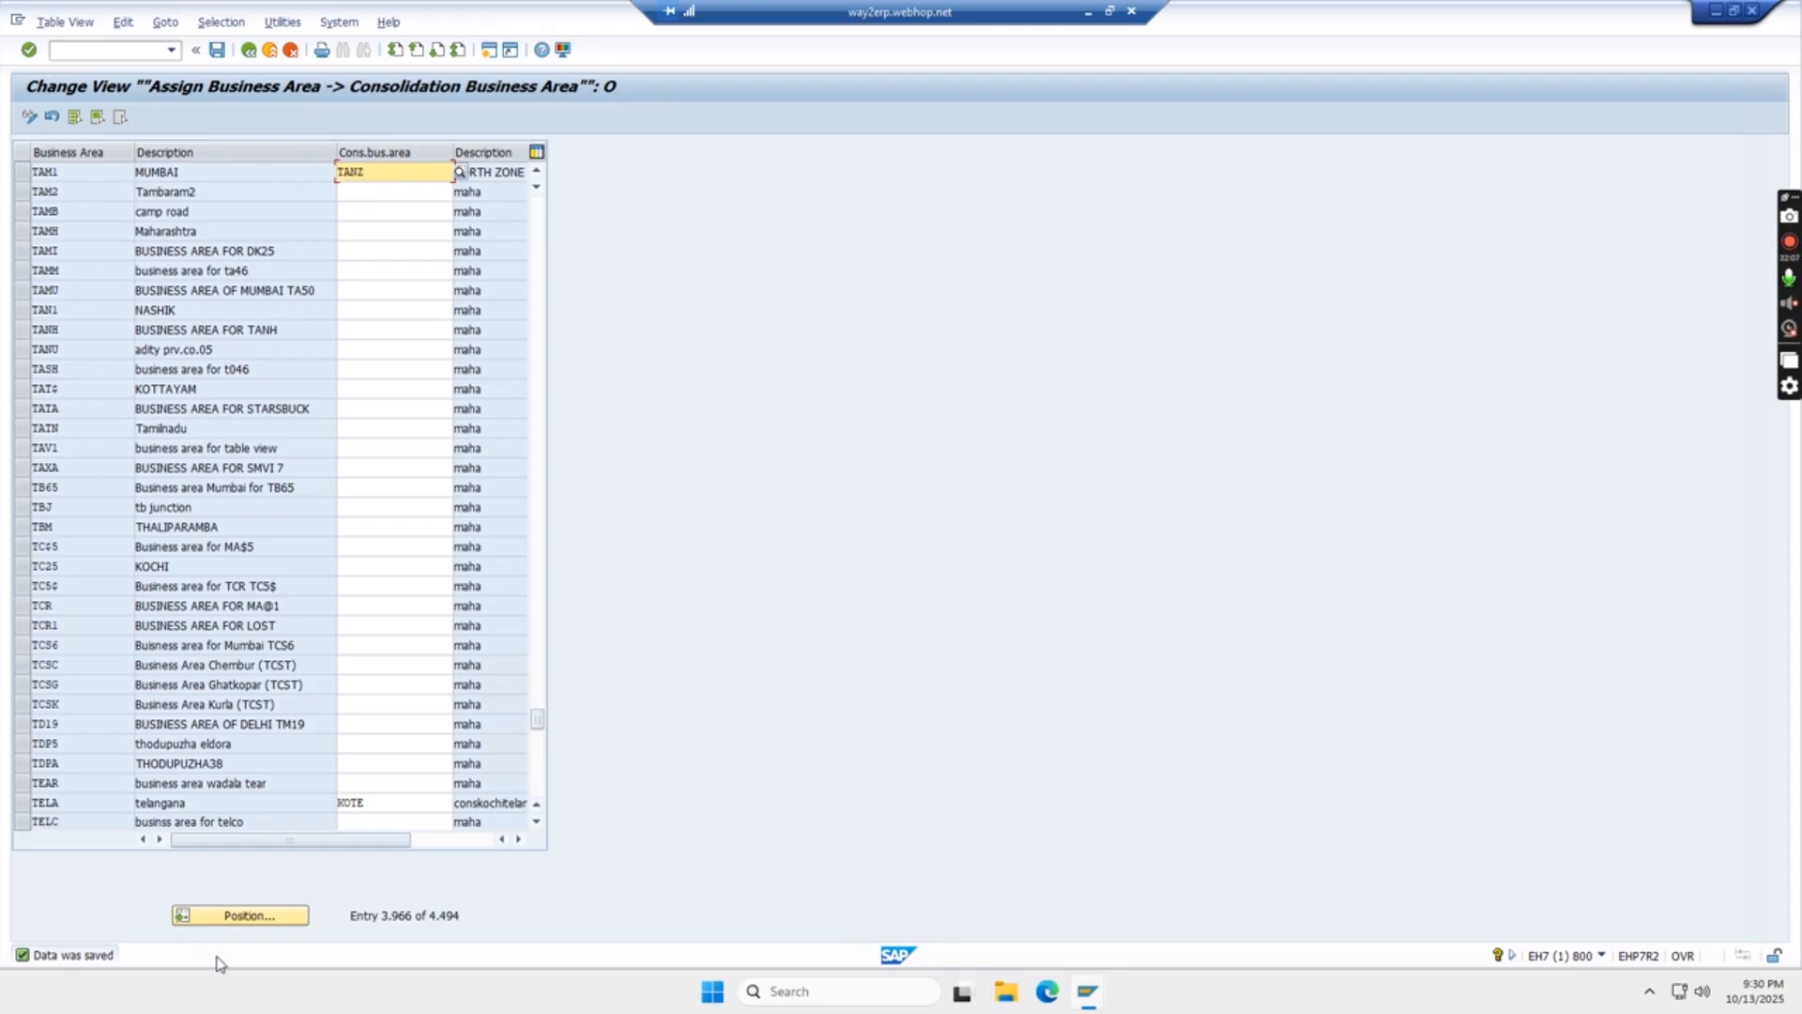
# - Position the list on business area TAN1, assign consolidation business area TANZ to it, and save
pyautogui.click(251, 921)
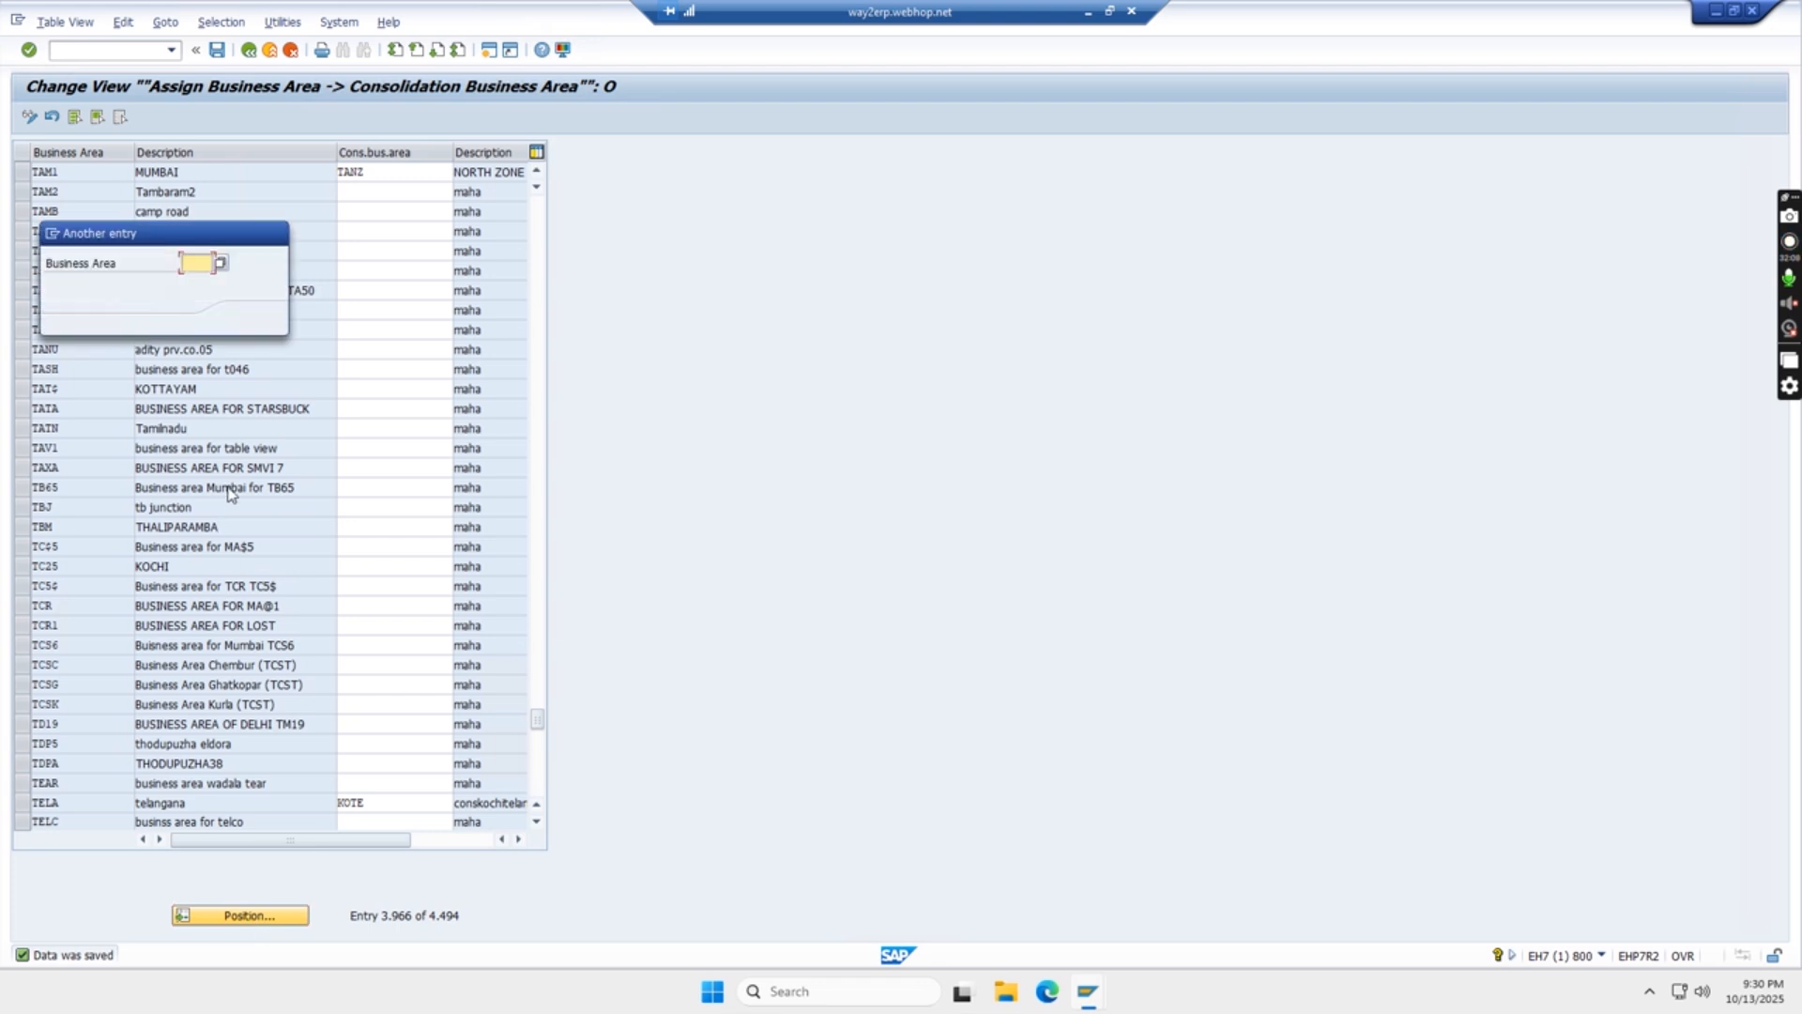
pyautogui.write('TA')
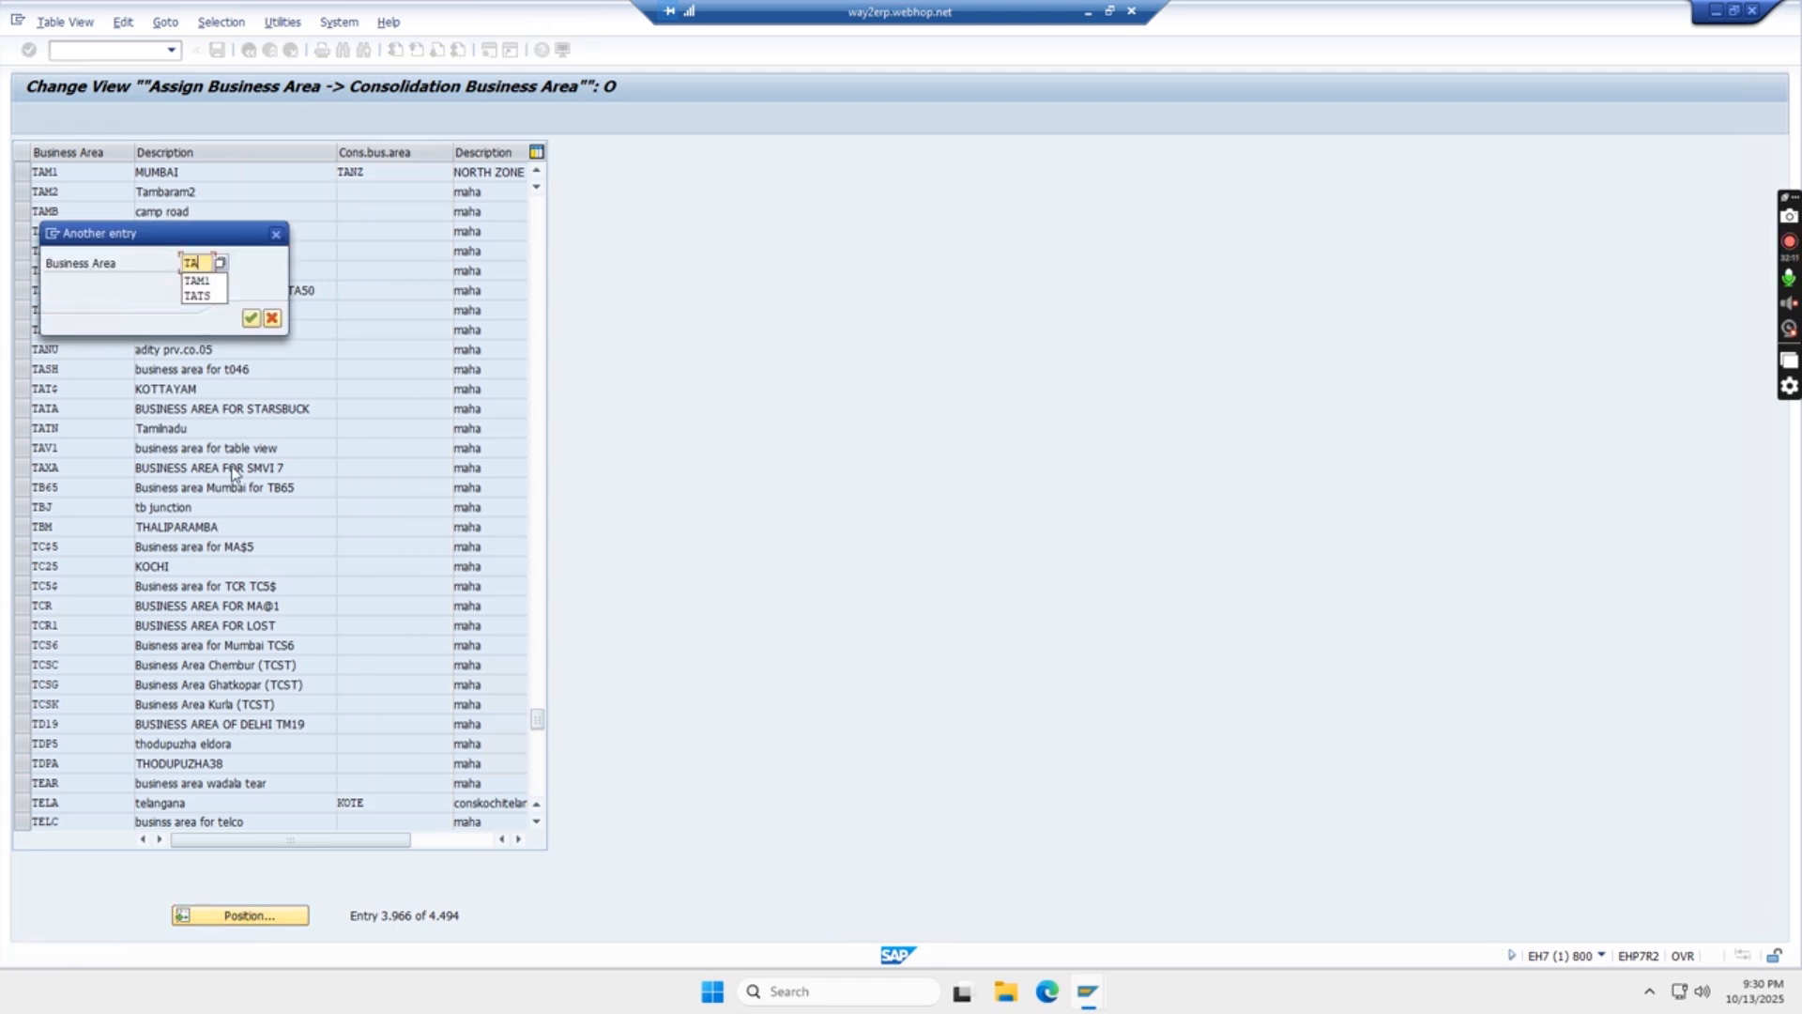
pyautogui.write('N1')
pyautogui.press('Return')
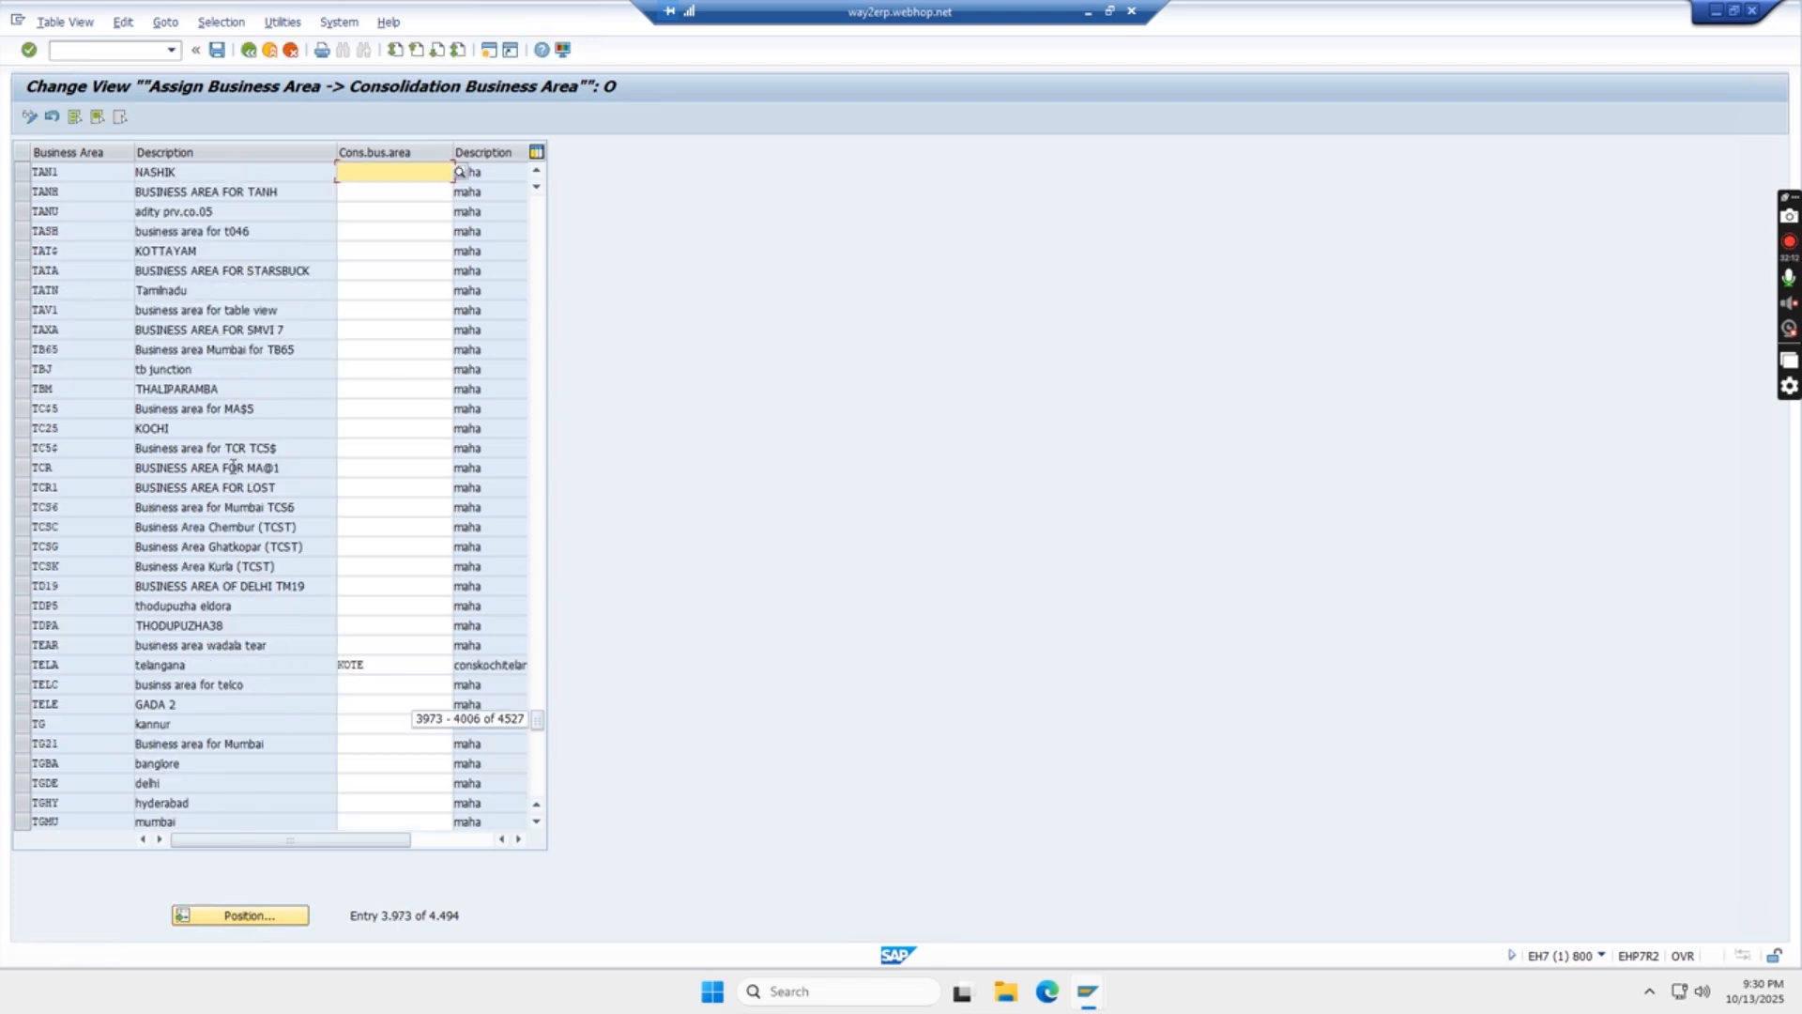
pyautogui.write('TAN')
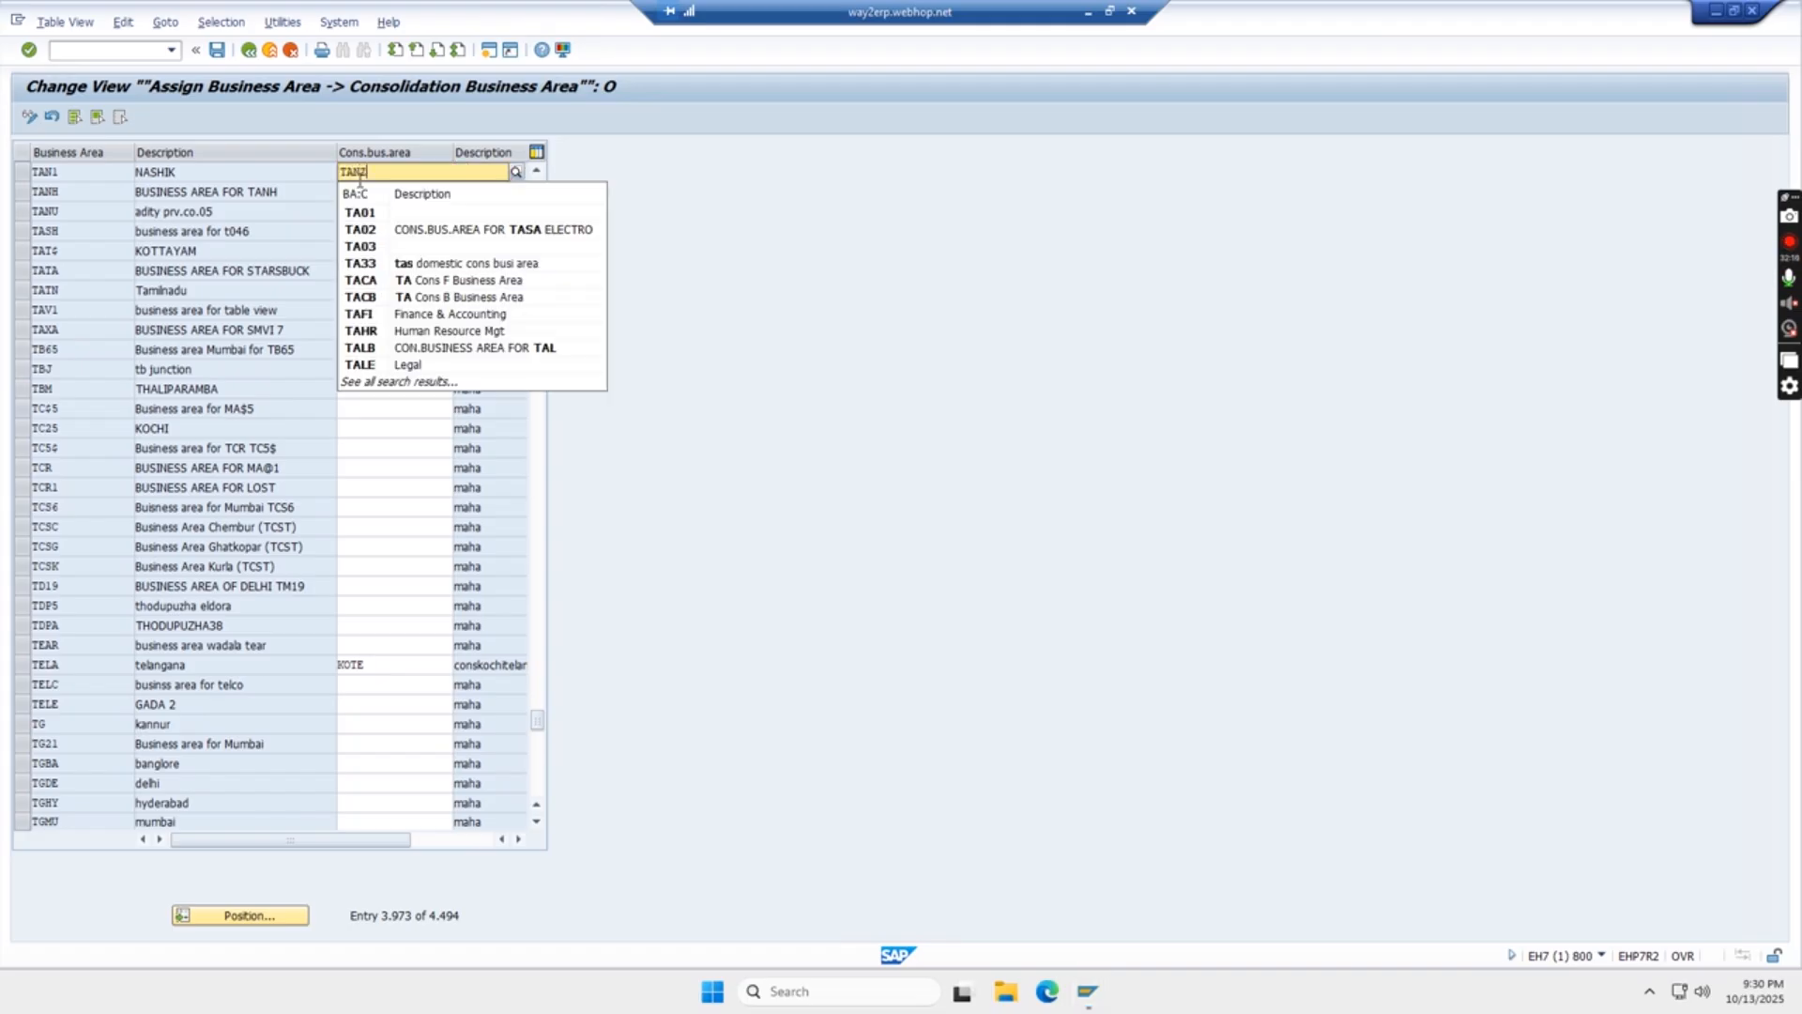
pyautogui.write('Z')
pyautogui.click(443, 214)
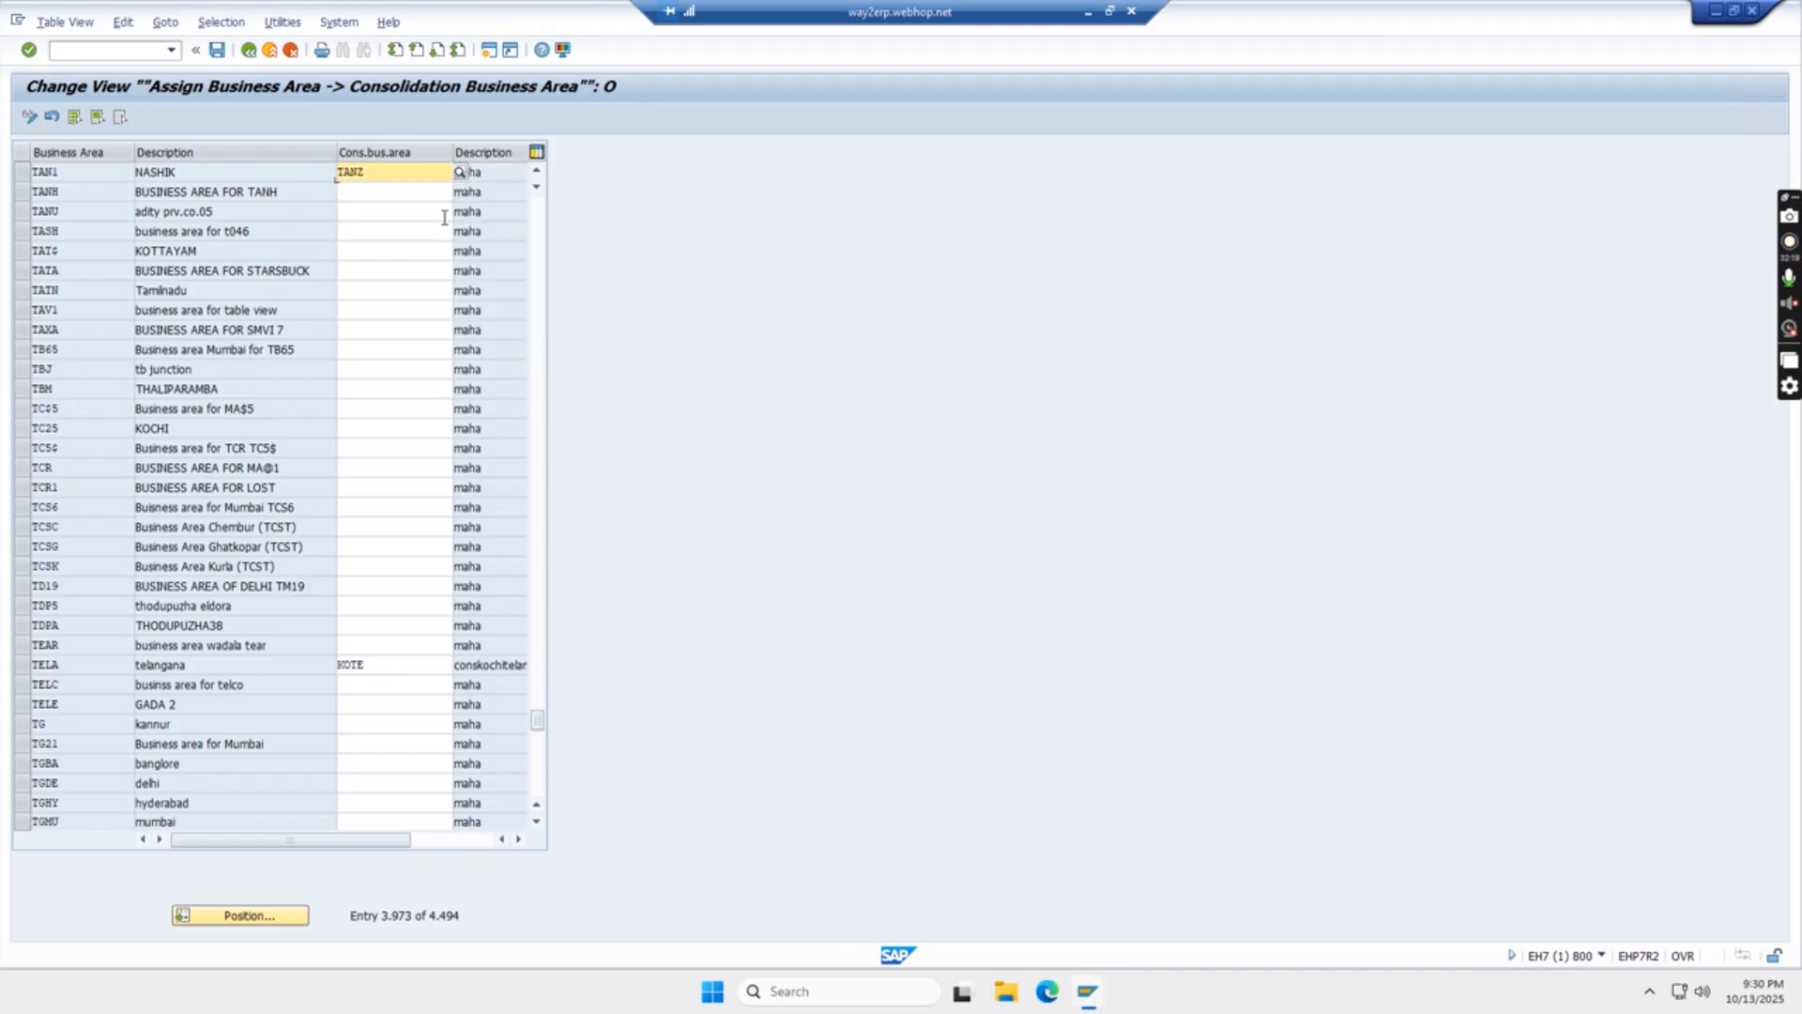
pyautogui.click(216, 50)
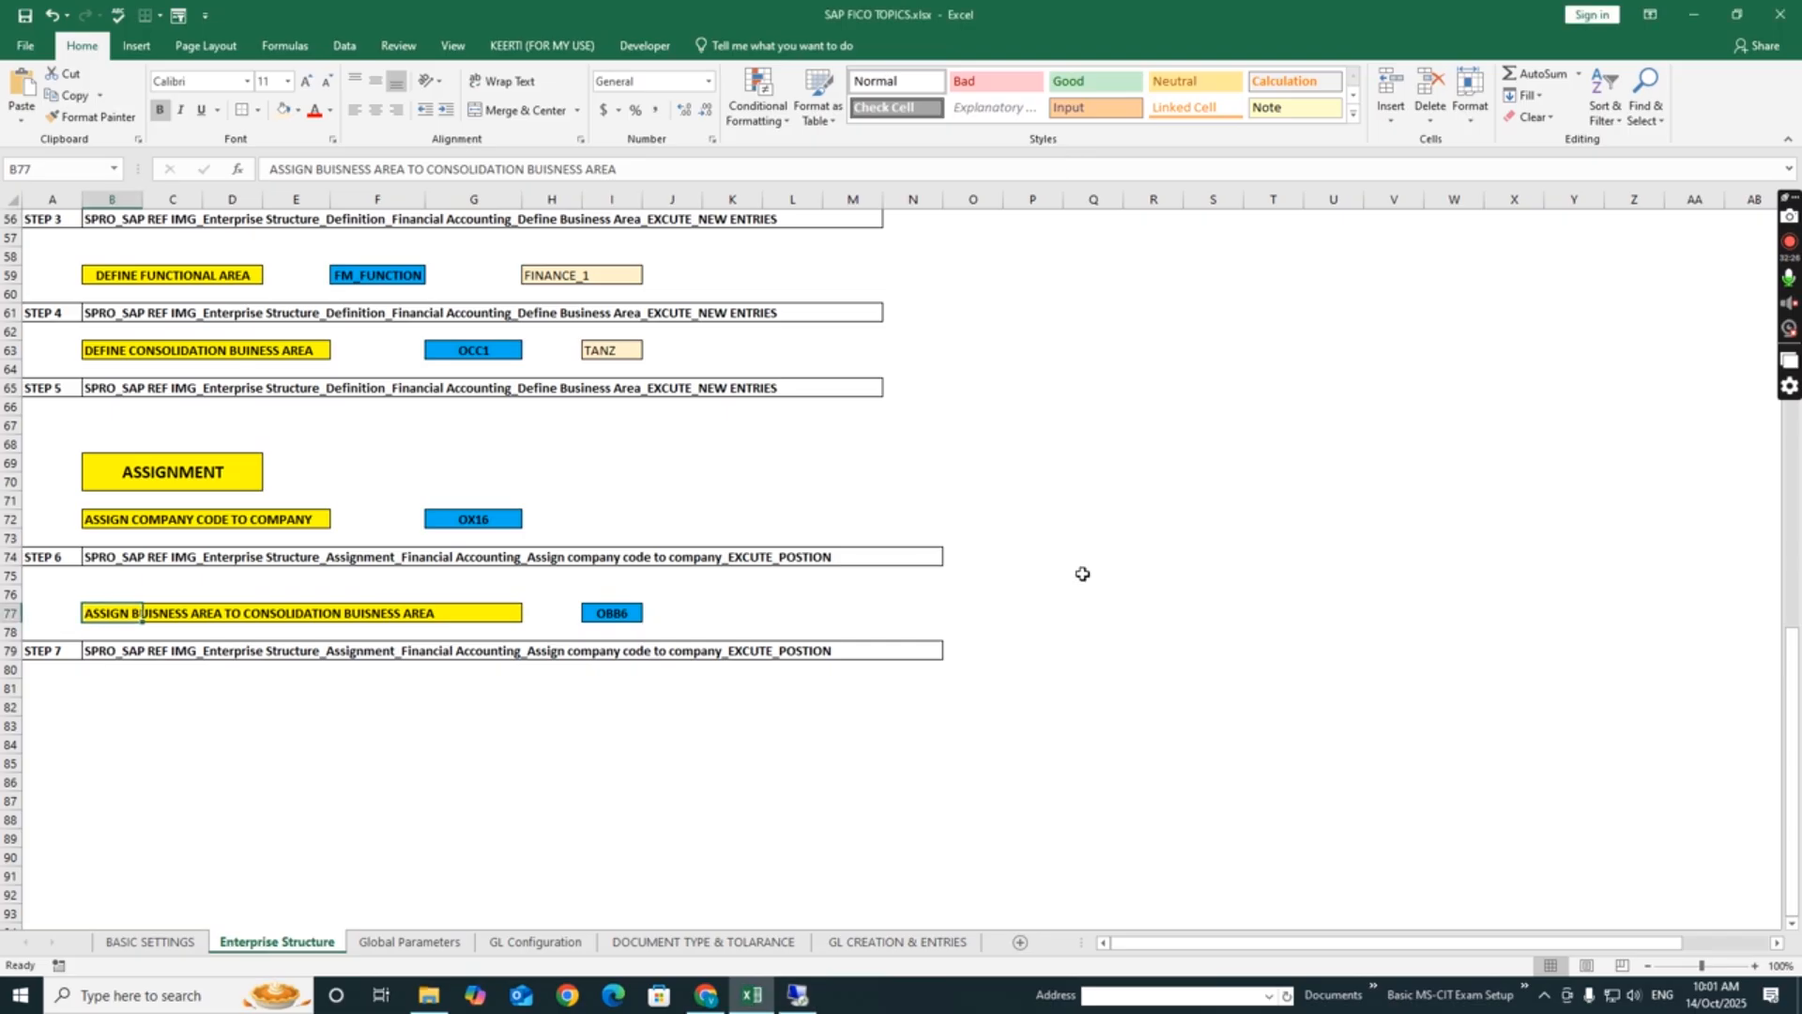
# - Switch to the Excel sheet and review the definition and assignment steps, especially the business area entries
pyautogui.click(1096, 540)
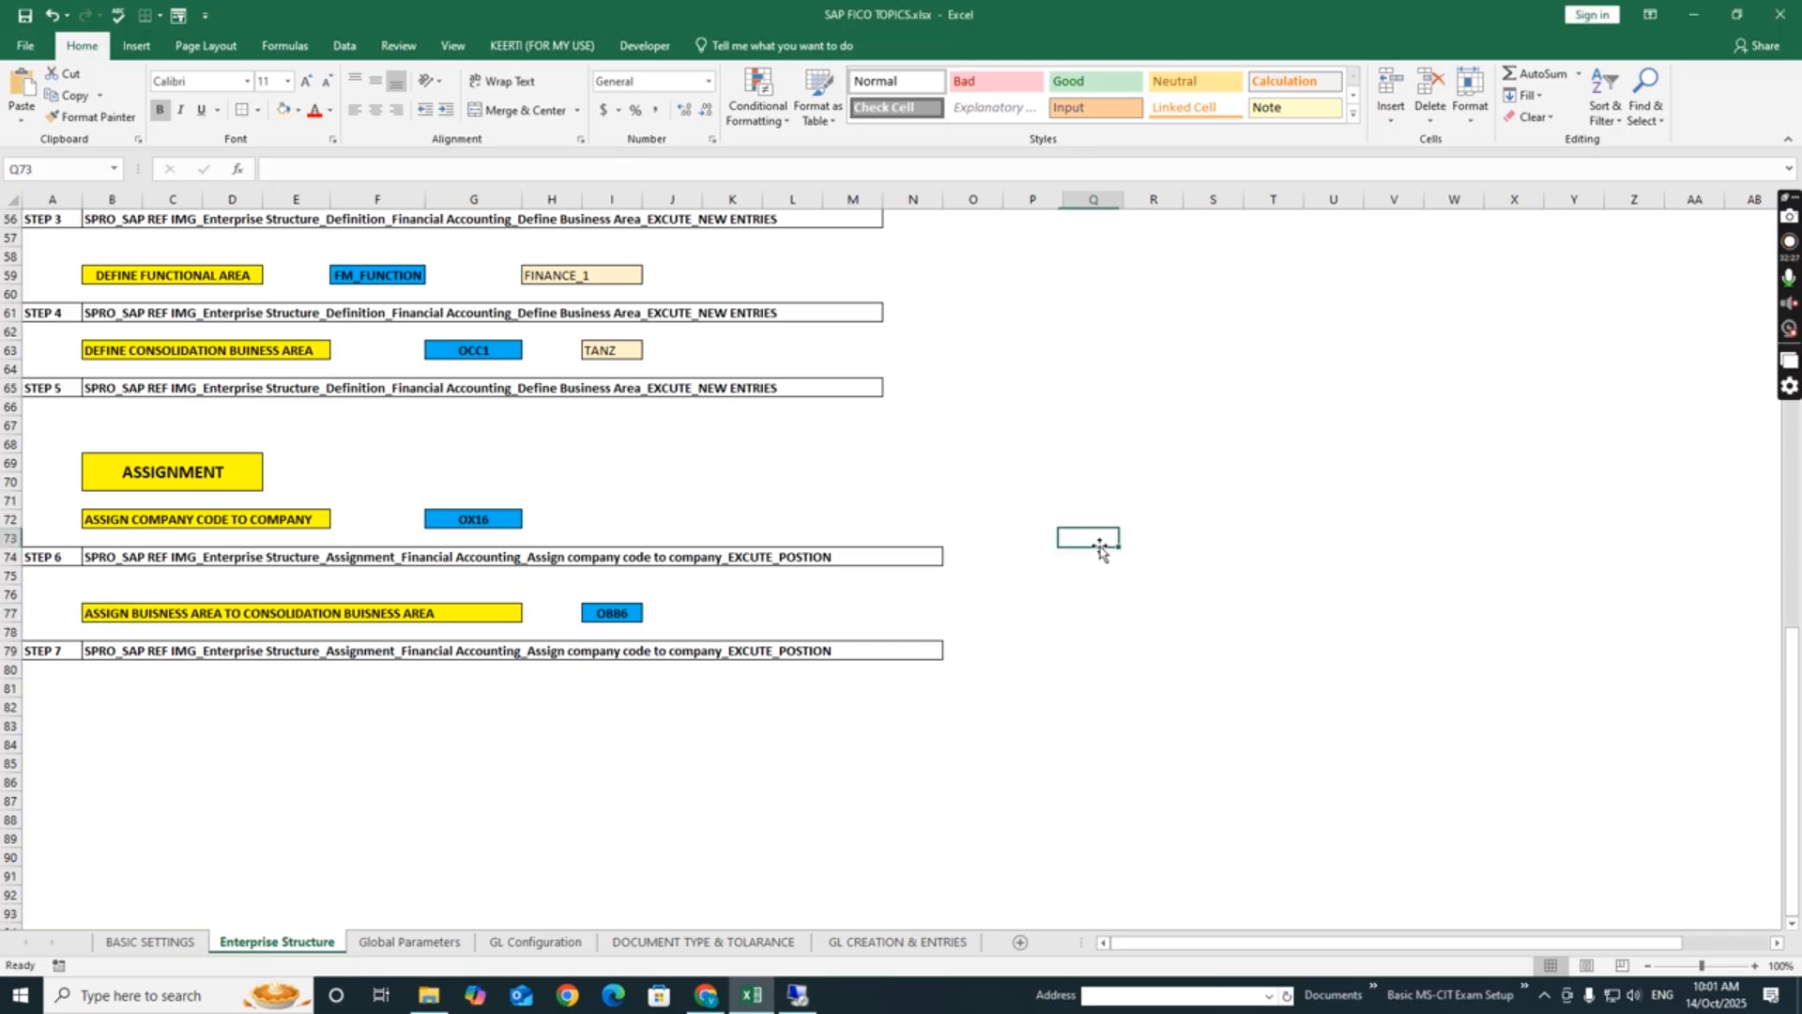
pyautogui.moveTo(1795, 714); pyautogui.dragTo(1797, 496)
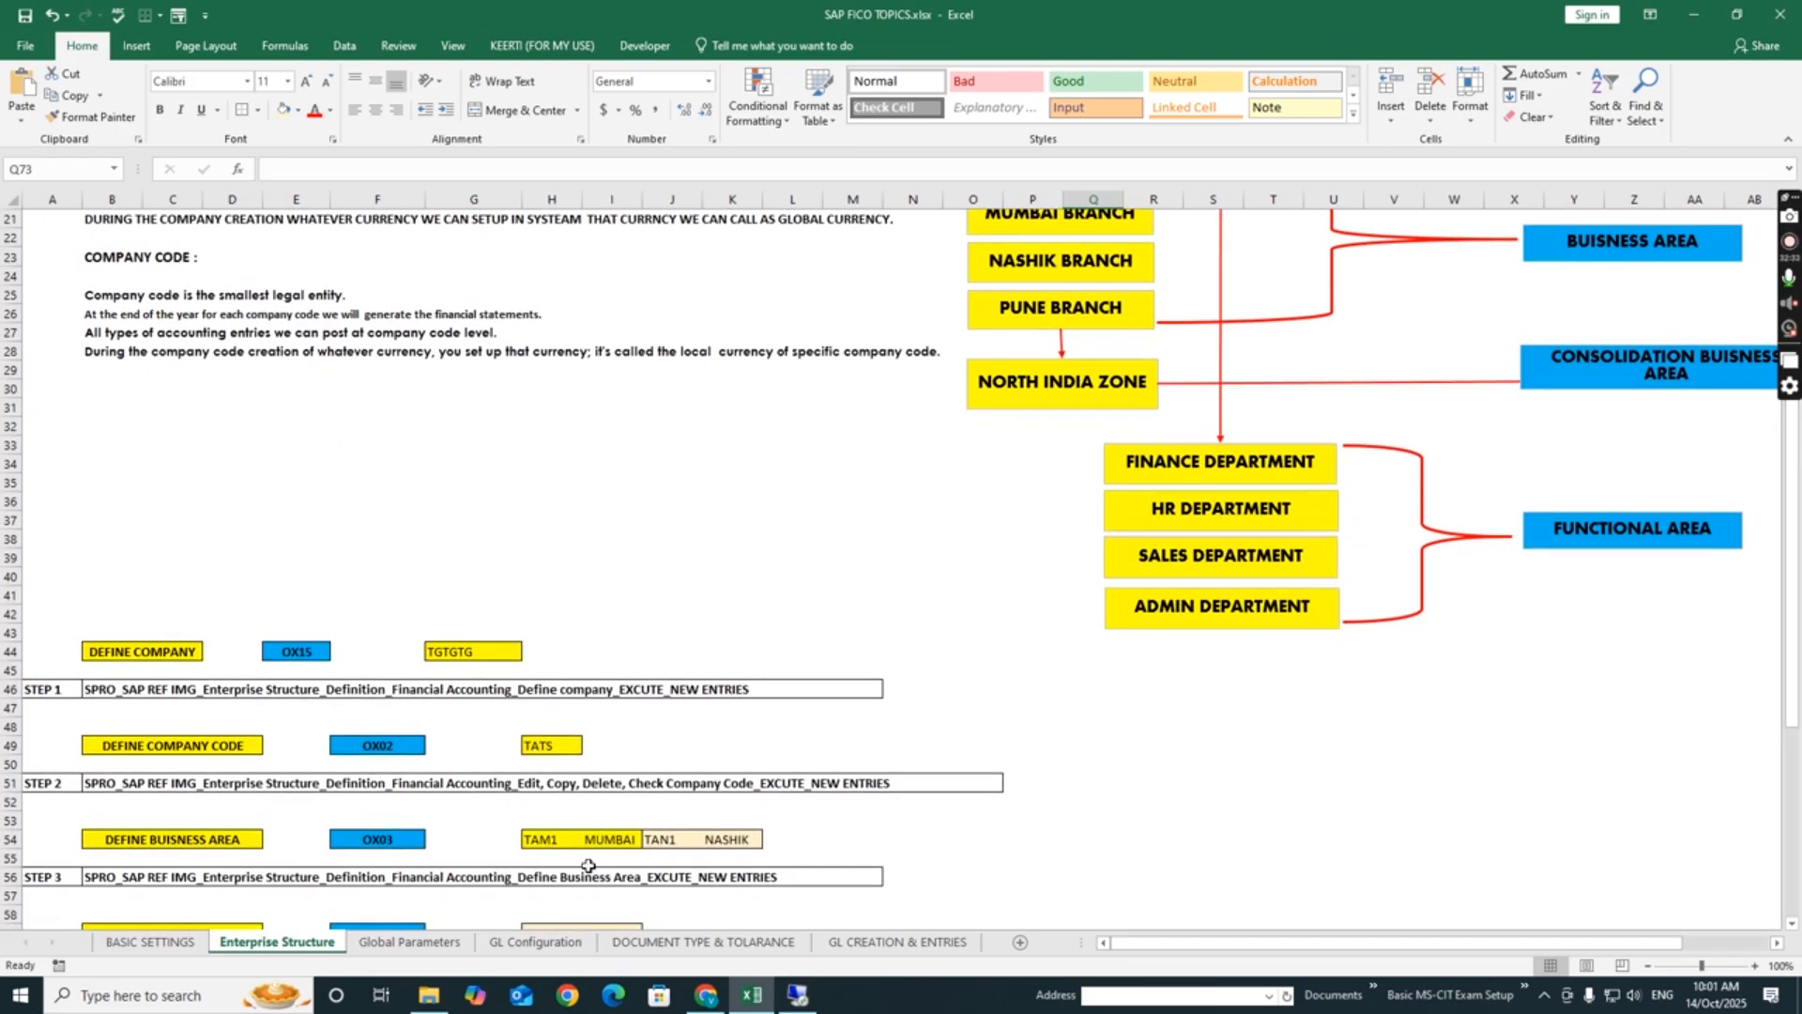
pyautogui.moveTo(1797, 663); pyautogui.dragTo(1797, 860)
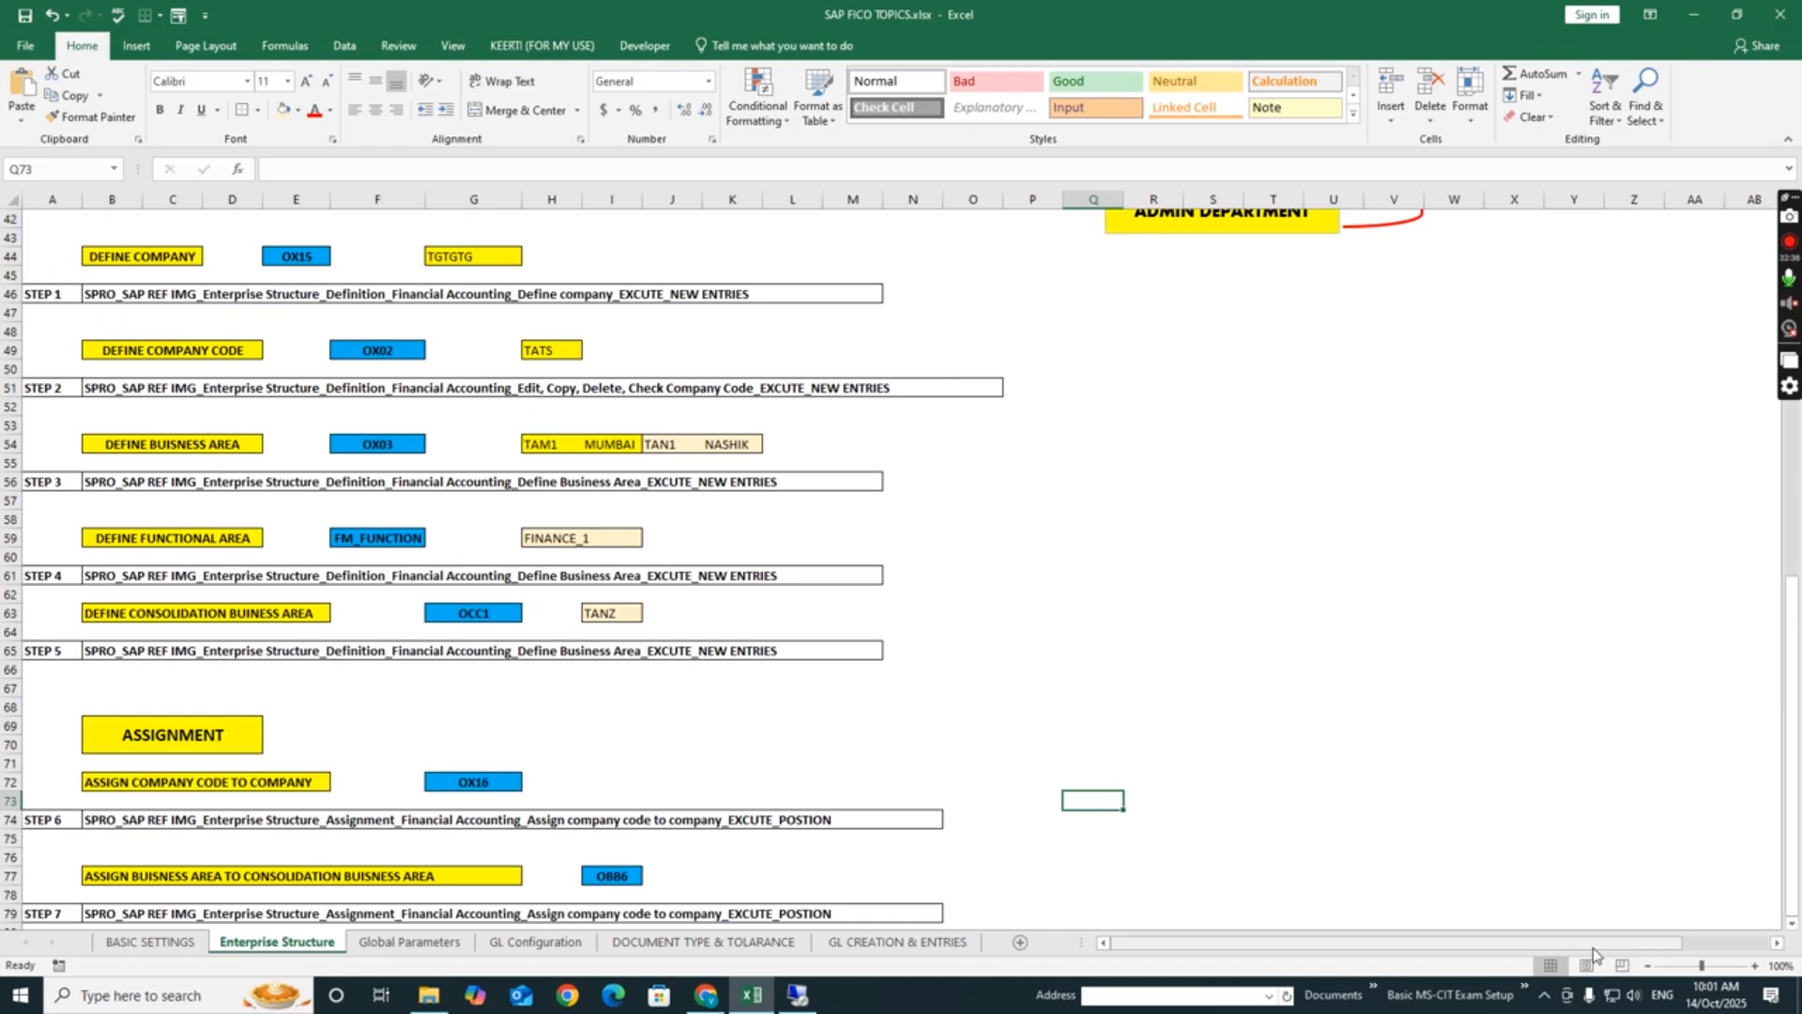
pyautogui.click(672, 745)
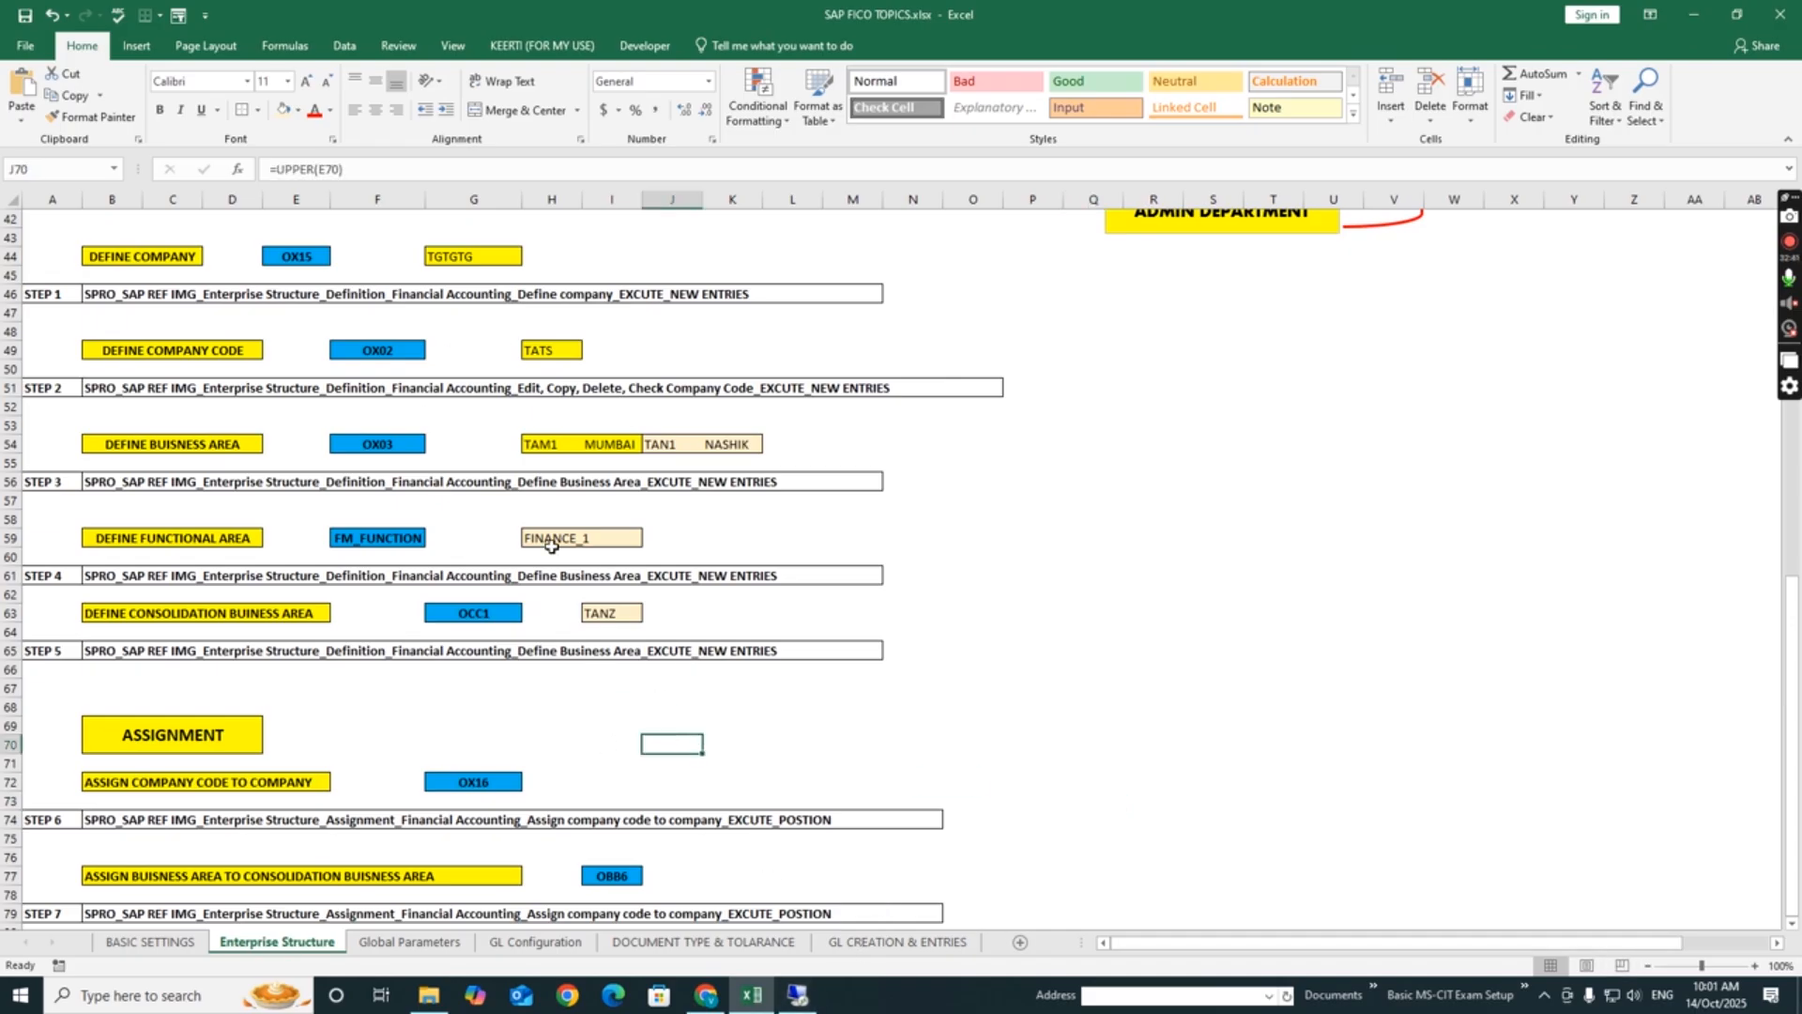
pyautogui.click(235, 438)
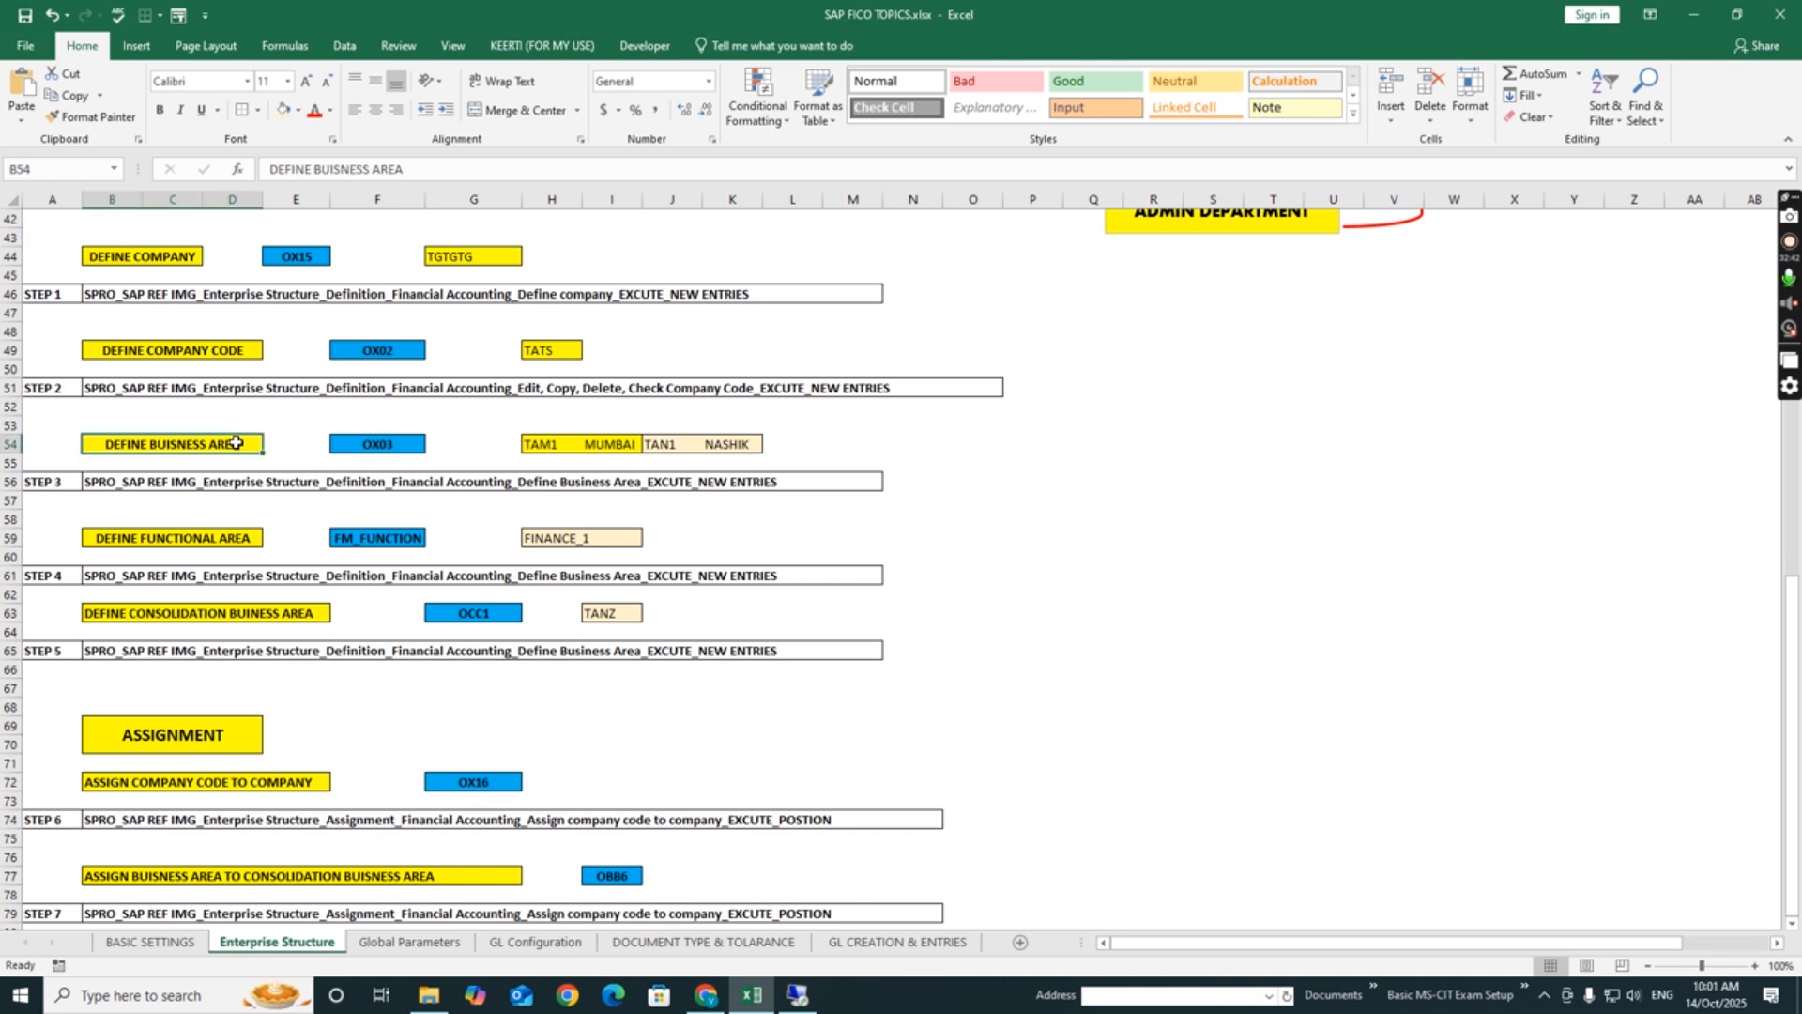
pyautogui.click(1151, 579)
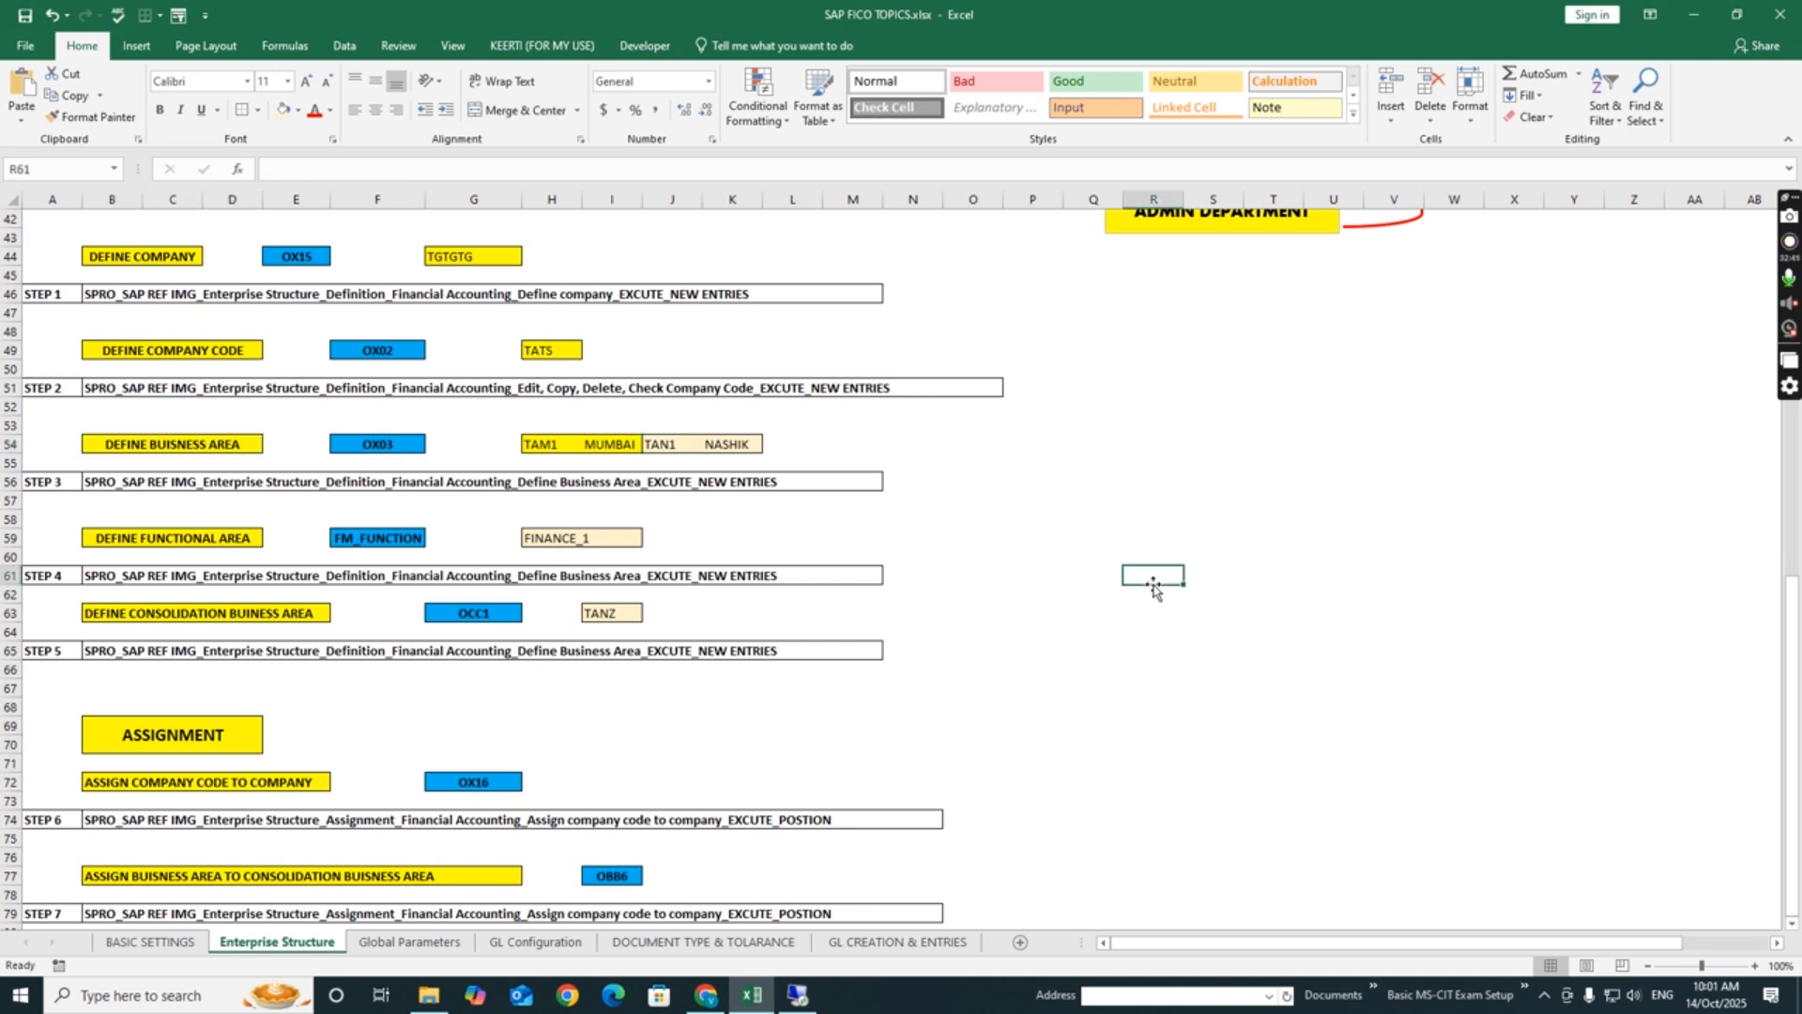
pyautogui.click(574, 442)
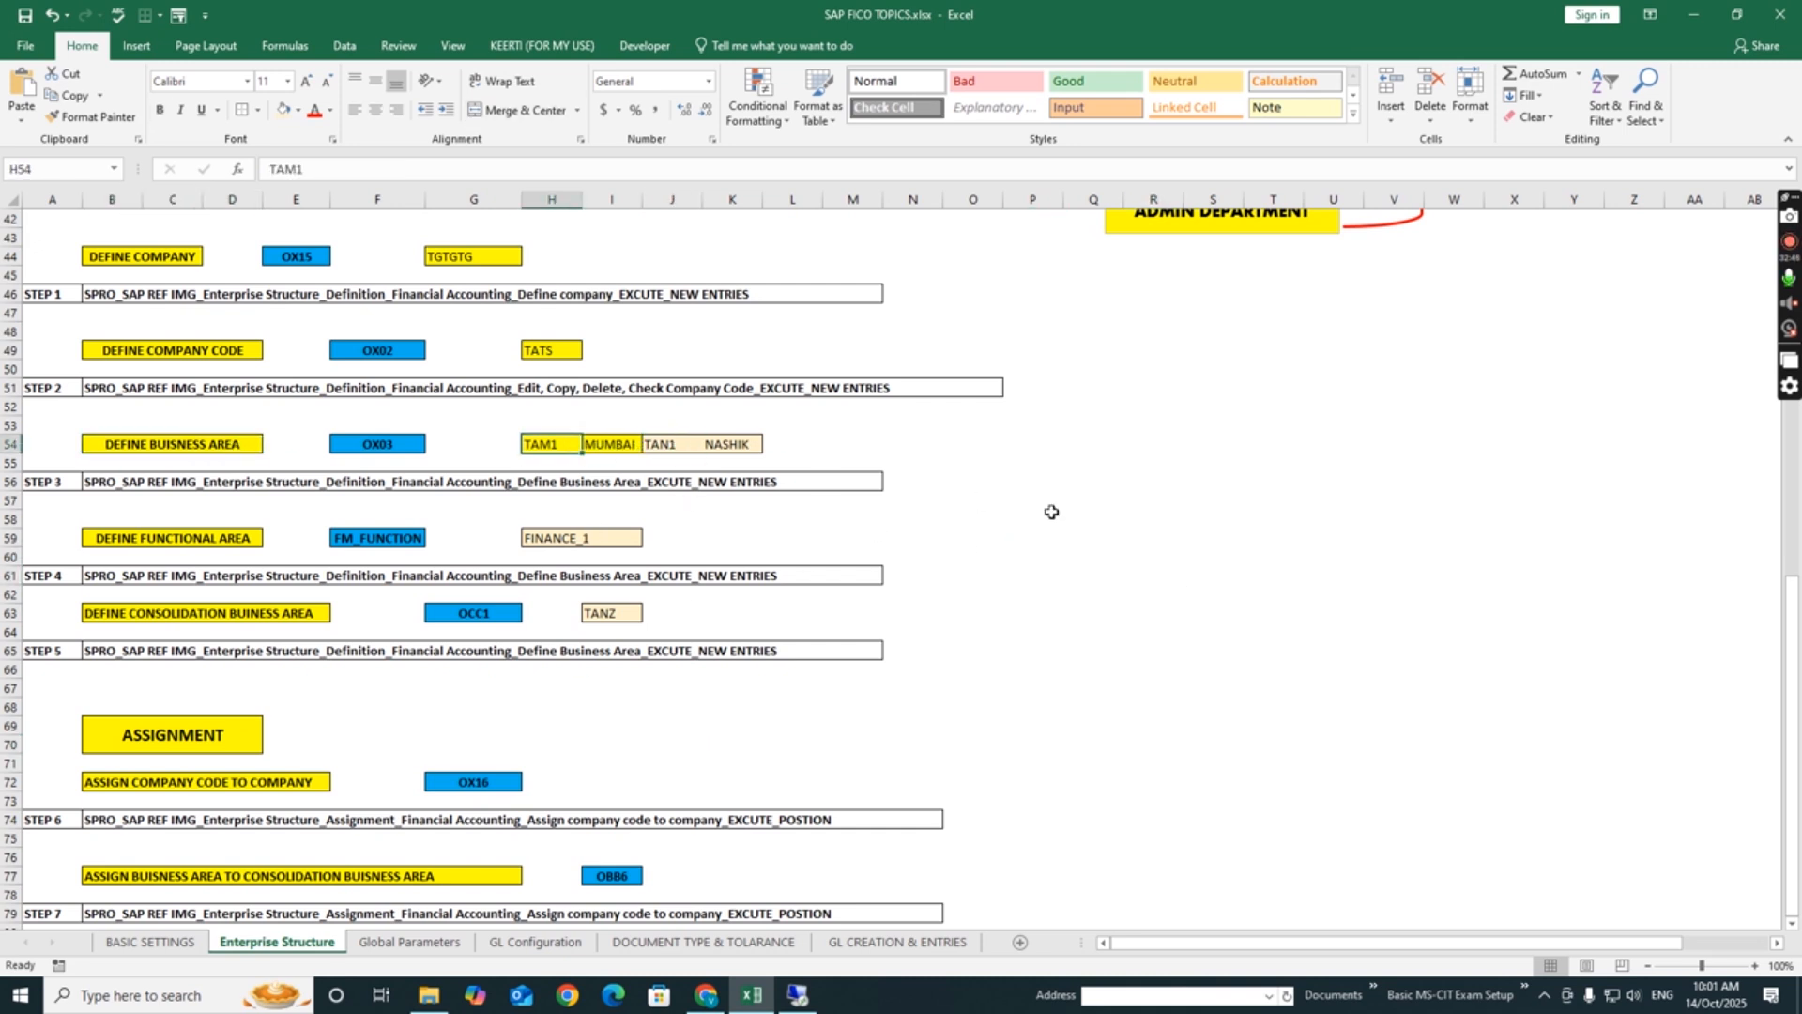
pyautogui.click(1052, 522)
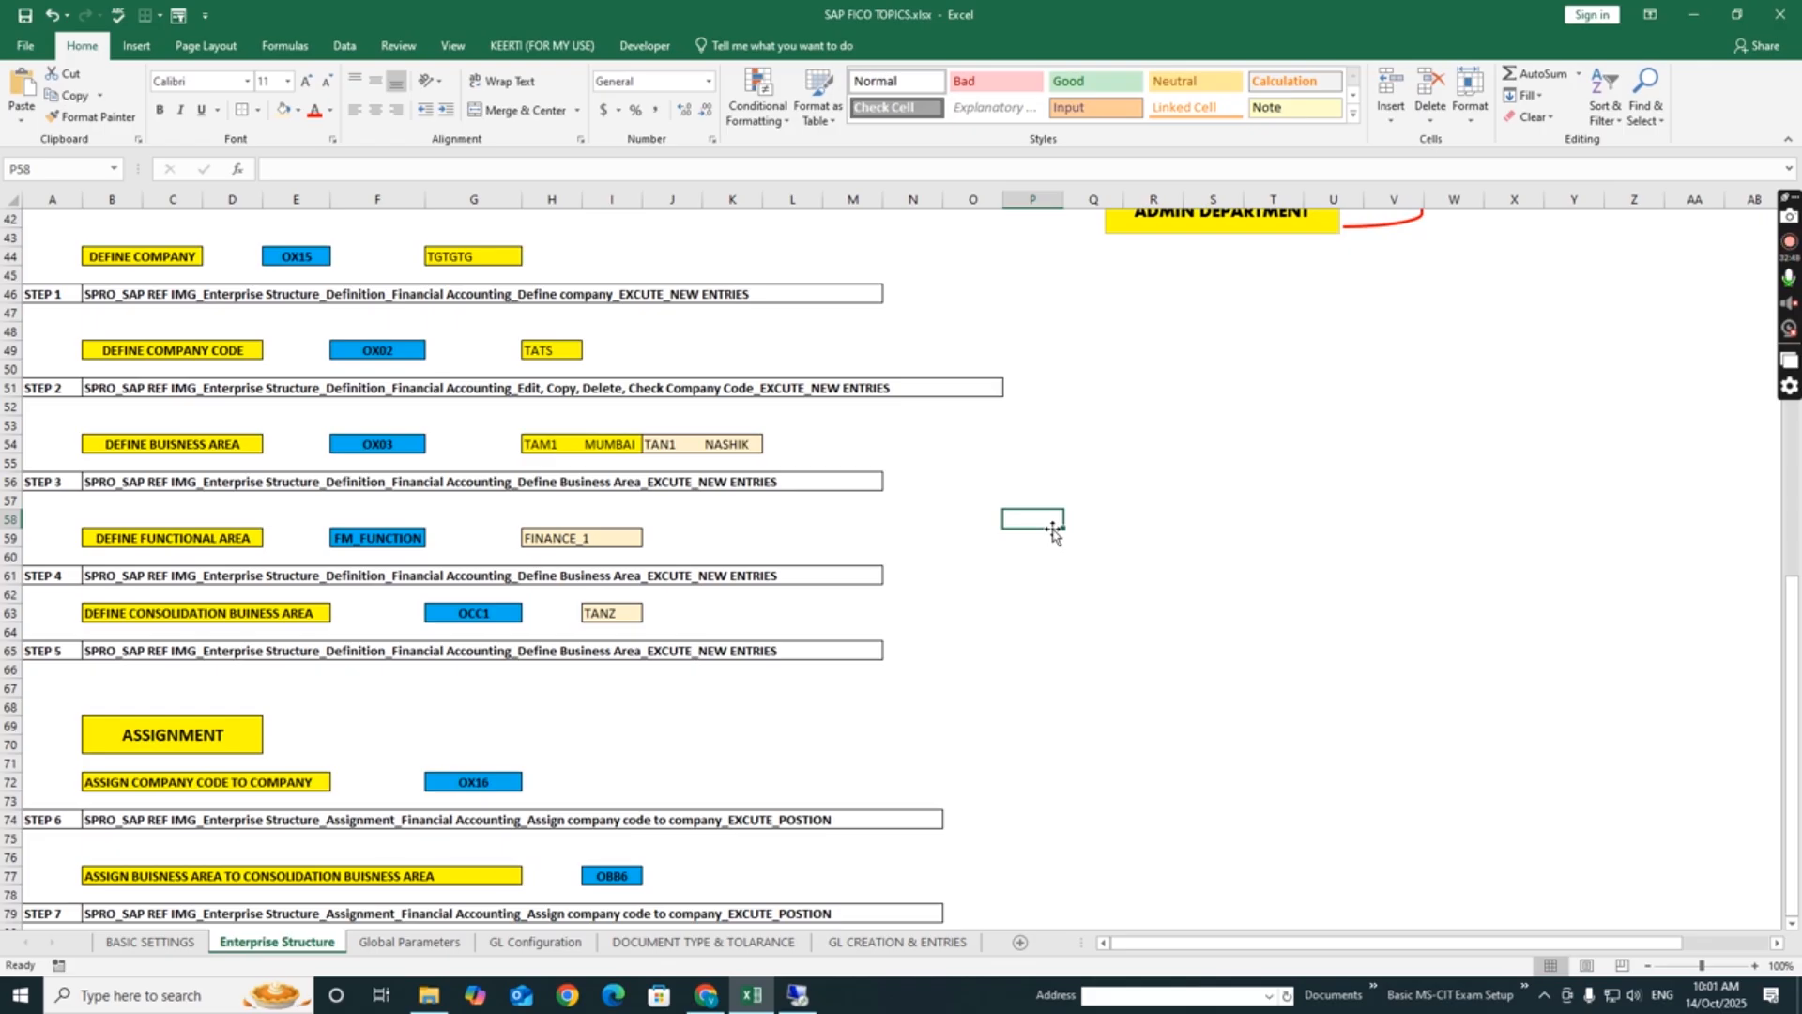
# - Examine in the hierarchy diagram how the Tata companies link to the Mumbai, Nashik and Pune branches
pyautogui.moveTo(1788, 657); pyautogui.dragTo(1788, 413)
pyautogui.click(852, 316)
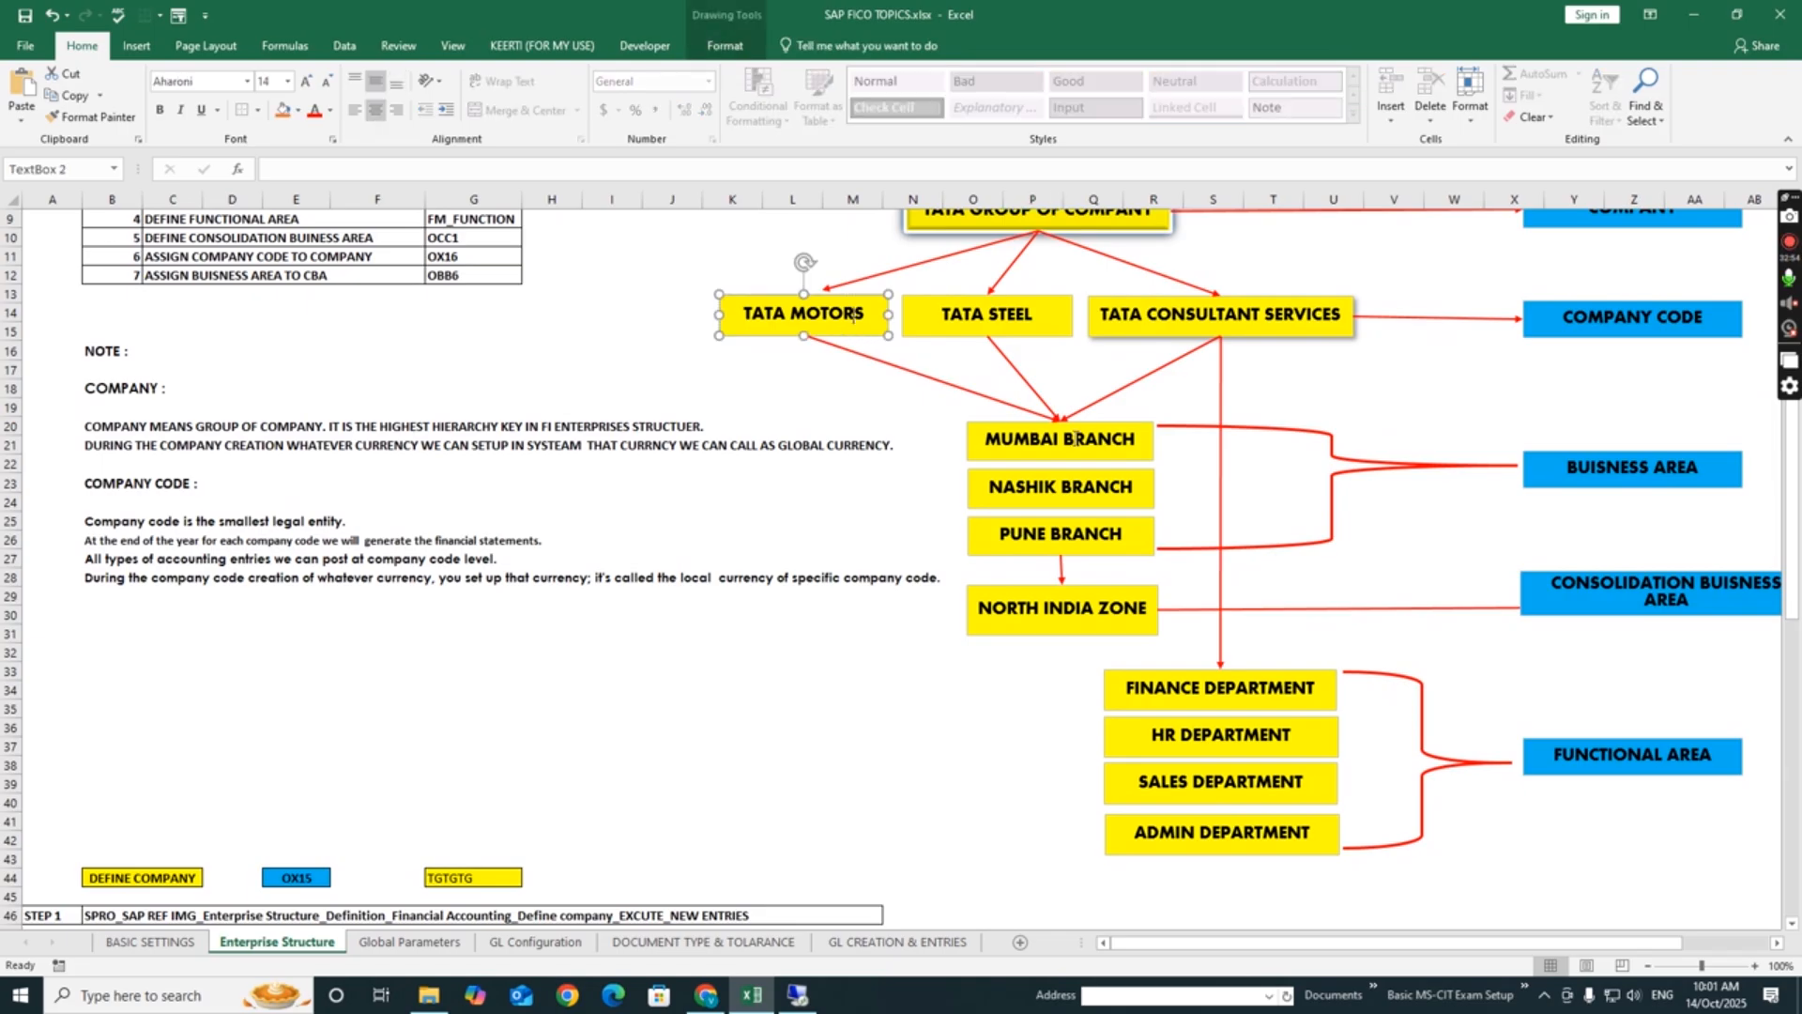
pyautogui.click(1061, 441)
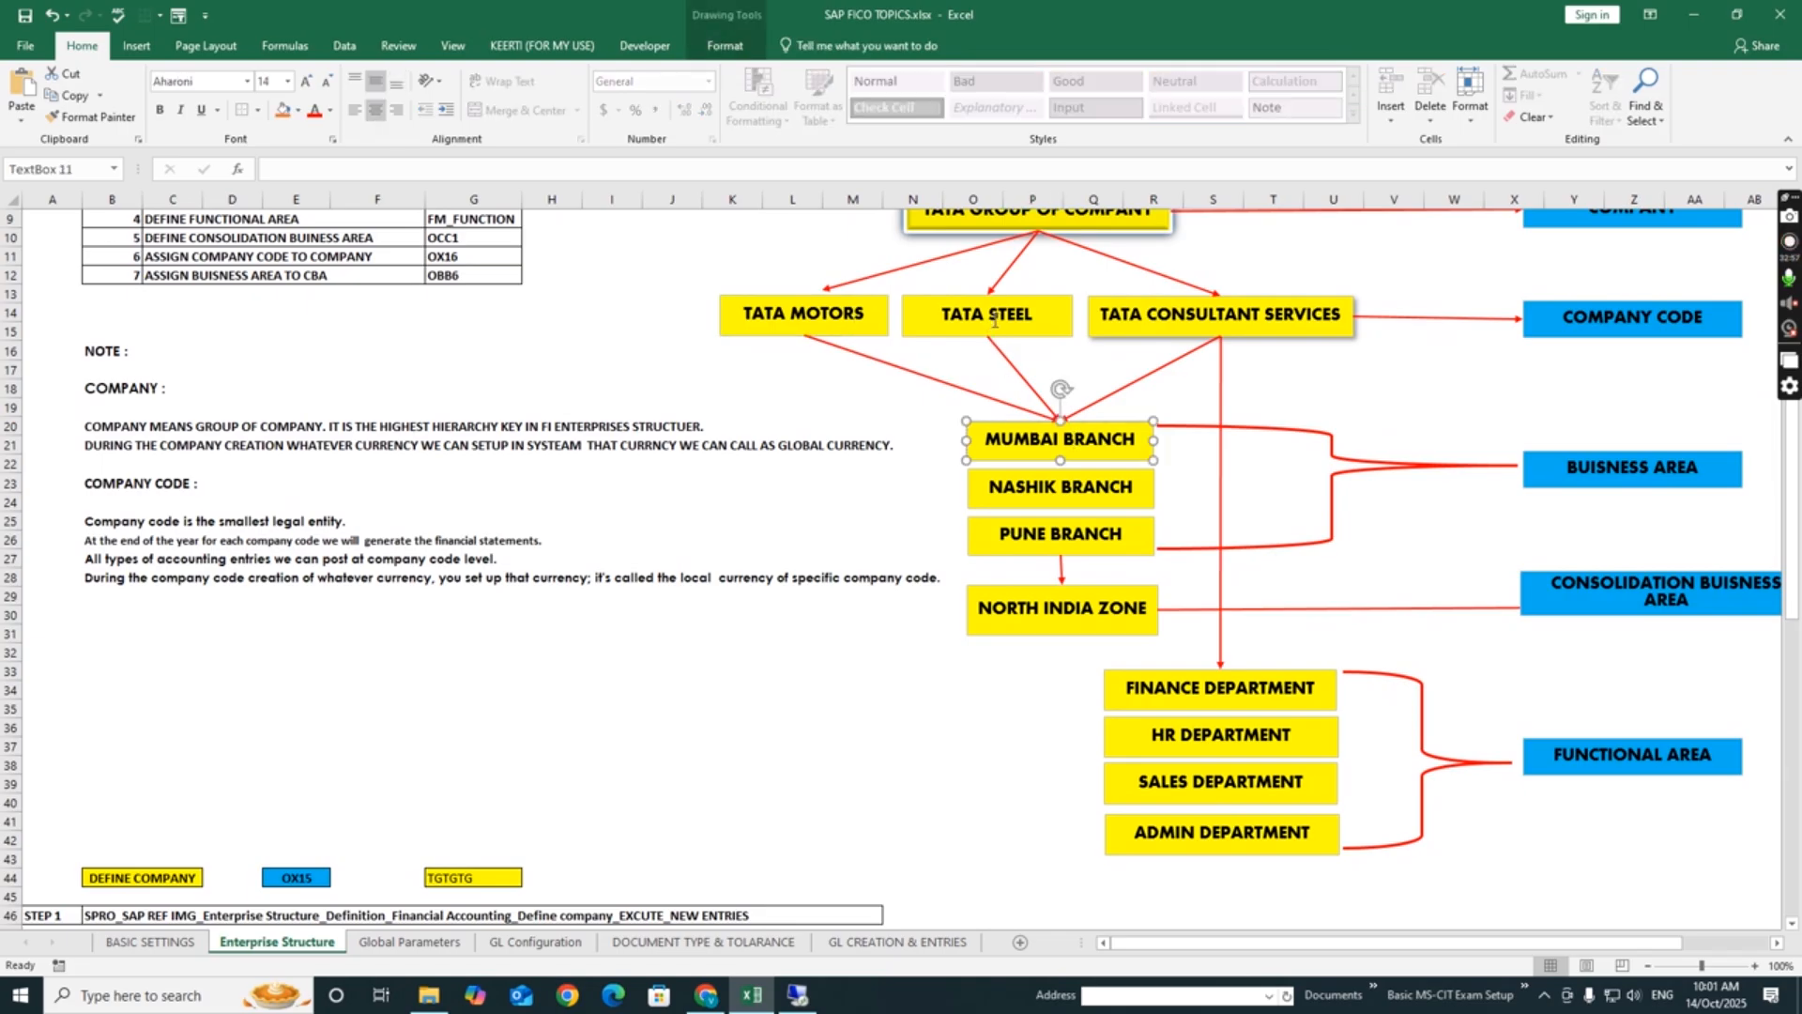
pyautogui.click(994, 319)
pyautogui.click(1071, 442)
pyautogui.click(1200, 326)
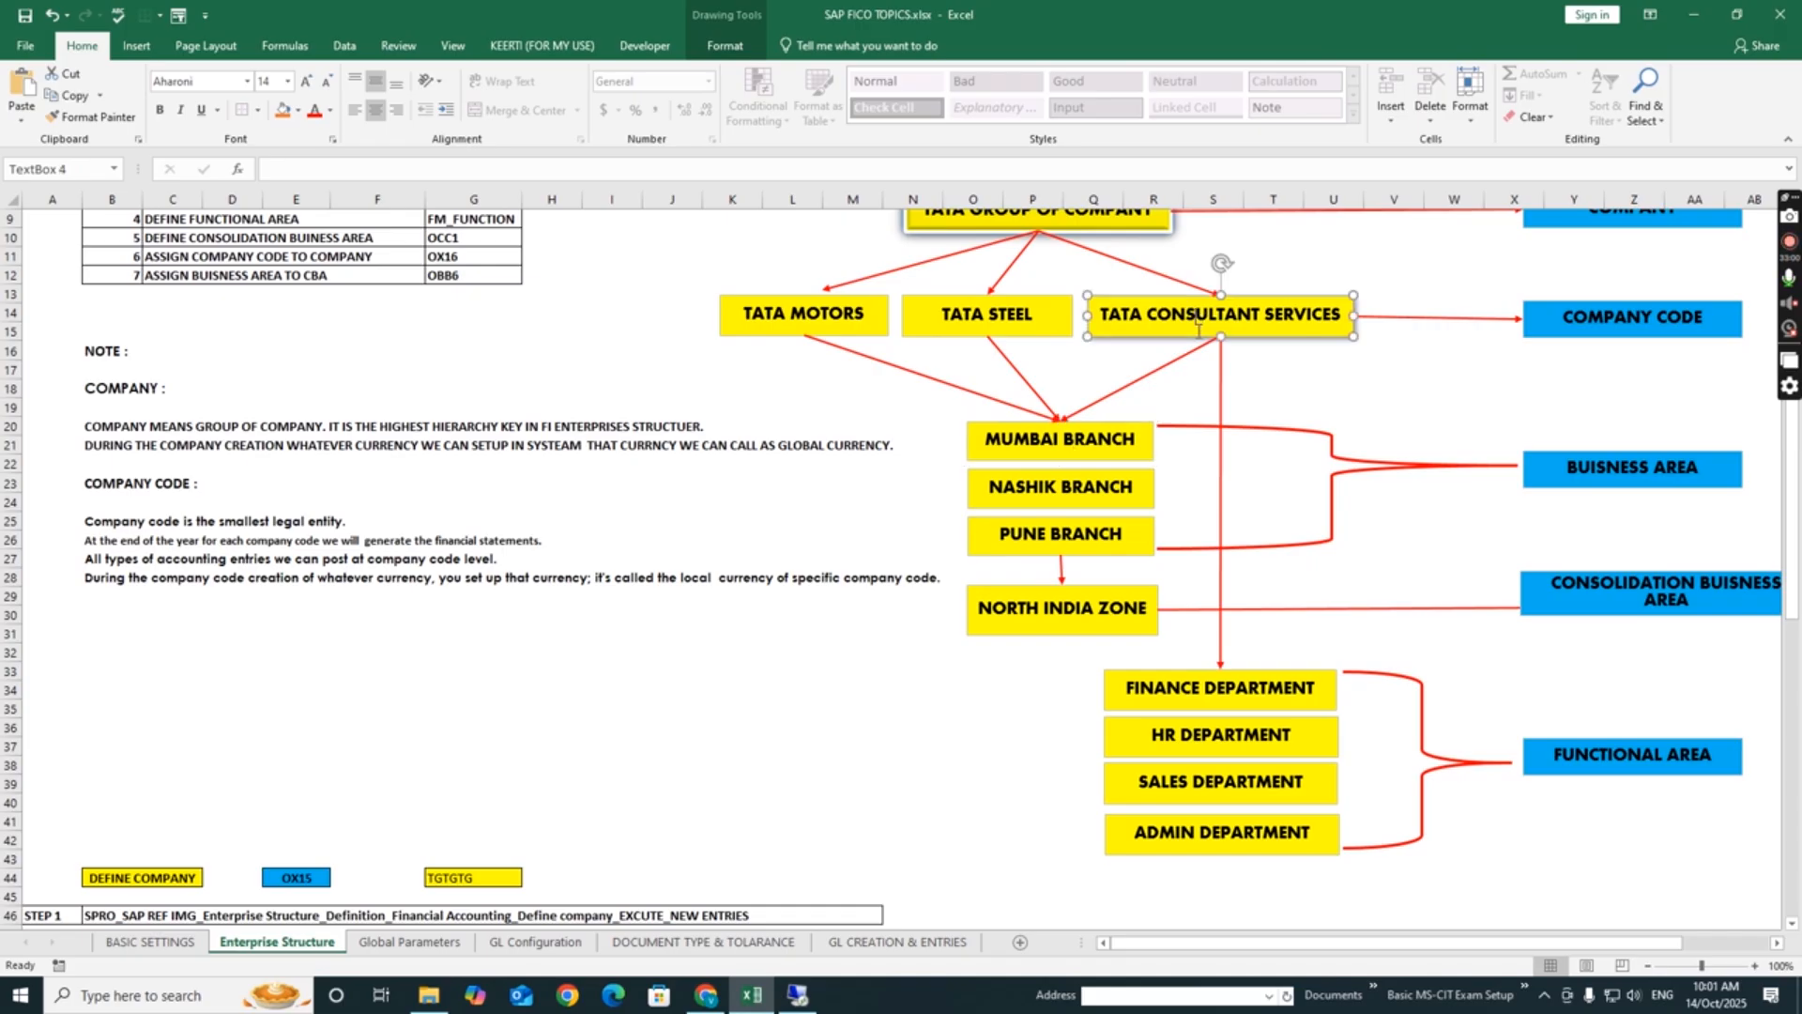
pyautogui.click(1068, 441)
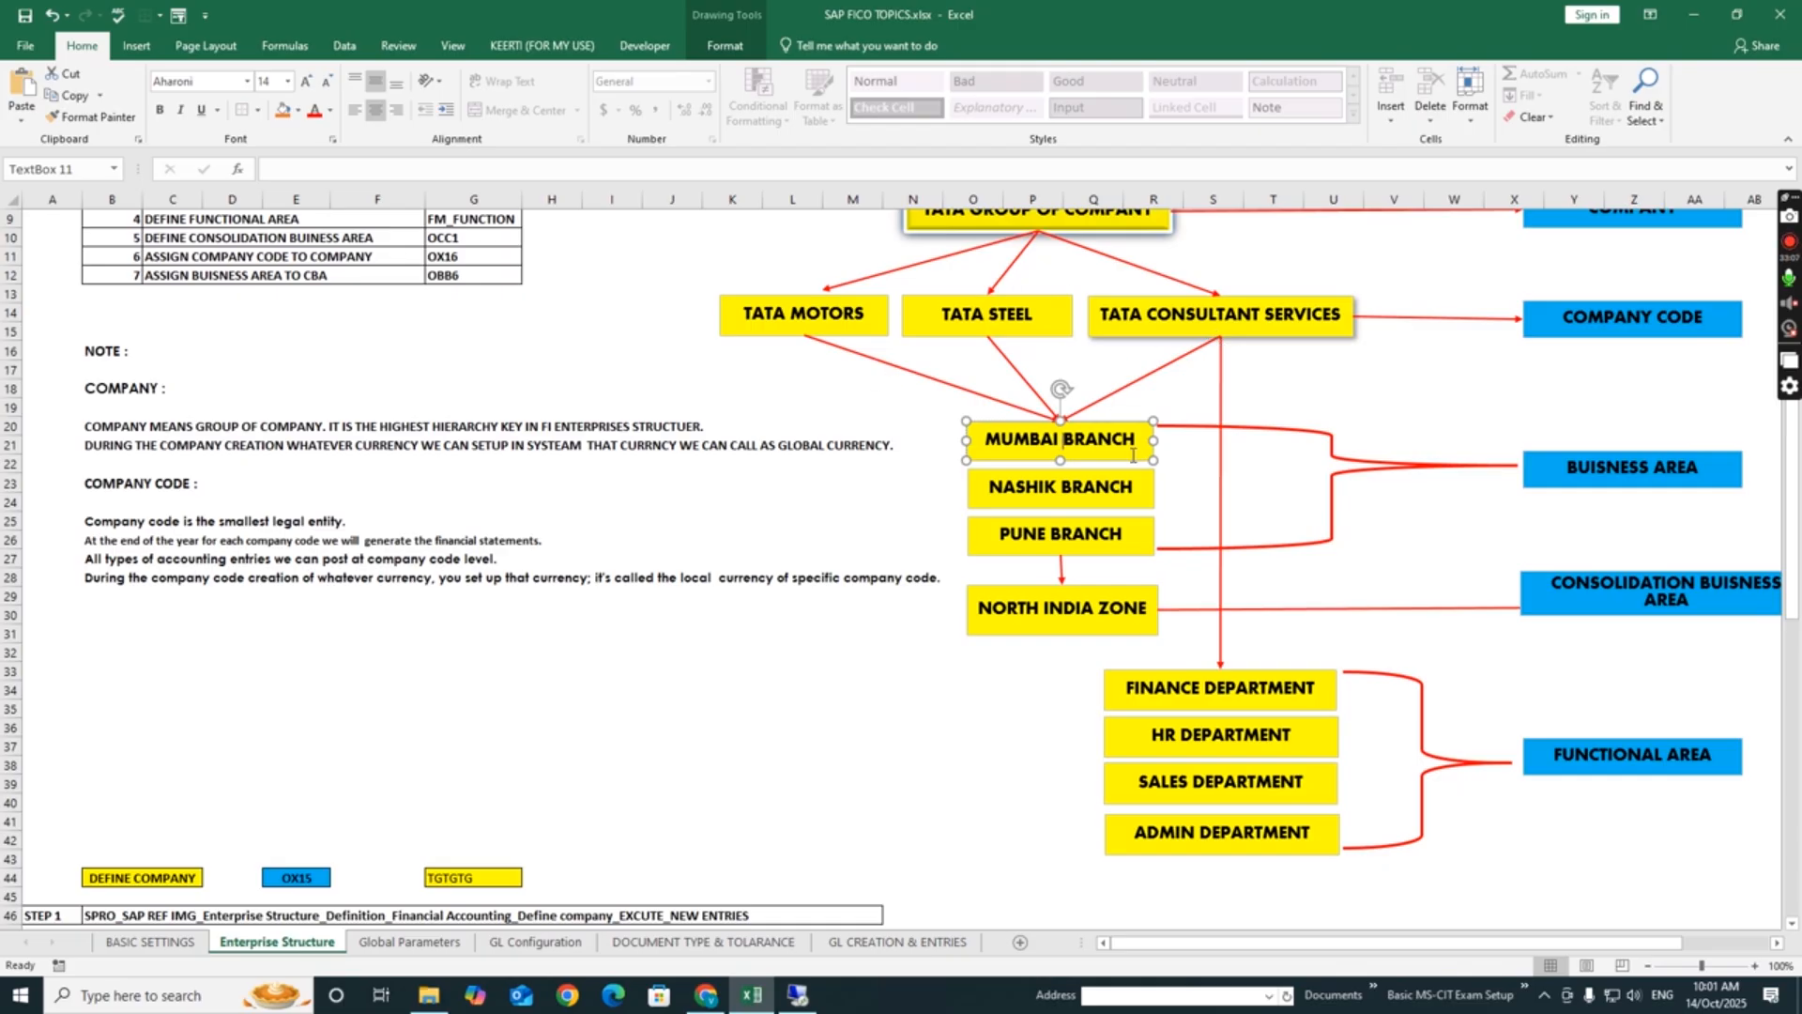
pyautogui.click(1126, 487)
pyautogui.click(1124, 548)
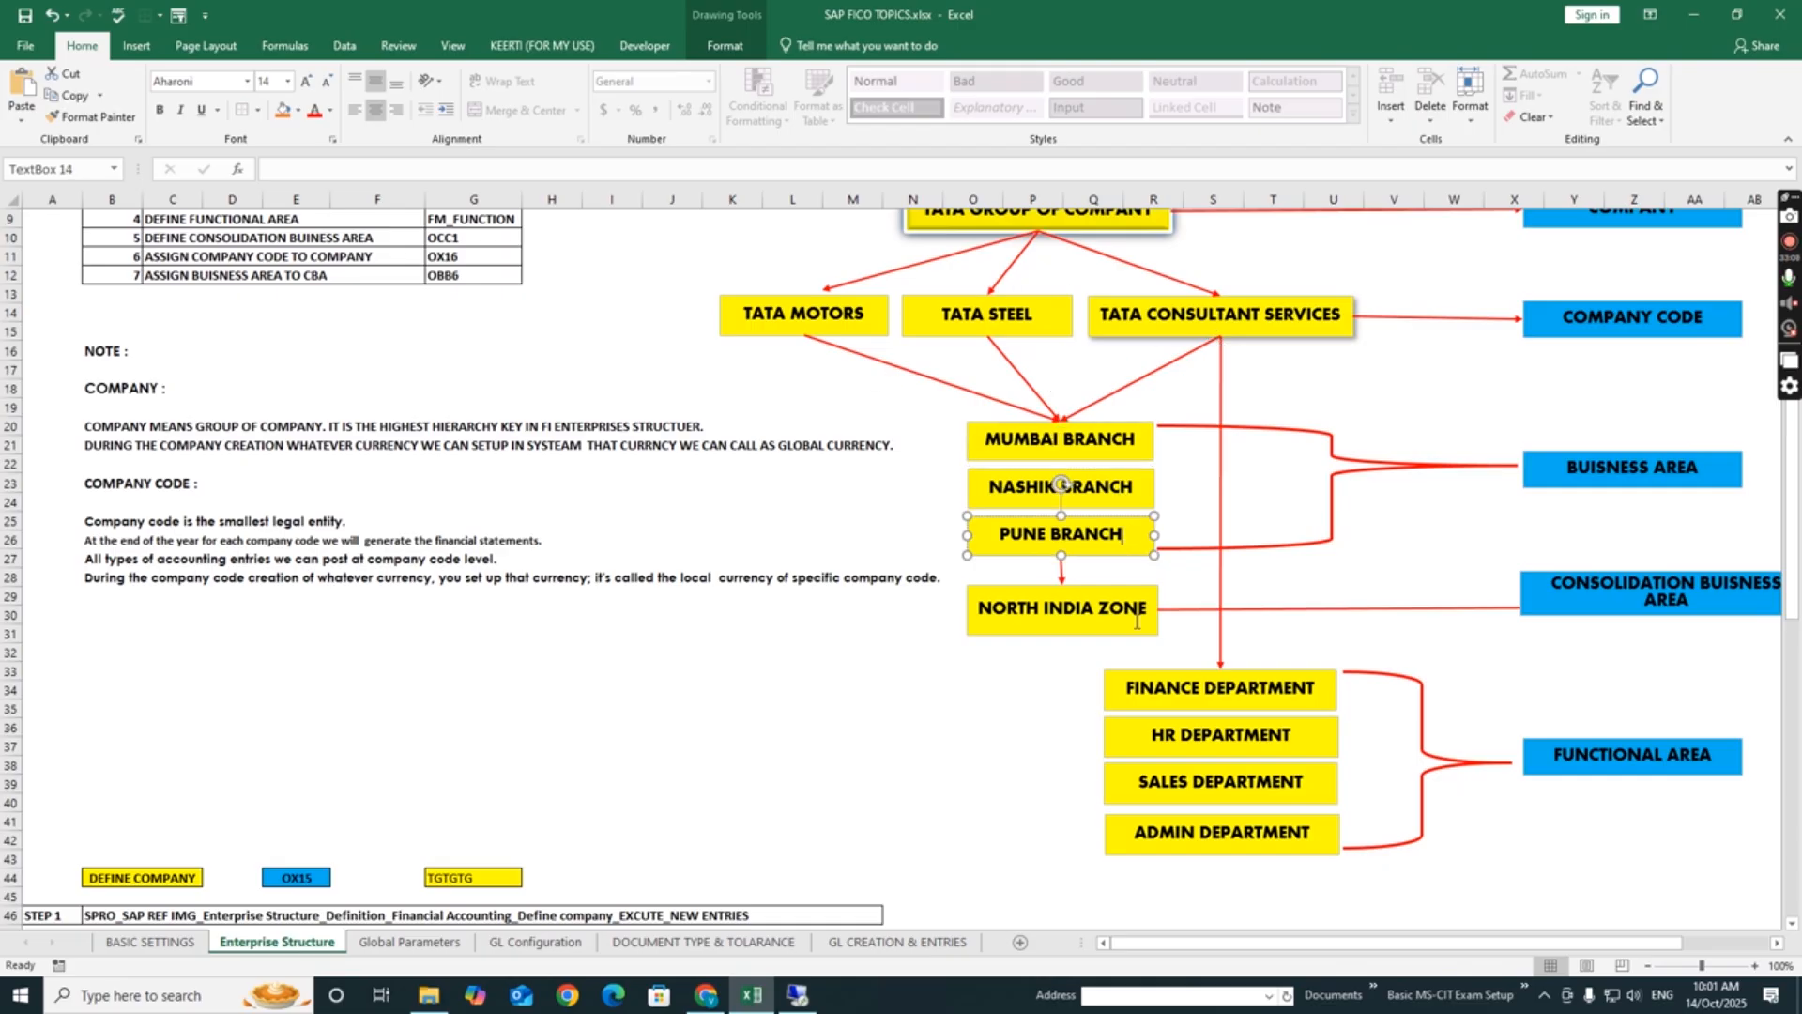
pyautogui.click(1120, 442)
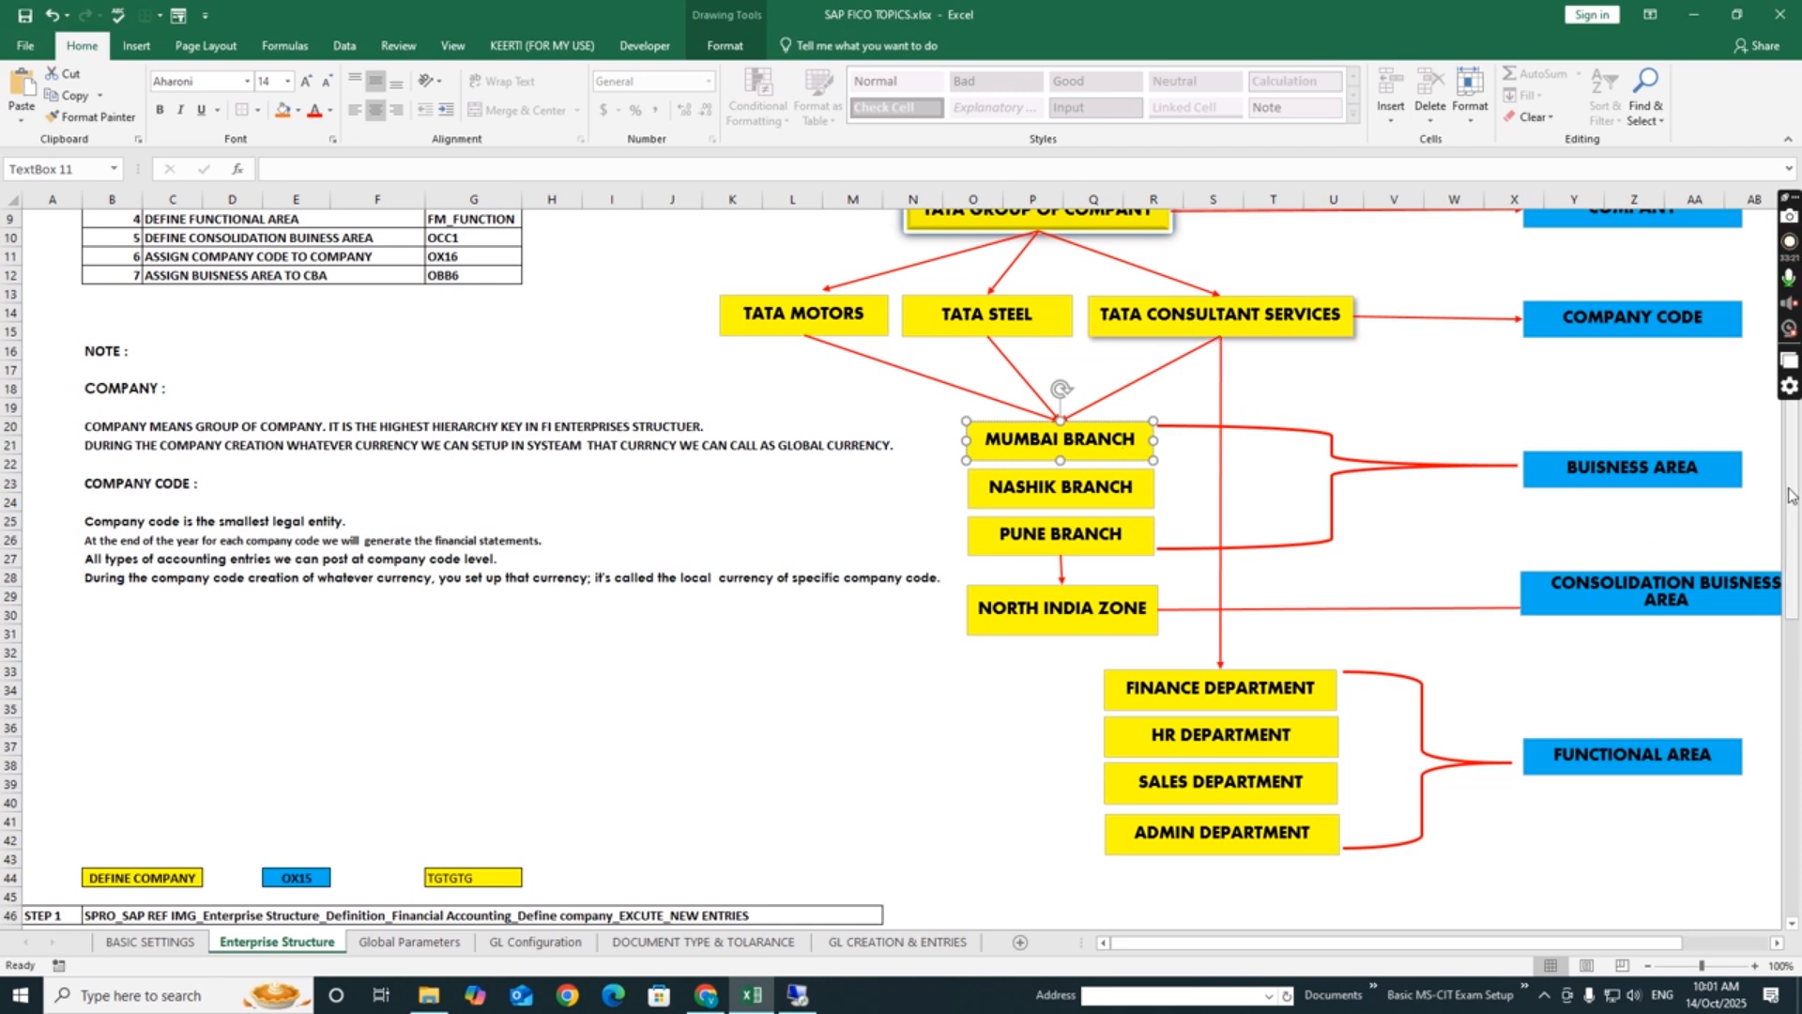
# - Examine in the hierarchy diagram how Tata Motors, Tata Steel and Tata Consultant Services sit under the Tata group as company codes
pyautogui.moveTo(1793, 495); pyautogui.dragTo(1793, 440)
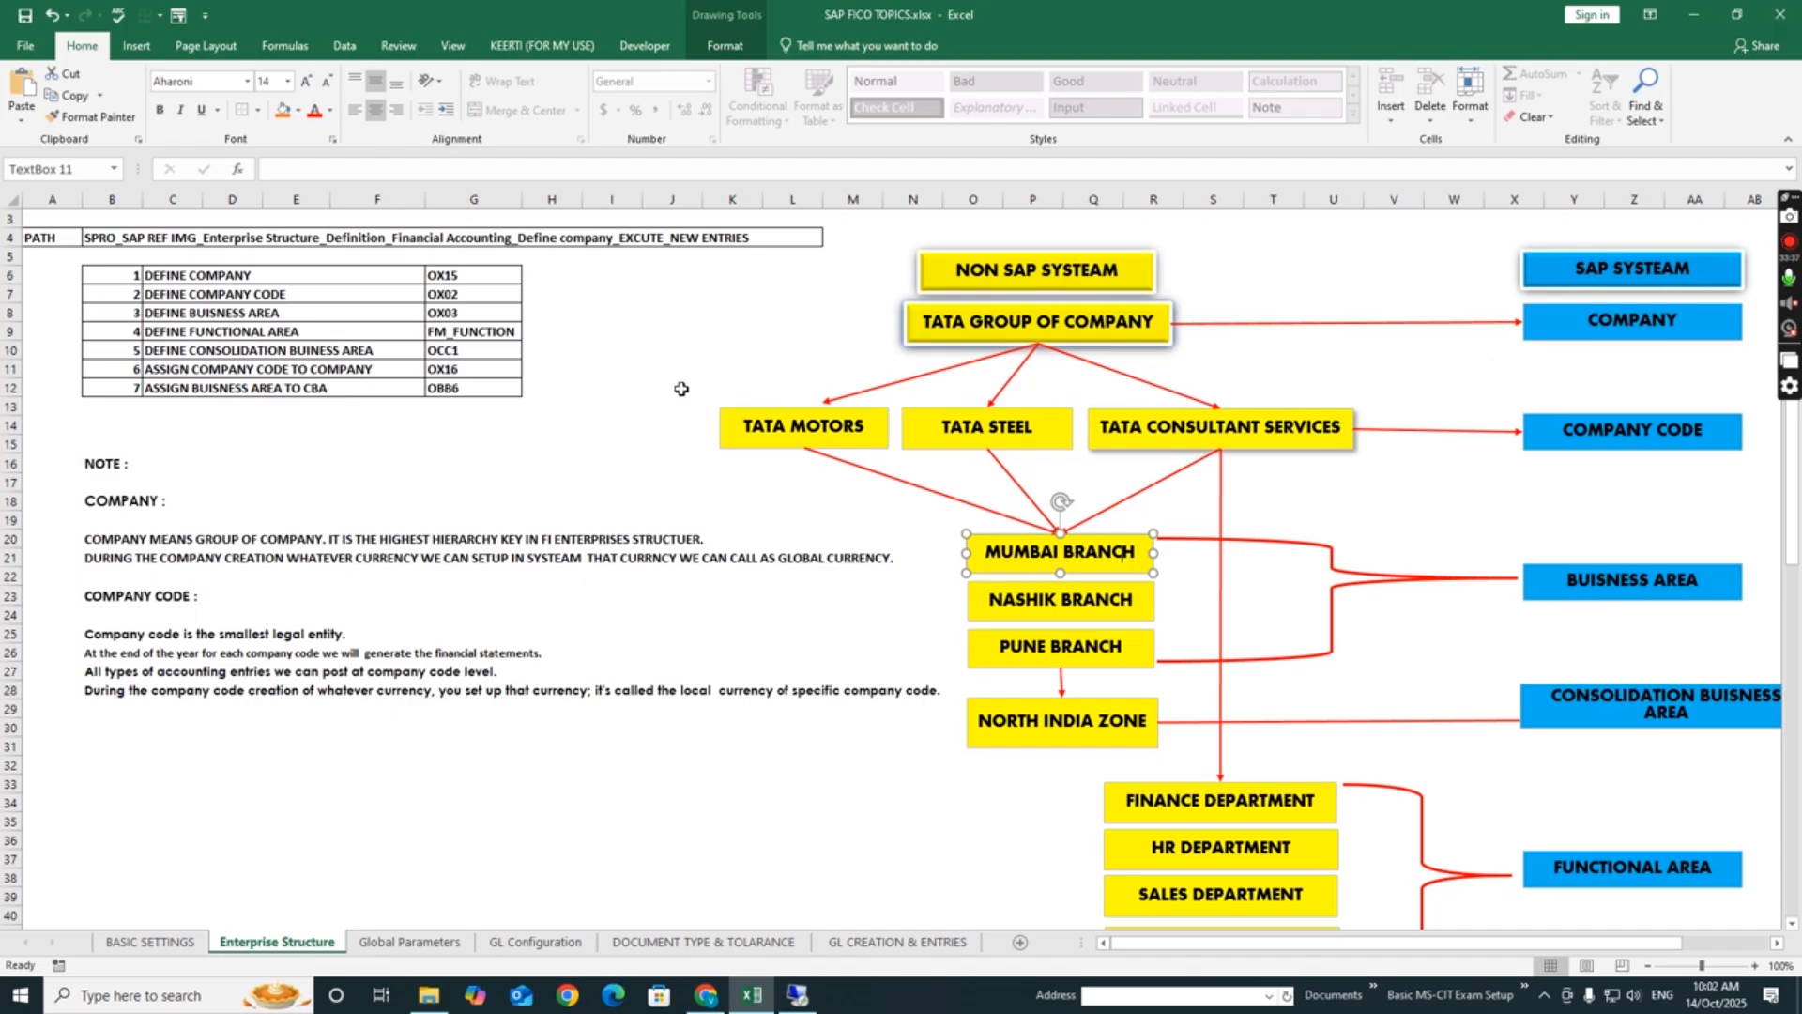
pyautogui.moveTo(674, 370); pyautogui.dragTo(1488, 486)
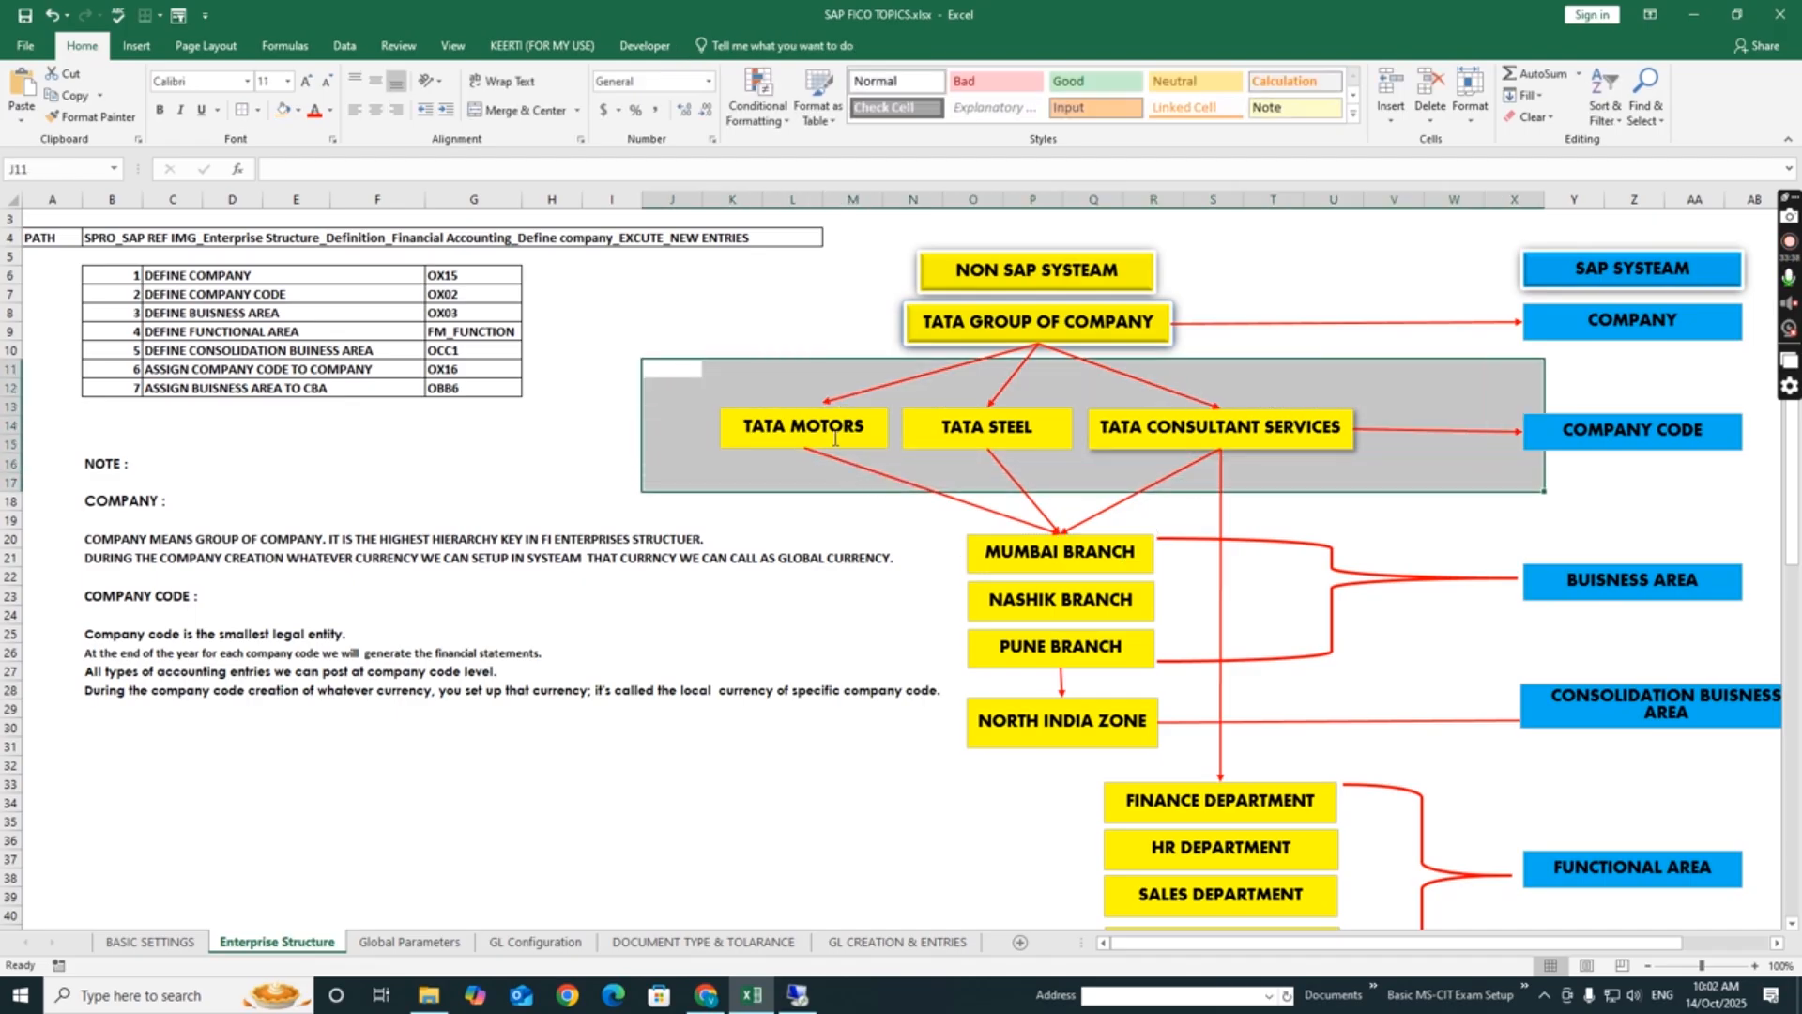
pyautogui.click(839, 433)
pyautogui.click(1002, 443)
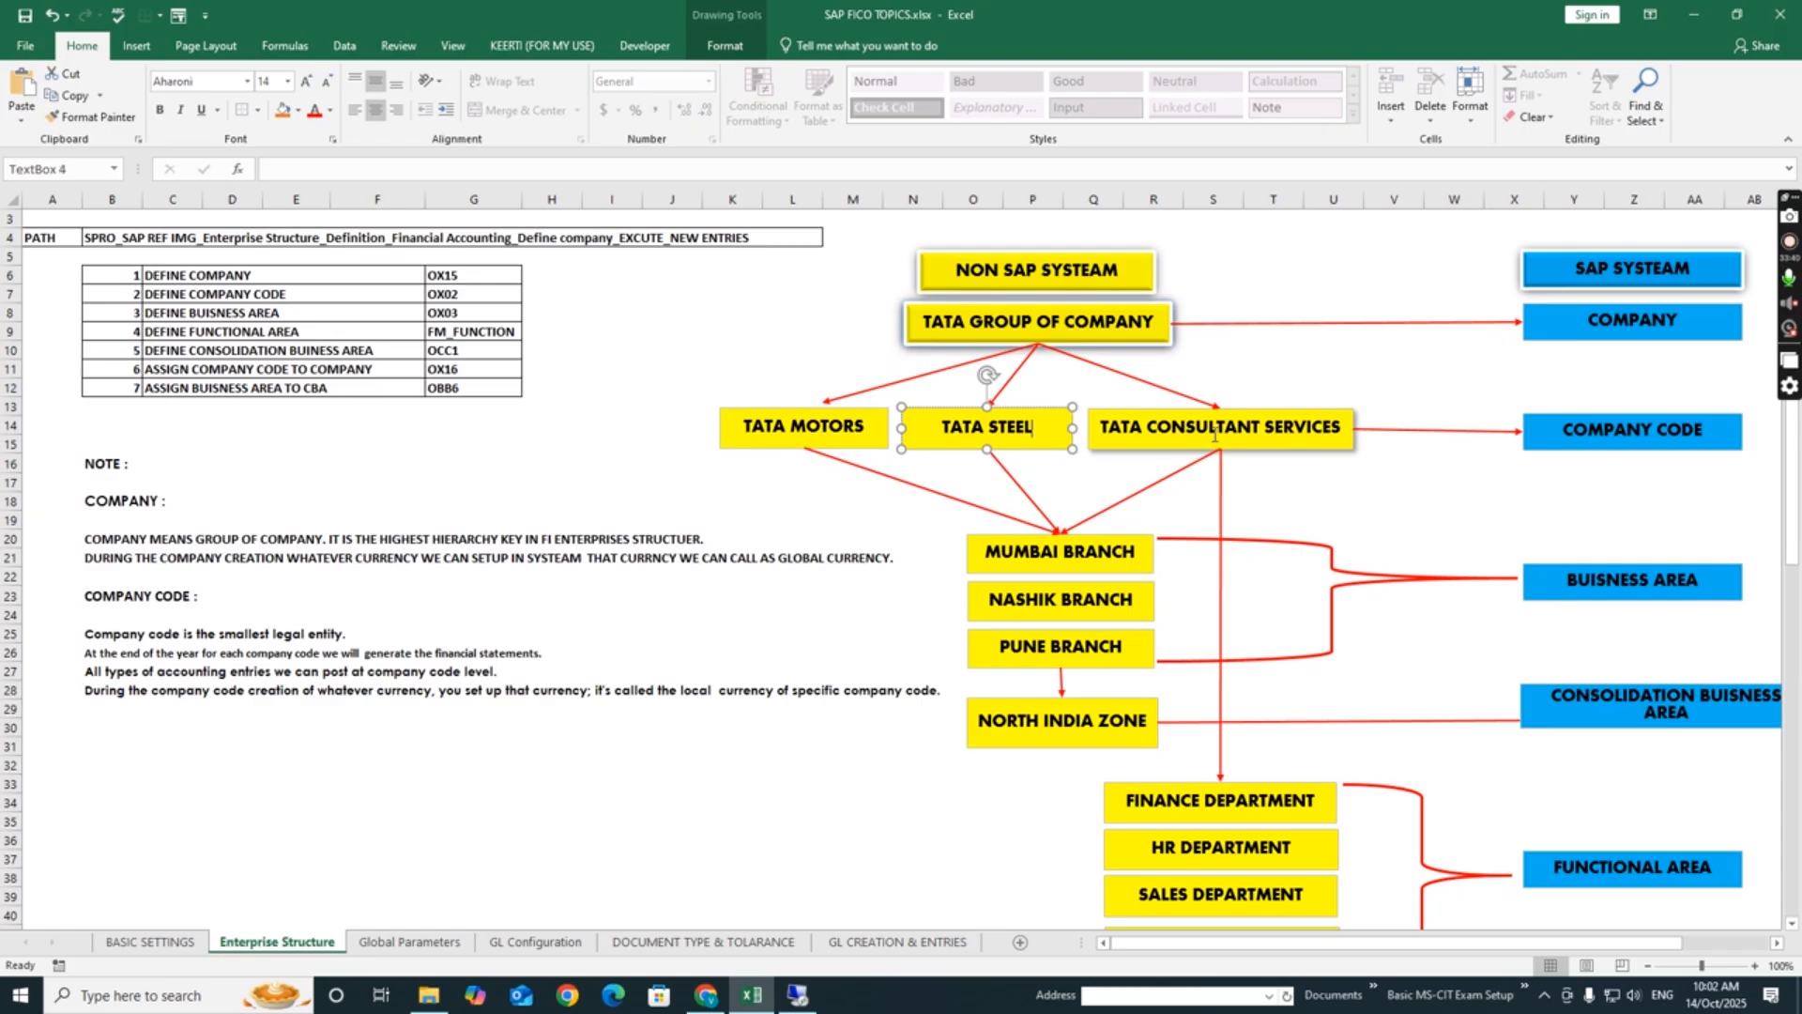
pyautogui.click(1212, 449)
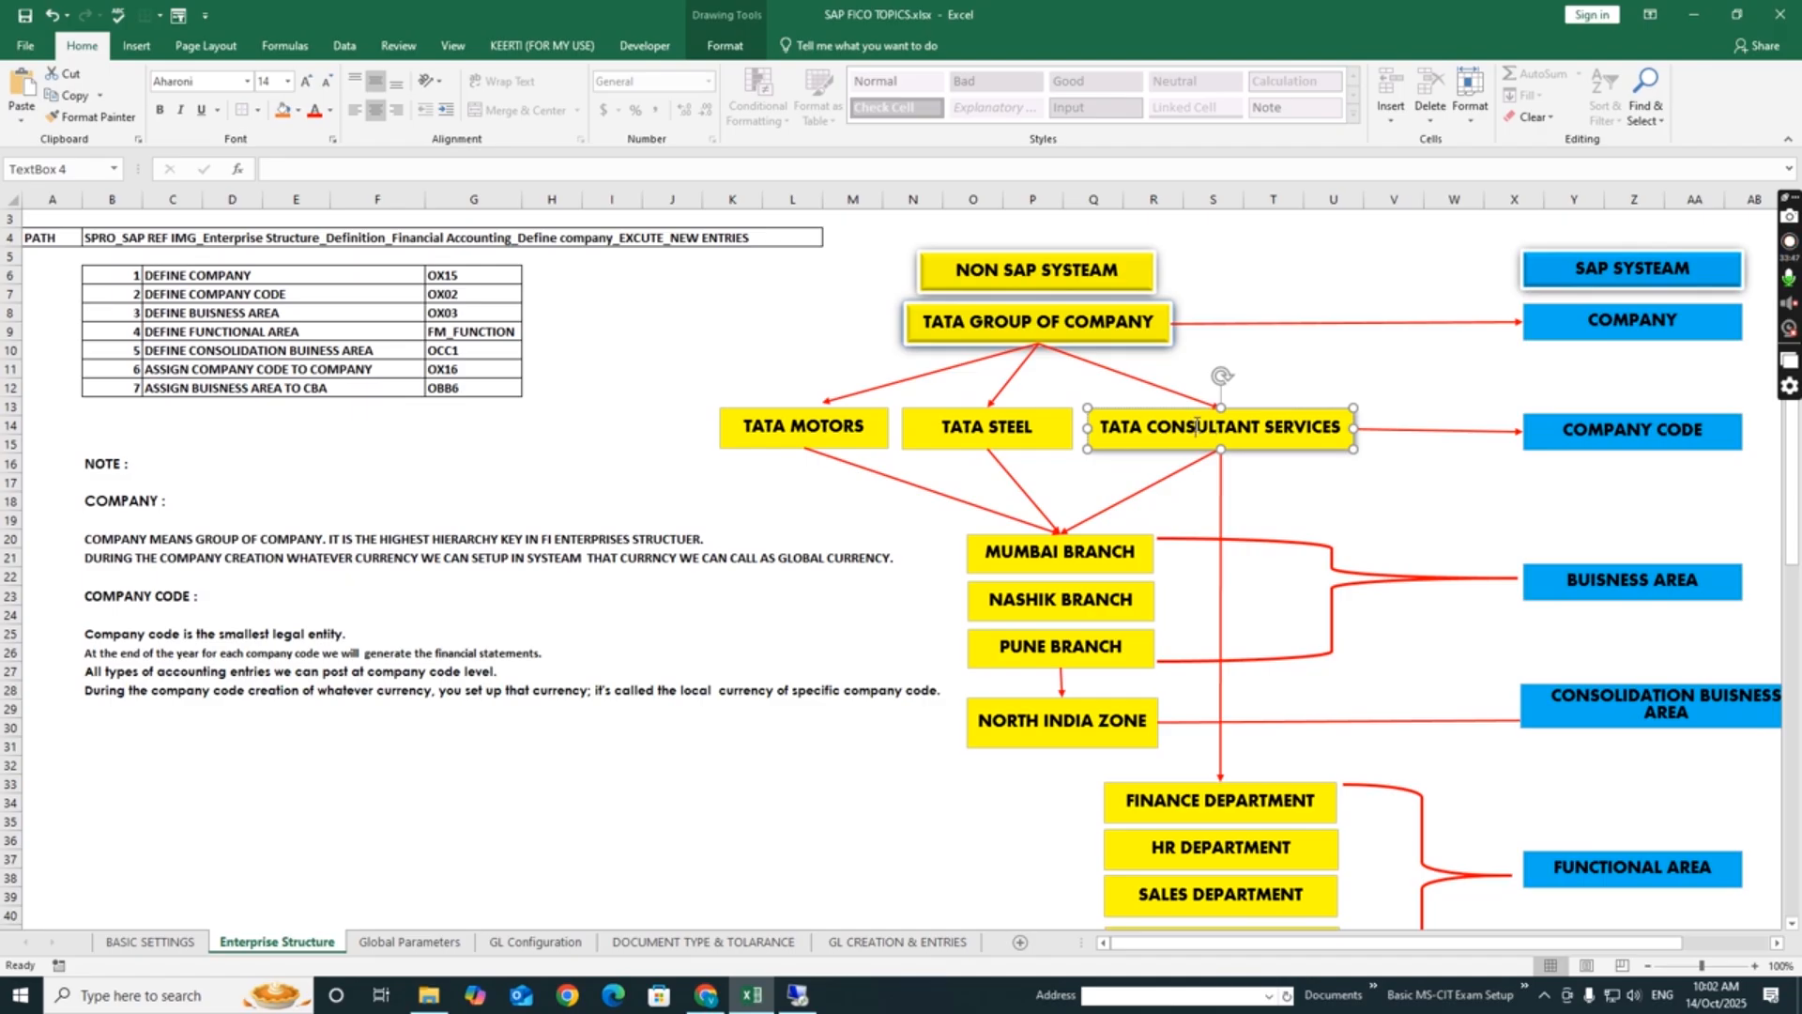
pyautogui.click(1073, 325)
pyautogui.click(787, 333)
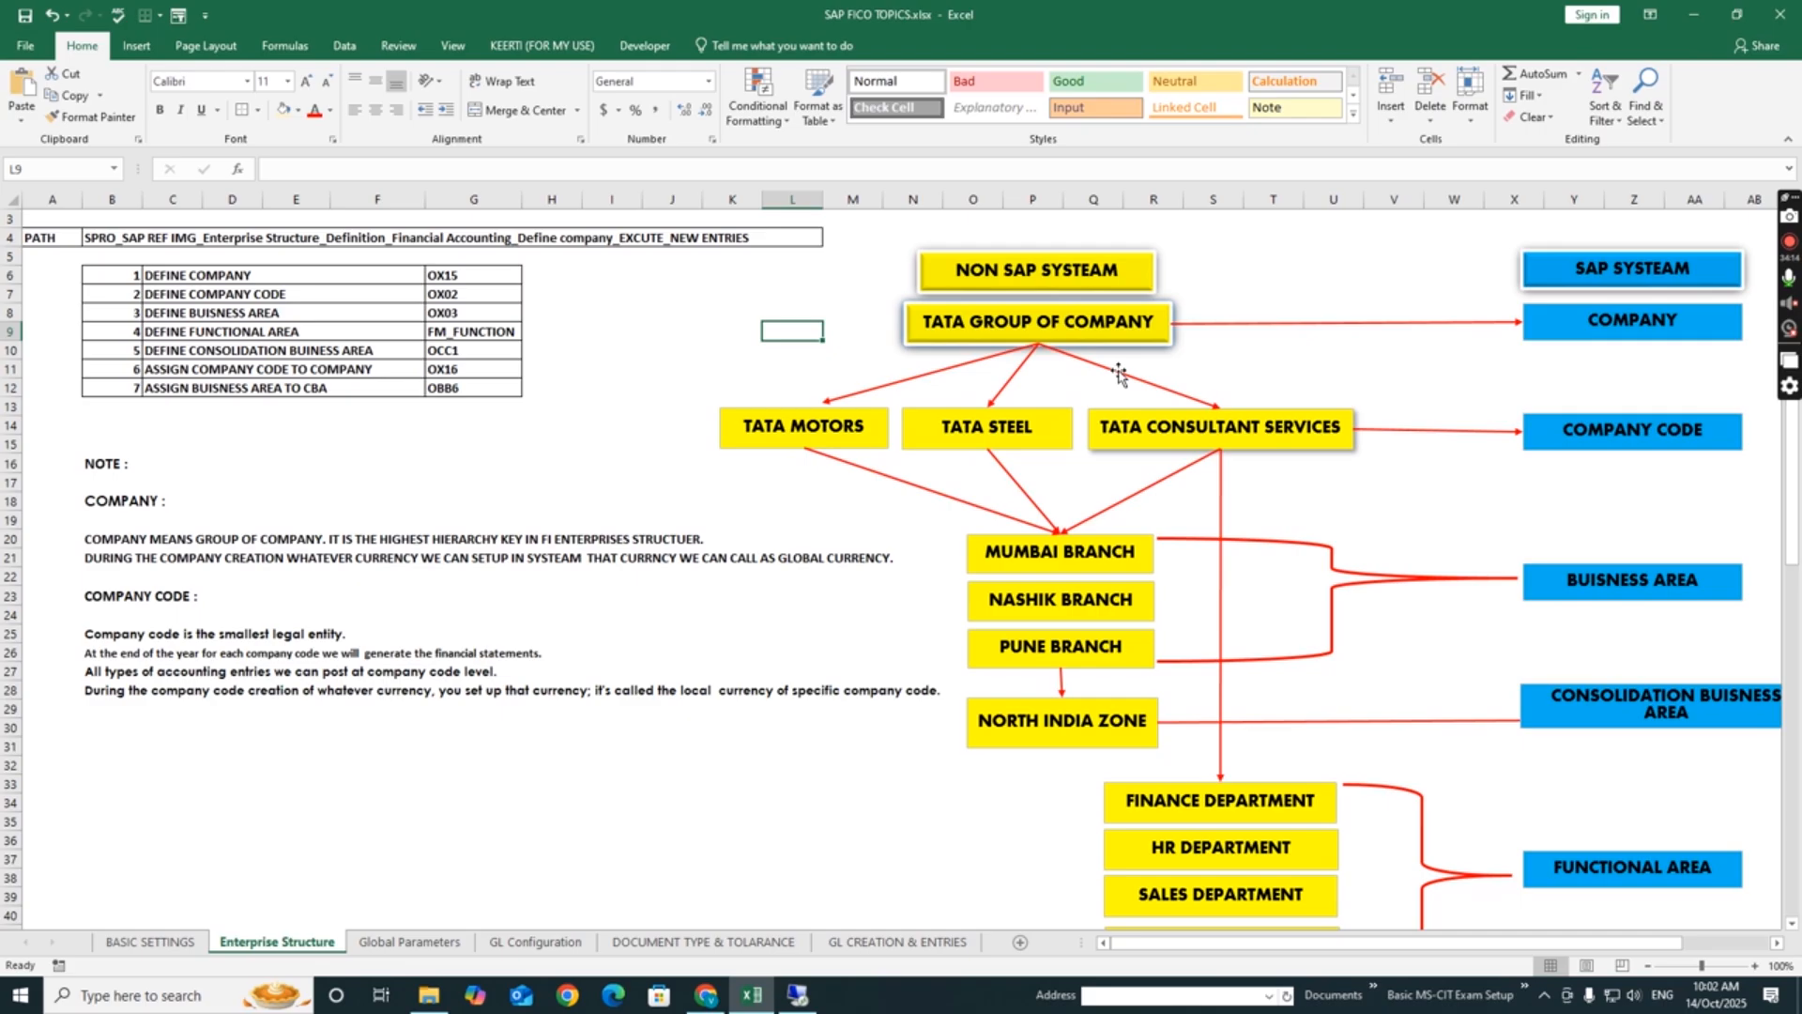
# - Review the two assignment entries: company code to company and business area to consolidation business area
pyautogui.moveTo(1793, 499); pyautogui.dragTo(1791, 658)
pyautogui.scroll(-6, 1150, 868)
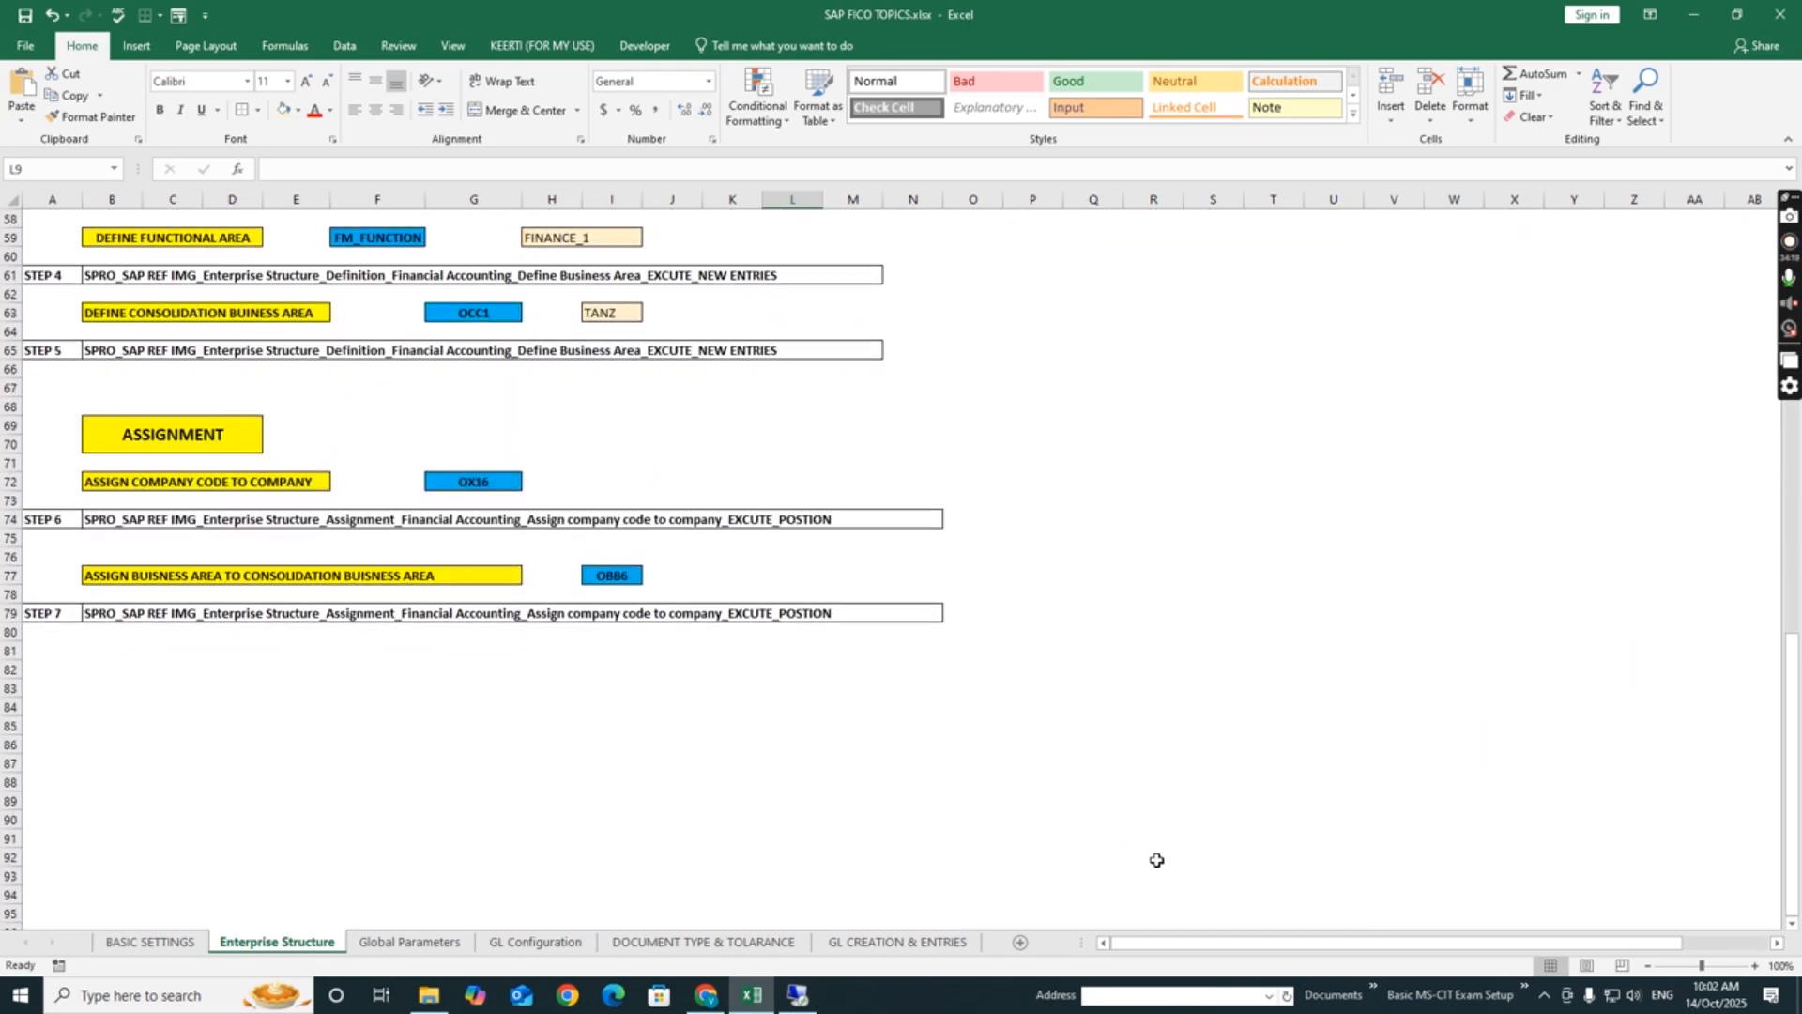
pyautogui.click(498, 871)
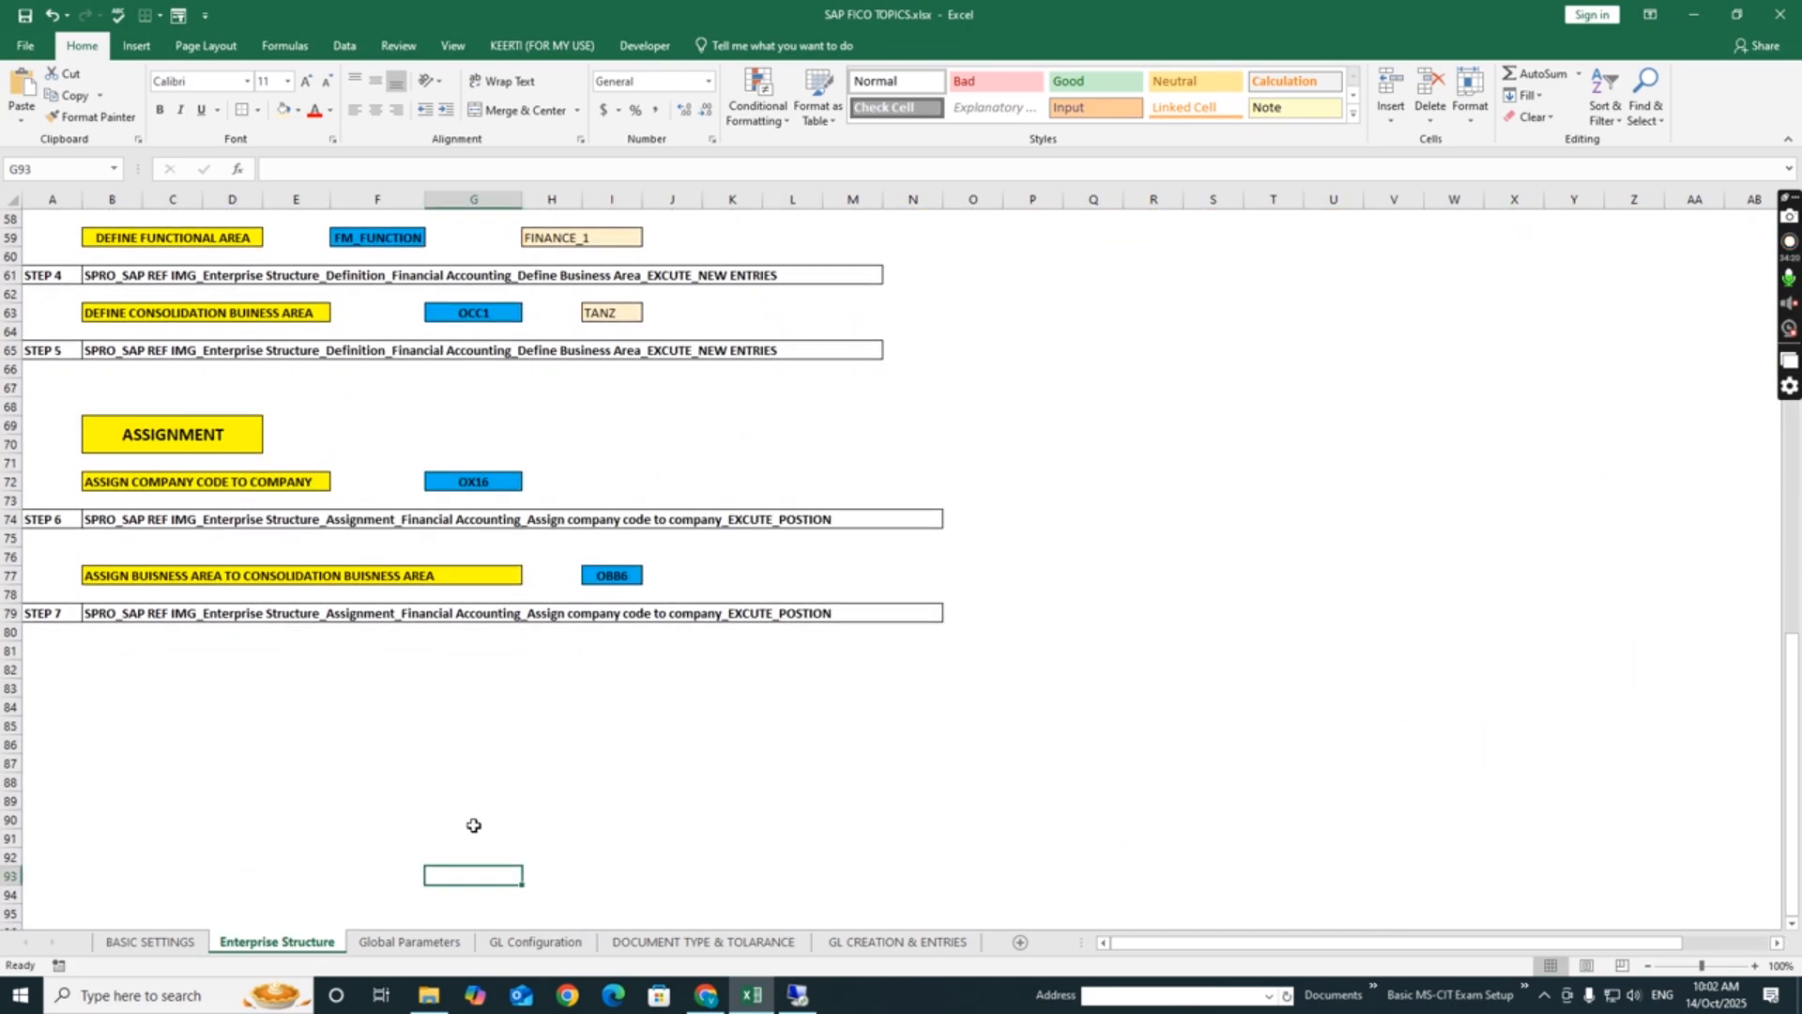
pyautogui.click(143, 480)
pyautogui.click(116, 574)
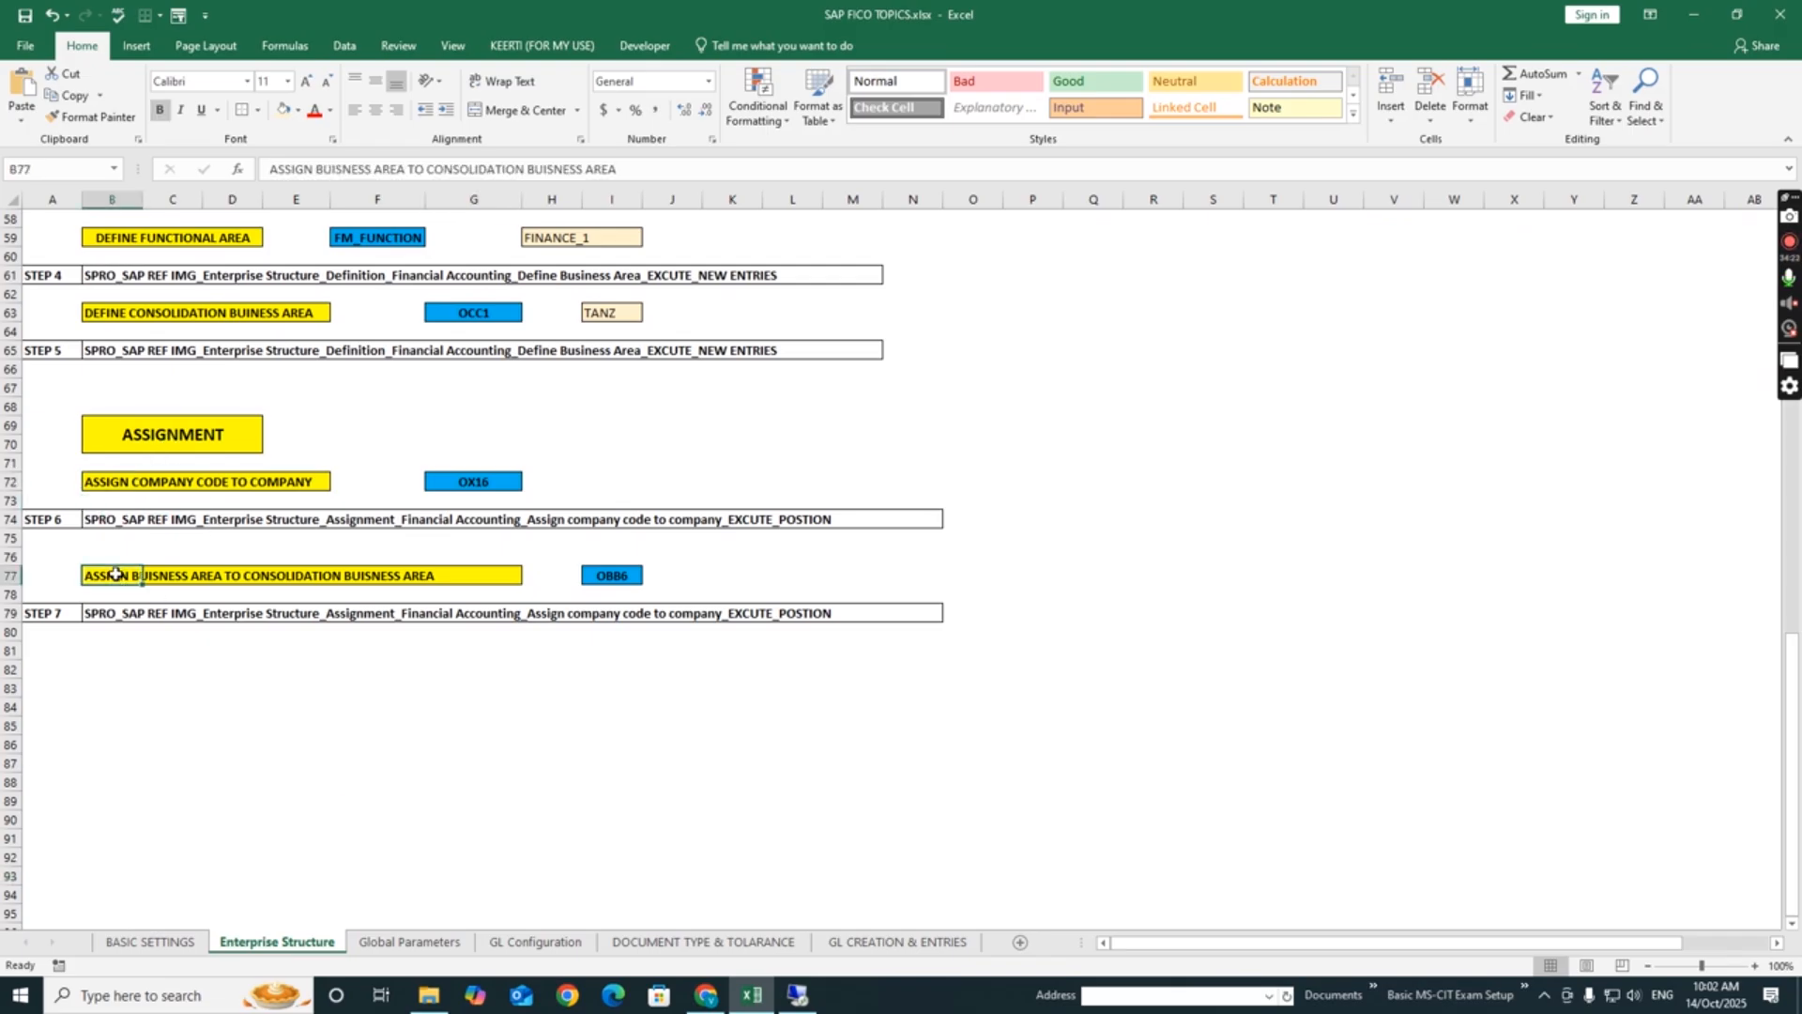
pyautogui.click(372, 722)
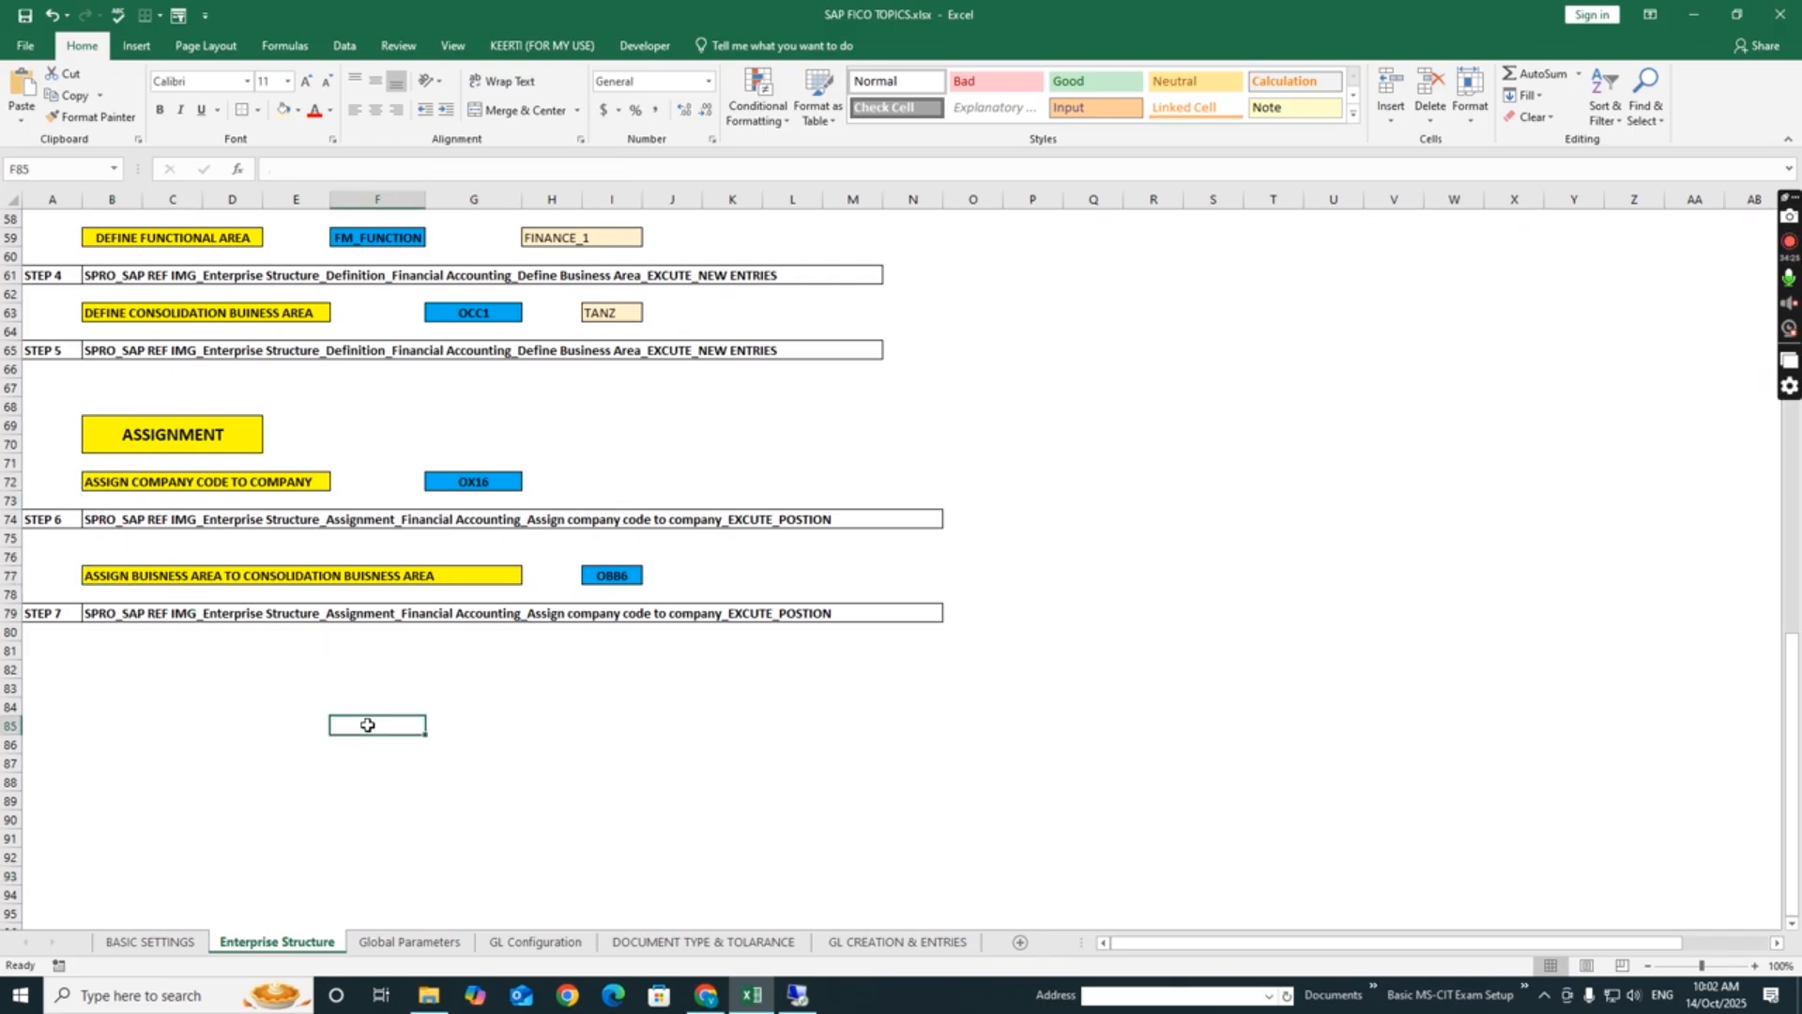
pyautogui.click(635, 742)
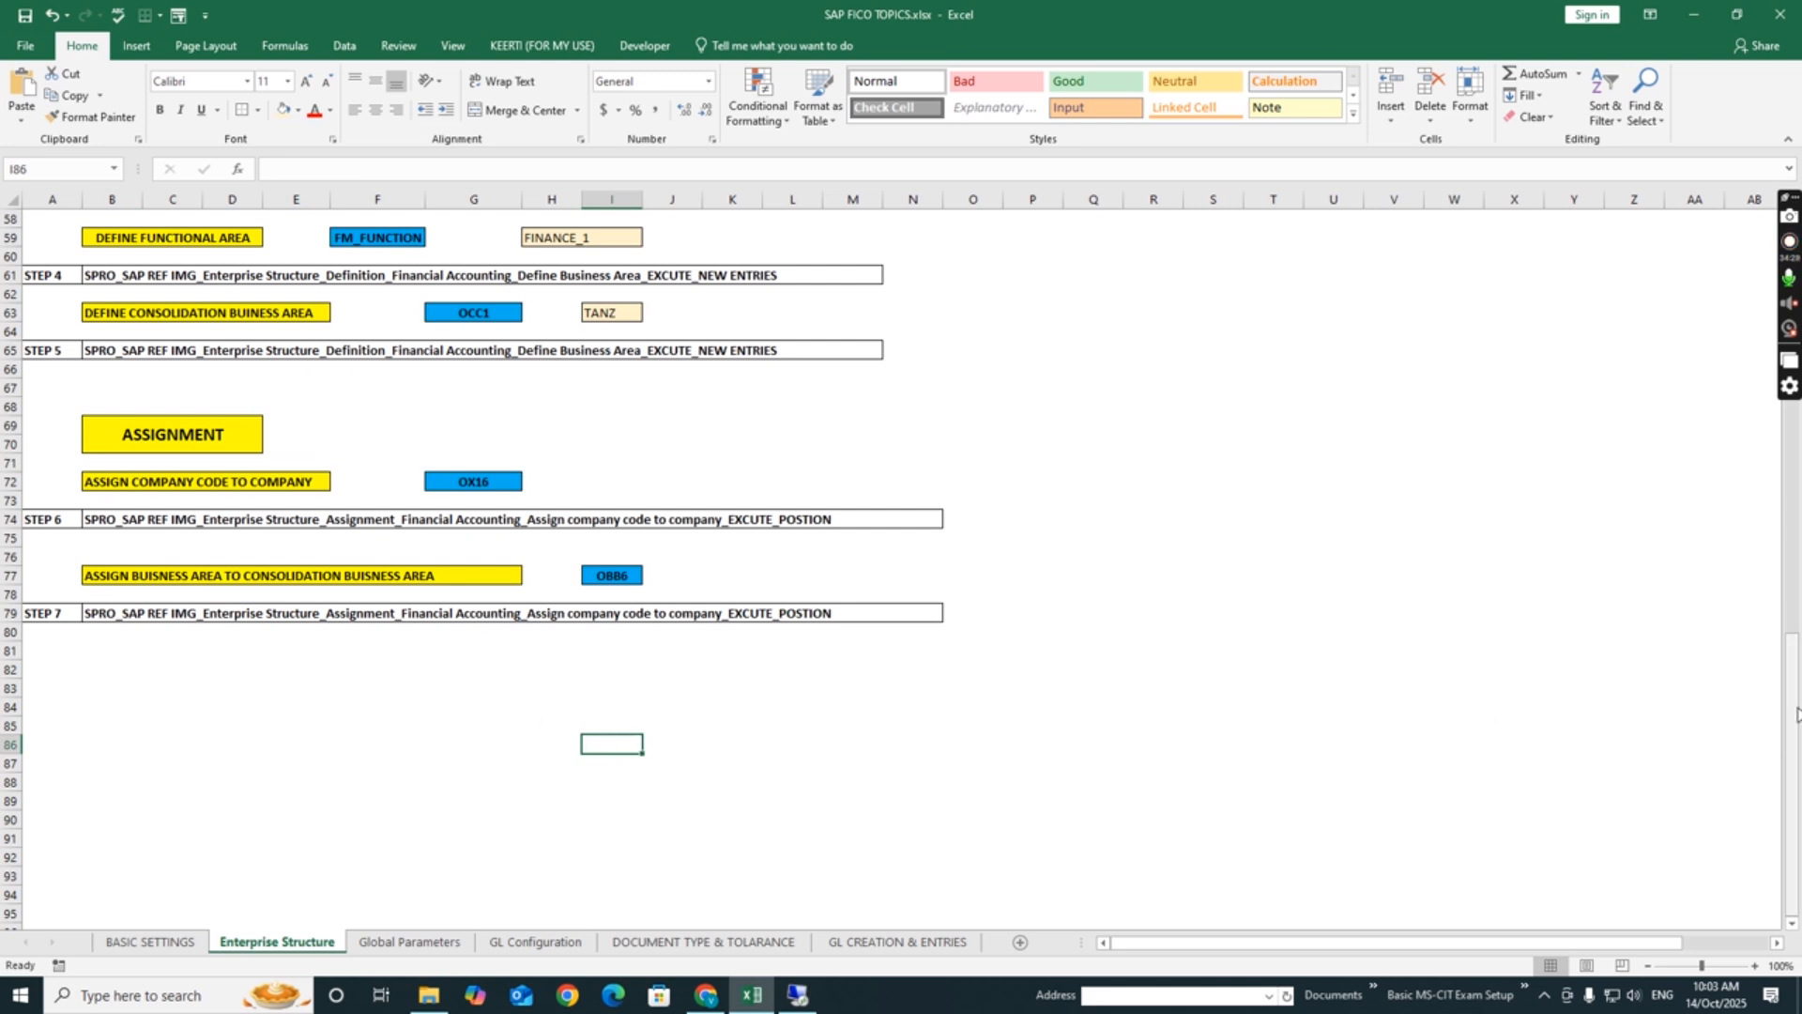
# - Review the five definition steps in order, from company and company code to business, functional and consolidation business area
pyautogui.moveTo(1797, 714); pyautogui.dragTo(1786, 570)
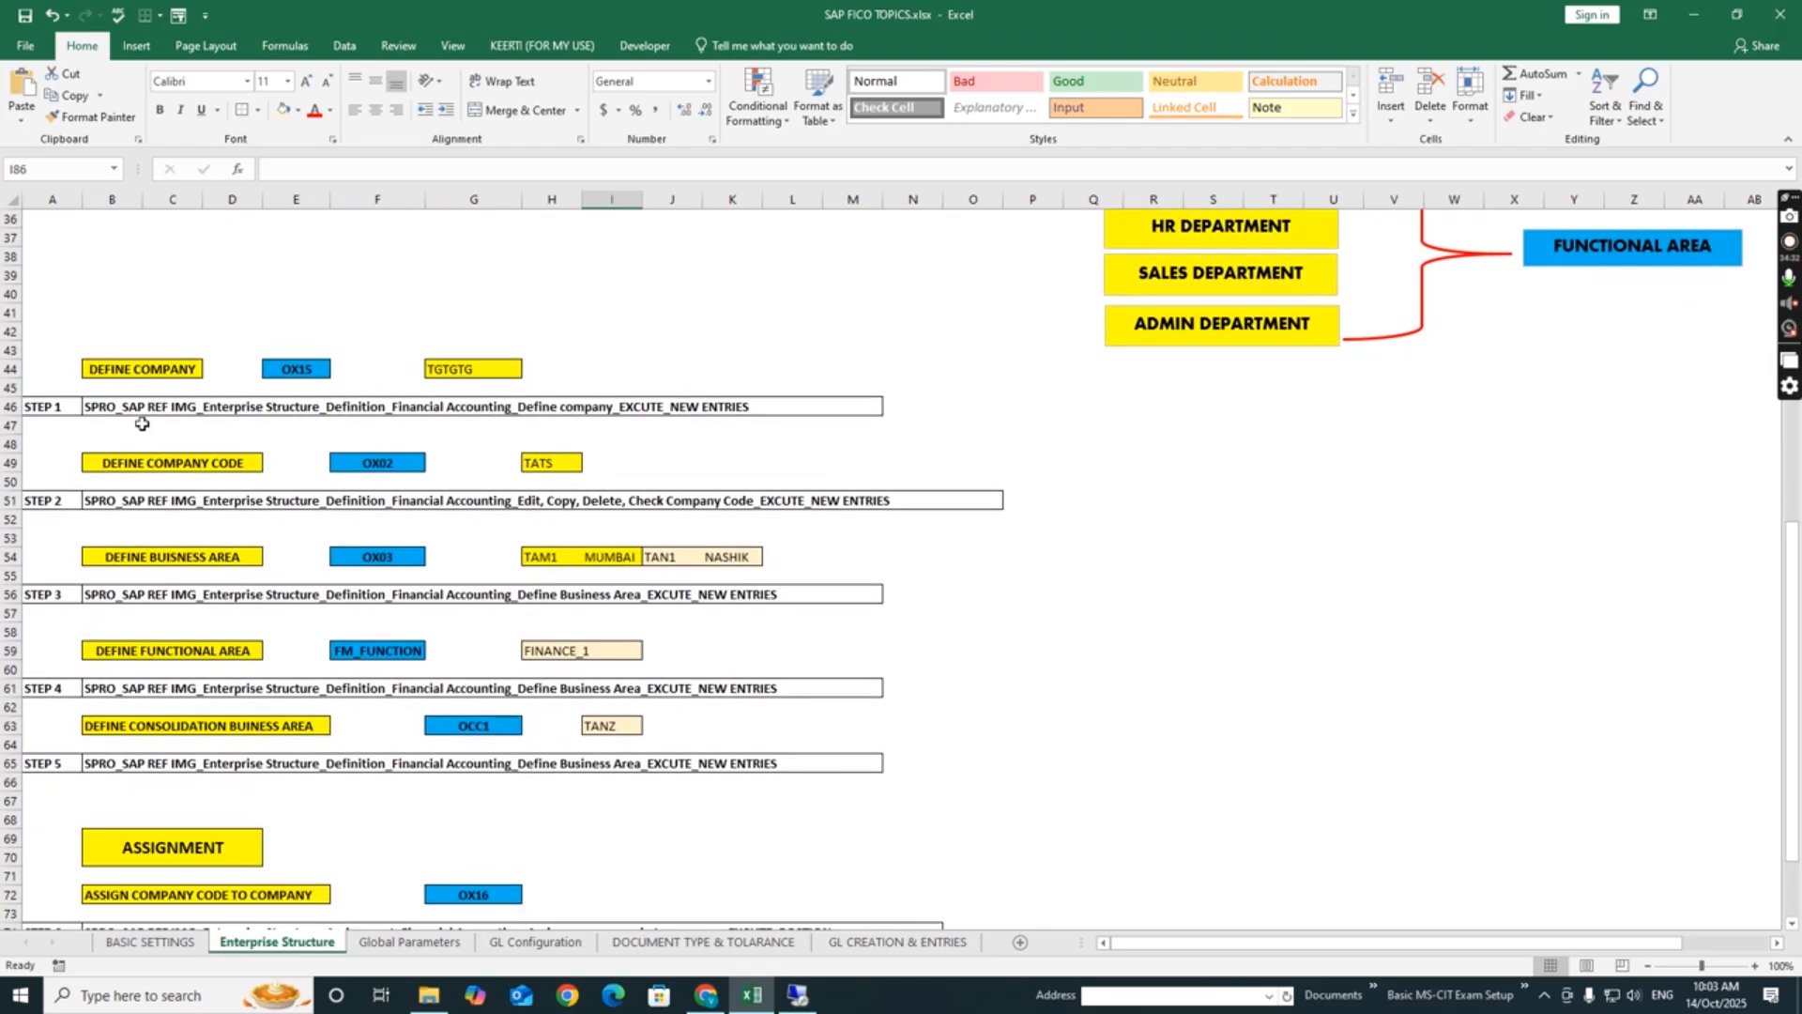
pyautogui.click(155, 366)
pyautogui.click(172, 462)
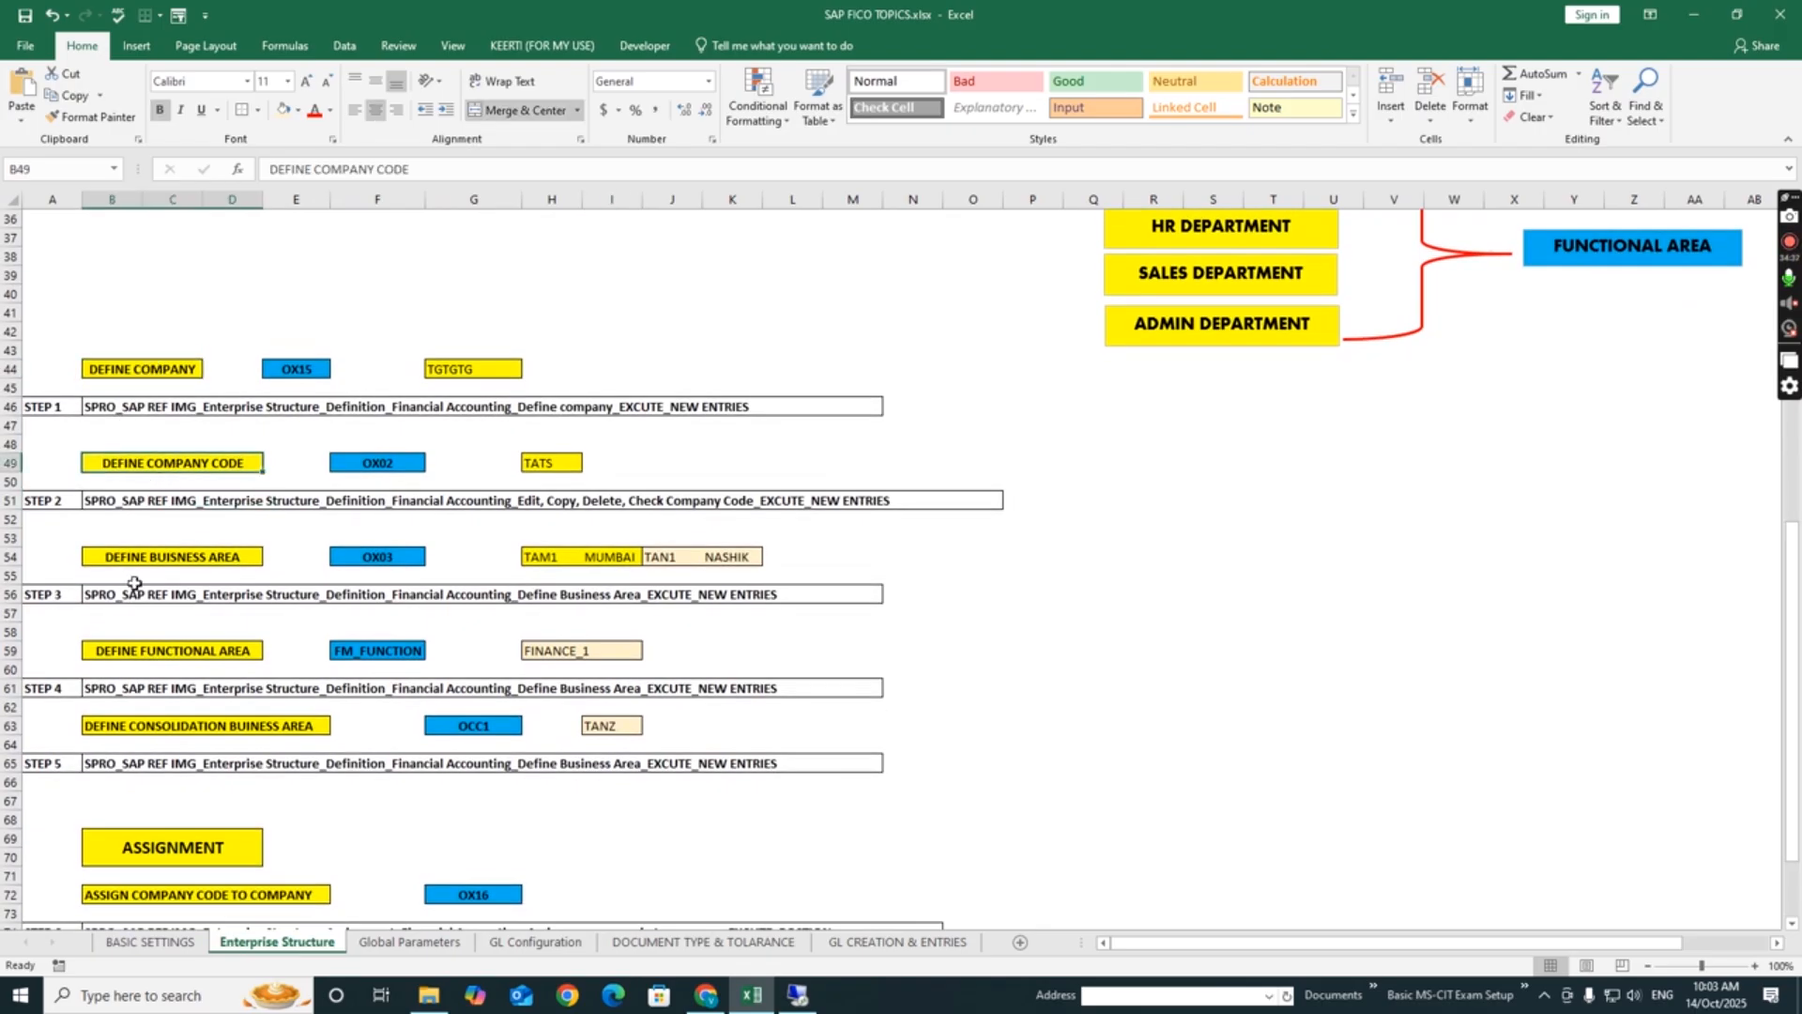
pyautogui.click(173, 558)
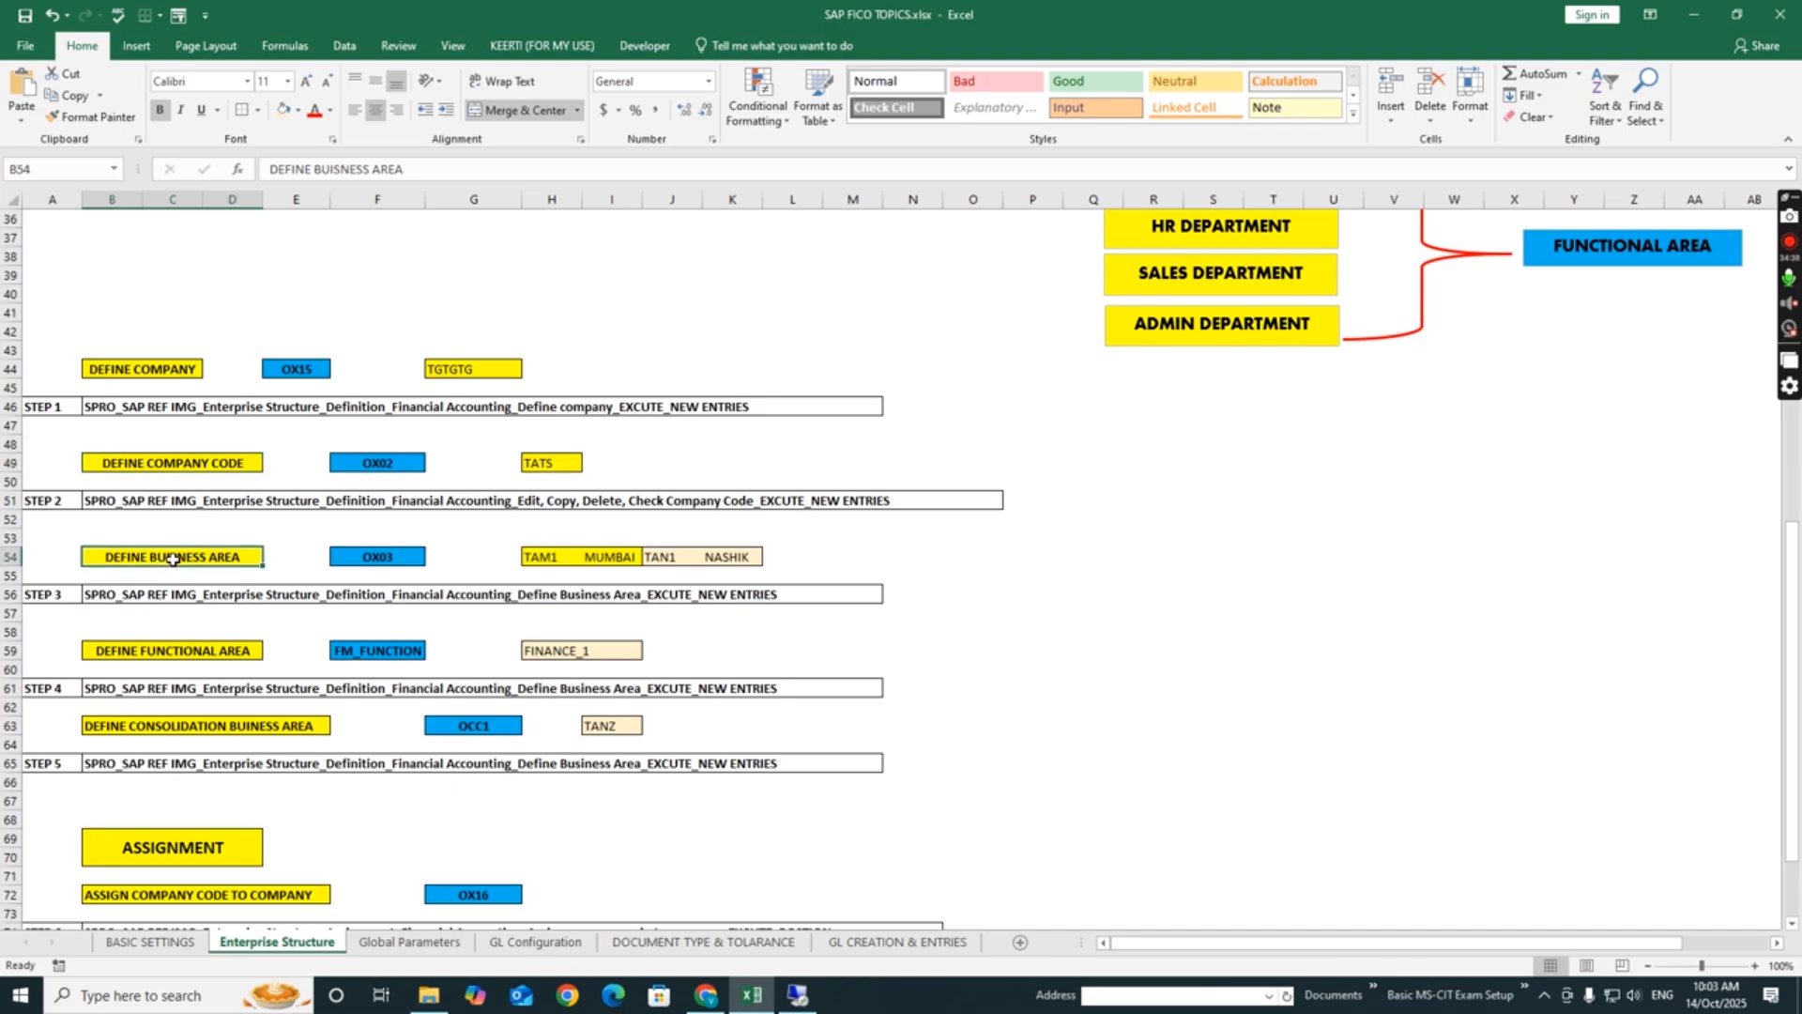
pyautogui.click(175, 661)
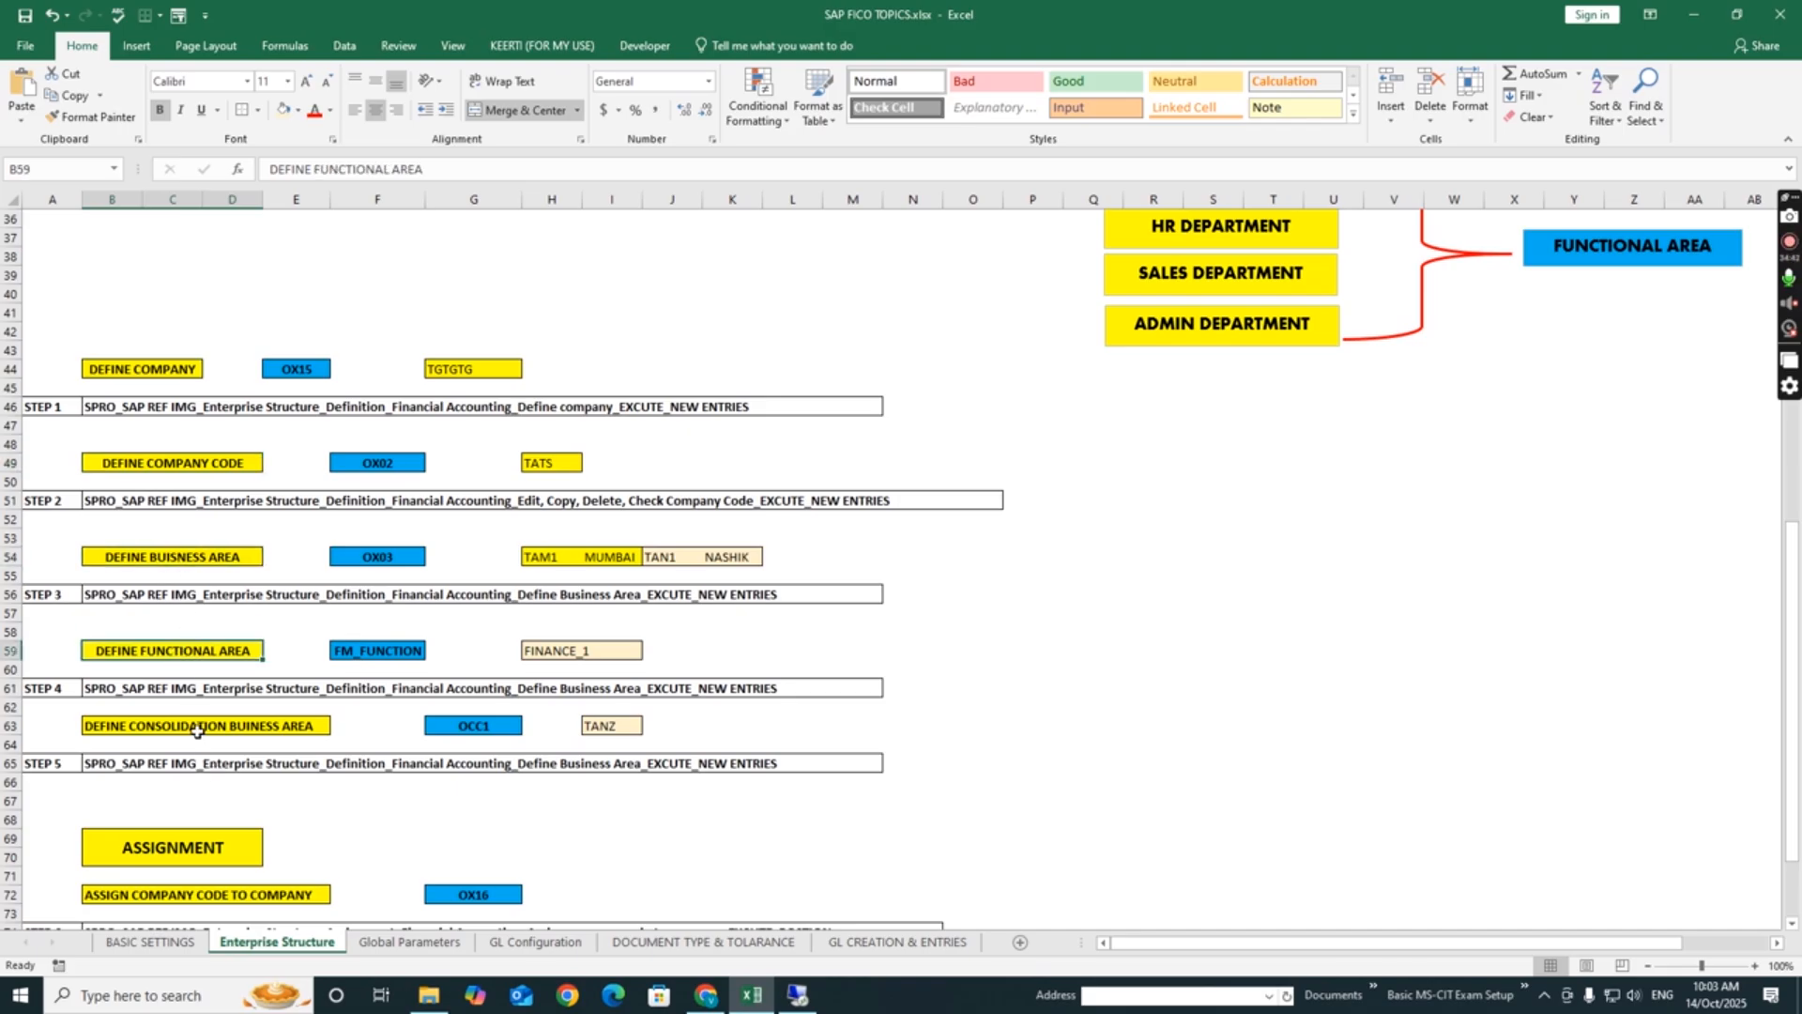
pyautogui.click(196, 731)
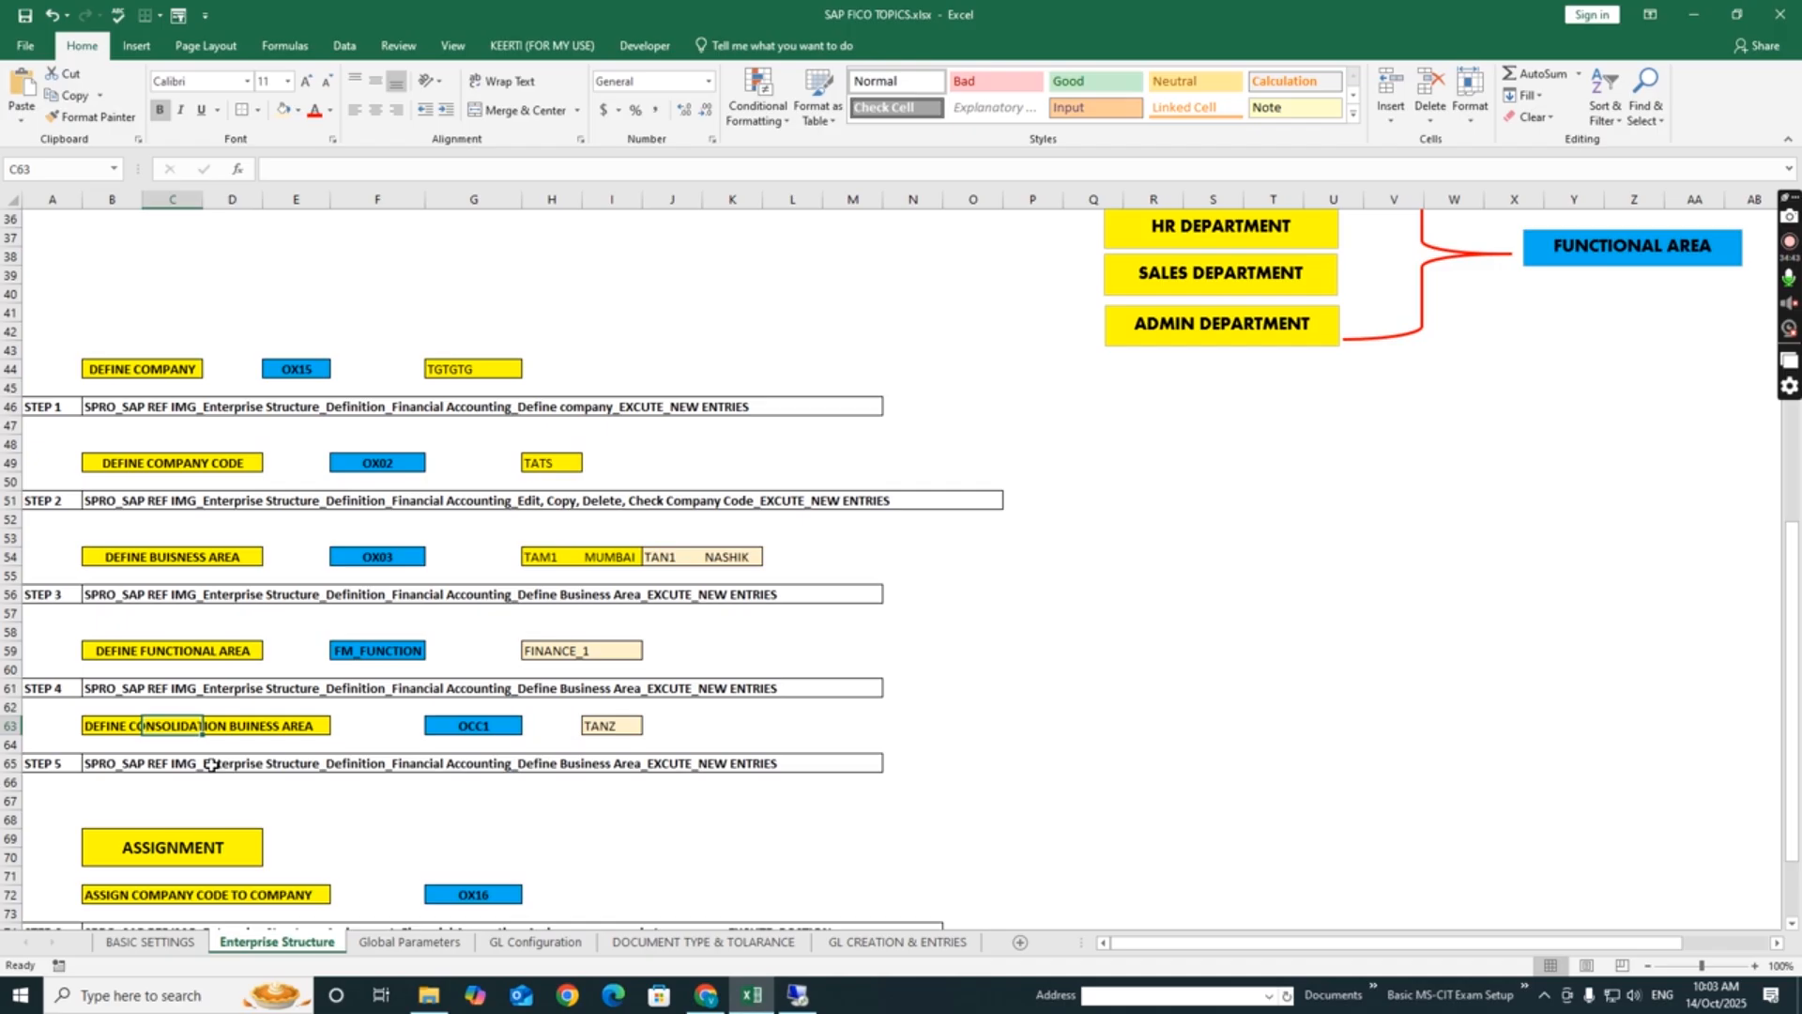
pyautogui.click(331, 795)
pyautogui.moveTo(69, 290); pyautogui.dragTo(1042, 781)
pyautogui.click(1212, 688)
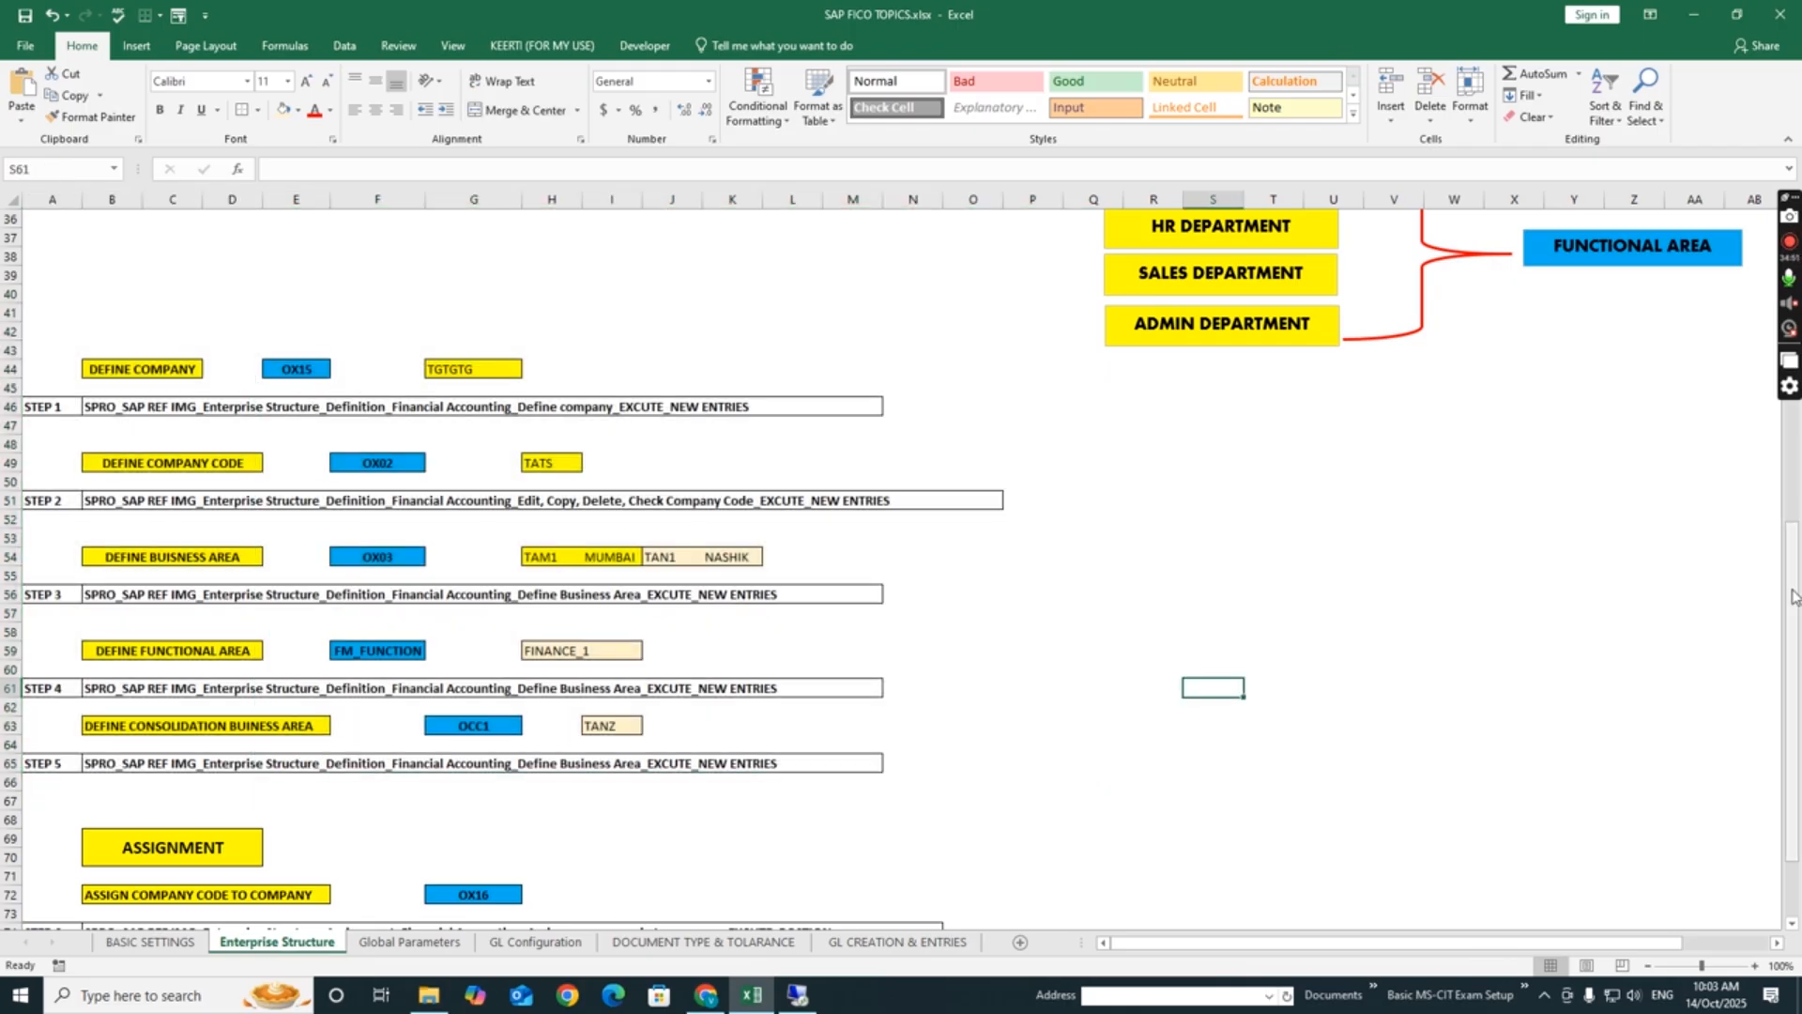
# - Examine the whole assignment section of the sheet, covering steps 6 and 7 with their transaction codes and menu paths
pyautogui.scroll(-2, 1793, 596)
pyautogui.scroll(3, 434, 741)
pyautogui.scroll(2, 434, 741)
pyautogui.scroll(-10, 471, 755)
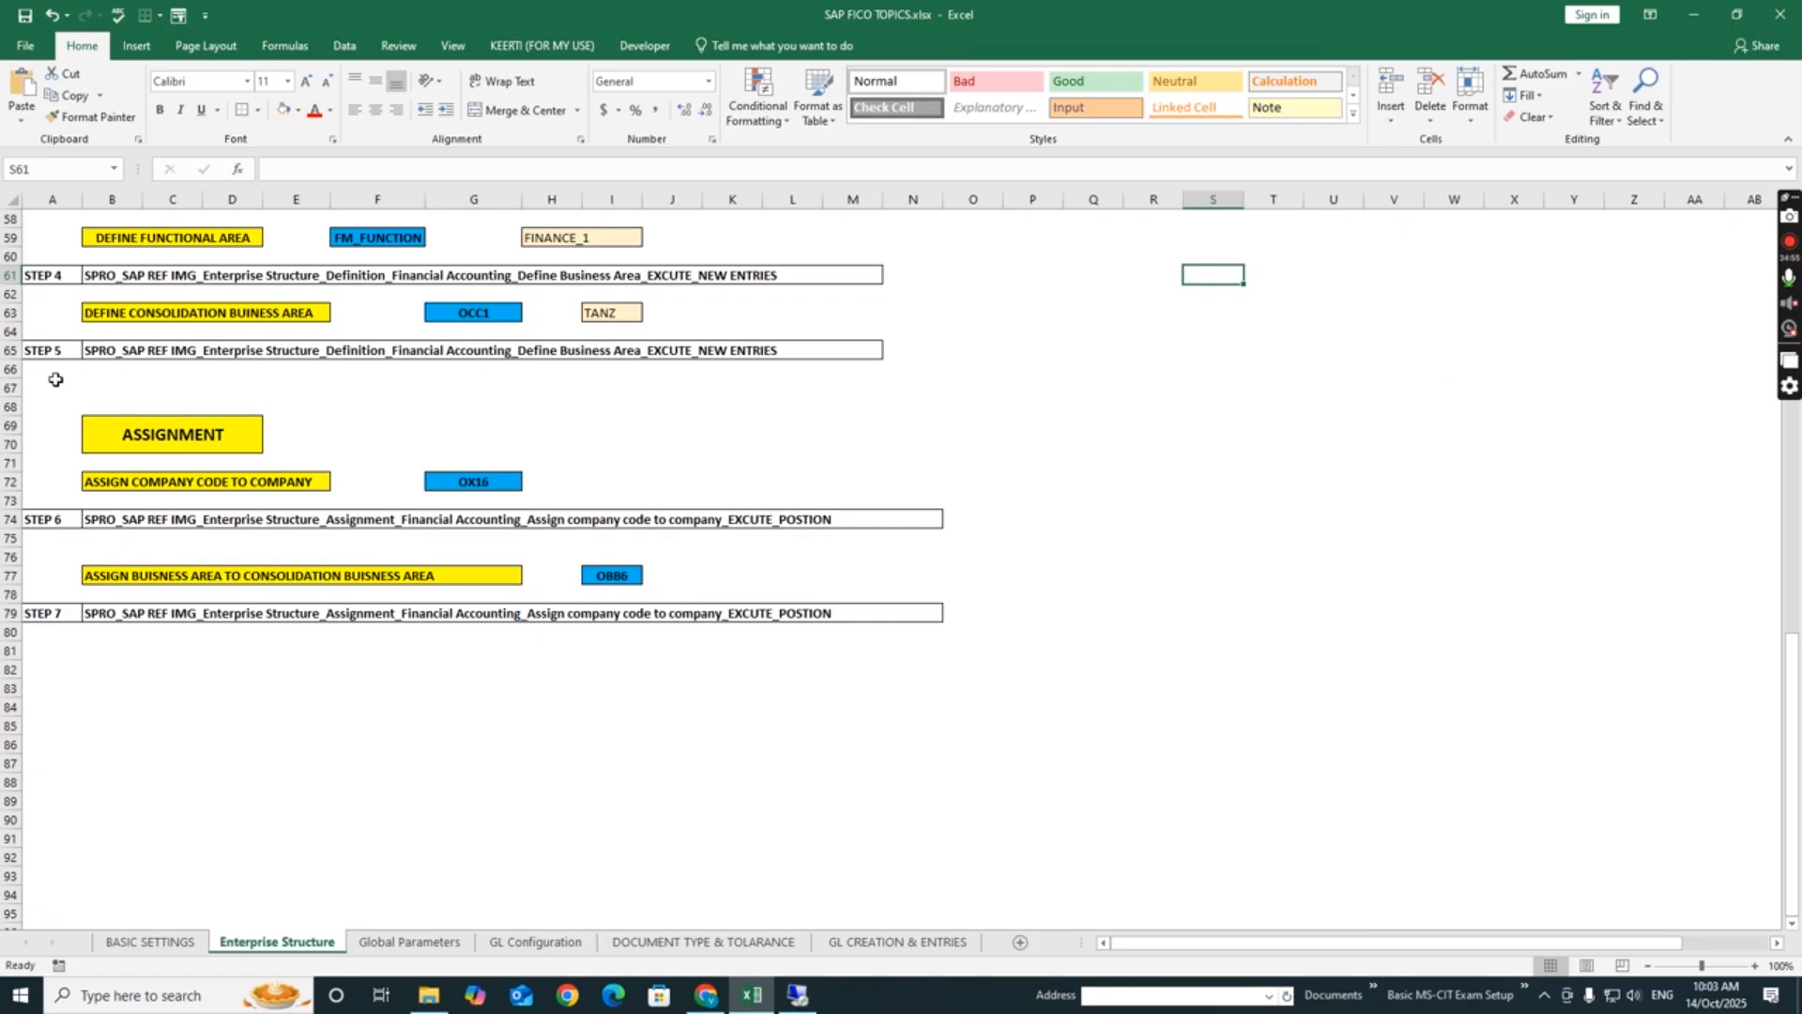
pyautogui.moveTo(31, 385); pyautogui.dragTo(413, 668)
pyautogui.moveTo(626, 706); pyautogui.dragTo(1045, 715)
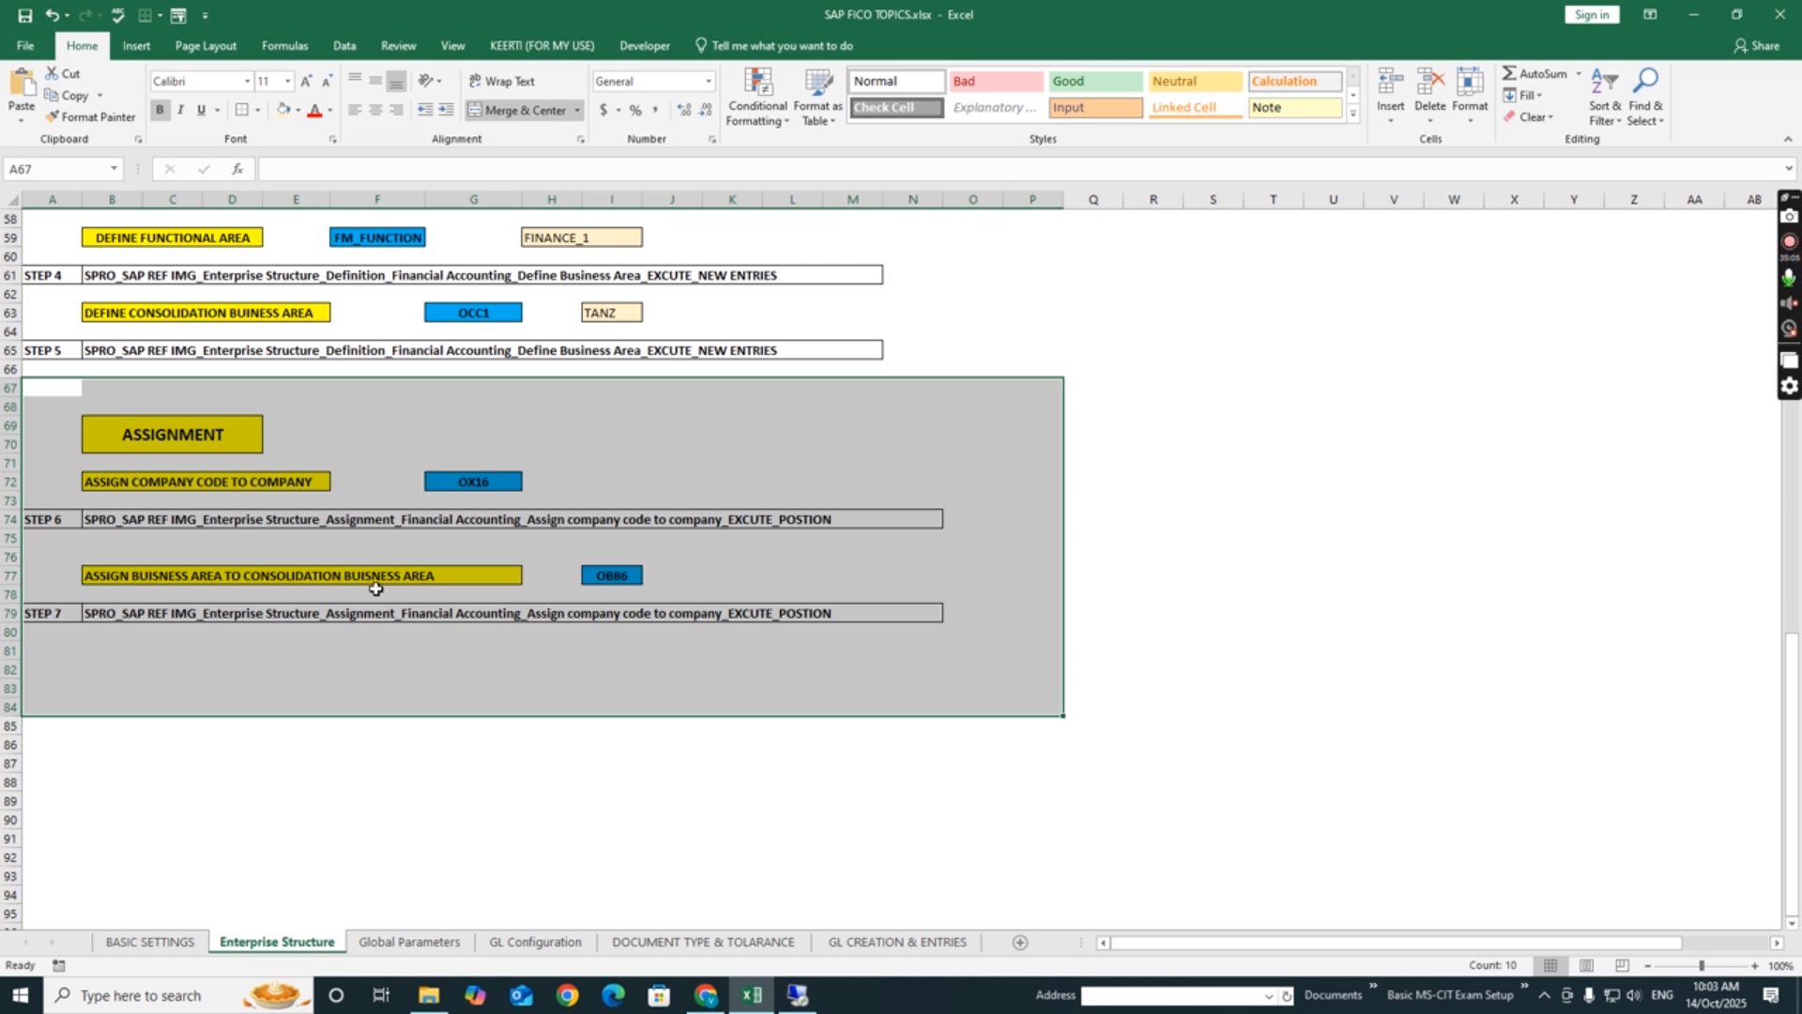
pyautogui.click(355, 739)
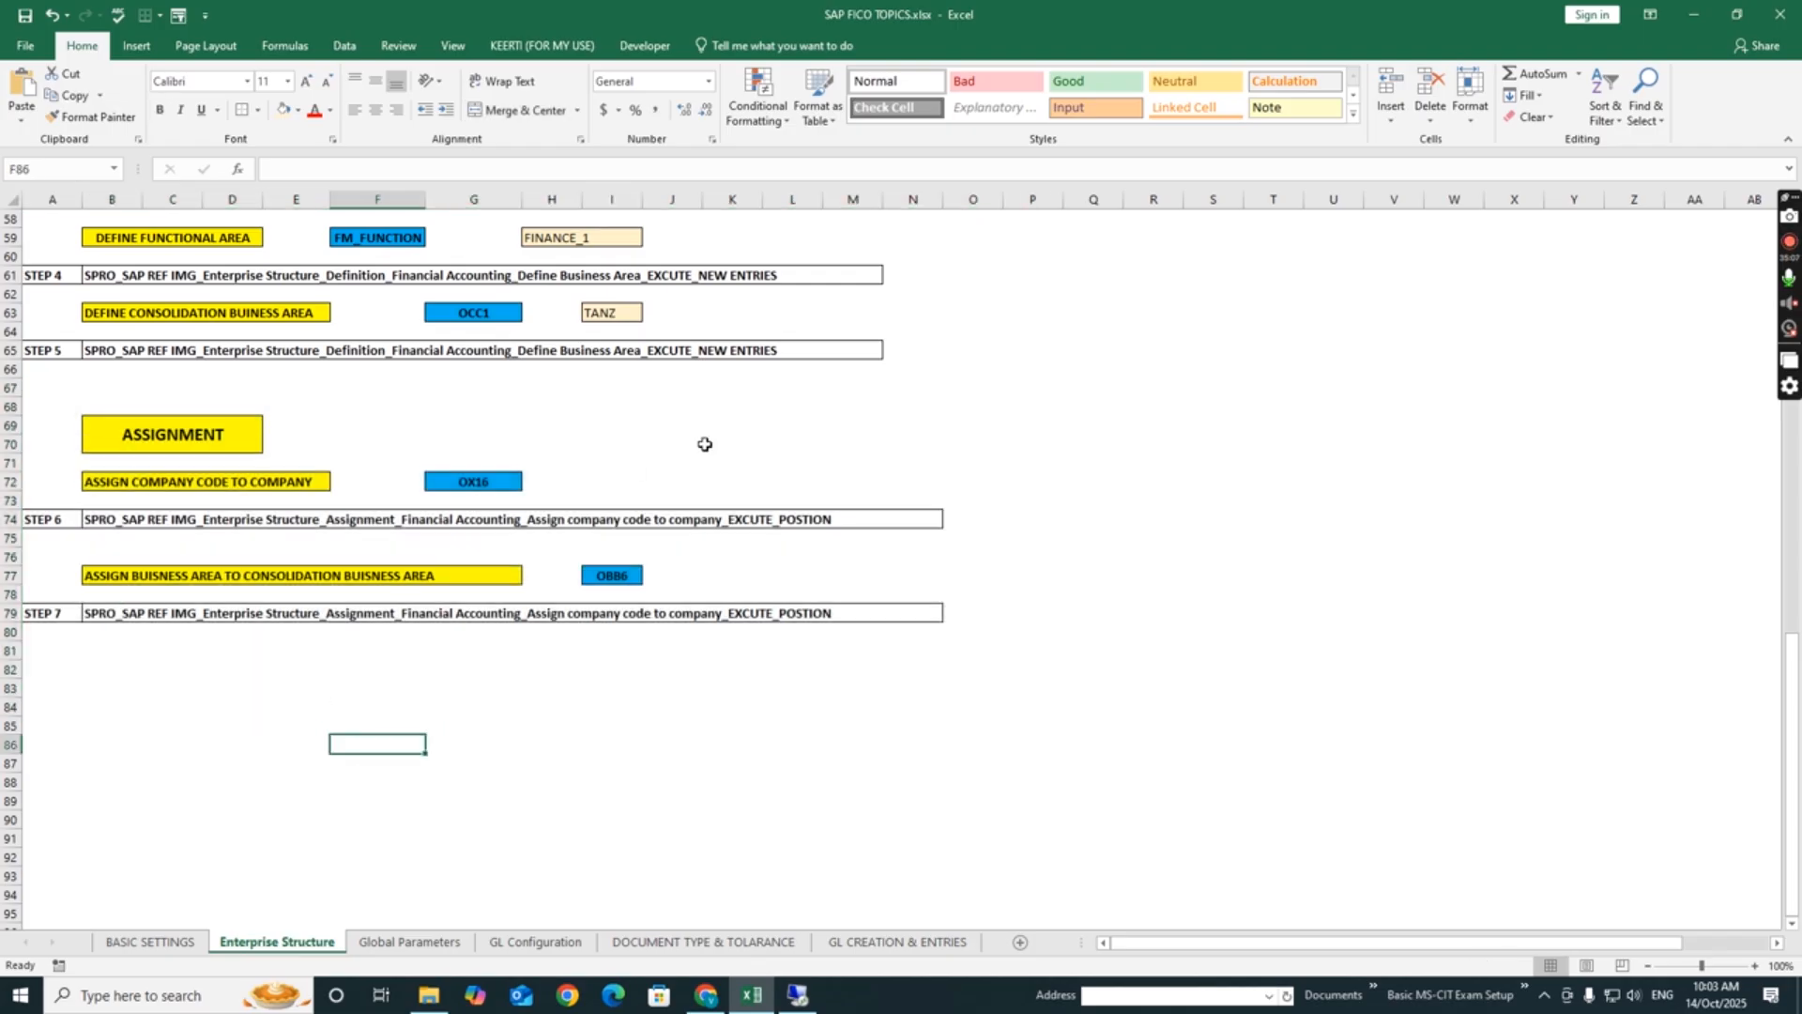
pyautogui.click(706, 446)
pyautogui.moveTo(1791, 676); pyautogui.dragTo(1788, 211)
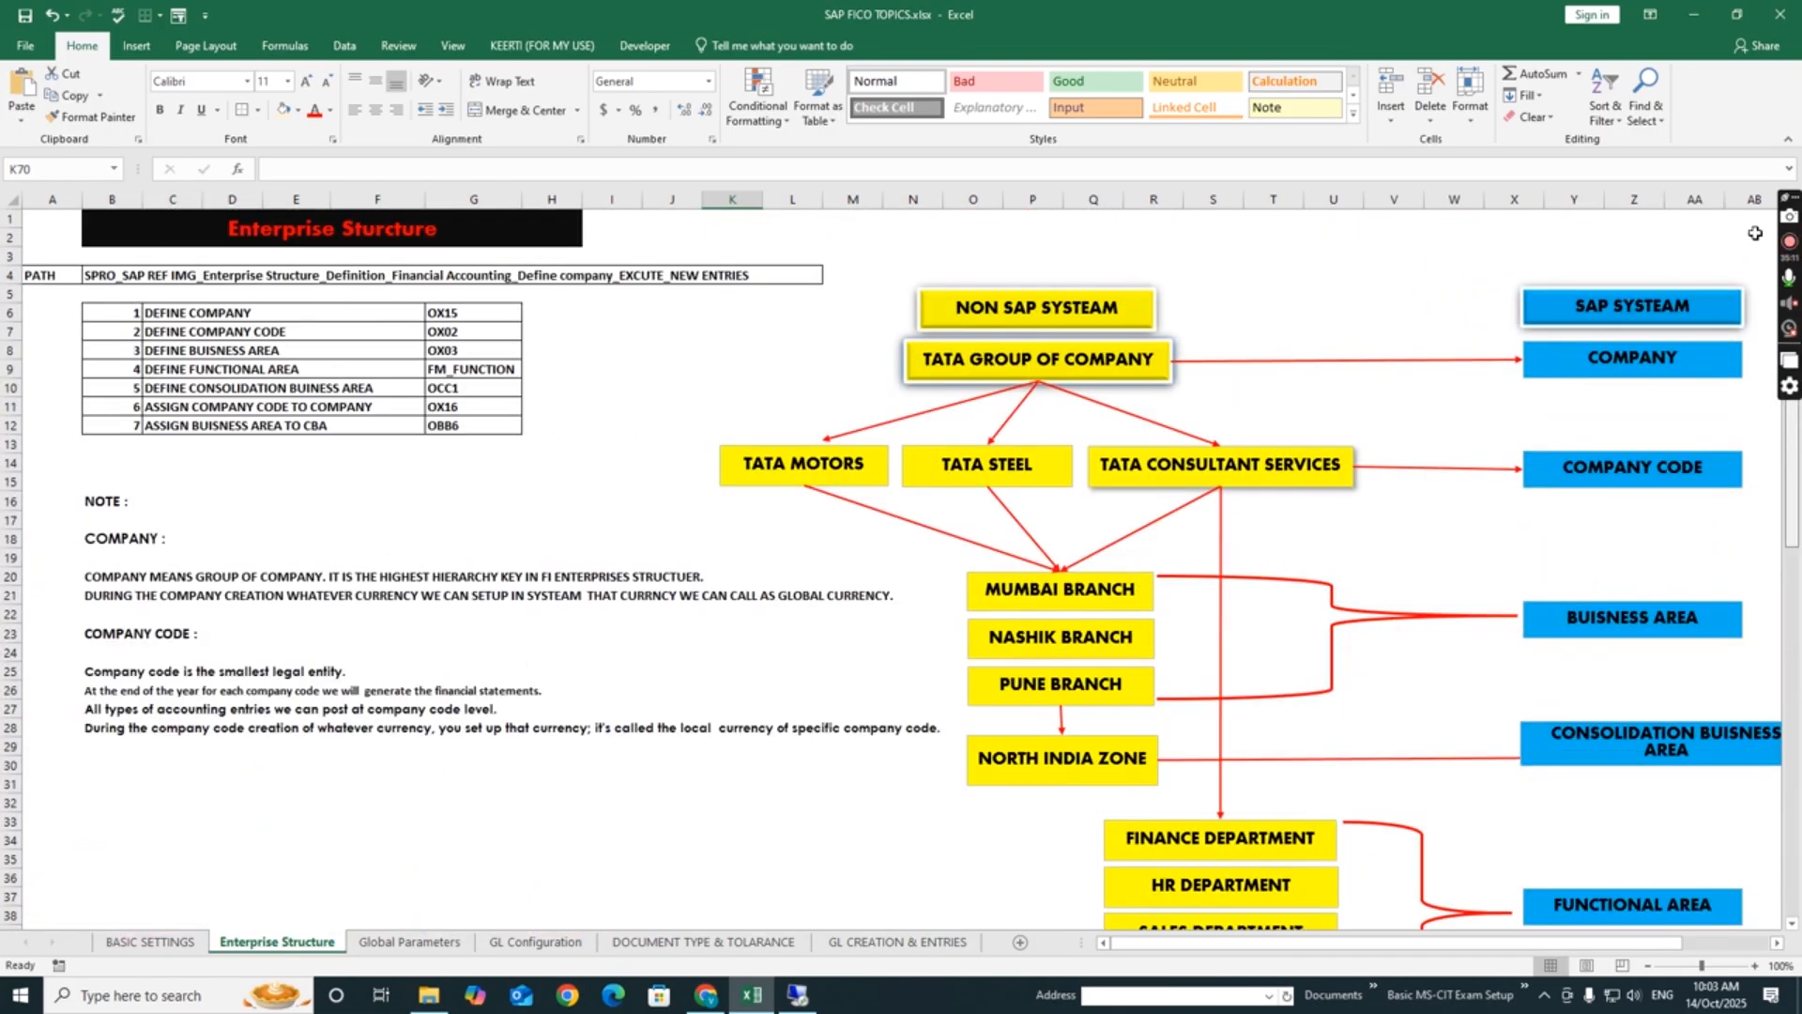
pyautogui.click(513, 477)
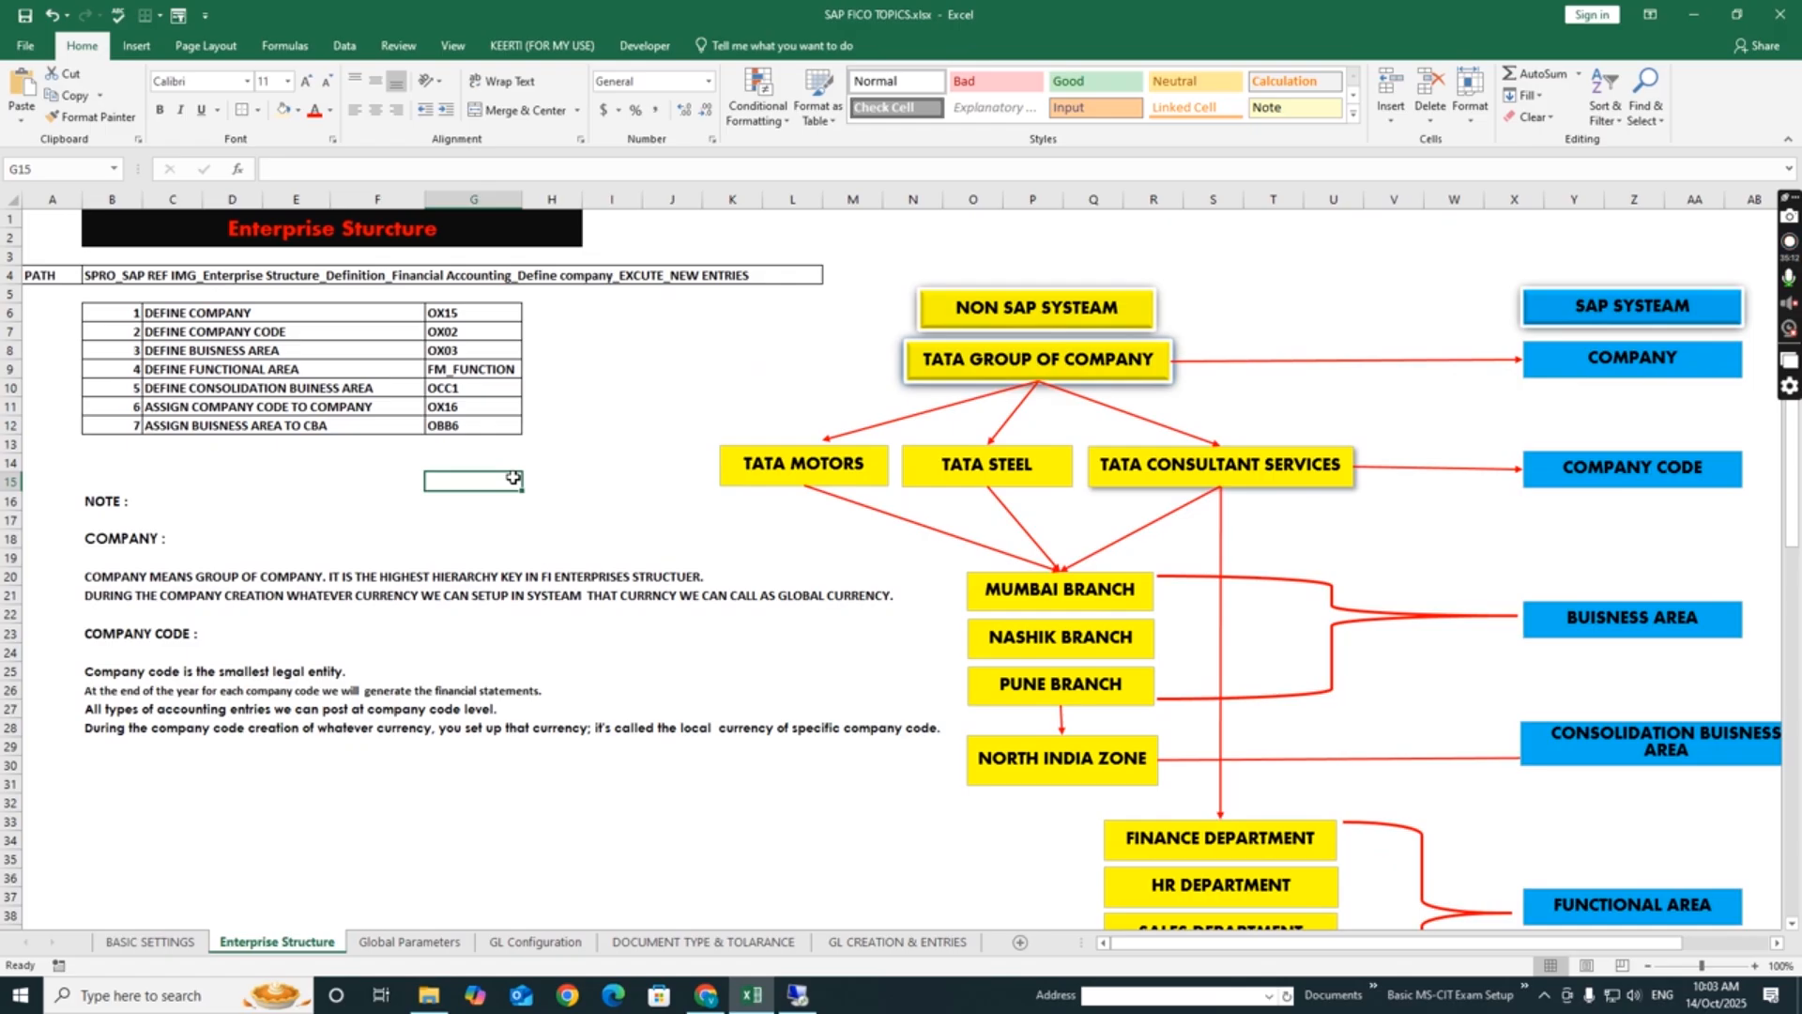
pyautogui.click(539, 616)
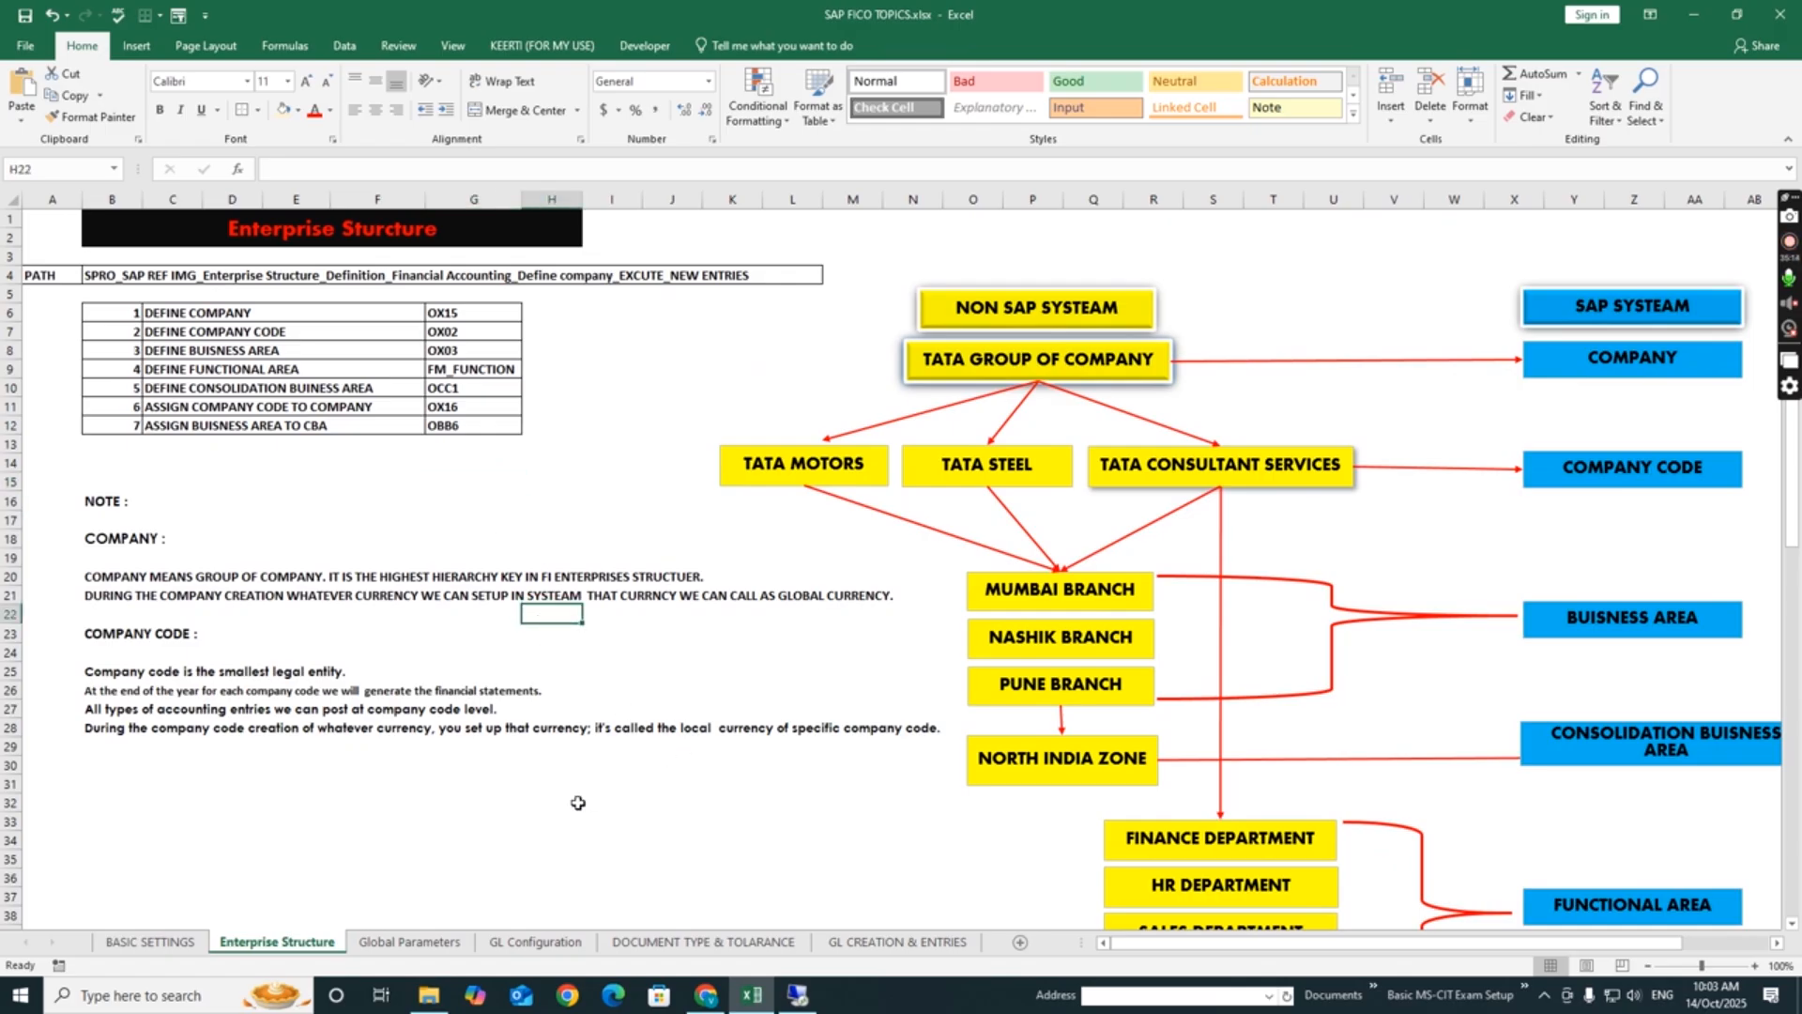
pyautogui.click(457, 787)
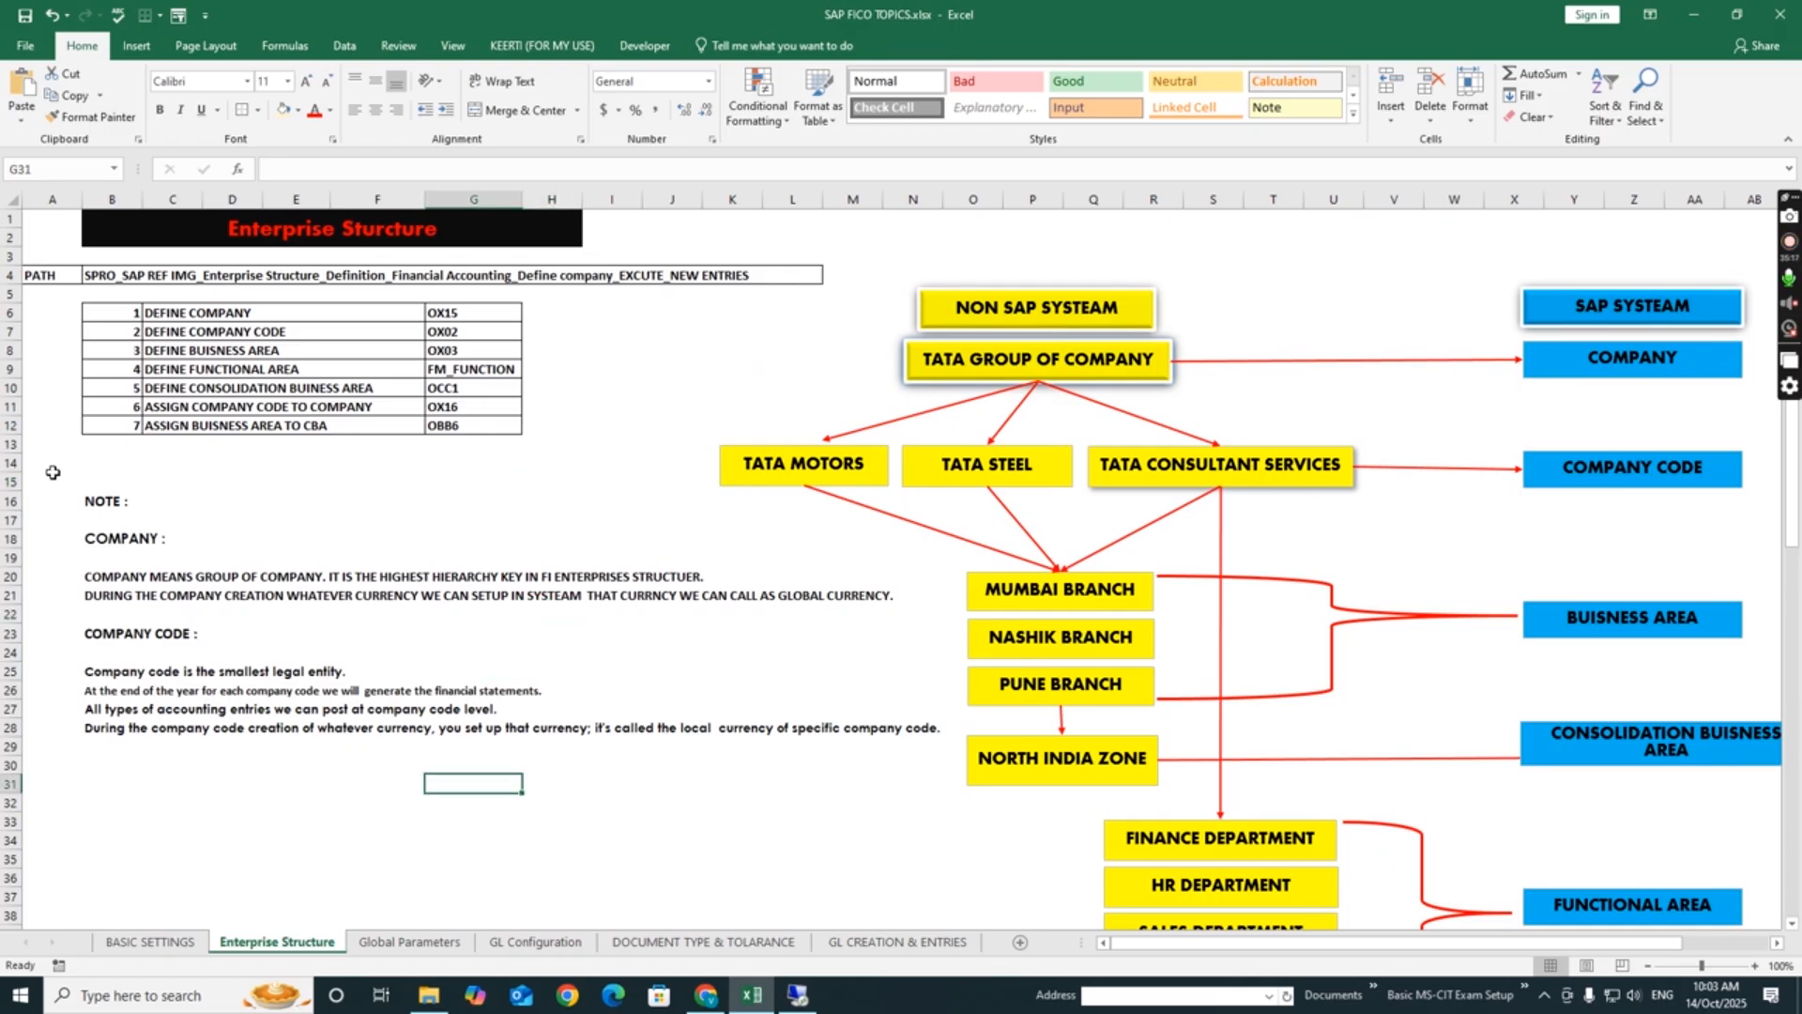
pyautogui.click(712, 686)
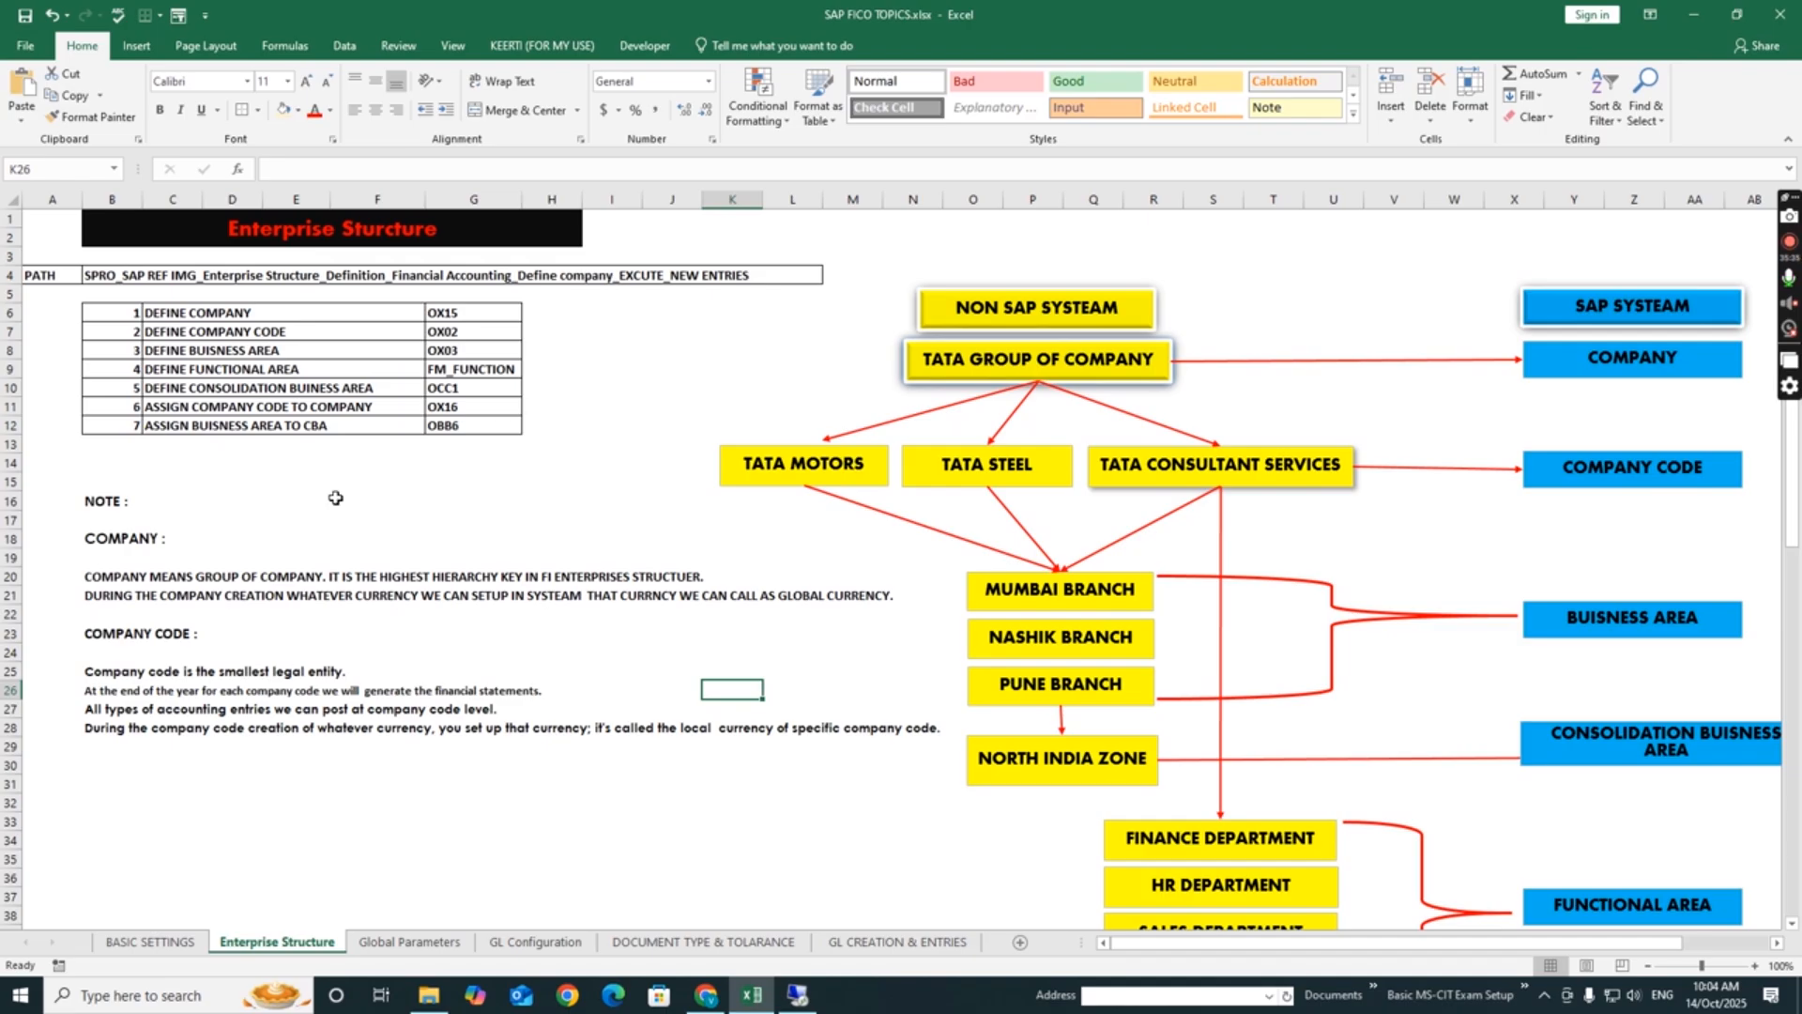
pyautogui.click(648, 514)
pyautogui.click(435, 526)
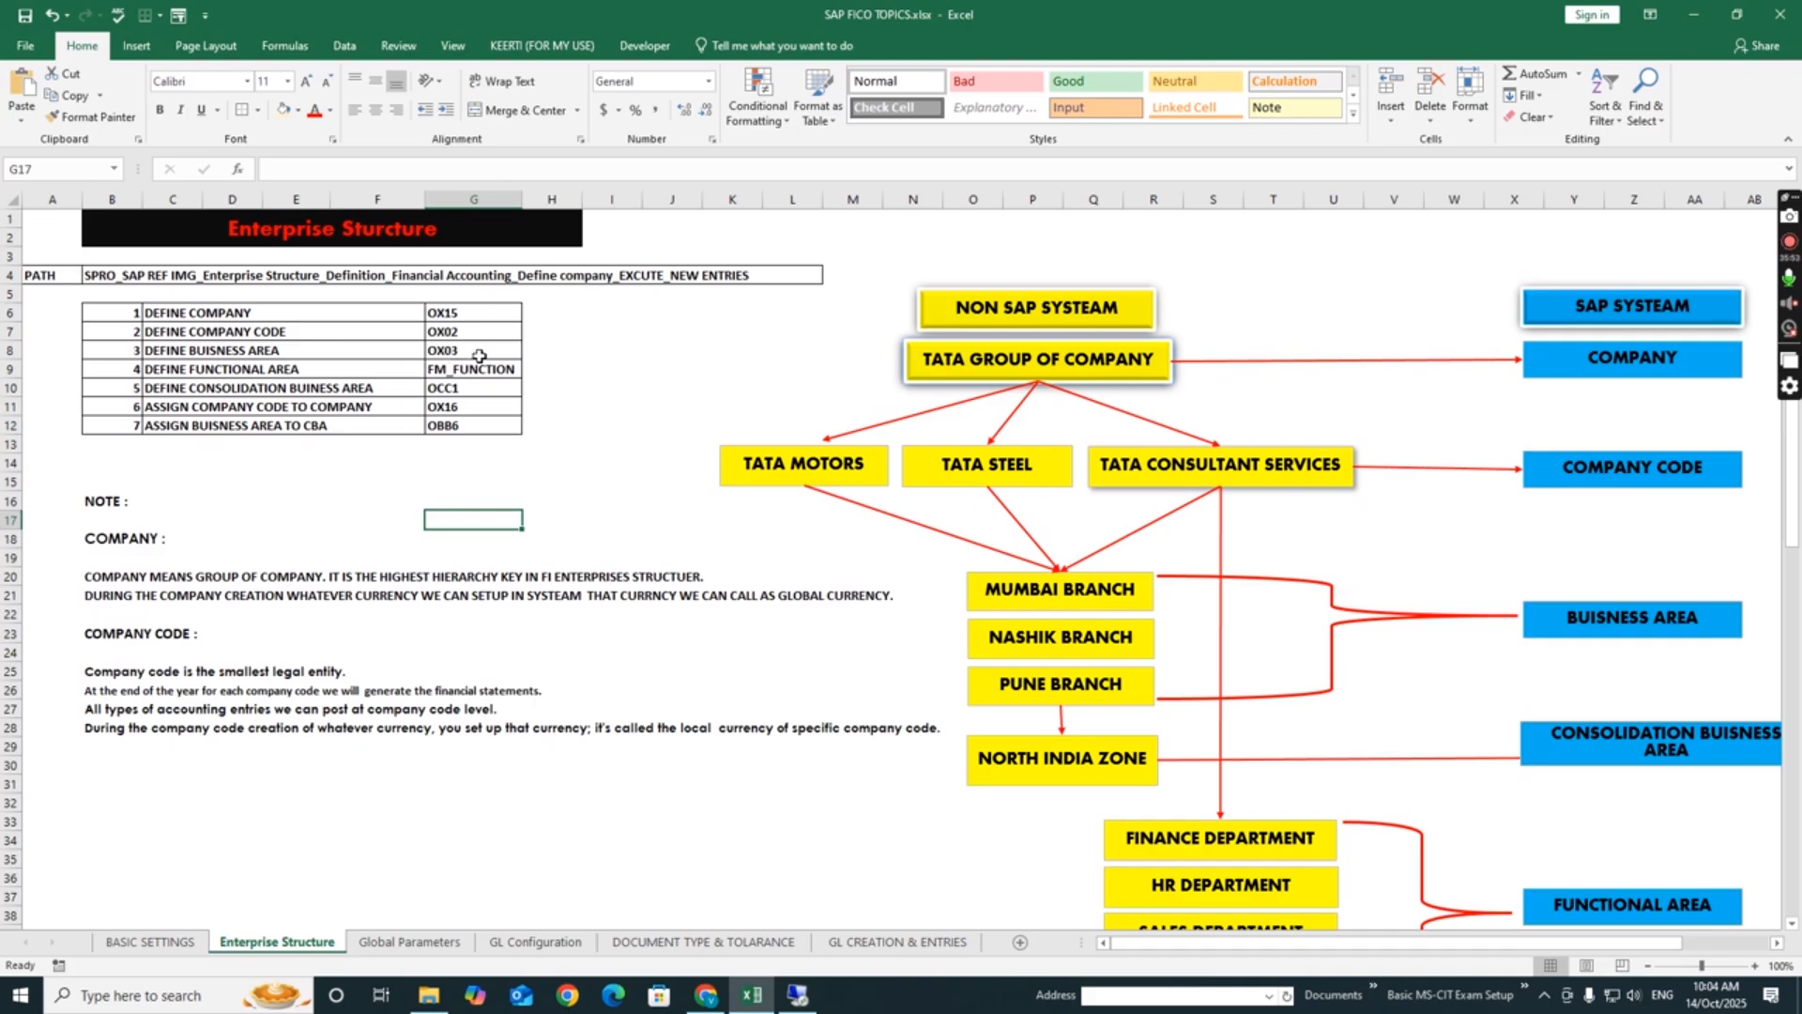
pyautogui.click(682, 350)
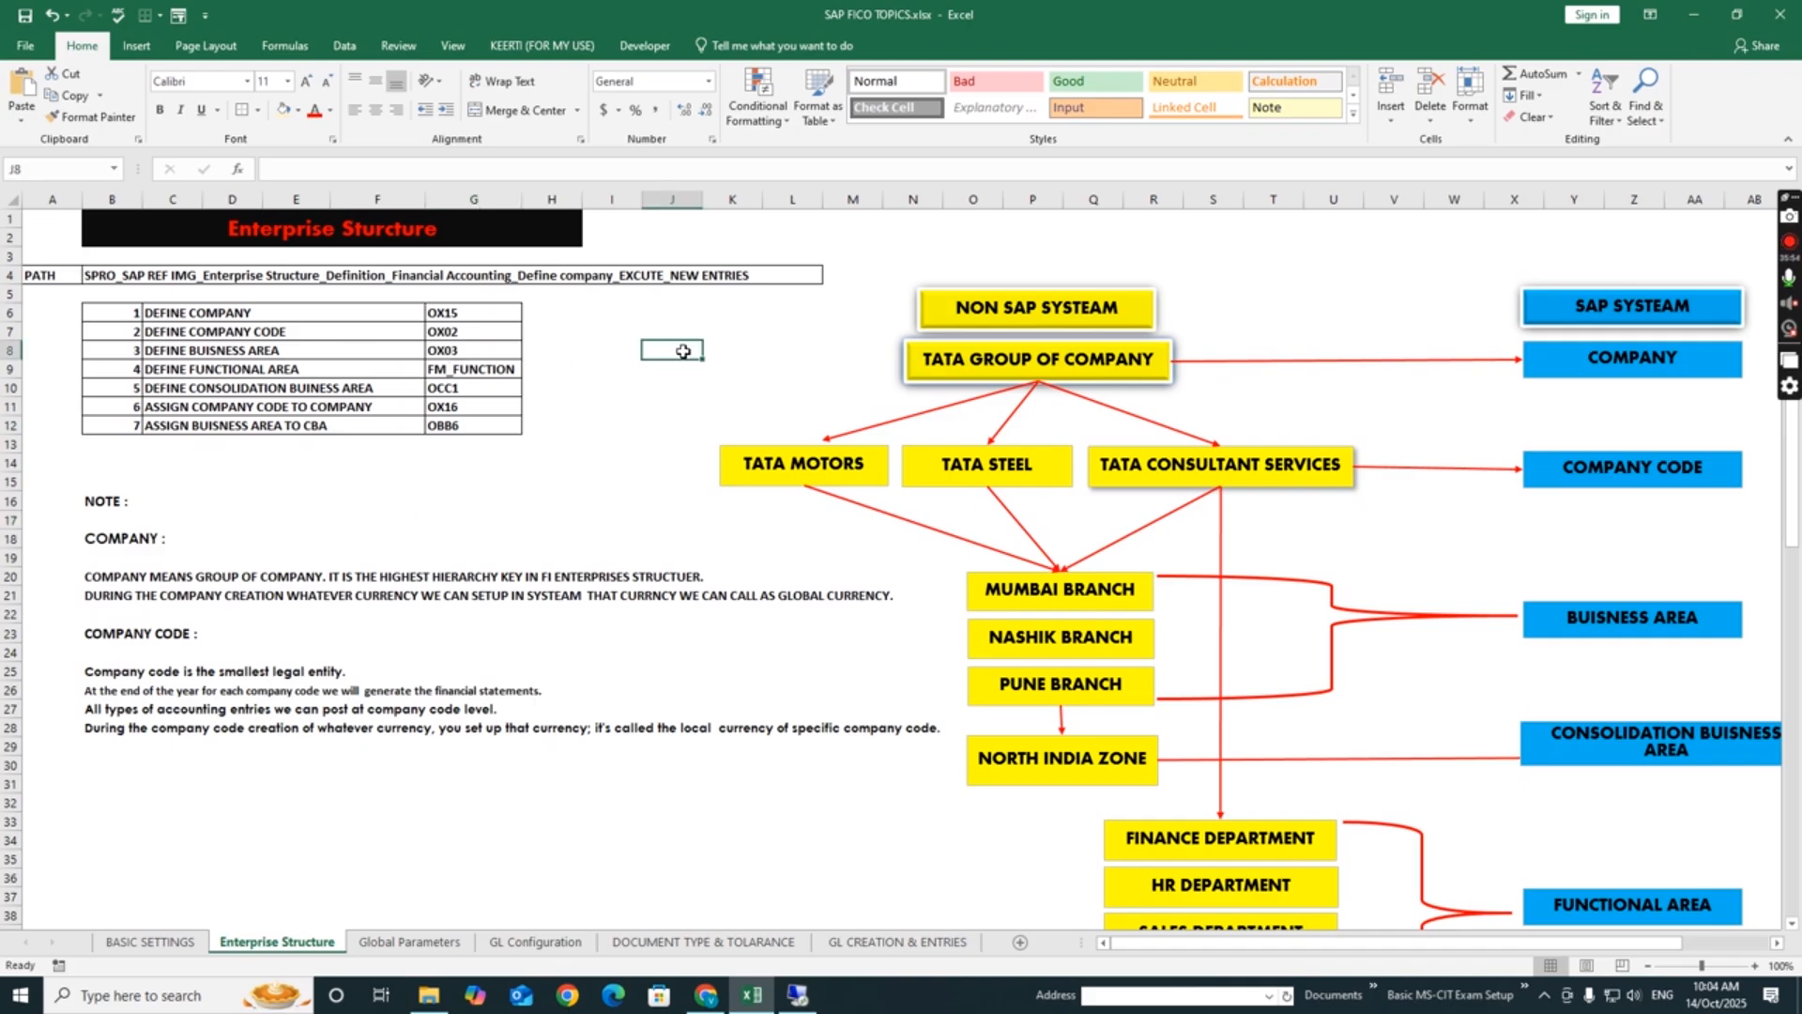
pyautogui.click(625, 535)
pyautogui.click(619, 440)
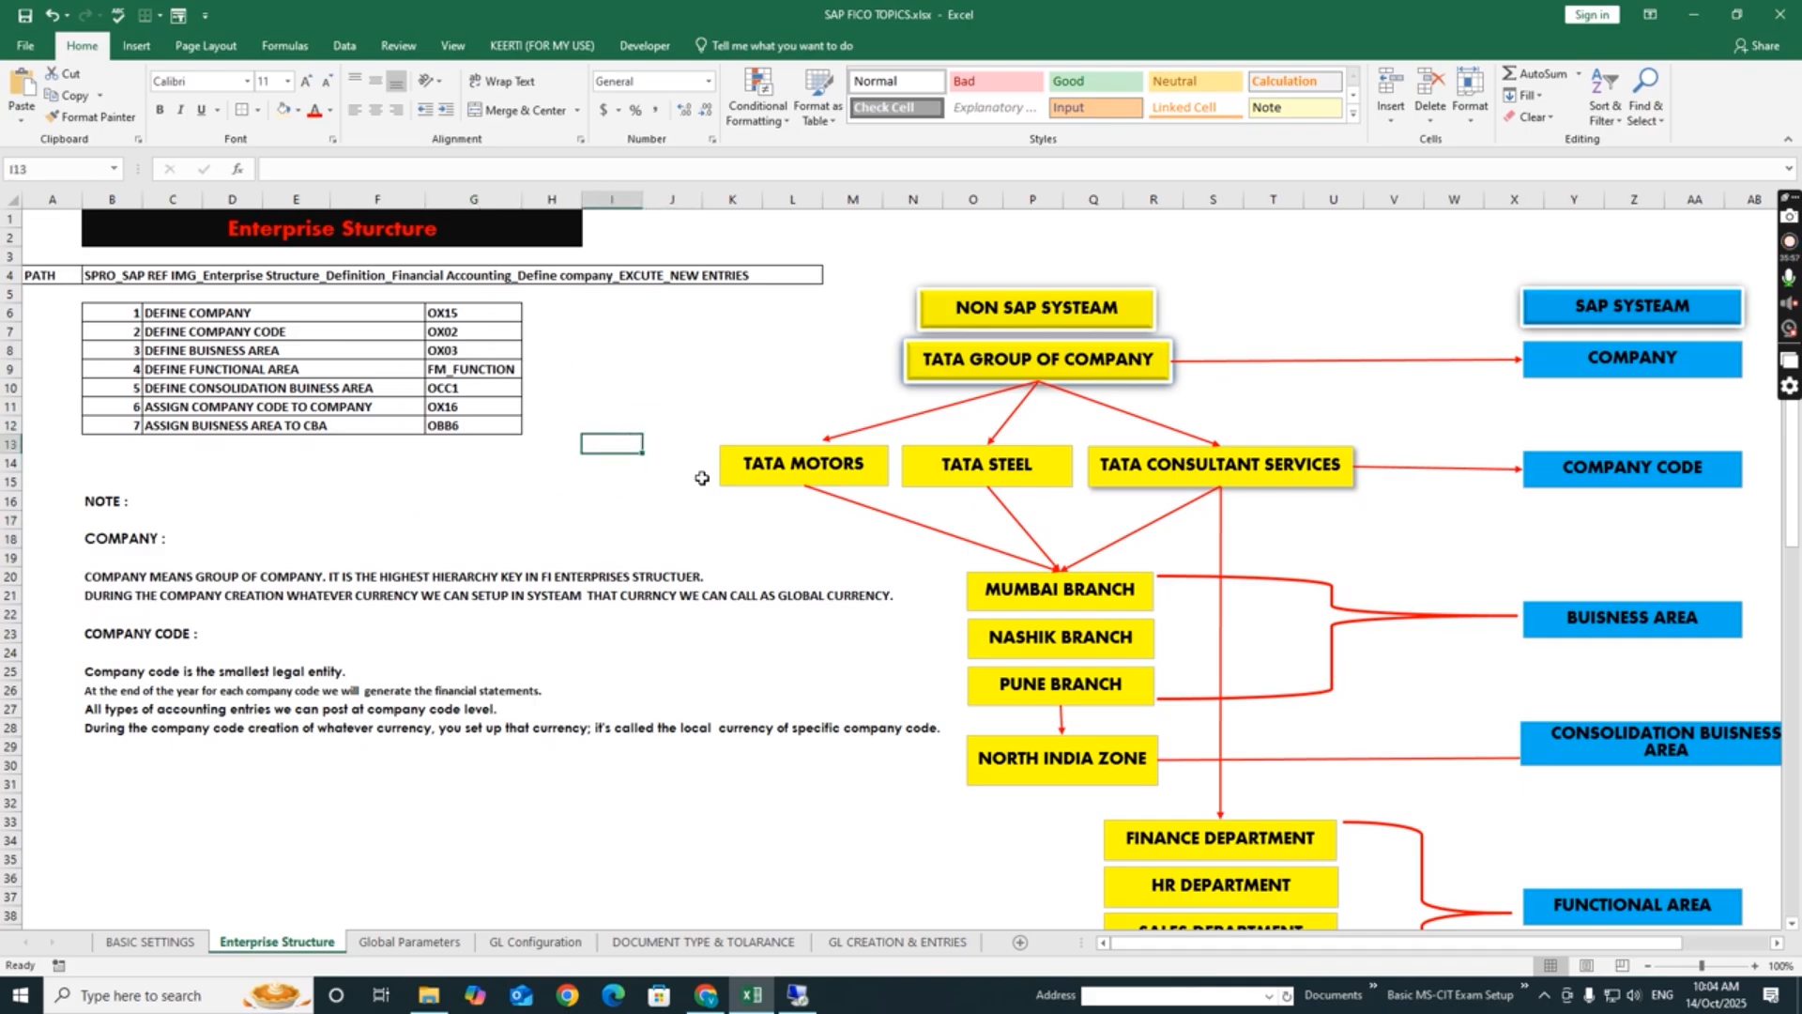
pyautogui.click(672, 409)
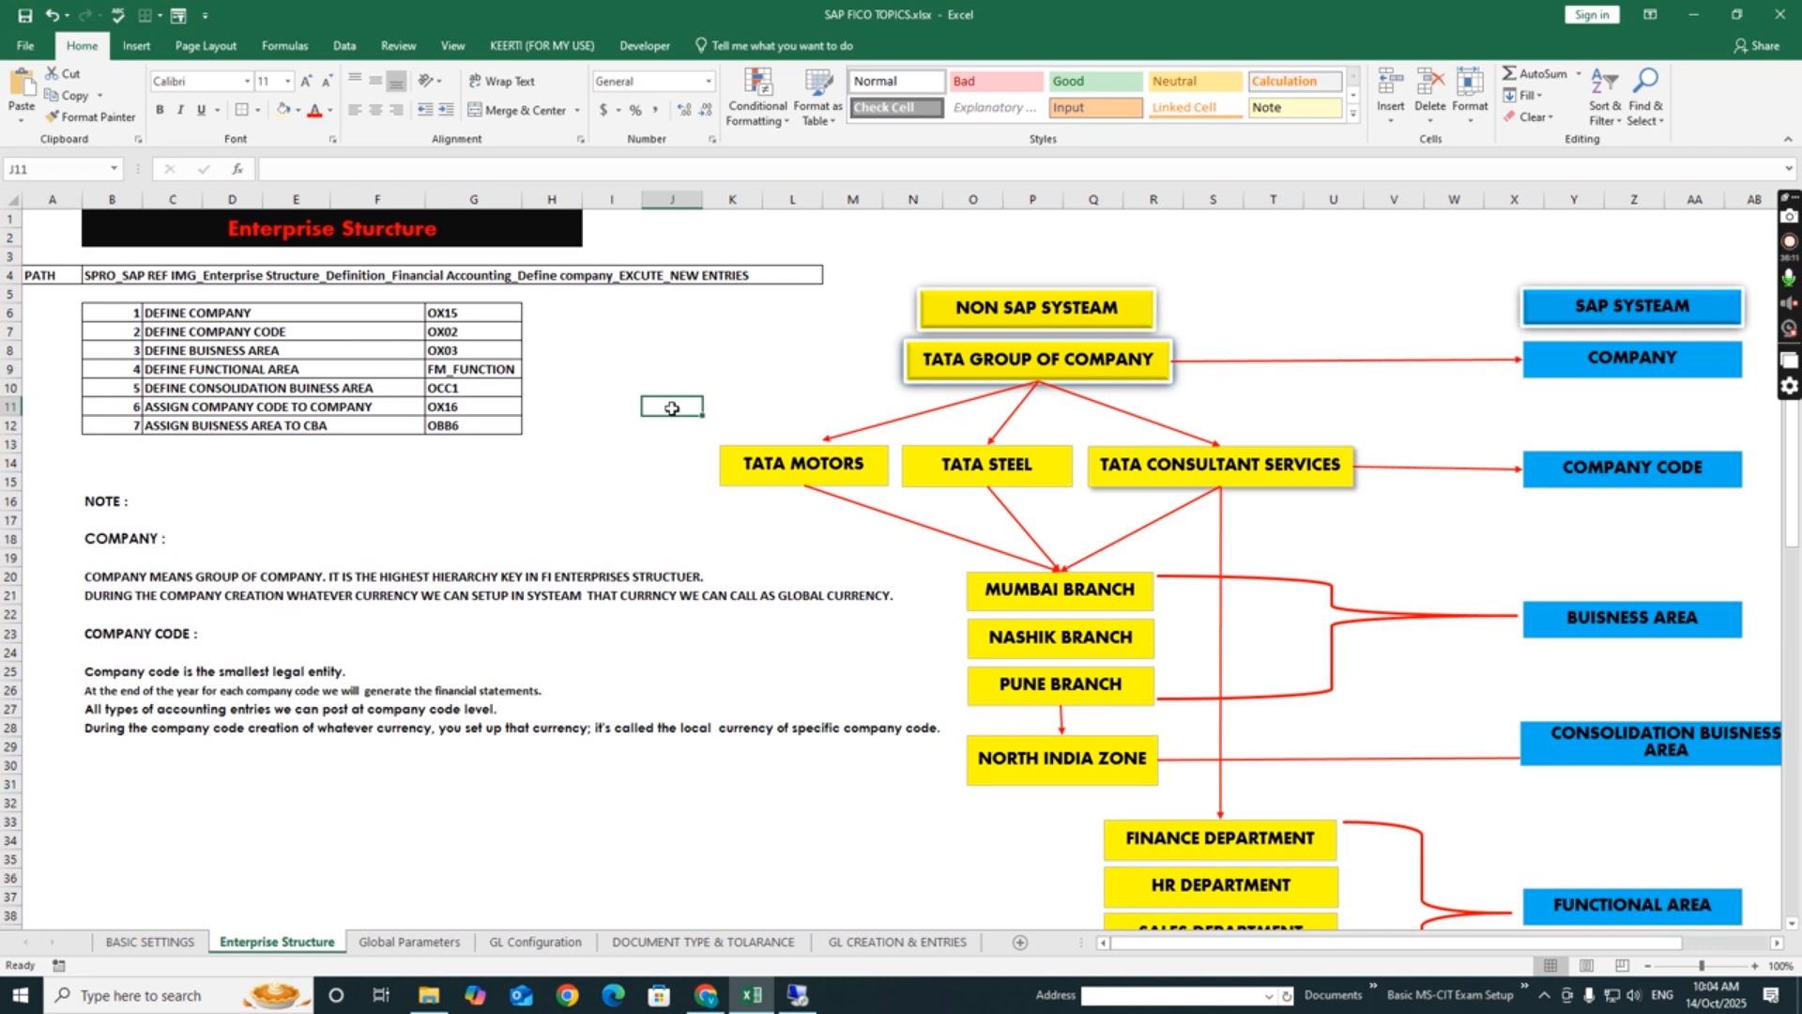
pyautogui.click(510, 815)
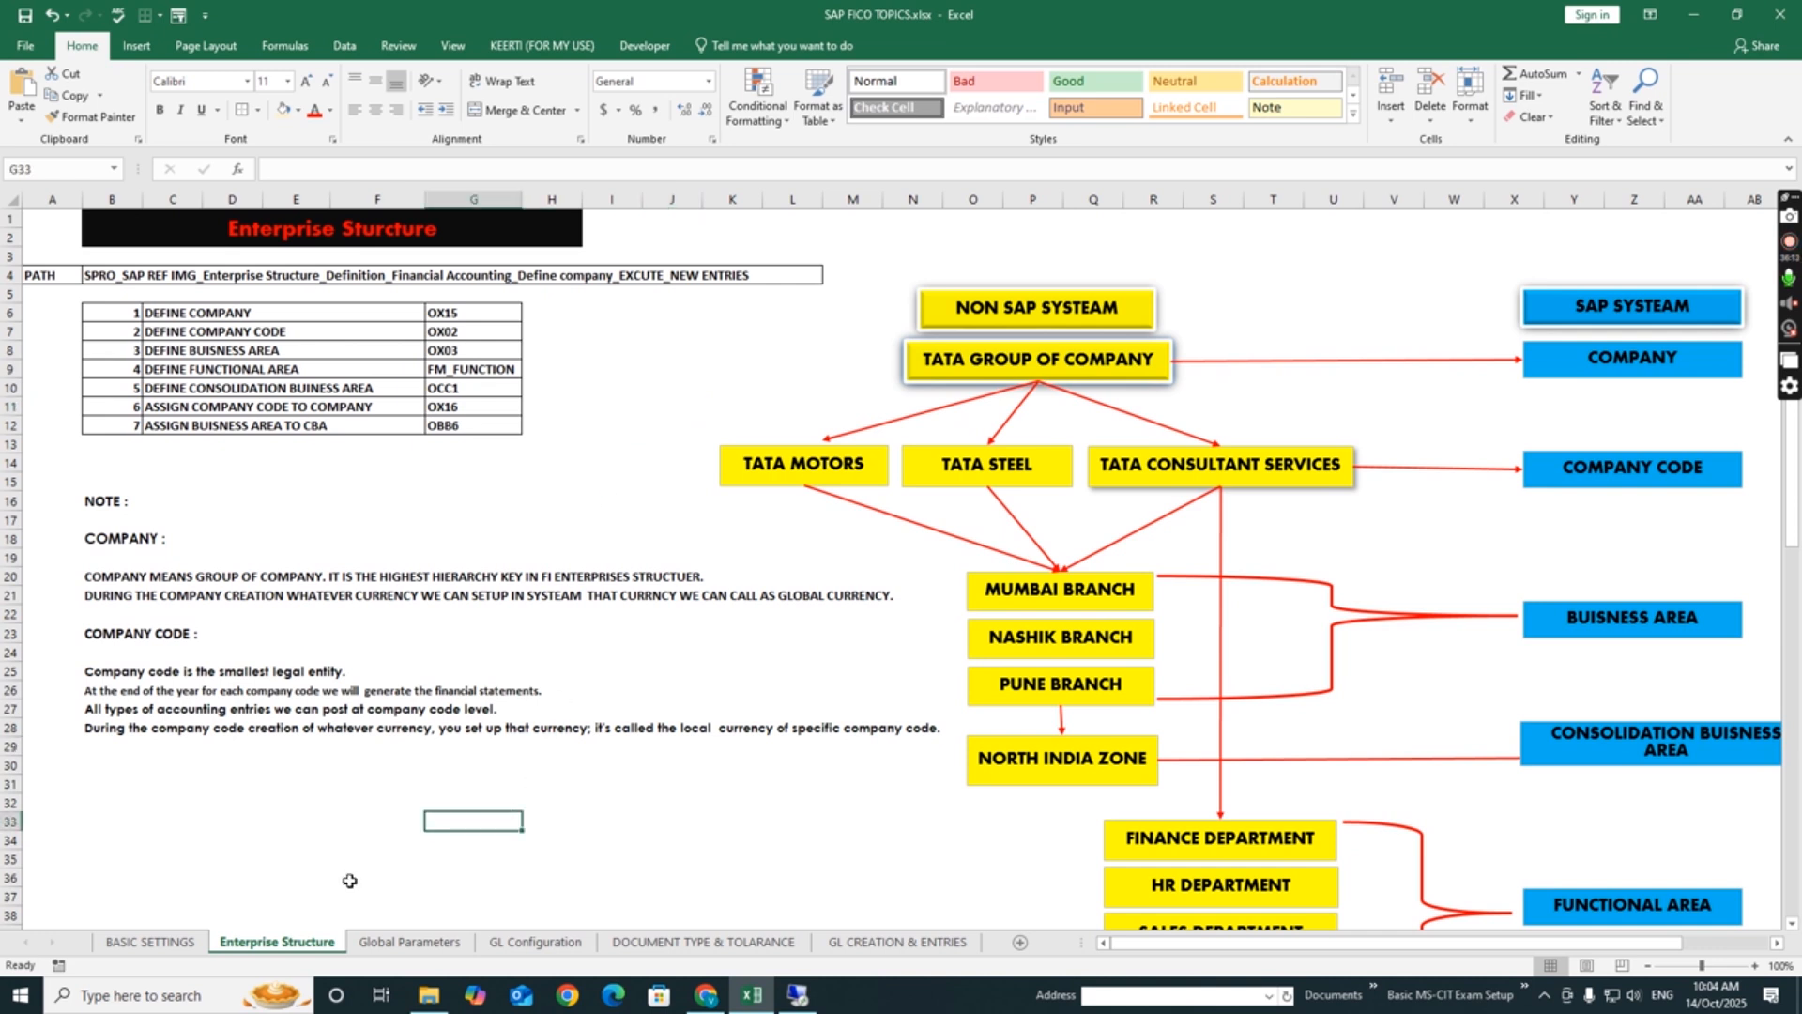
pyautogui.click(601, 807)
pyautogui.click(654, 504)
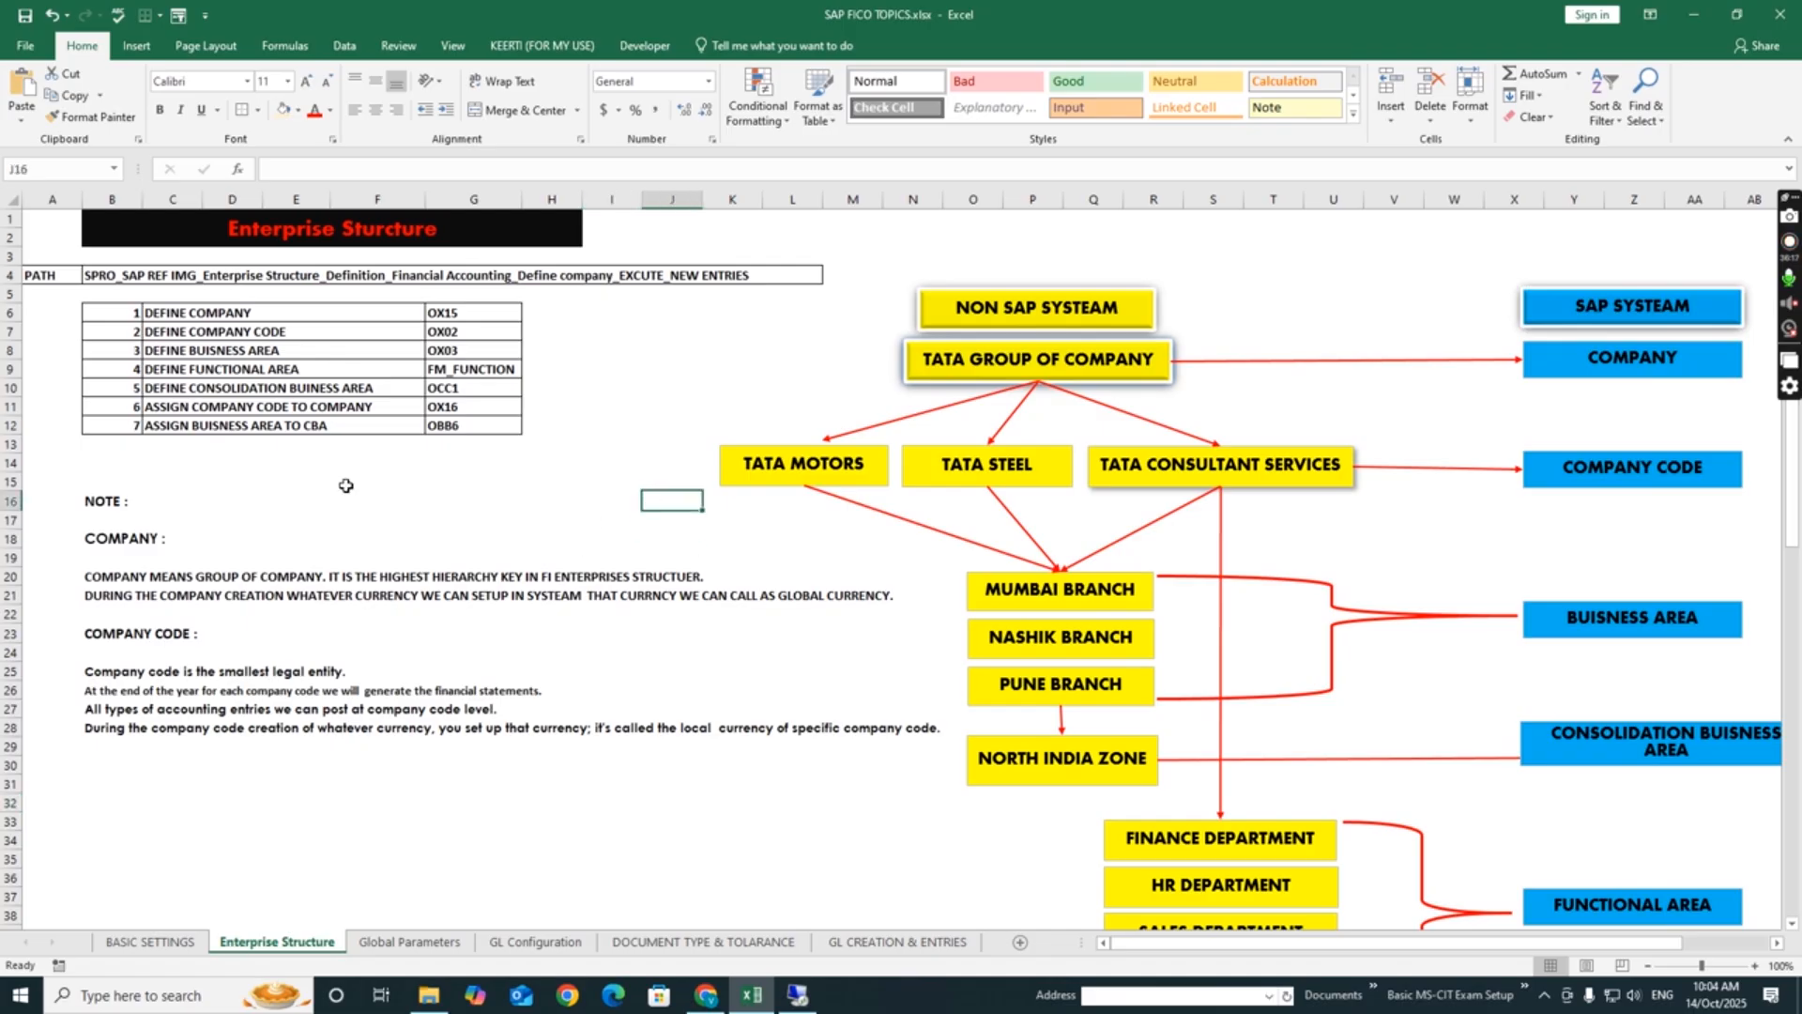
pyautogui.click(467, 517)
pyautogui.click(646, 827)
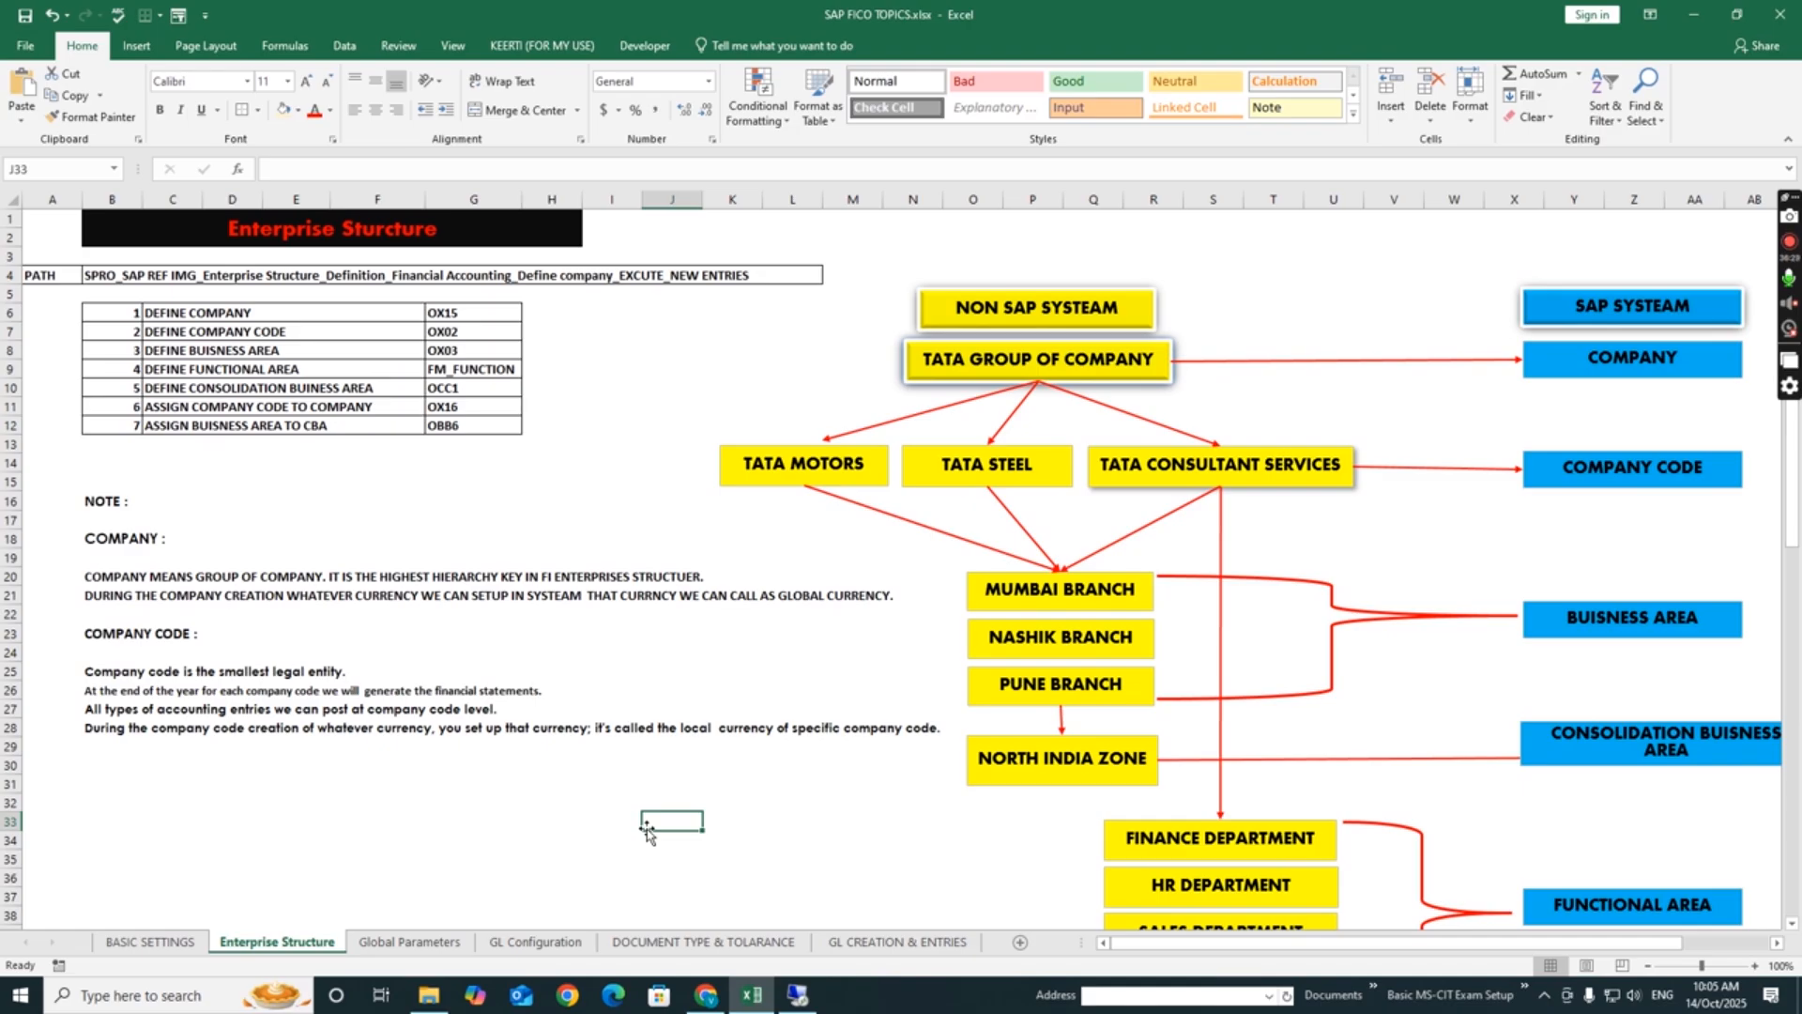
pyautogui.click(578, 805)
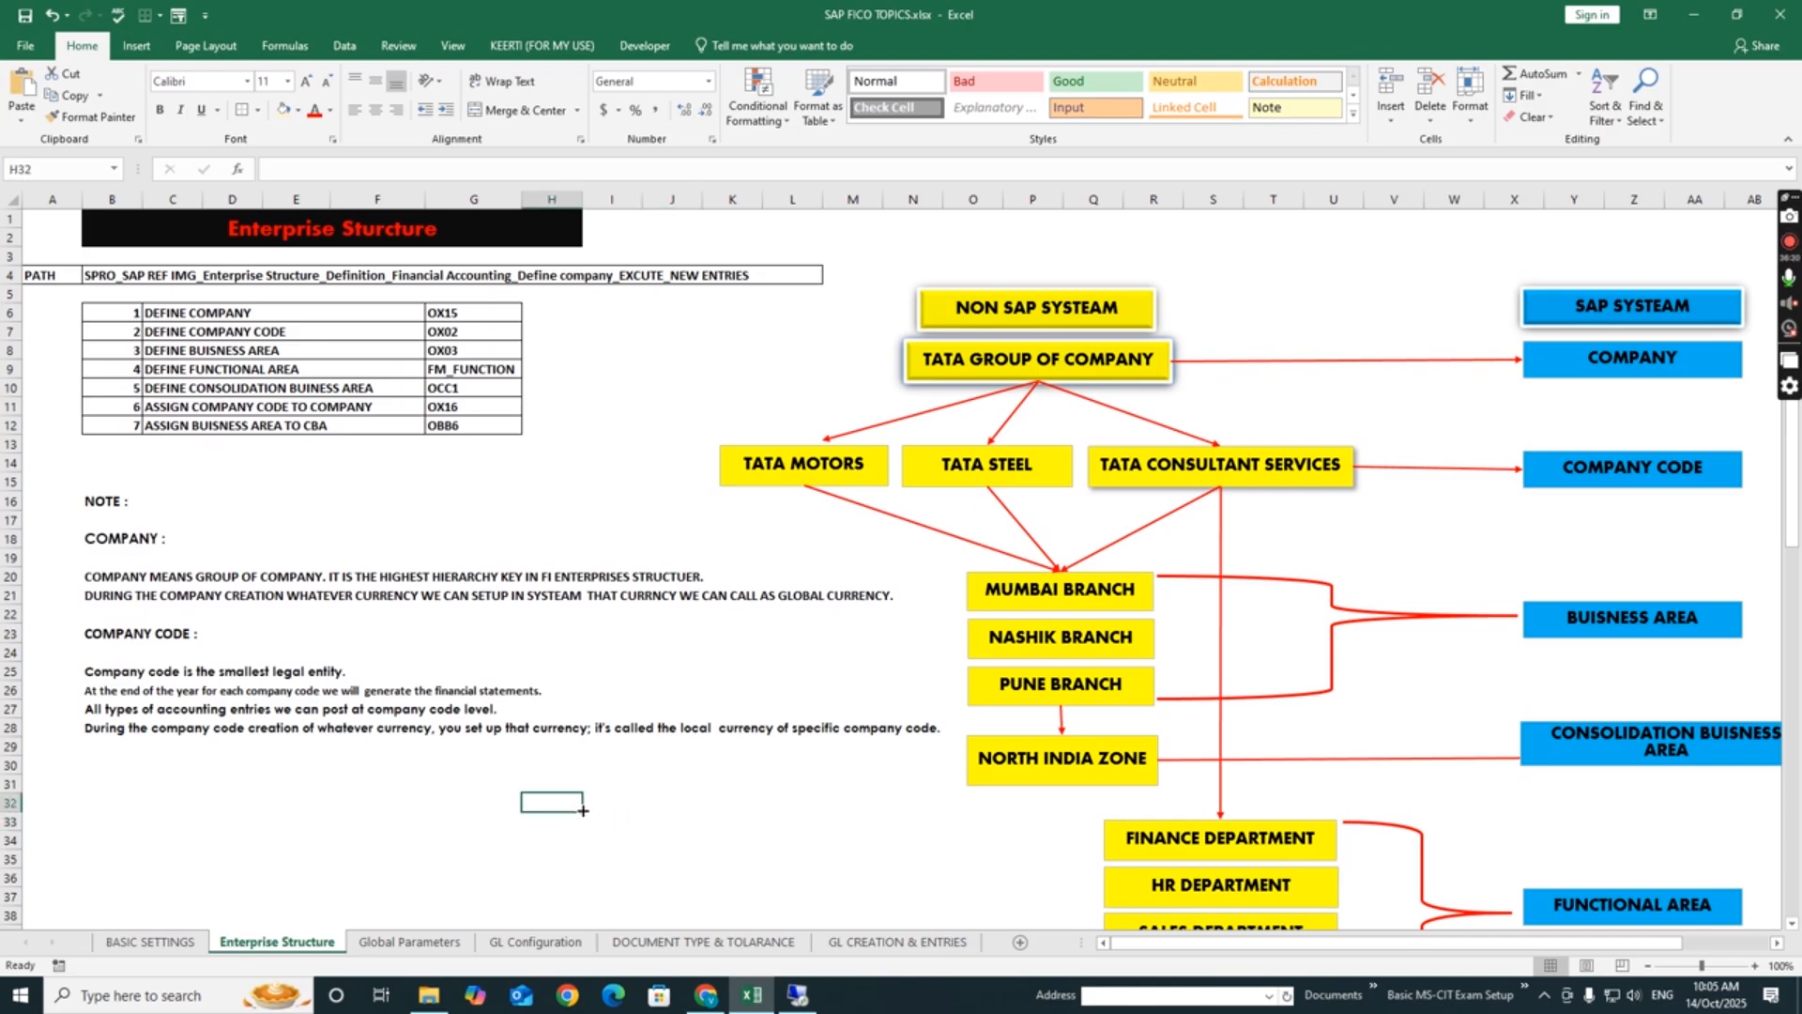
pyautogui.click(724, 700)
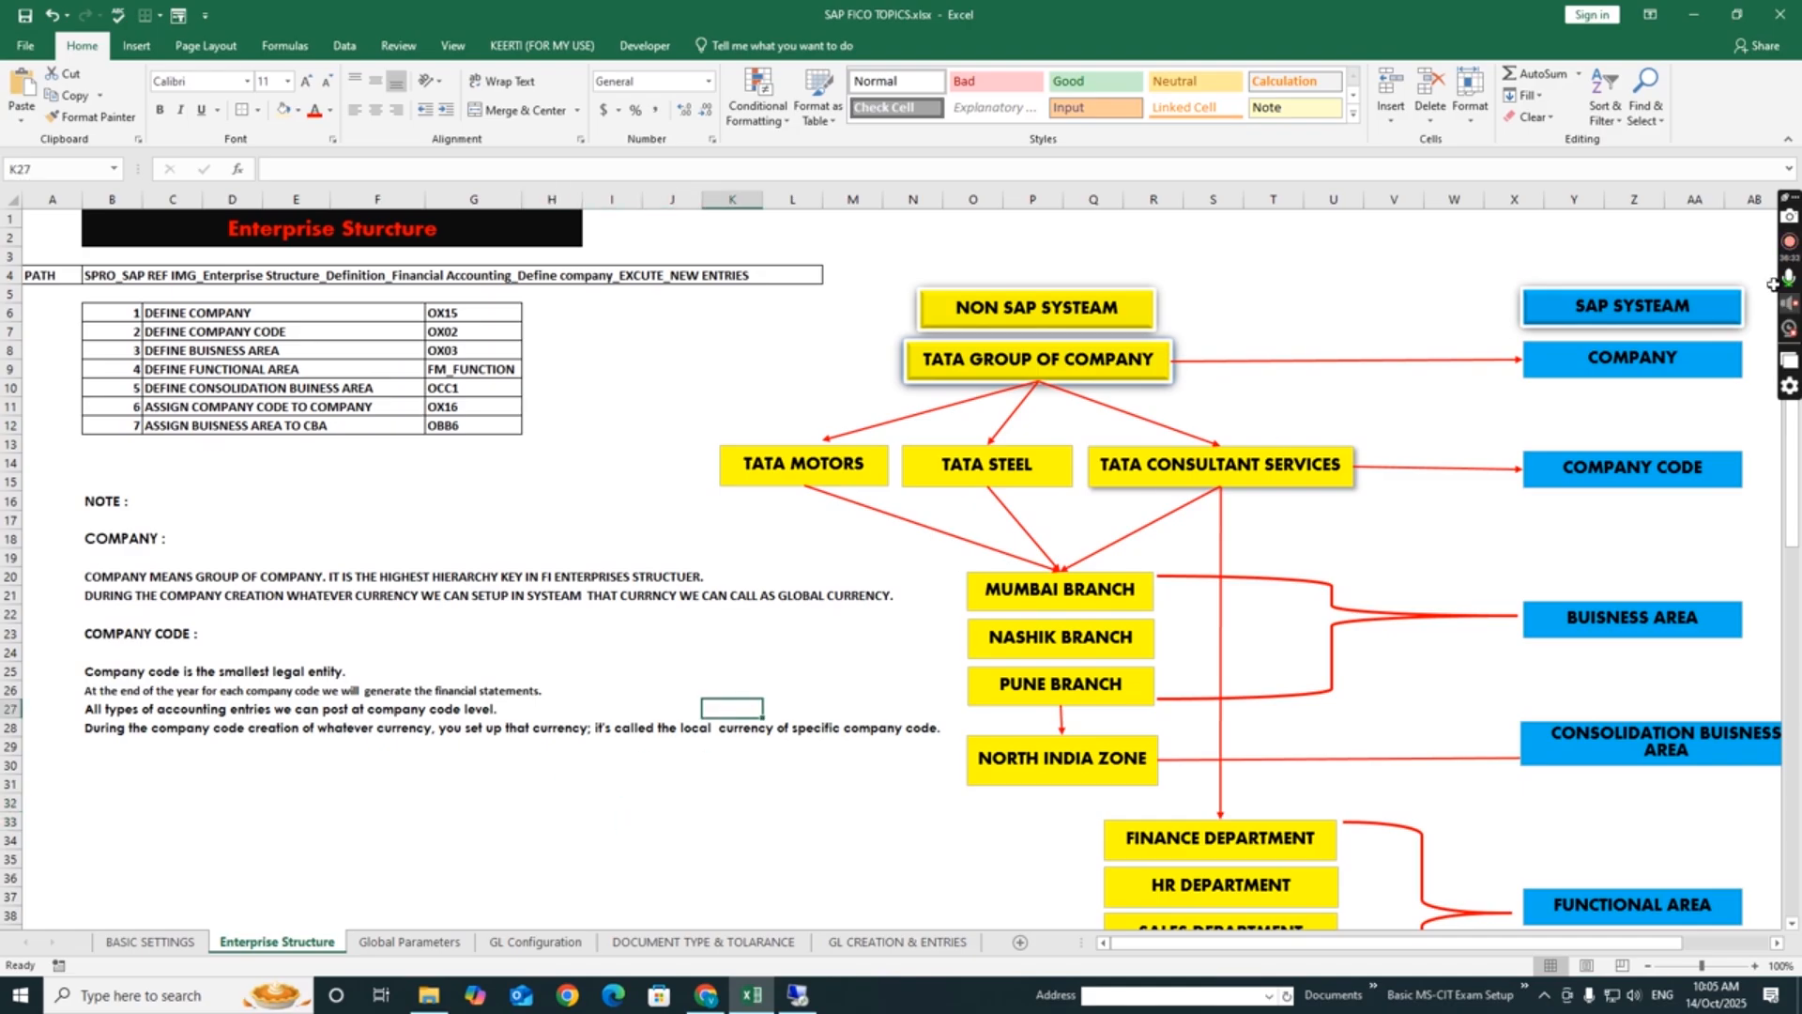